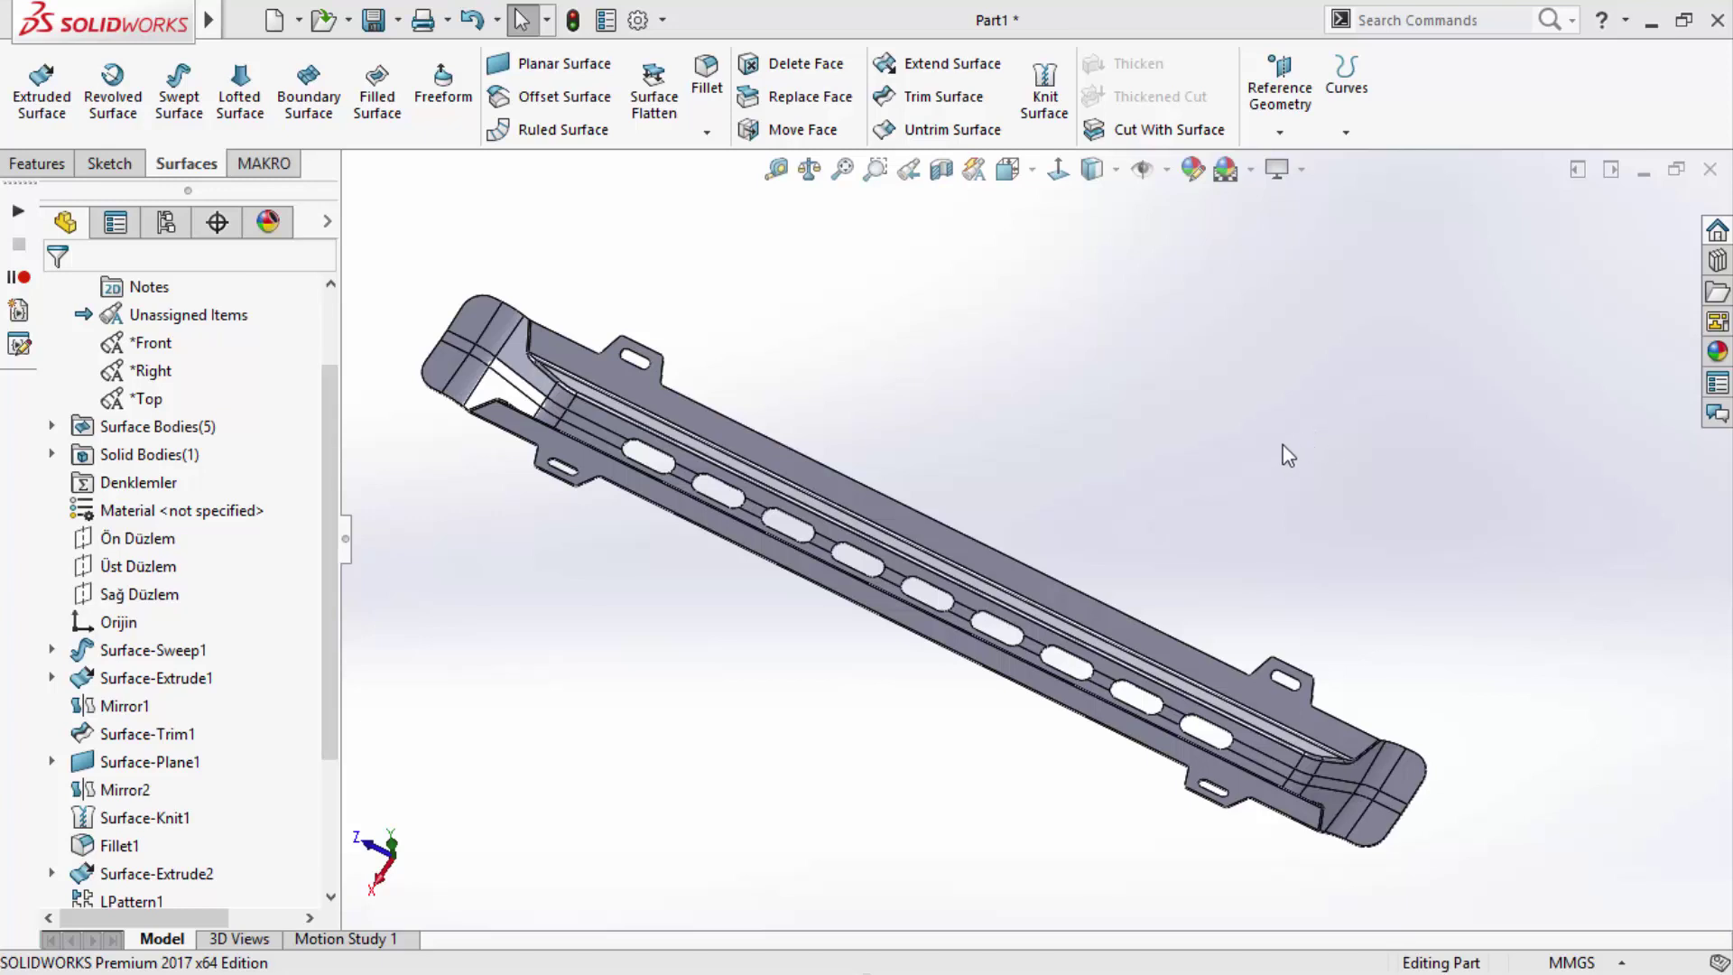
- Orbit the finished sill model to inspect it, then start a new SOLIDWORKS document
scroll(1209, 505, "up", 2)
scroll(903, 668, "down", 2)
mouse_move(848, 695)
middle_mouse_down()
mouse_move(953, 193)
mouse_move(1223, 396)
middle_mouse_up()
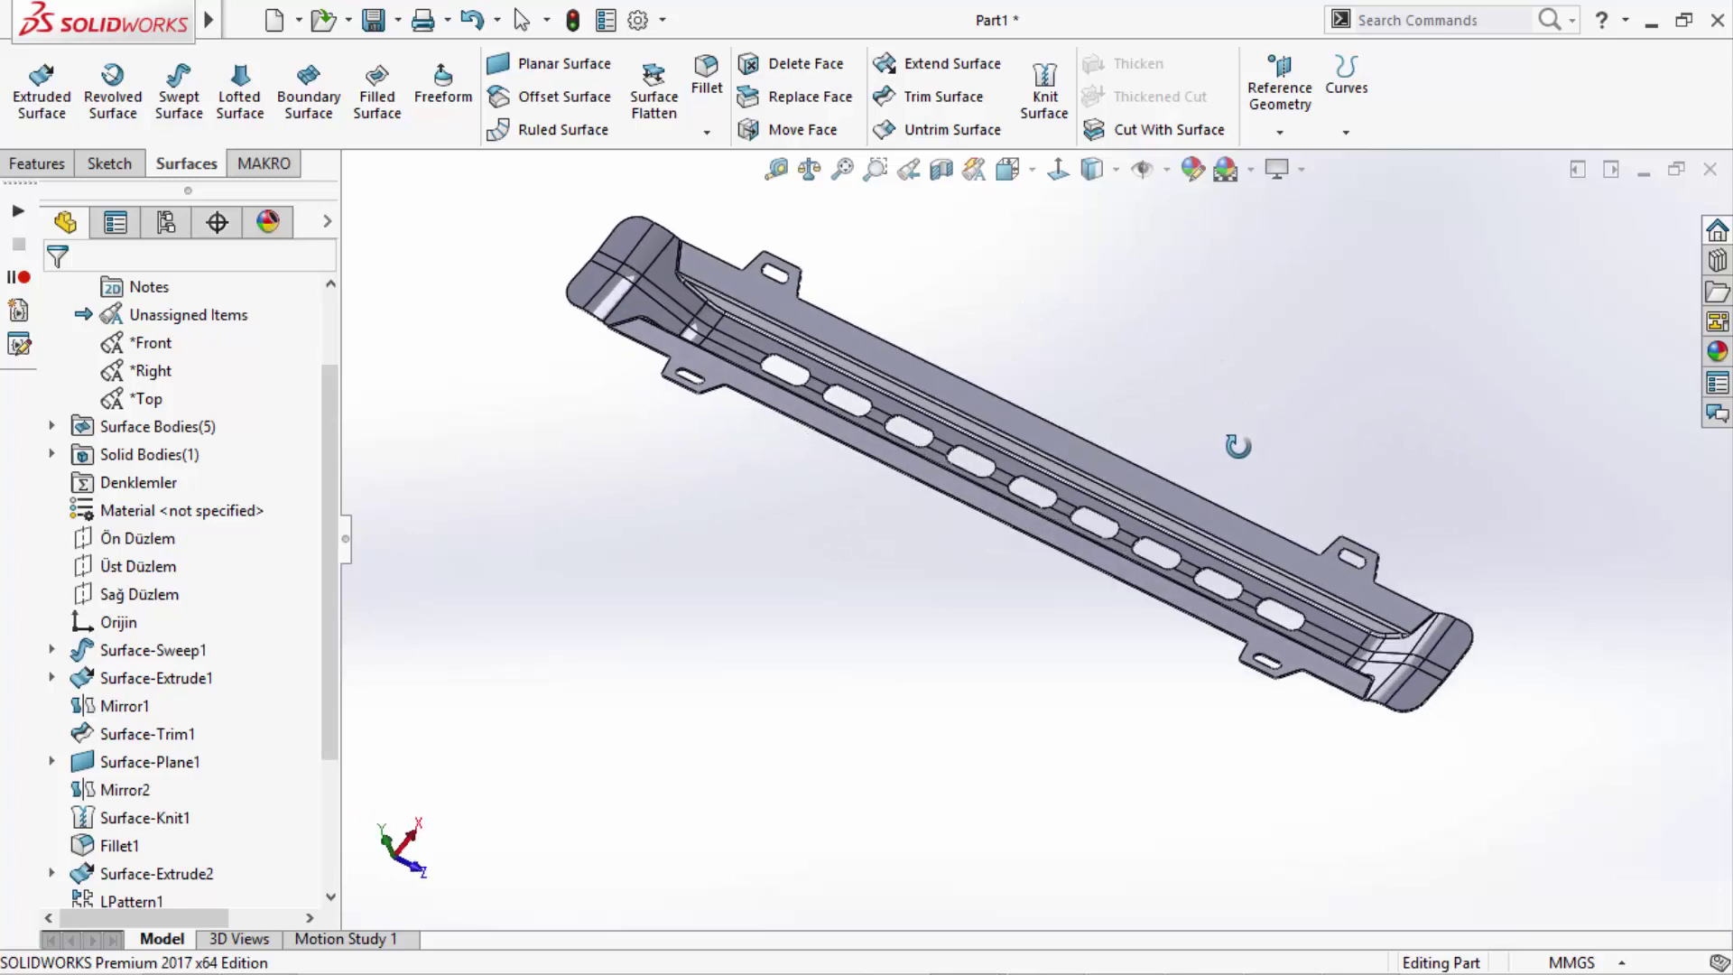
middle_click_drag(1223, 395, 1265, 437)
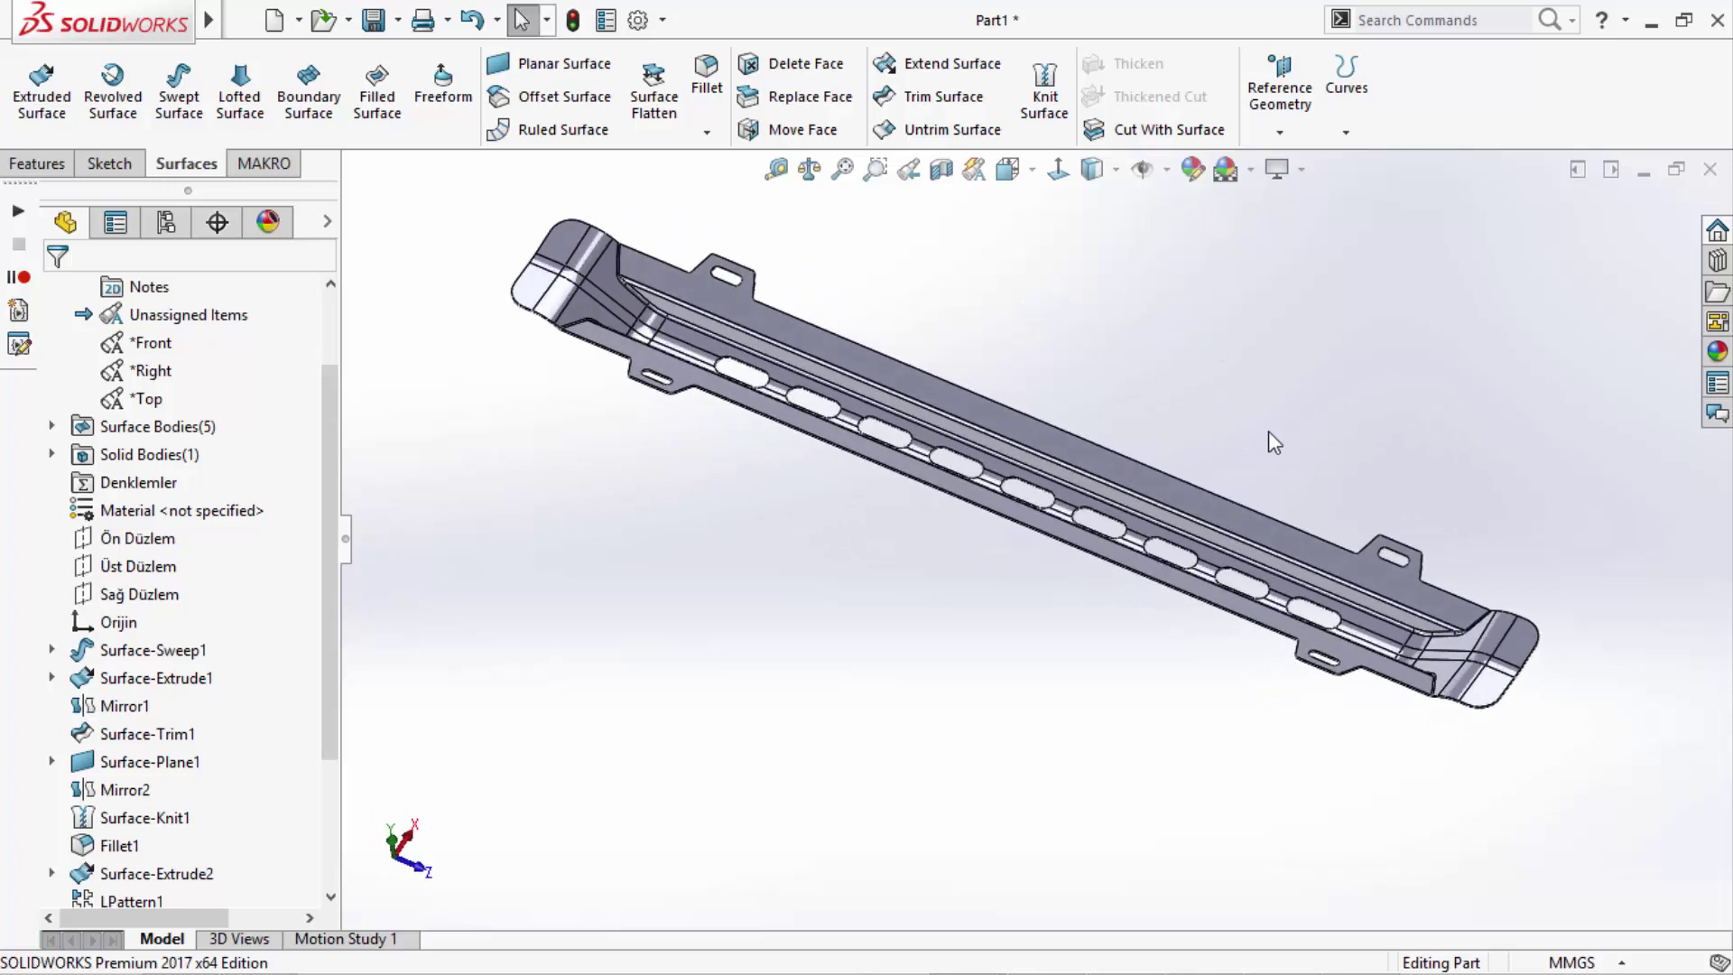
left_click(276, 18)
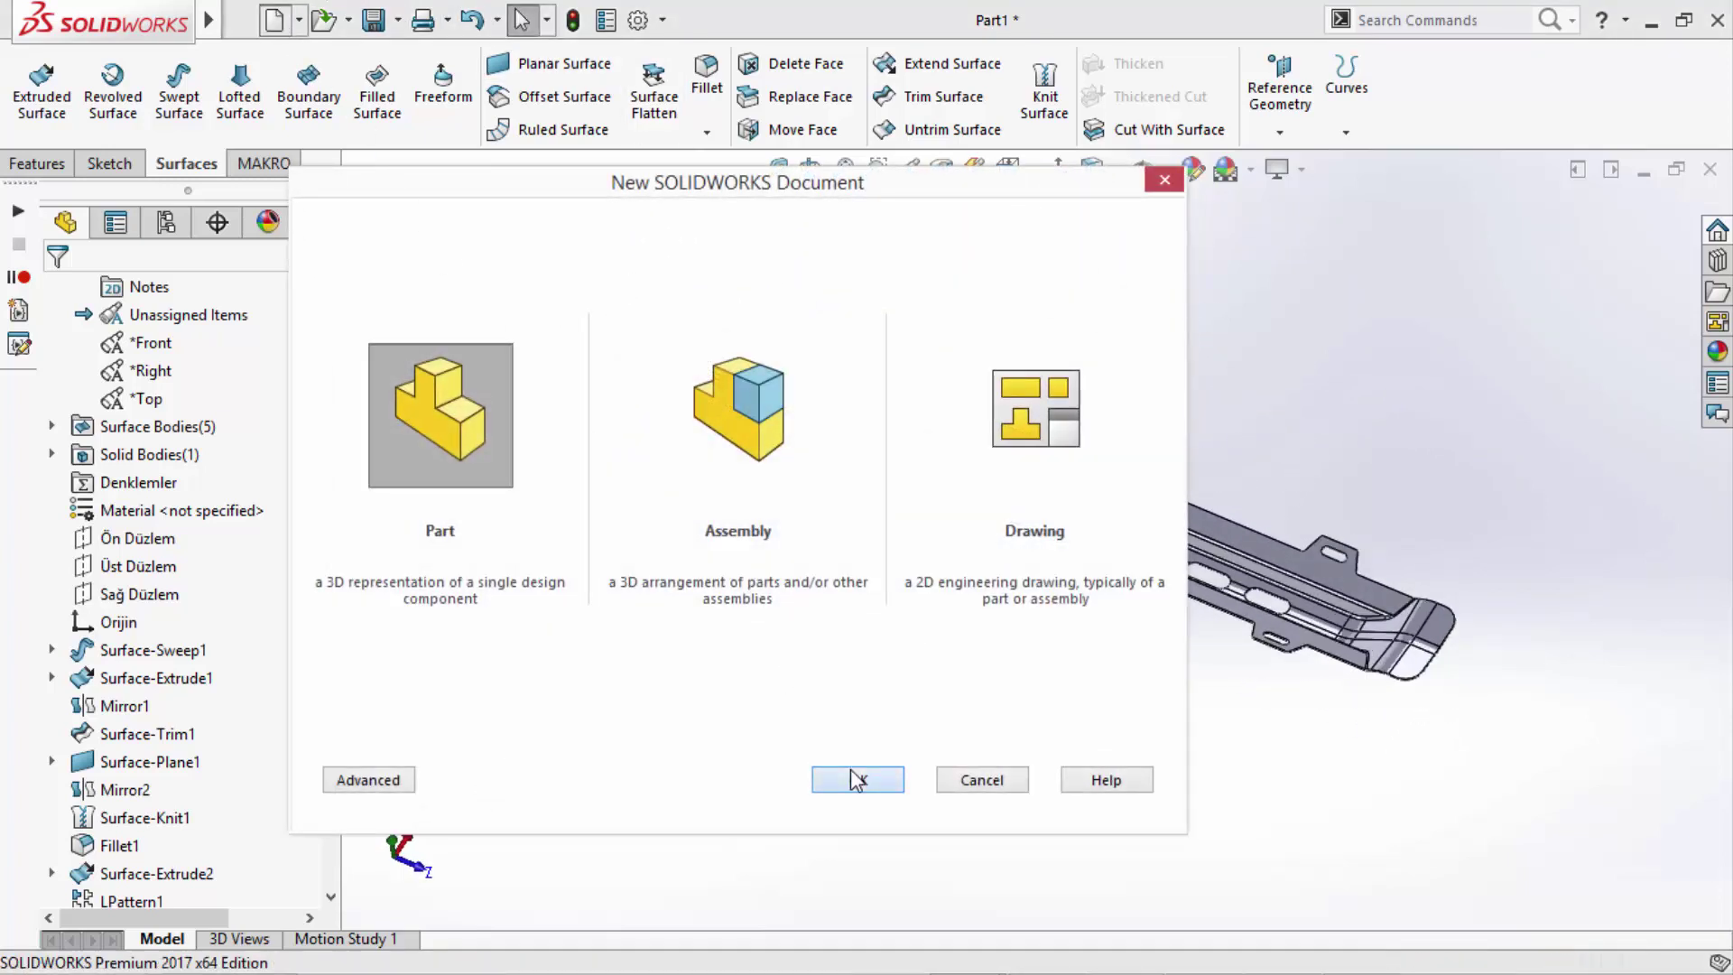
- Create a new part and start a Front-plane sketch with a vertical centreline from the origin
left_click(855, 779)
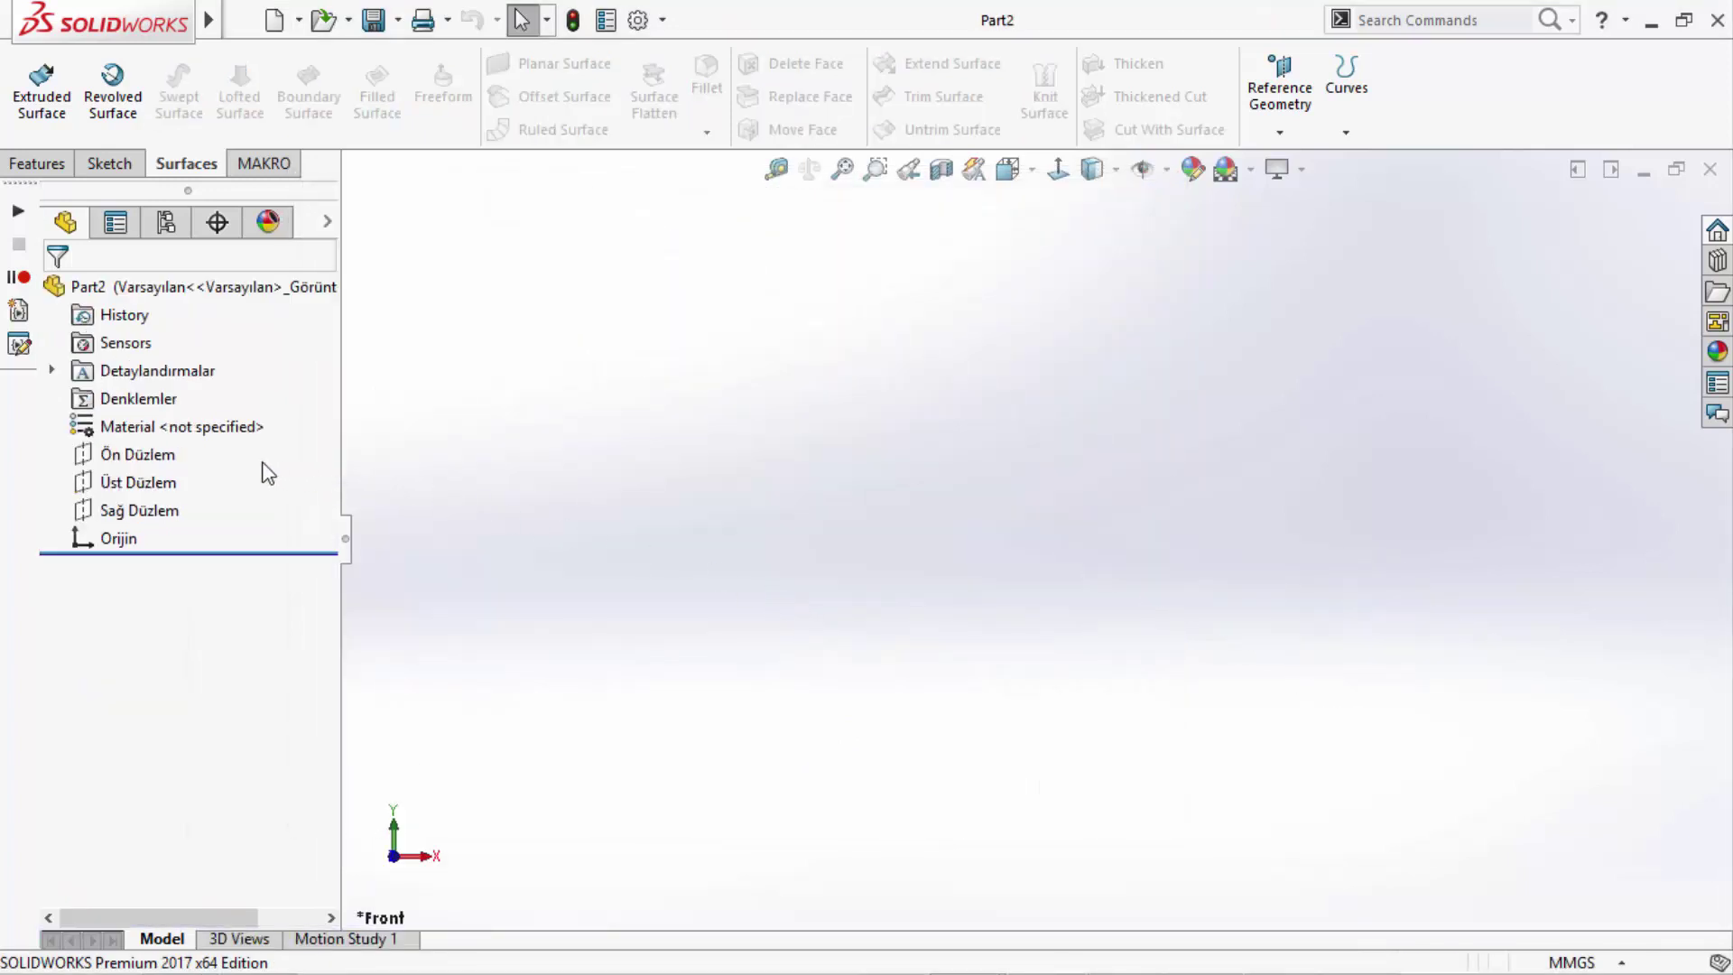
left_click(168, 459)
left_click(185, 405)
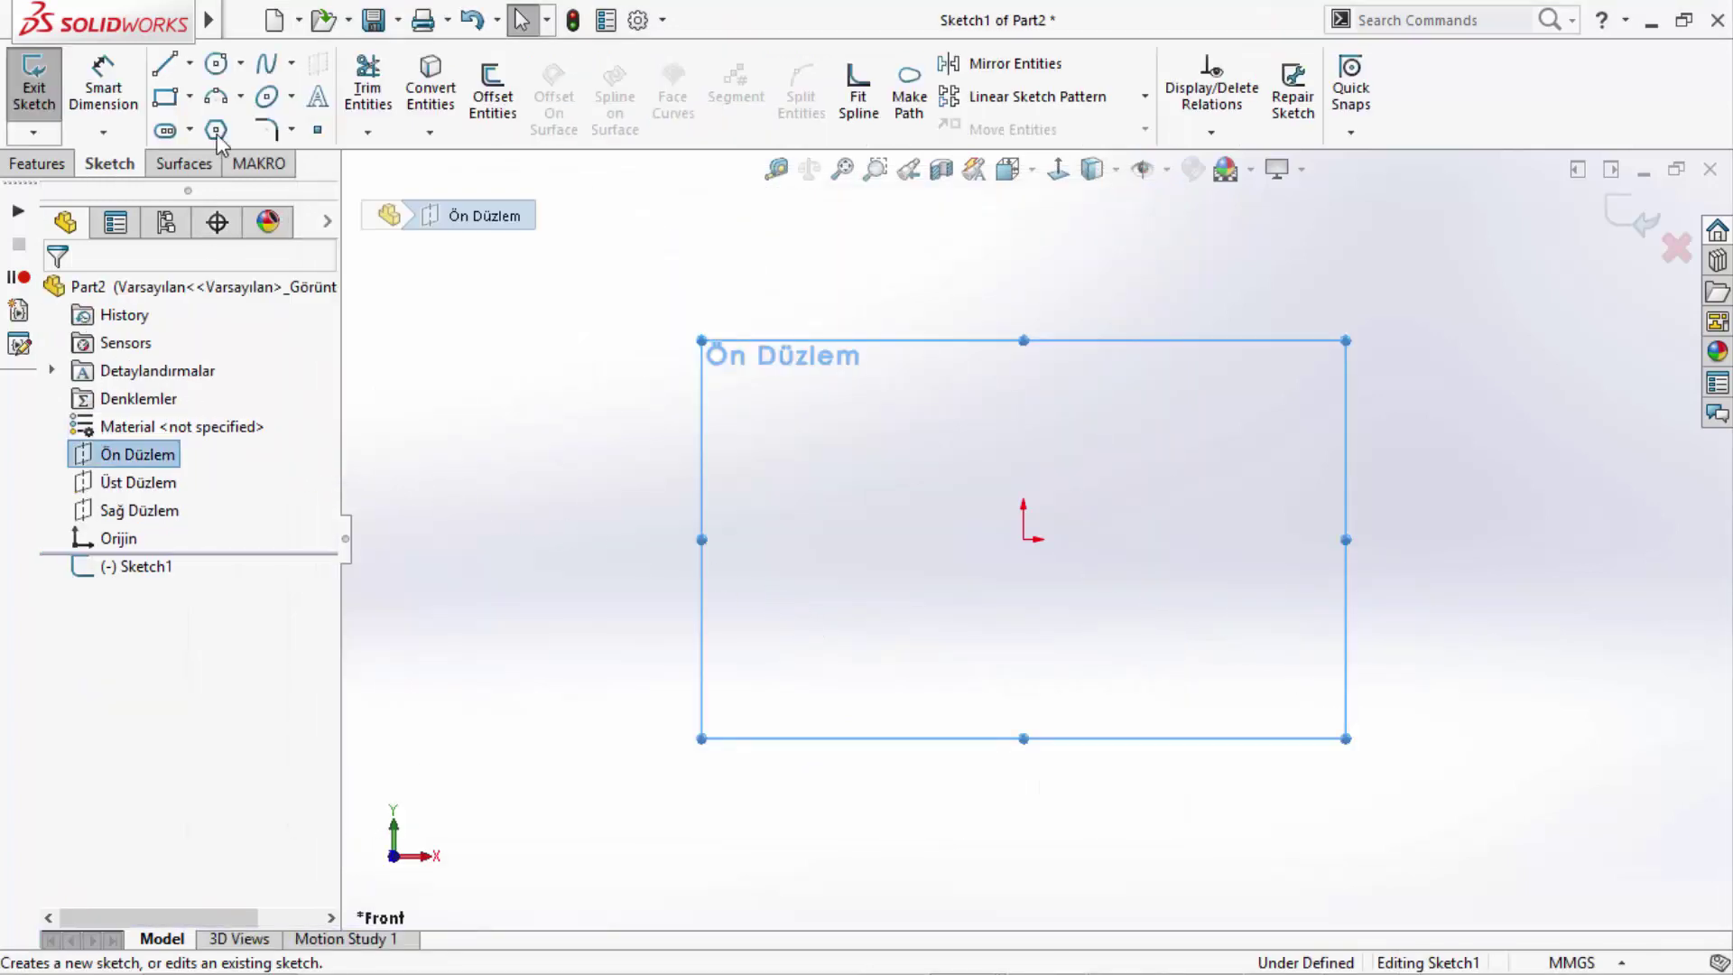
left_click(191, 63)
left_click(225, 124)
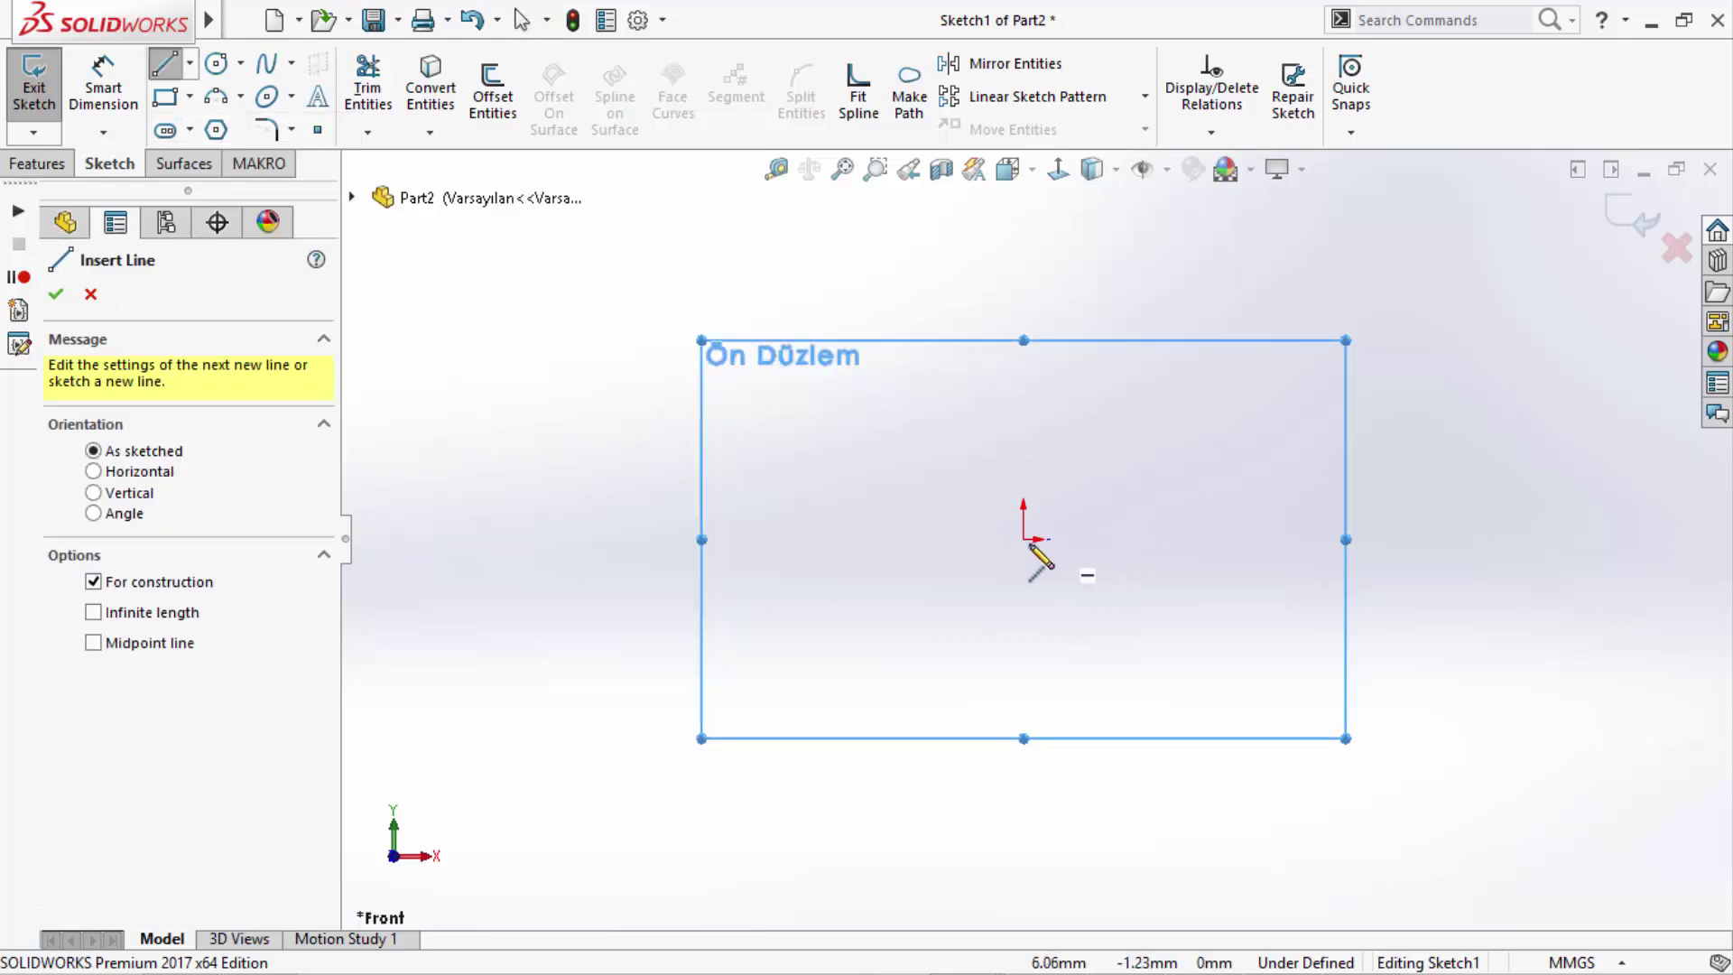
left_click_drag(1023, 539, 1022, 363)
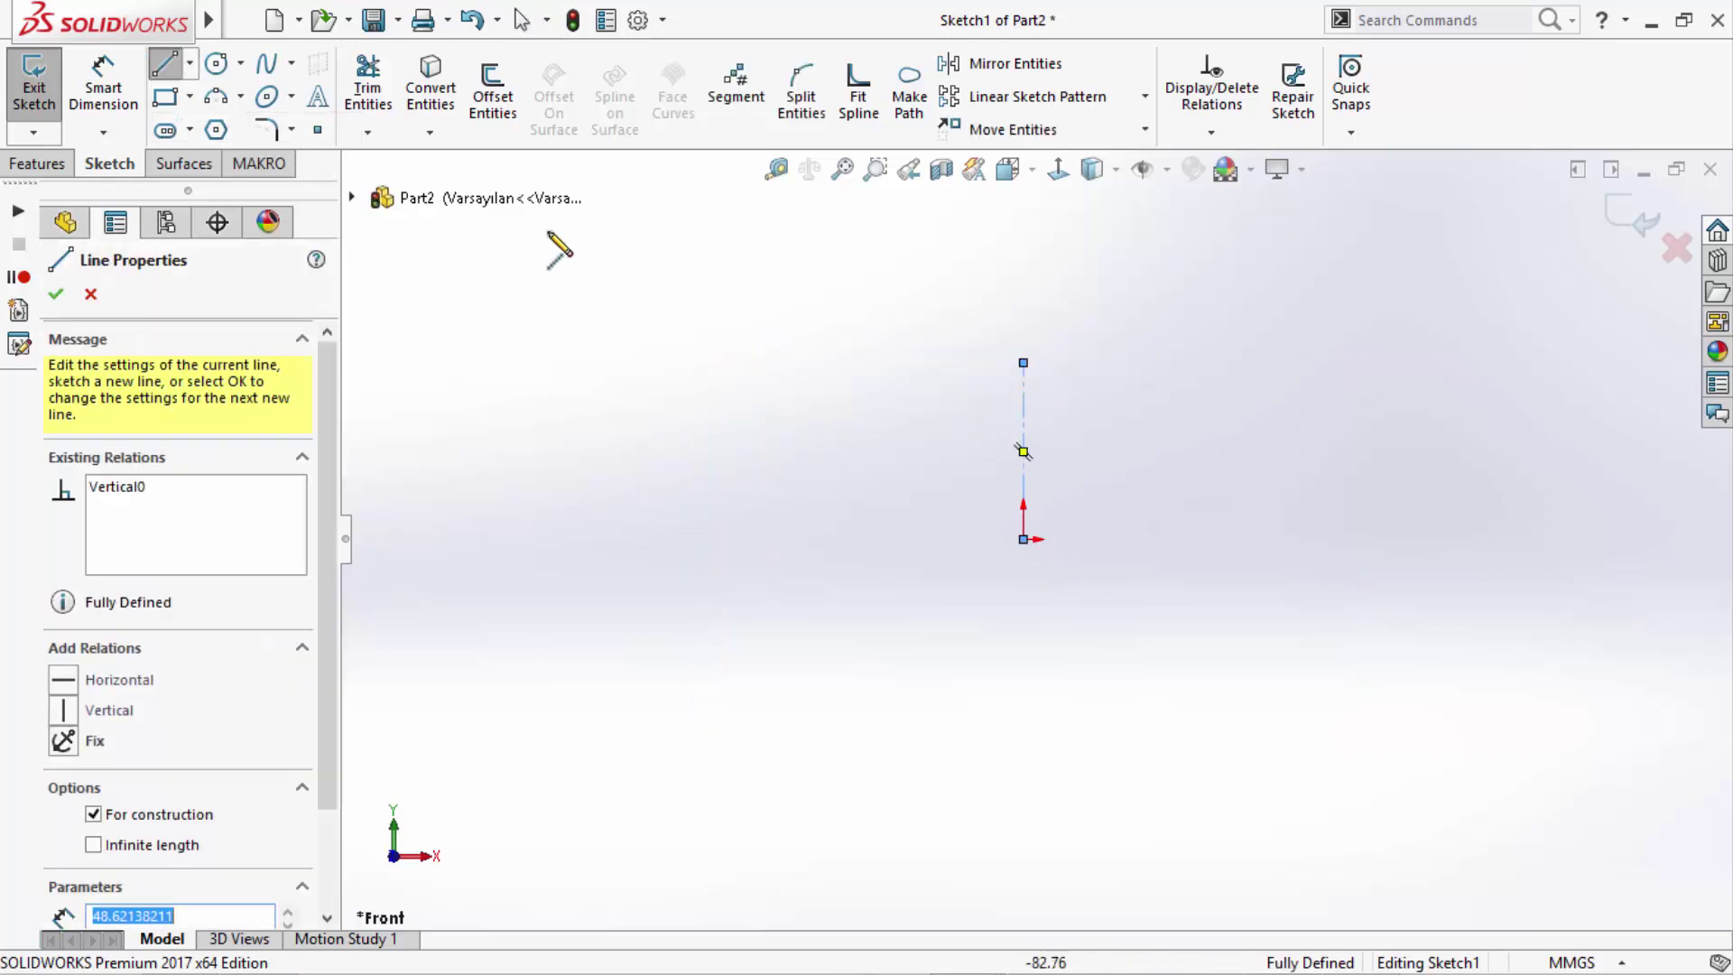
- Draw the profile chain: left sloping line, tangent arc and right line
left_click(162, 65)
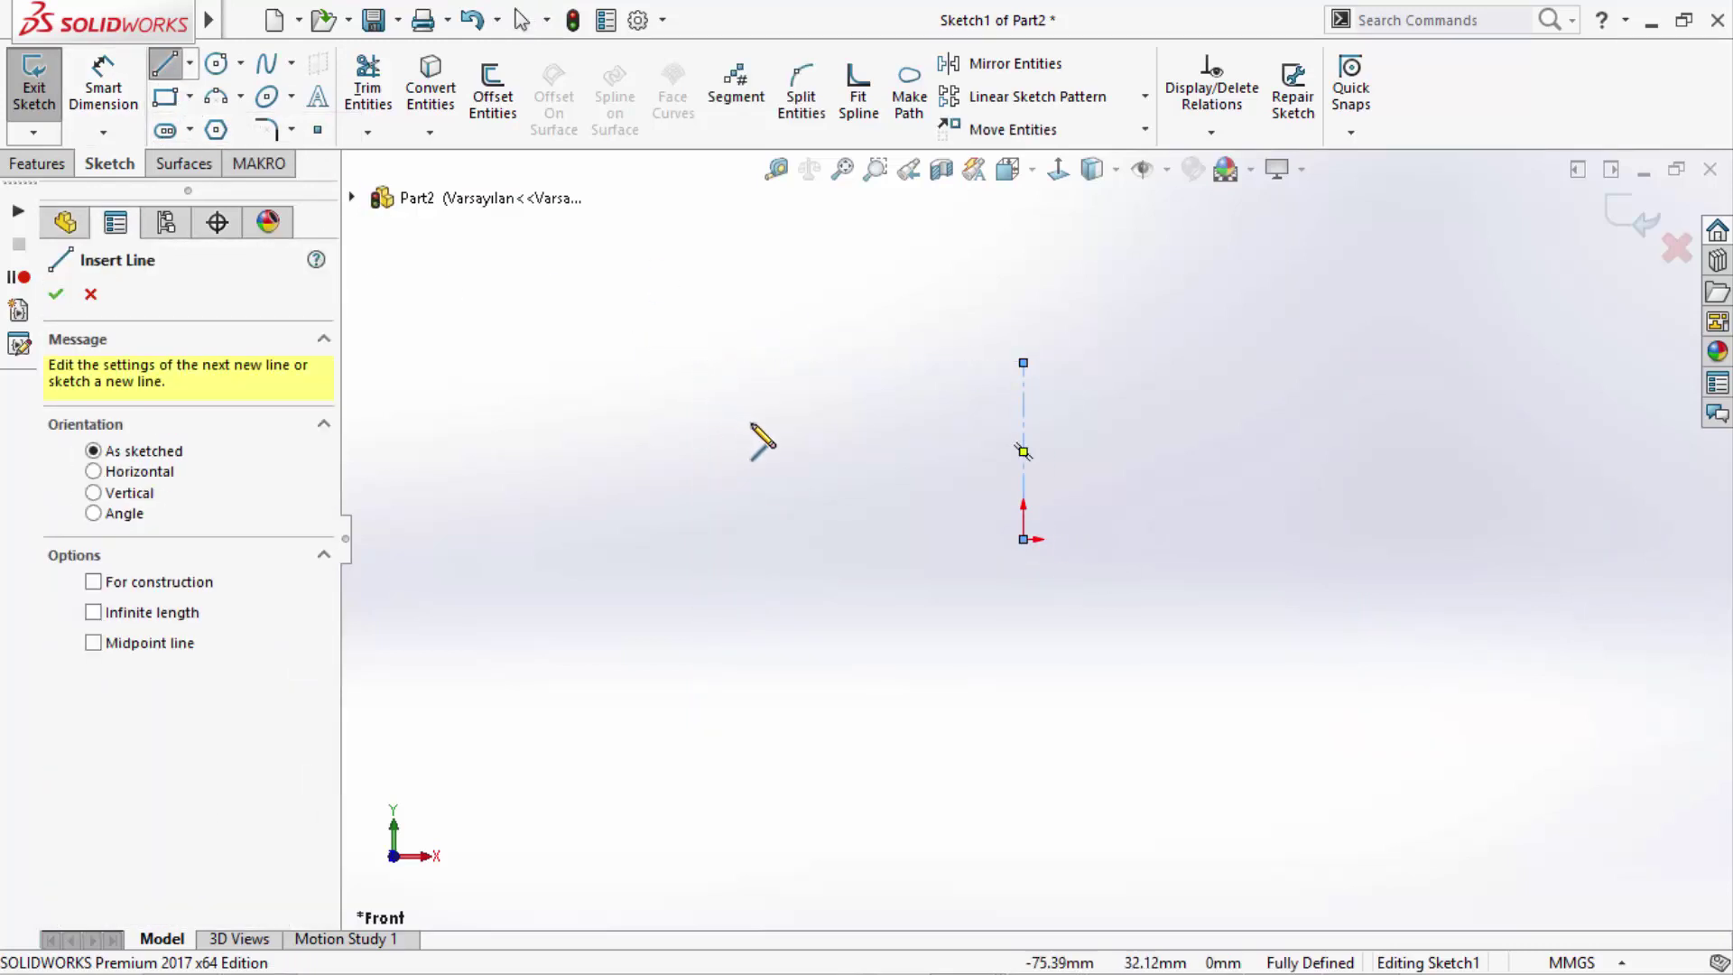
mouse_move(752, 424)
left_mouse_down()
mouse_move(827, 487)
mouse_move(879, 499)
left_mouse_up()
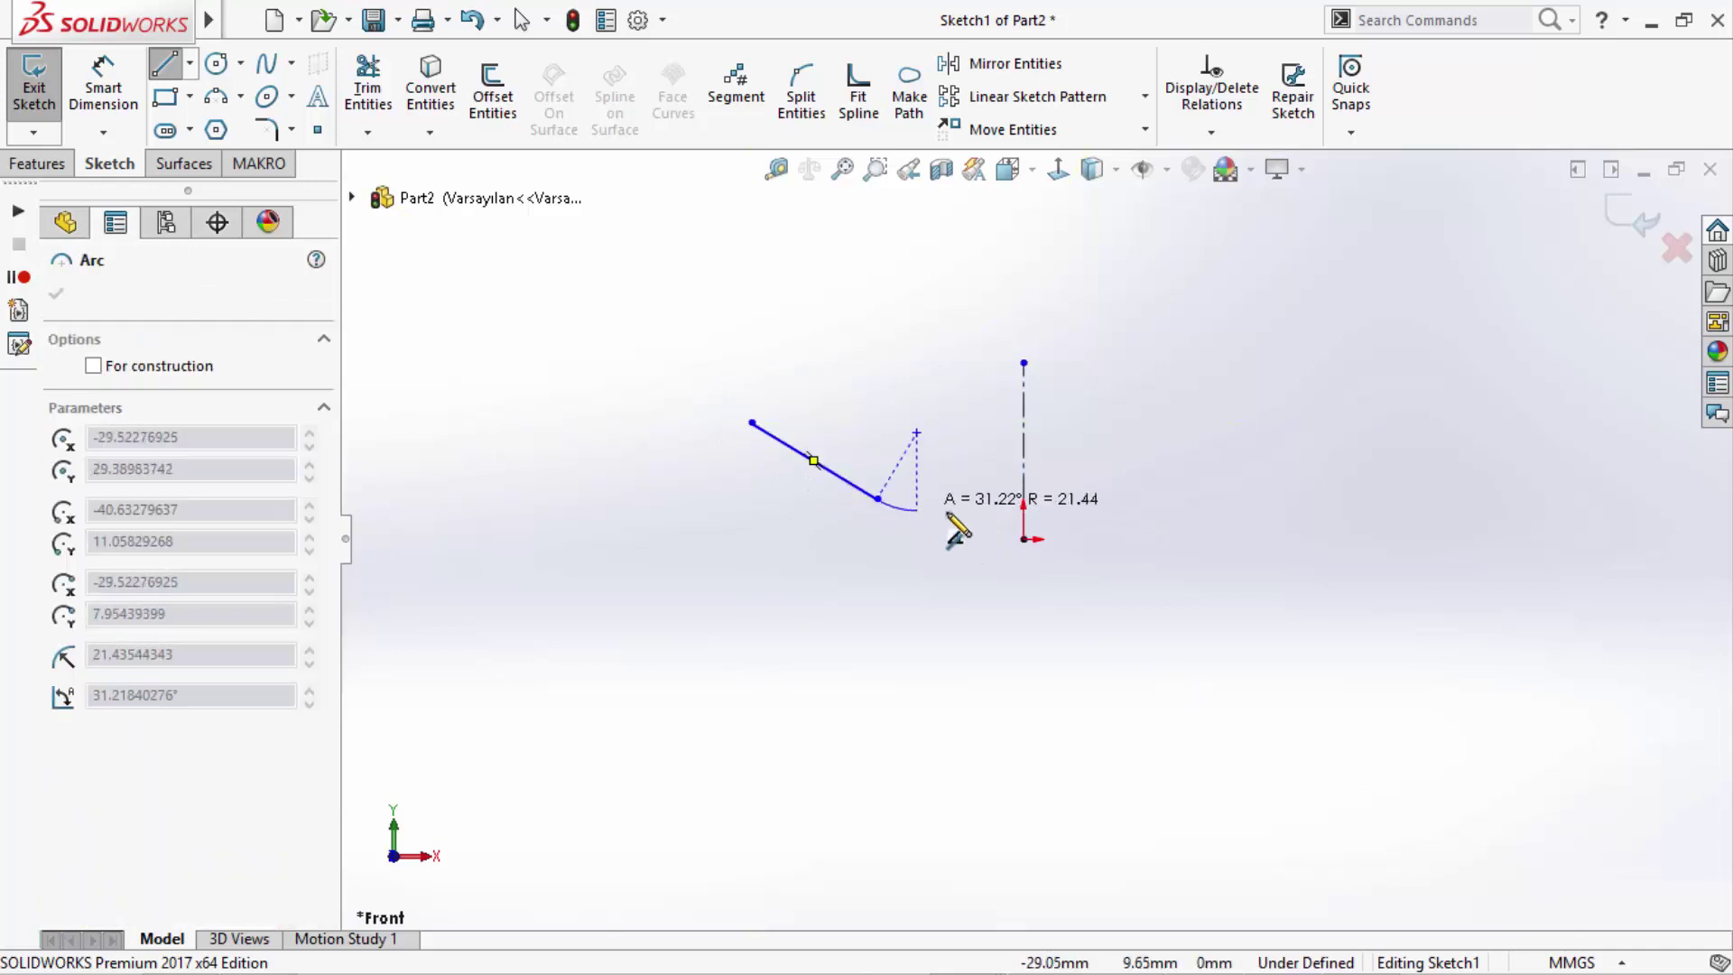
left_click(976, 500)
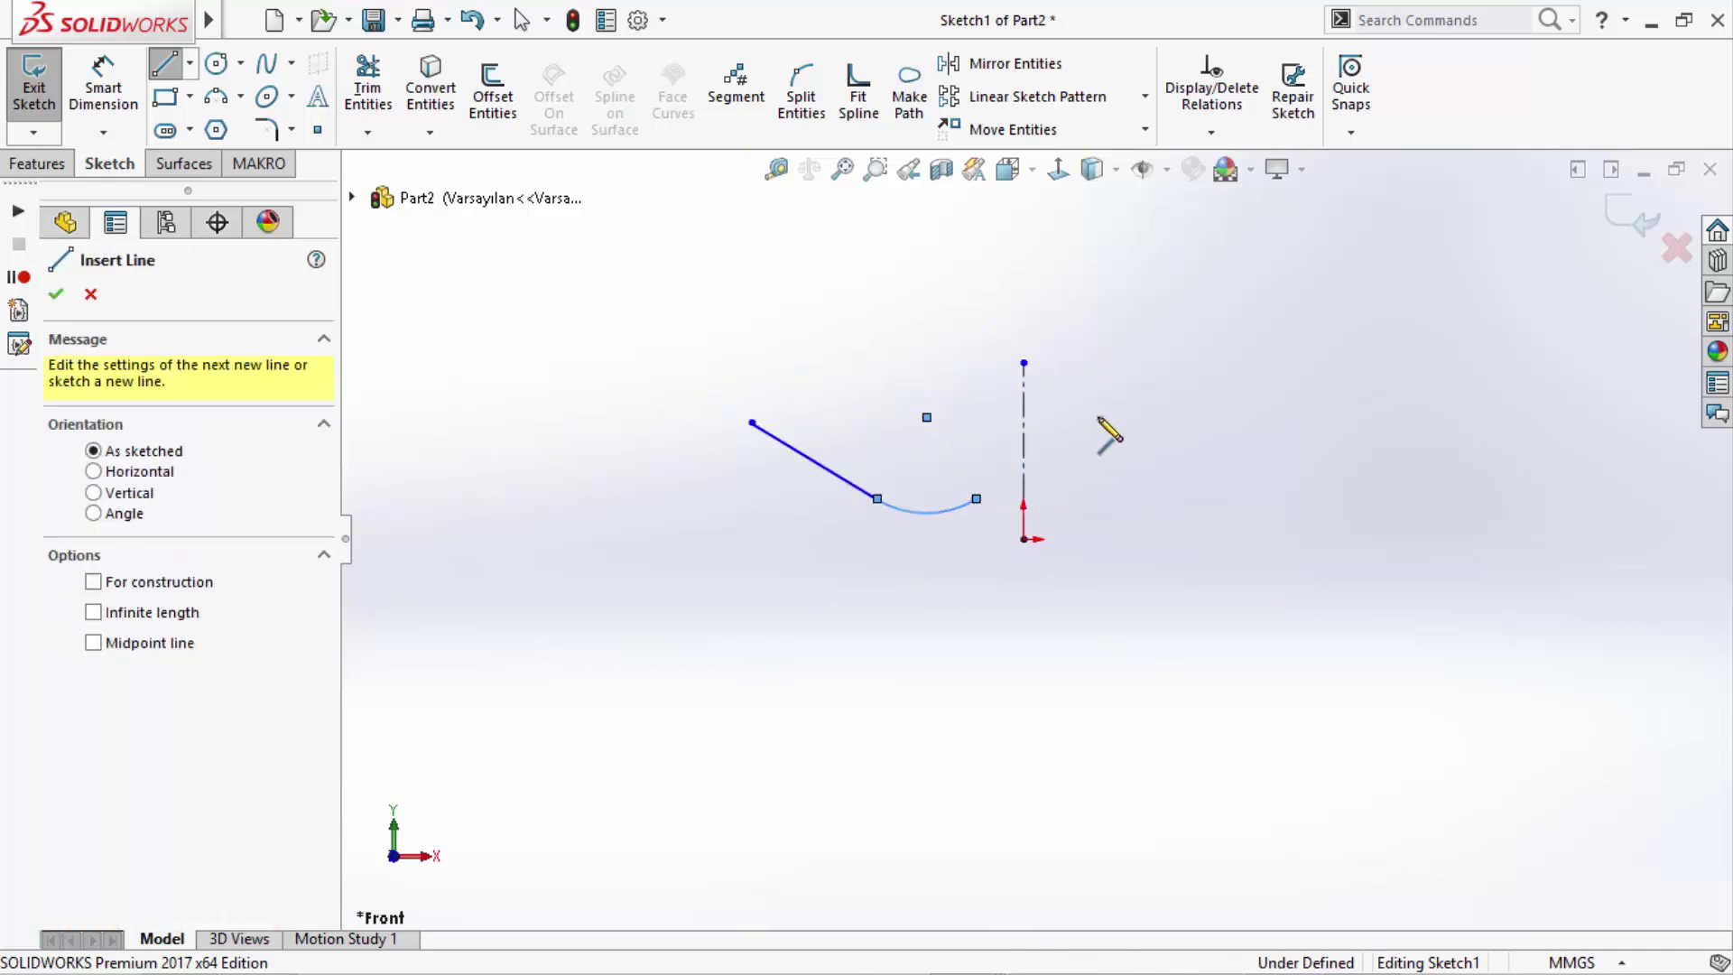
double_click(1102, 422)
key("Escape")
- Make the two outer line endpoints symmetric about the centreline
left_click(1104, 424)
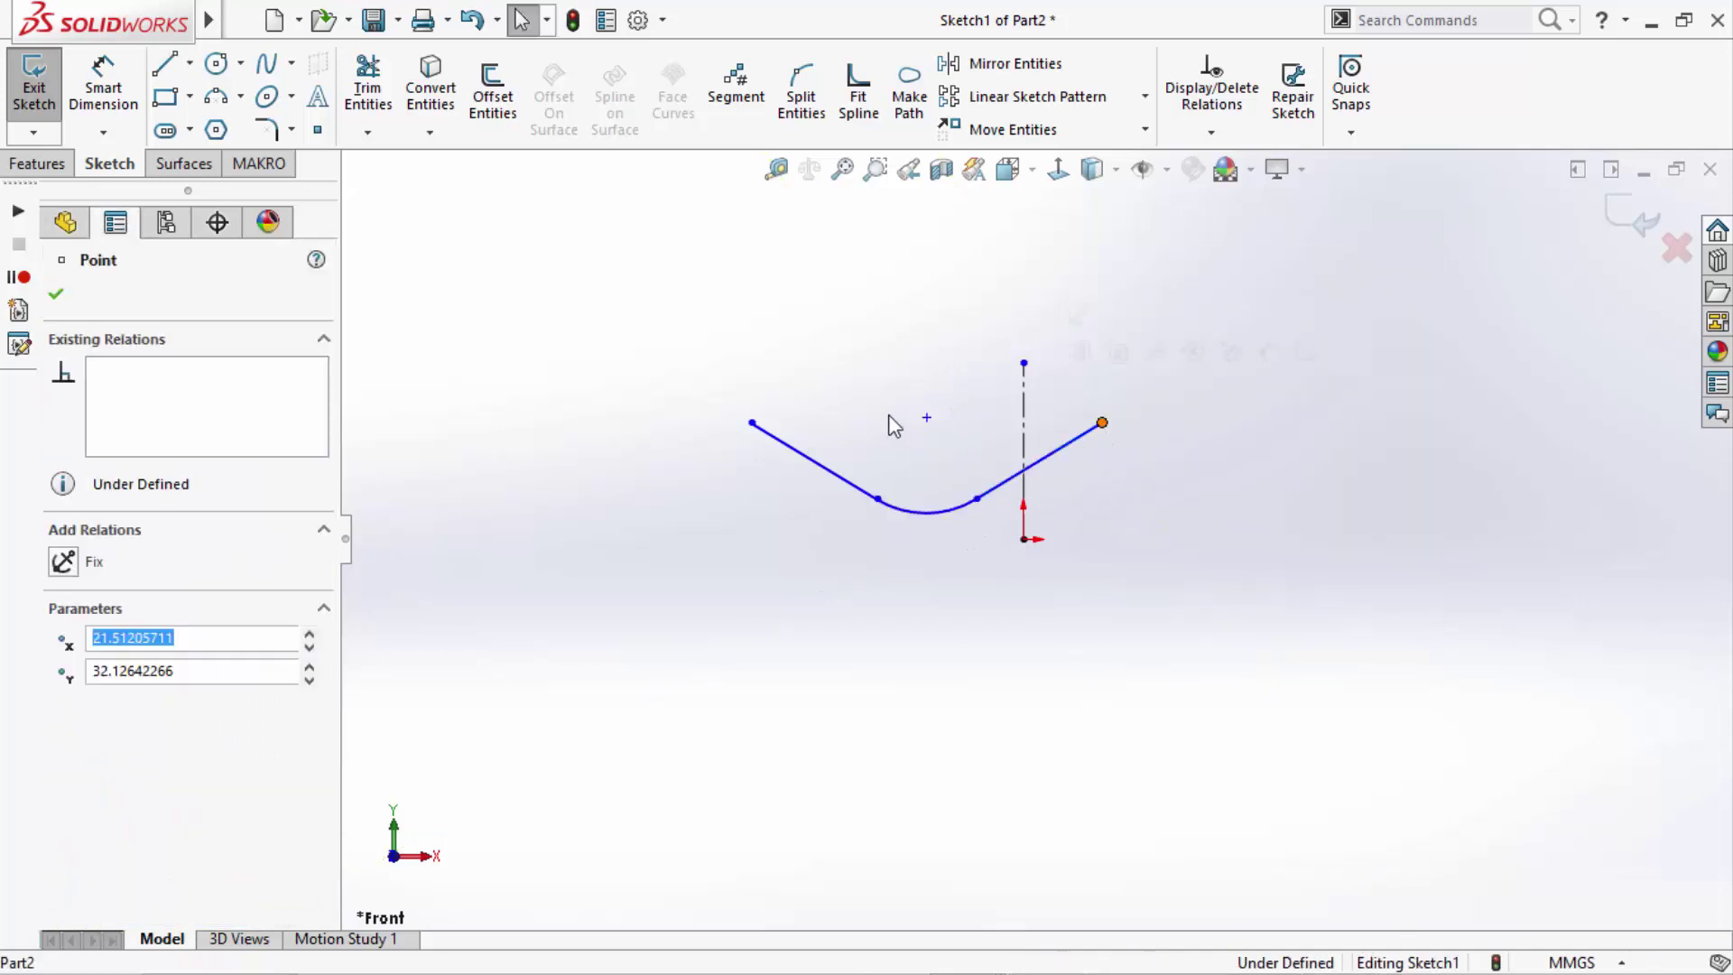
left_click(751, 423, "ctrl")
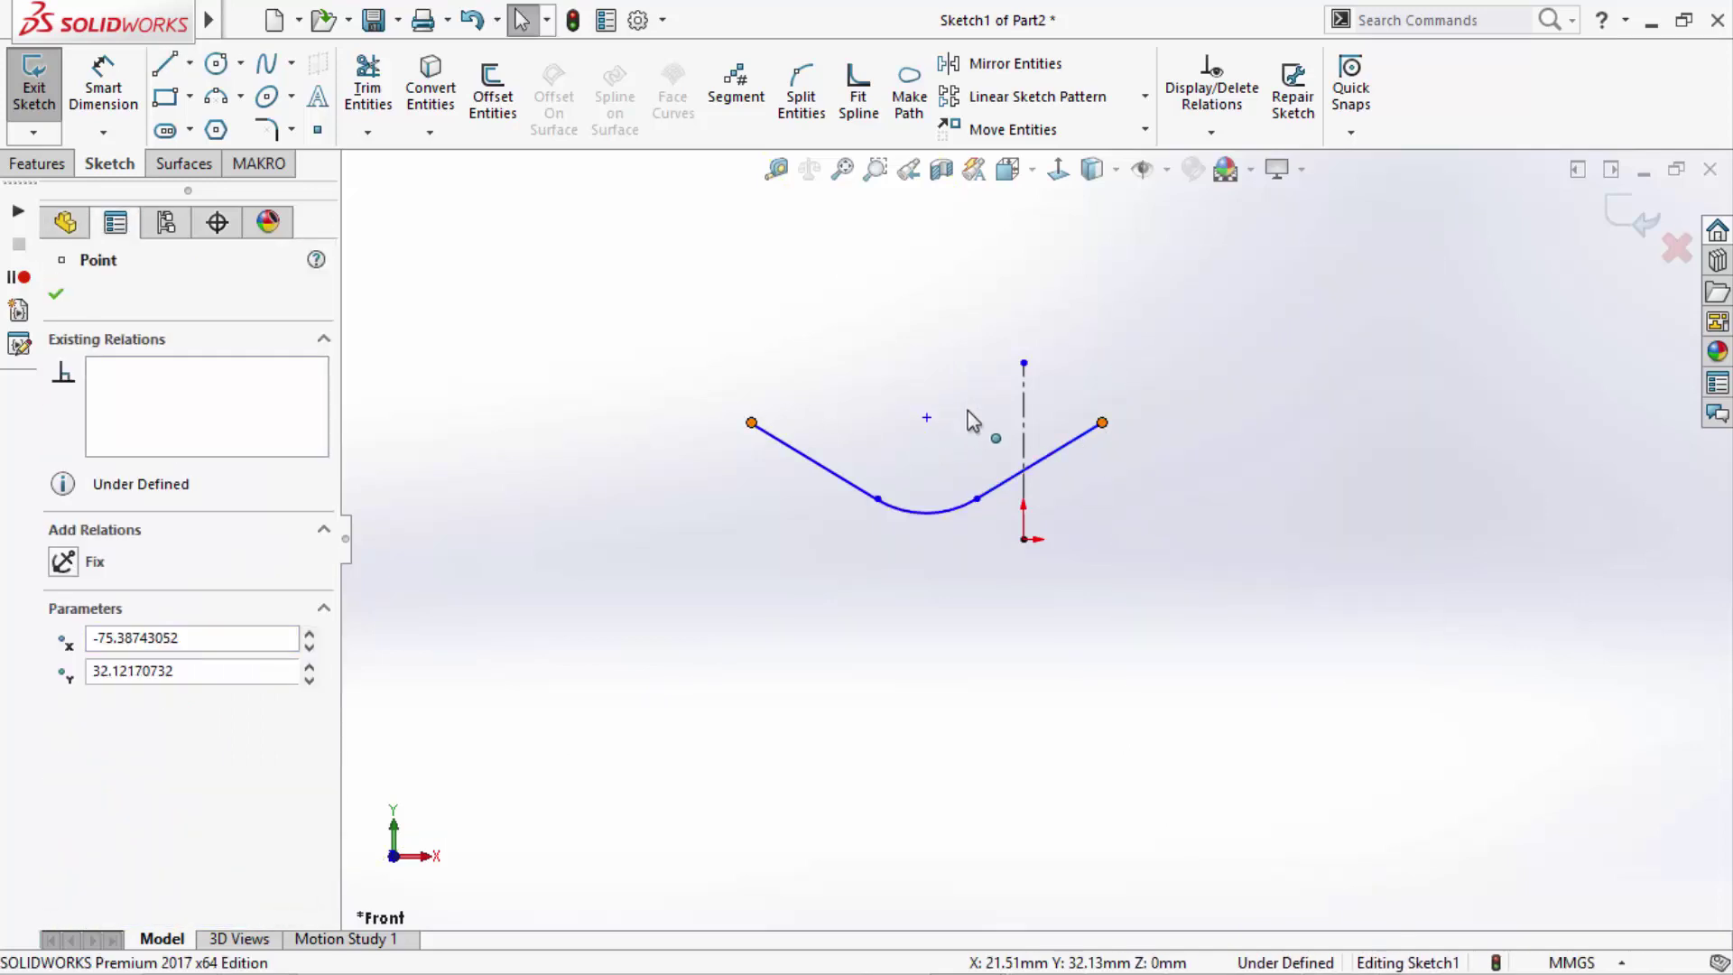
left_click(1024, 419, "ctrl")
left_click(1137, 335)
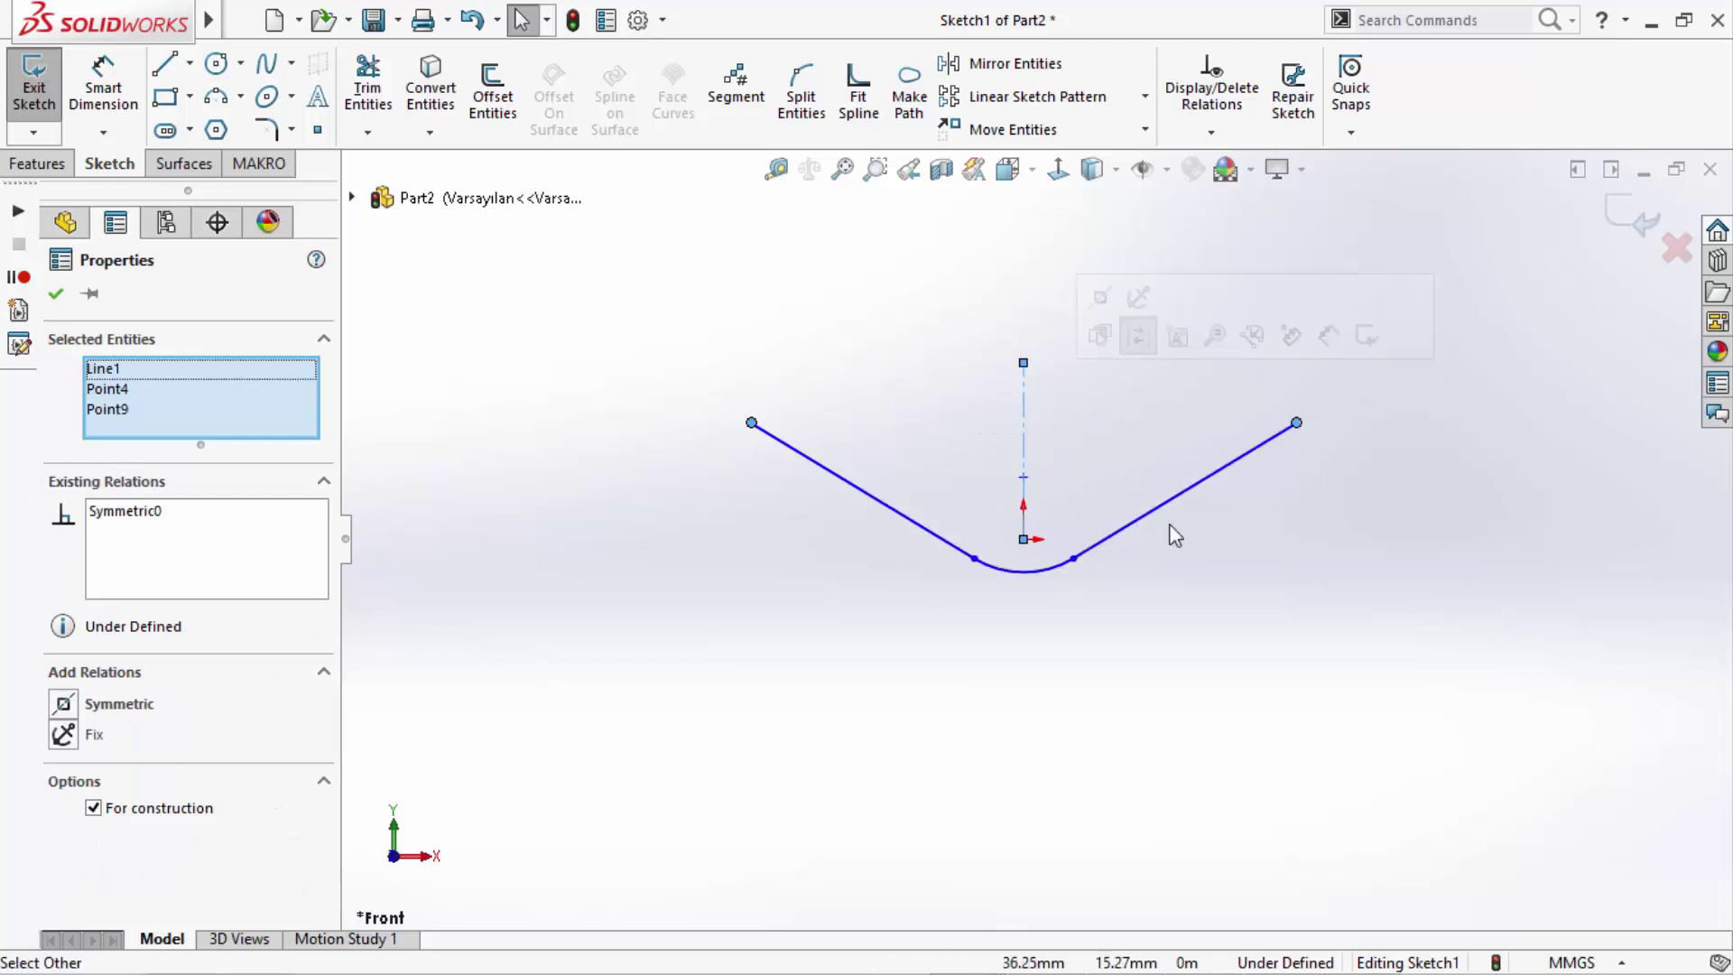
left_click(1108, 560)
- Make the arc endpoints symmetric, put the arc midpoint on the origin, and flatten the lines
left_click(1073, 559)
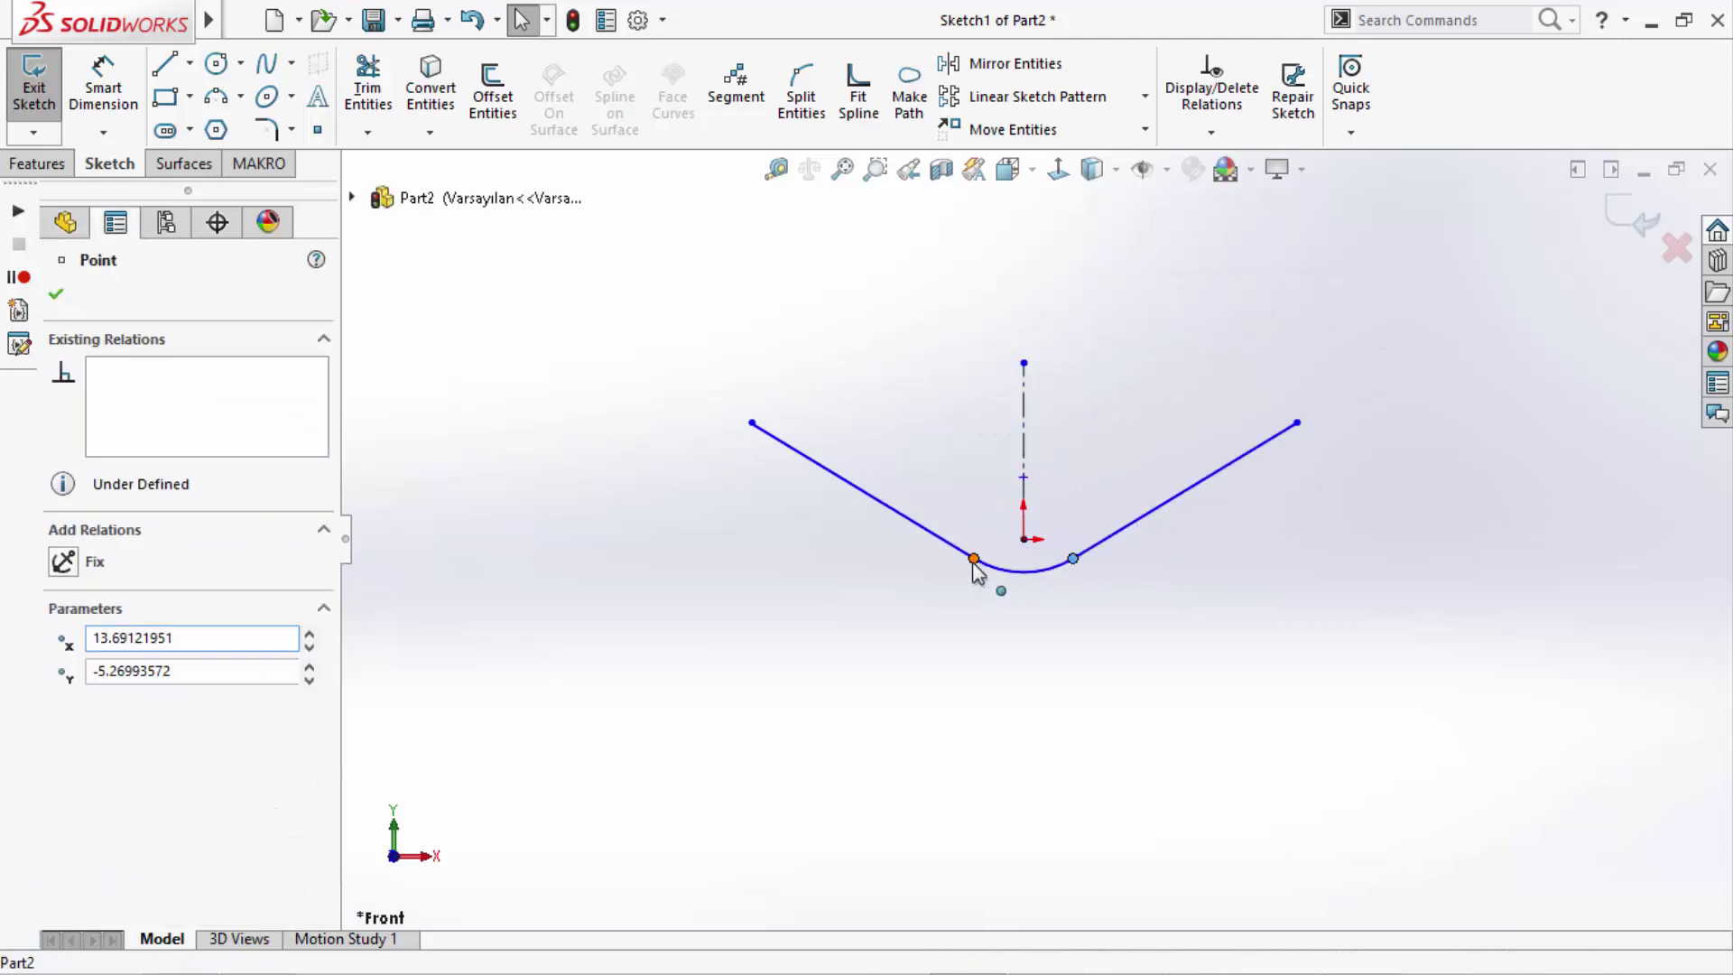
left_click(974, 559, "ctrl")
left_click(1024, 437, "ctrl")
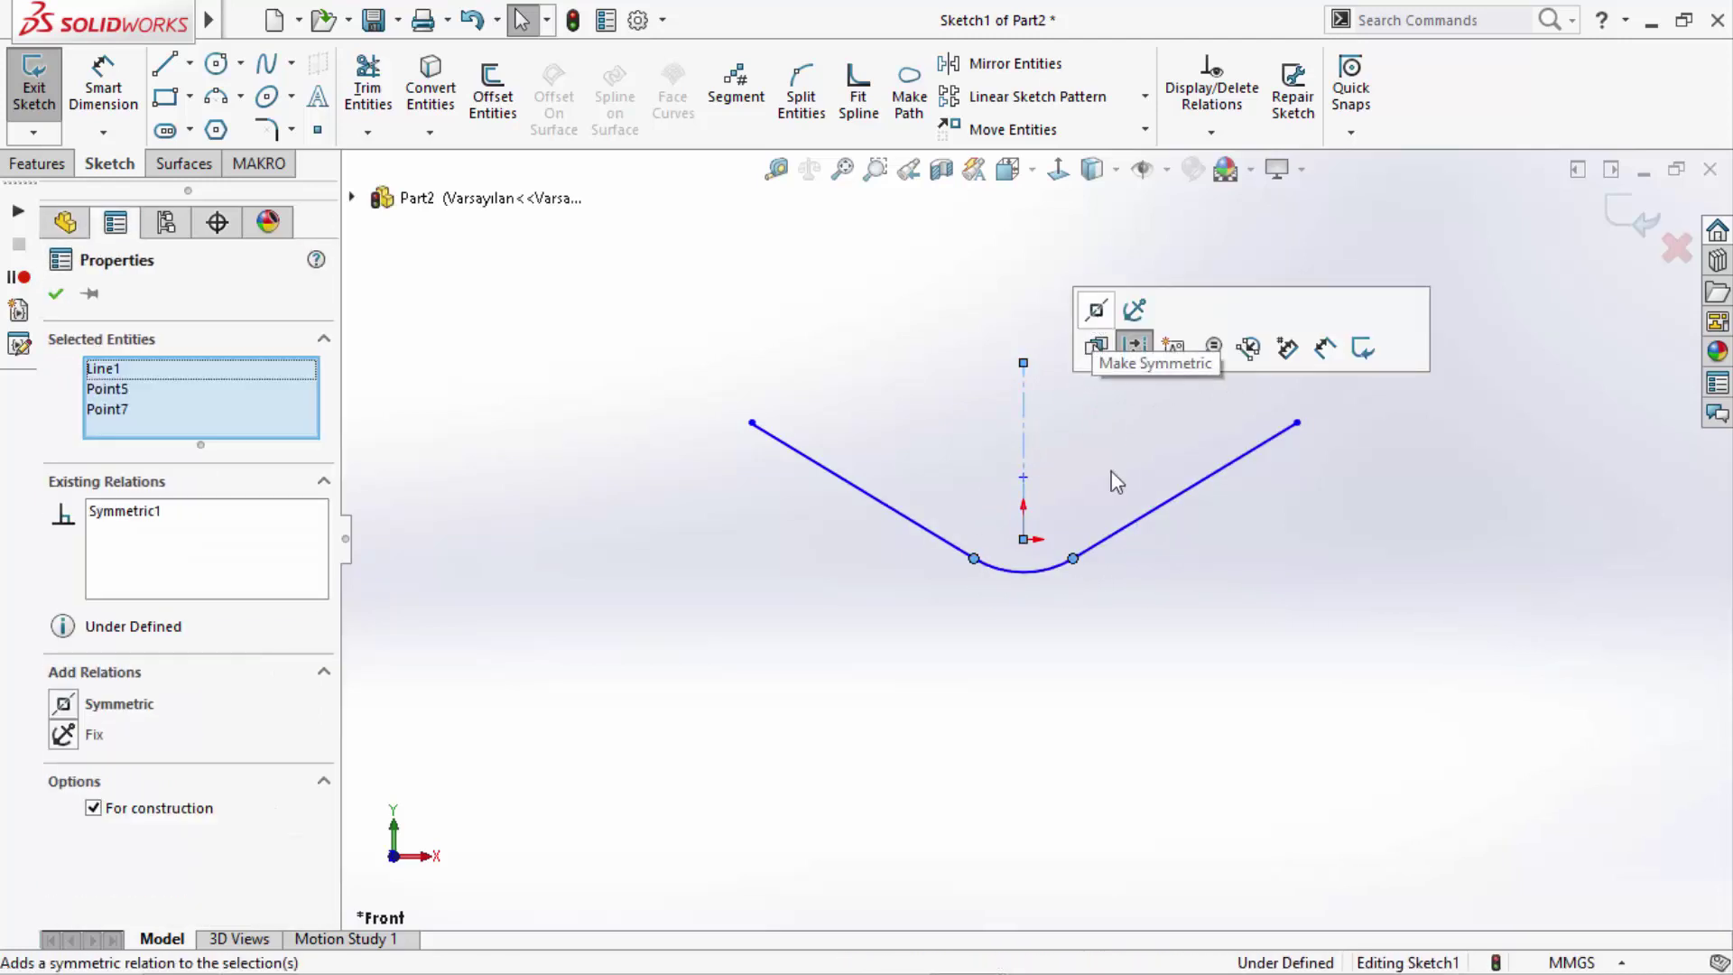
left_click(1047, 605)
left_click(1035, 574)
left_click(1024, 539, "ctrl")
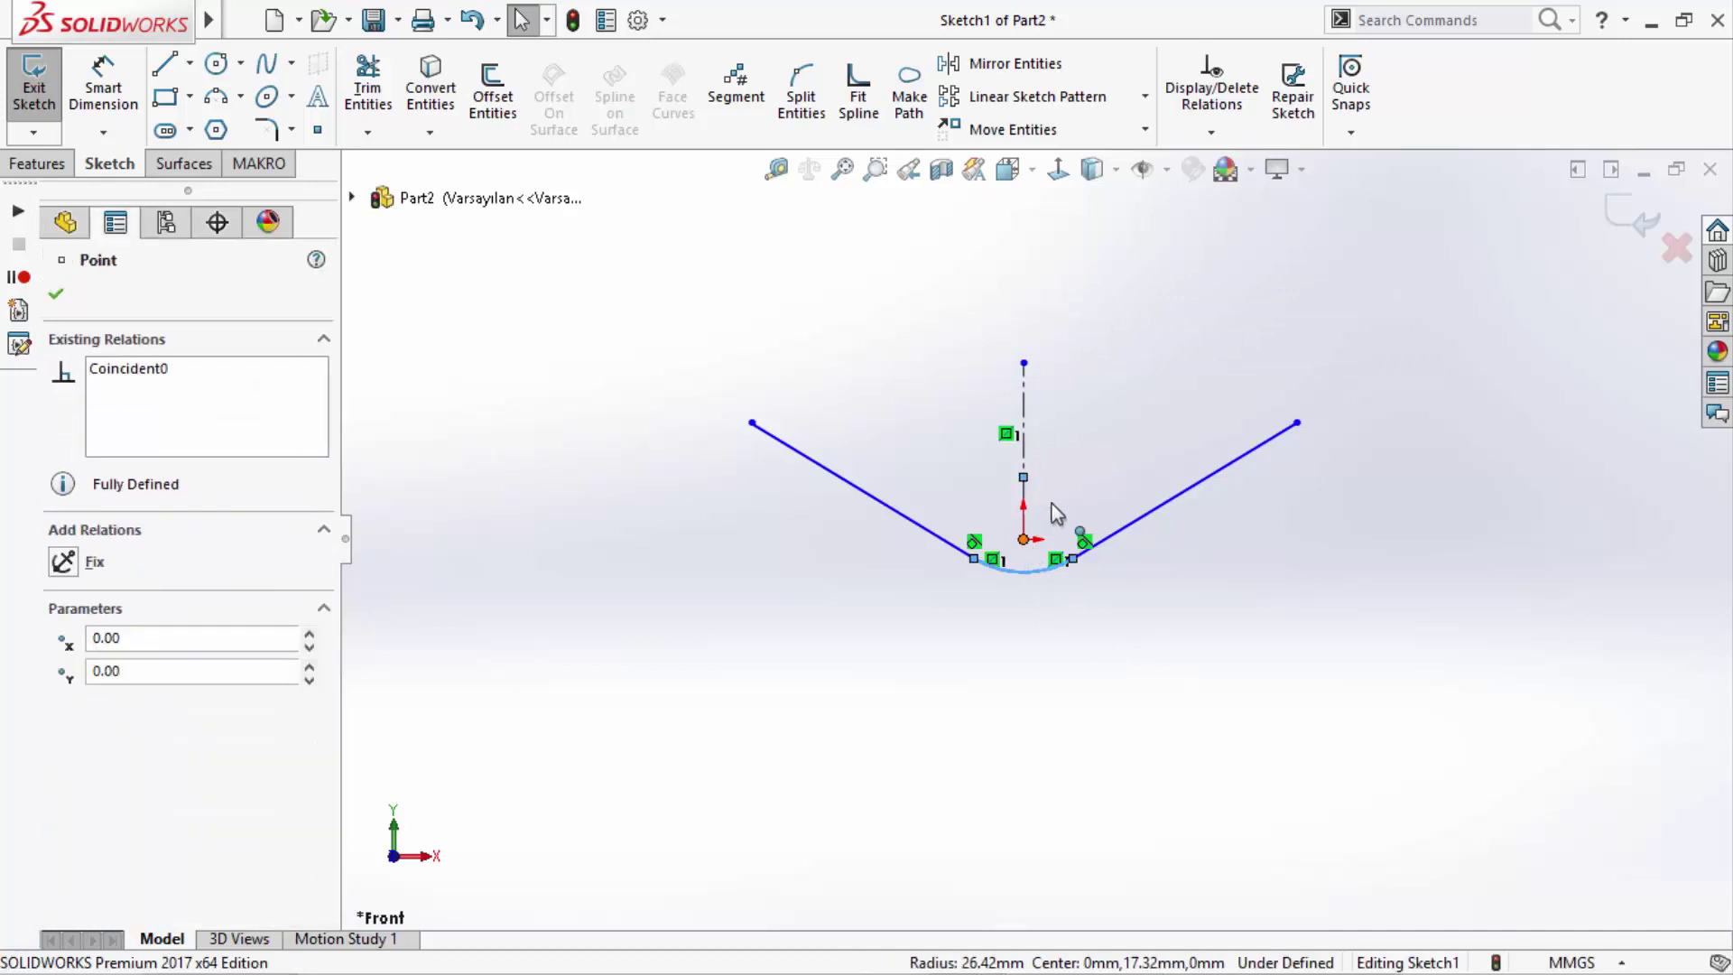
left_click(1137, 434)
left_click(1162, 603)
scroll(1078, 427, "down", 2)
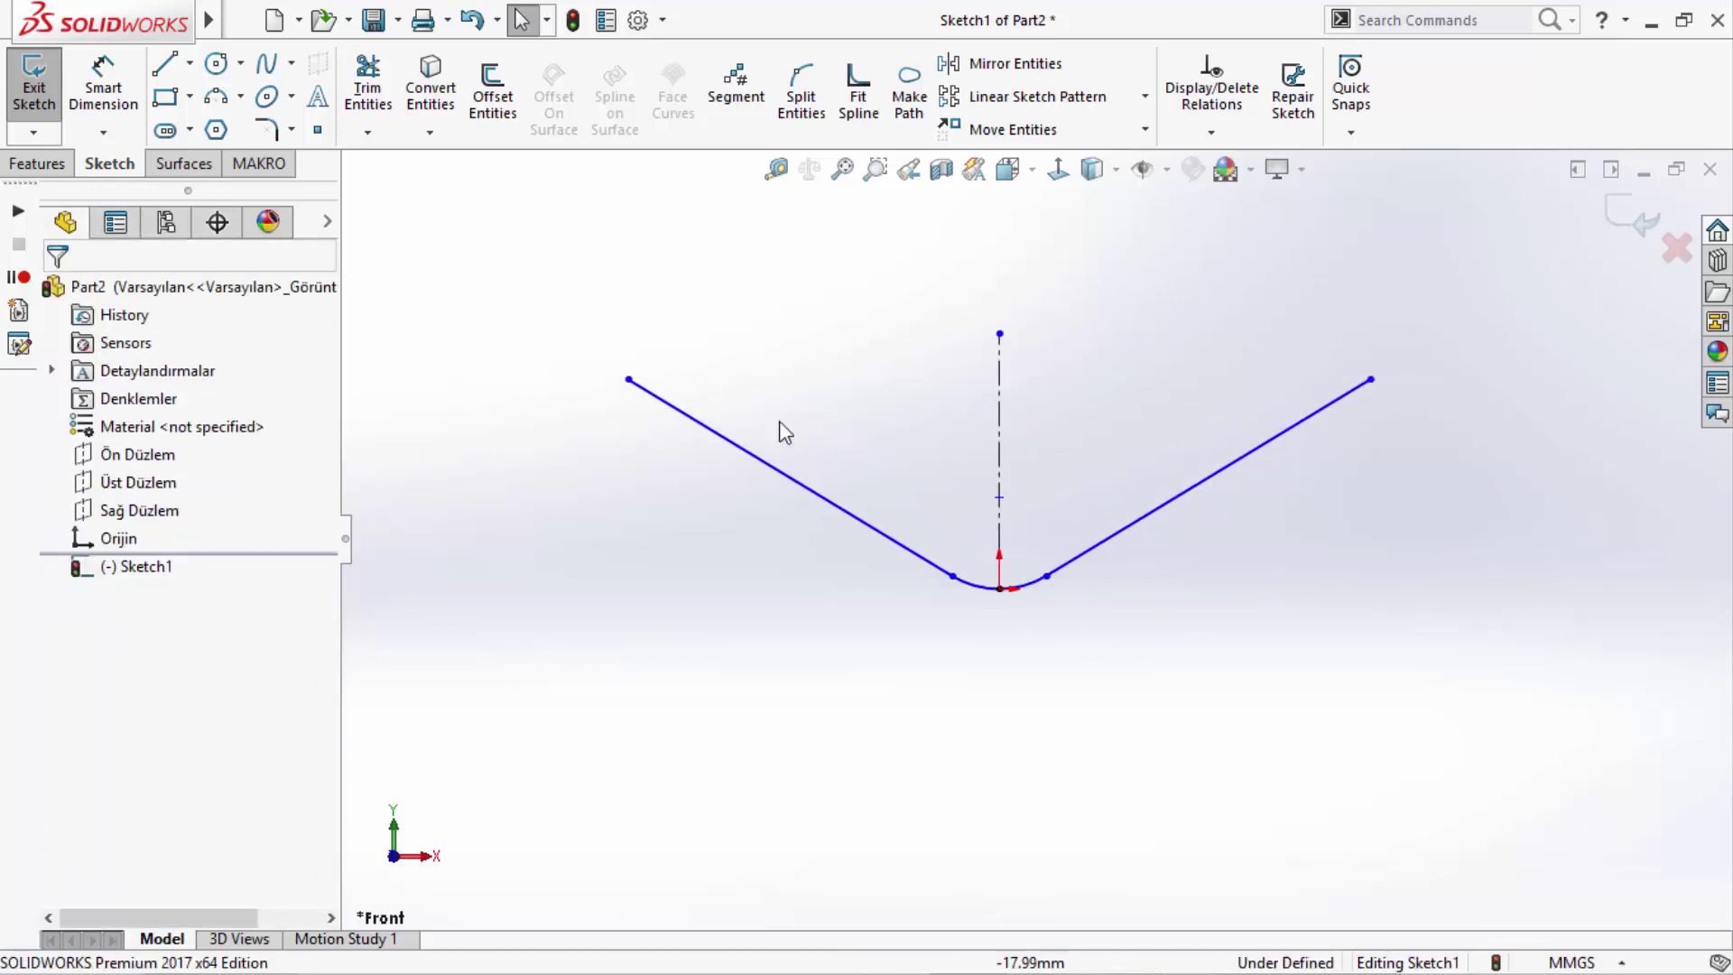
left_click_drag(639, 399, 824, 562)
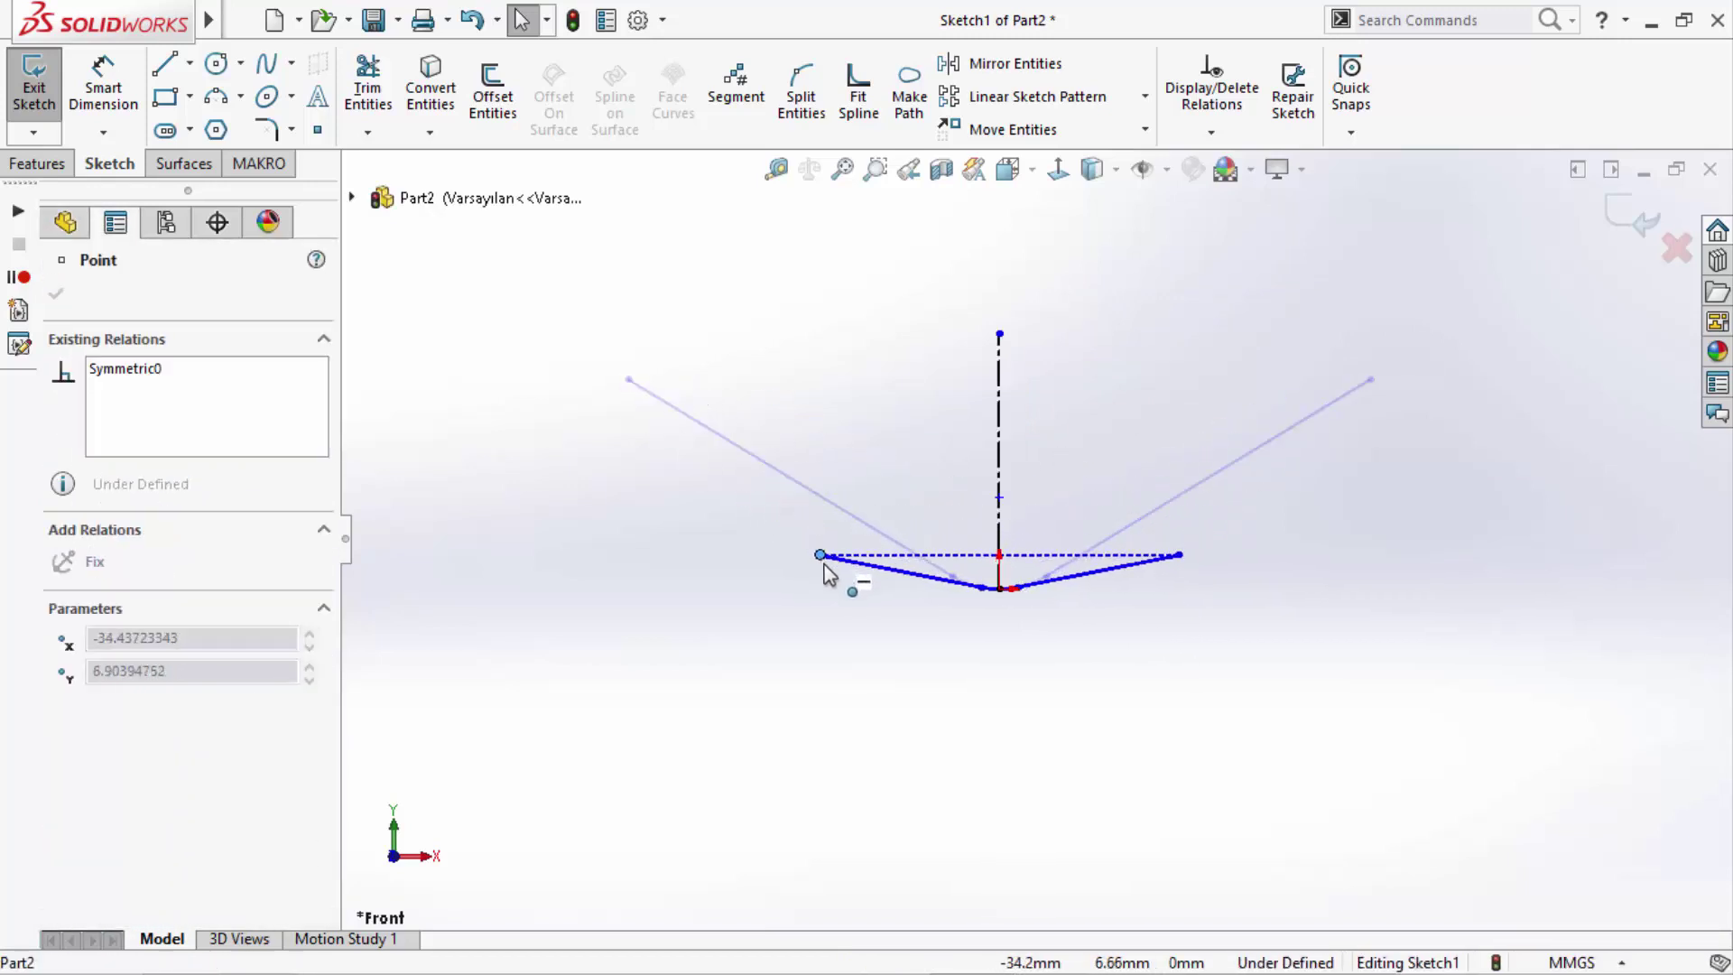
- Dimension the left line's angle as 4°
left_click(482, 237)
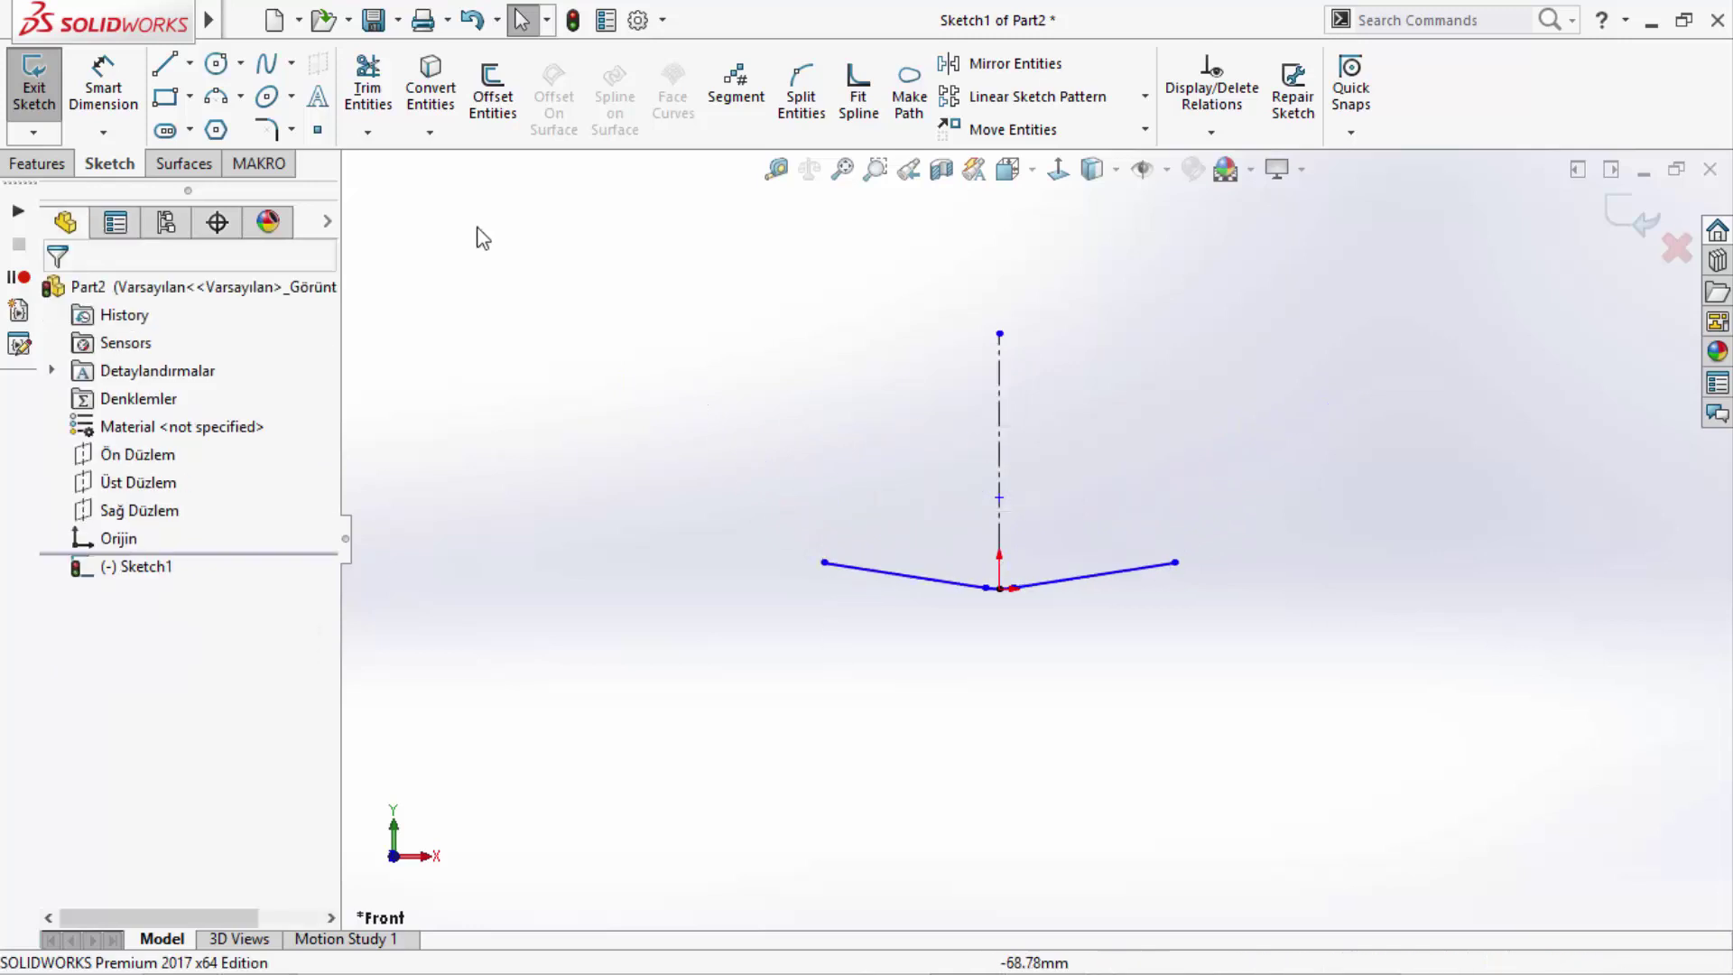
left_click(103, 77)
left_click(825, 563)
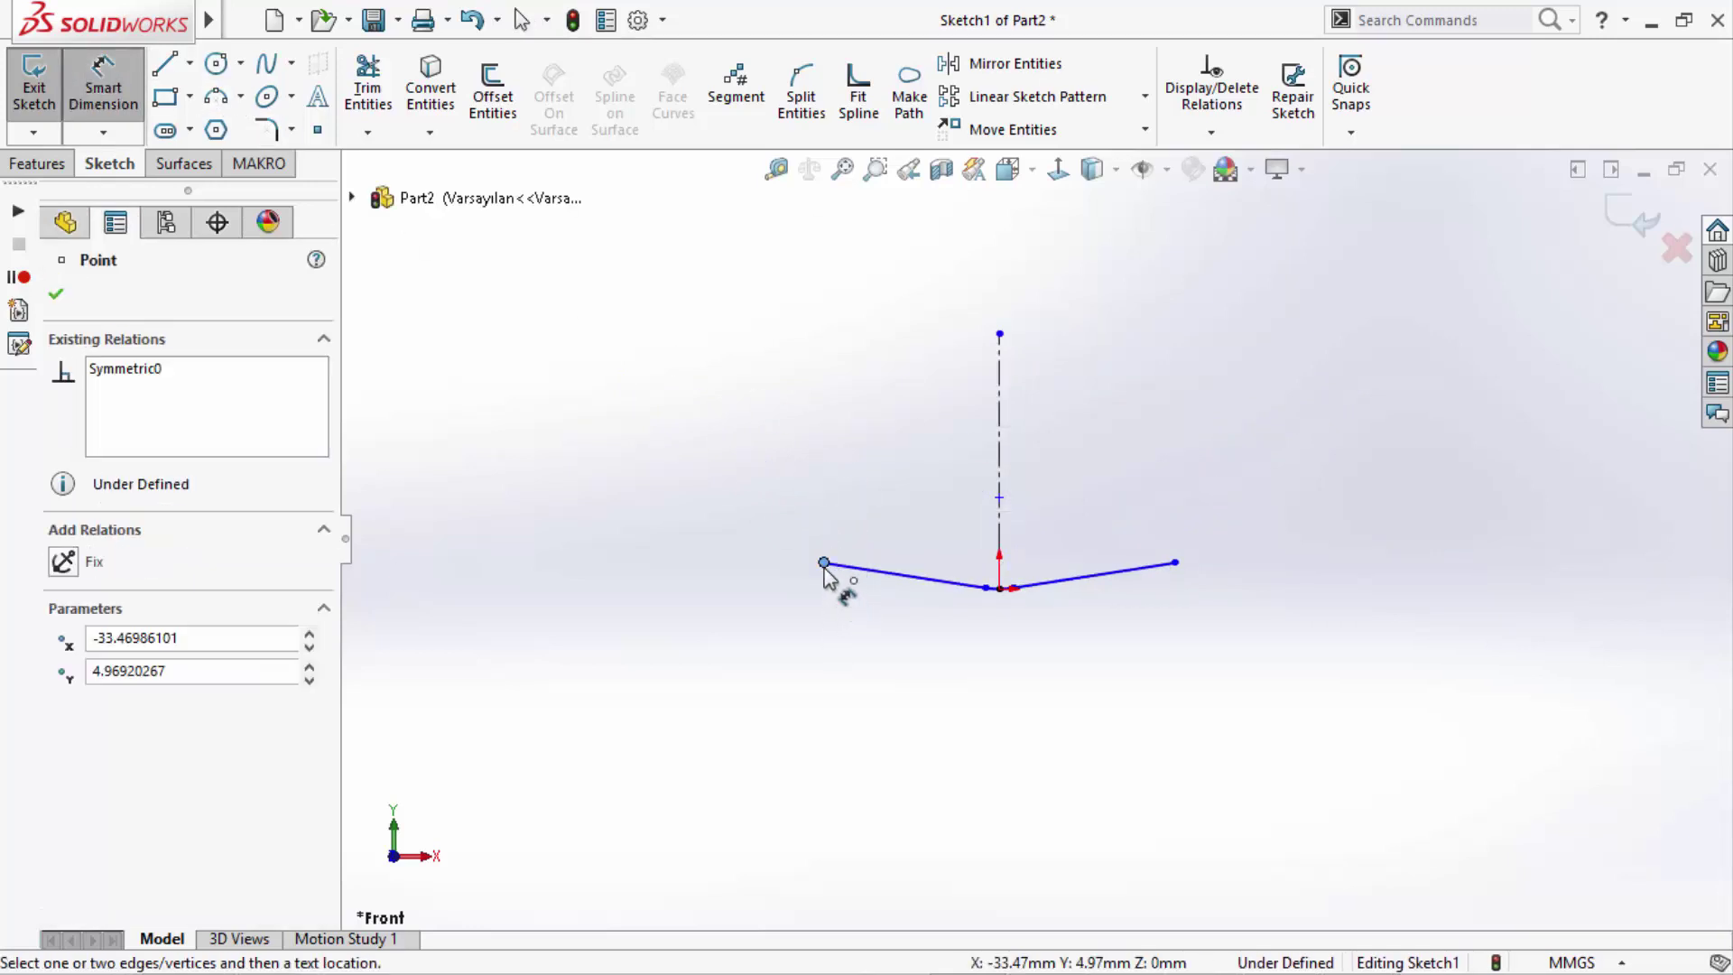
right_click(809, 493)
left_click(857, 561)
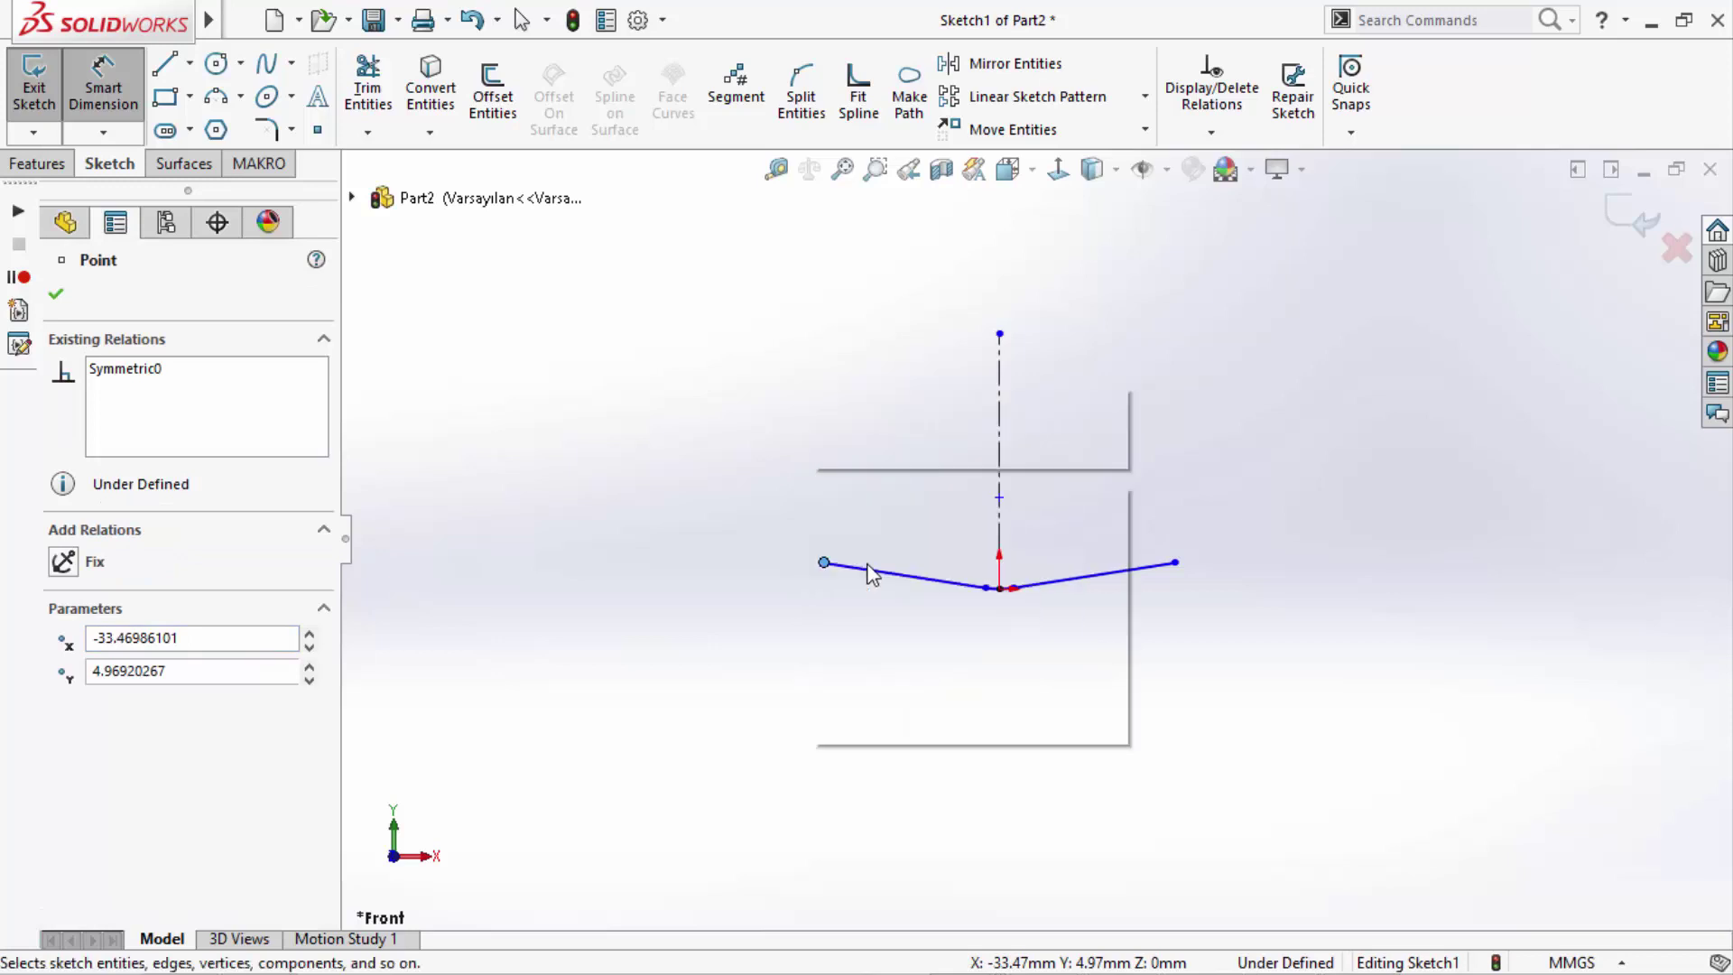
left_click(103, 76)
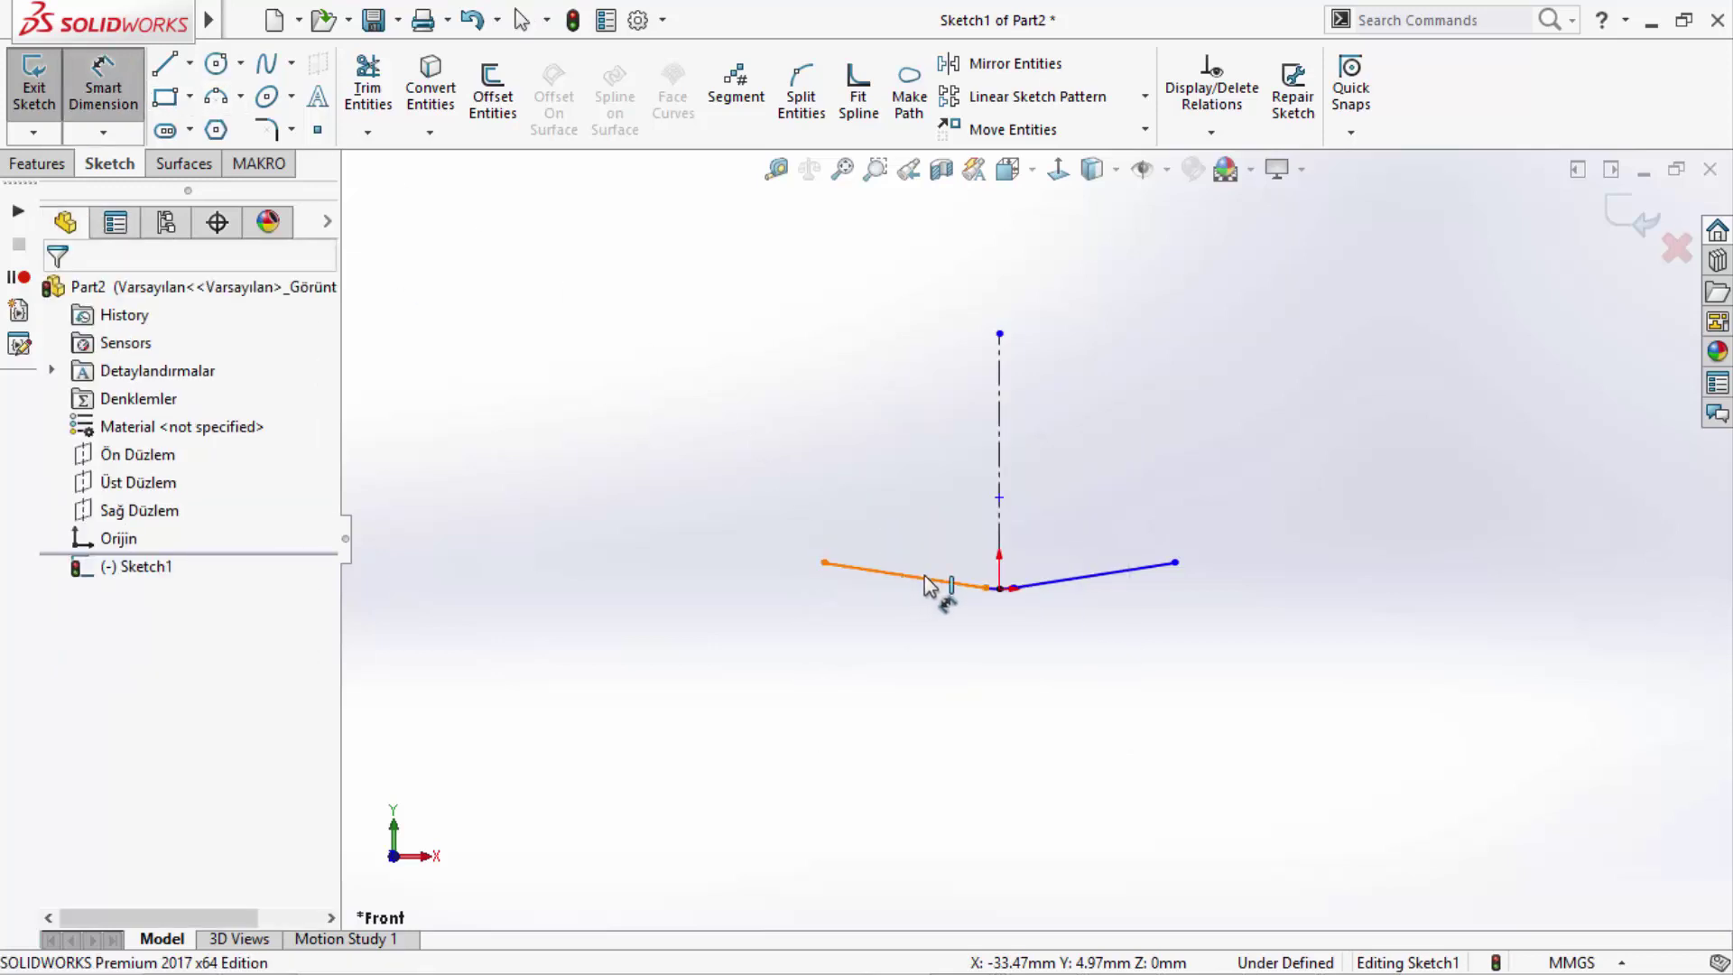
left_click(926, 578)
scroll(952, 519, "down", 3)
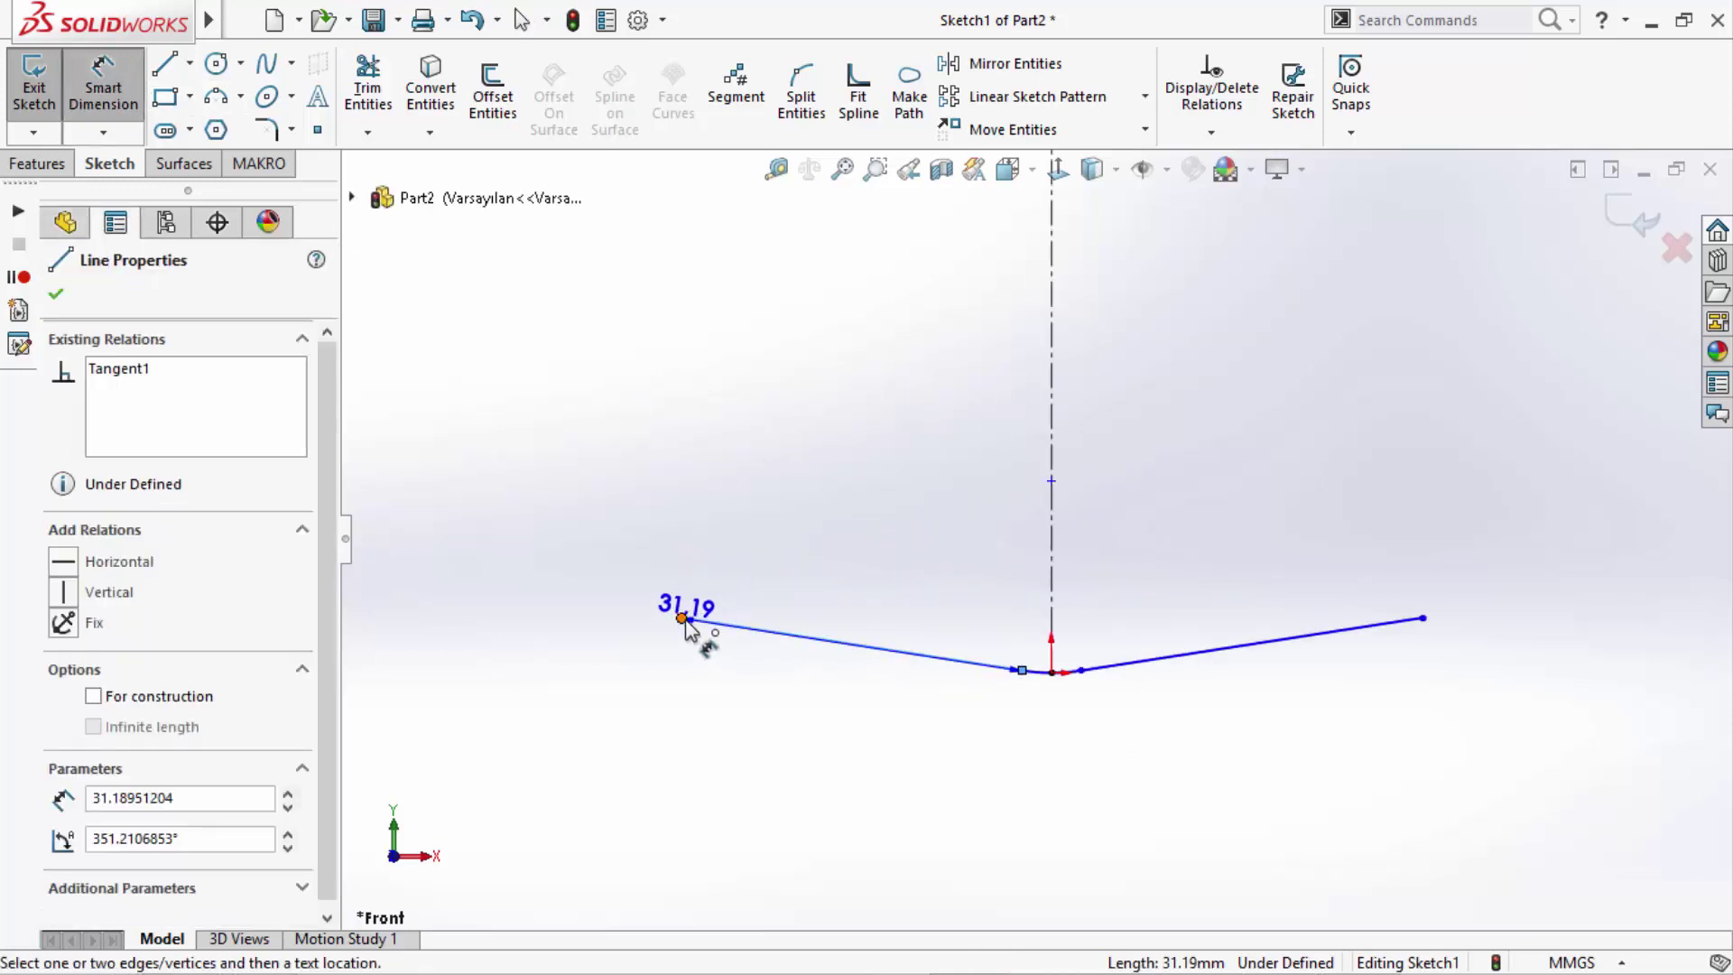
left_click(682, 619)
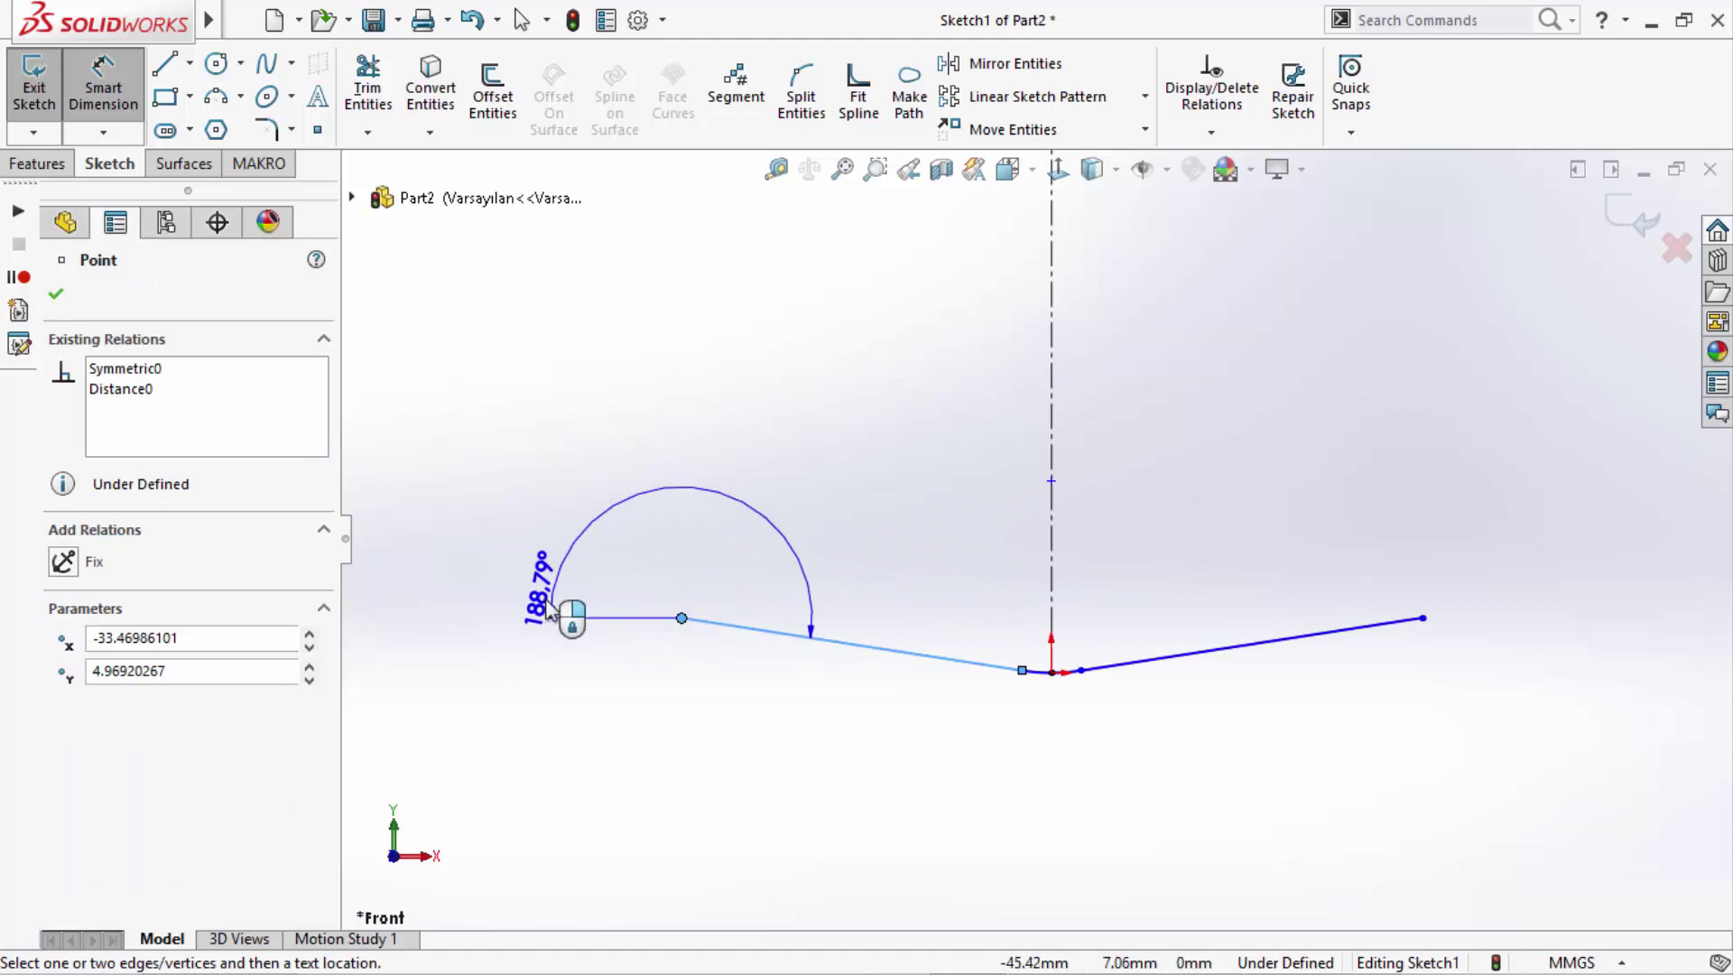
left_click(544, 601)
type("4")
key("Return")
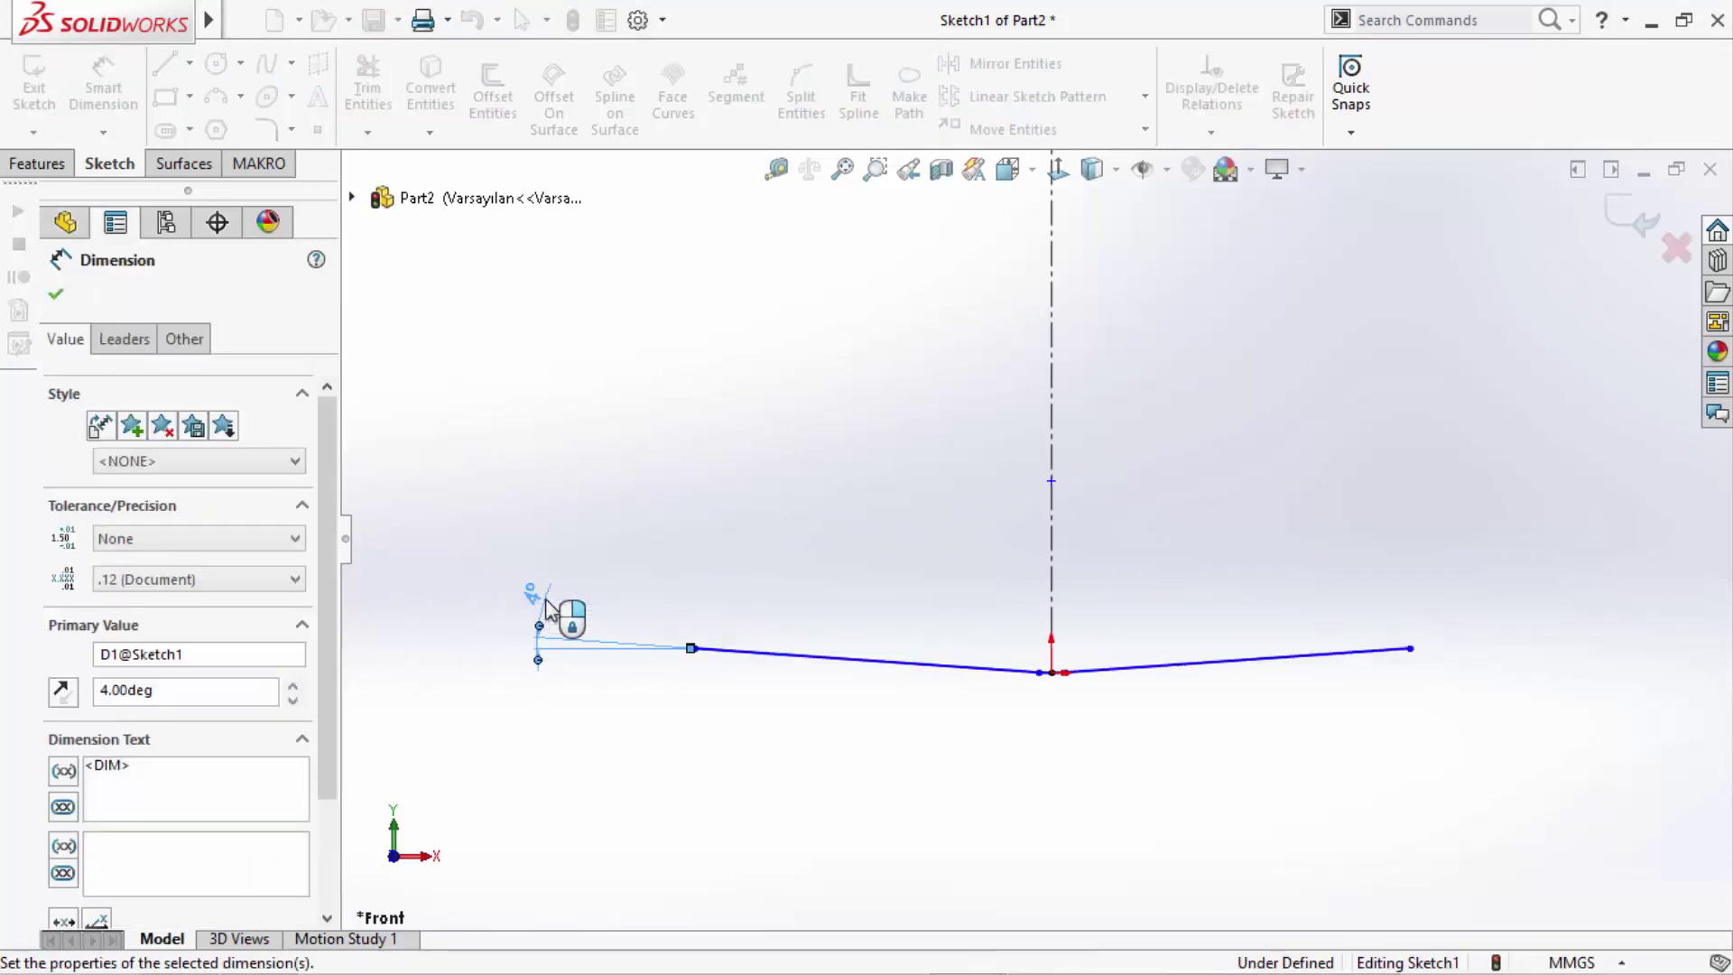
- Dimension the arc radius as 100 mm
scroll(1173, 713, "down", 2)
scroll(948, 639, "down", 1)
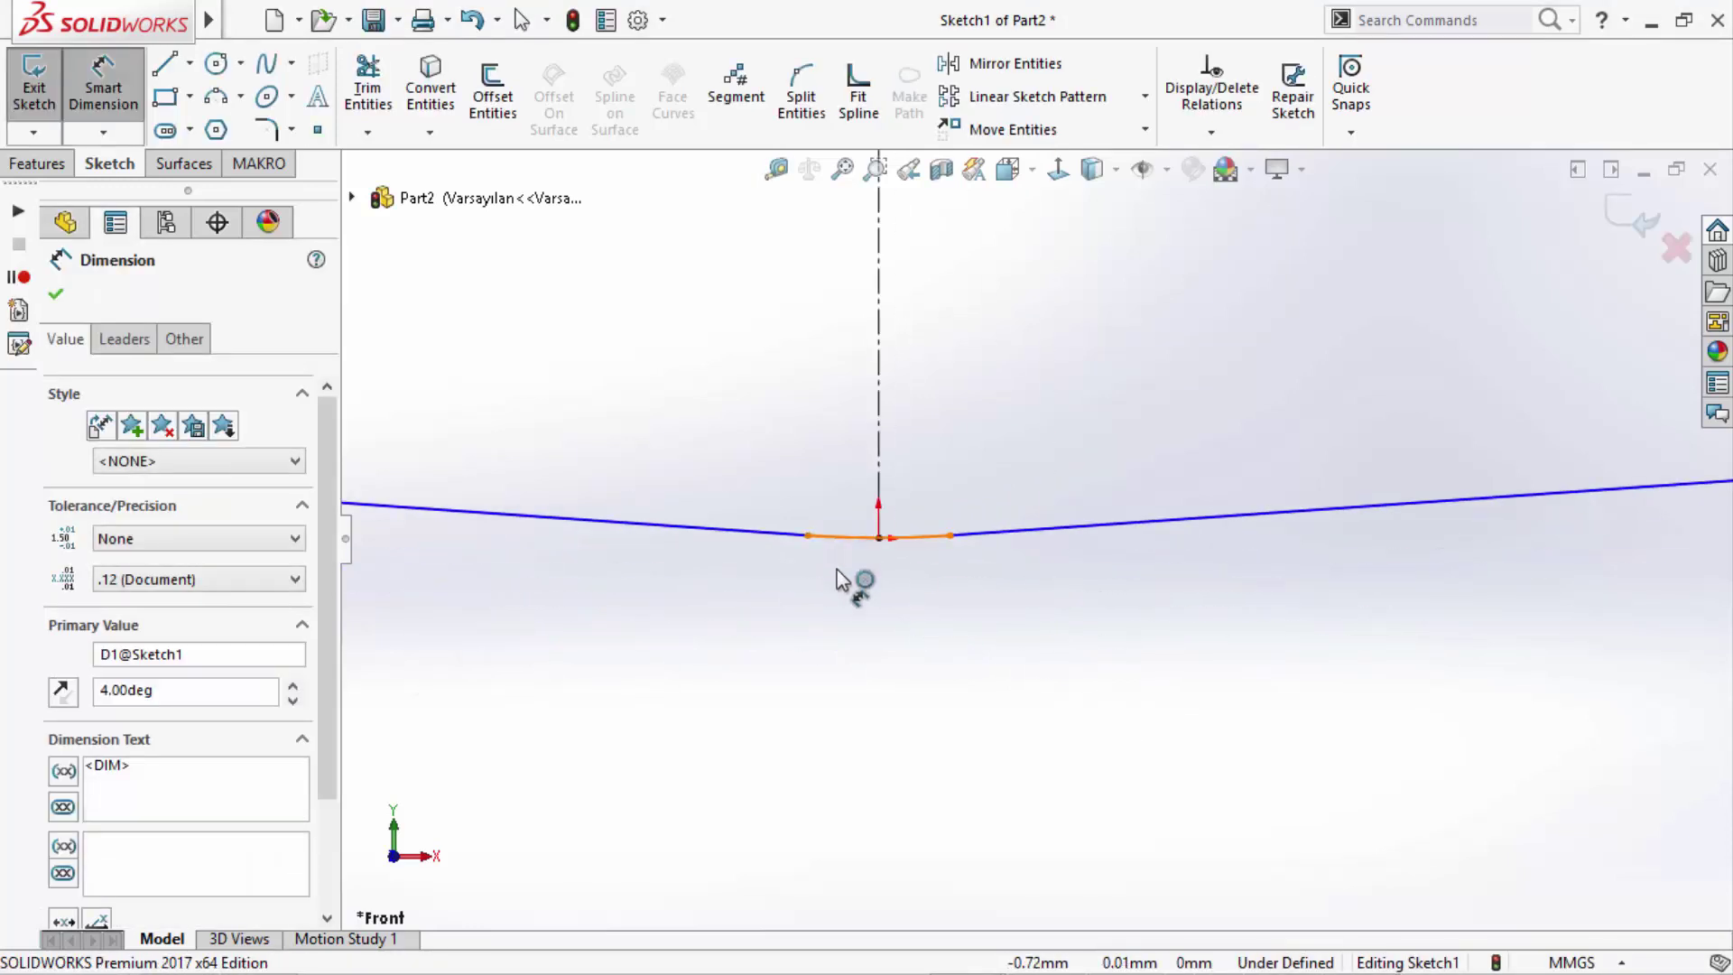
left_click(849, 538)
left_click(862, 649)
type("100")
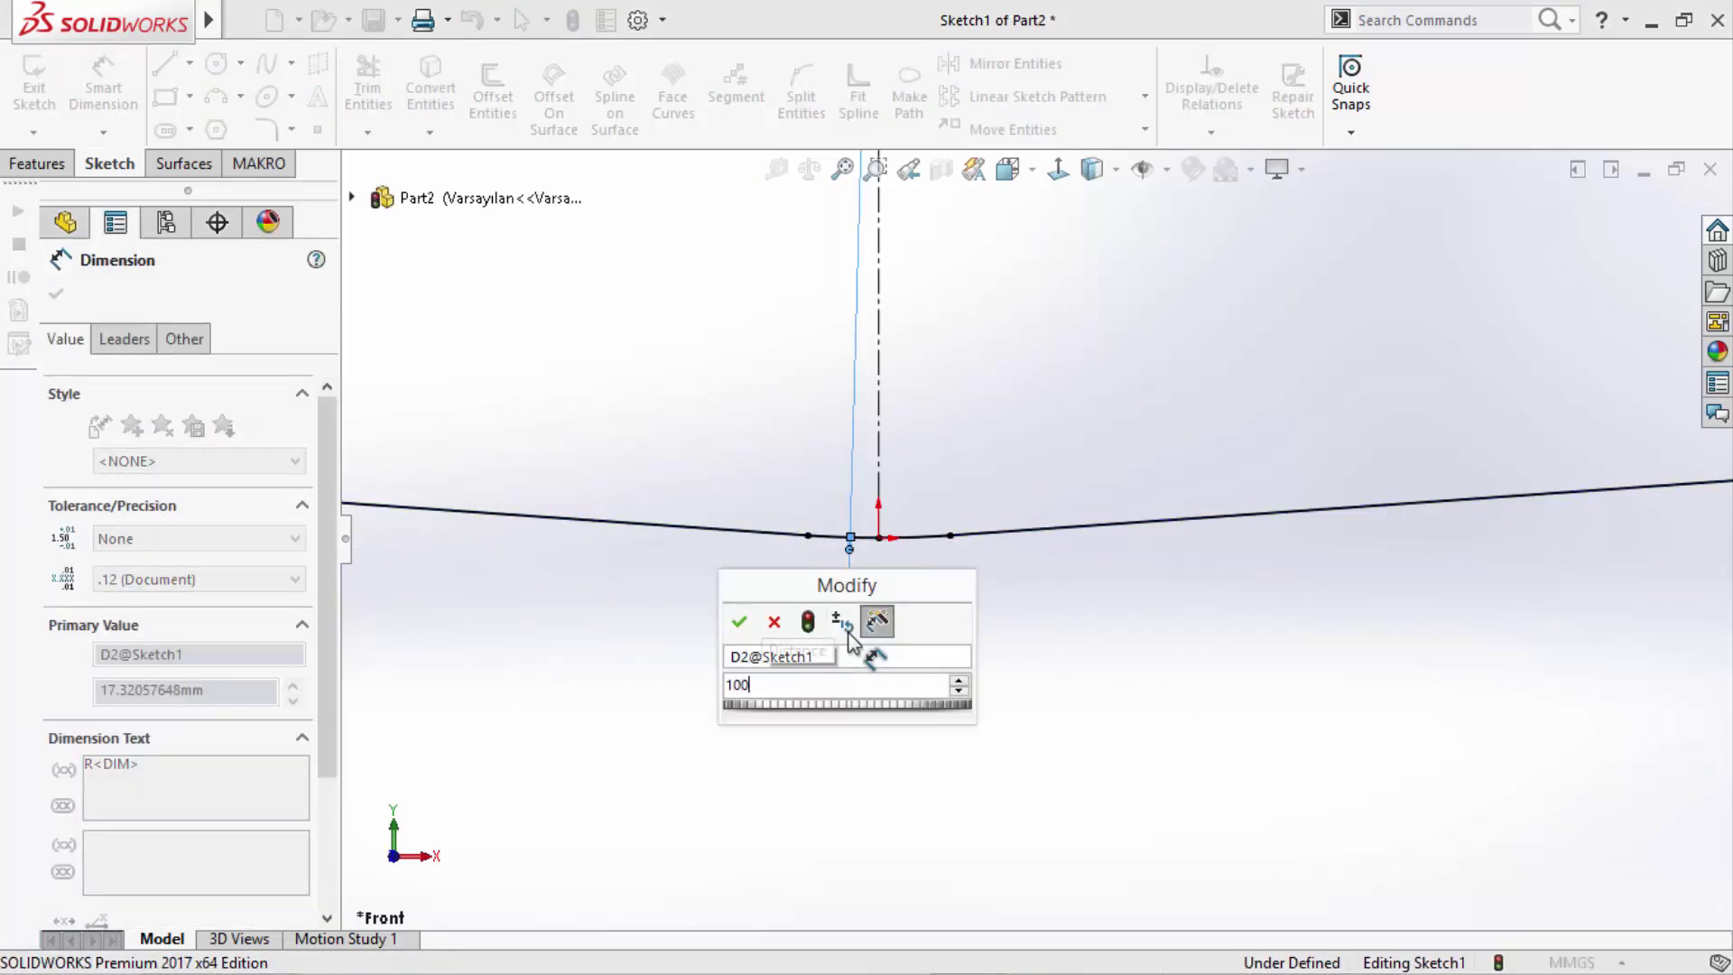
key("Return")
- Set the distance between the outer line ends to 130 and exit Sketch1
scroll(881, 665, "up", 1)
scroll(766, 596, "up", 2)
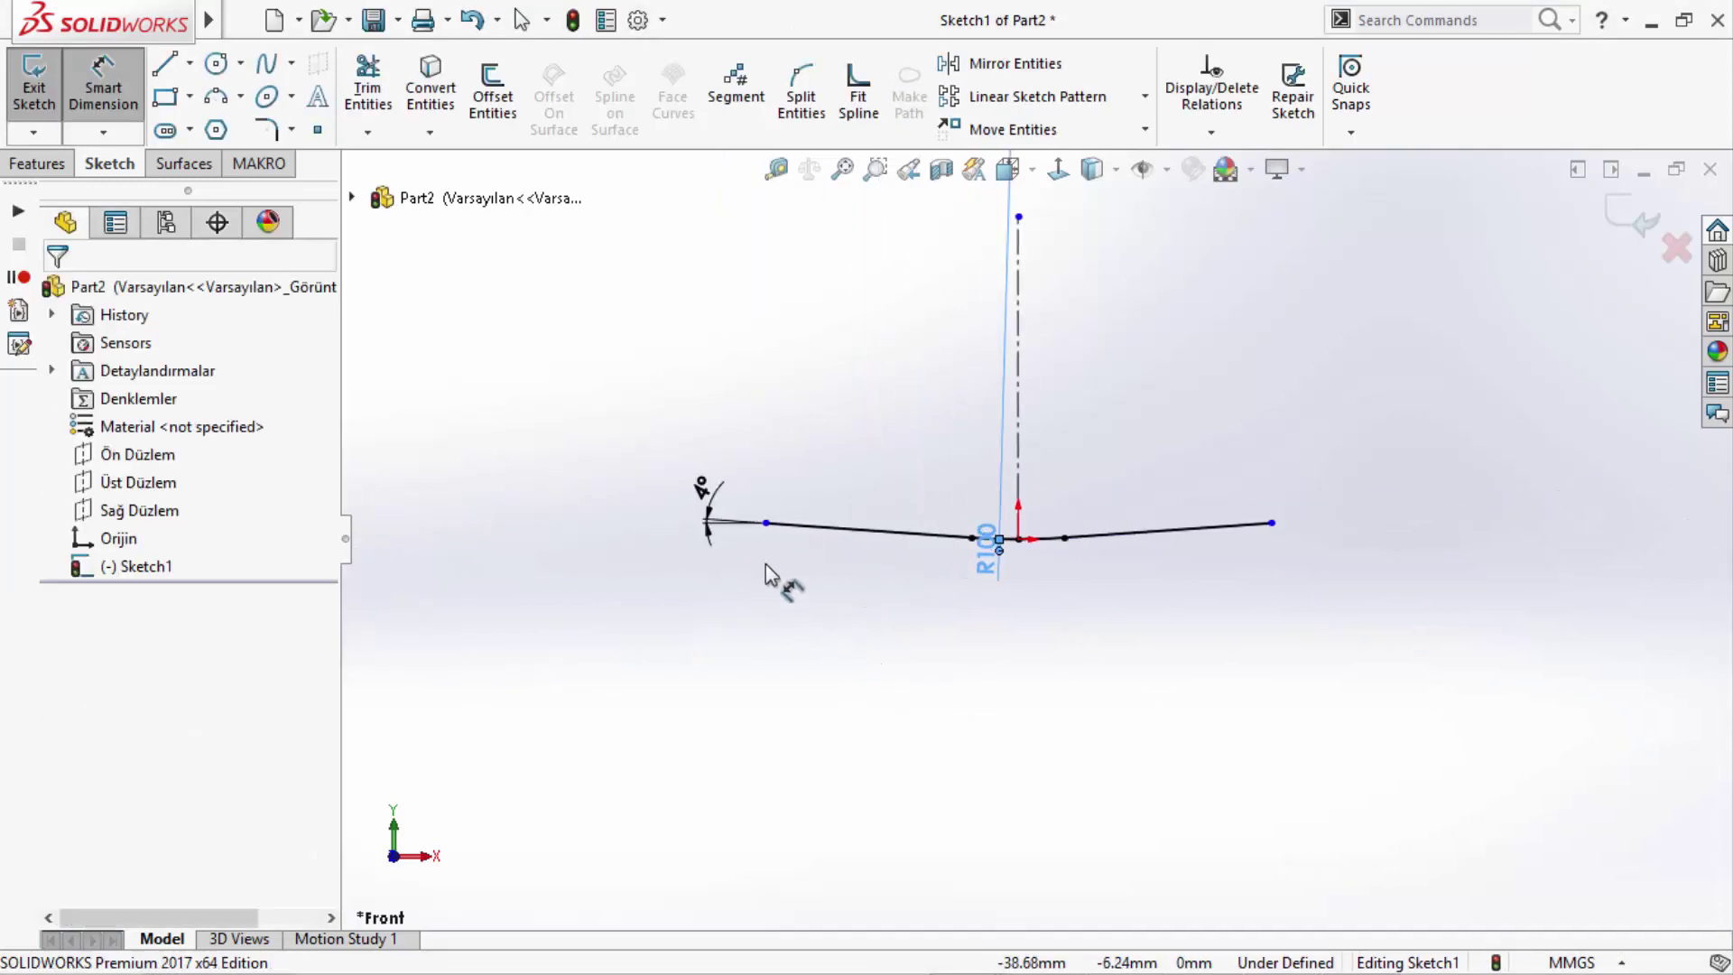
left_click(765, 522)
left_click(1271, 524)
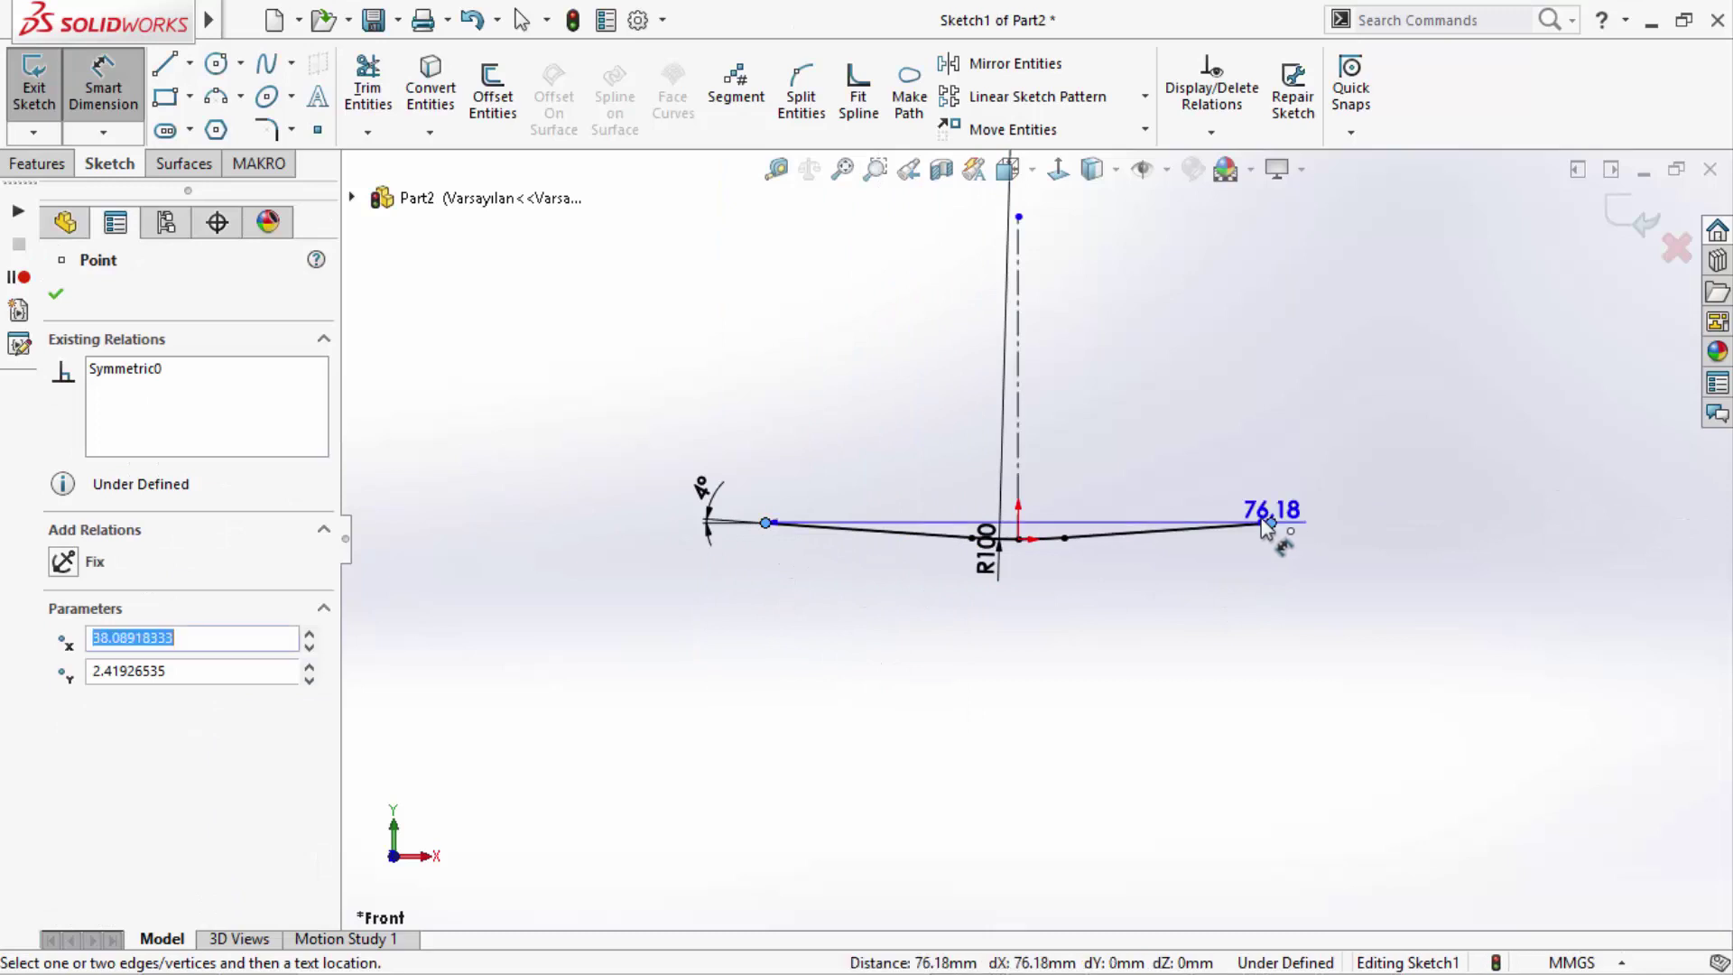
left_click(1061, 487)
type("130")
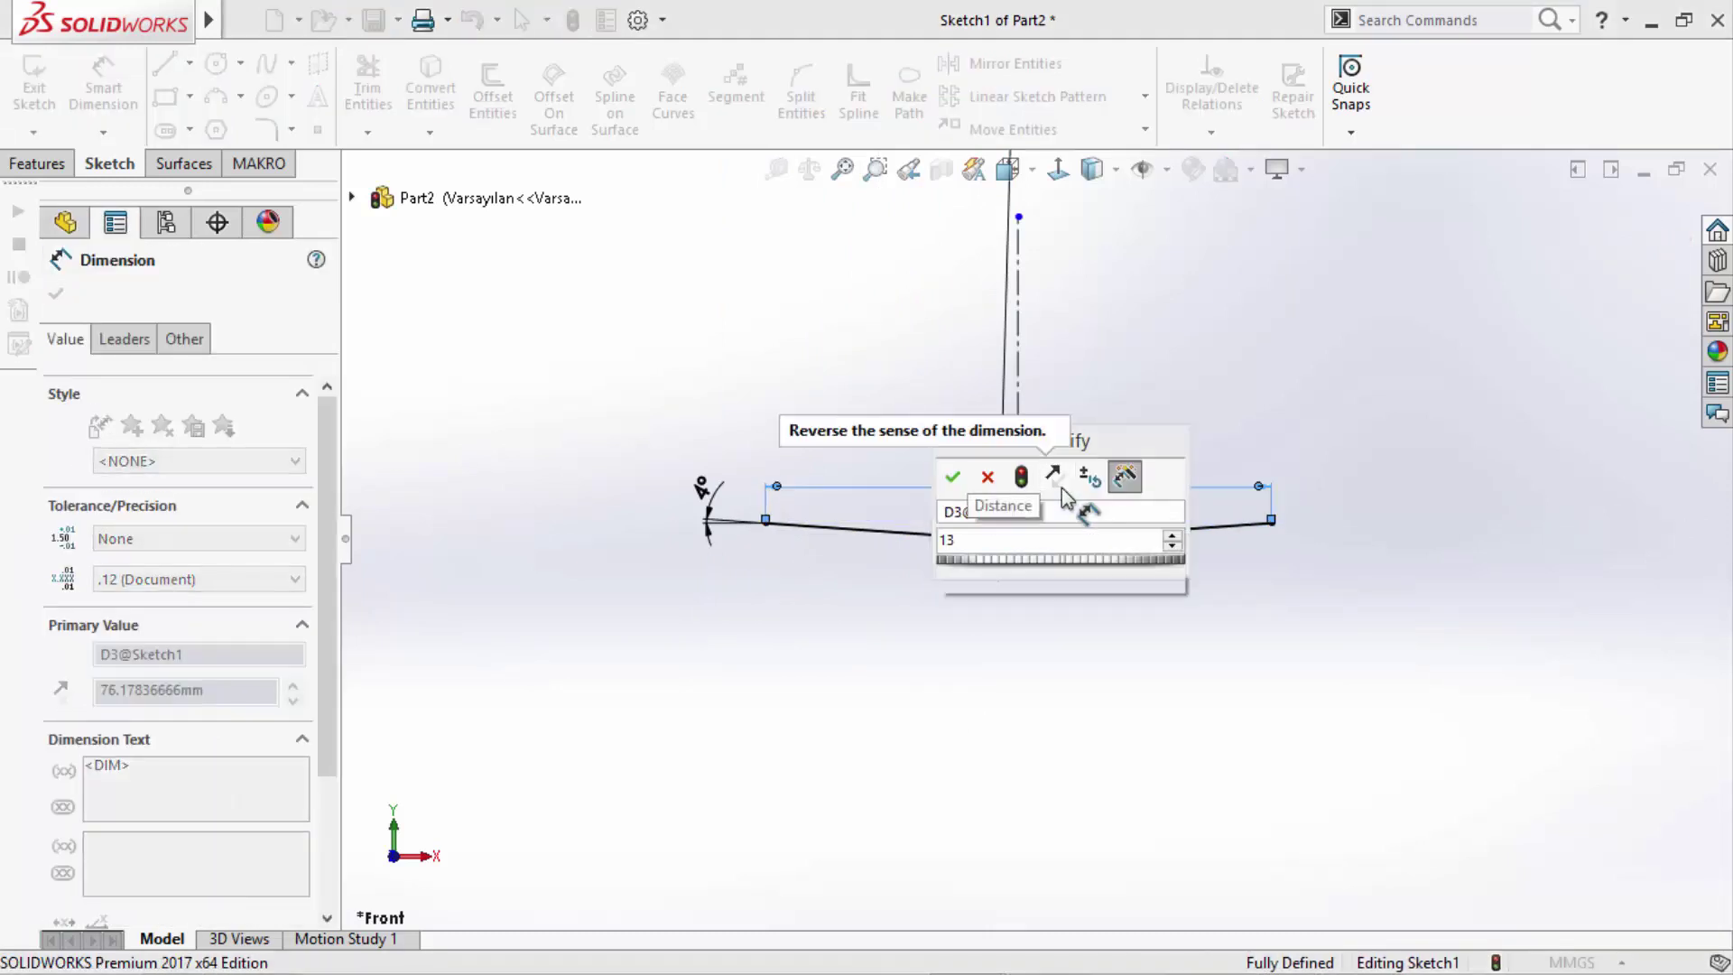
key("Return")
left_click(1645, 221)
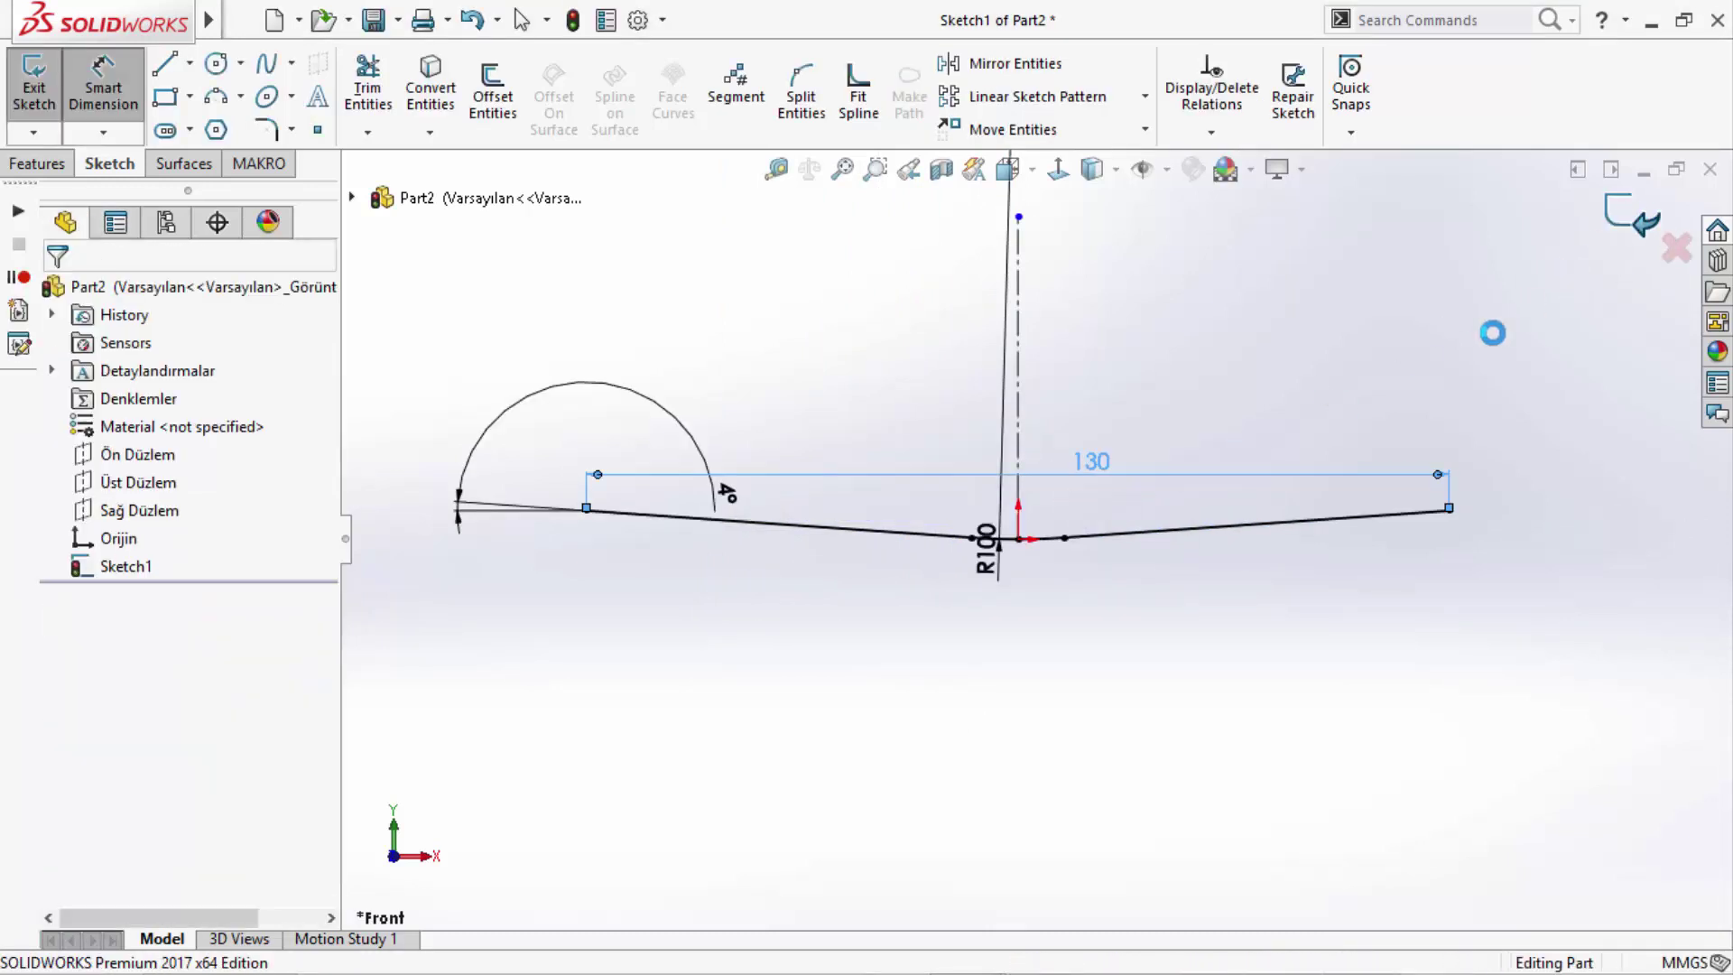
- Start a sketch on Sağ Düzlem, face it, and draw the base, sloped and top lines
middle_click_drag(1259, 505, 1065, 526)
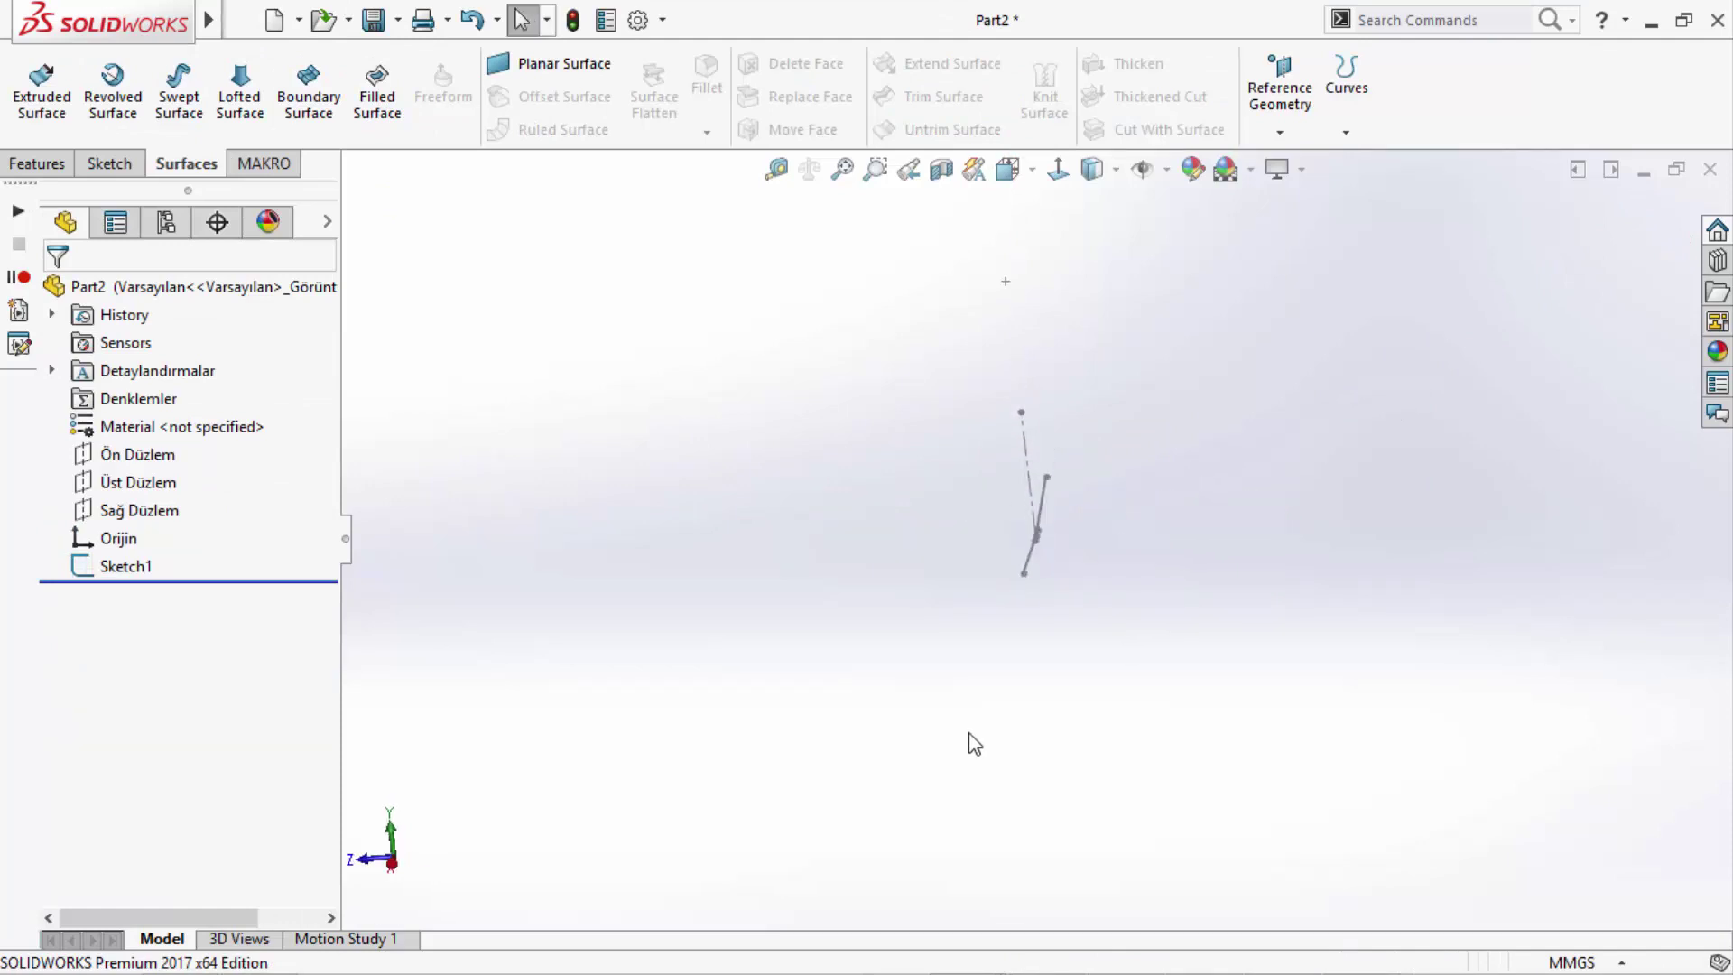
left_click(140, 511)
left_click(200, 472)
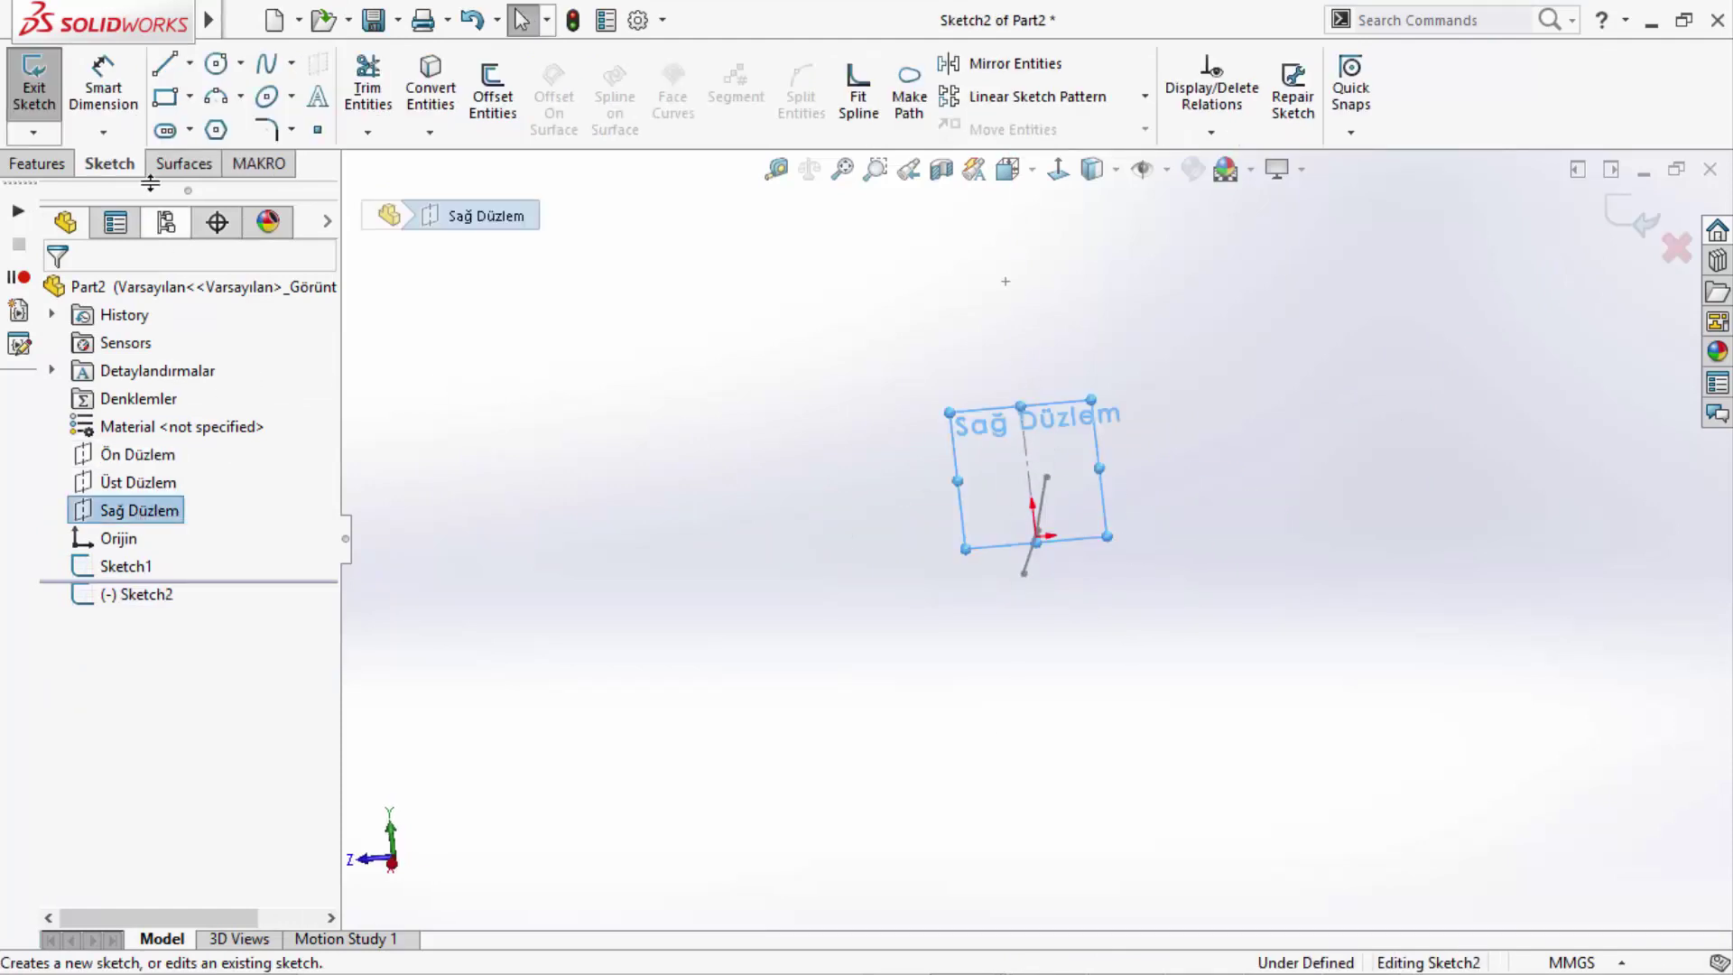
left_click(1056, 170)
scroll(948, 578, "down", 3)
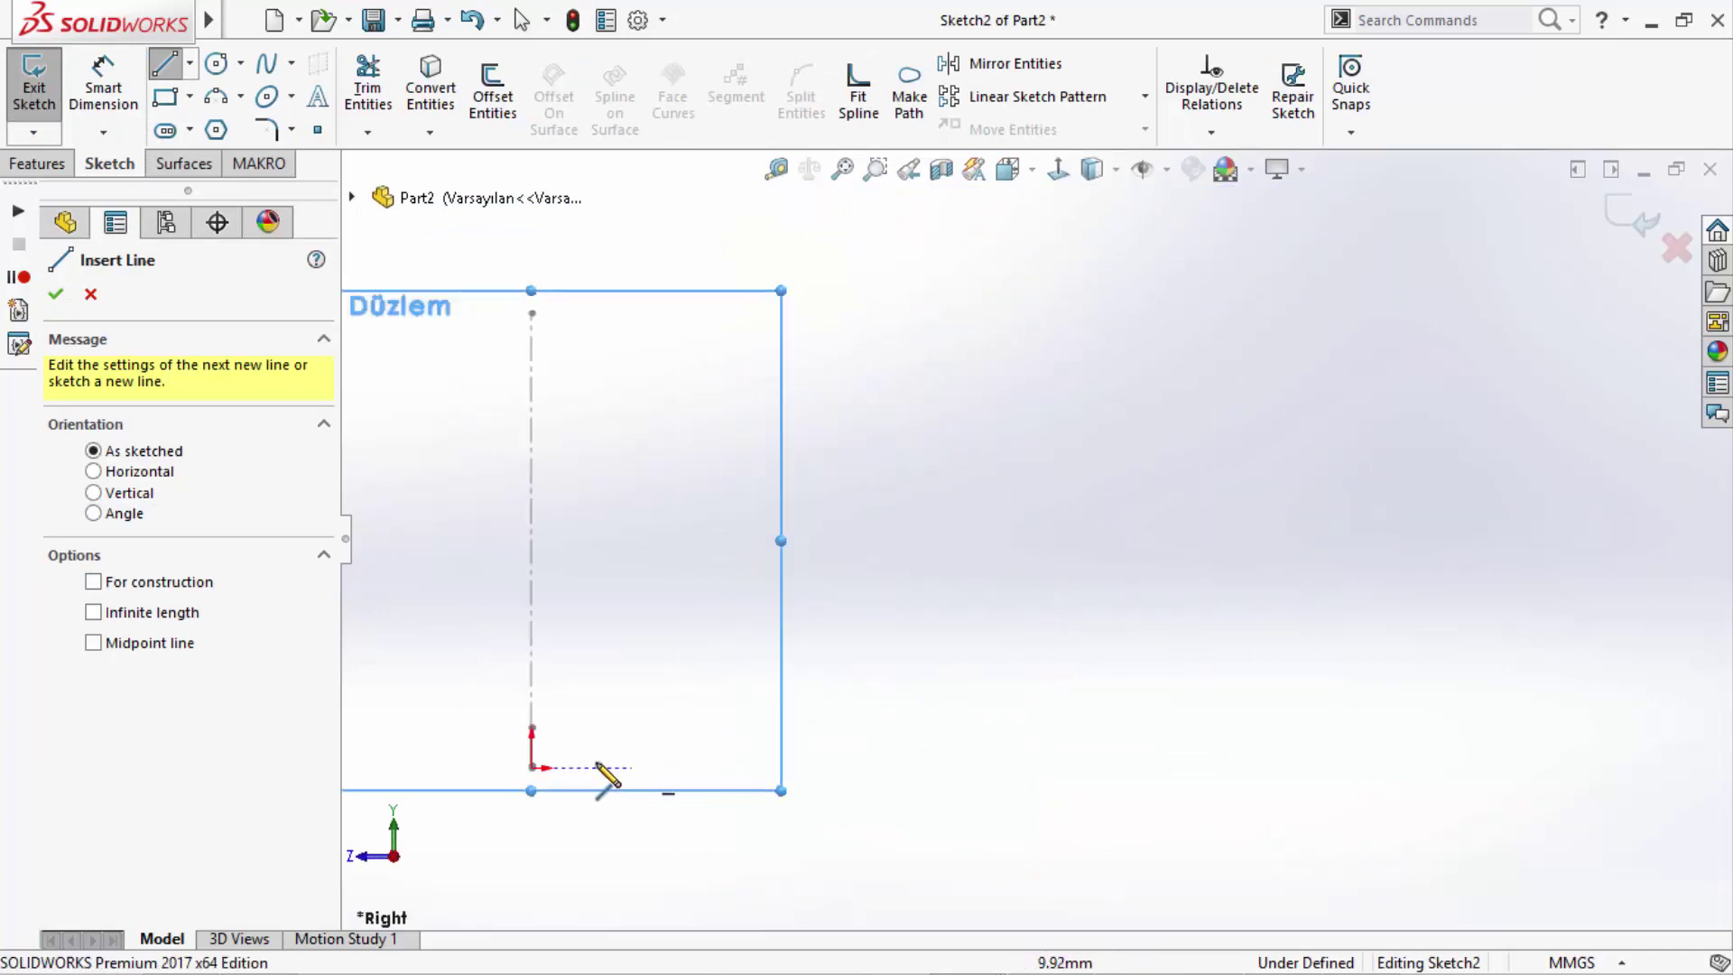
left_click(532, 767)
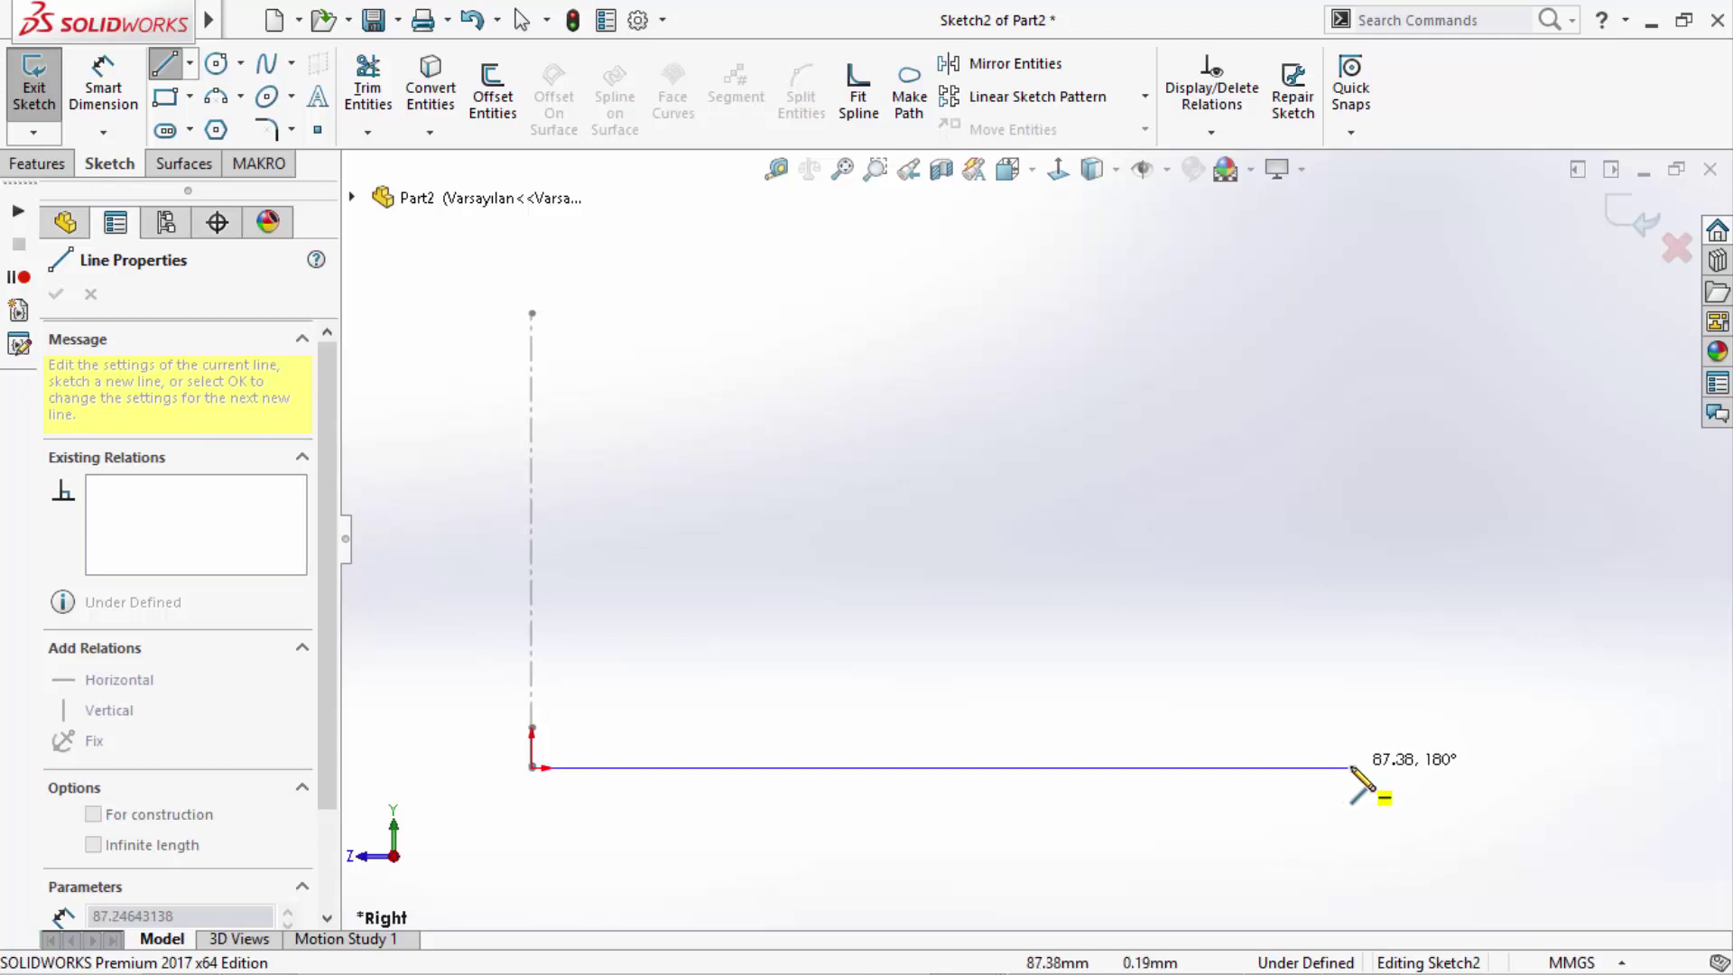
left_click(1356, 767)
left_click(1433, 689)
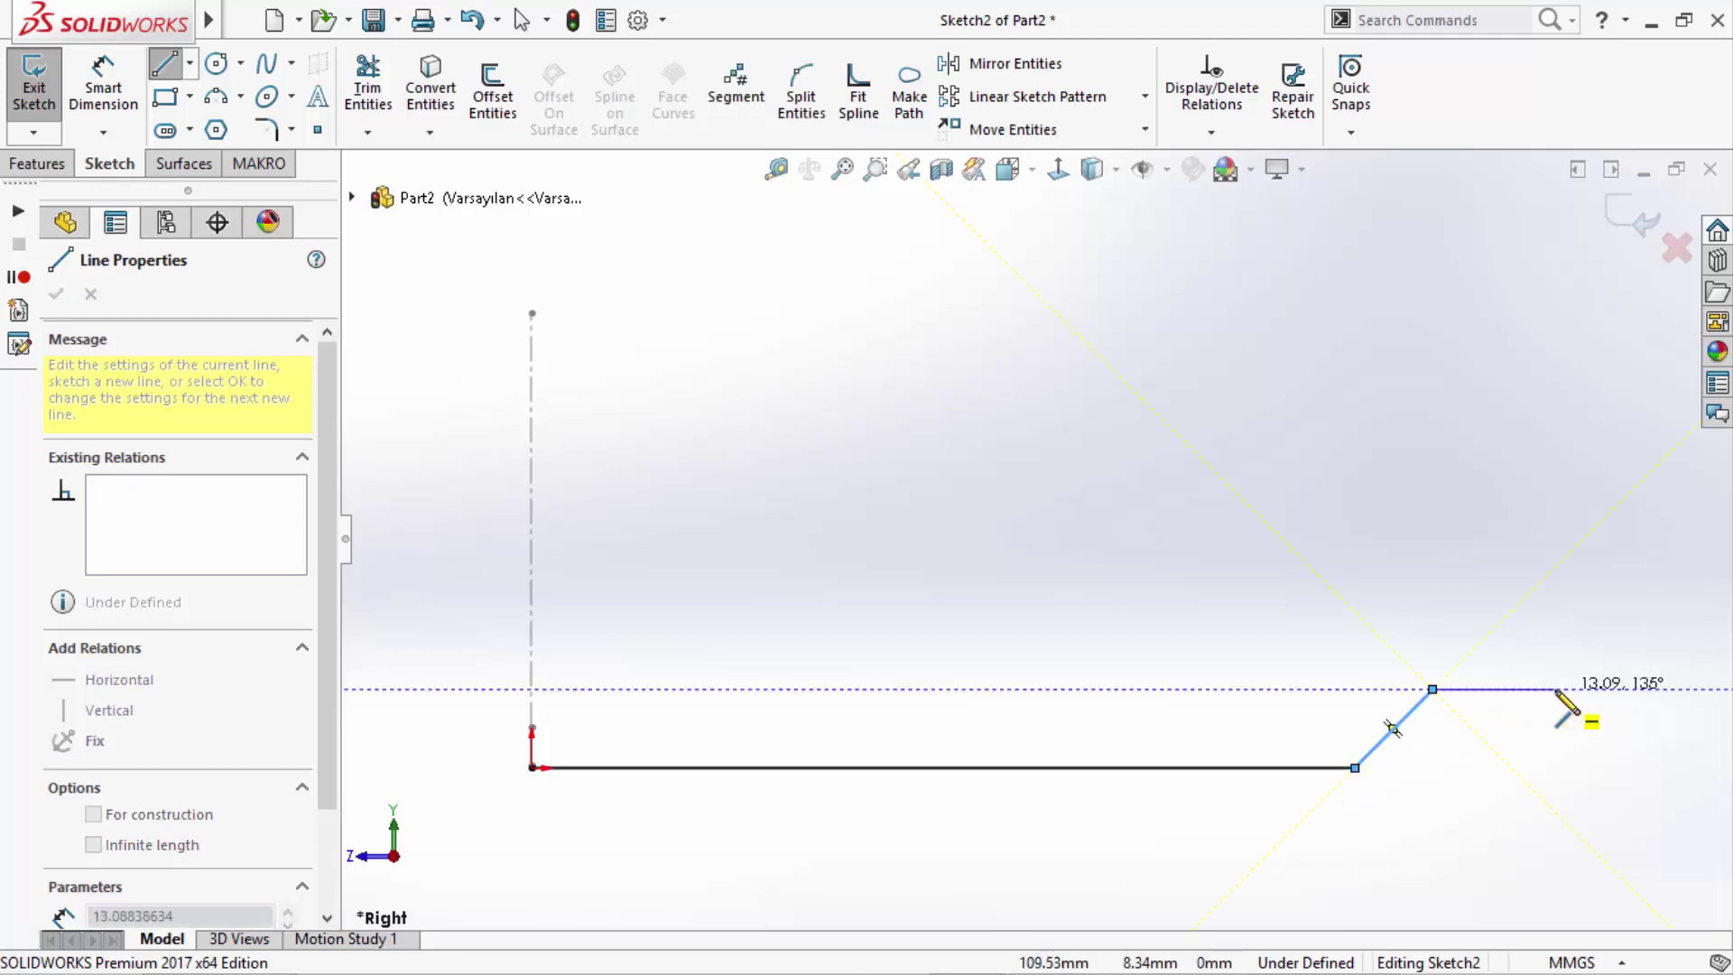
left_click(1555, 688)
key("Escape")
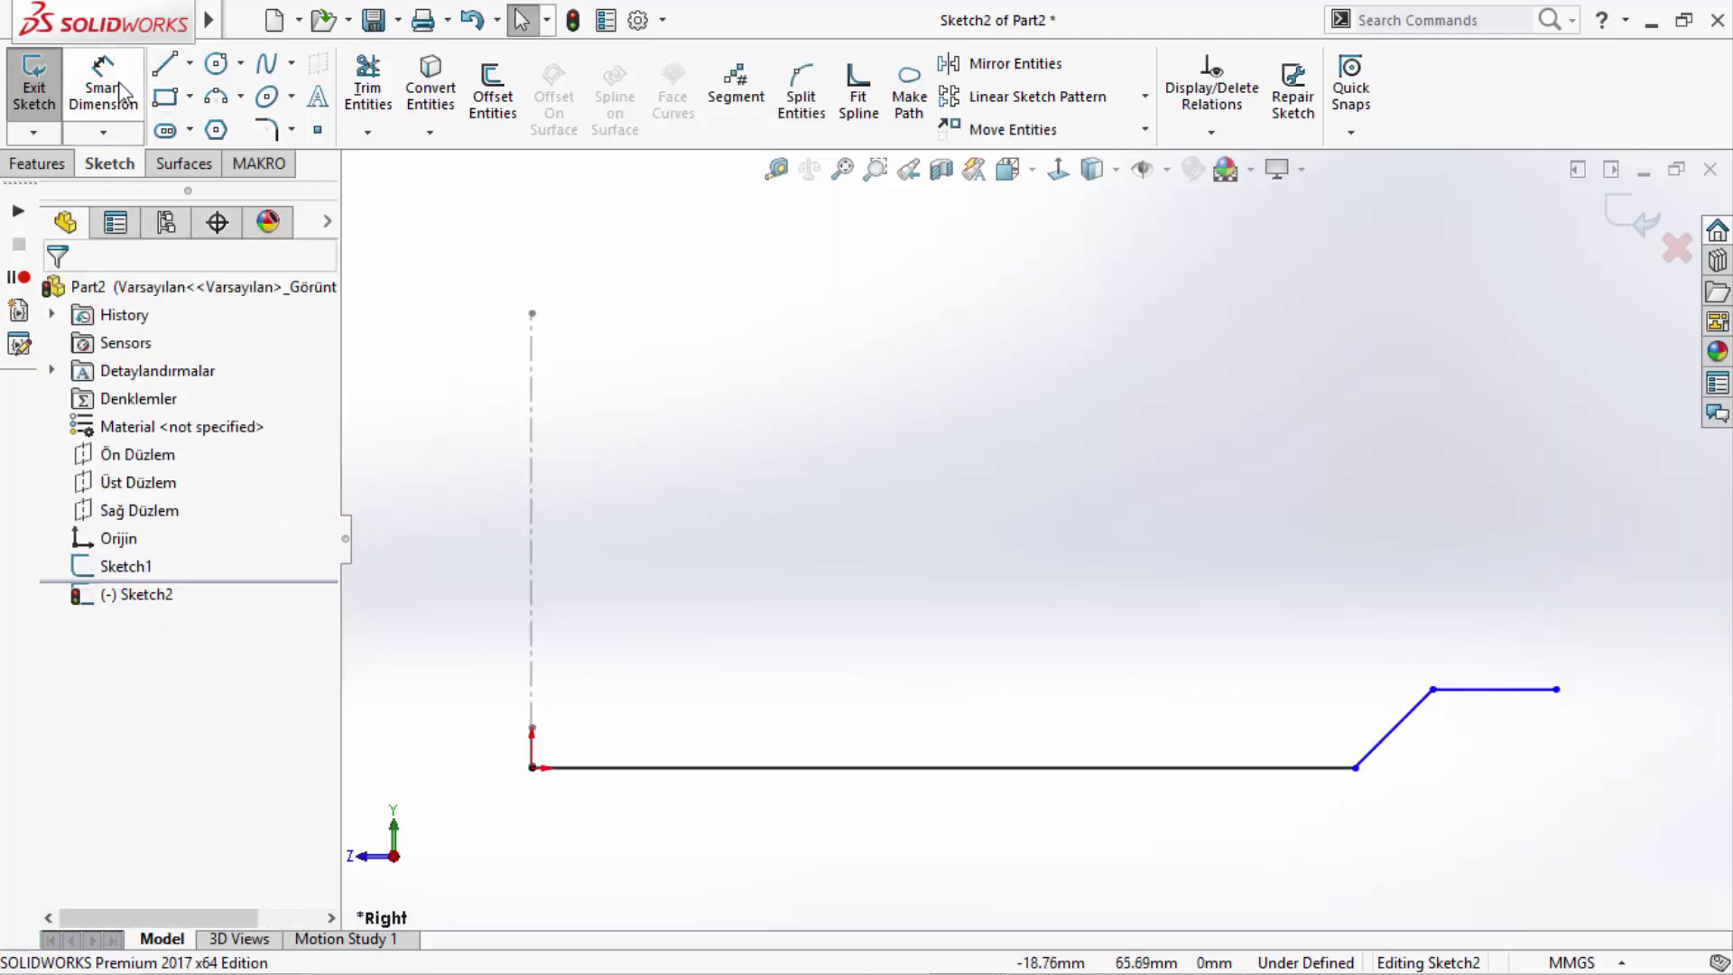
- Dimension the profile's 620 overall length and 50 top end length
left_click(122, 90)
left_click(1557, 690)
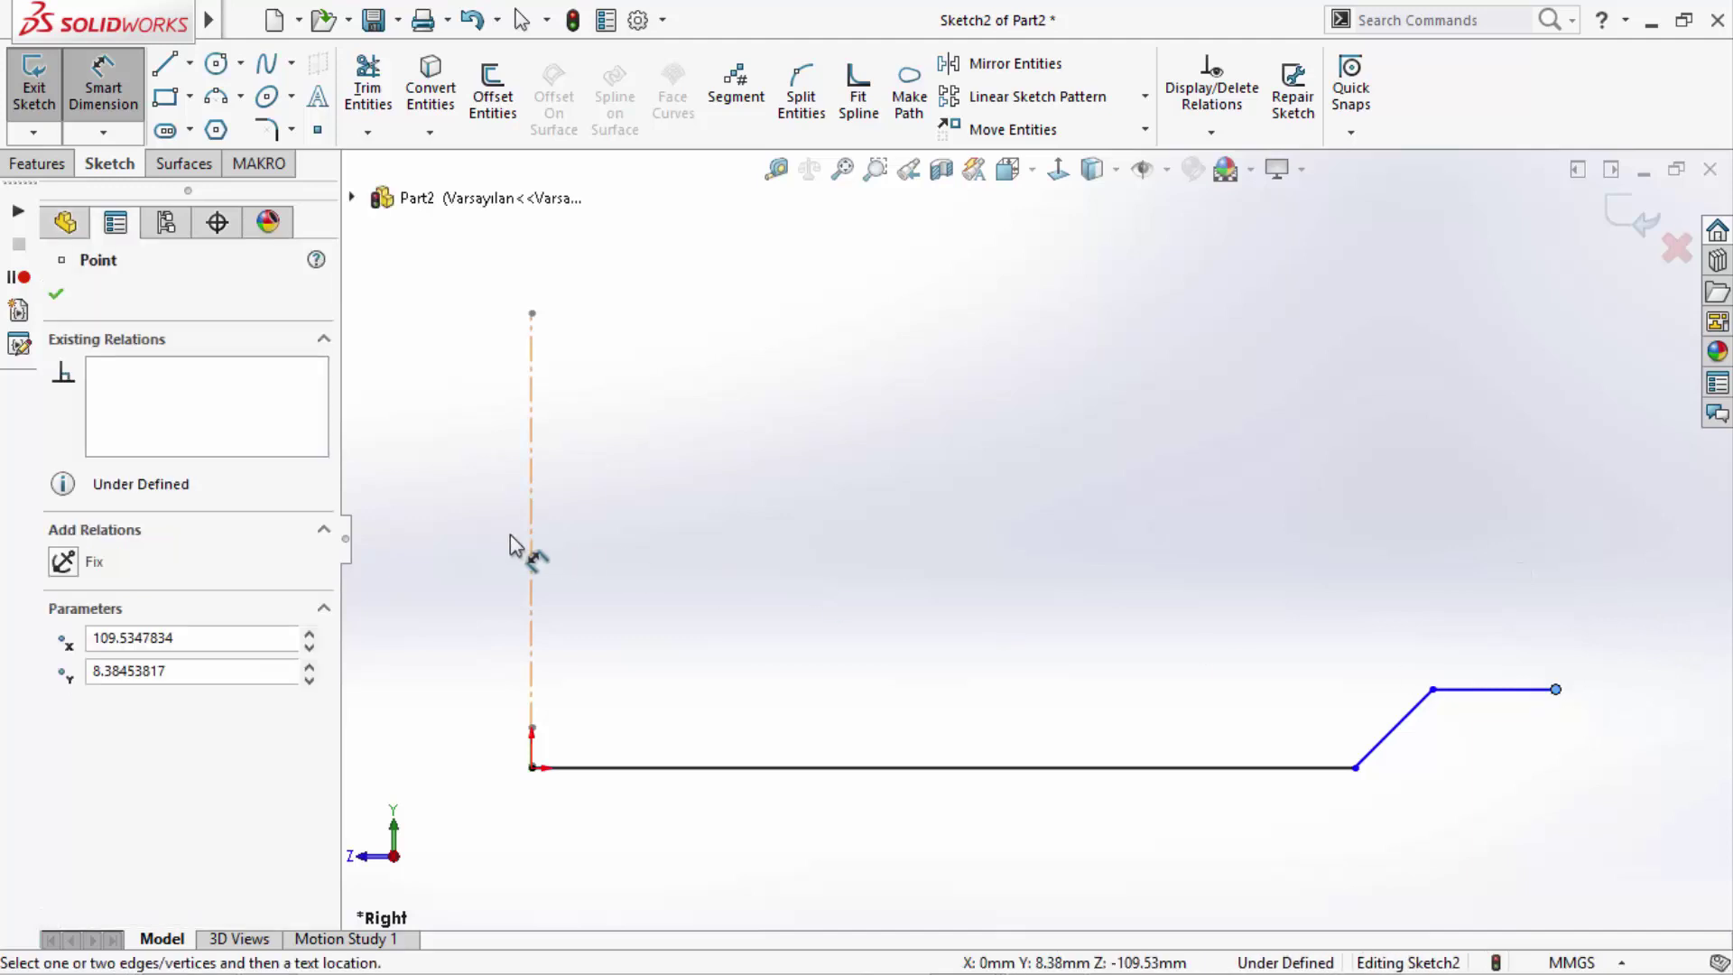
left_click(532, 555)
left_click(762, 545)
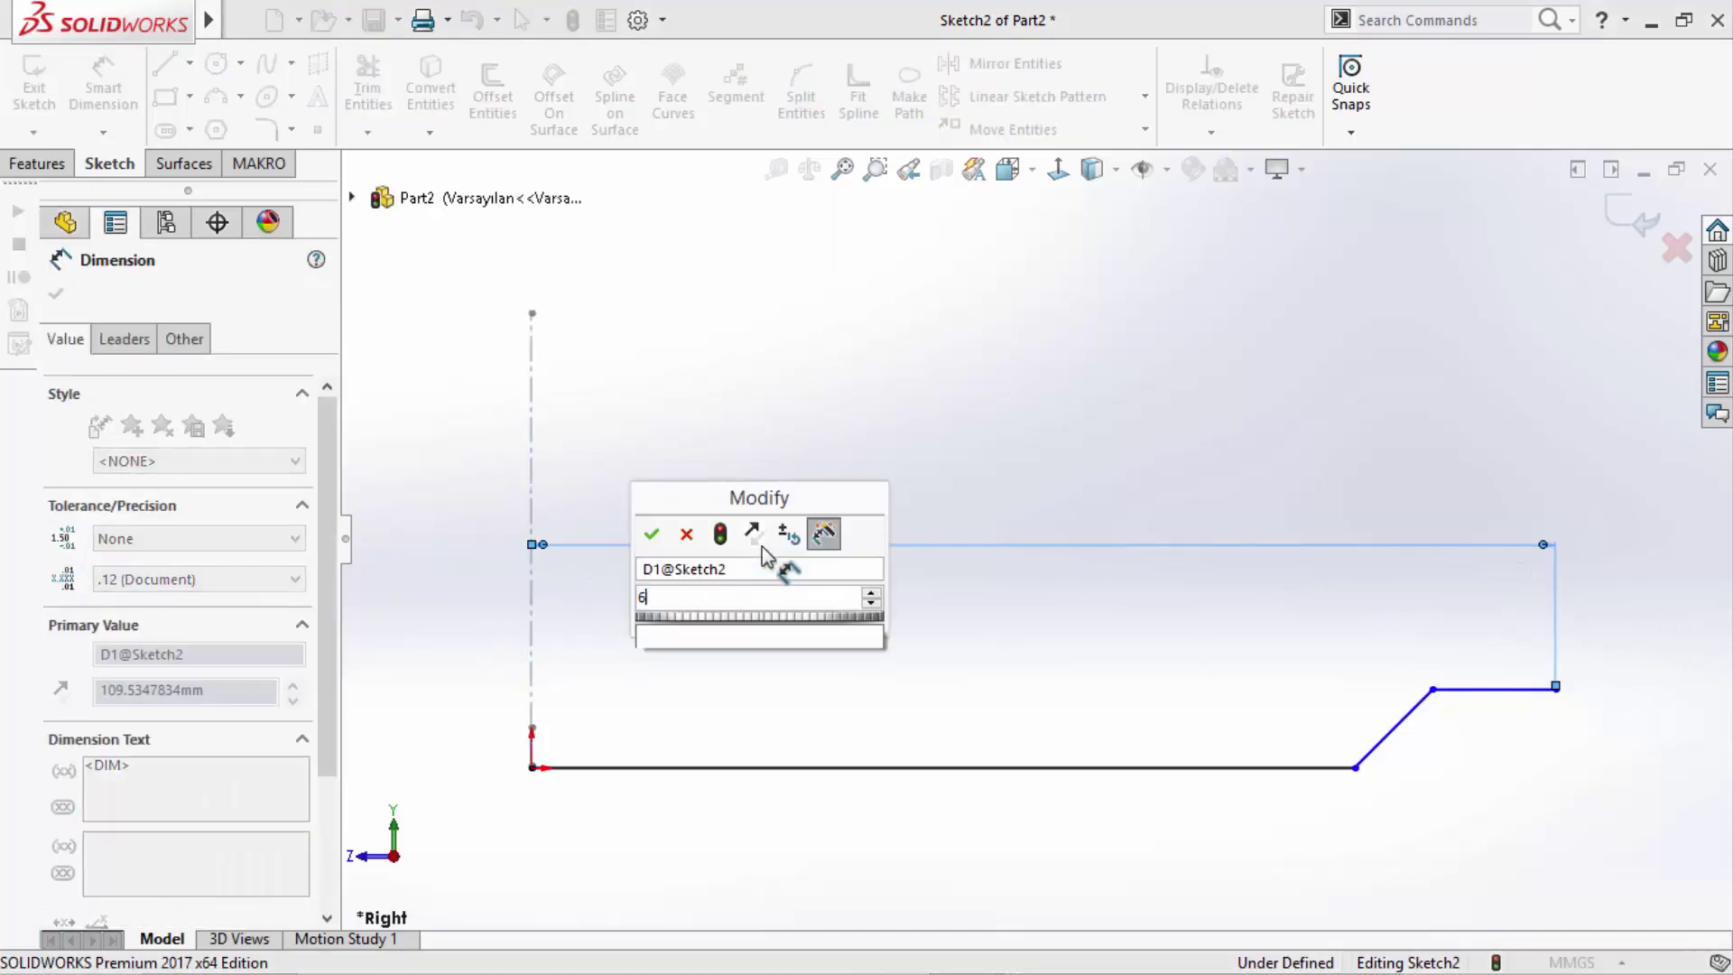
type("620")
key("Return")
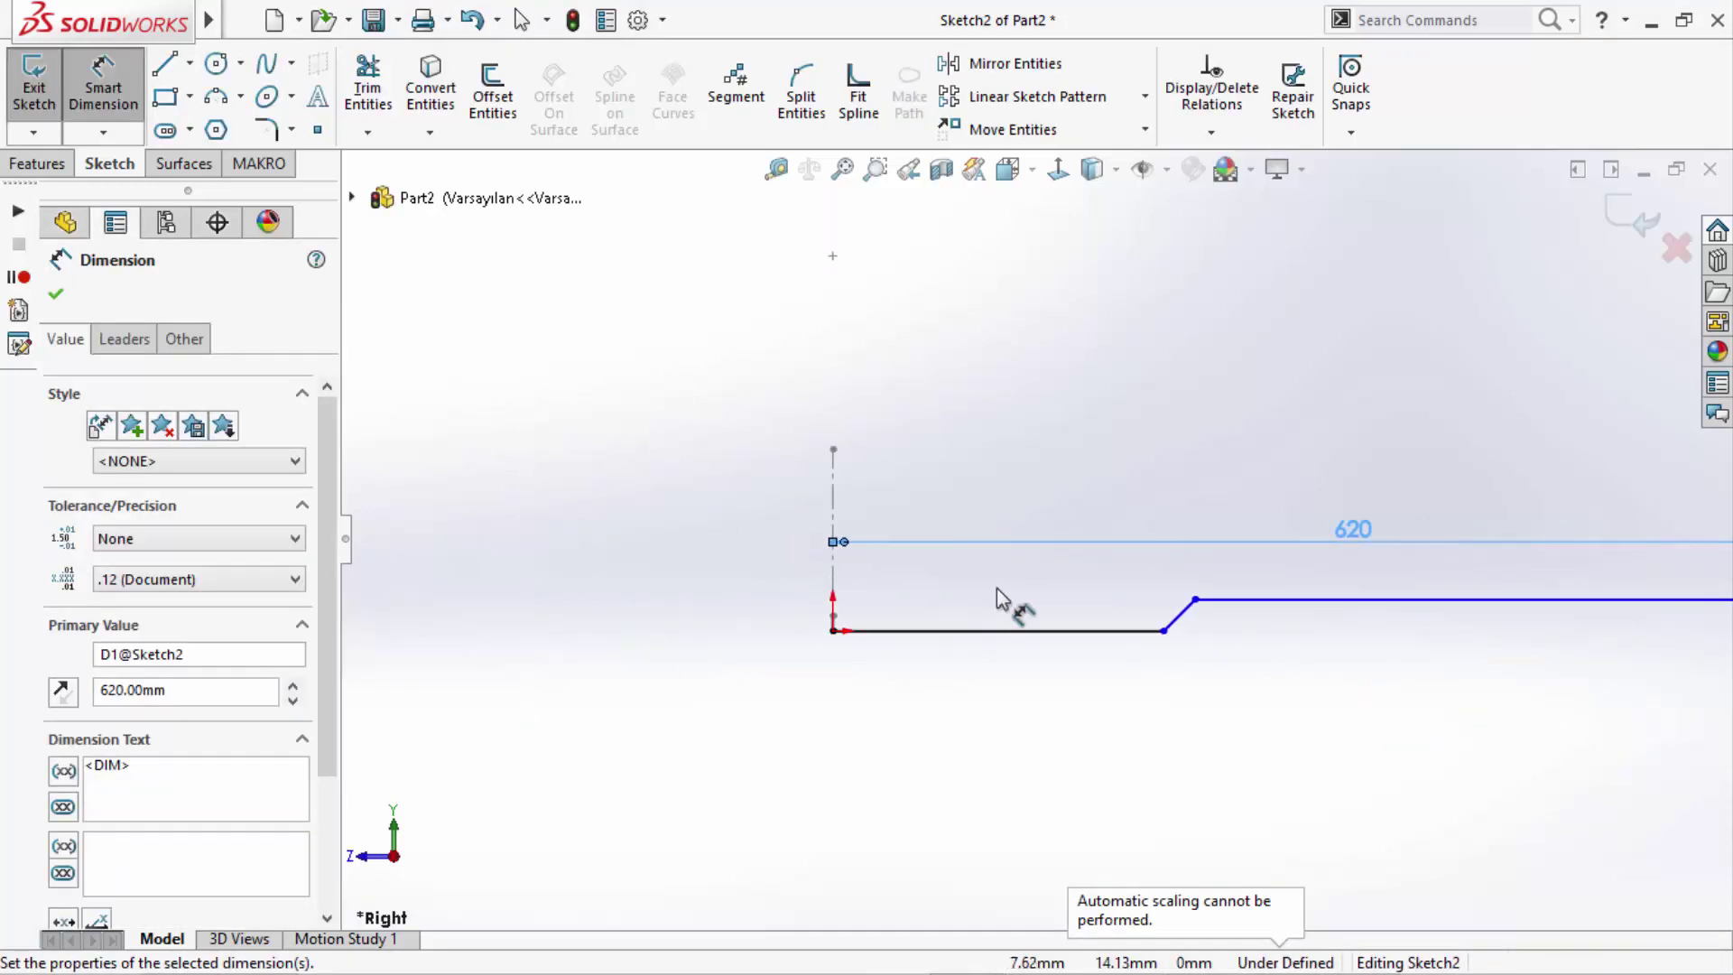
left_click(1300, 603)
left_click(1330, 490)
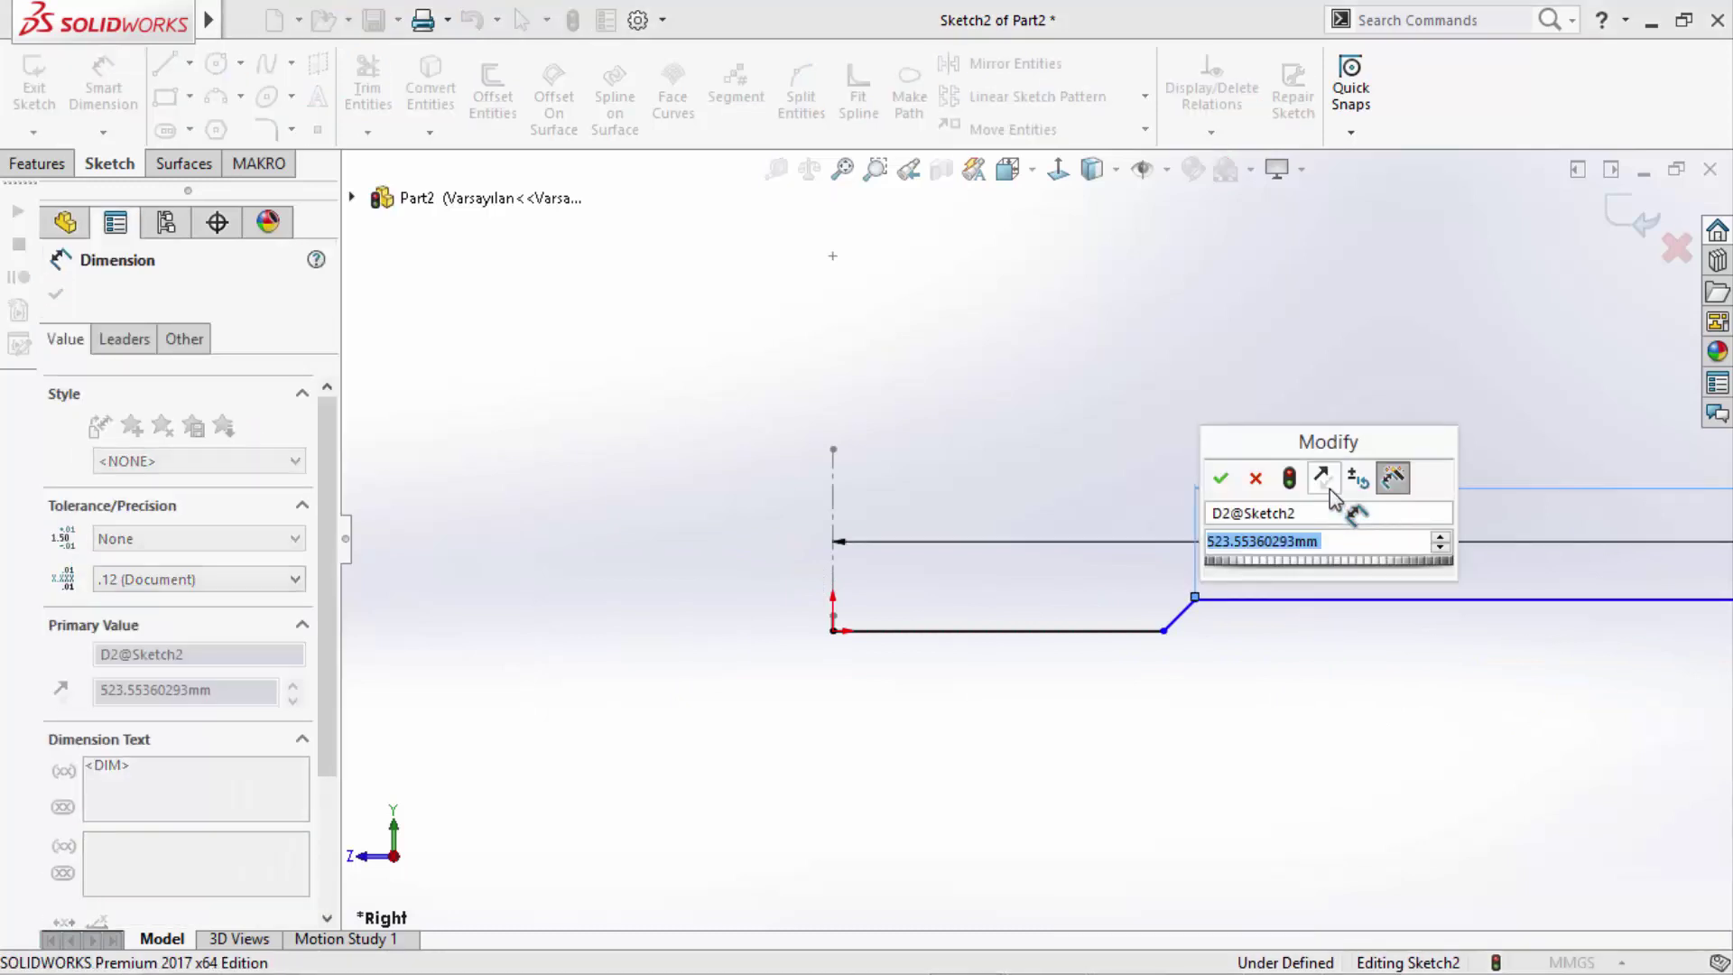
type("50")
key("Return")
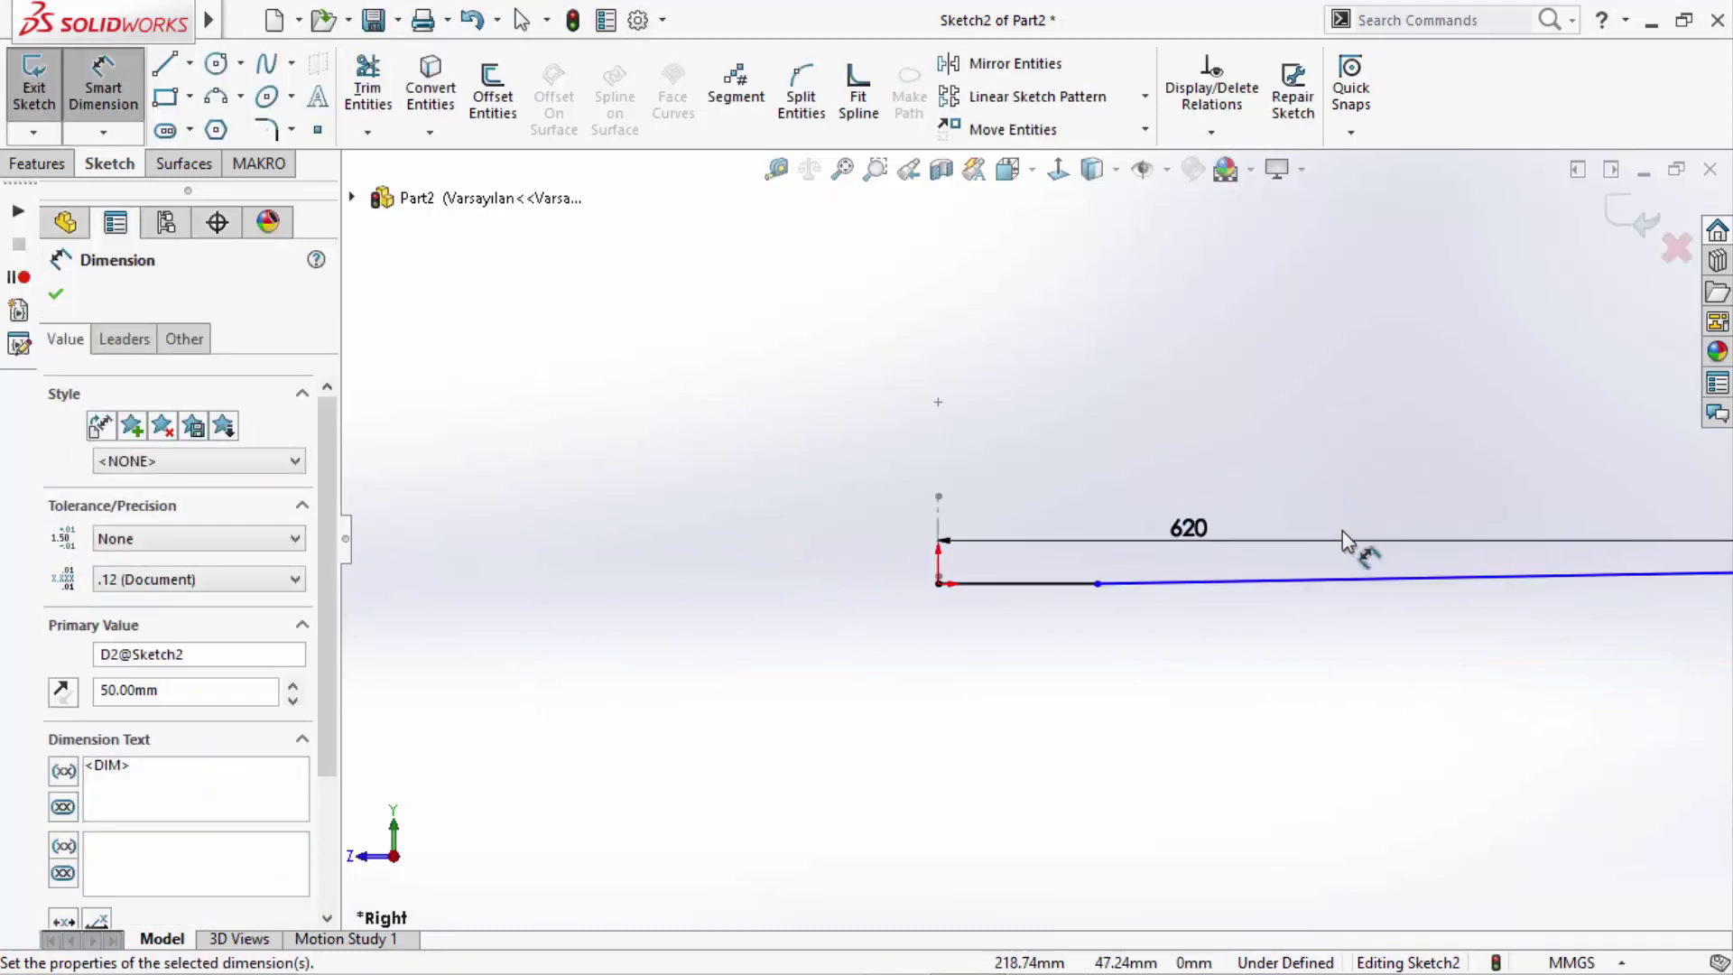
key("Escape")
- Slide the slope's lower endpoint along the base line closer to the step
scroll(1134, 595, "down", 3)
scroll(998, 580, "down", 3)
scroll(927, 522, "down", 2)
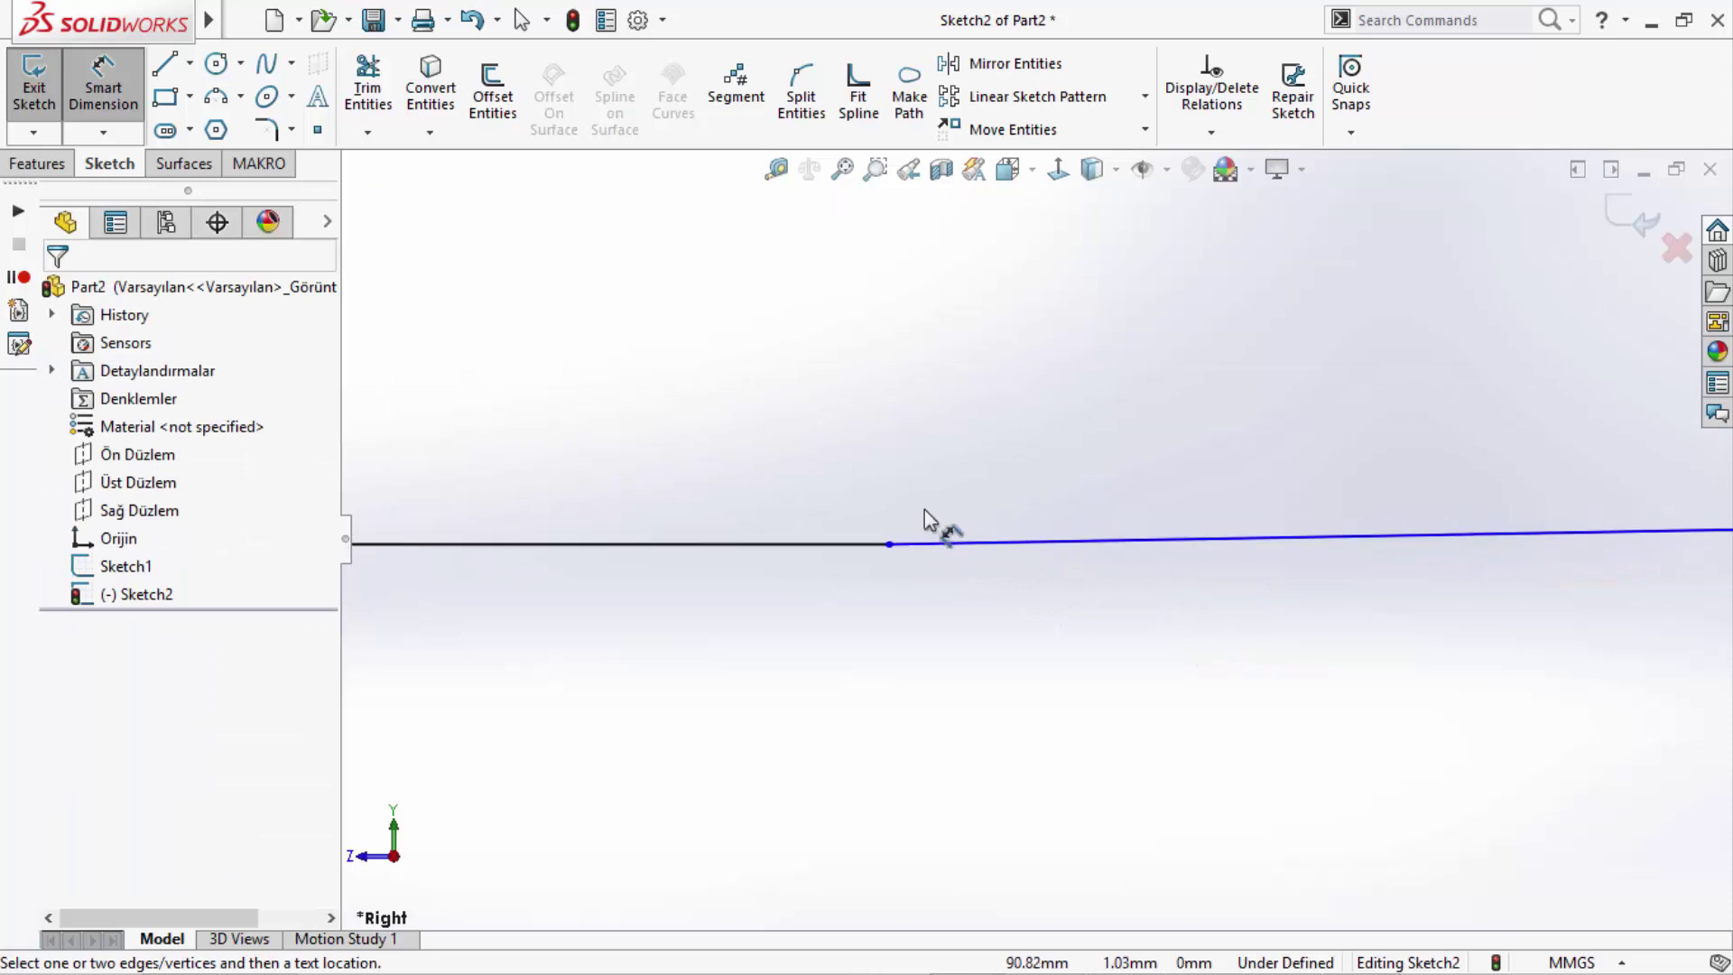
right_click(908, 479)
left_click(908, 548)
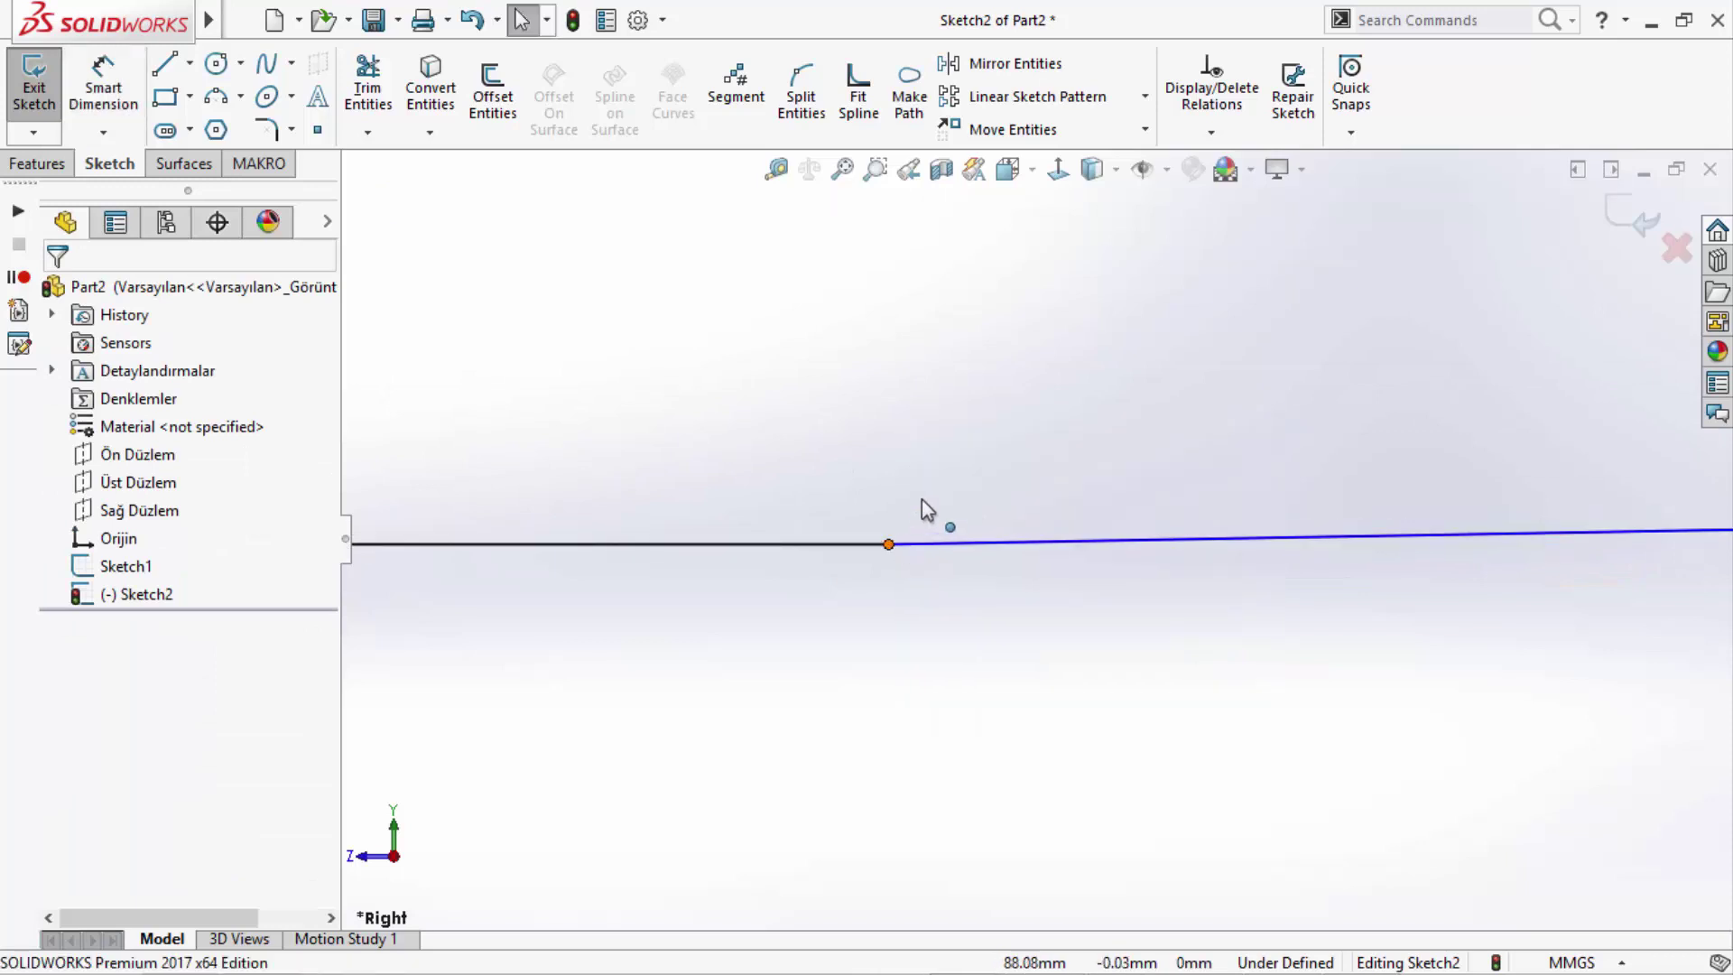
left_click(945, 529)
scroll(934, 600, "up", 3)
scroll(993, 604, "up", 2)
scroll(1072, 605, "up", 1)
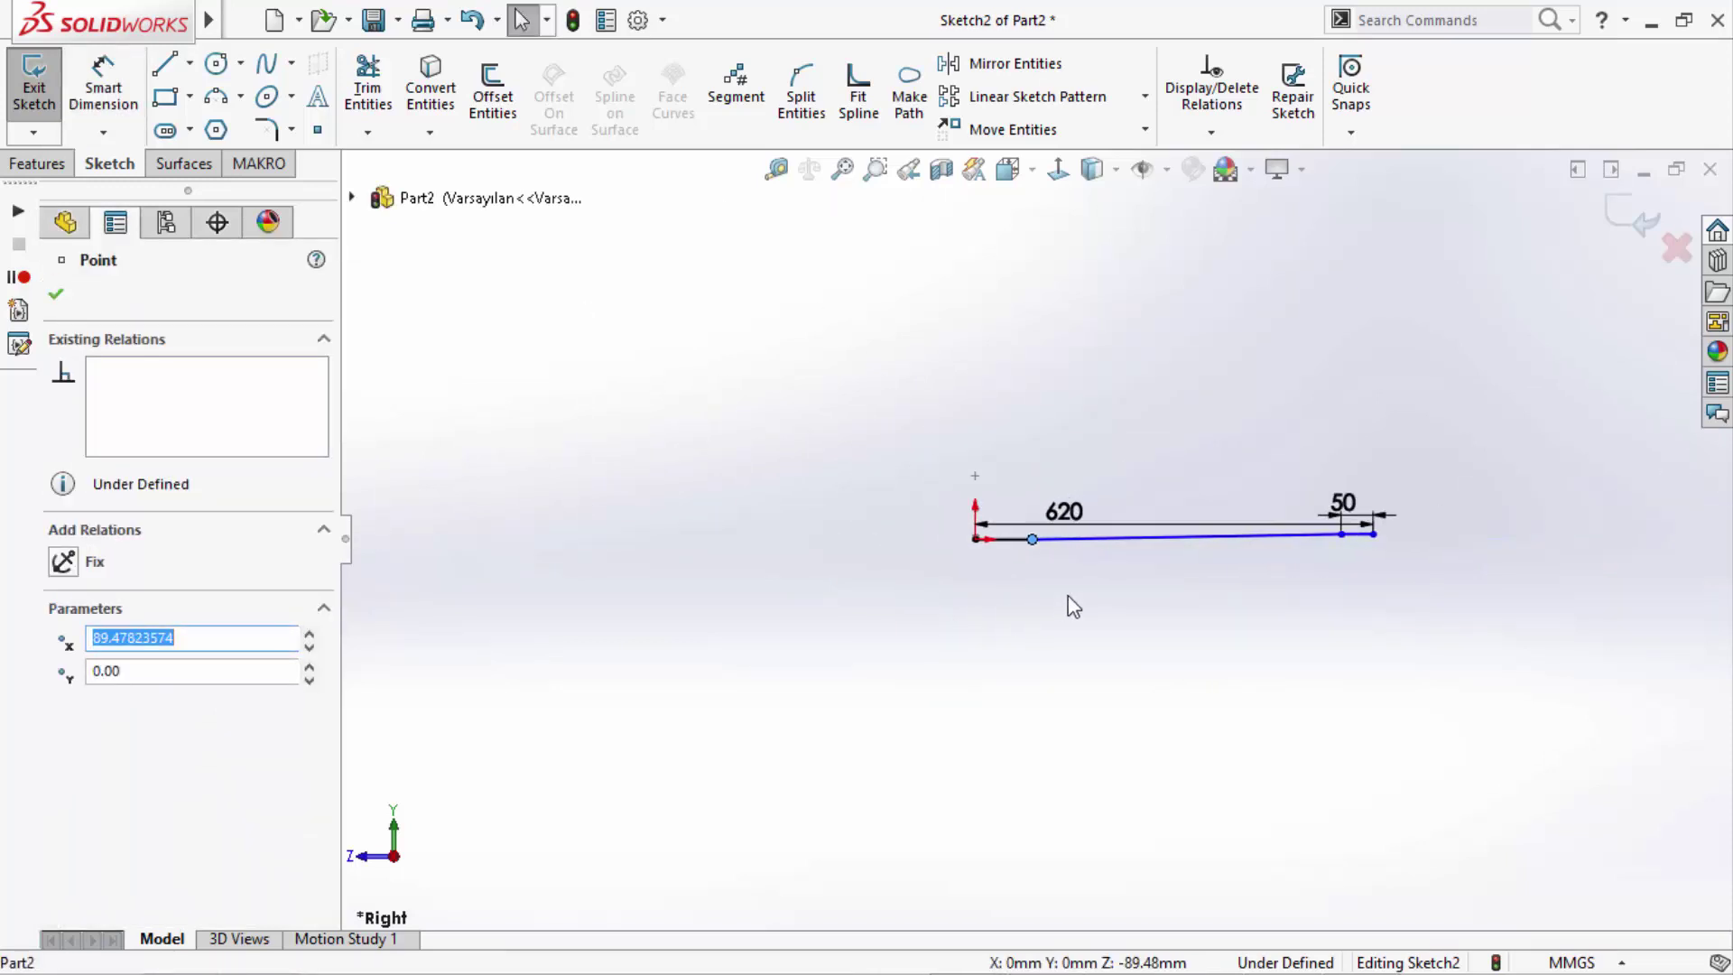
scroll(1101, 586, "down", 2)
scroll(1186, 564, "down", 2)
left_click(1186, 557)
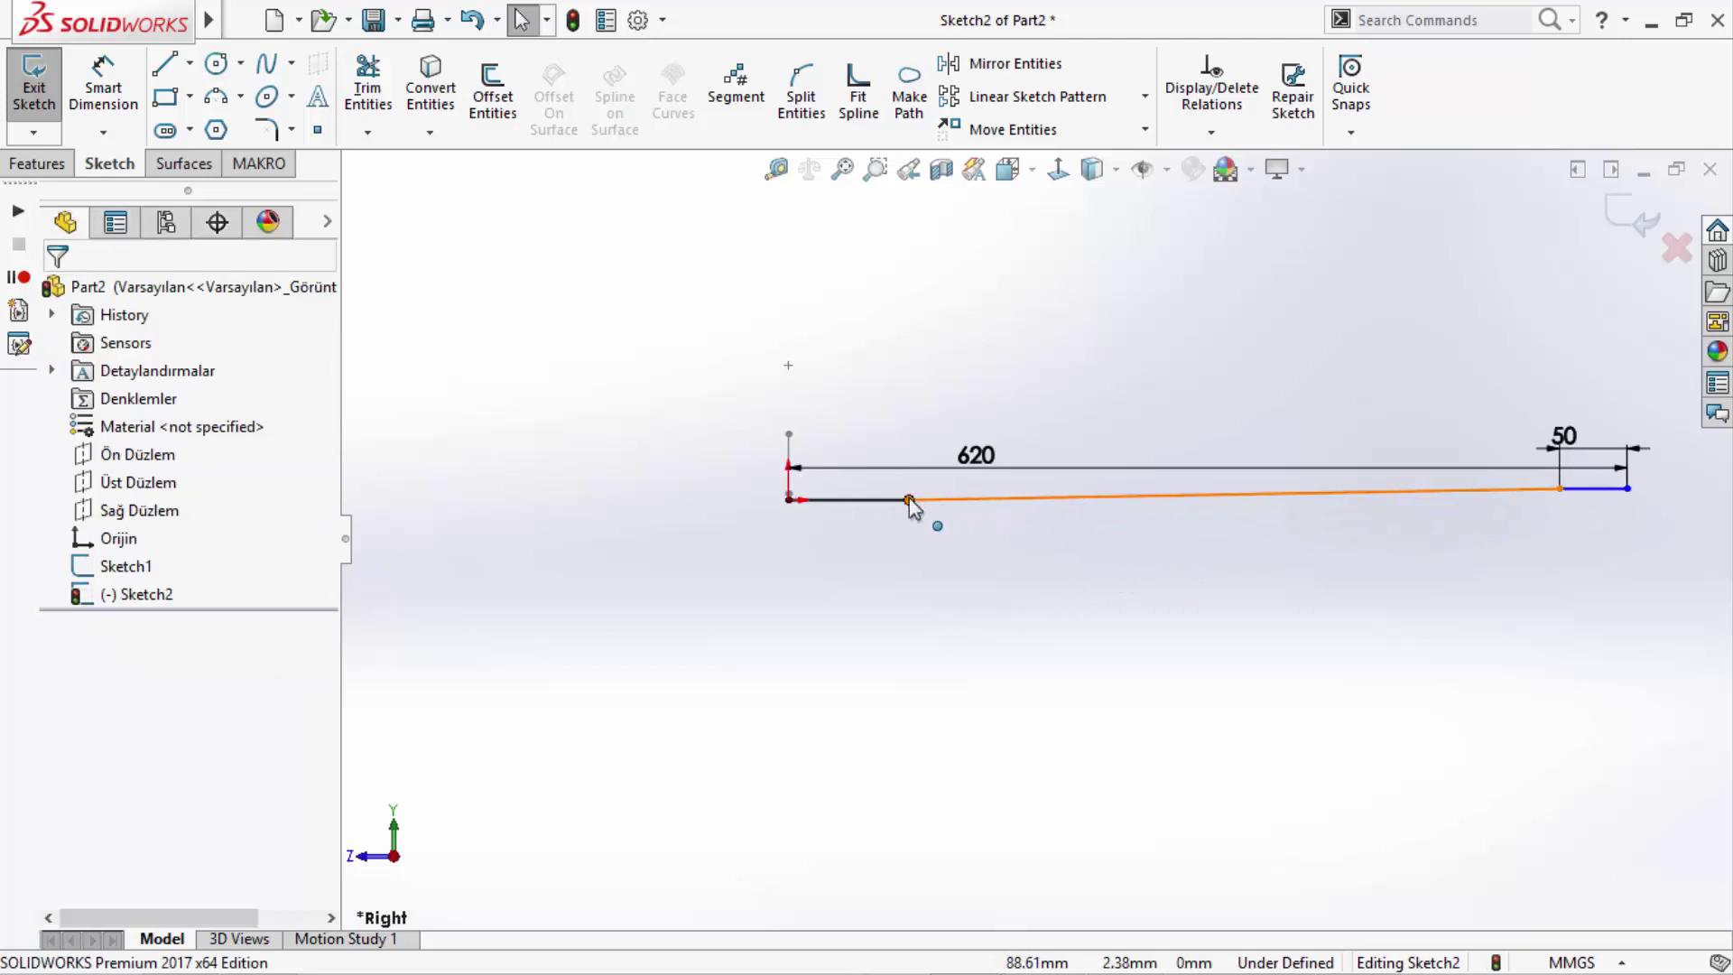
left_click_drag(908, 498, 1338, 540)
left_click_drag(1538, 534, 1533, 539)
key("Escape")
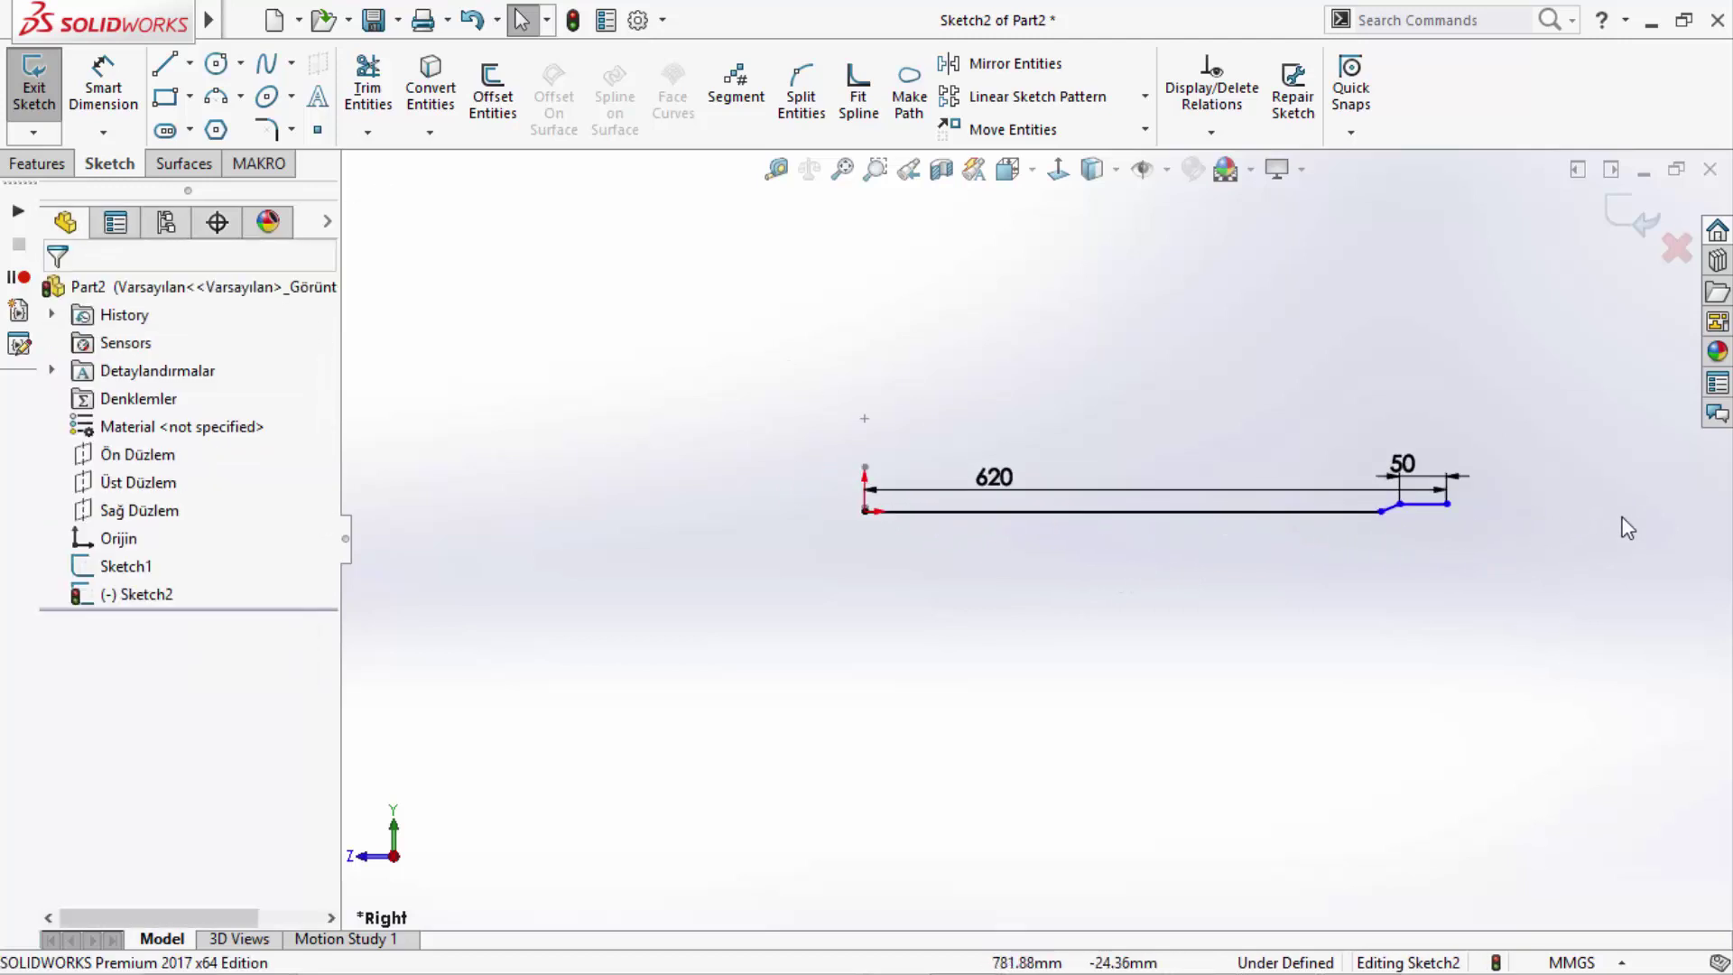
scroll(1200, 480, "down", 3)
- Dimension the slope at 30° to the base line
left_click(103, 81)
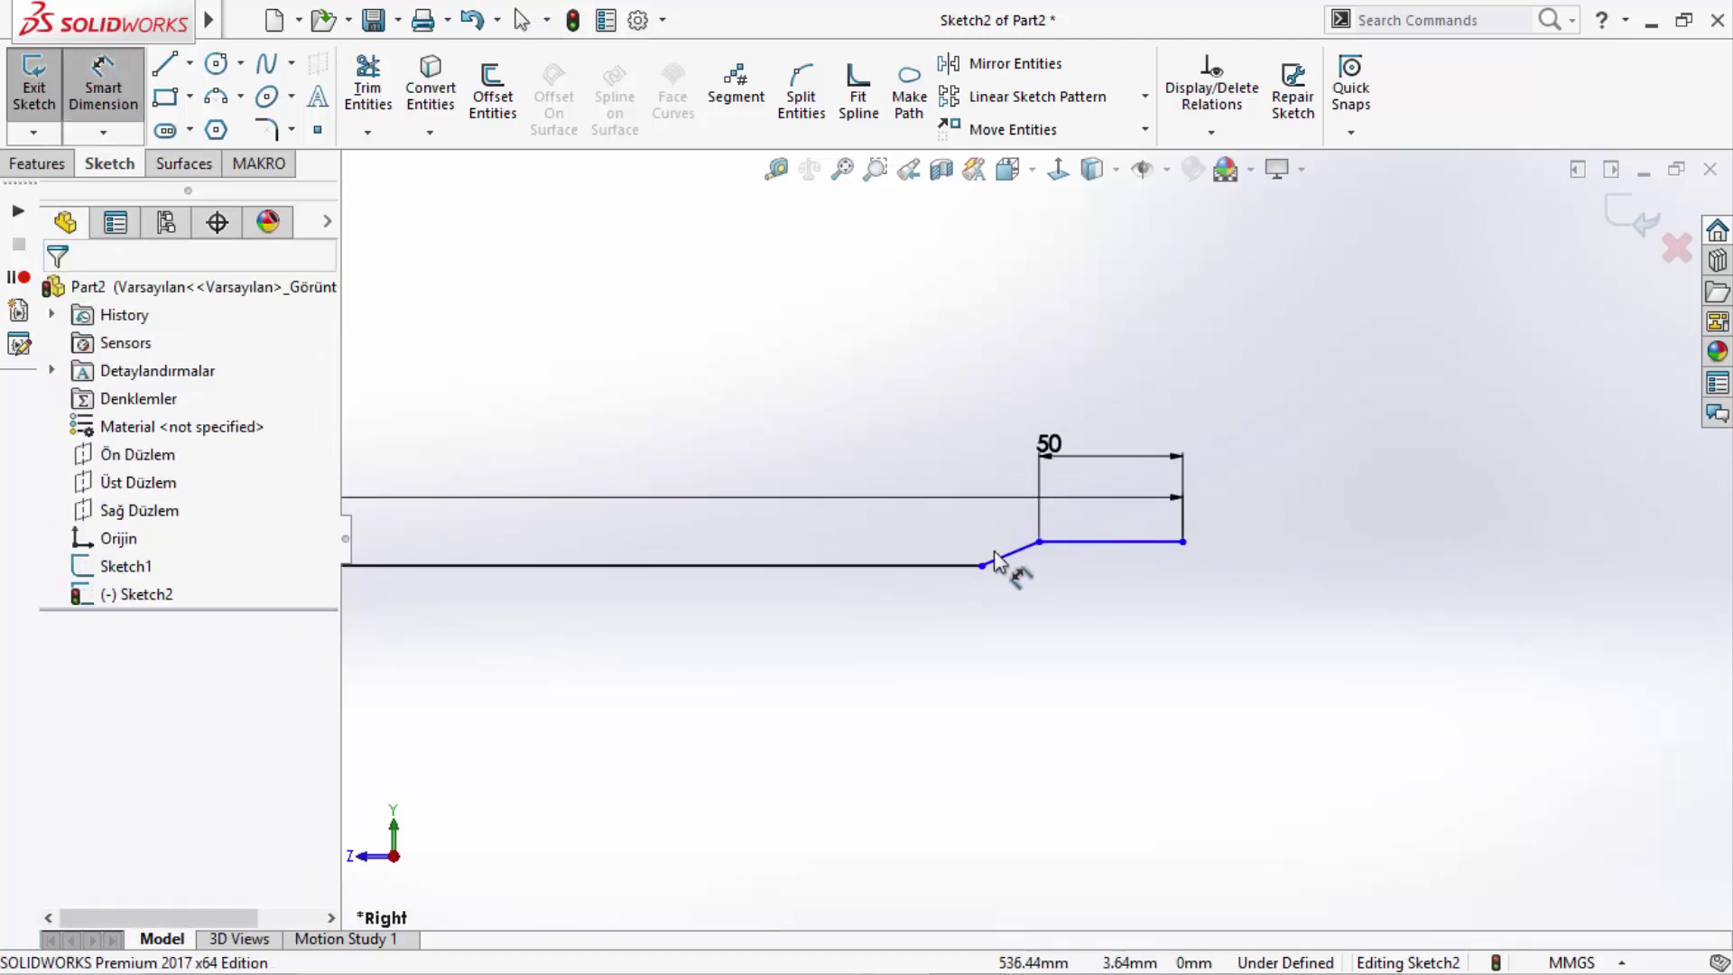
scroll(992, 564, "down", 3)
left_click(1038, 567)
left_click(927, 585)
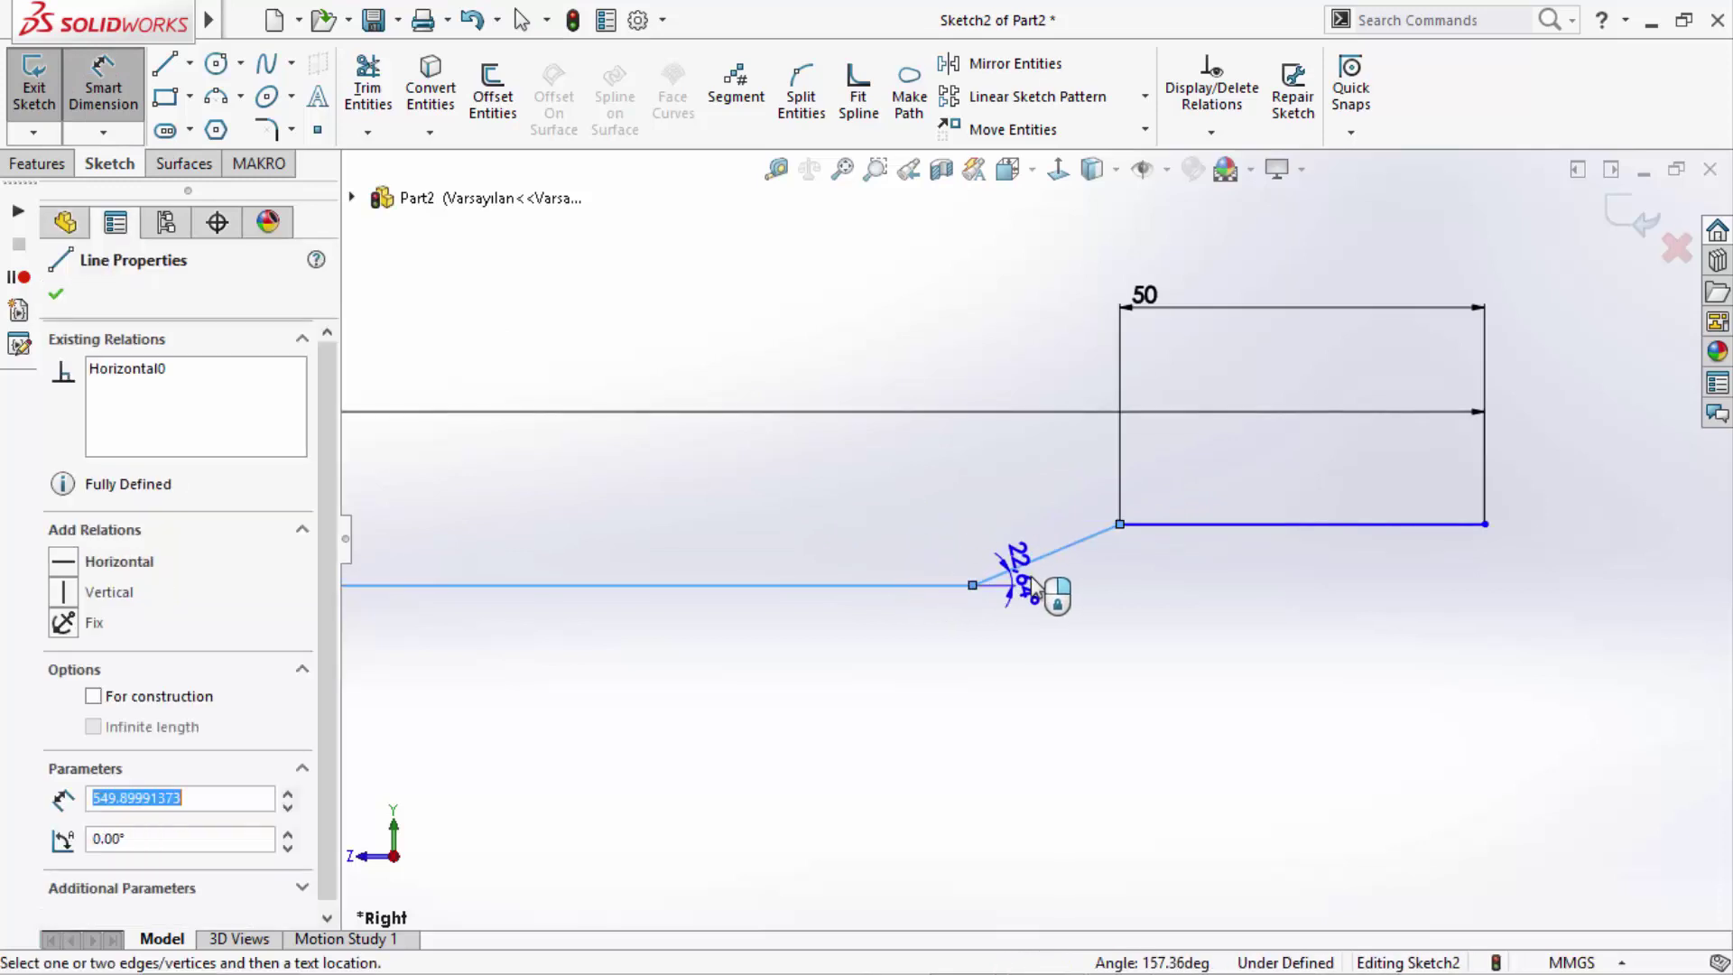
left_click(1056, 585)
type("30")
key("Return")
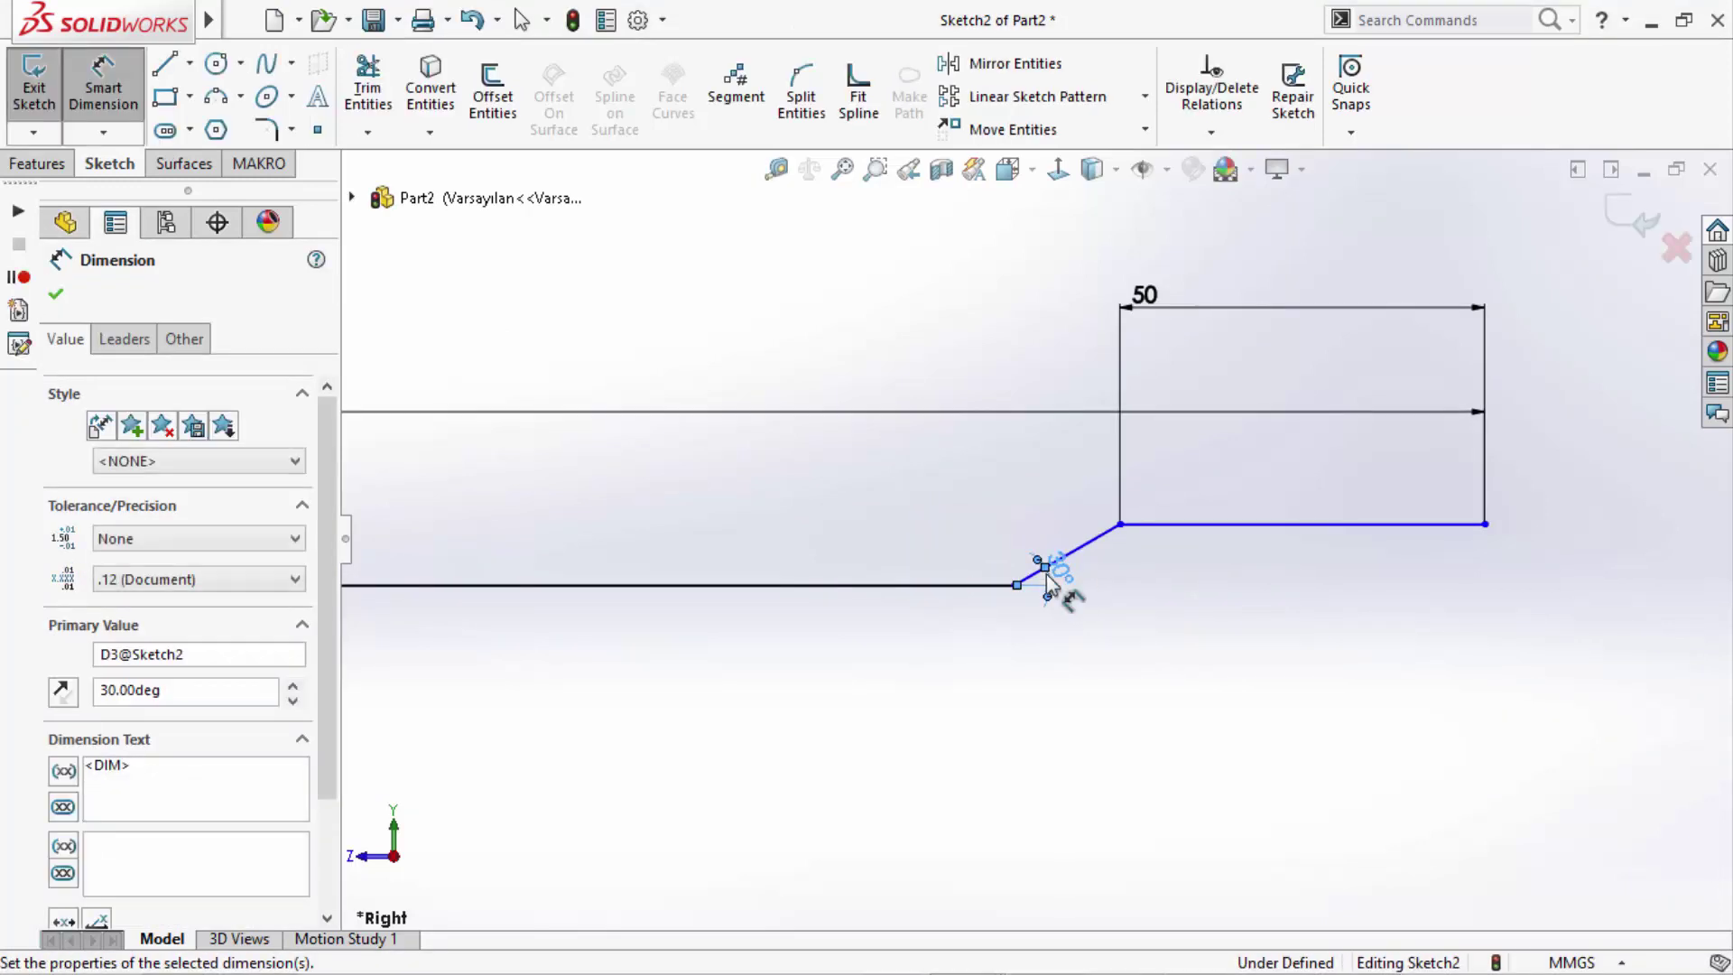
- Set the step height to 50 above the base line
left_click(1201, 536)
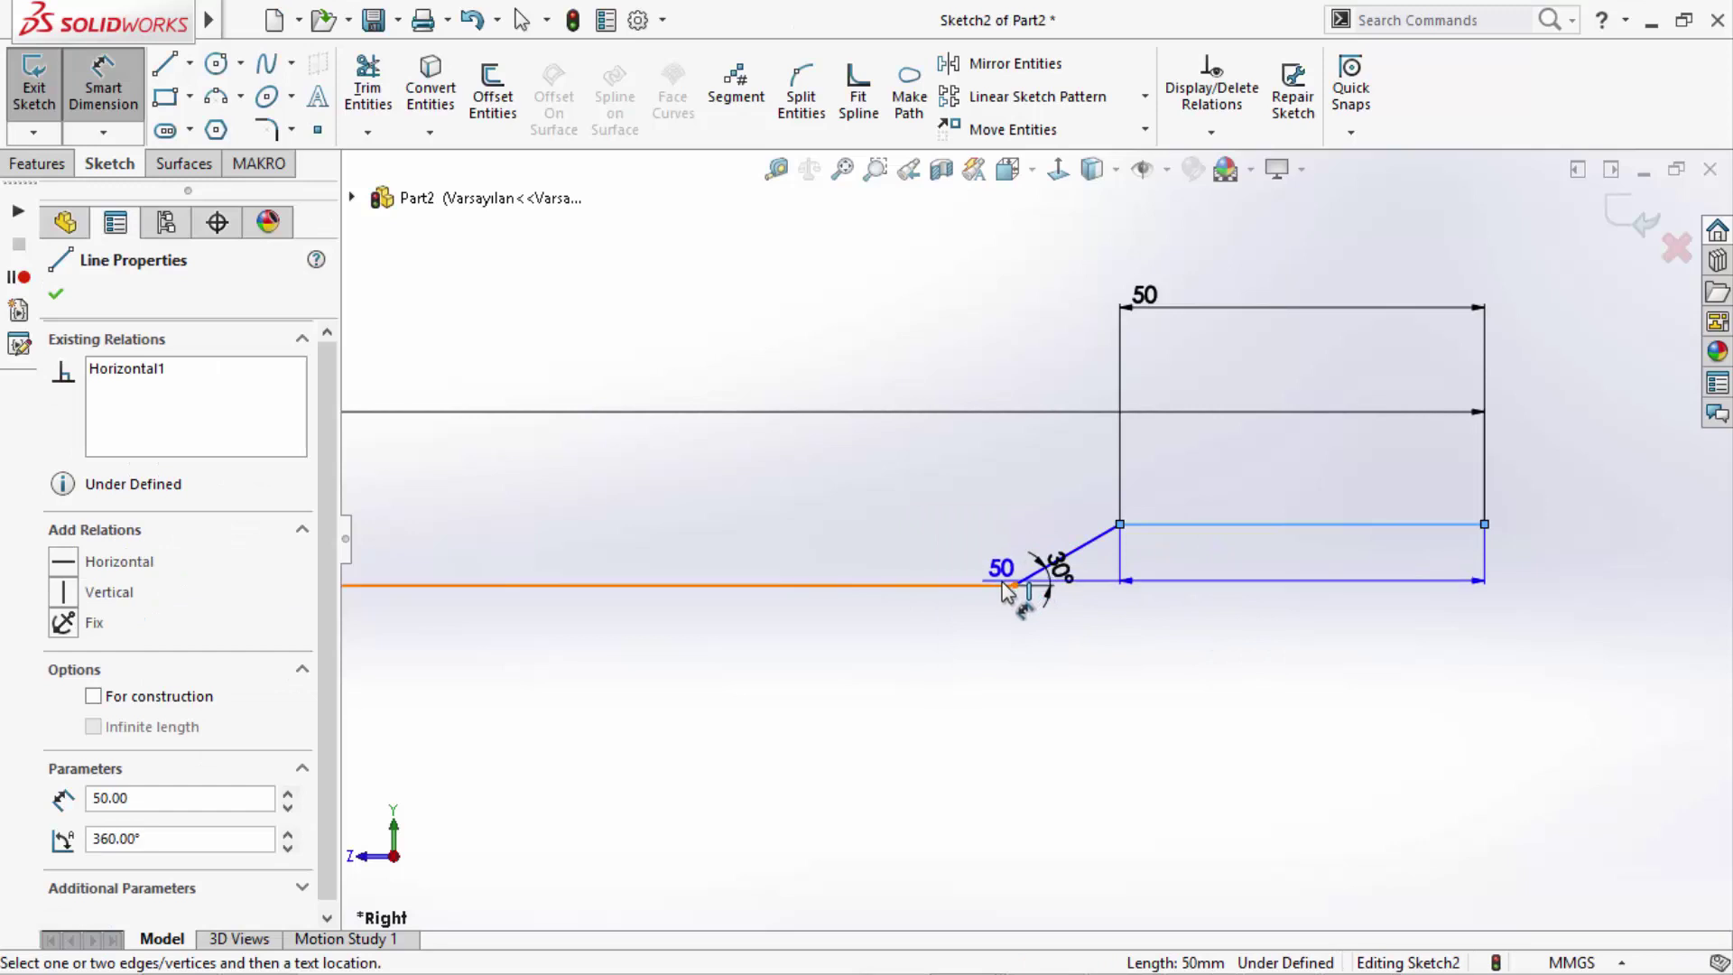
left_click(1029, 585)
left_click(1213, 582)
type("50")
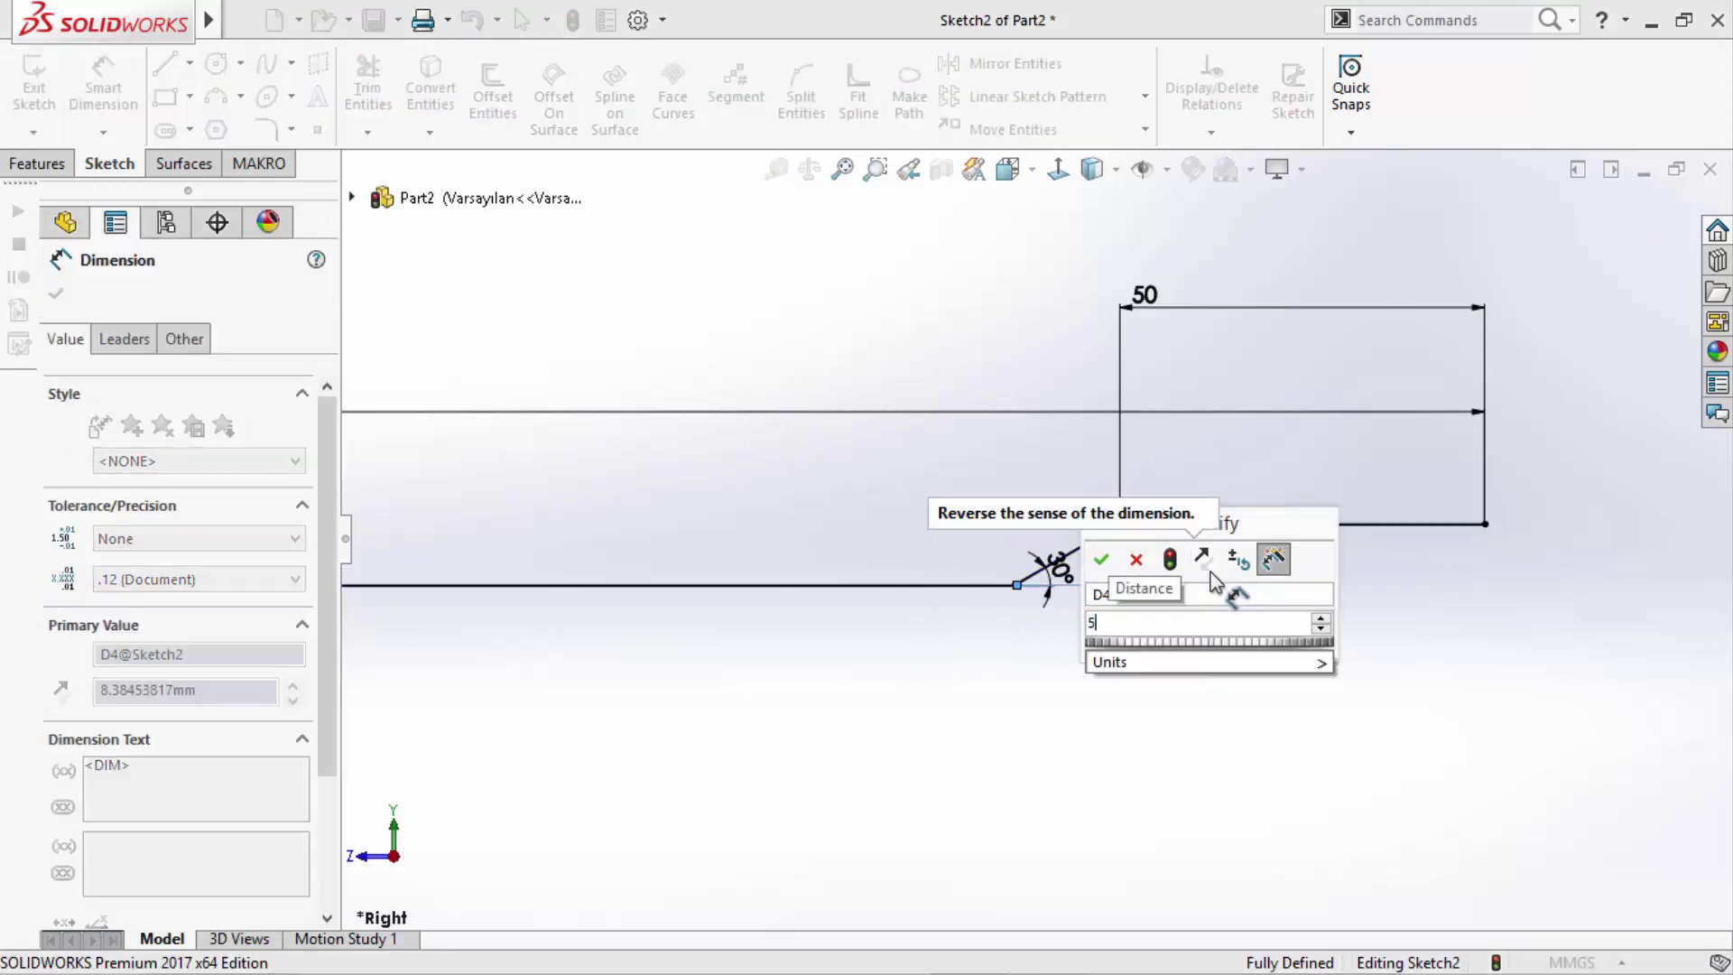
key("Return")
scroll(1192, 631, "up", 3)
scroll(1180, 627, "up", 2)
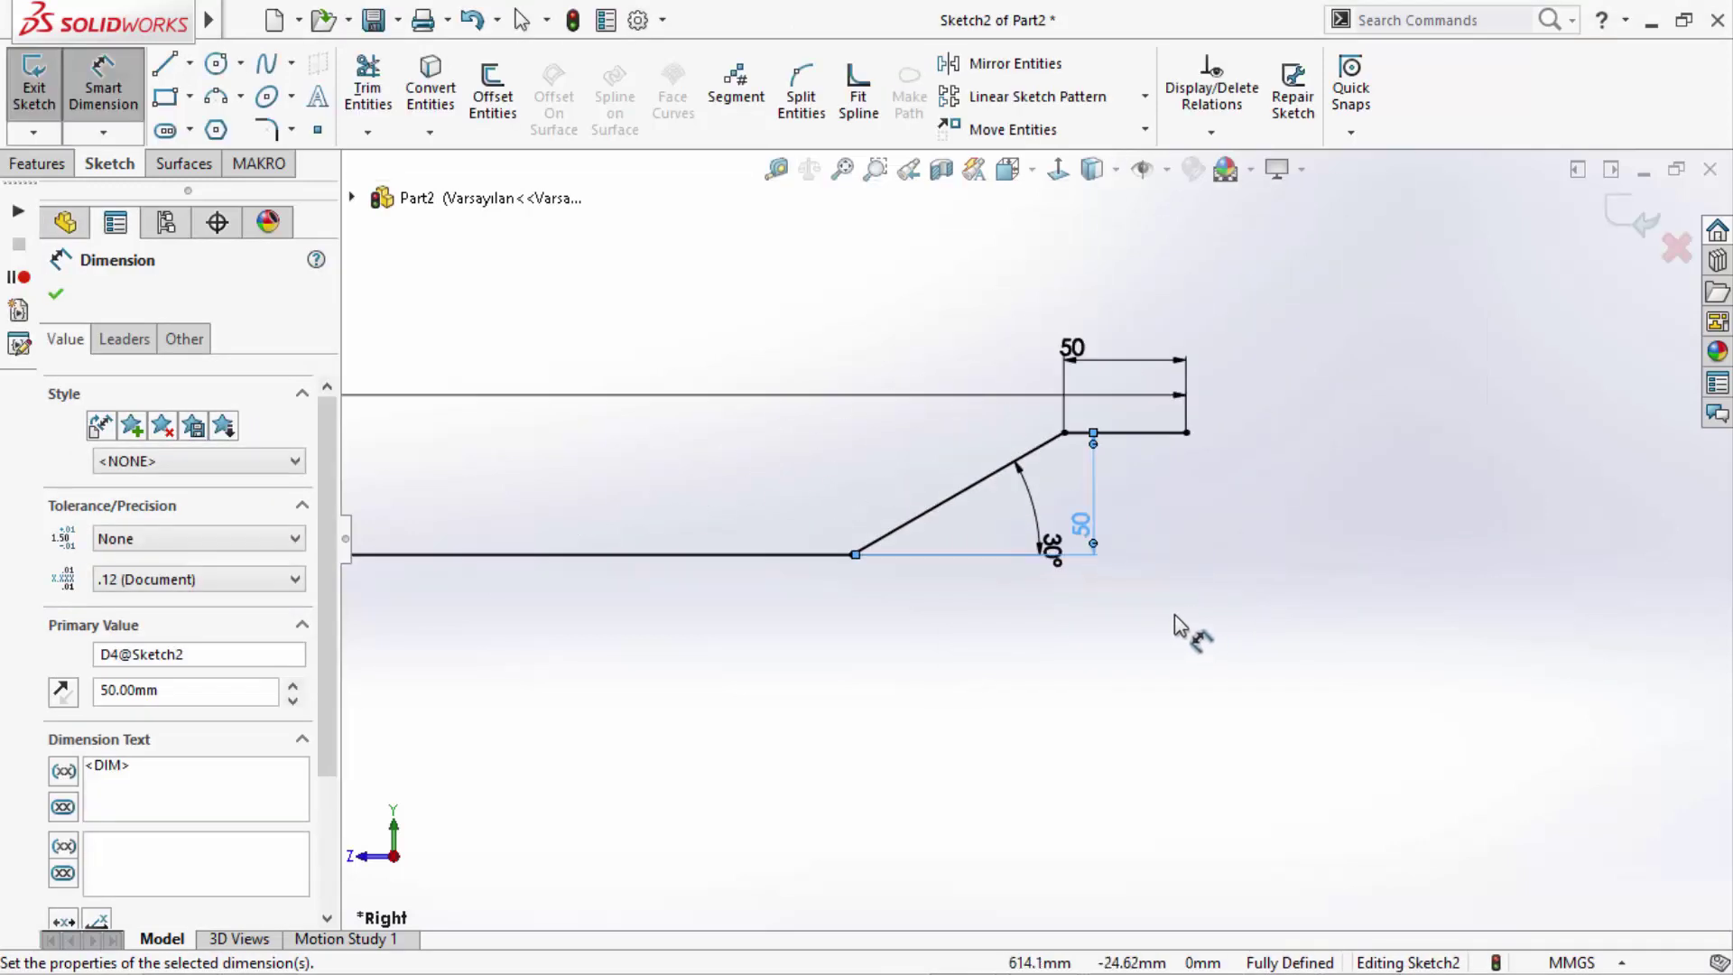
left_click(268, 130)
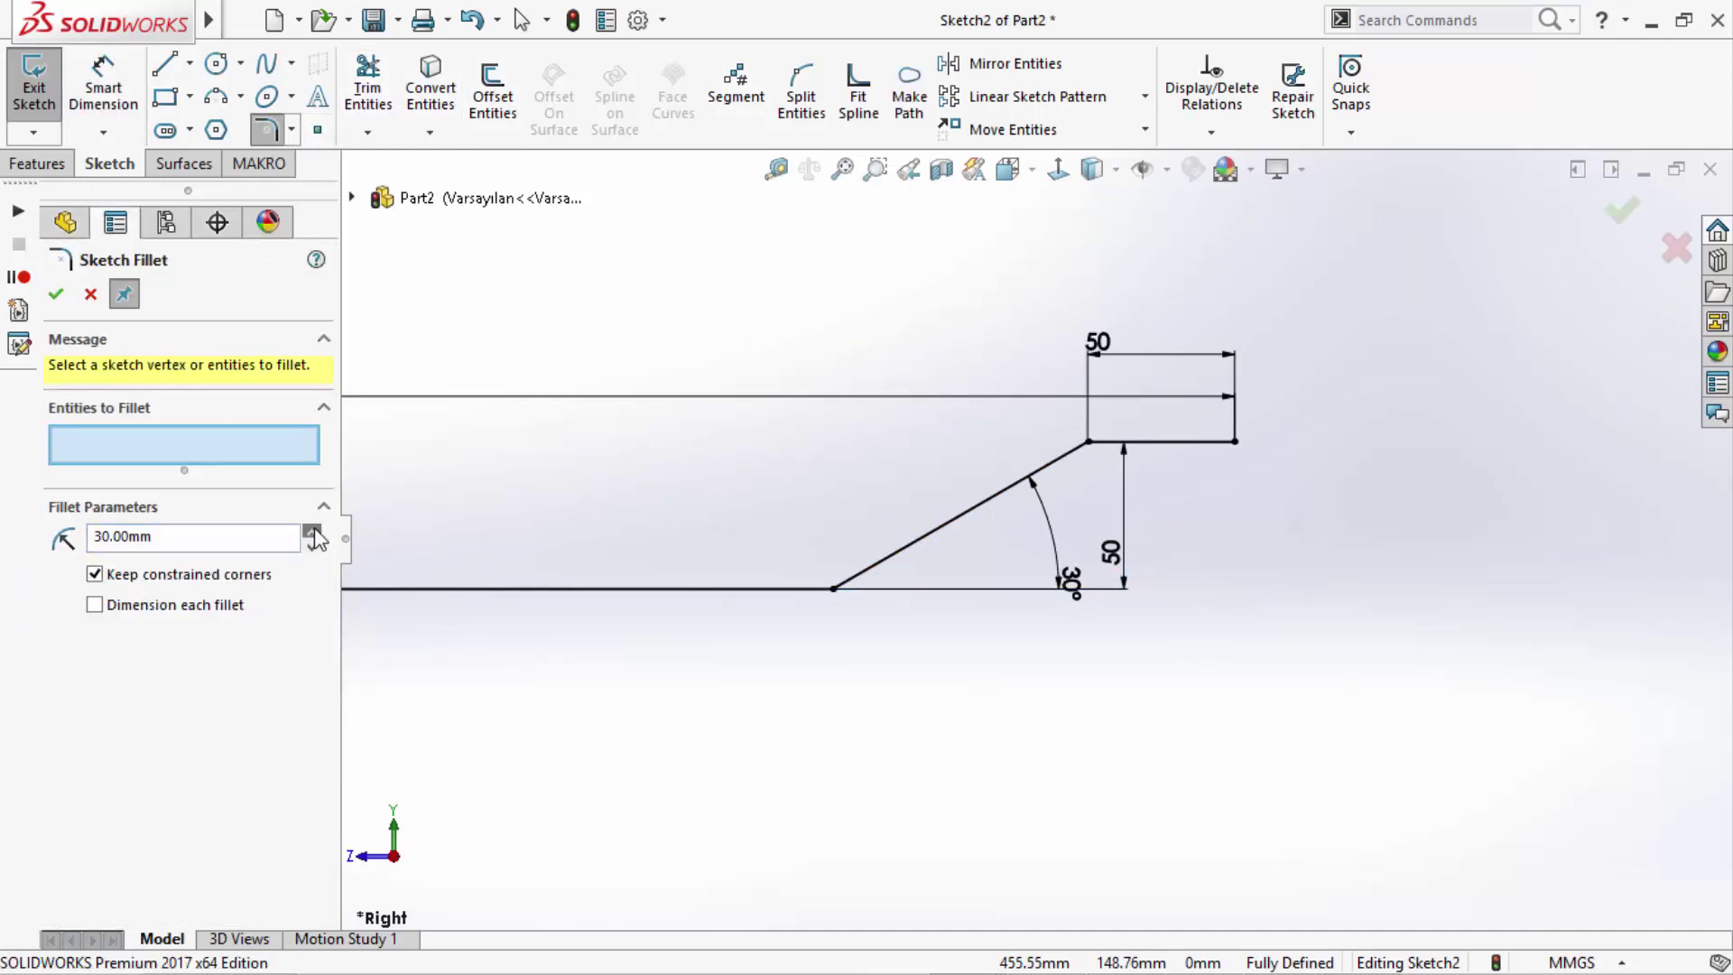
- Round both sloped-step corners with 50 mm sketch fillets
left_click_drag(814, 599, 814, 600)
right_click(814, 600)
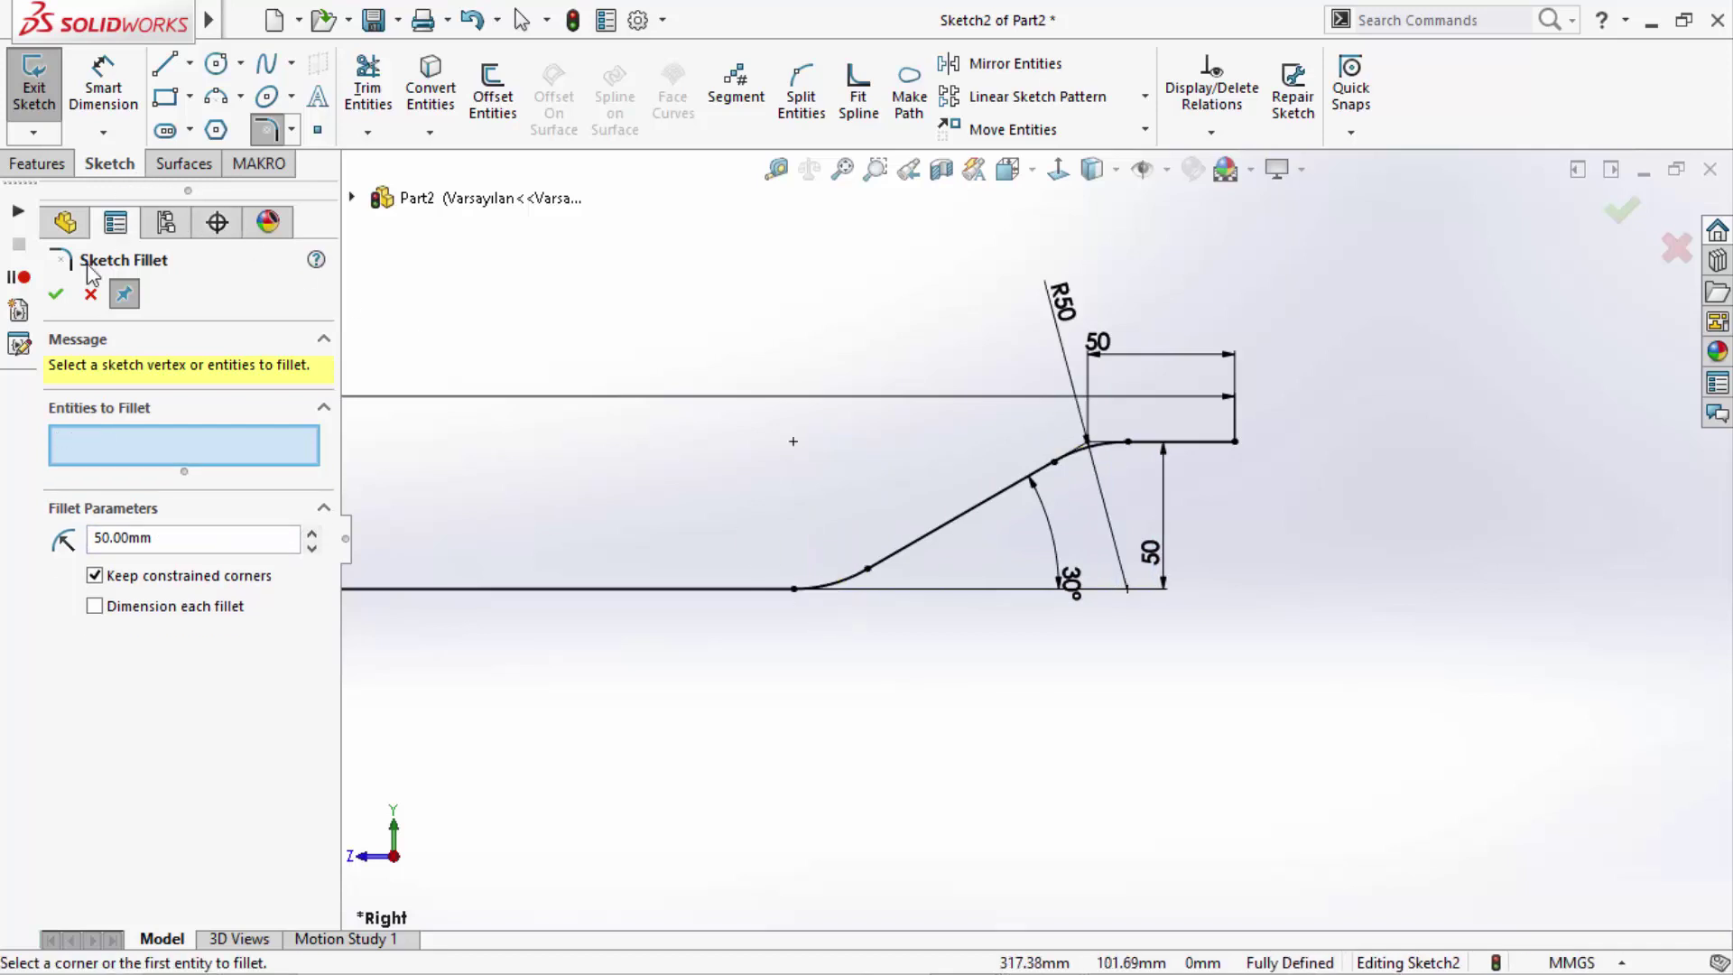
left_click(58, 294)
scroll(1146, 606, "up", 5)
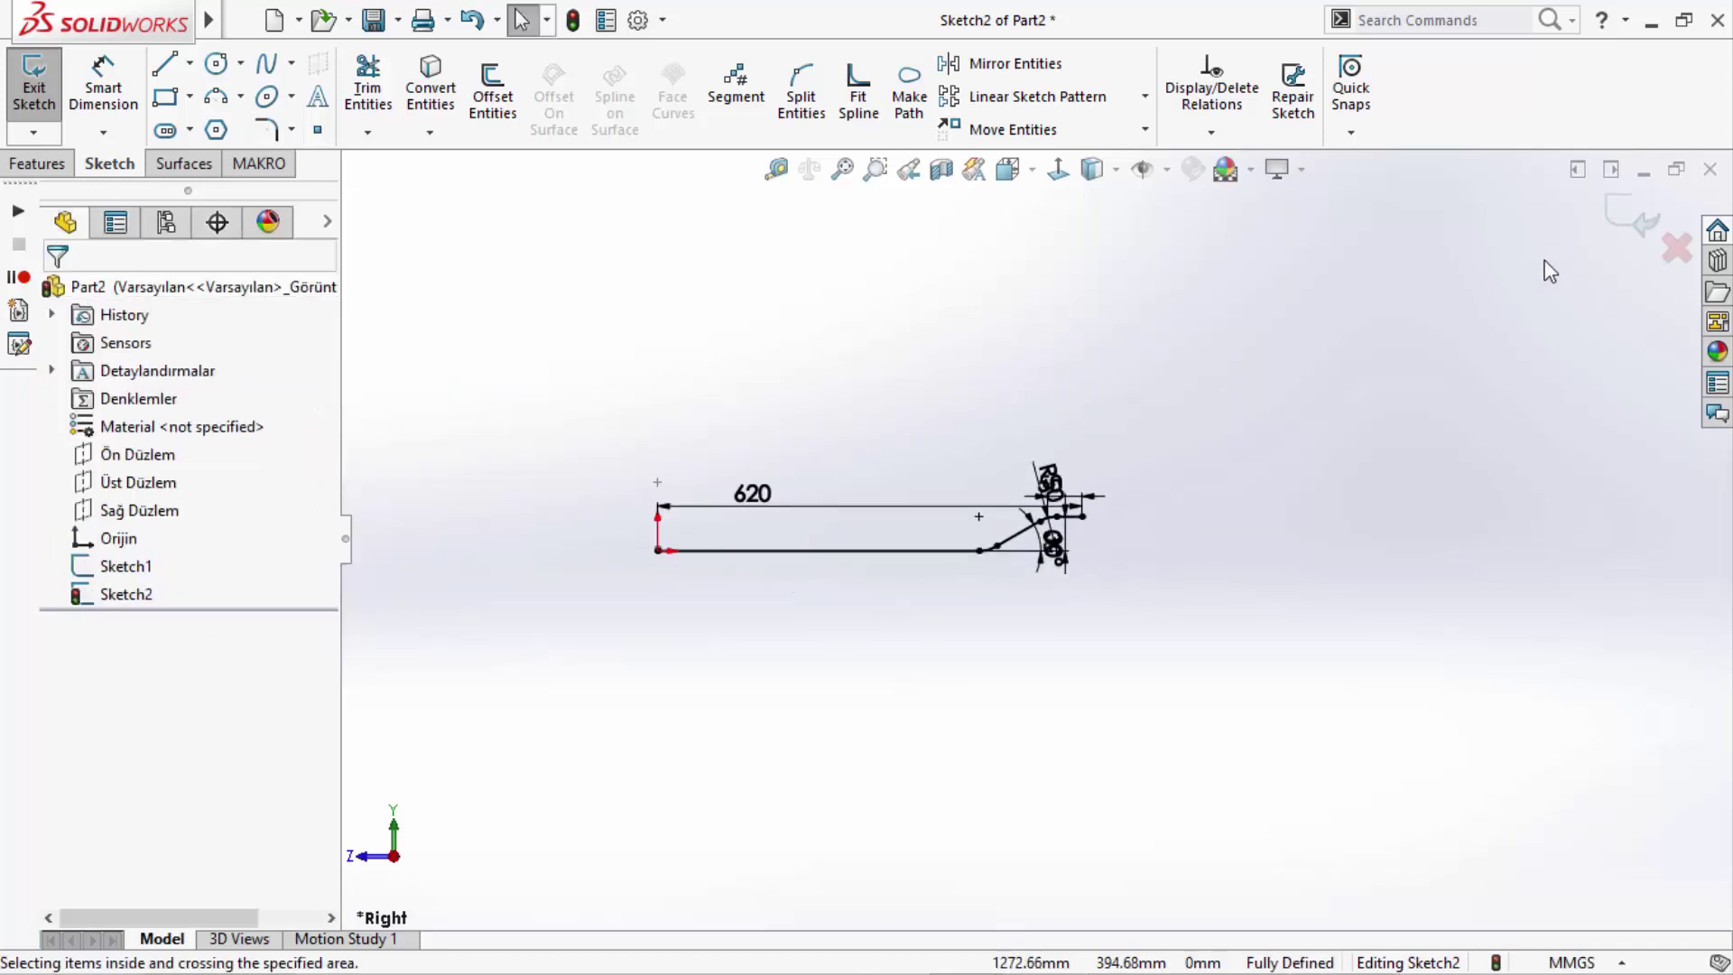
- Exit Sketch2 and sweep the Sketch1 profile along the Sketch2 path into Surface-Sweep1
left_click(1616, 228)
middle_click_drag(850, 384, 875, 475)
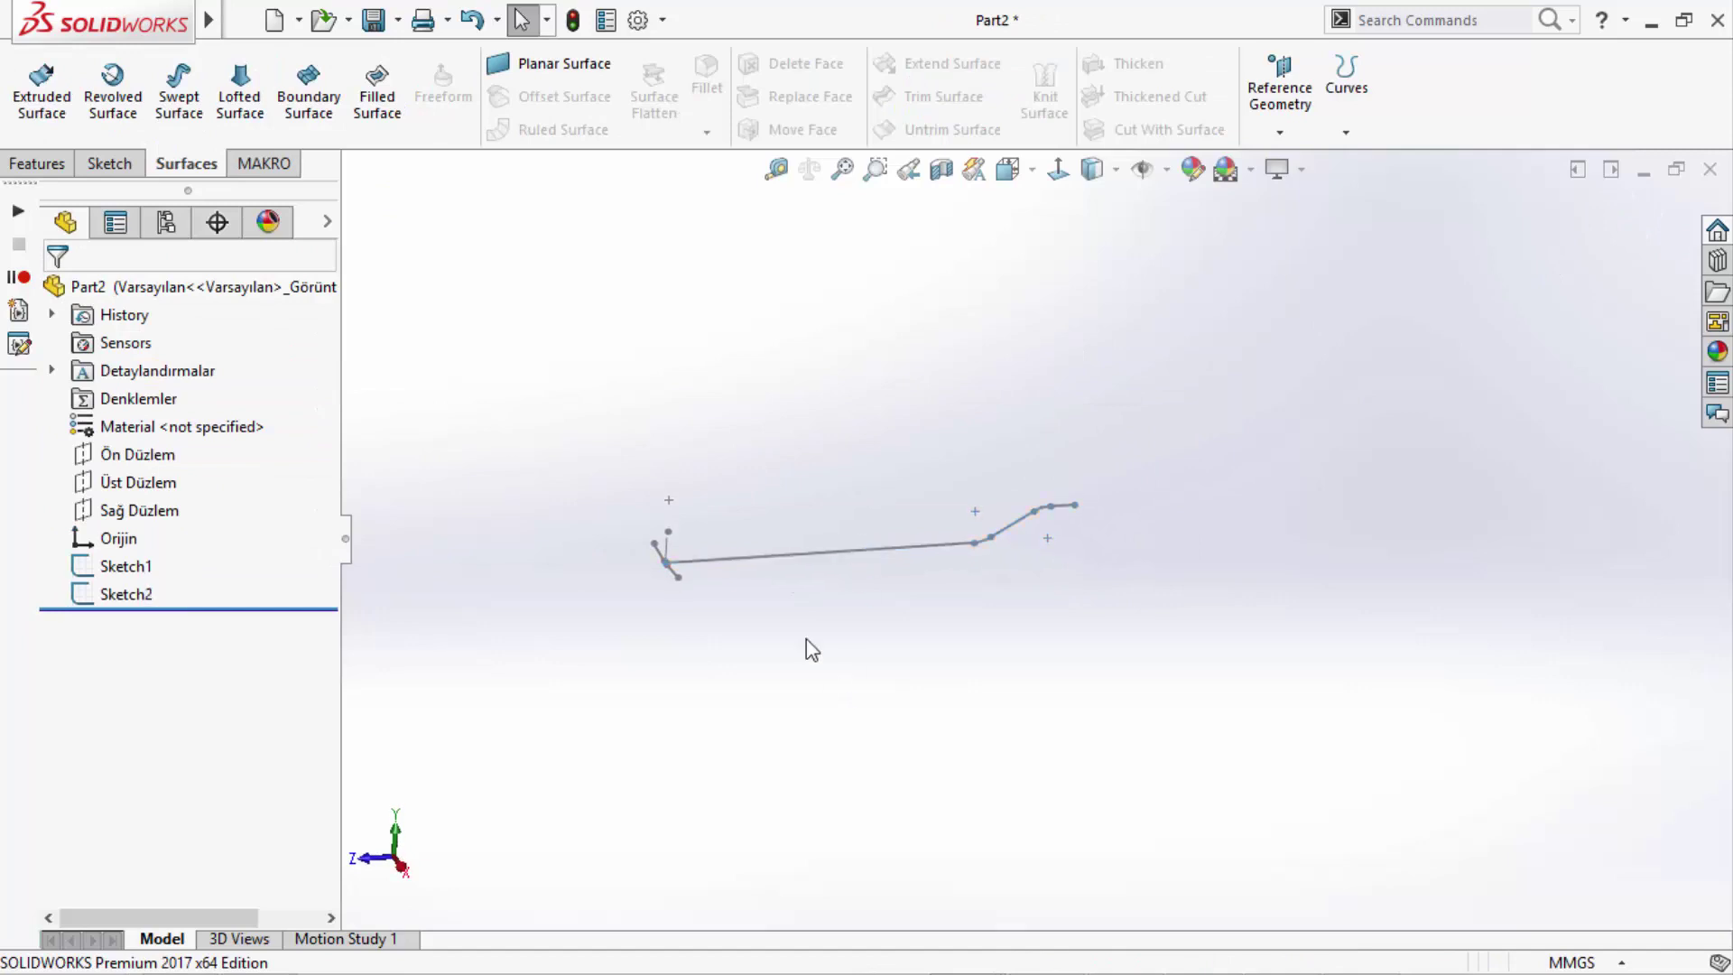
scroll(680, 526, "down", 3)
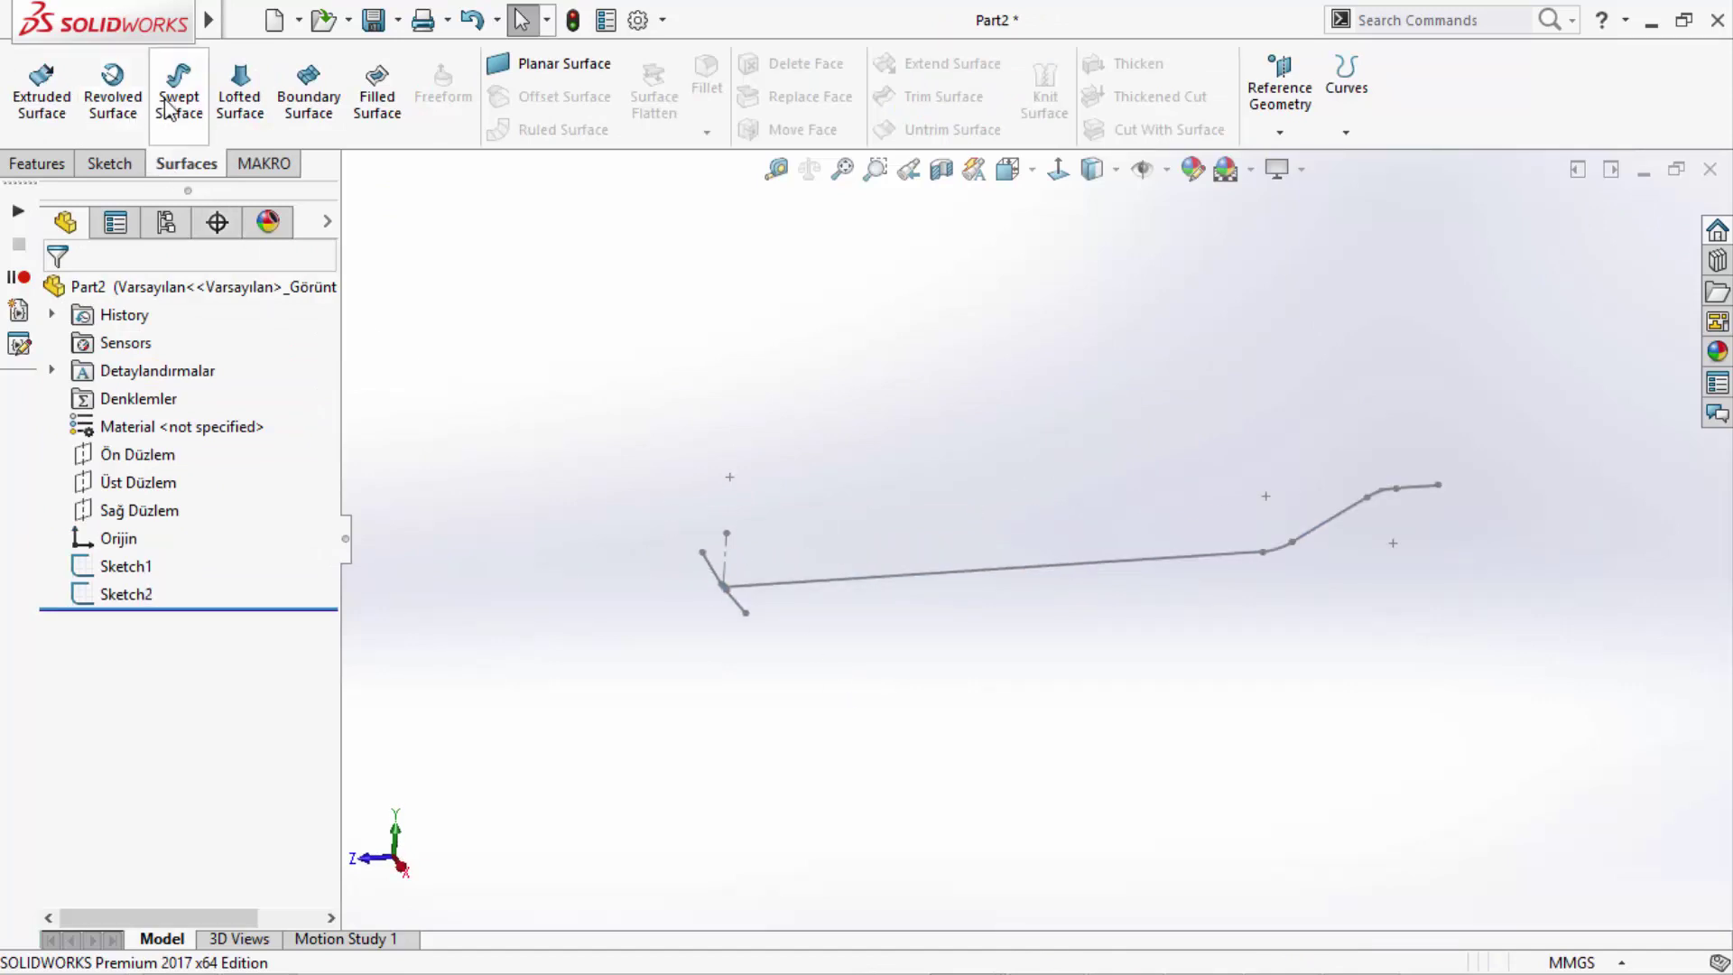
left_click(737, 604)
left_click(794, 582)
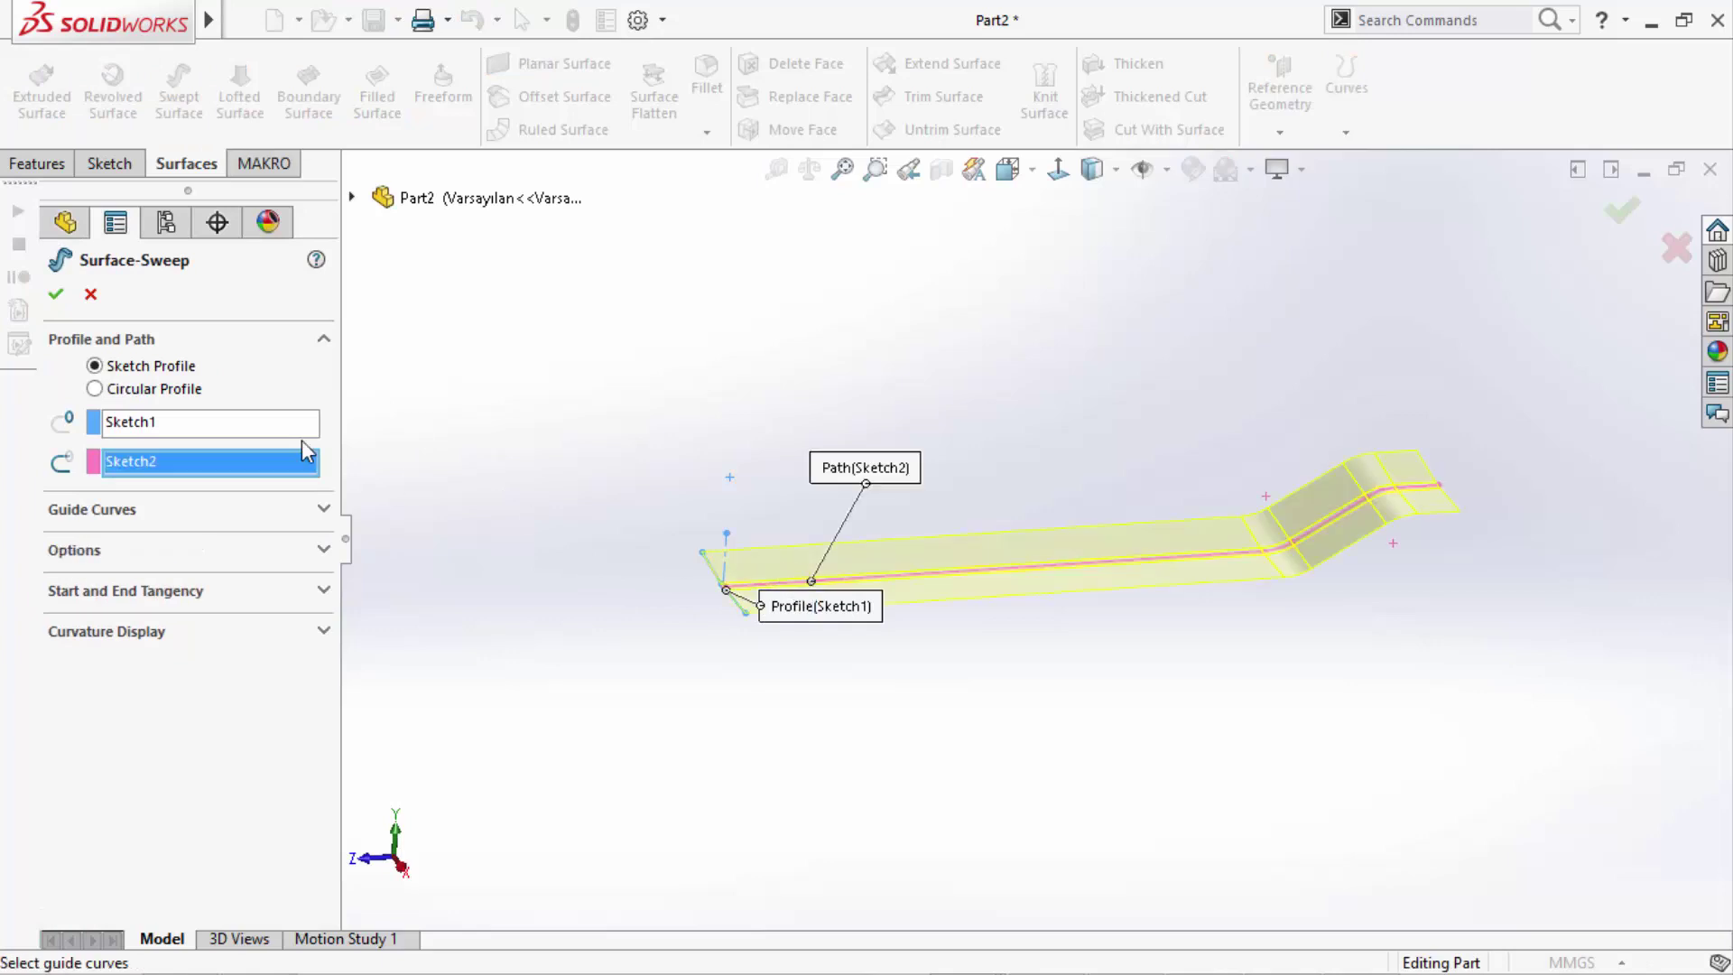
key("Return")
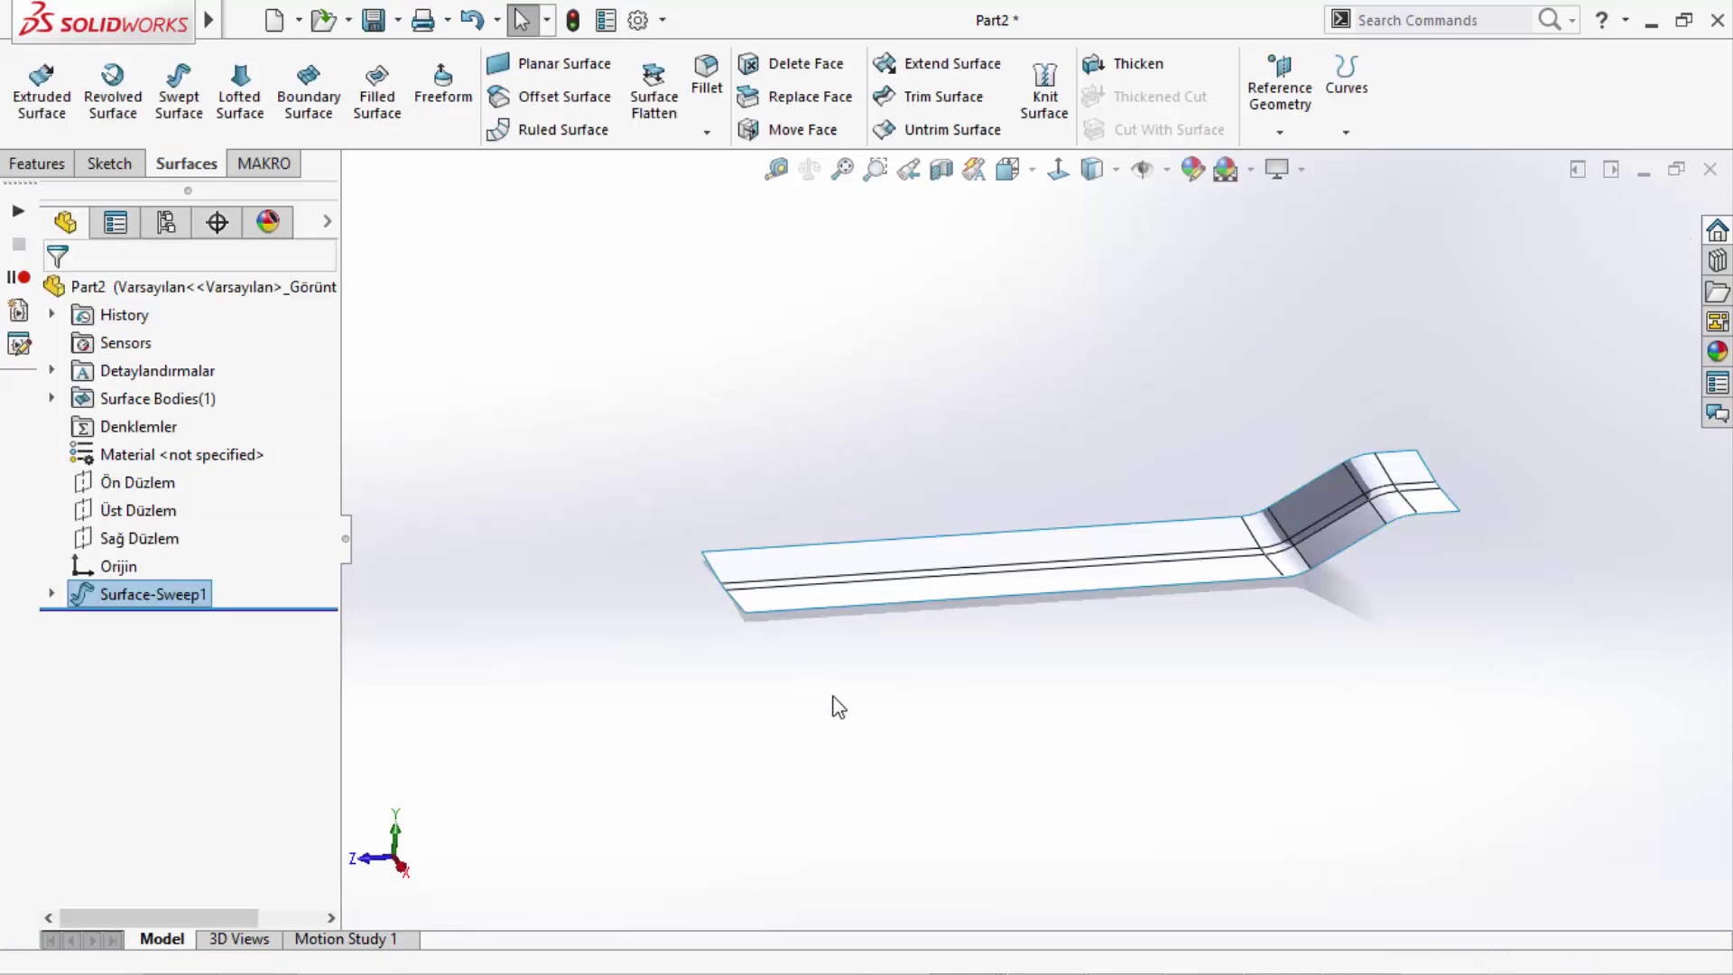
left_click(165, 476)
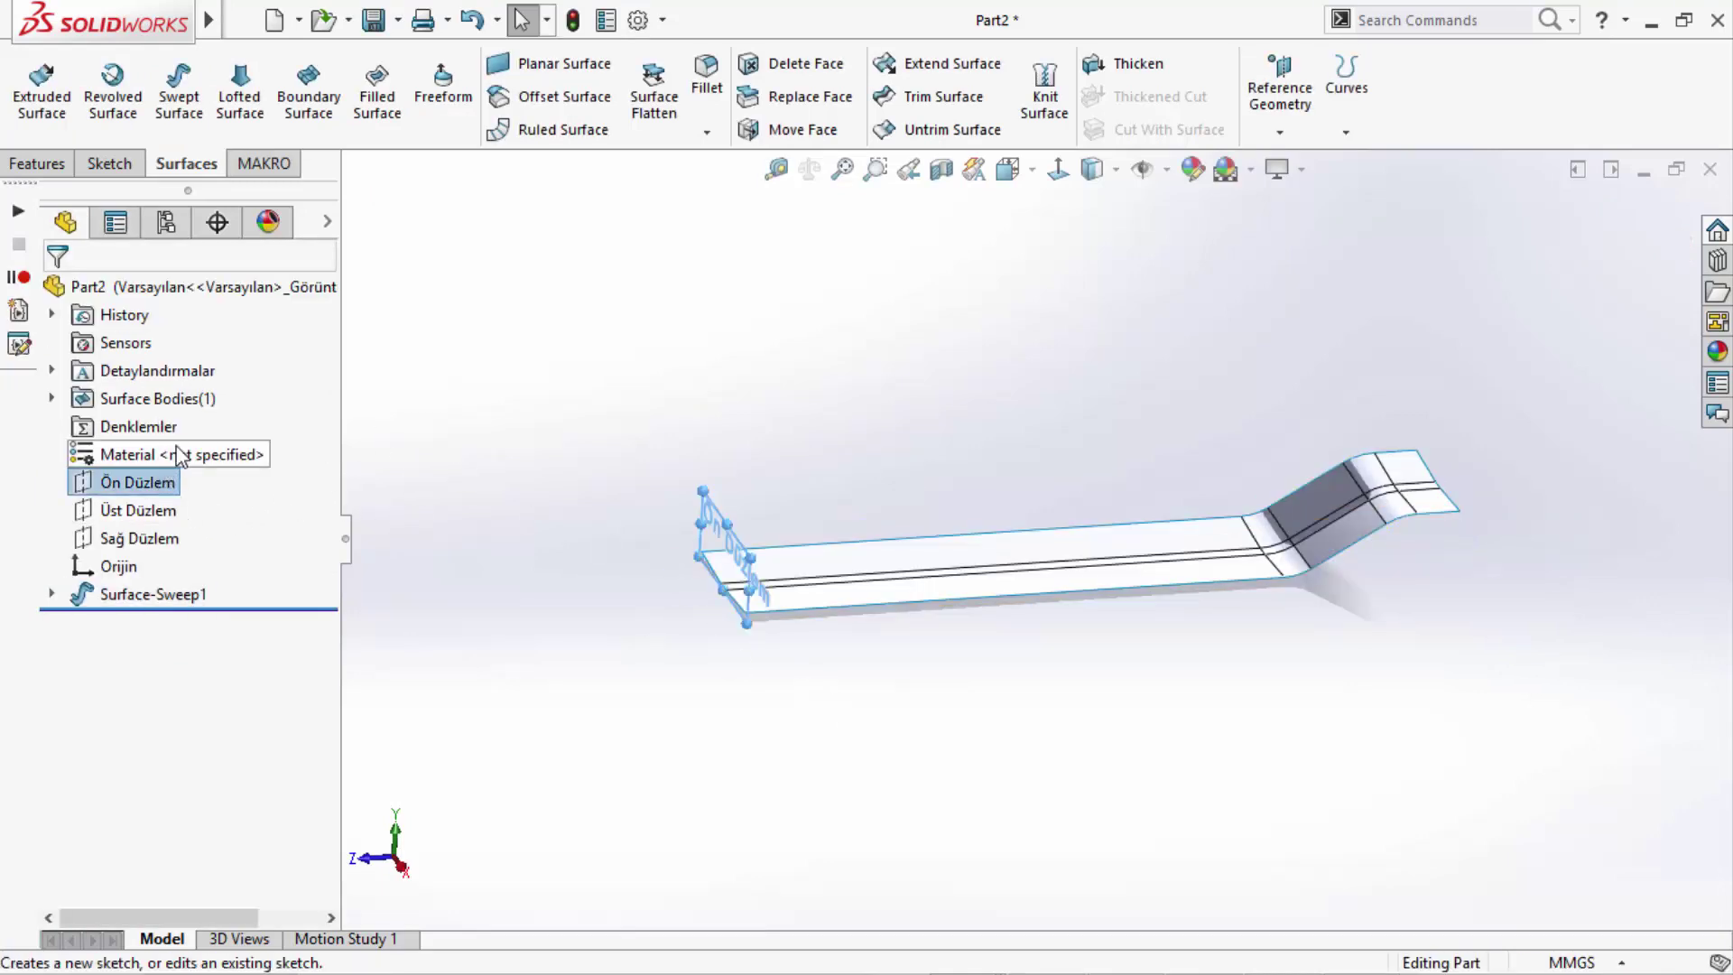
- On the front plane, sketch a two-segment line from the face's bottom edge to its right edge
left_click(182, 436)
left_click(1058, 172)
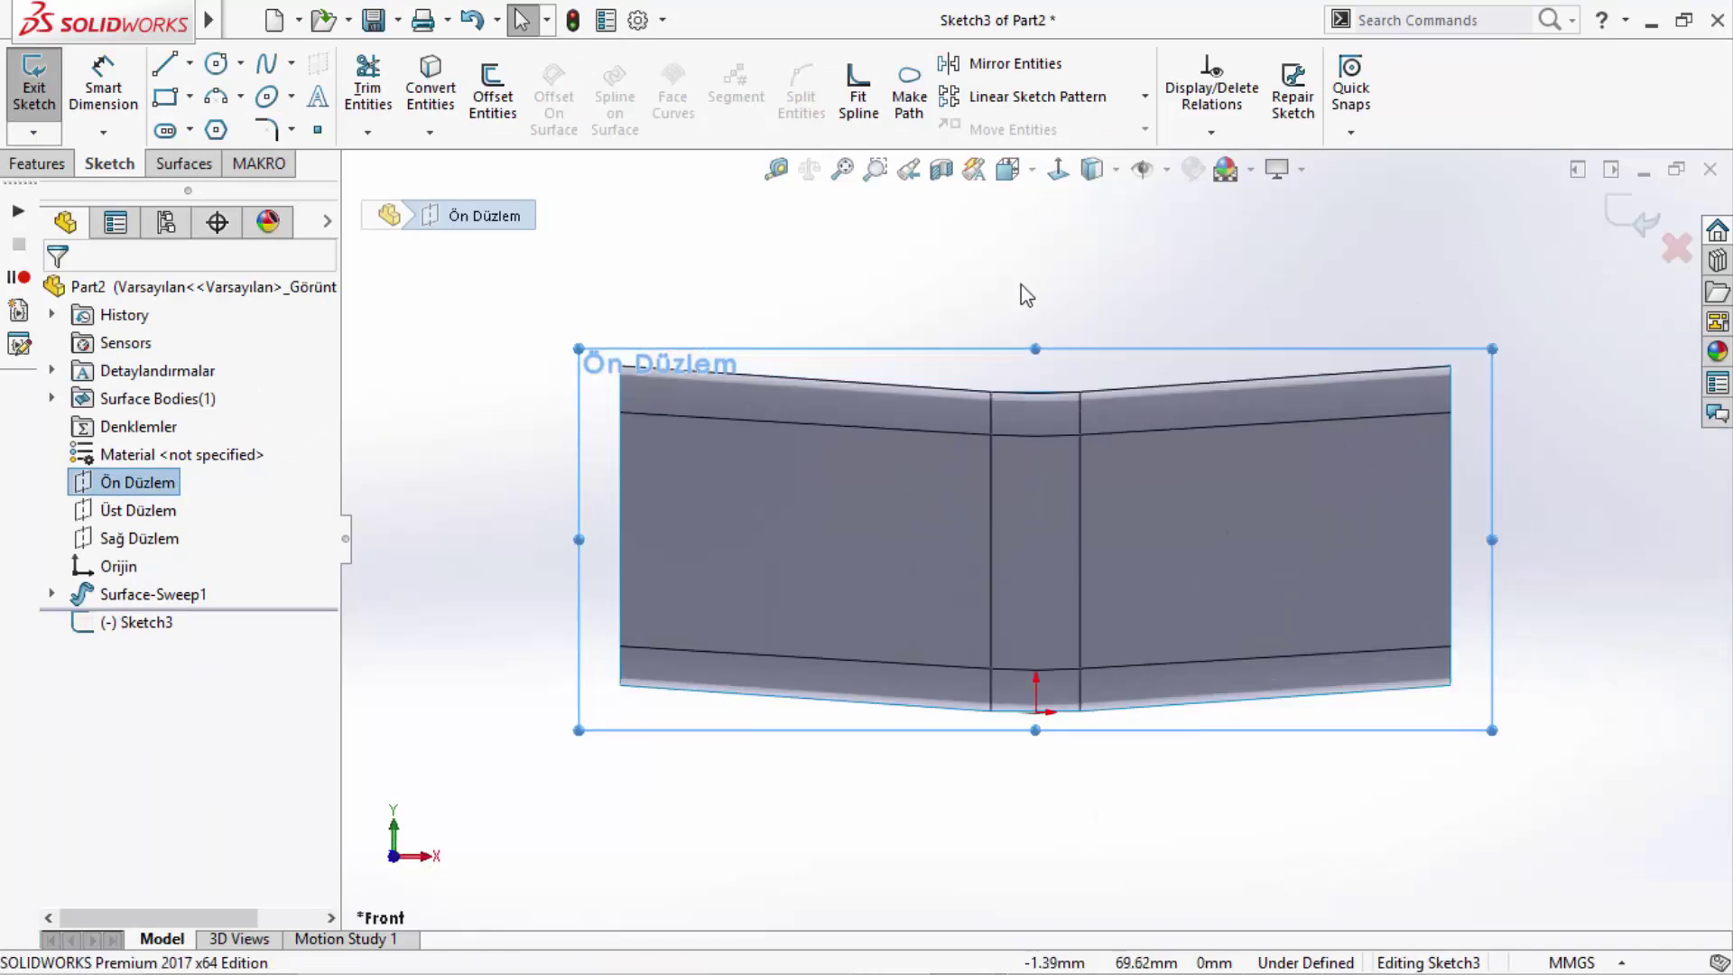
left_click(171, 70)
scroll(1098, 493, "down", 3)
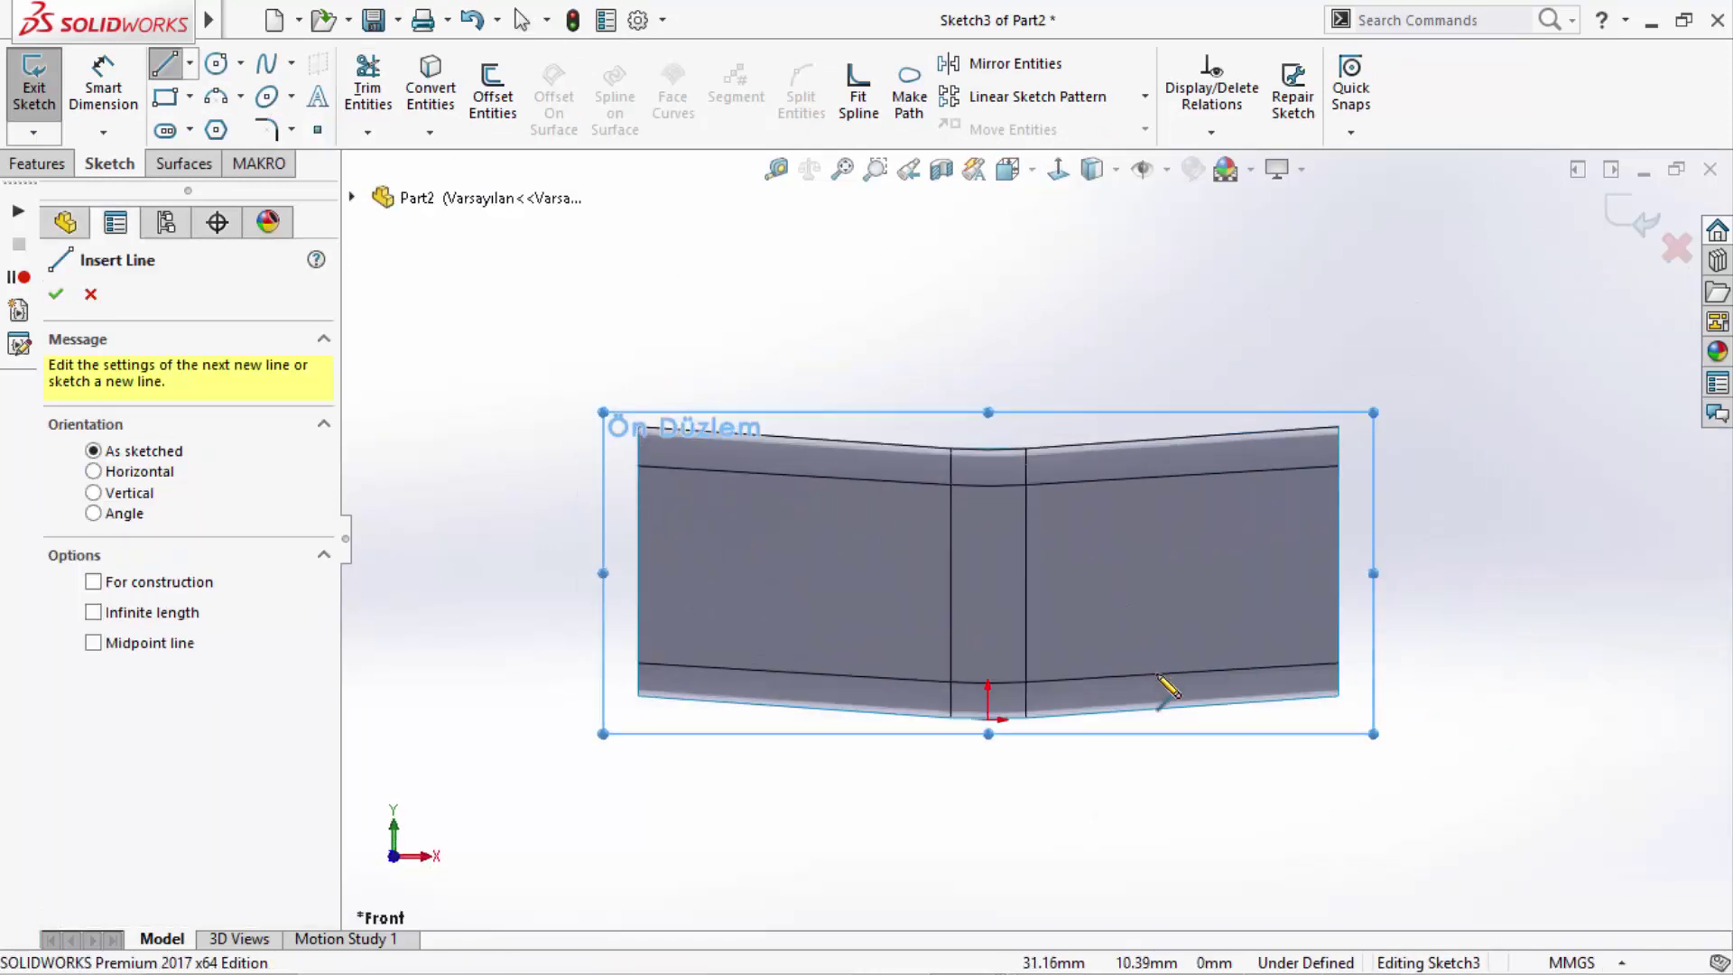
left_click(1154, 708)
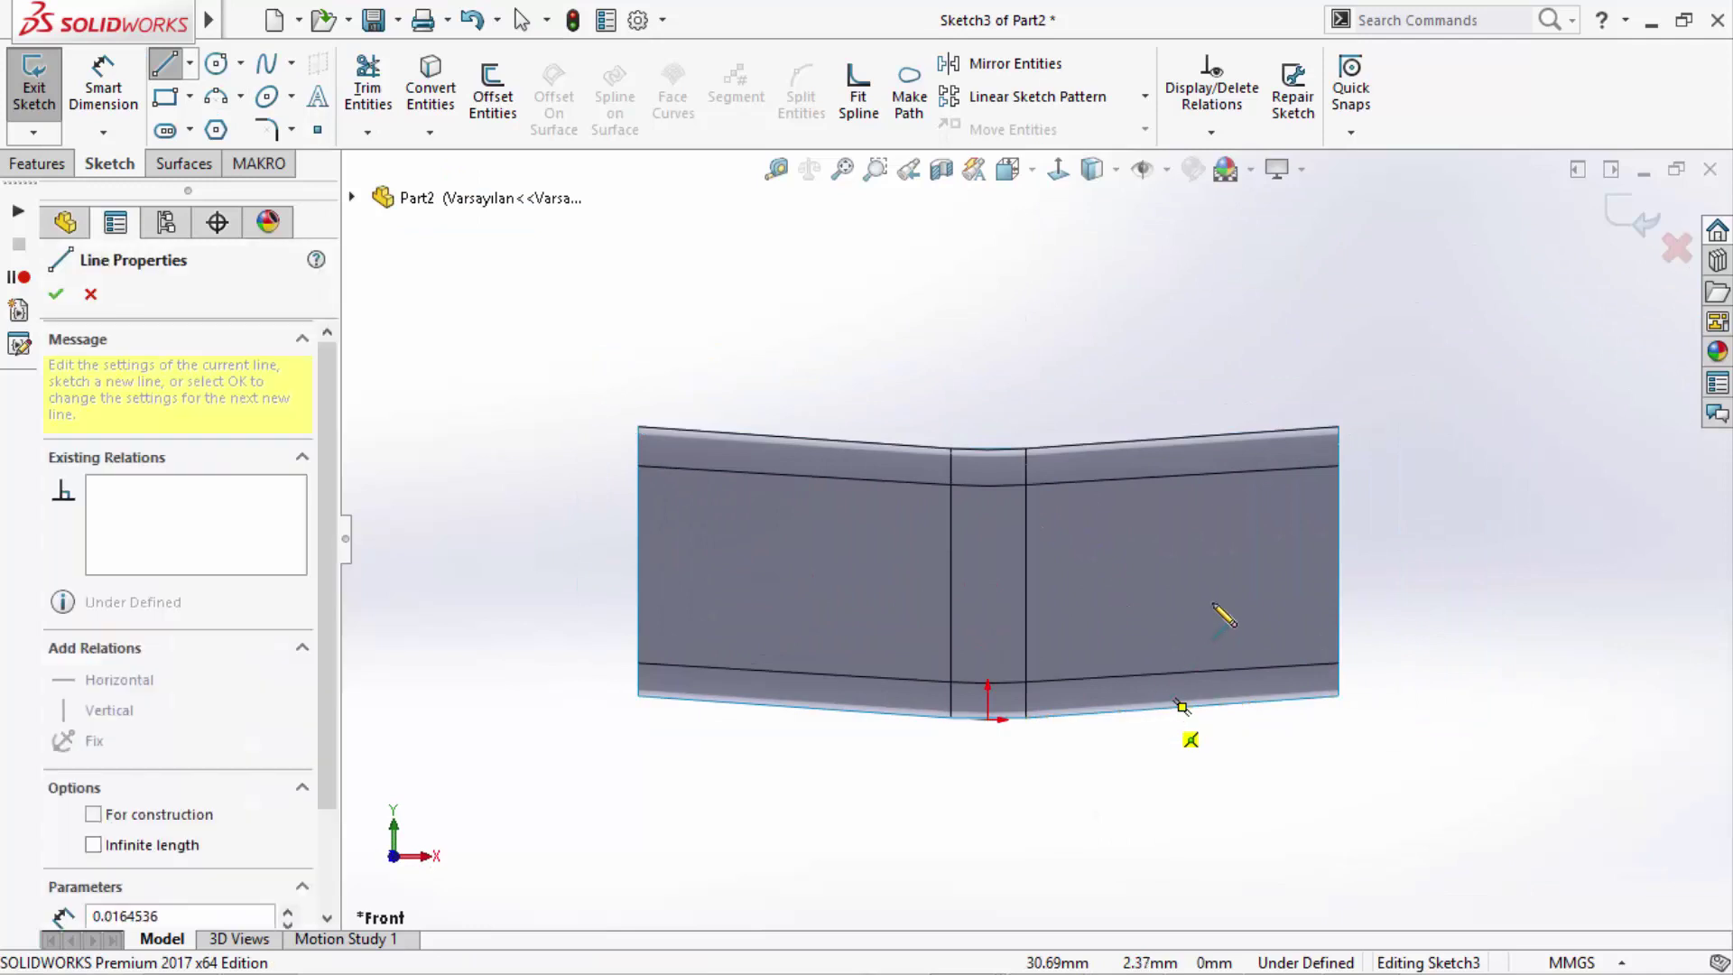
left_click(1224, 577)
left_click(1341, 511)
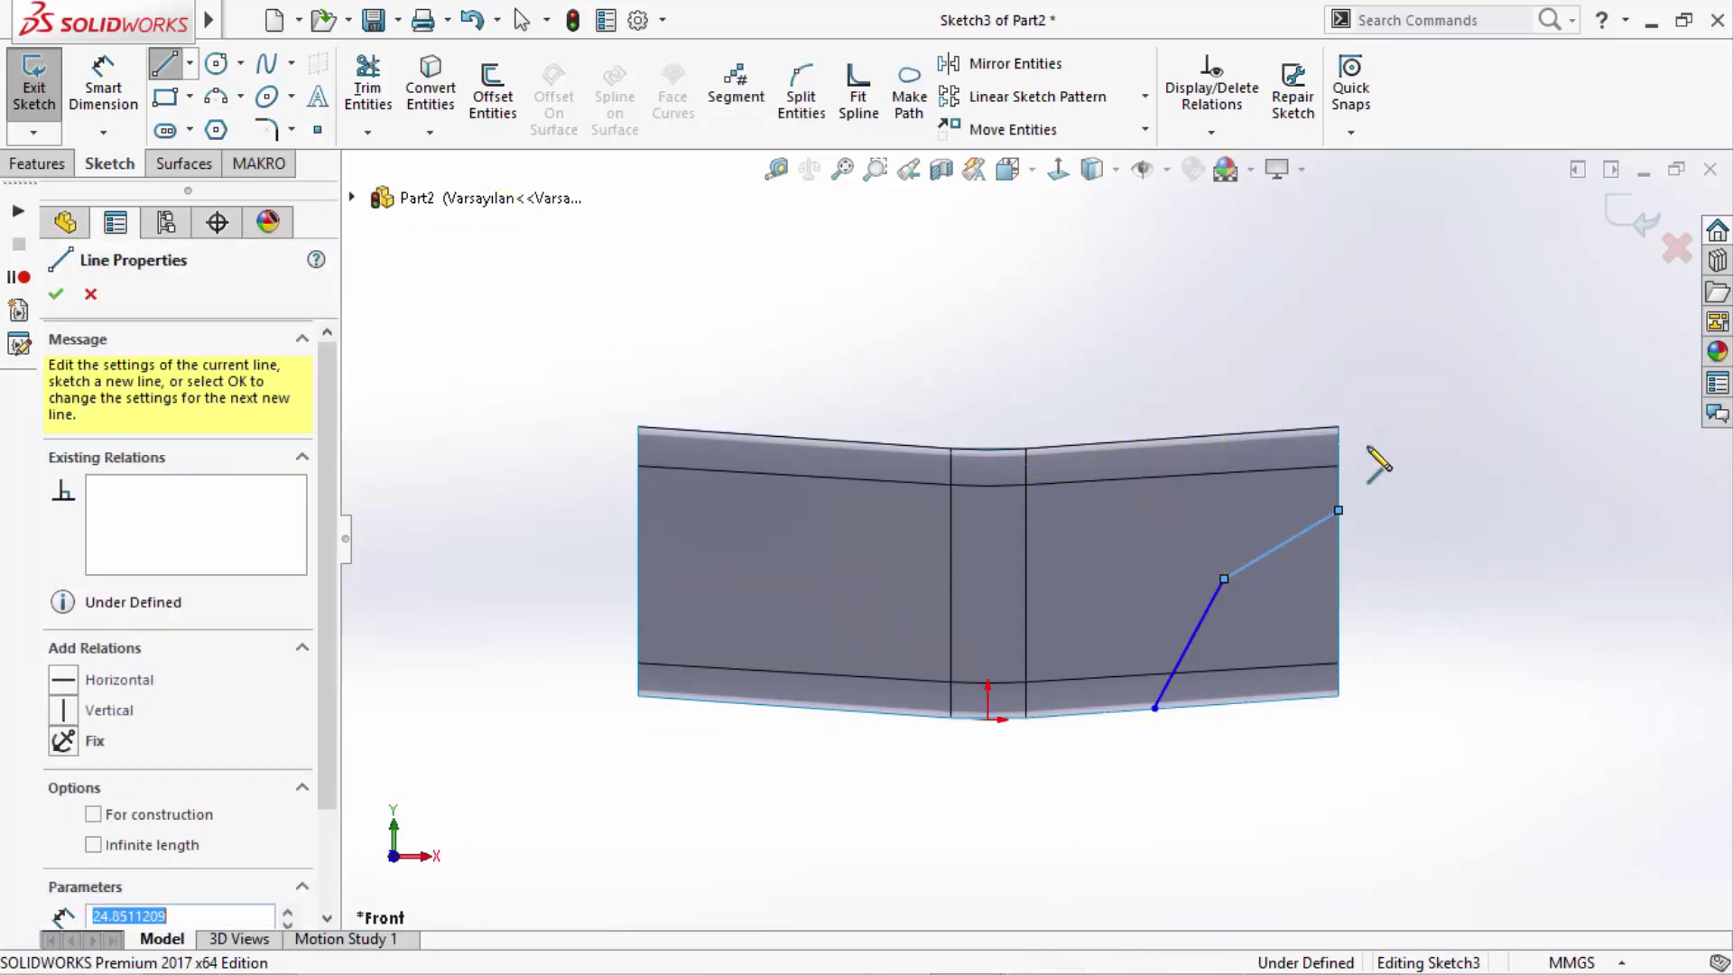
key("Escape")
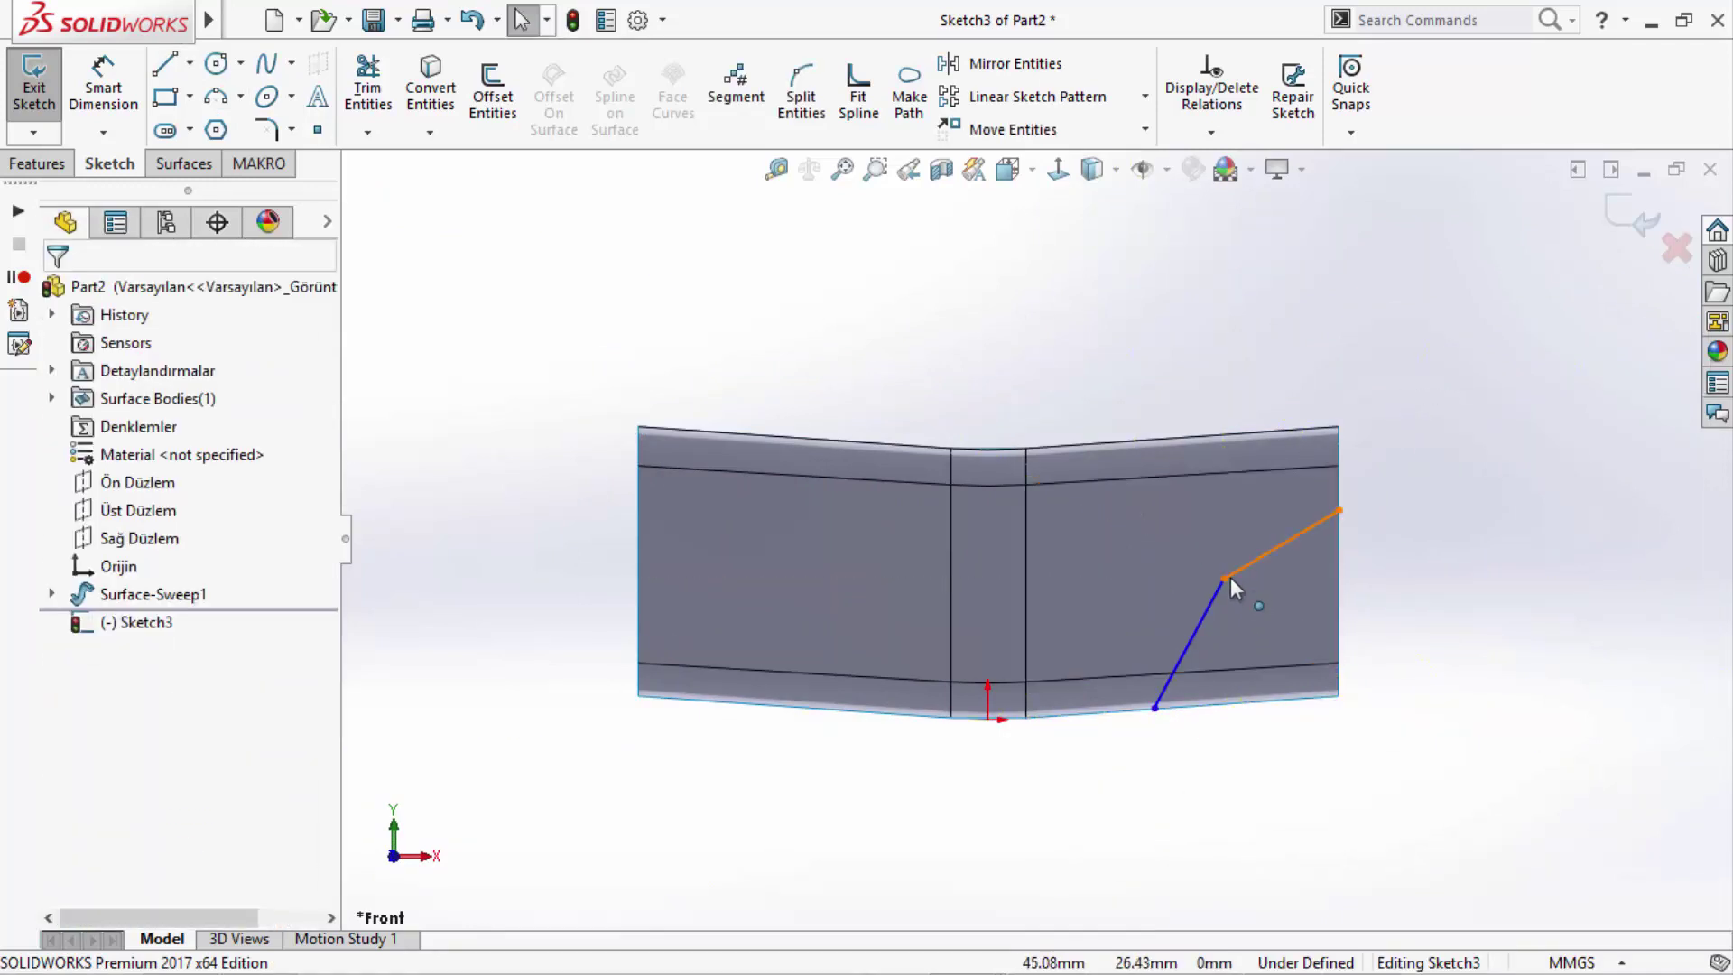
left_click_drag(1224, 577, 1184, 566)
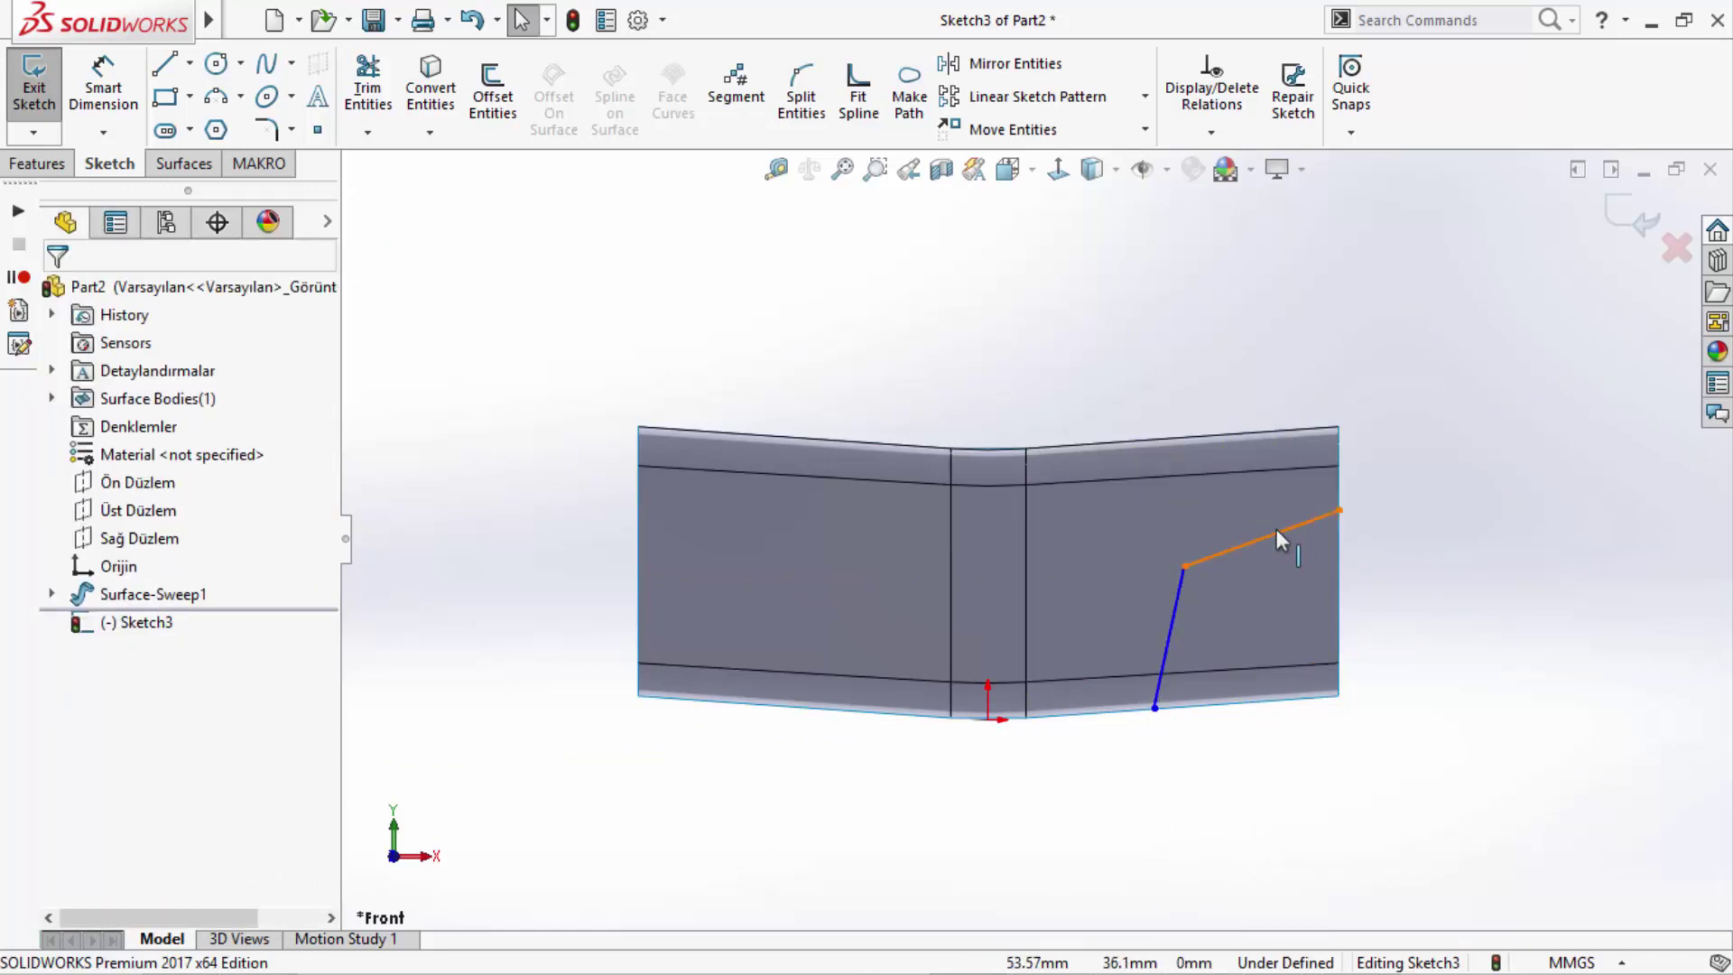
- Dimension the line from the origin: 18 mm to the upper segment and 29 mm horizontally
left_click(143, 114)
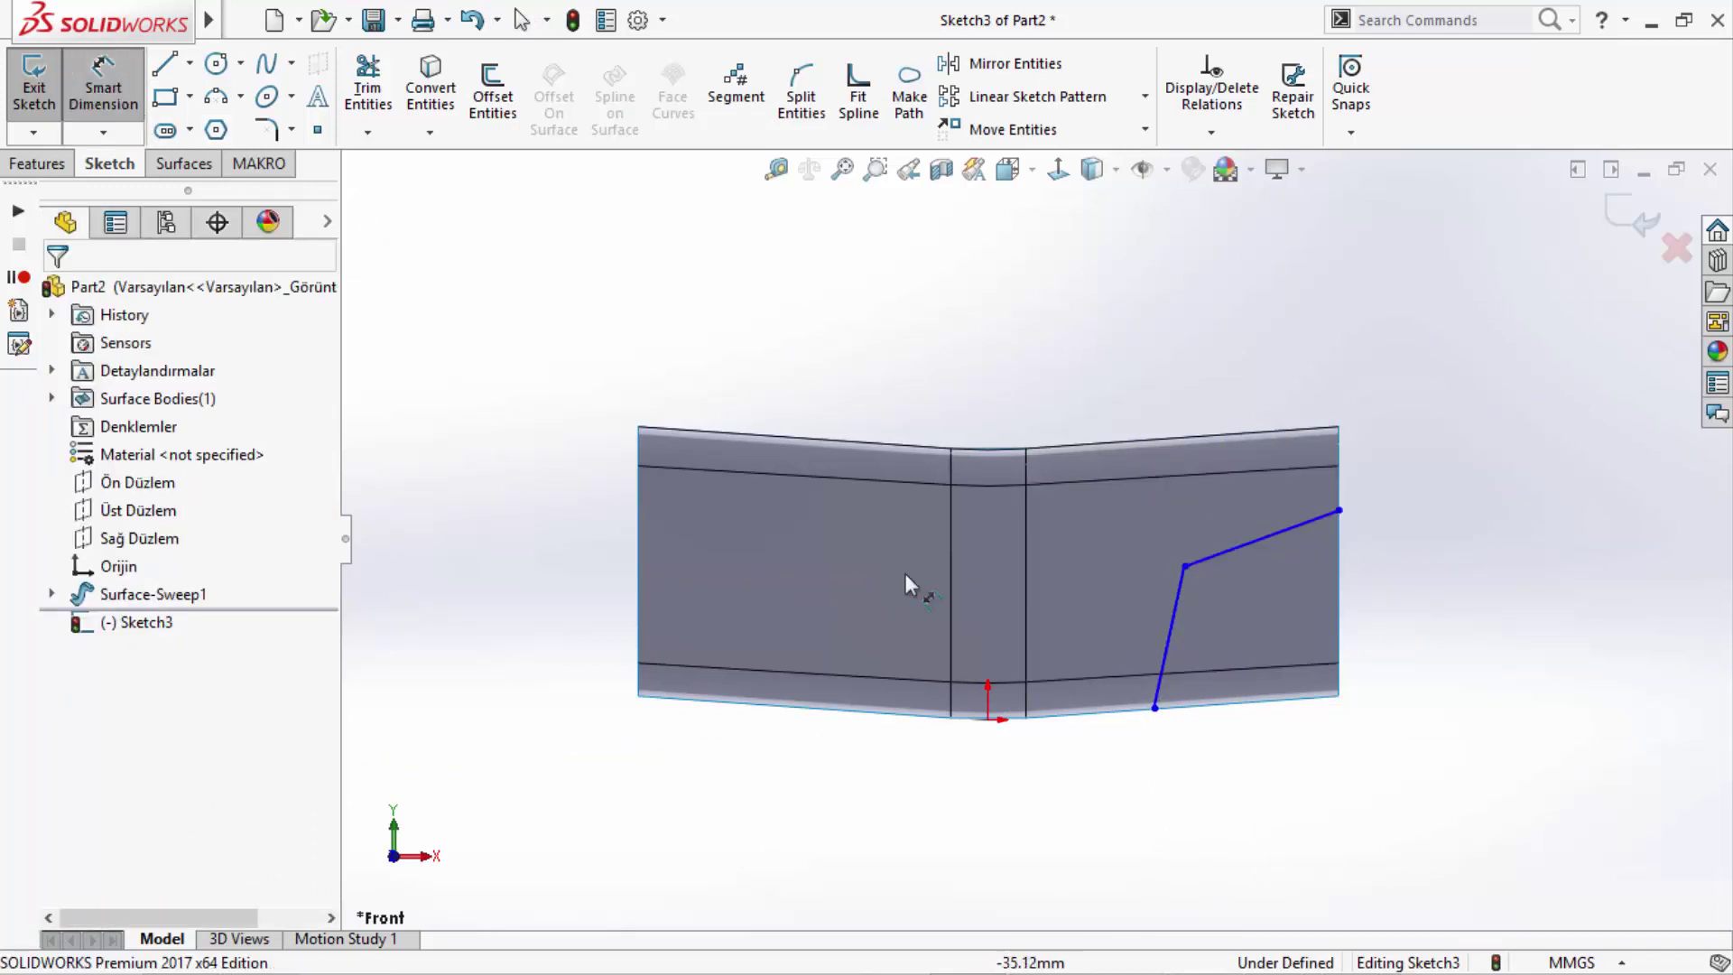
left_click(988, 720)
left_click(1298, 543)
left_click(1390, 550)
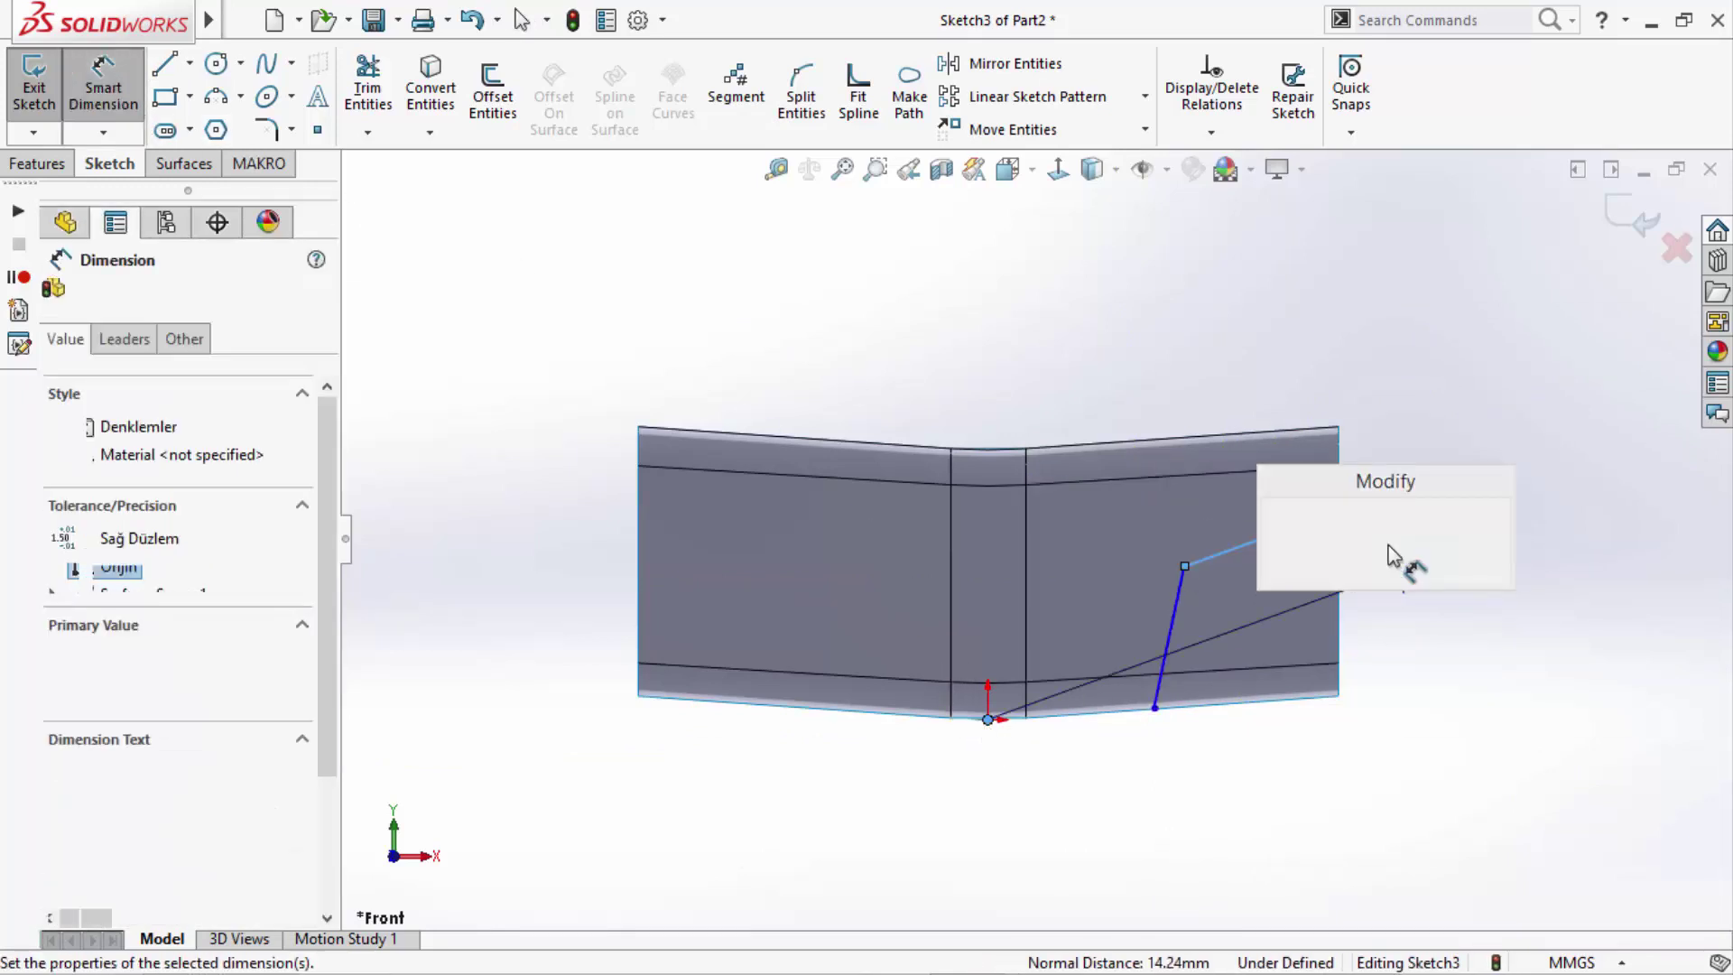
type("18")
key("Return")
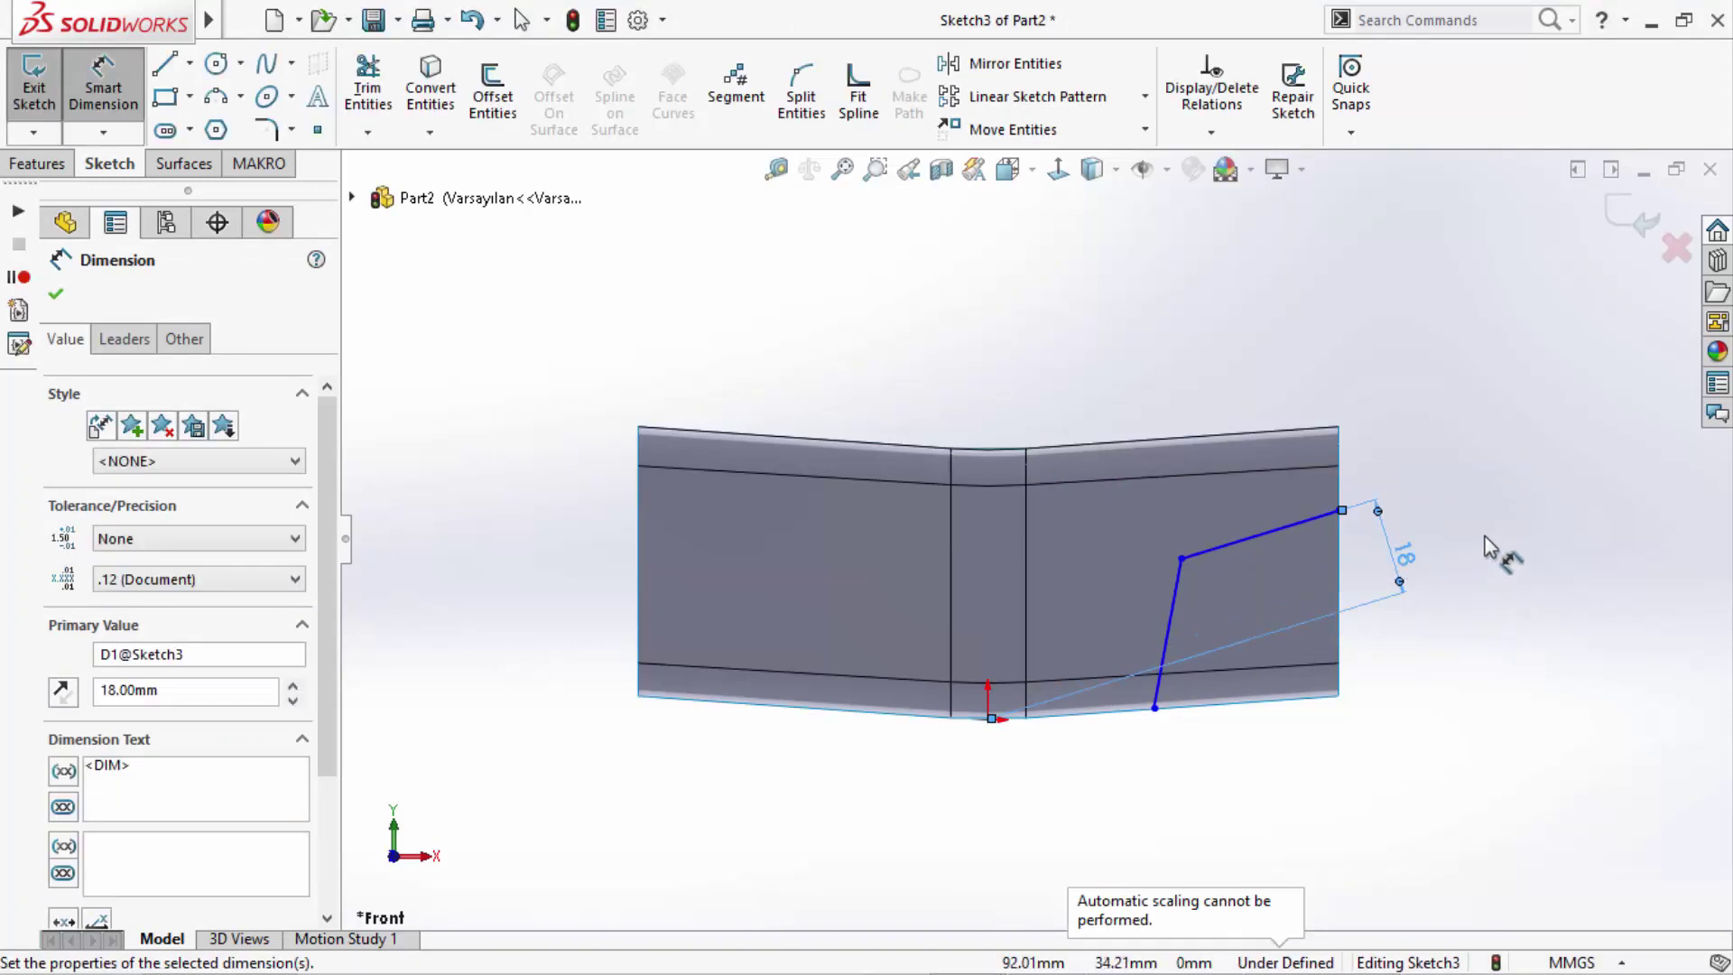
left_click(1487, 548)
left_click(1154, 709)
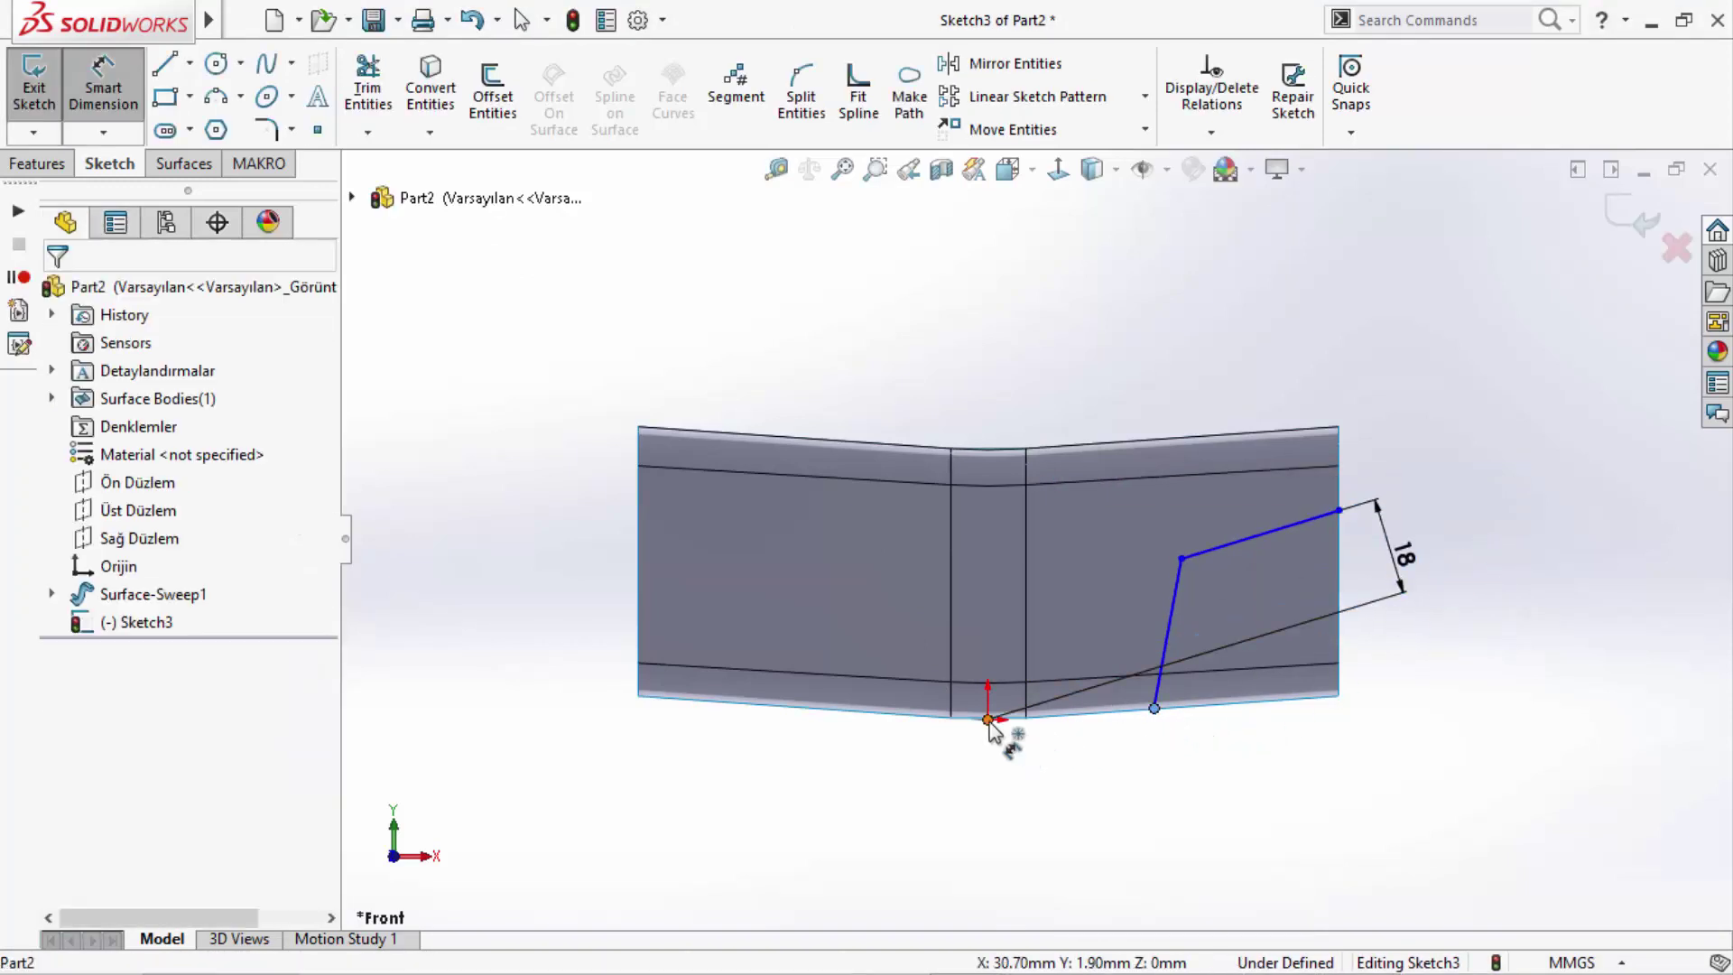
left_click(988, 720)
left_click(1063, 787)
type("29")
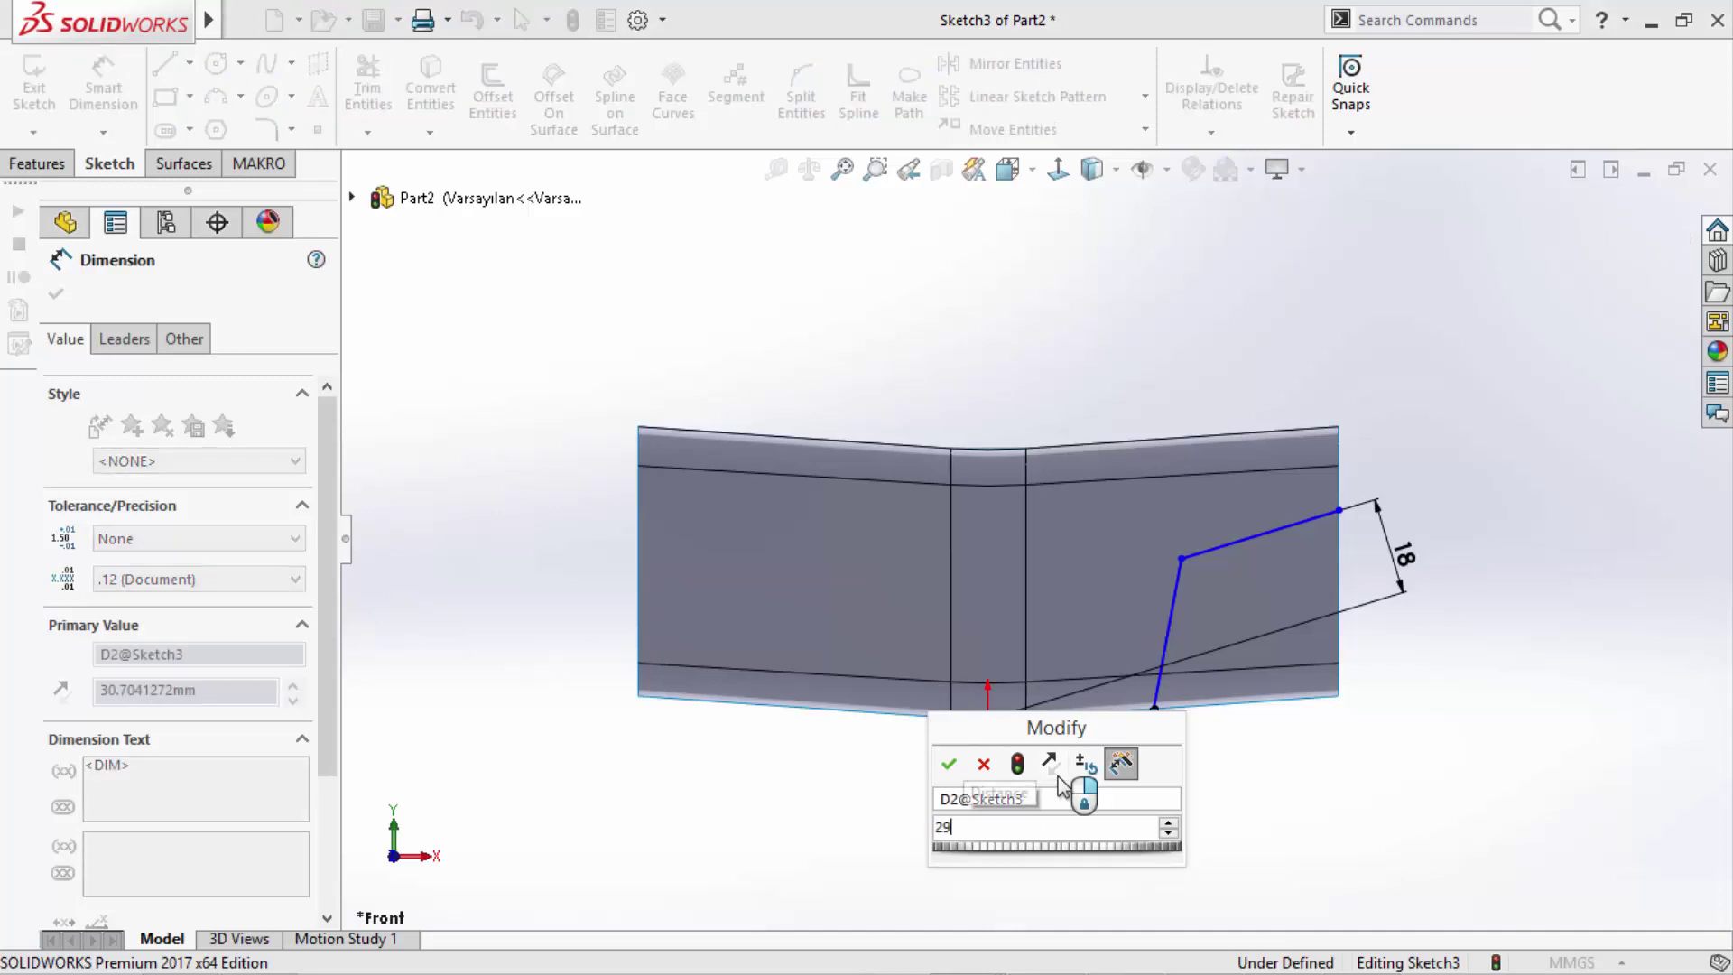
key("Return")
left_click(1165, 716)
- Add angle dimensions of 6° on the lower segment and 20° on the upper segment
mouse_move(1174, 623)
left_mouse_down()
mouse_move(1158, 719)
mouse_move(1145, 710)
left_mouse_up()
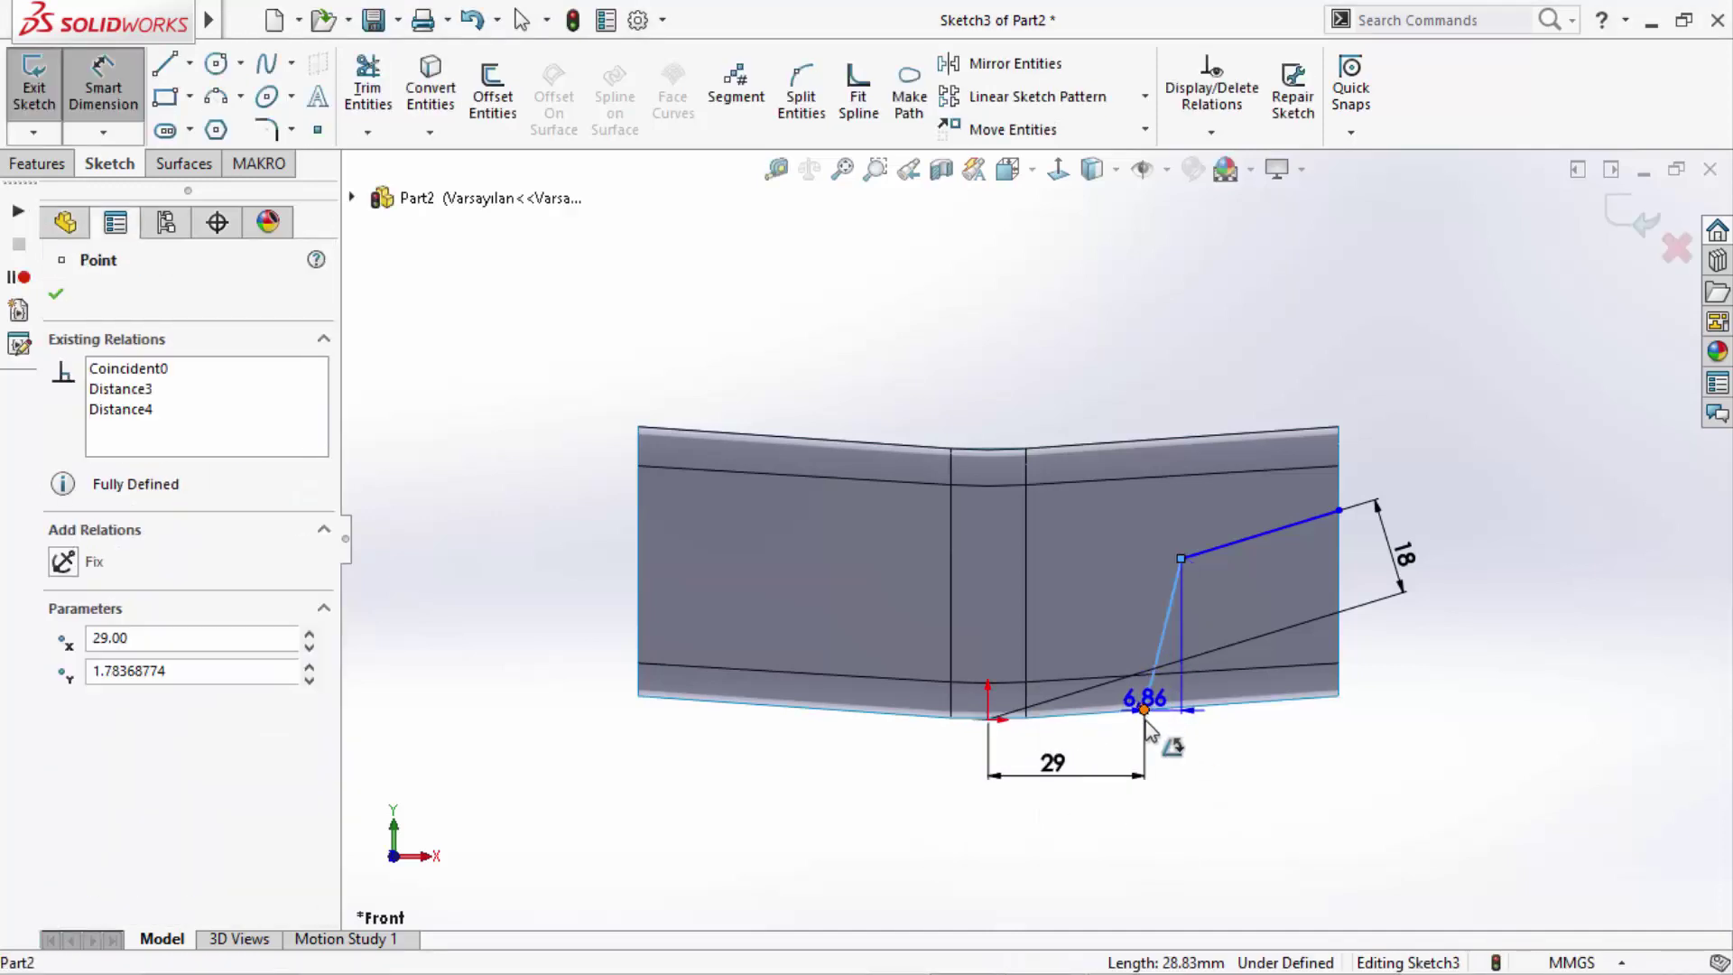
left_click(1146, 661)
left_click(1164, 641)
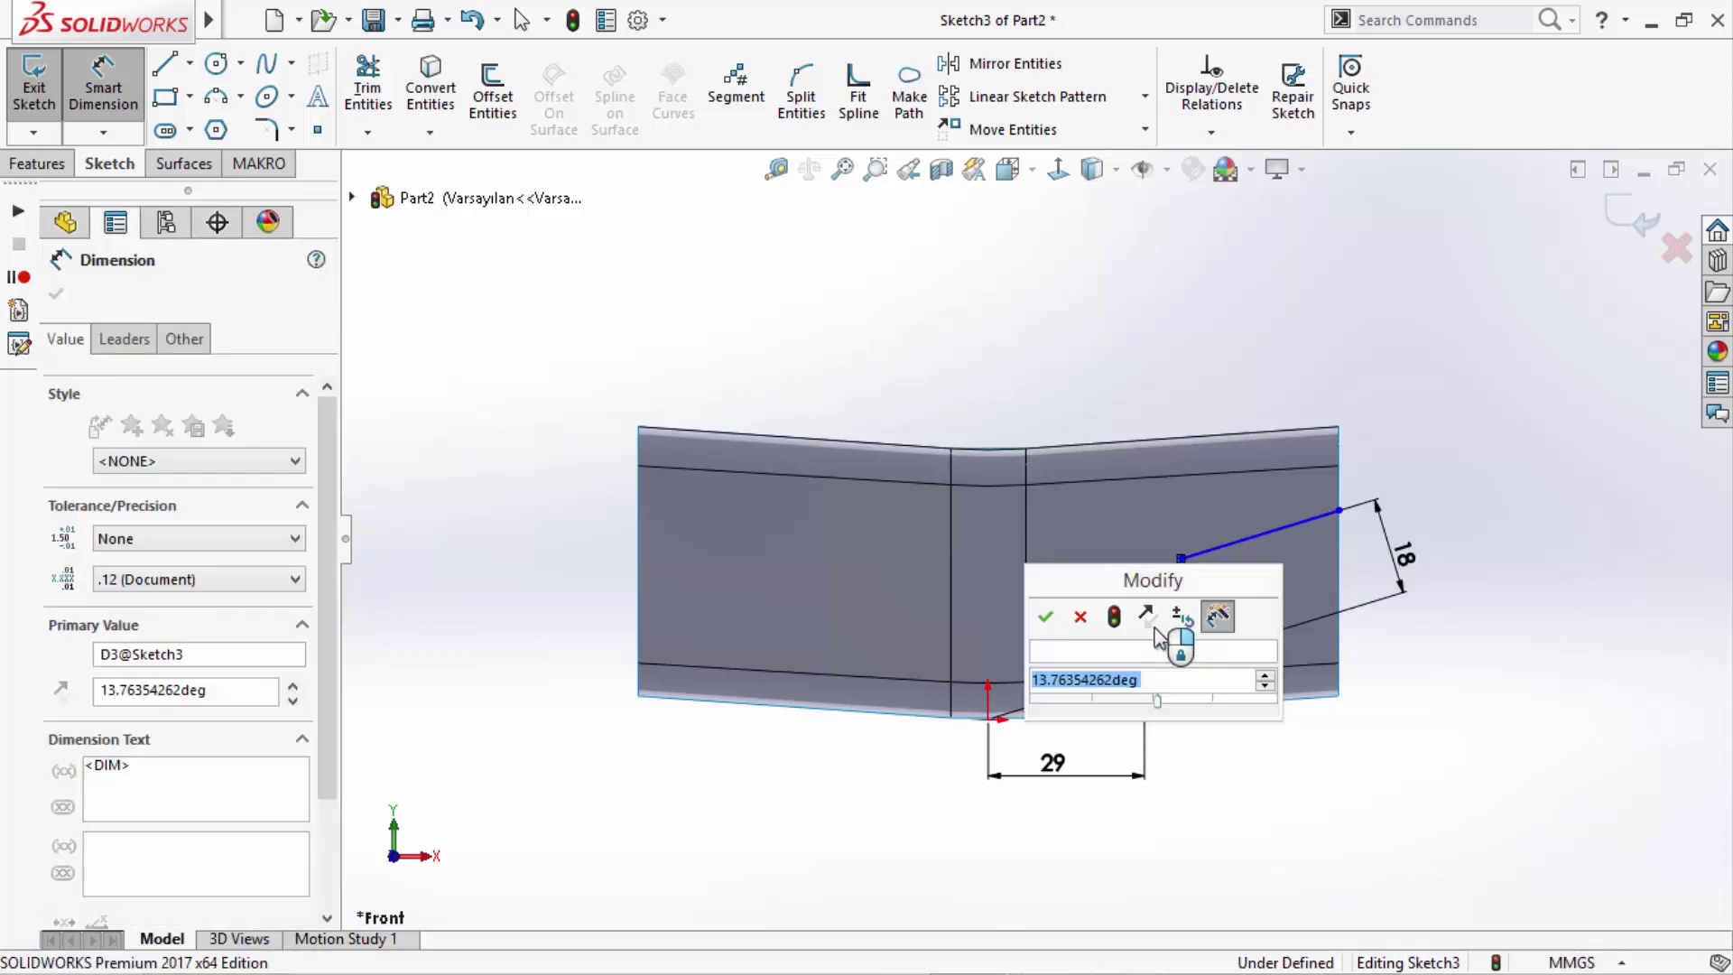
type("6")
key("Return")
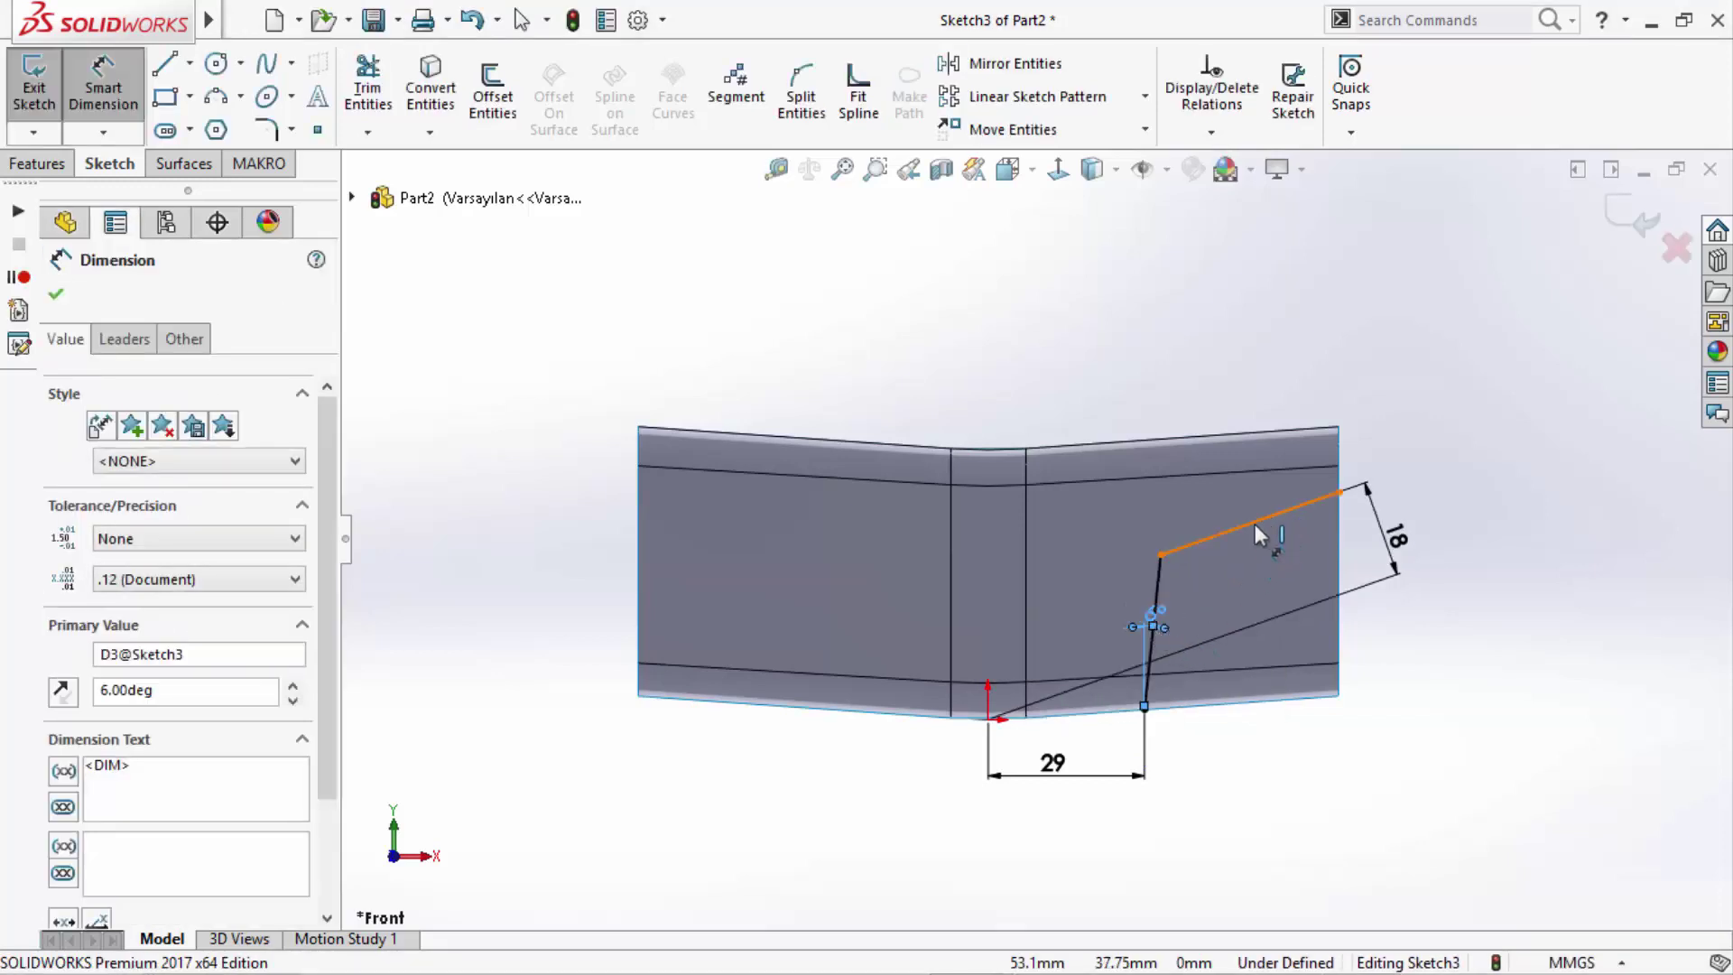
left_click(1256, 524)
left_click(1162, 555)
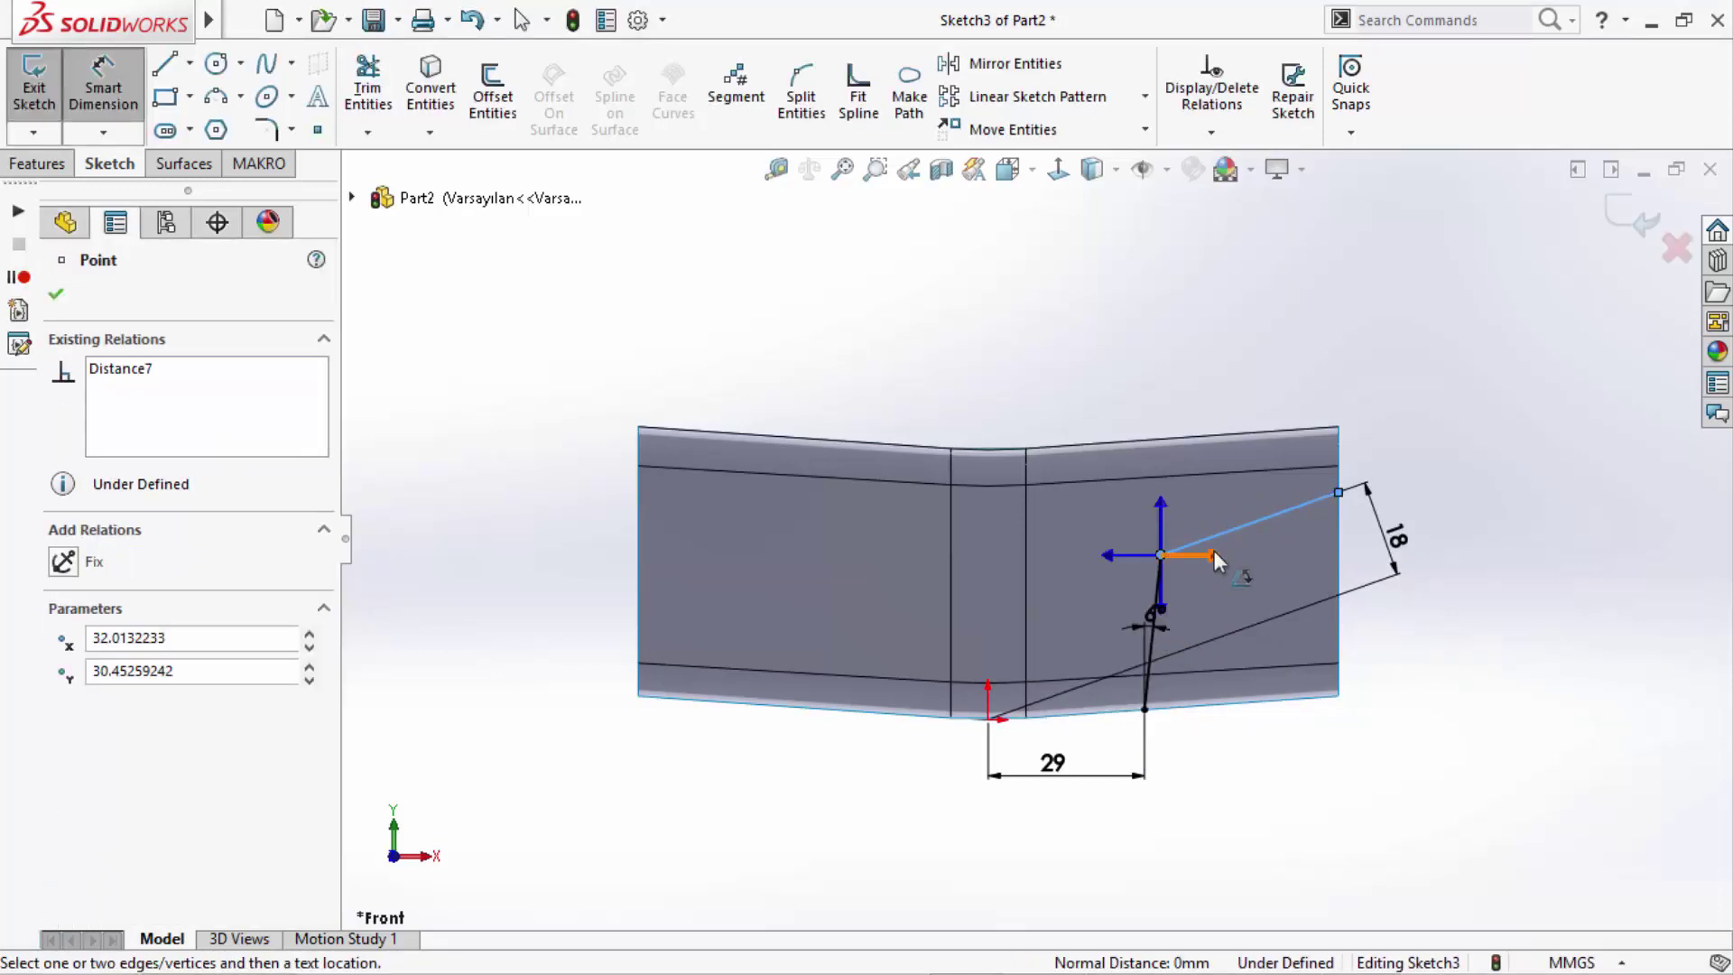
left_click(1256, 540)
type("20")
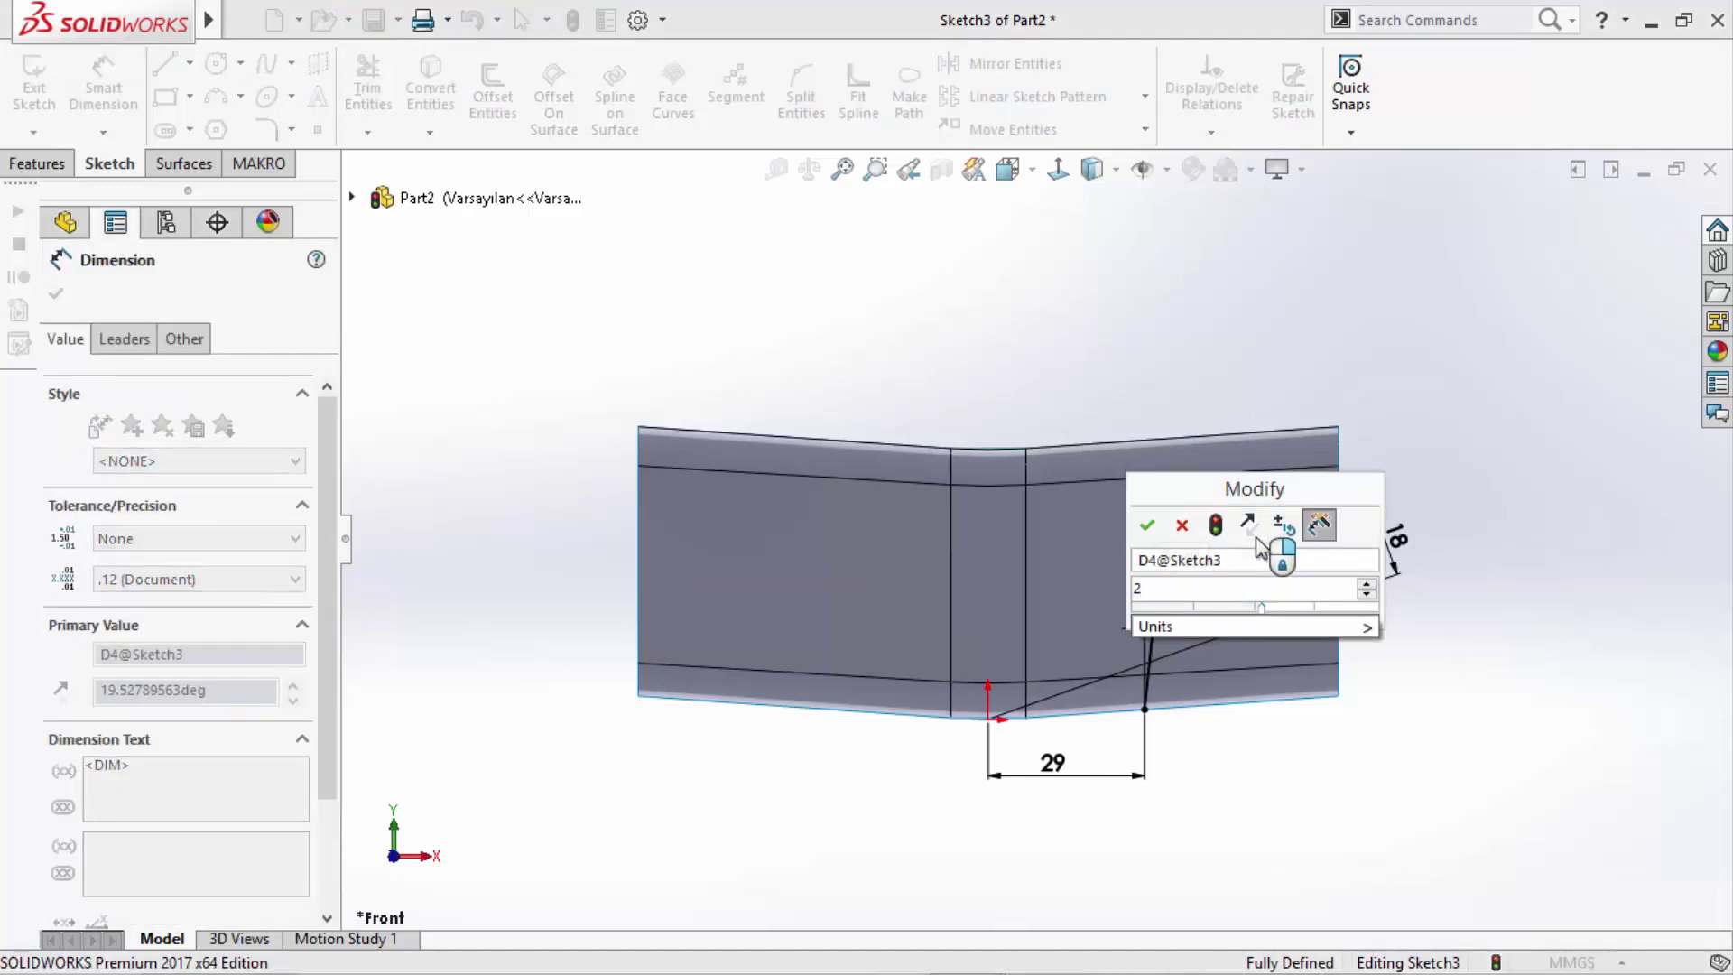
key("Return")
right_click(1223, 355)
left_click(1279, 422)
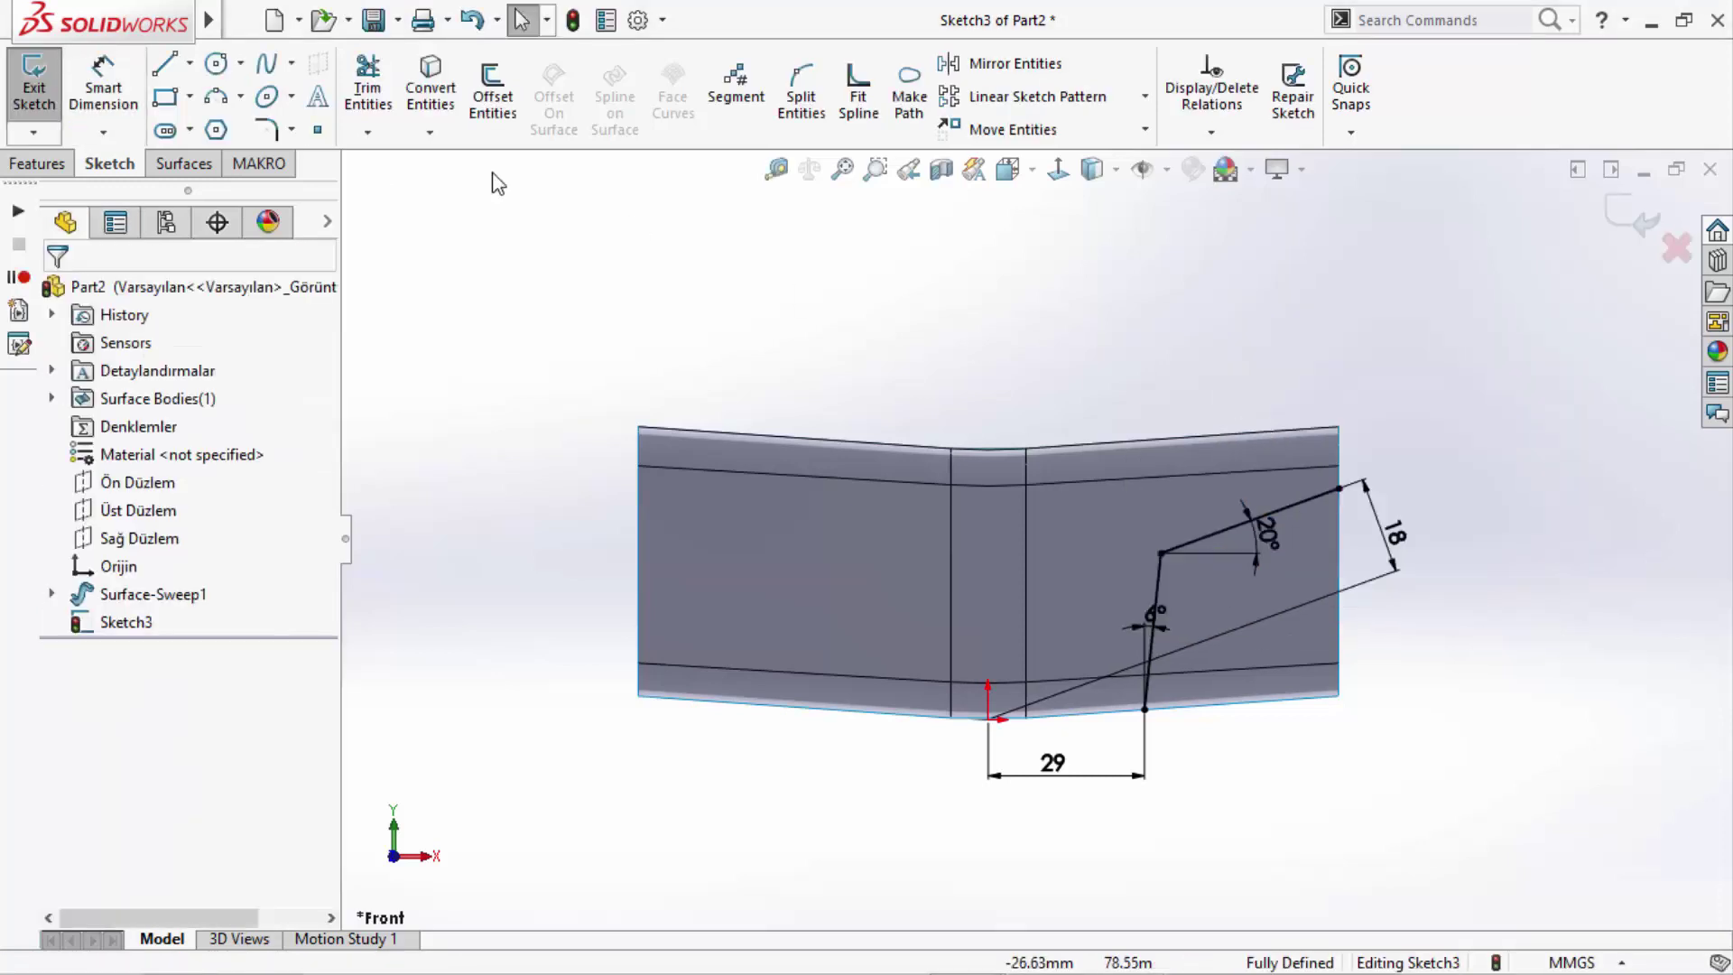
left_click(267, 131)
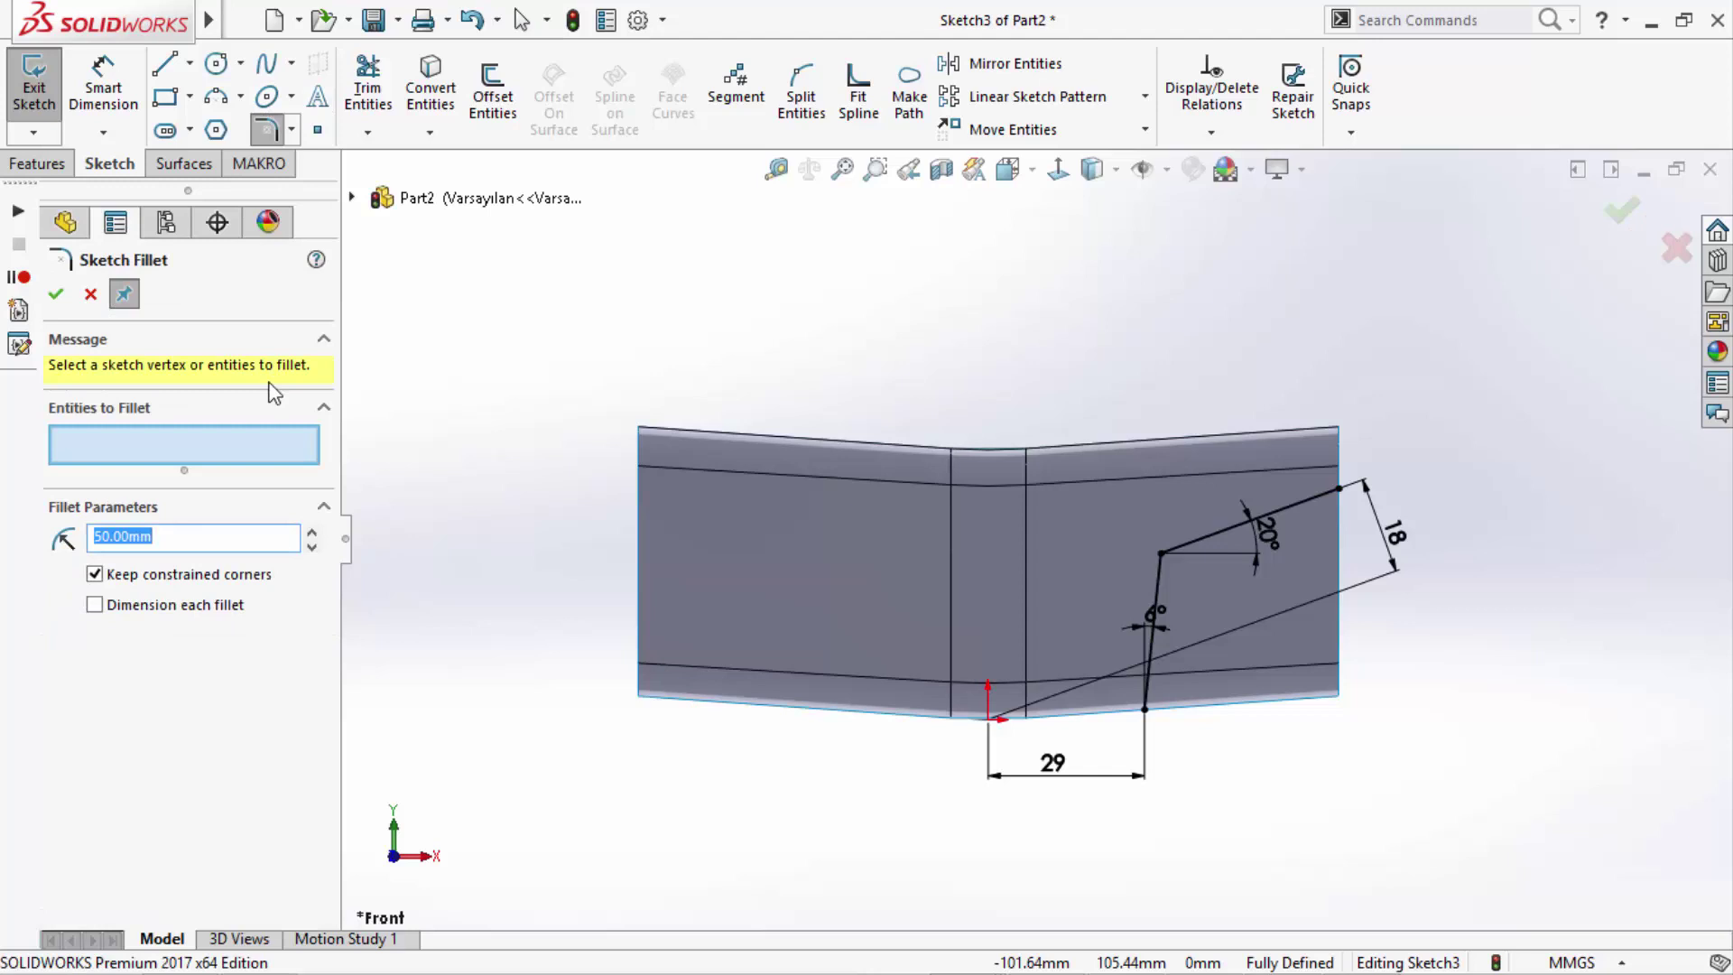
- Round the line's bend vertex with an R5 sketch fillet and dismiss the low-memory notice
left_click(1161, 549)
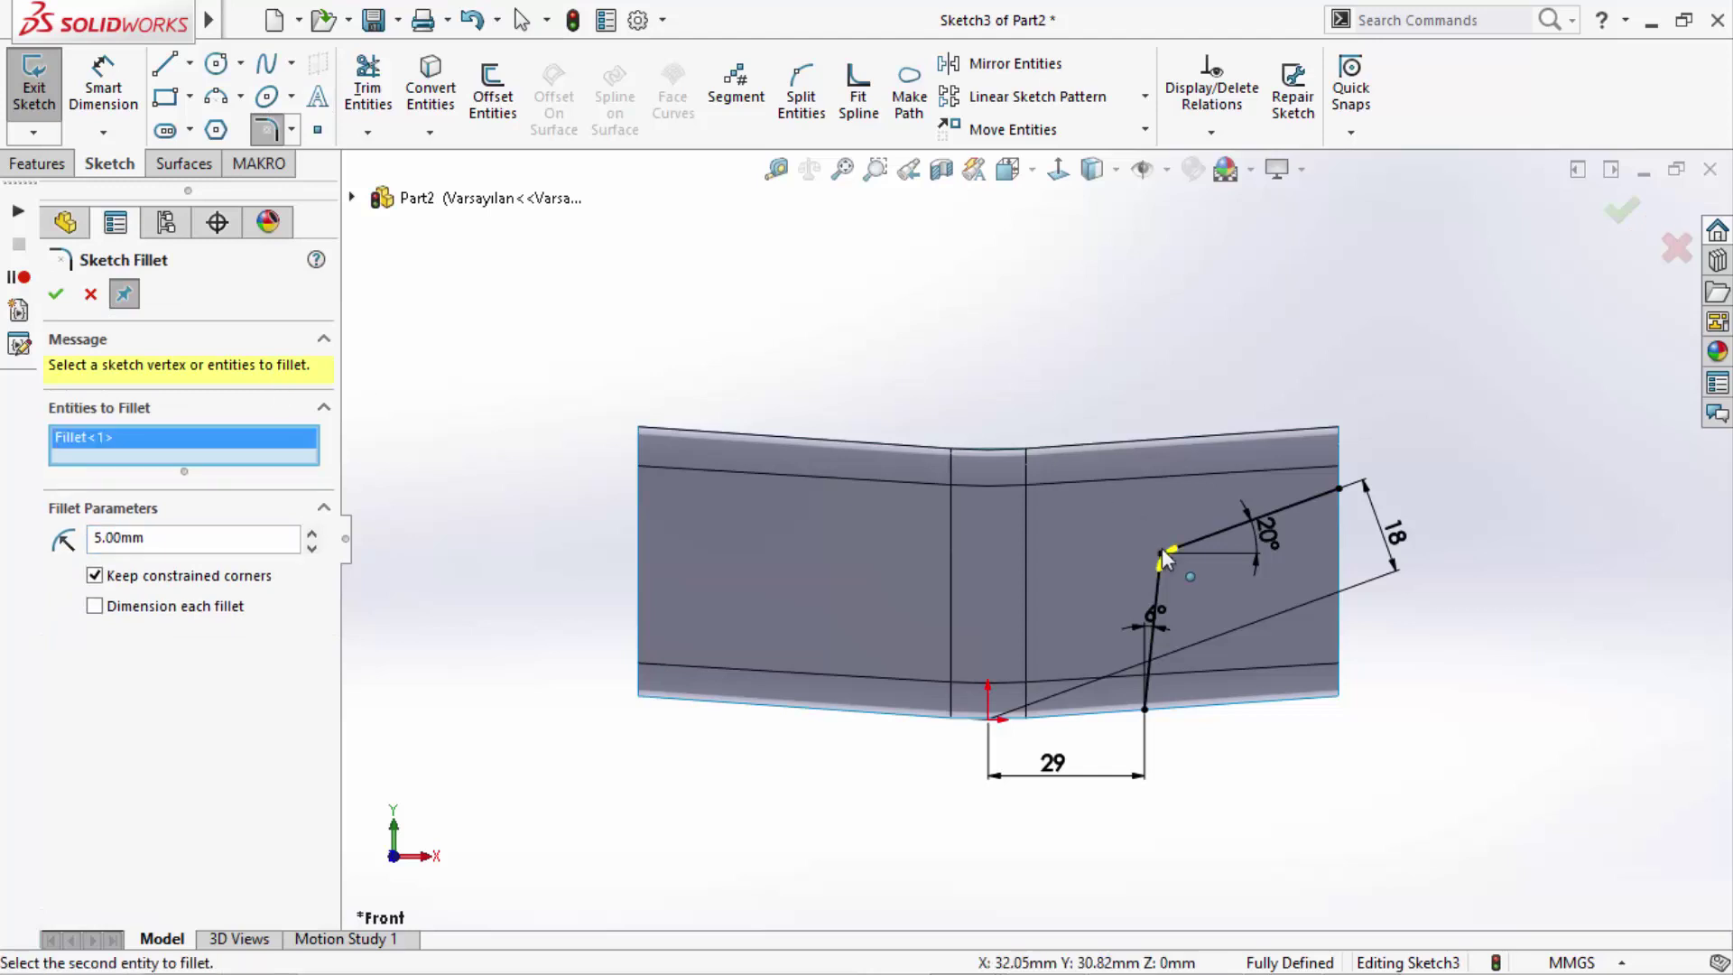
left_click(1616, 216)
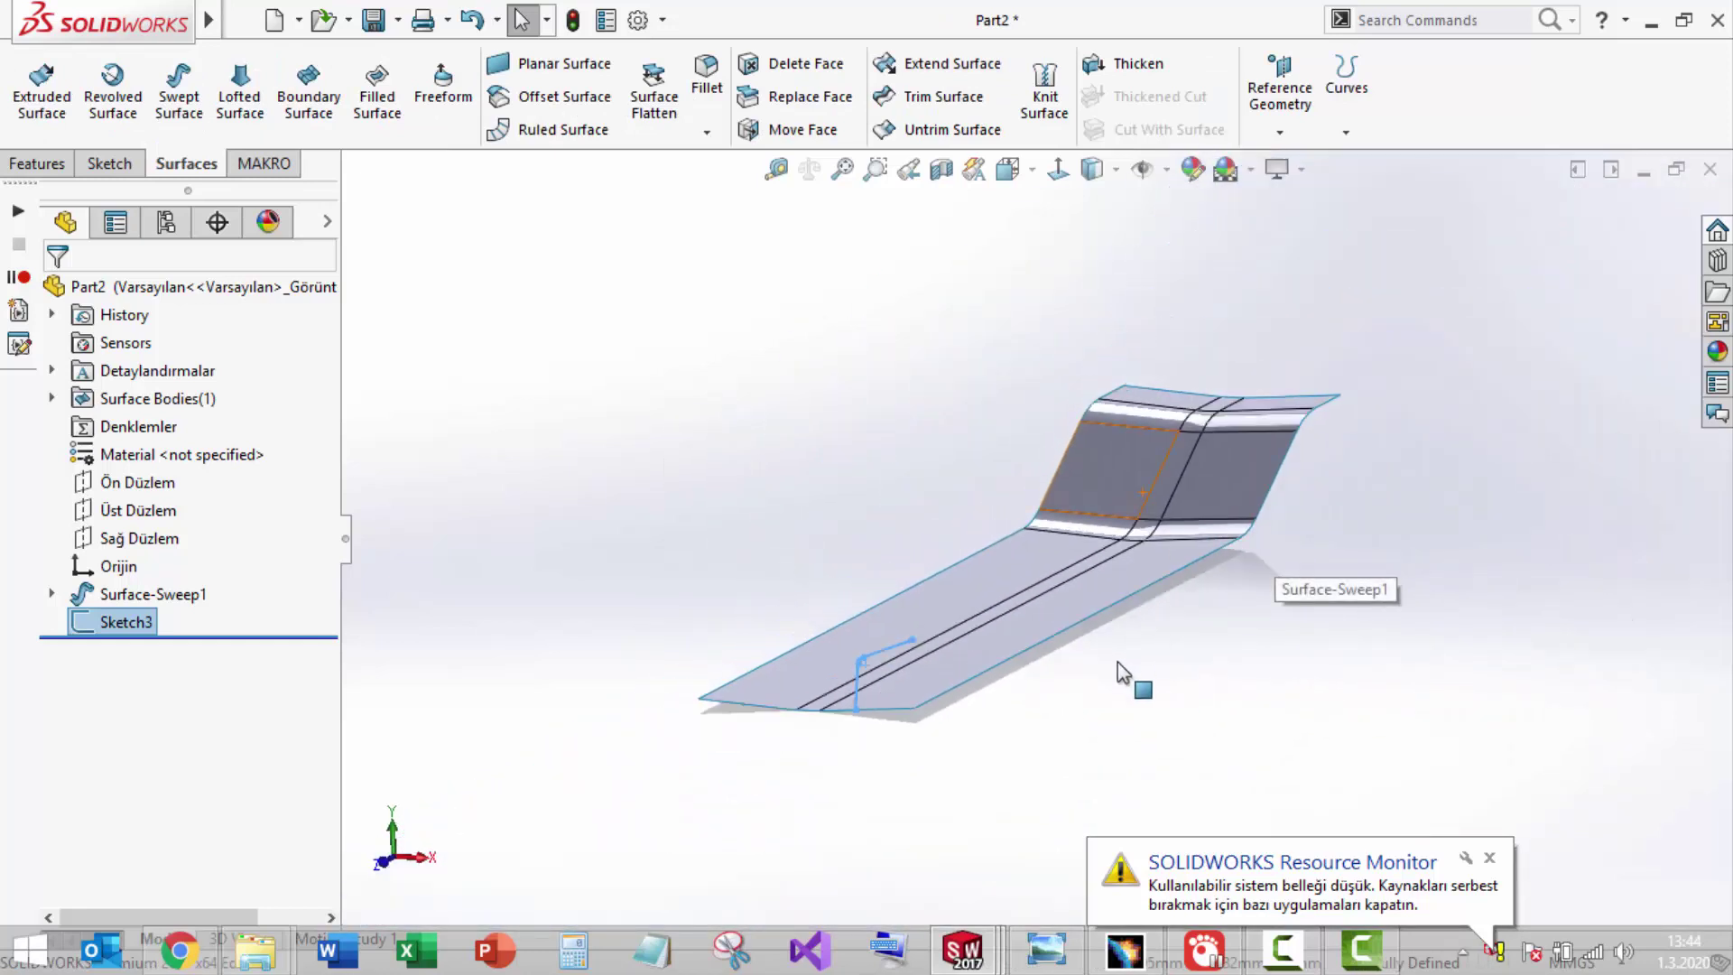
left_click(1489, 858)
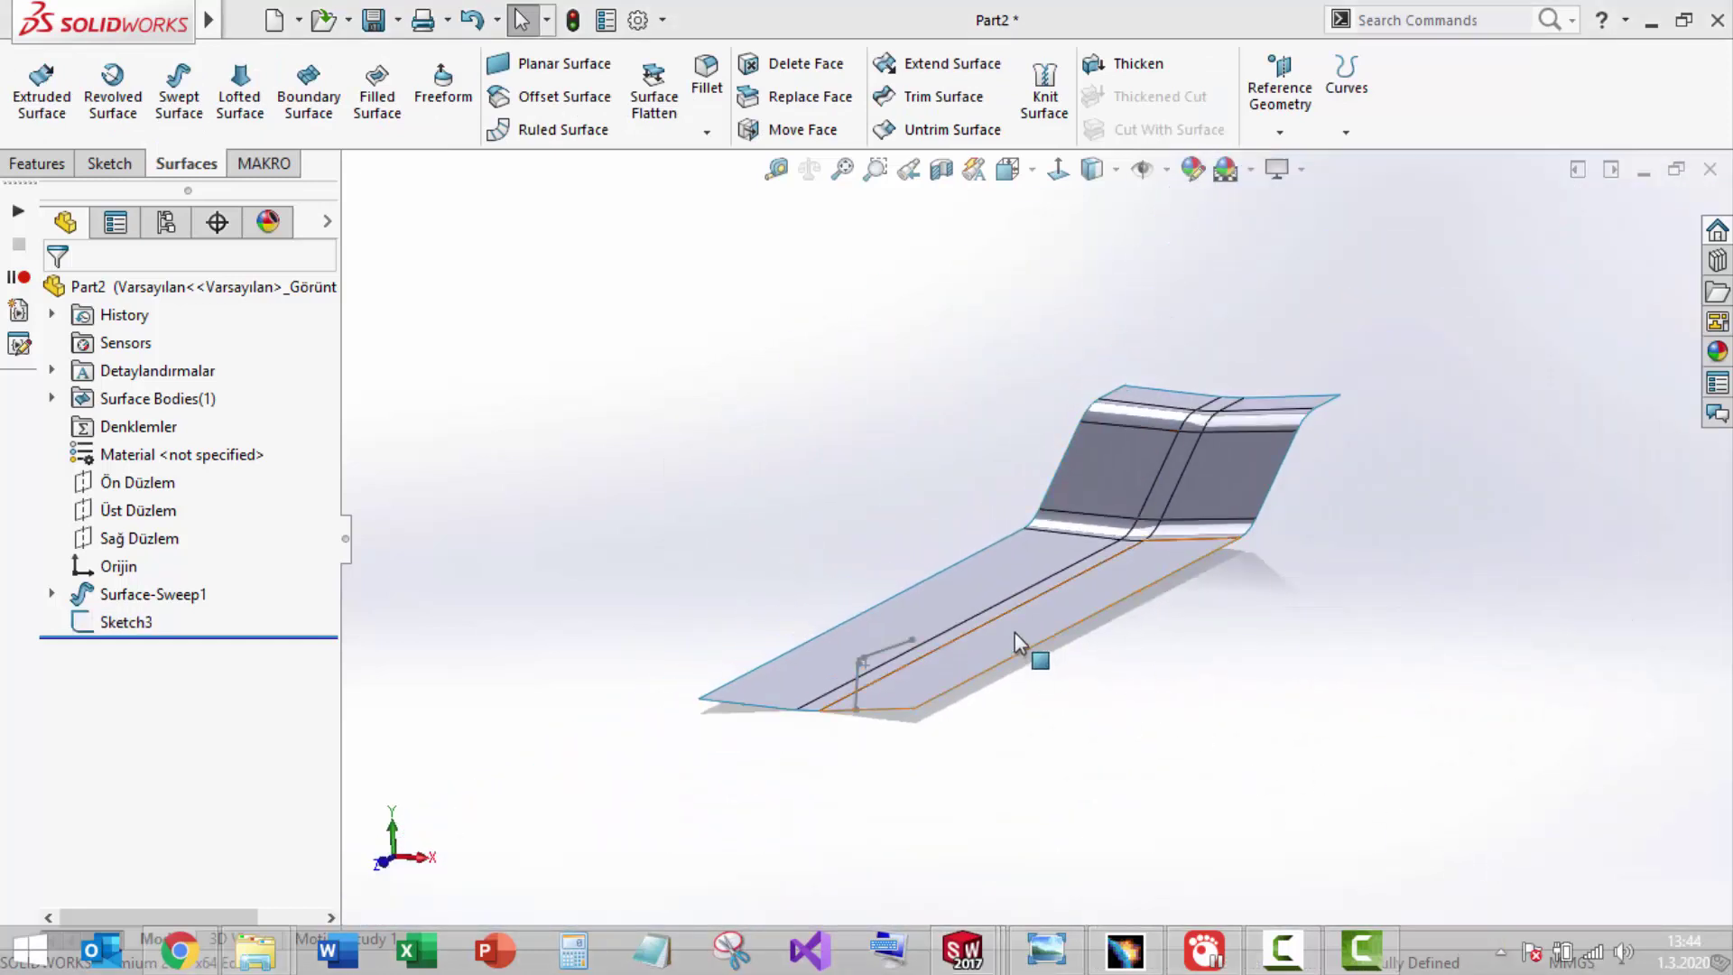
middle_click_drag(1122, 755, 867, 570)
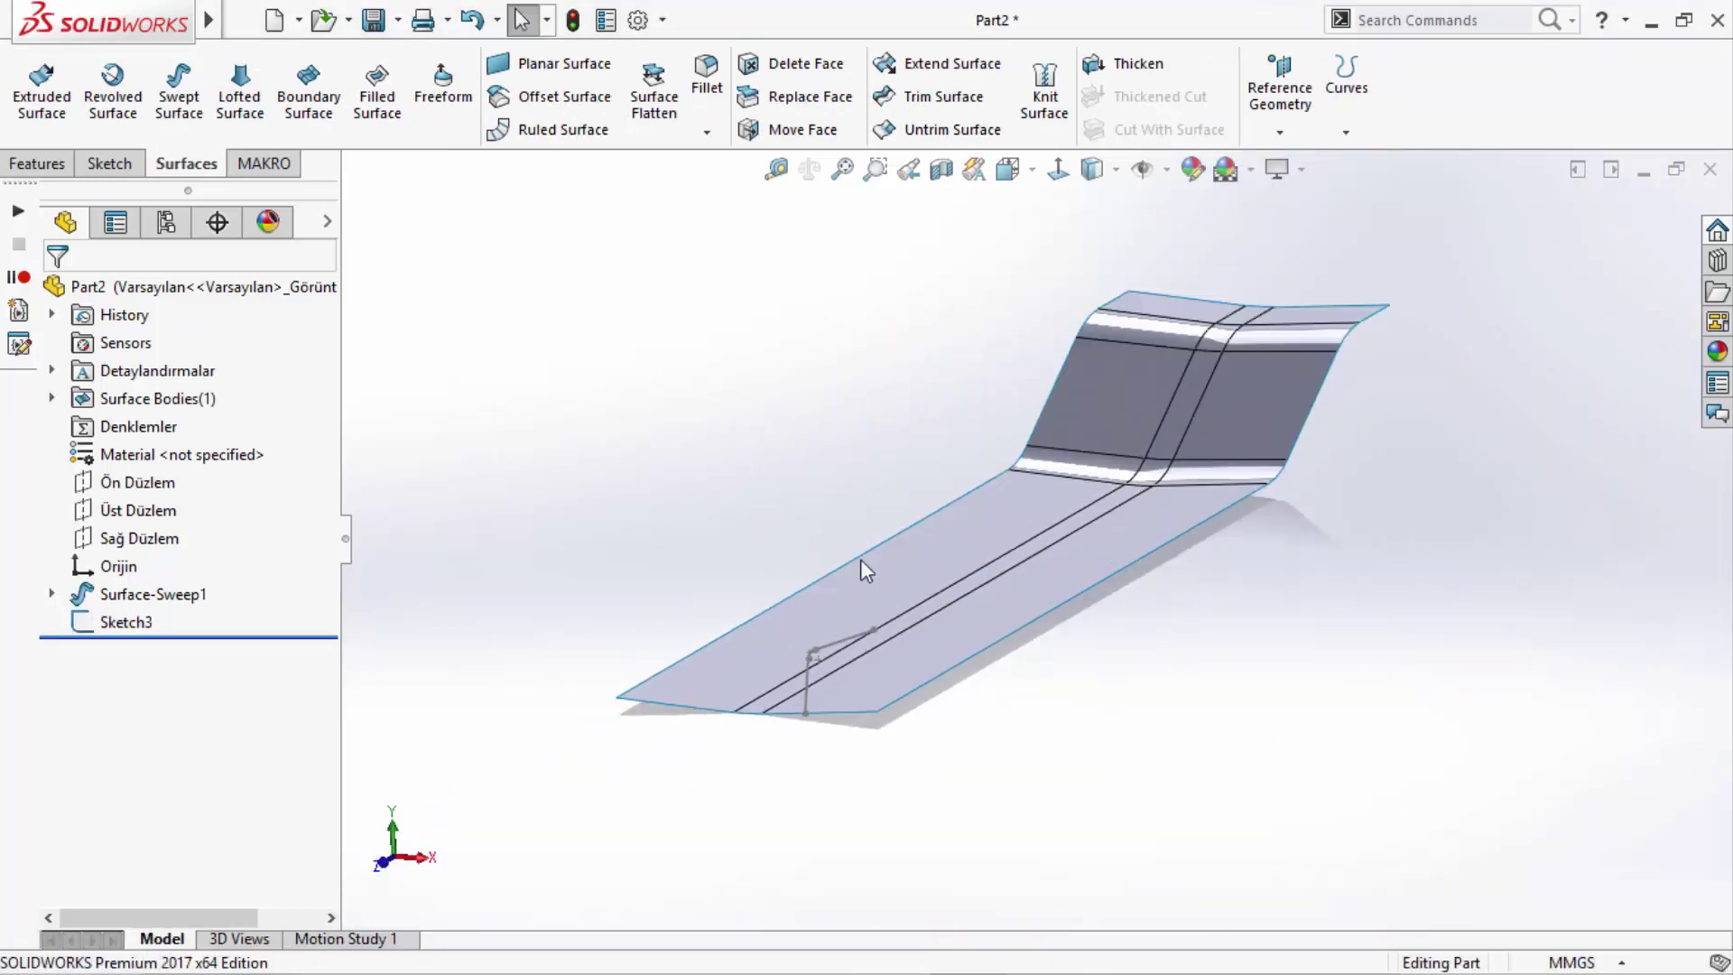
- Extrude the Sketch3 contour as a surface up to the swept surface, creating Surface-Extrude1
left_click(42, 91)
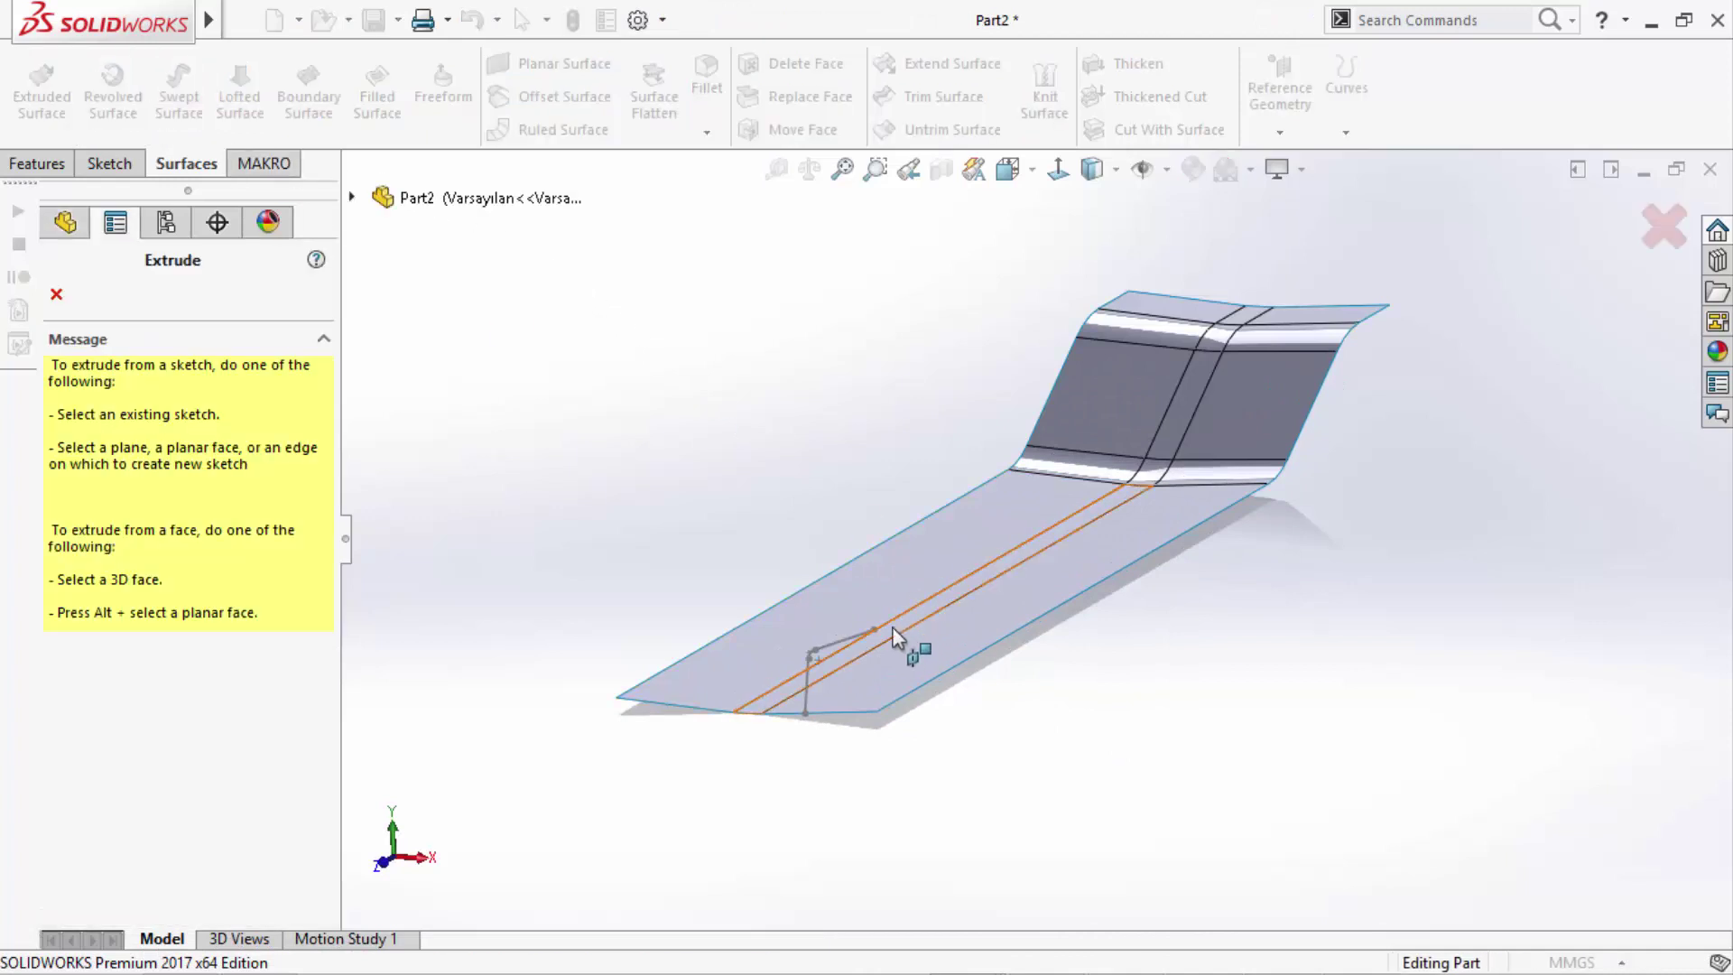
left_click(855, 643)
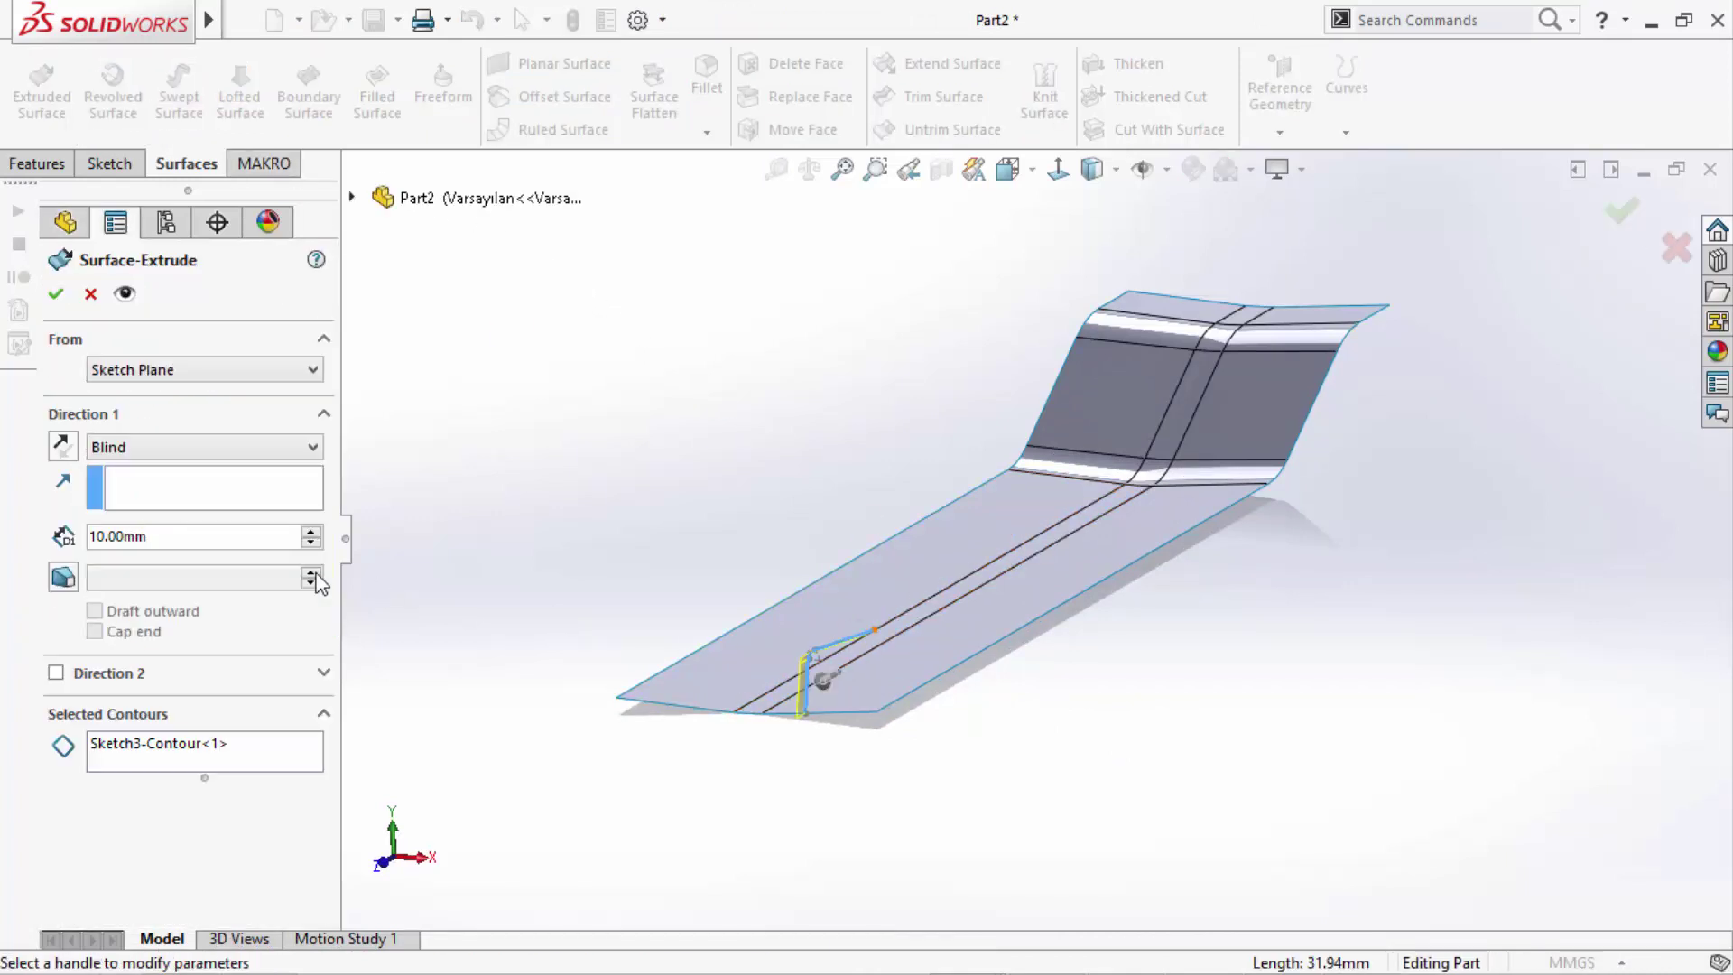
left_click(142, 449)
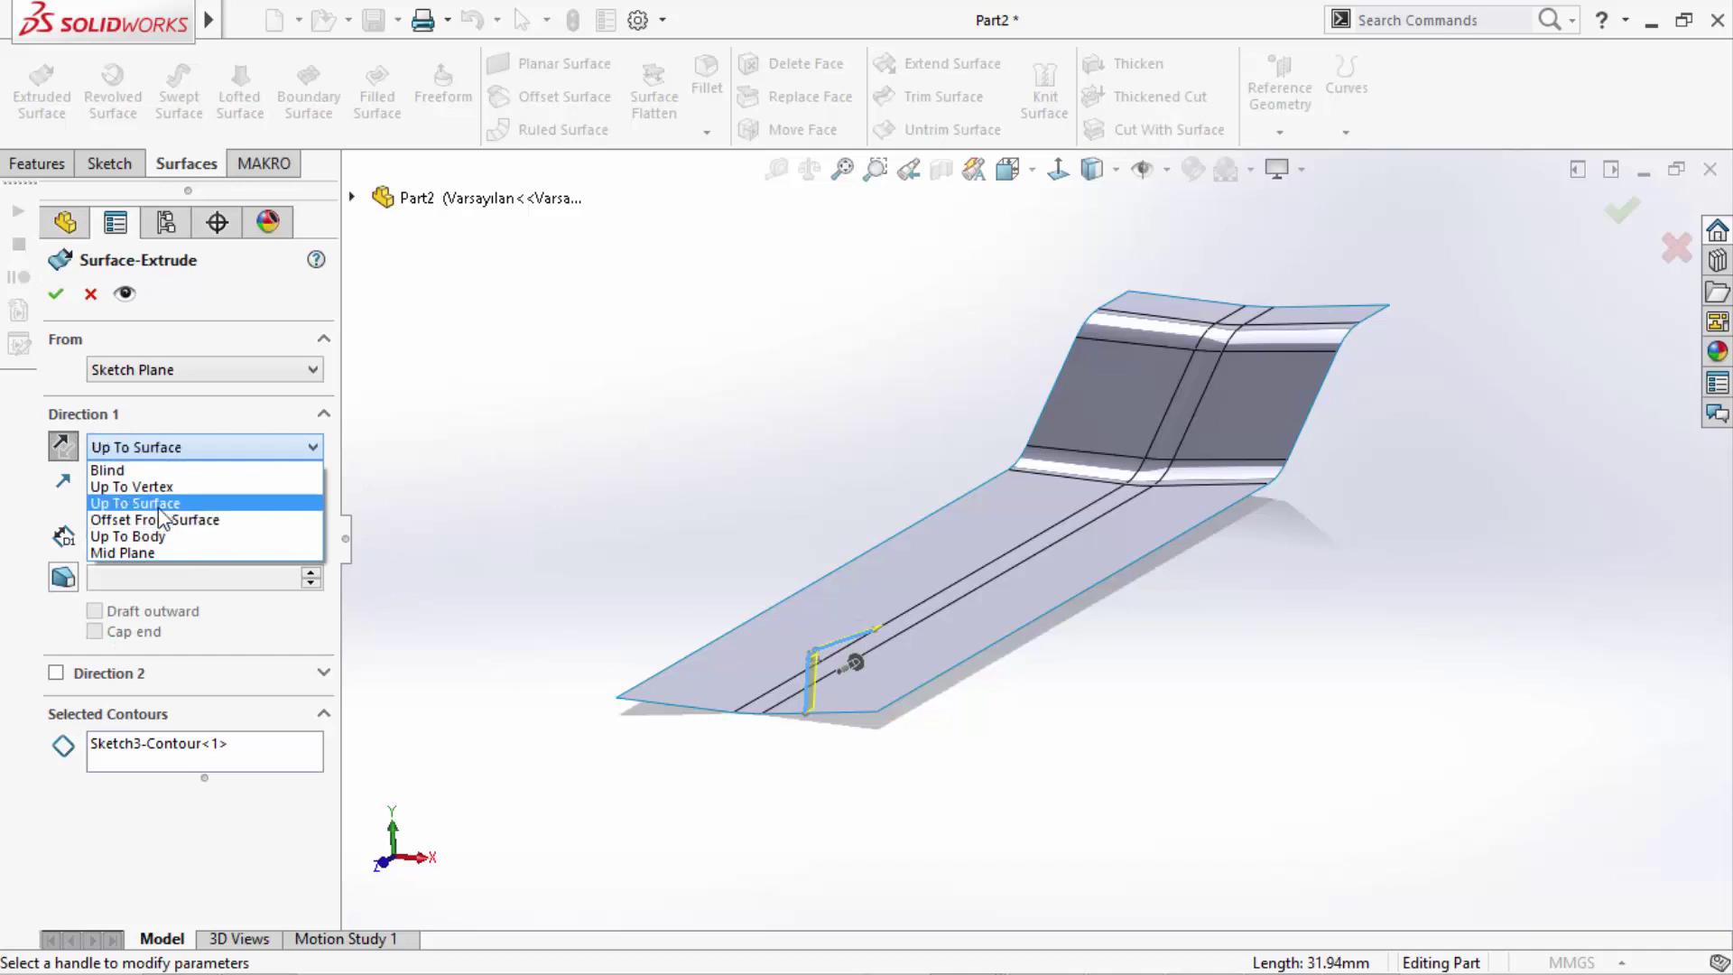
left_click(154, 499)
left_click(1228, 426)
right_click(1227, 426)
middle_click_drag(1304, 491, 1437, 591)
mouse_move(1164, 344)
middle_mouse_down()
mouse_move(1210, 426)
mouse_move(1153, 383)
middle_mouse_up()
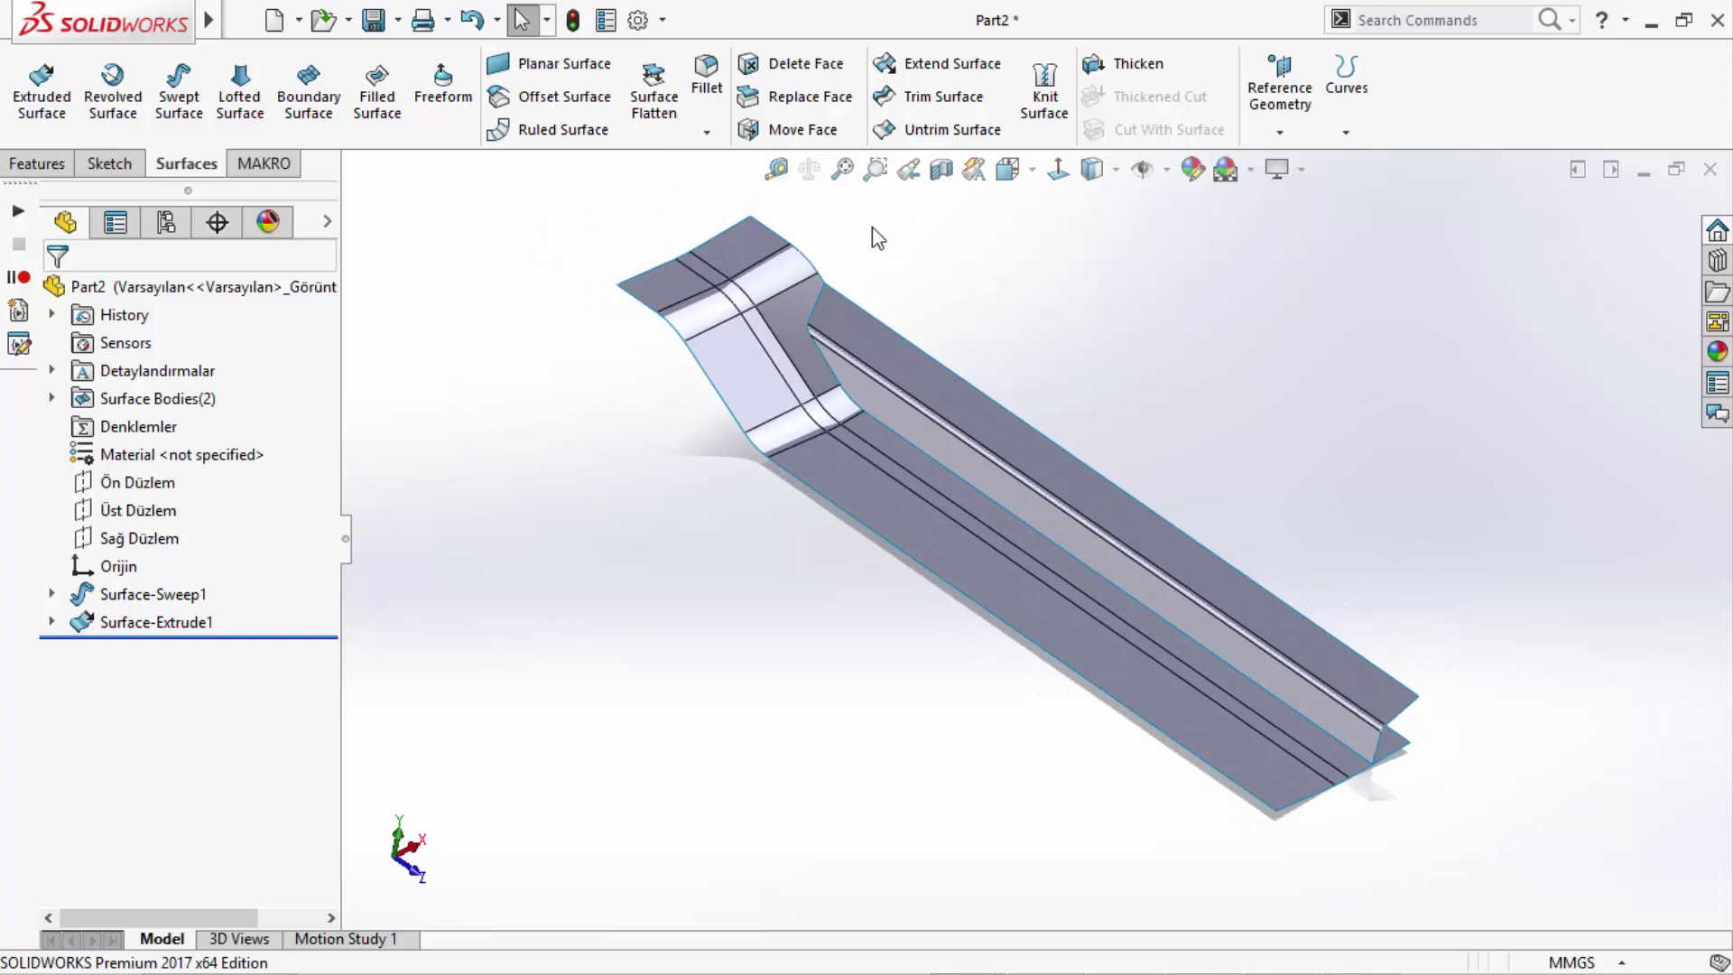
- On the top plane Üst Düzlem, draw a centrepoint straight slot centred at the origin
left_click(156, 472)
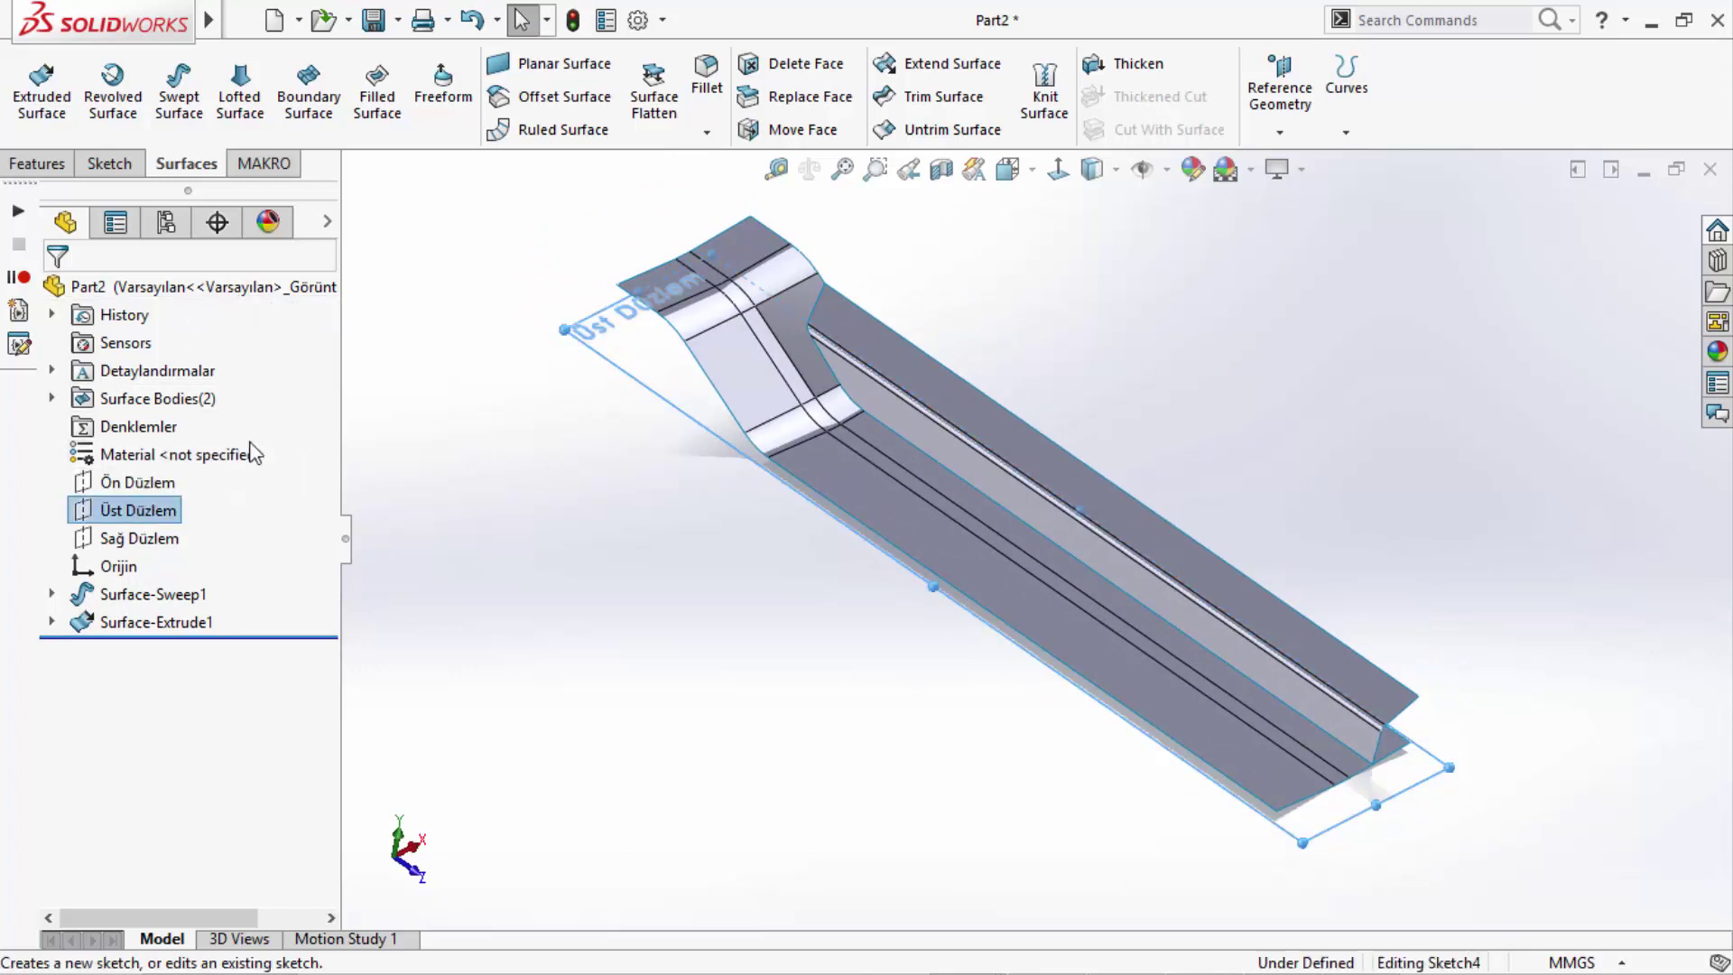
left_click(1058, 169)
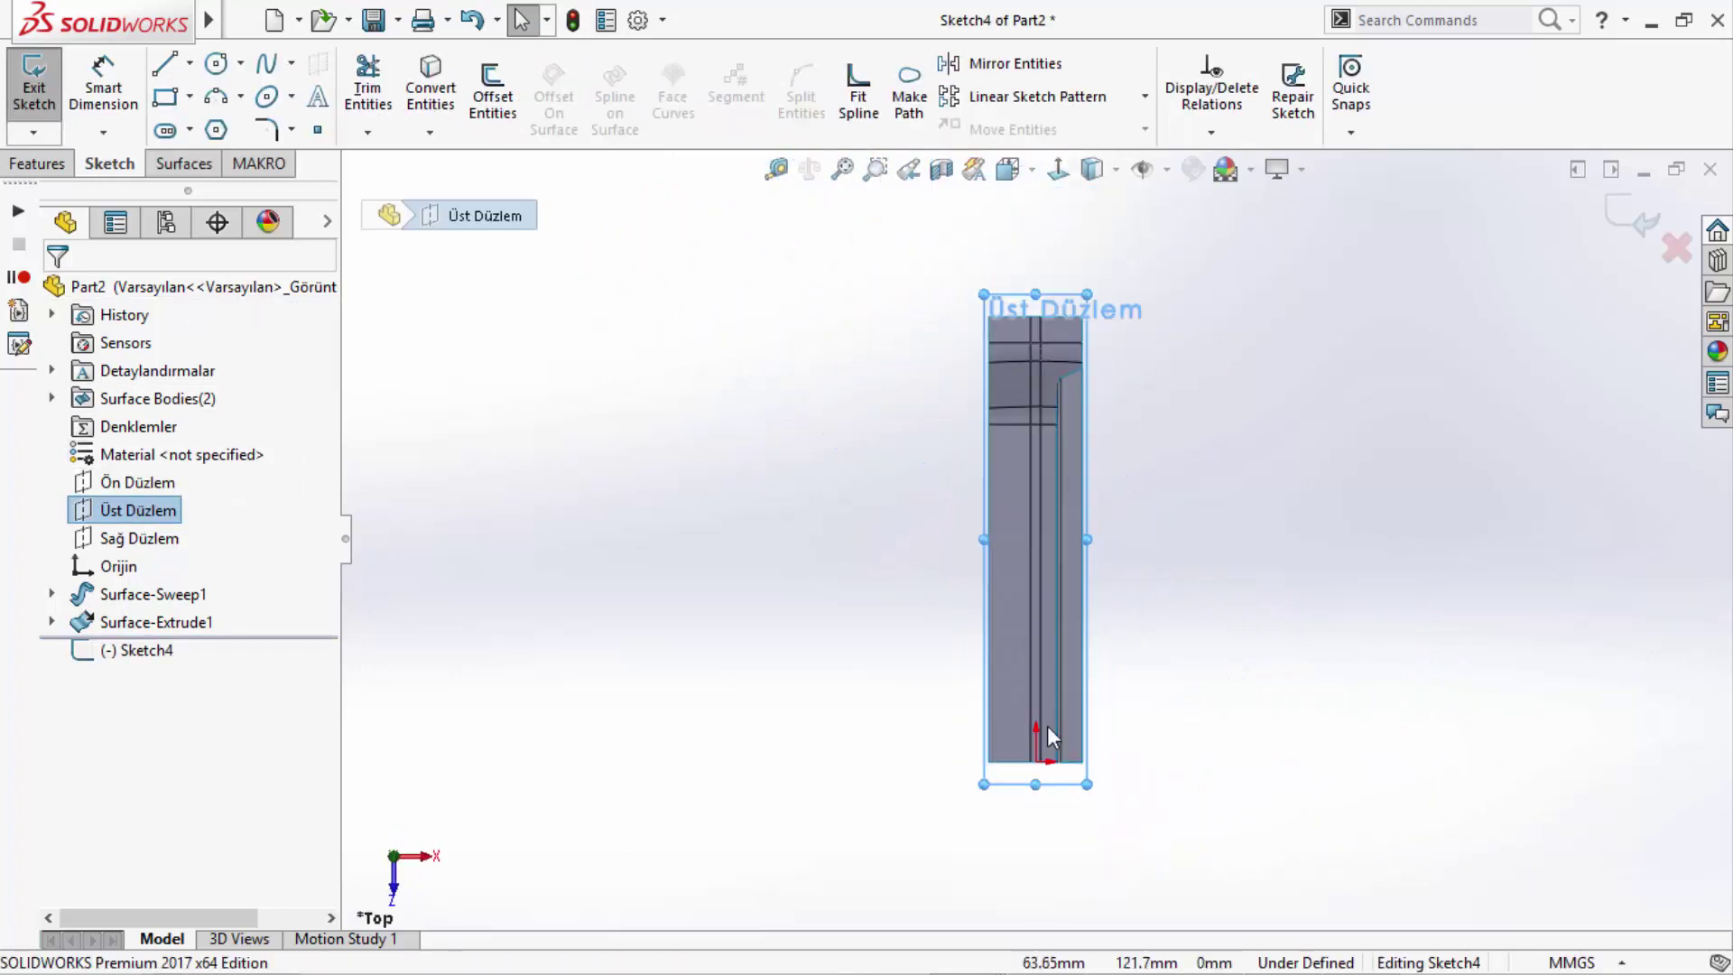
scroll(1040, 735, "down", 5)
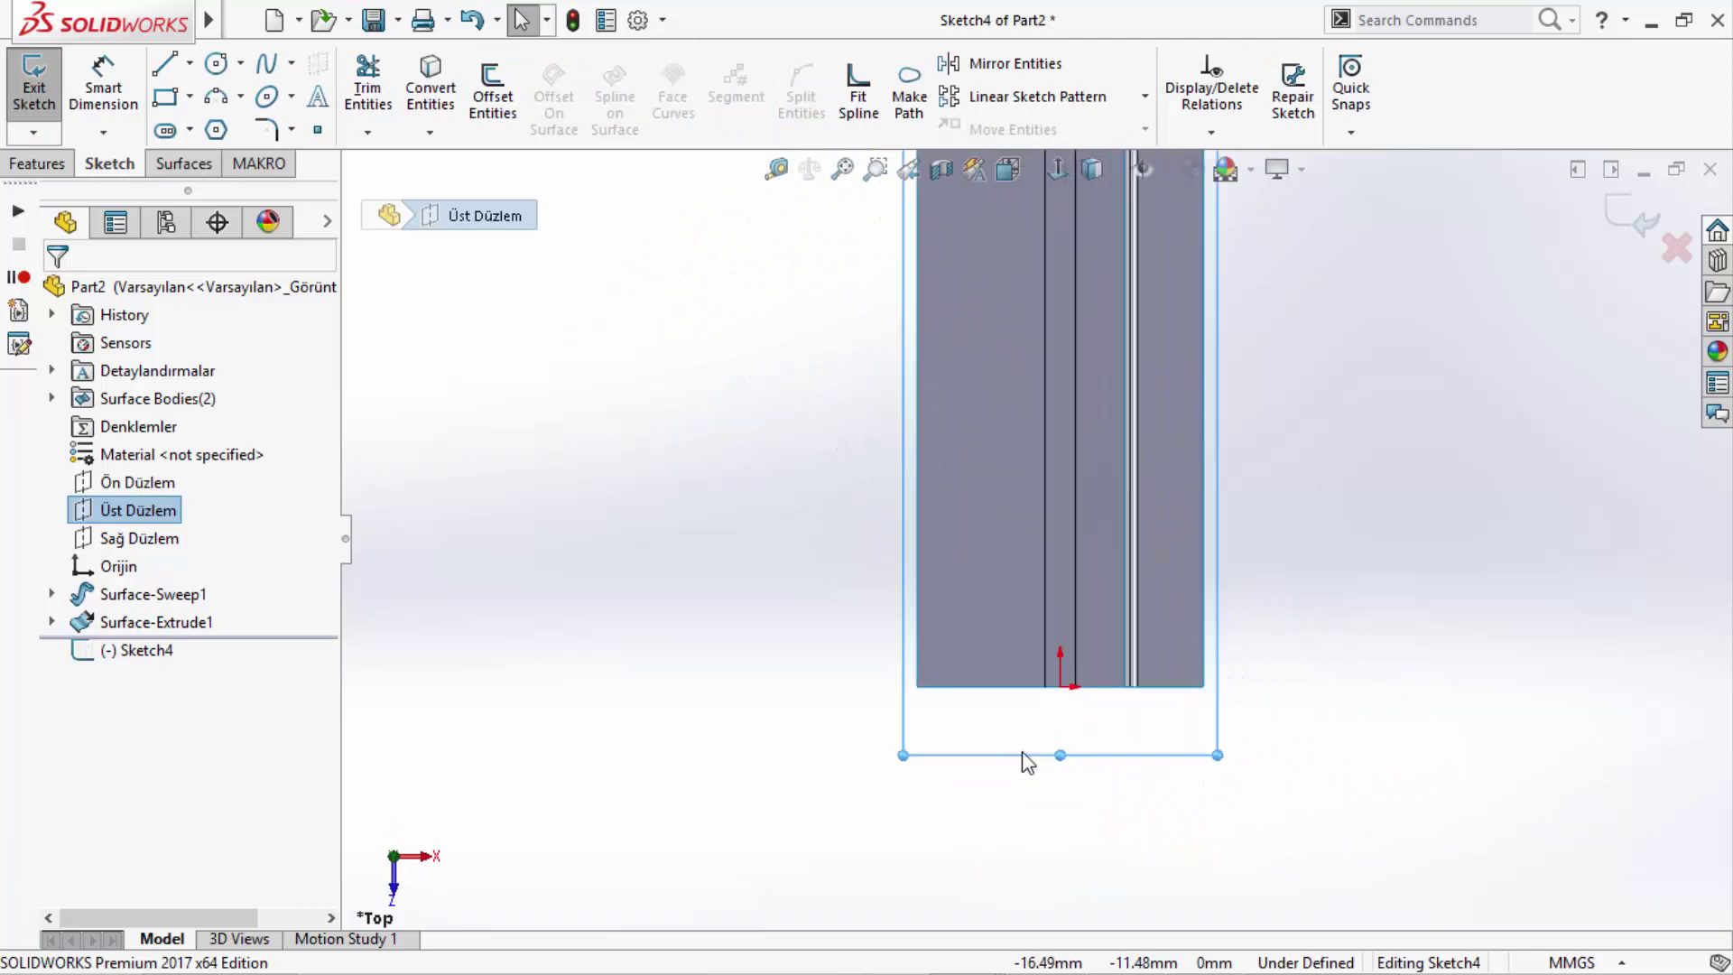
left_click(164, 131)
left_click(1069, 665)
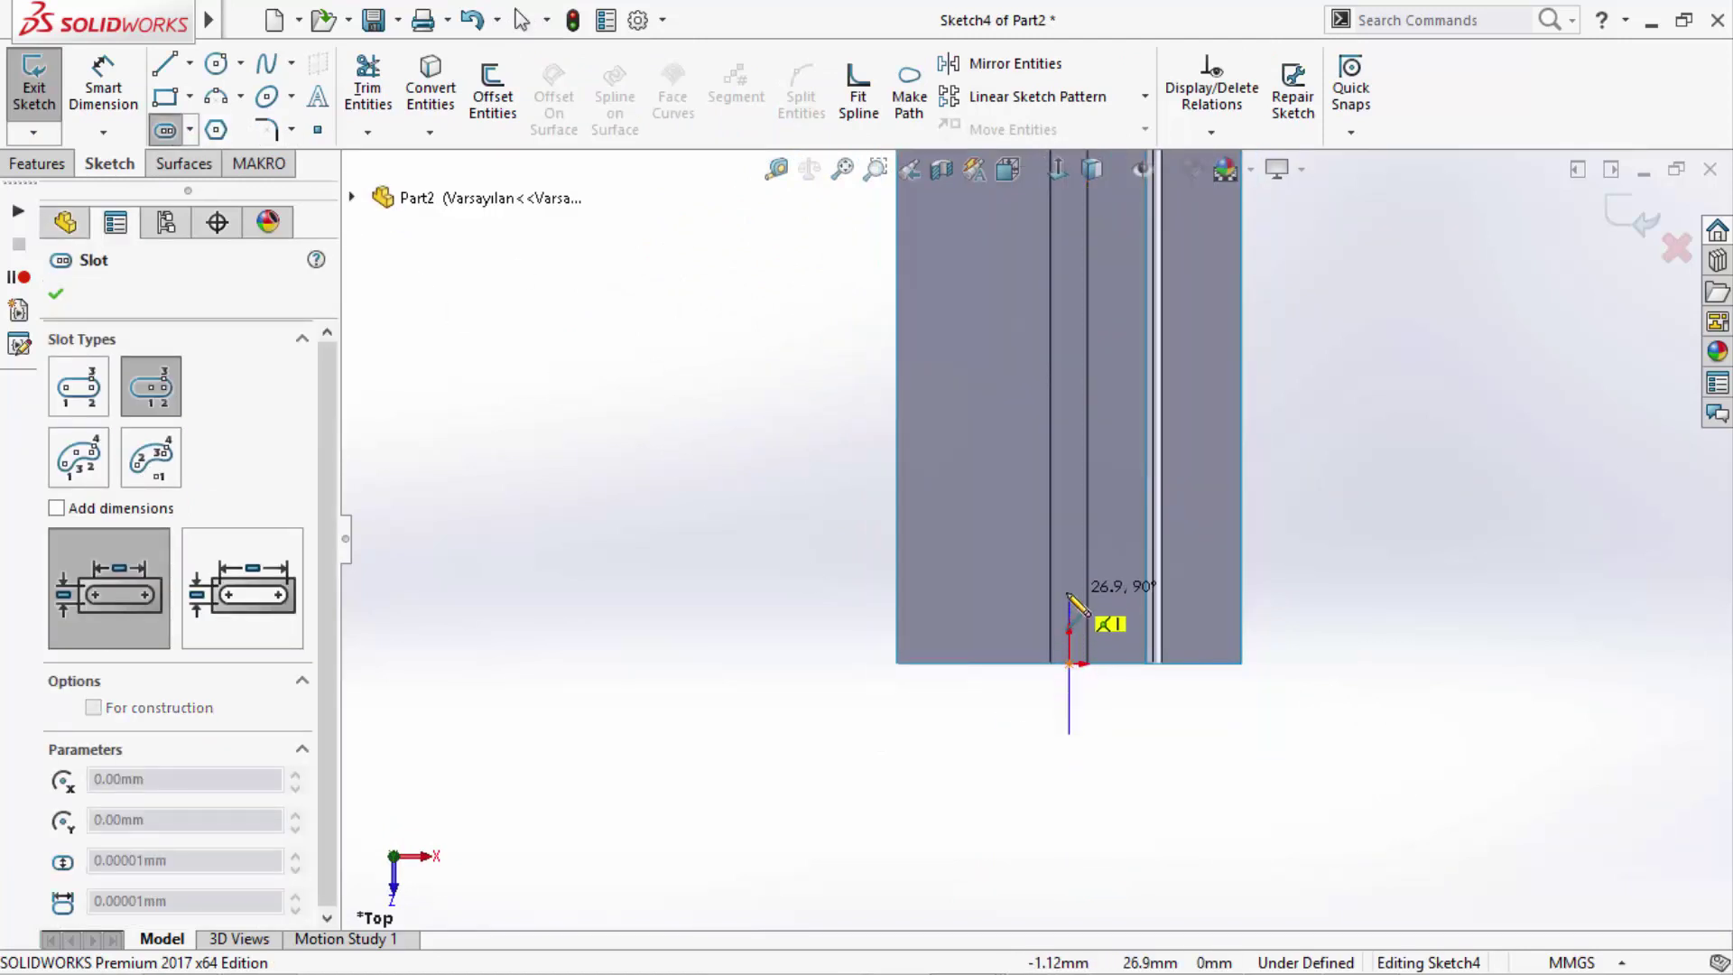
left_click(1068, 591)
left_click(1112, 635)
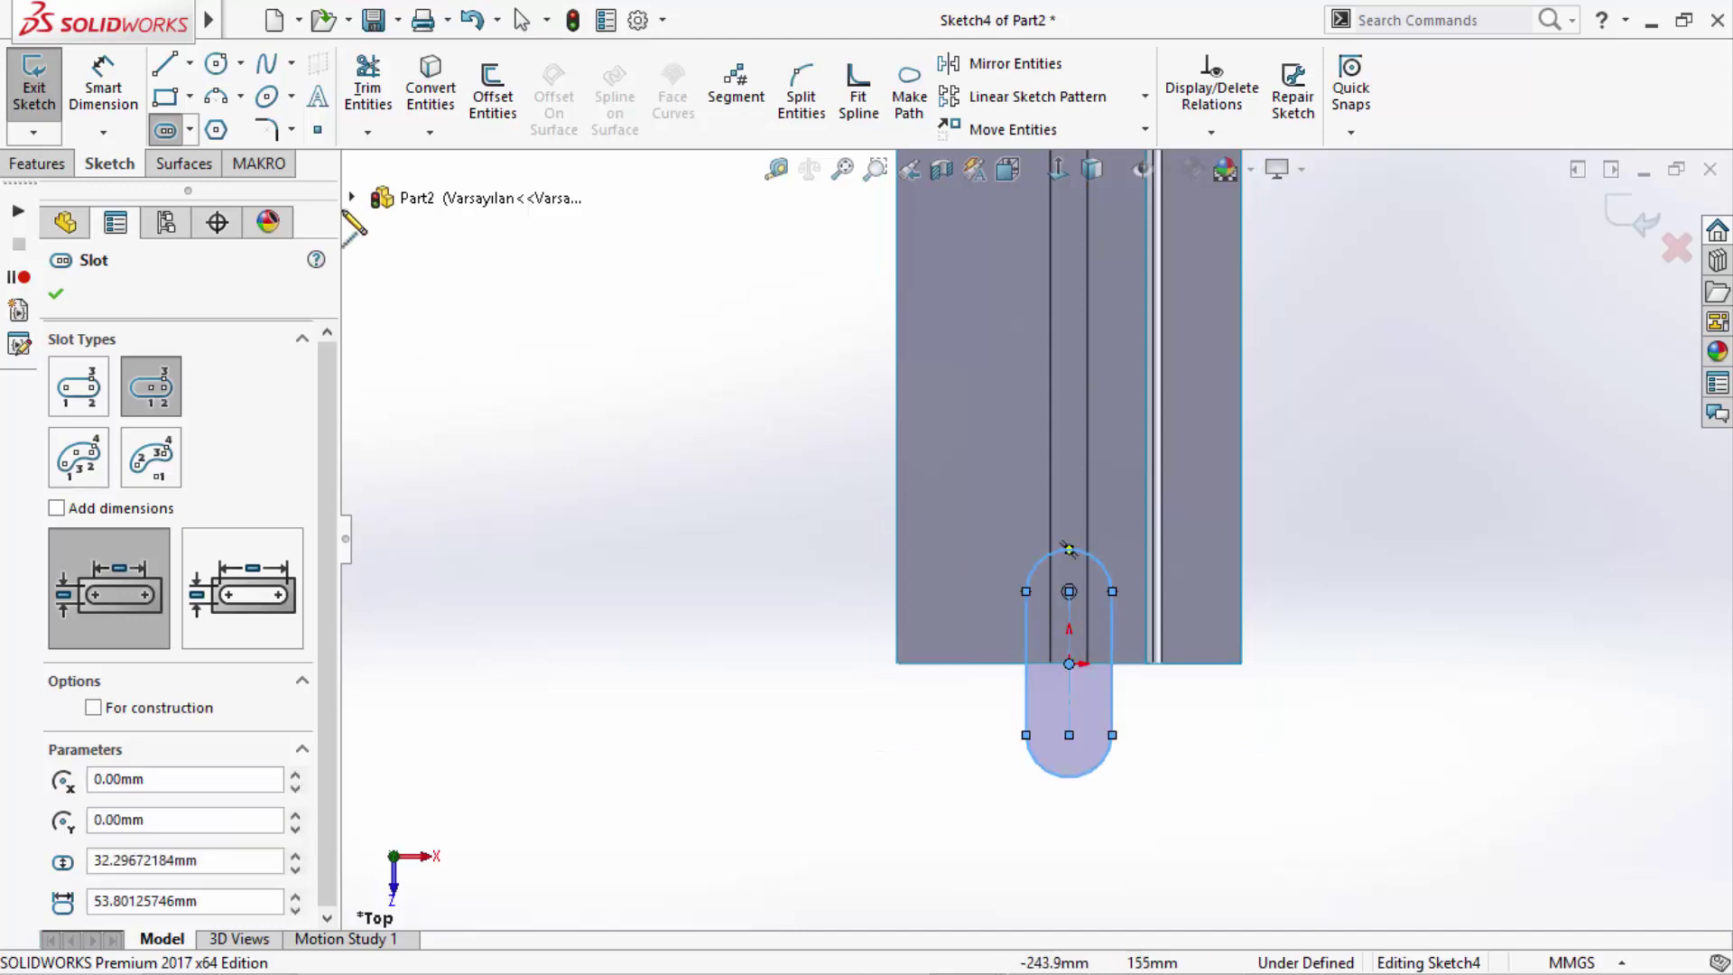
- Dimension the slot 40 mm long with R12.5 ends and exit the sketch
left_click(116, 108)
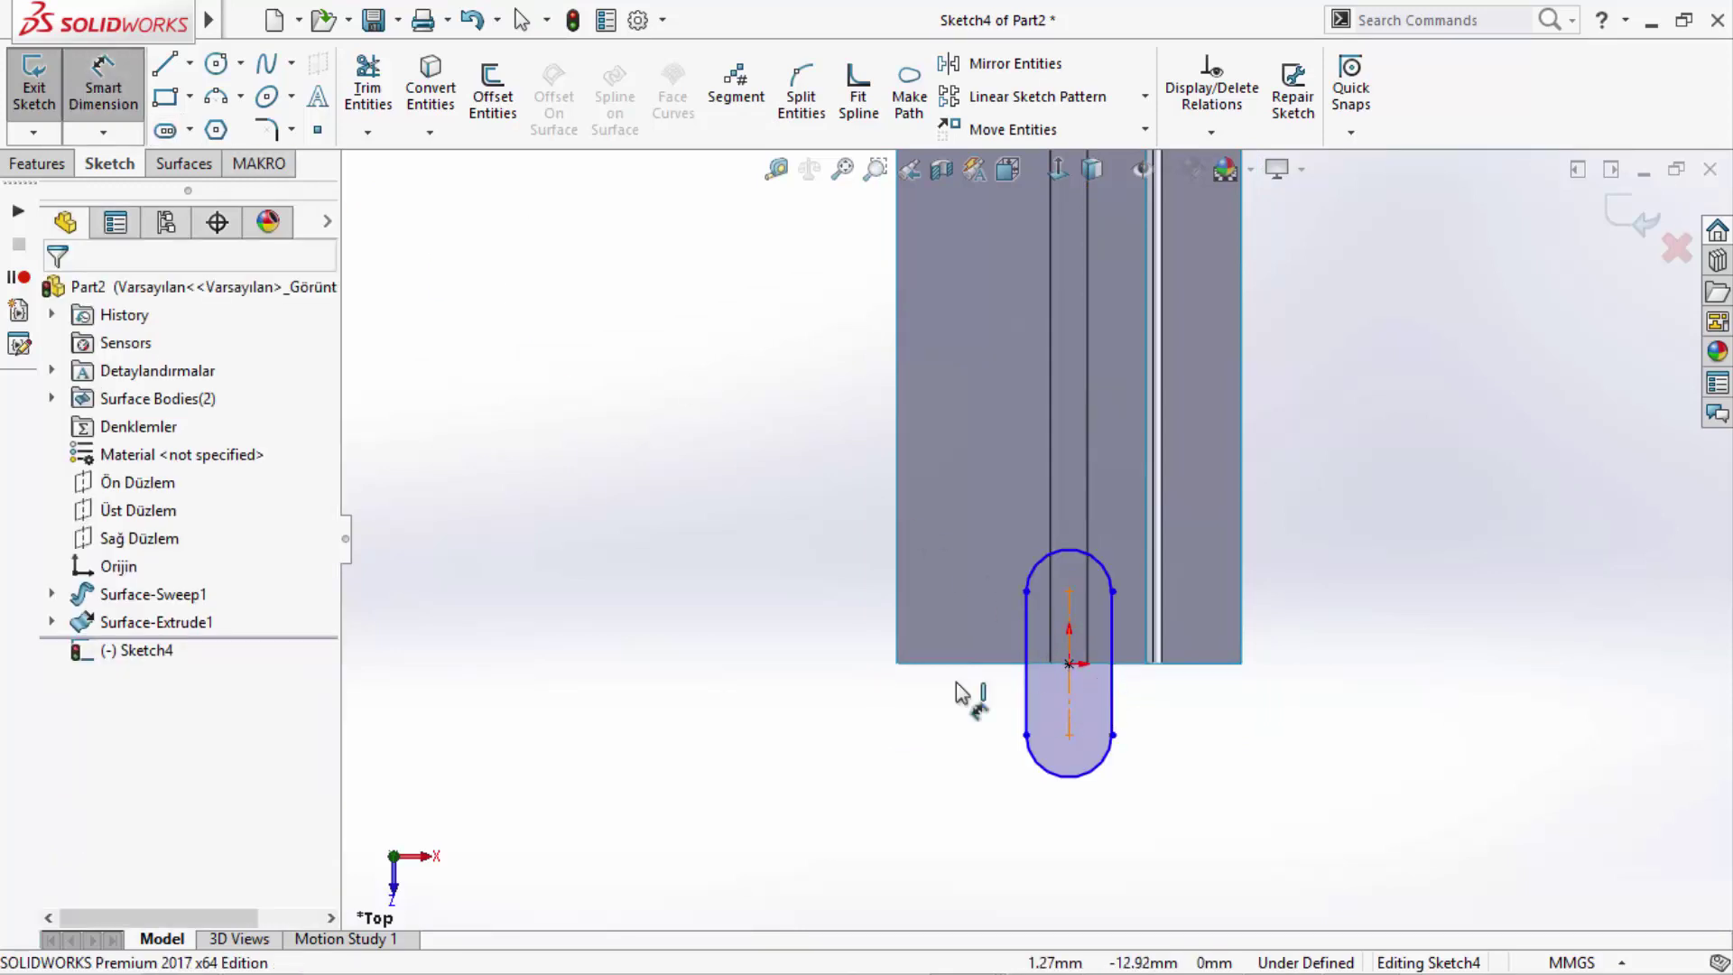
left_click(1068, 699)
left_click(762, 658)
type("40")
key("Return")
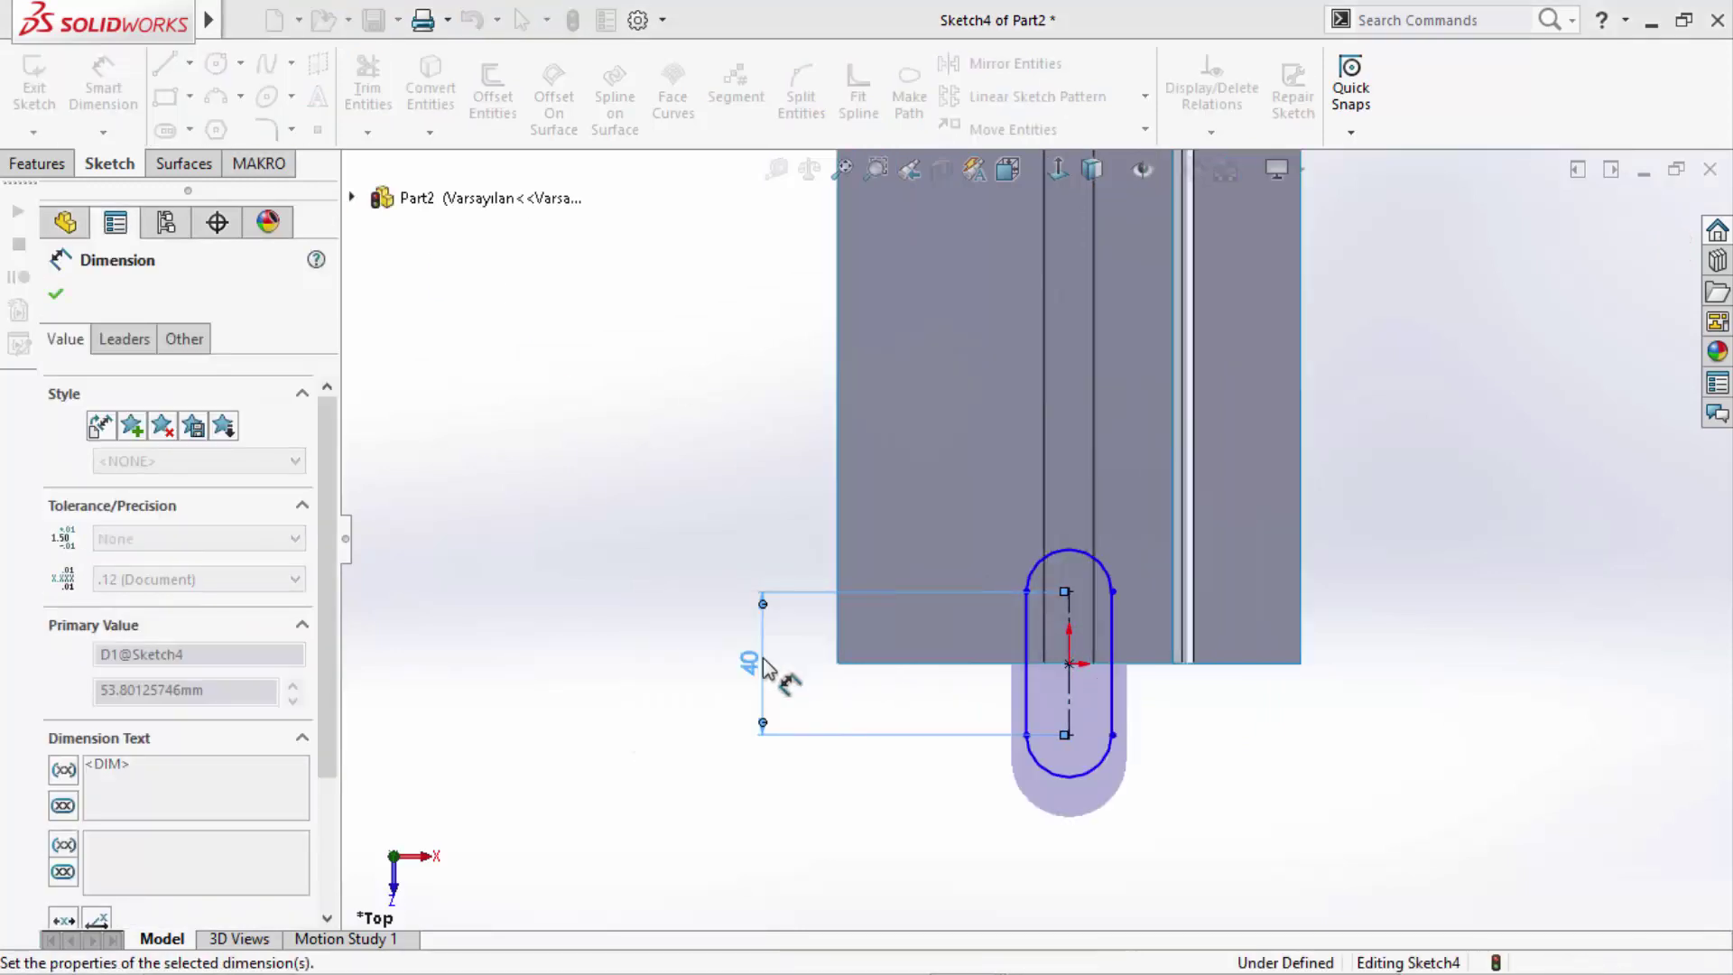
left_click(1098, 778)
left_click(1123, 812)
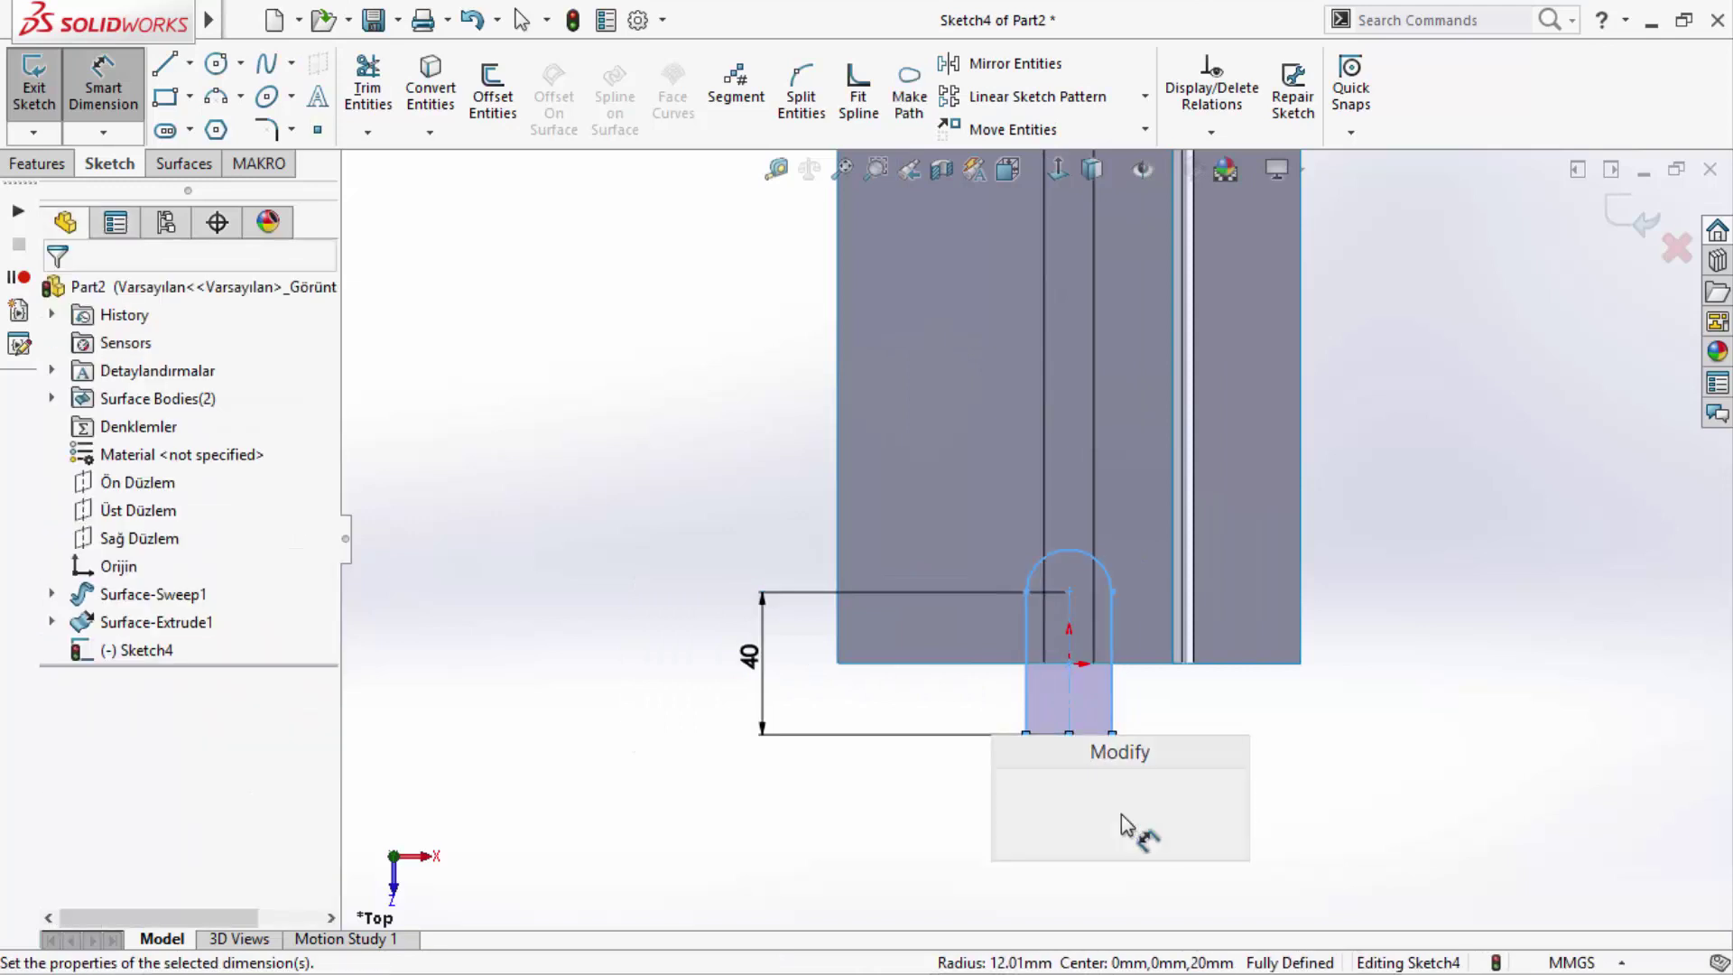
type("12,5")
key("Return")
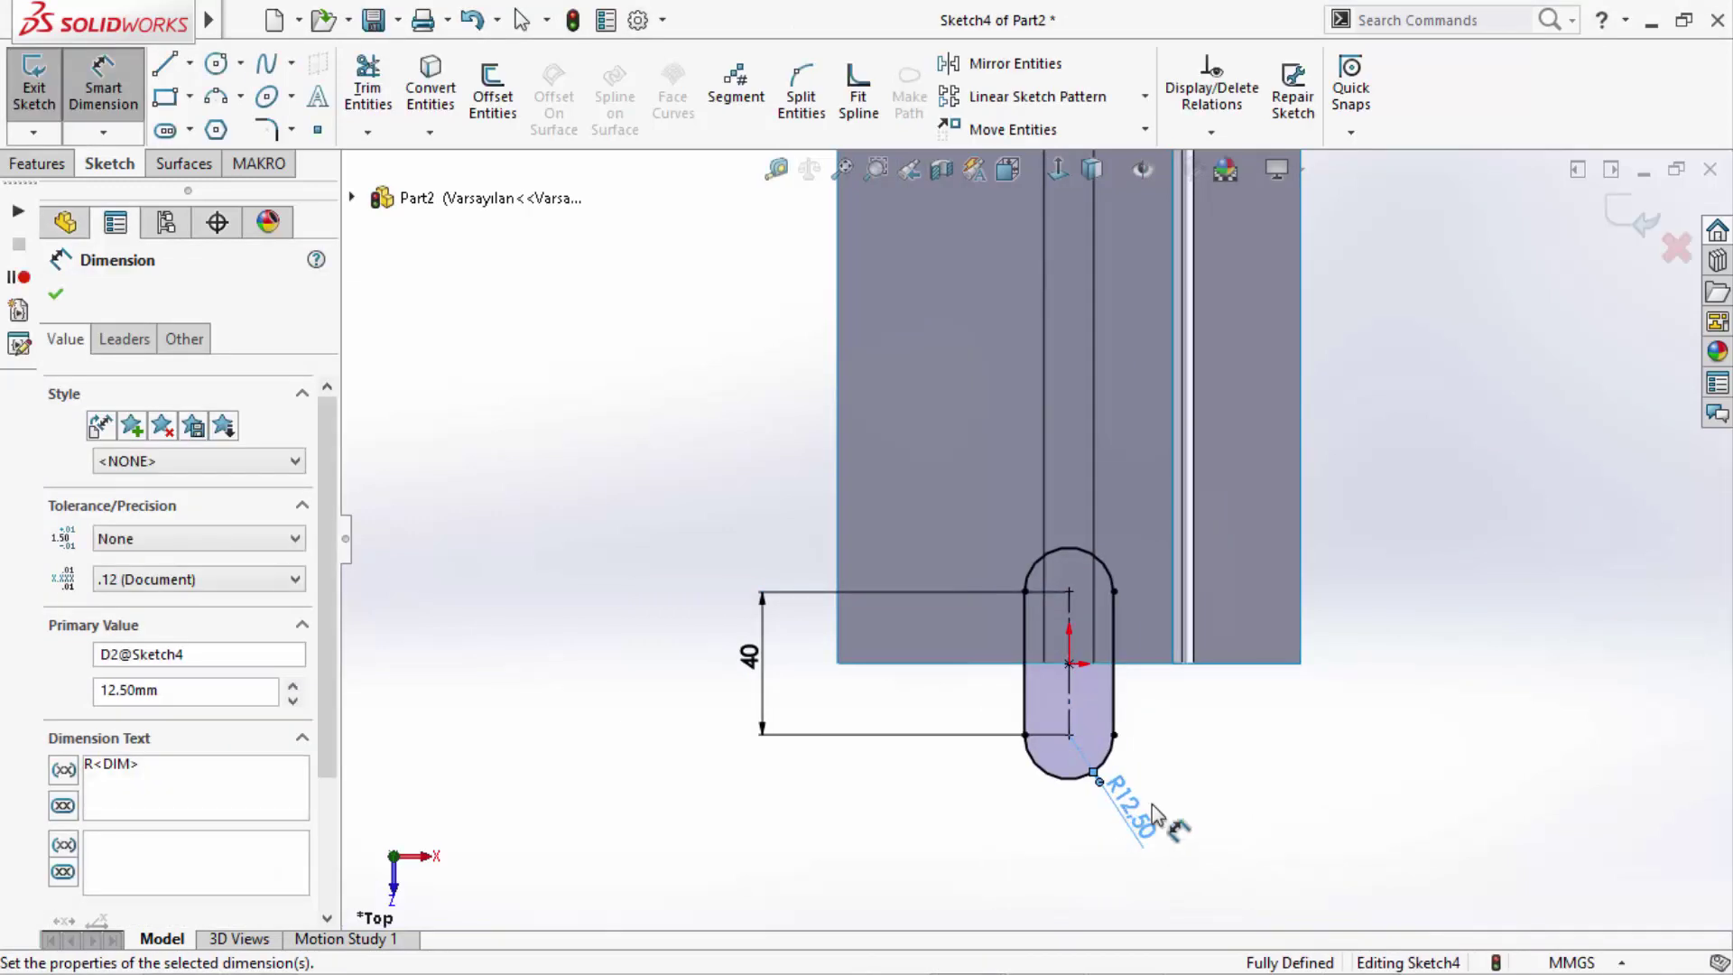
key("Escape")
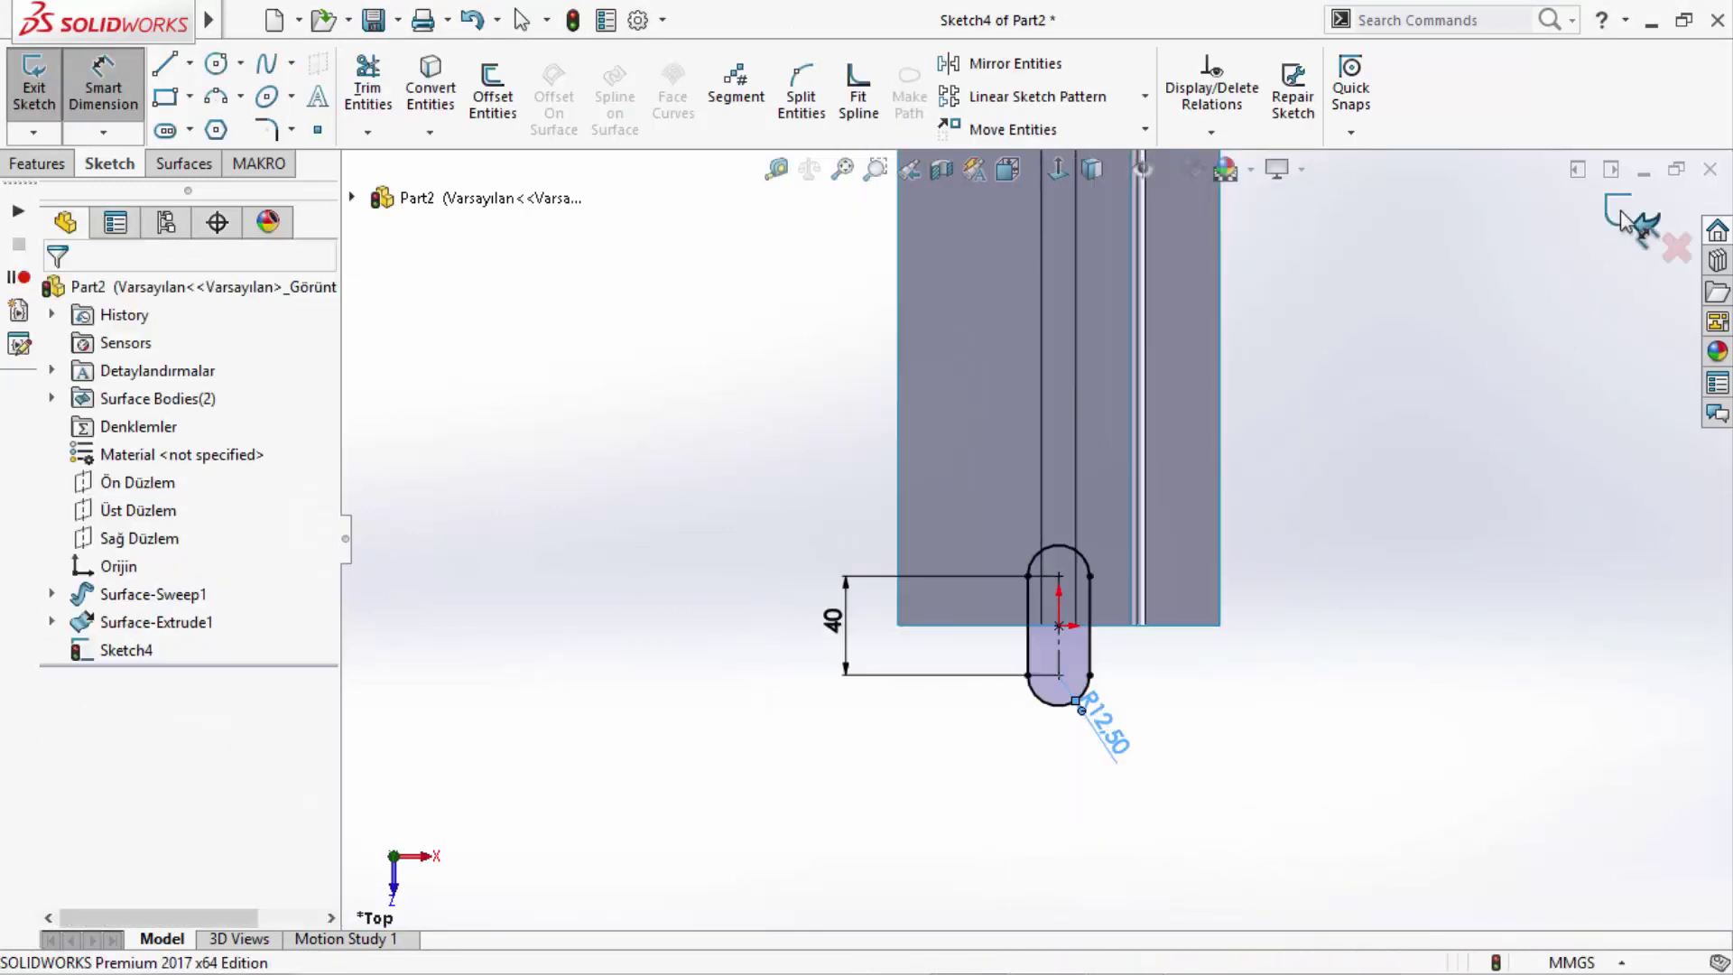
left_click(1622, 218)
mouse_move(1259, 534)
middle_mouse_down()
mouse_move(1352, 395)
mouse_move(1334, 517)
middle_mouse_up()
- Extrude the slot sketch as a mid-plane 10 mm surface, Surface-Extrude2
scroll(929, 519, "down", 2)
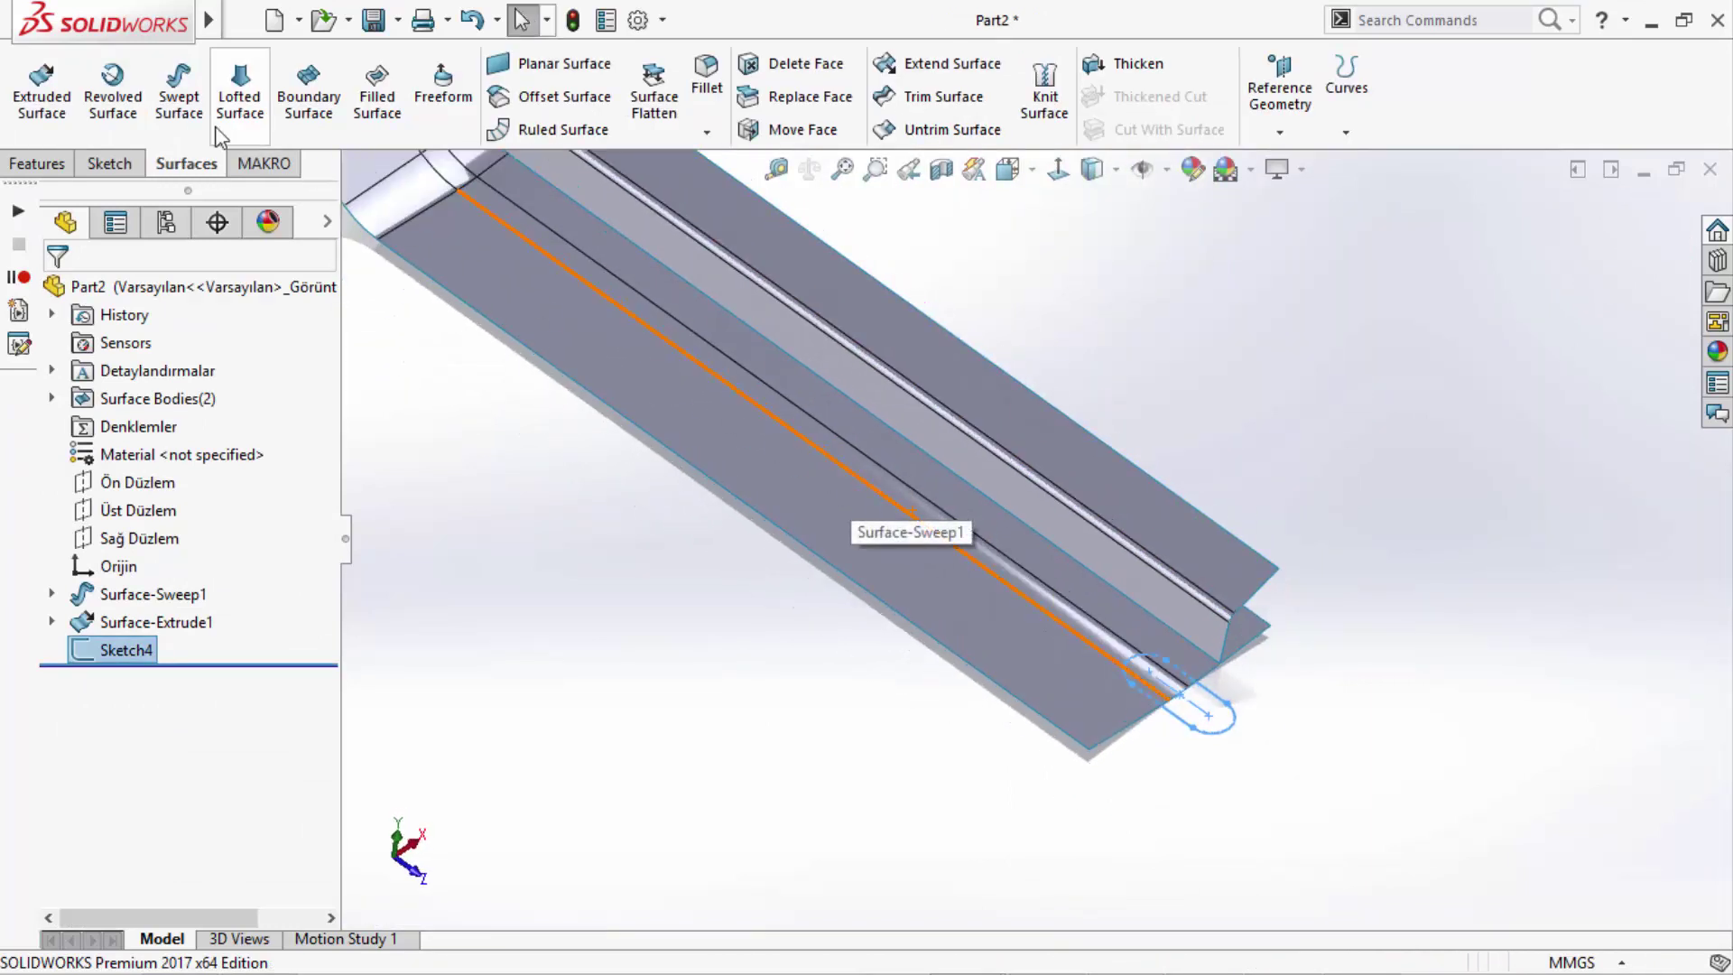
left_click(42, 90)
left_click(207, 444)
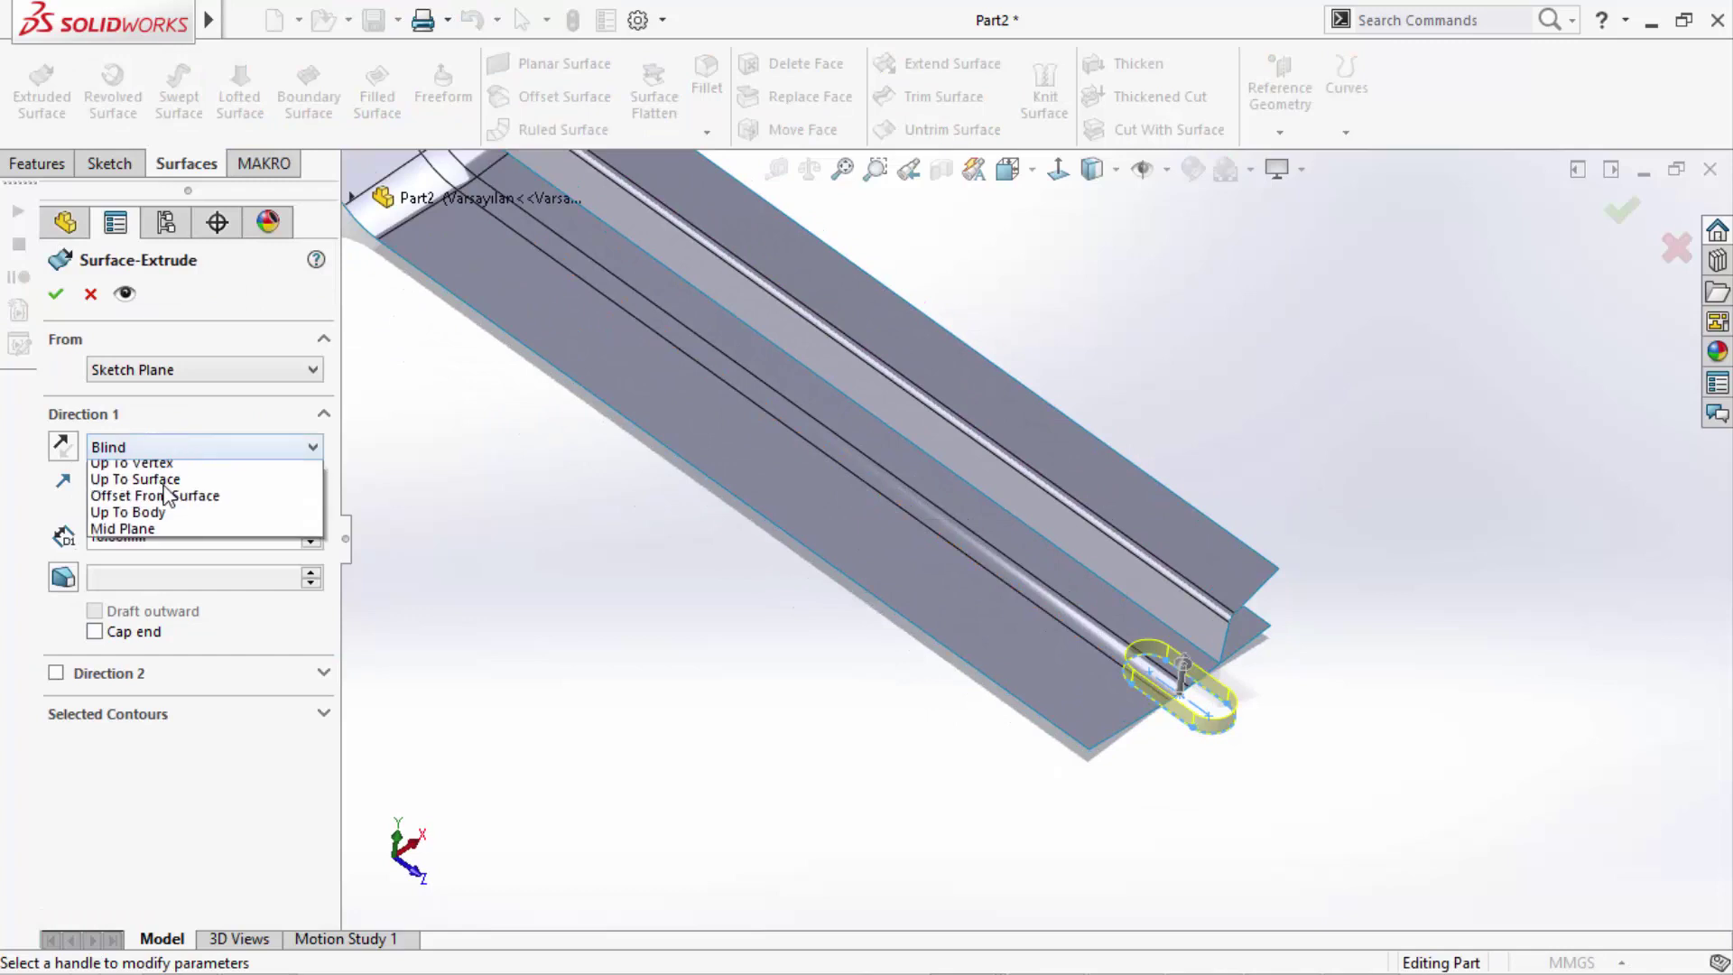
left_click(136, 548)
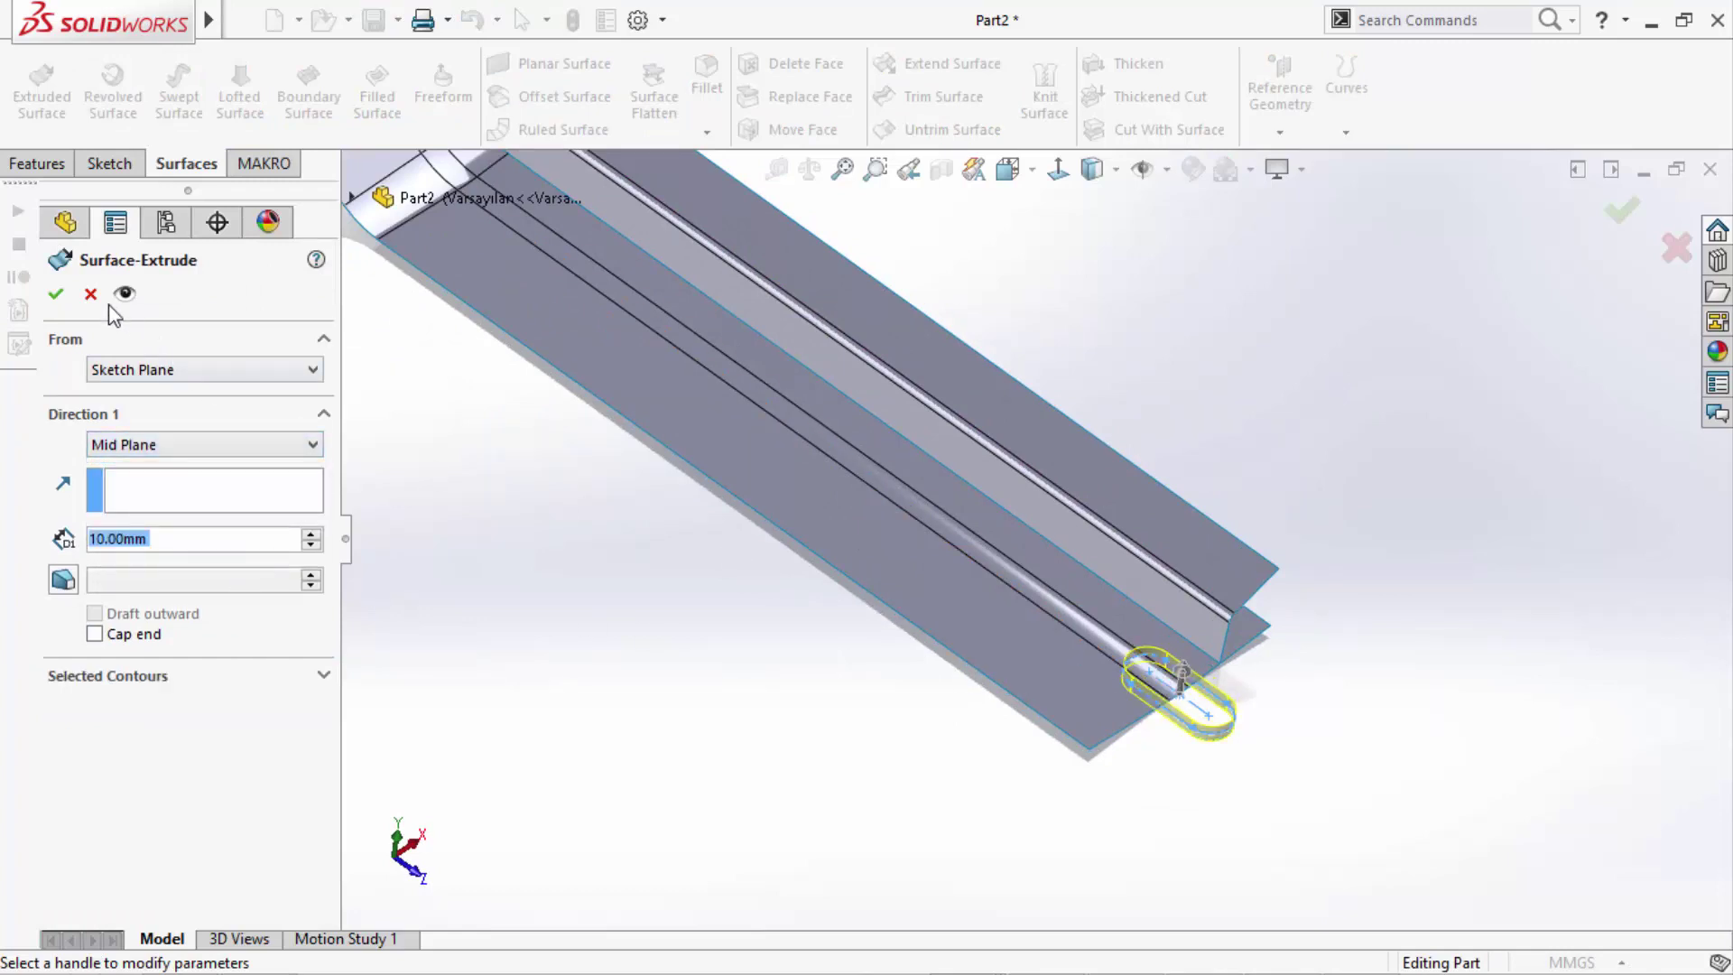
left_click(55, 293)
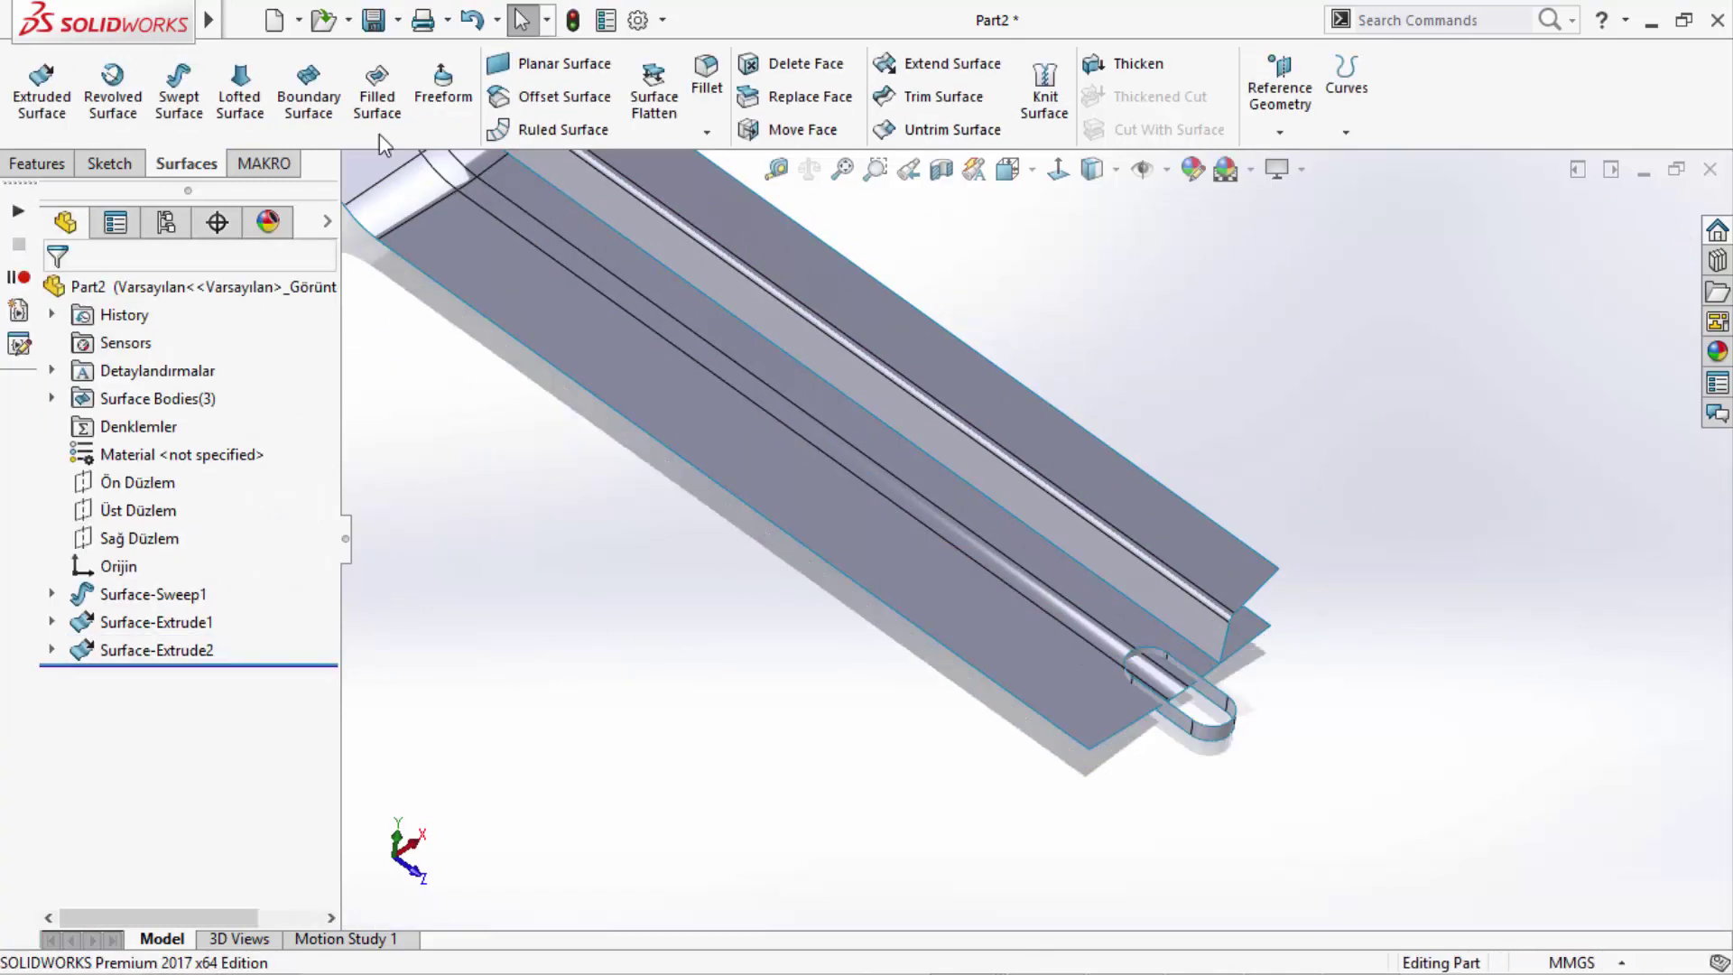
- Linear-pattern the Surface-Extrude2 body along the long edge: 5 instances at 90 mm spacing
left_click(37, 163)
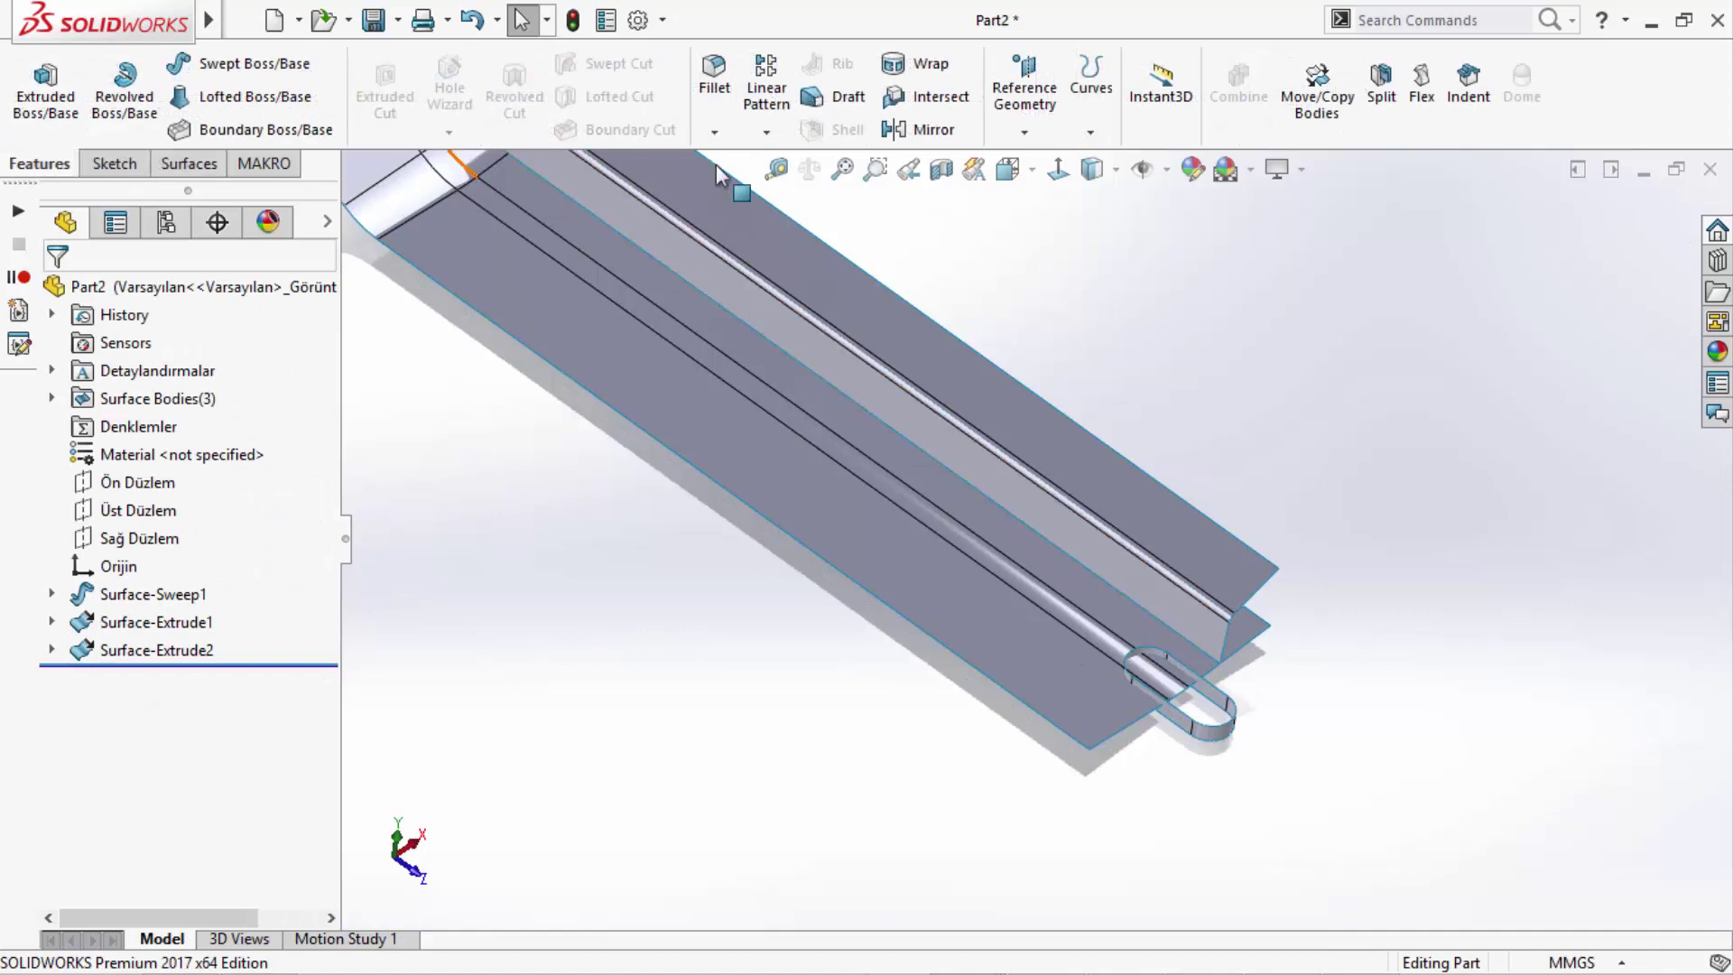
left_click(768, 86)
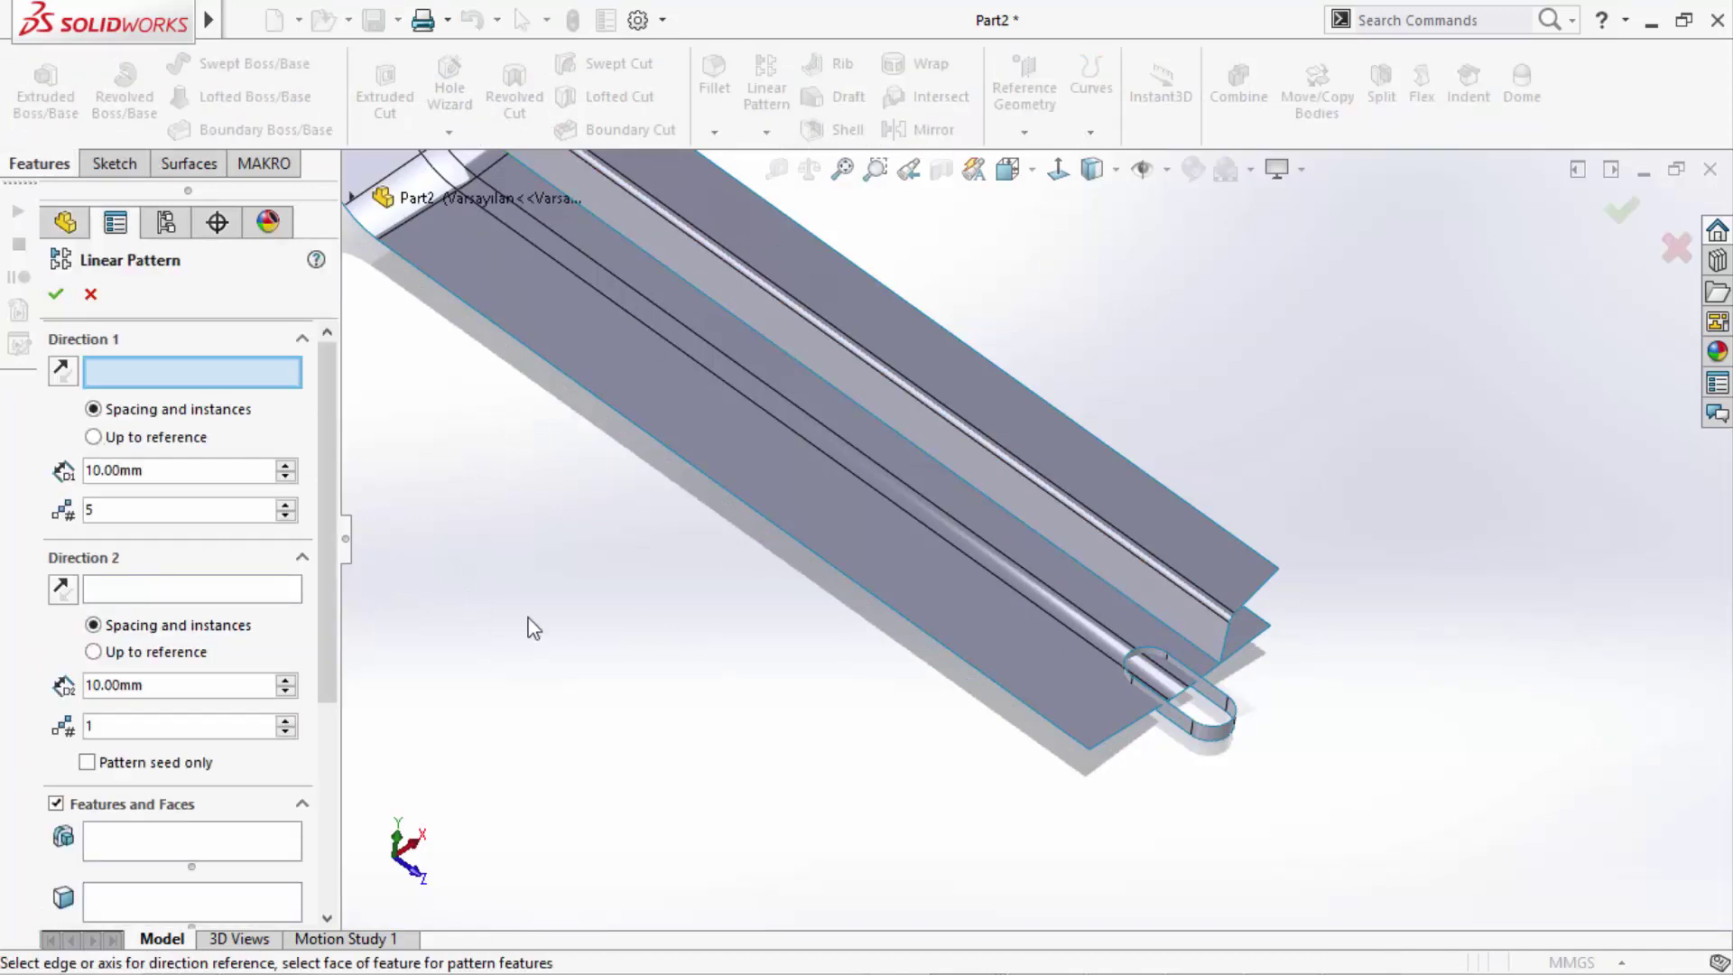
left_click(900, 504)
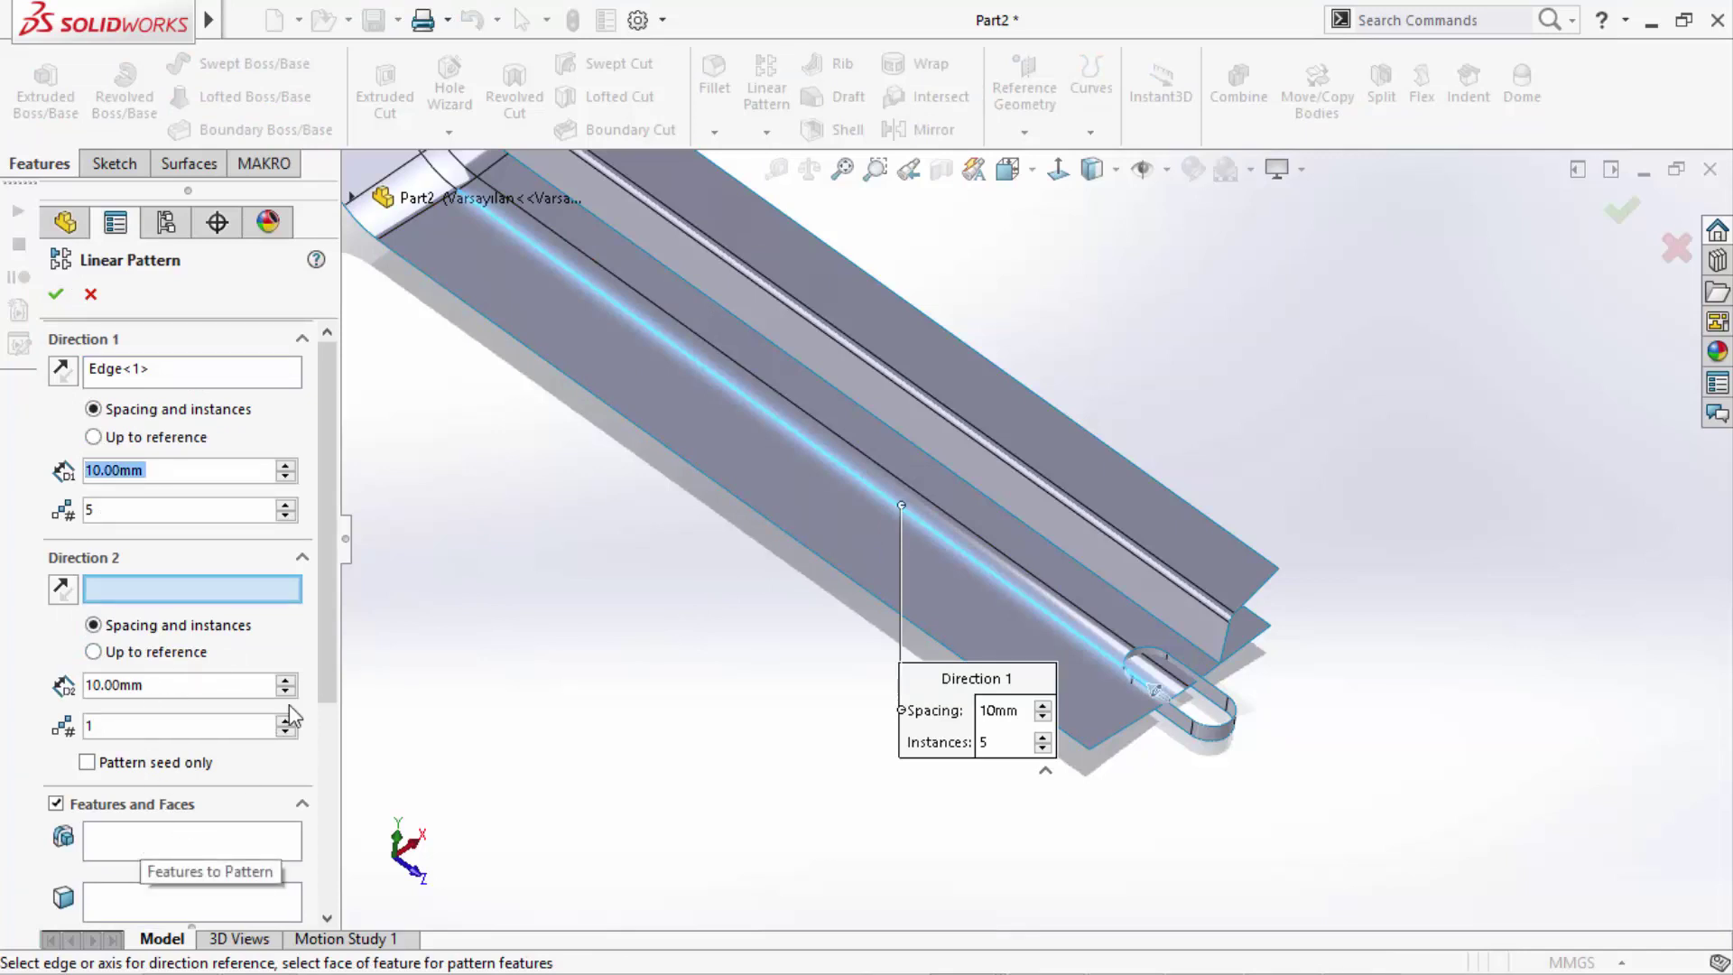
scroll(298, 722, "down", 2)
scroll(226, 785, "down", 2)
left_click(81, 752)
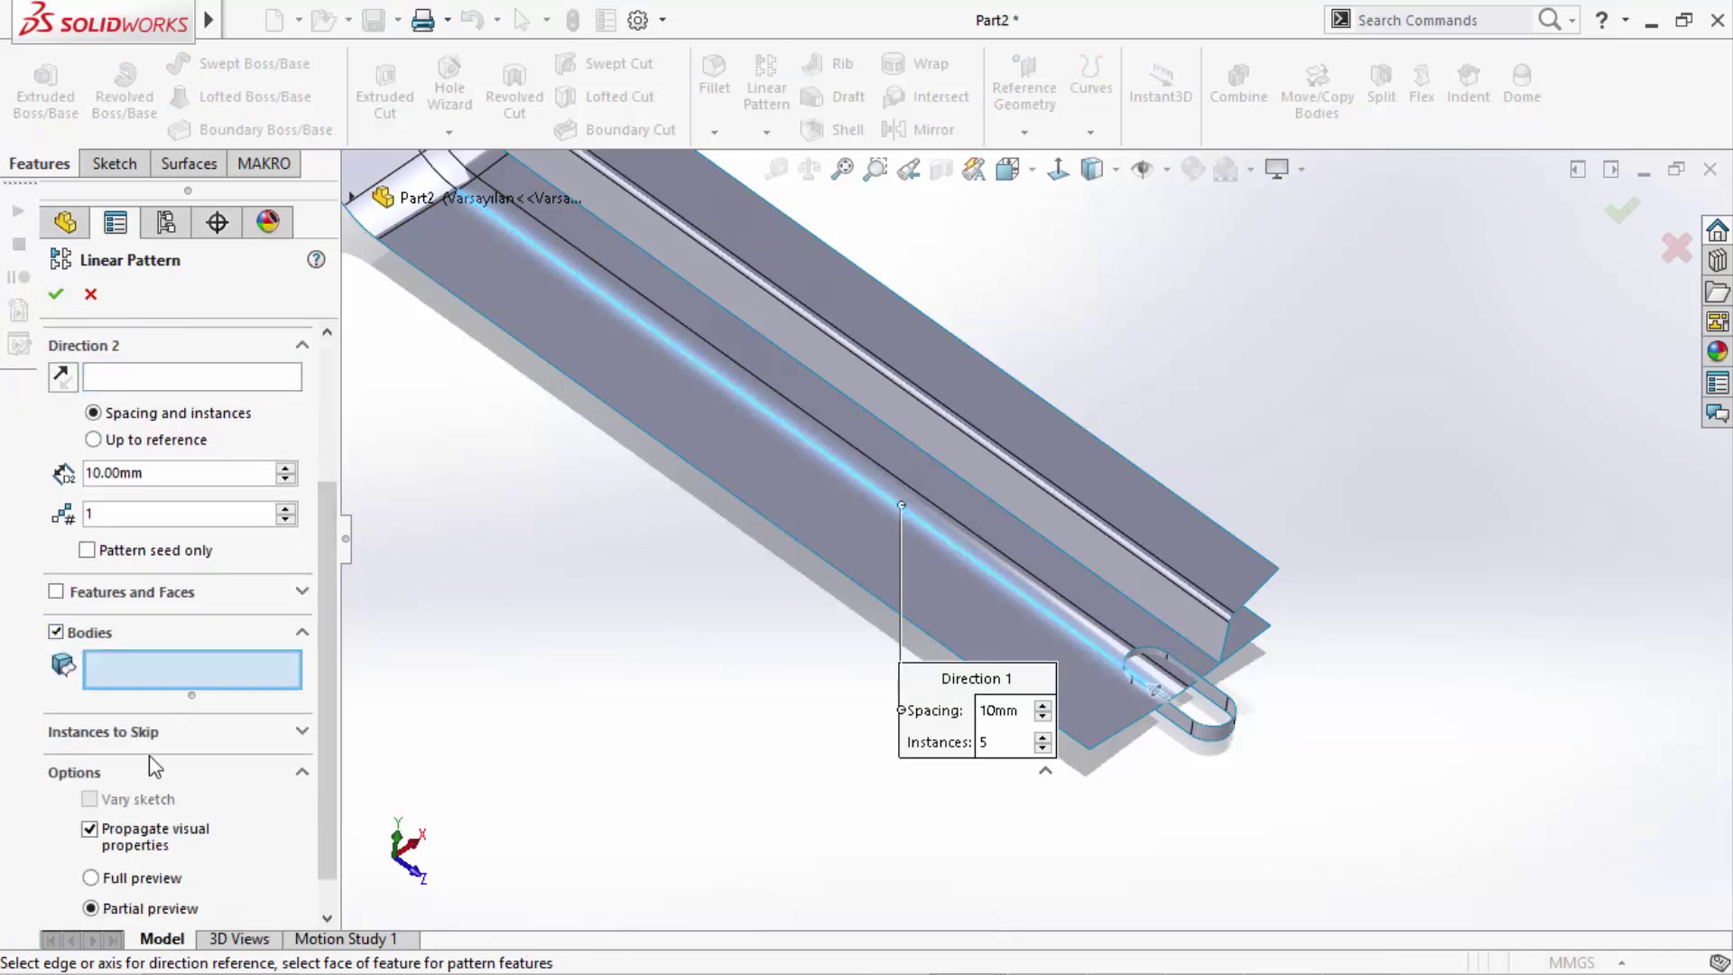
left_click(1220, 733)
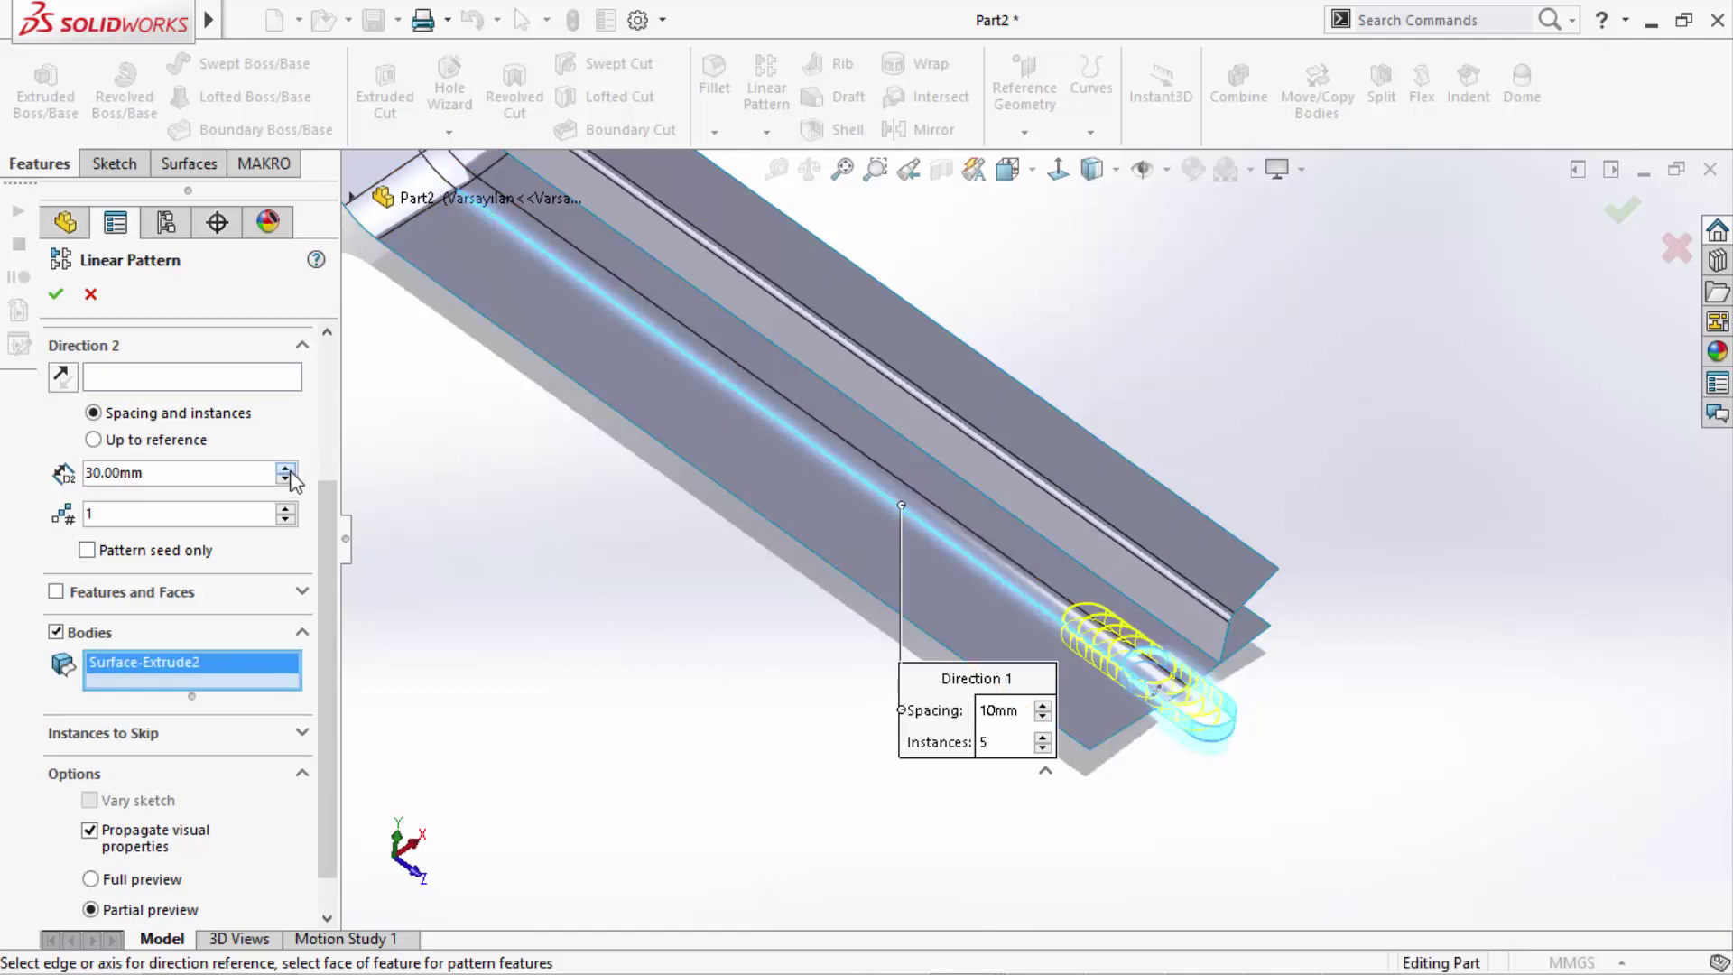
scroll(326, 489, "up", 4)
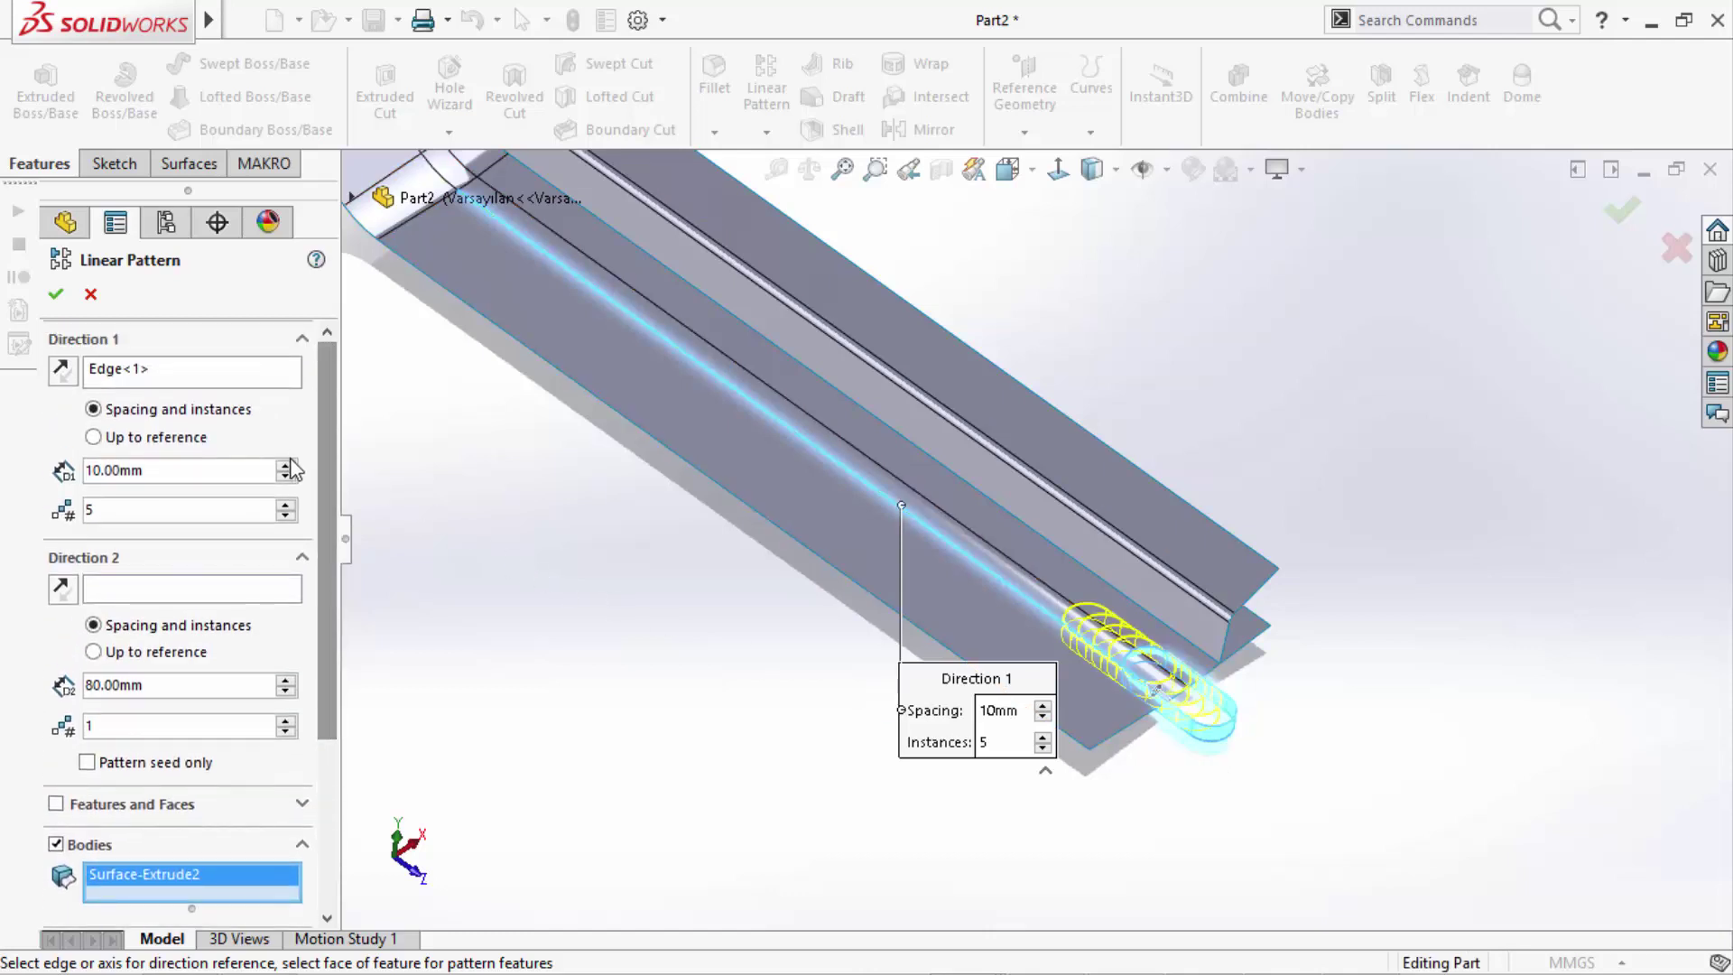
left_click(285, 465)
left_click(286, 465)
left_click(285, 465)
left_click(285, 465)
left_click(285, 465)
left_click(285, 465)
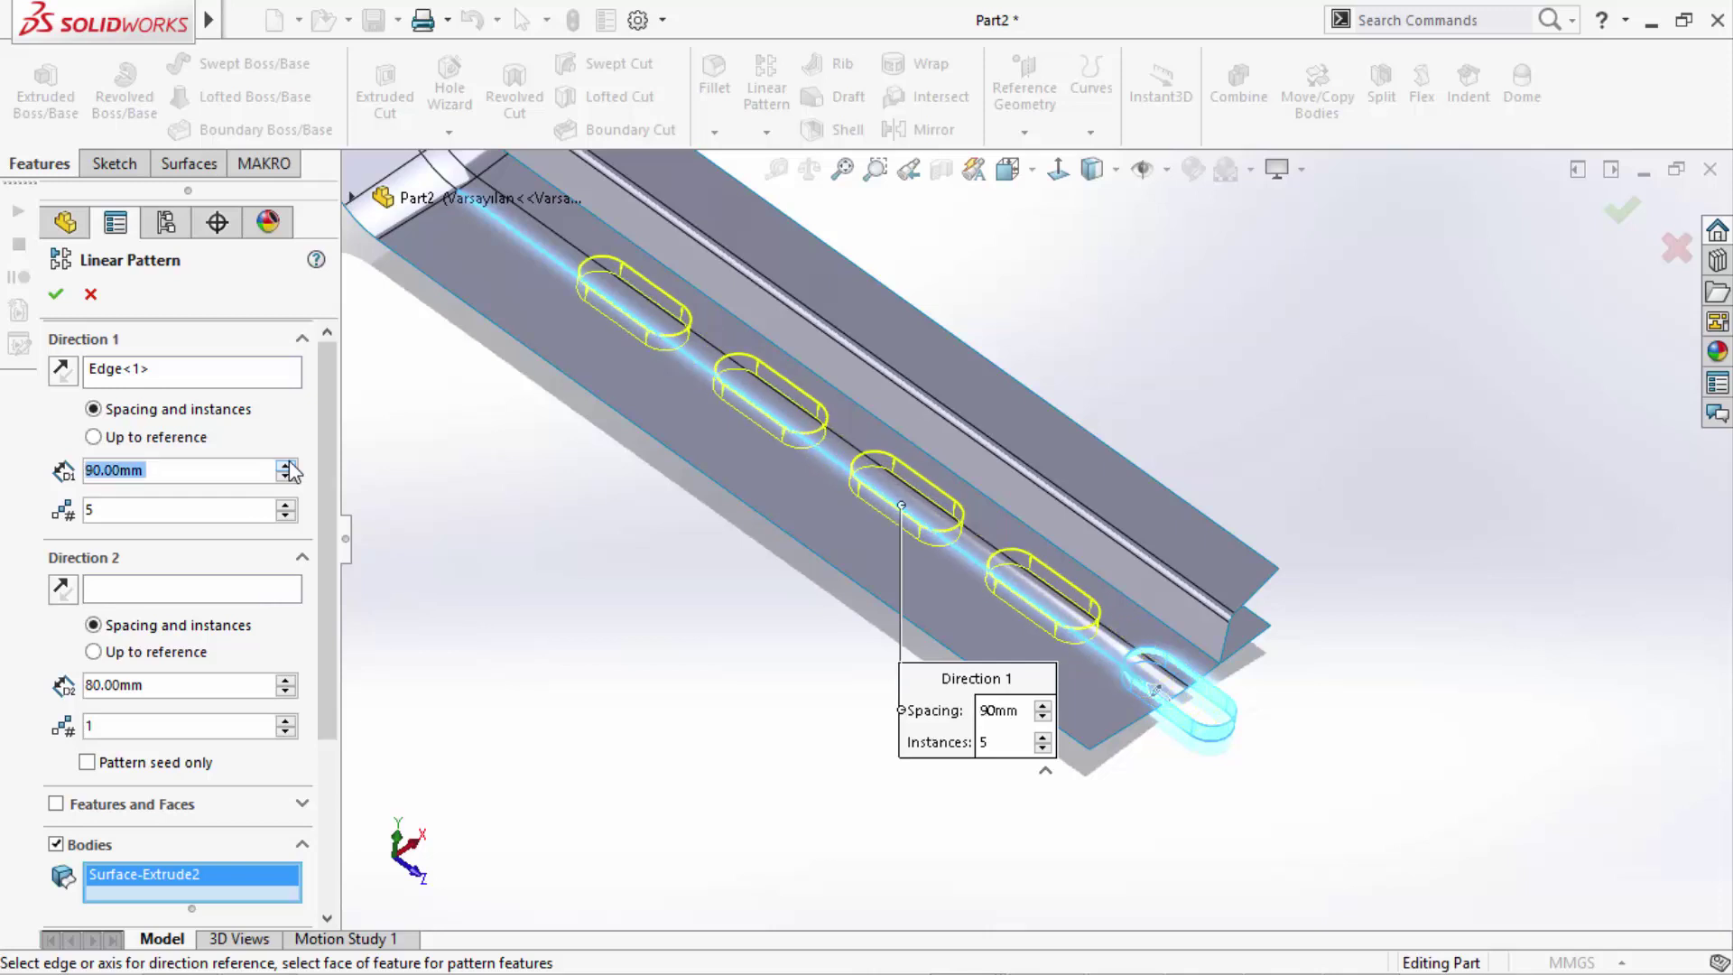
left_click(55, 293)
scroll(1267, 513, "up", 2)
- Start a new sketch on the upper flange face, viewed face-on
scroll(1318, 636, "up", 2)
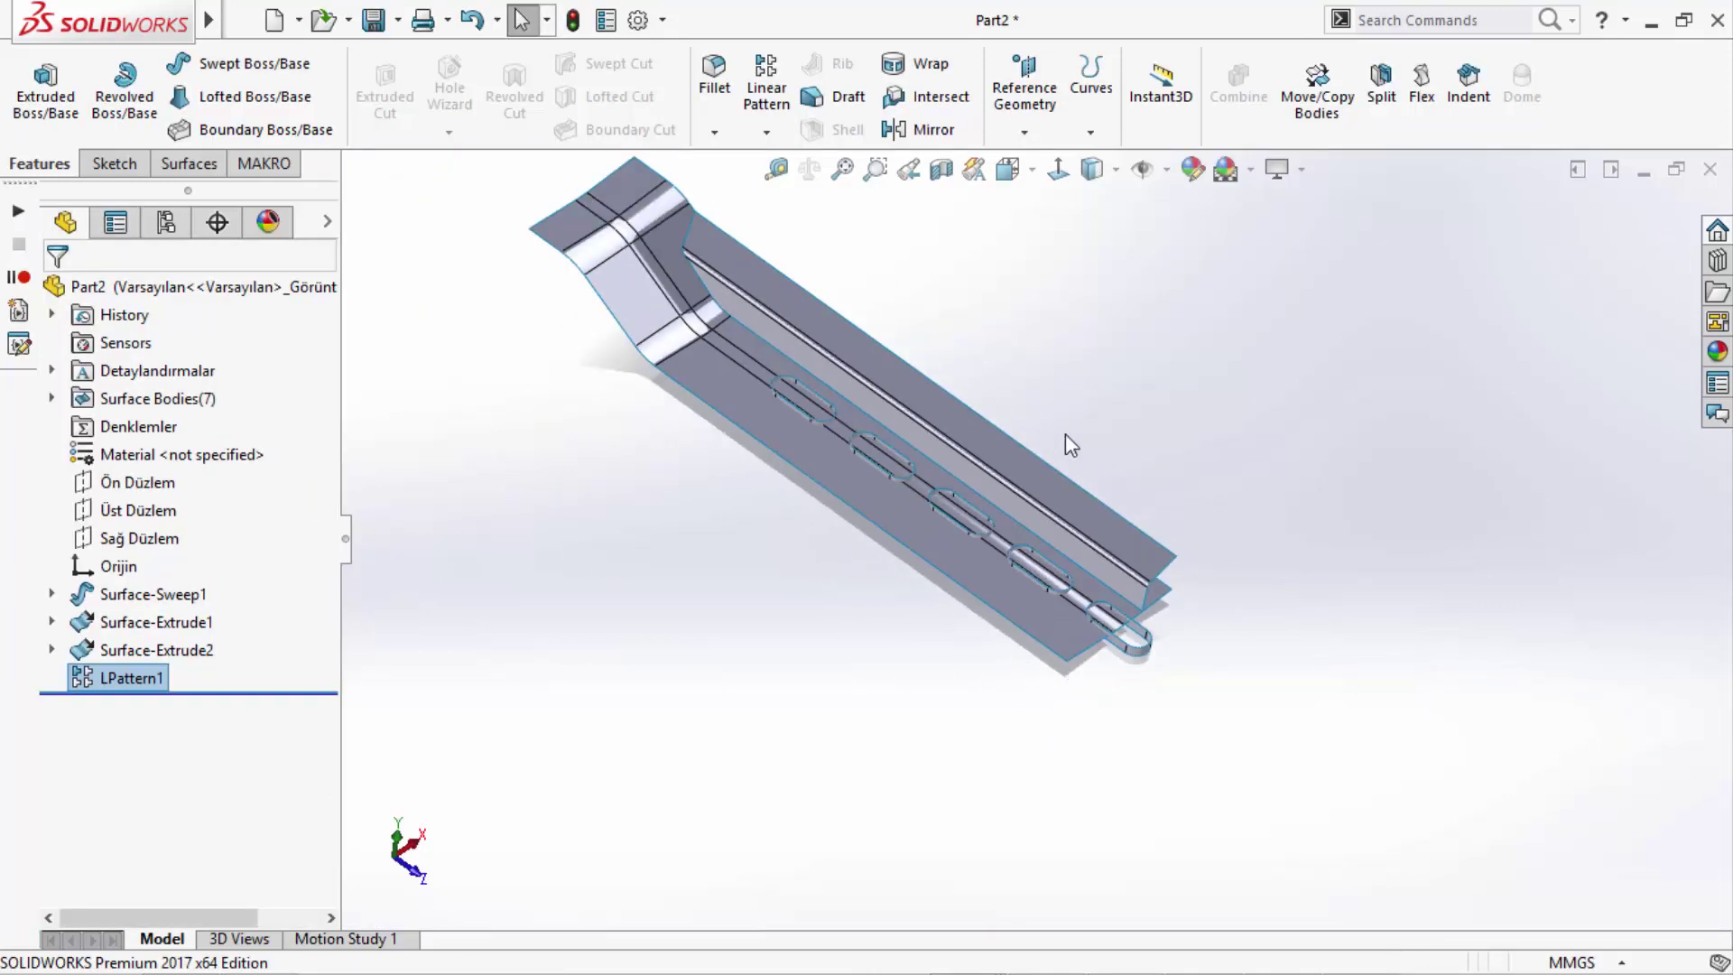
mouse_move(1065, 435)
middle_mouse_down()
mouse_move(1025, 346)
mouse_move(859, 415)
middle_mouse_up()
scroll(859, 416, "down", 3)
left_click(859, 413)
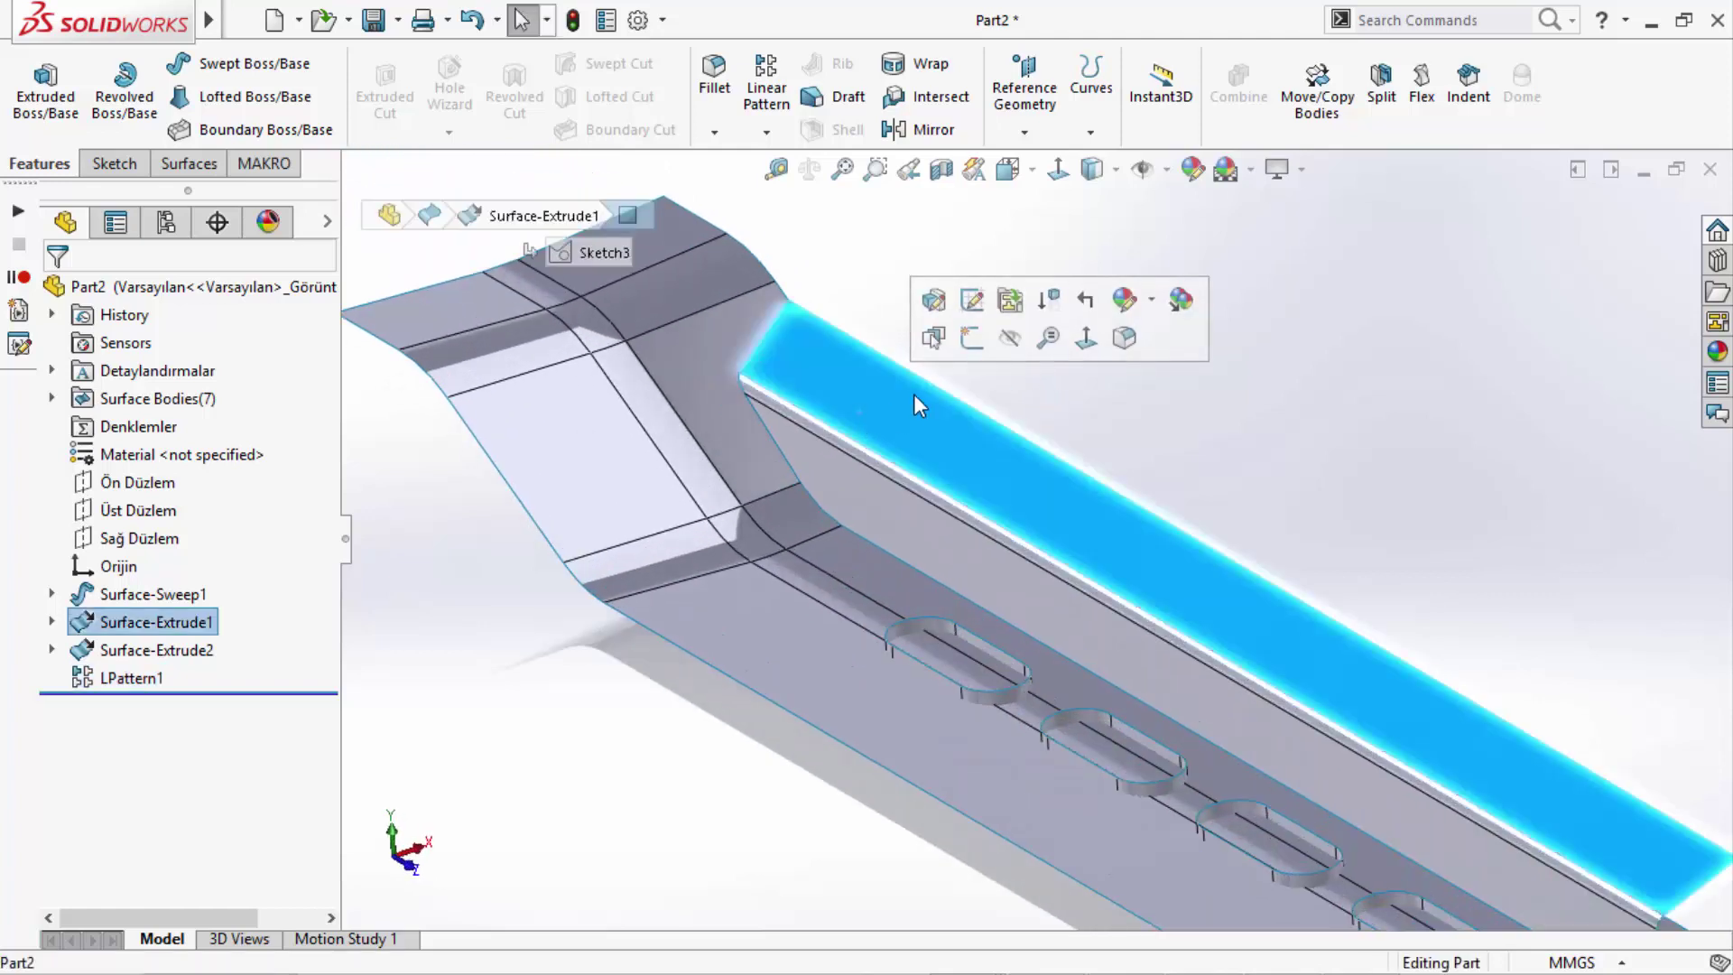
left_click(971, 343)
left_click(1058, 169)
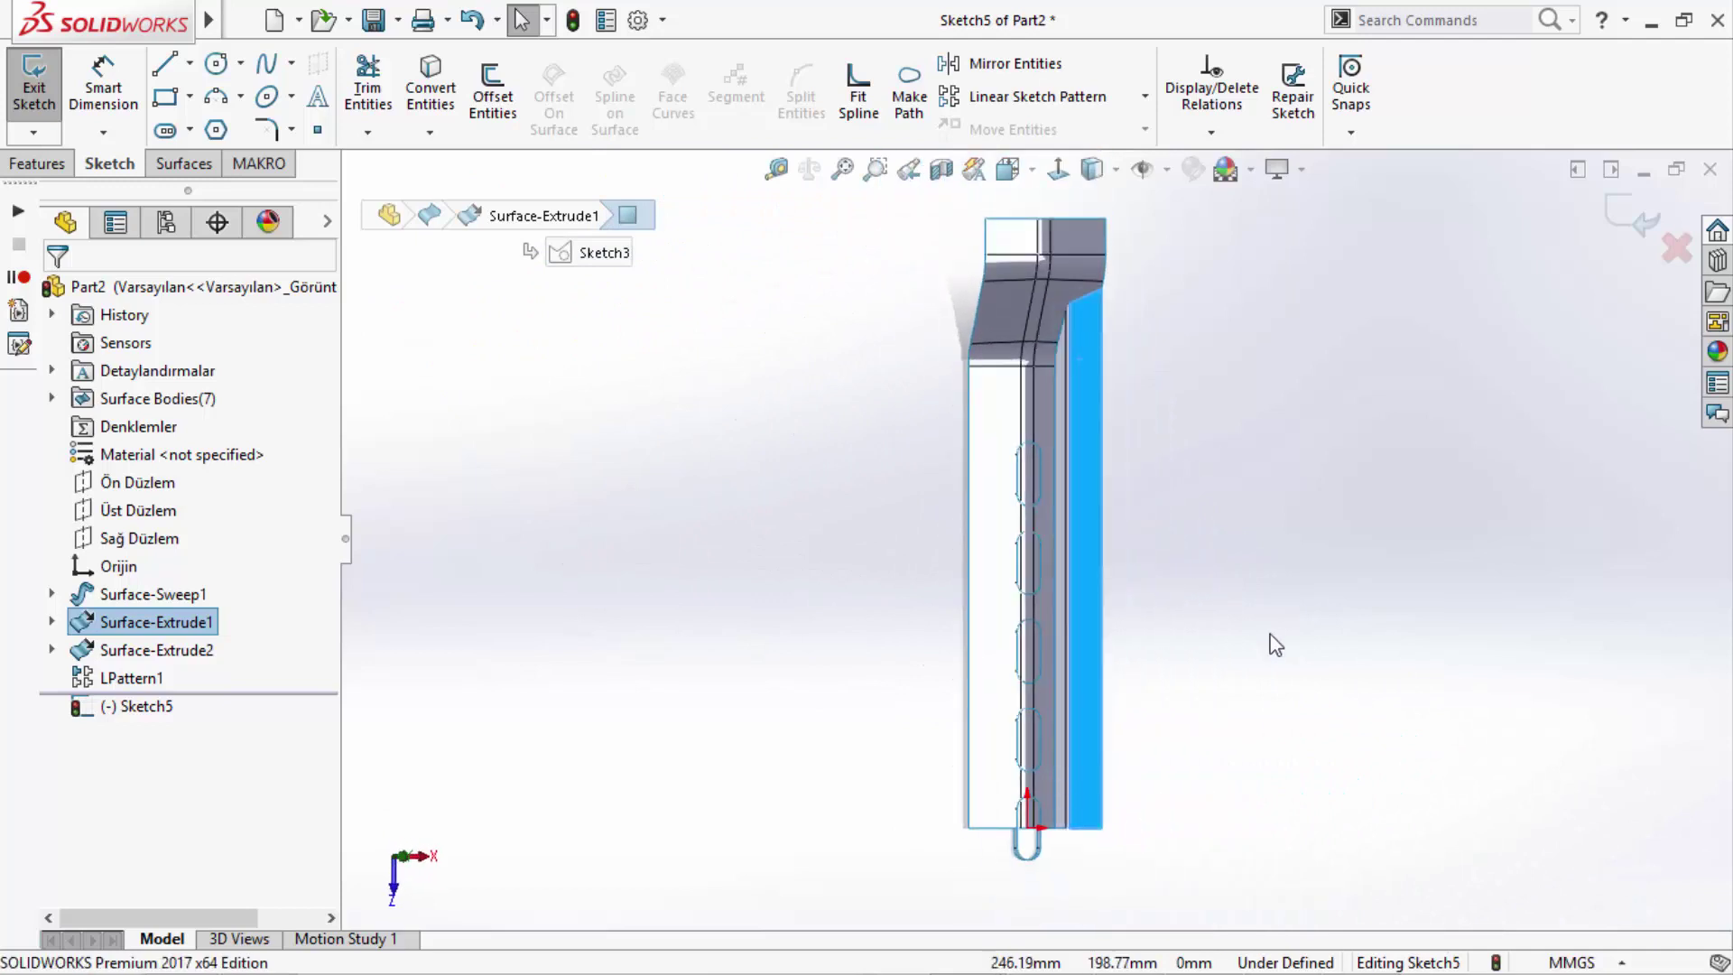
scroll(1144, 505, "down", 3)
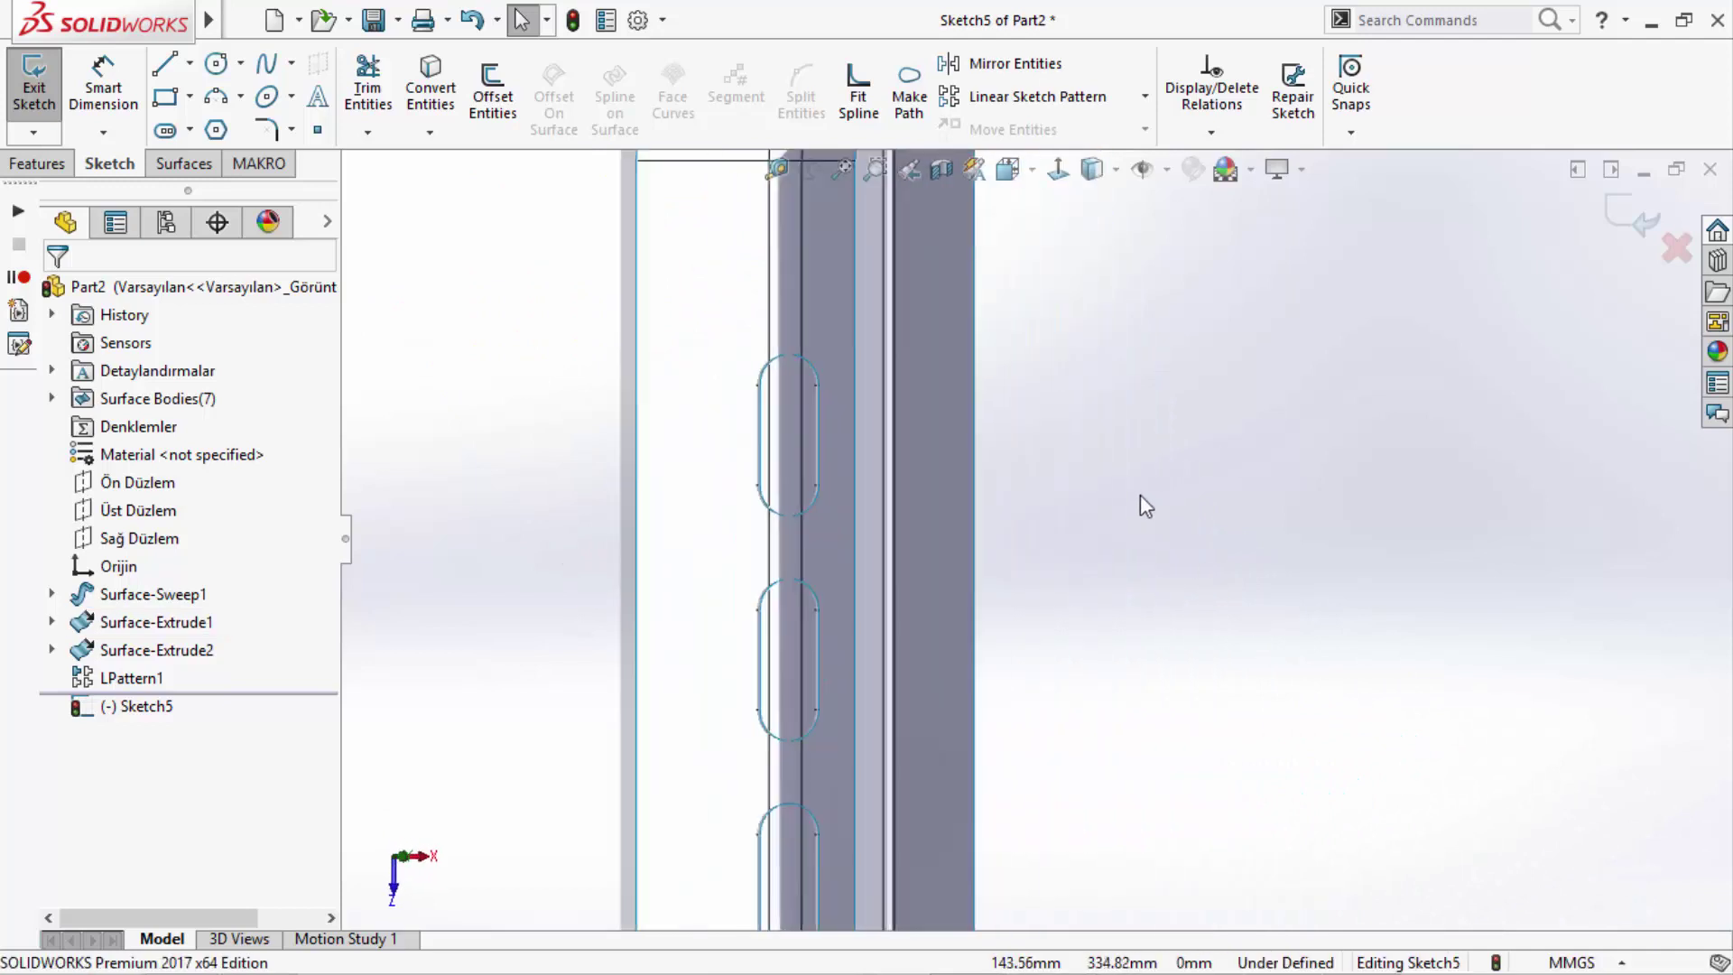
- Sketch a closed tapered tab outline on the flange edge
left_click(165, 71)
left_click(974, 275)
left_click(1025, 325)
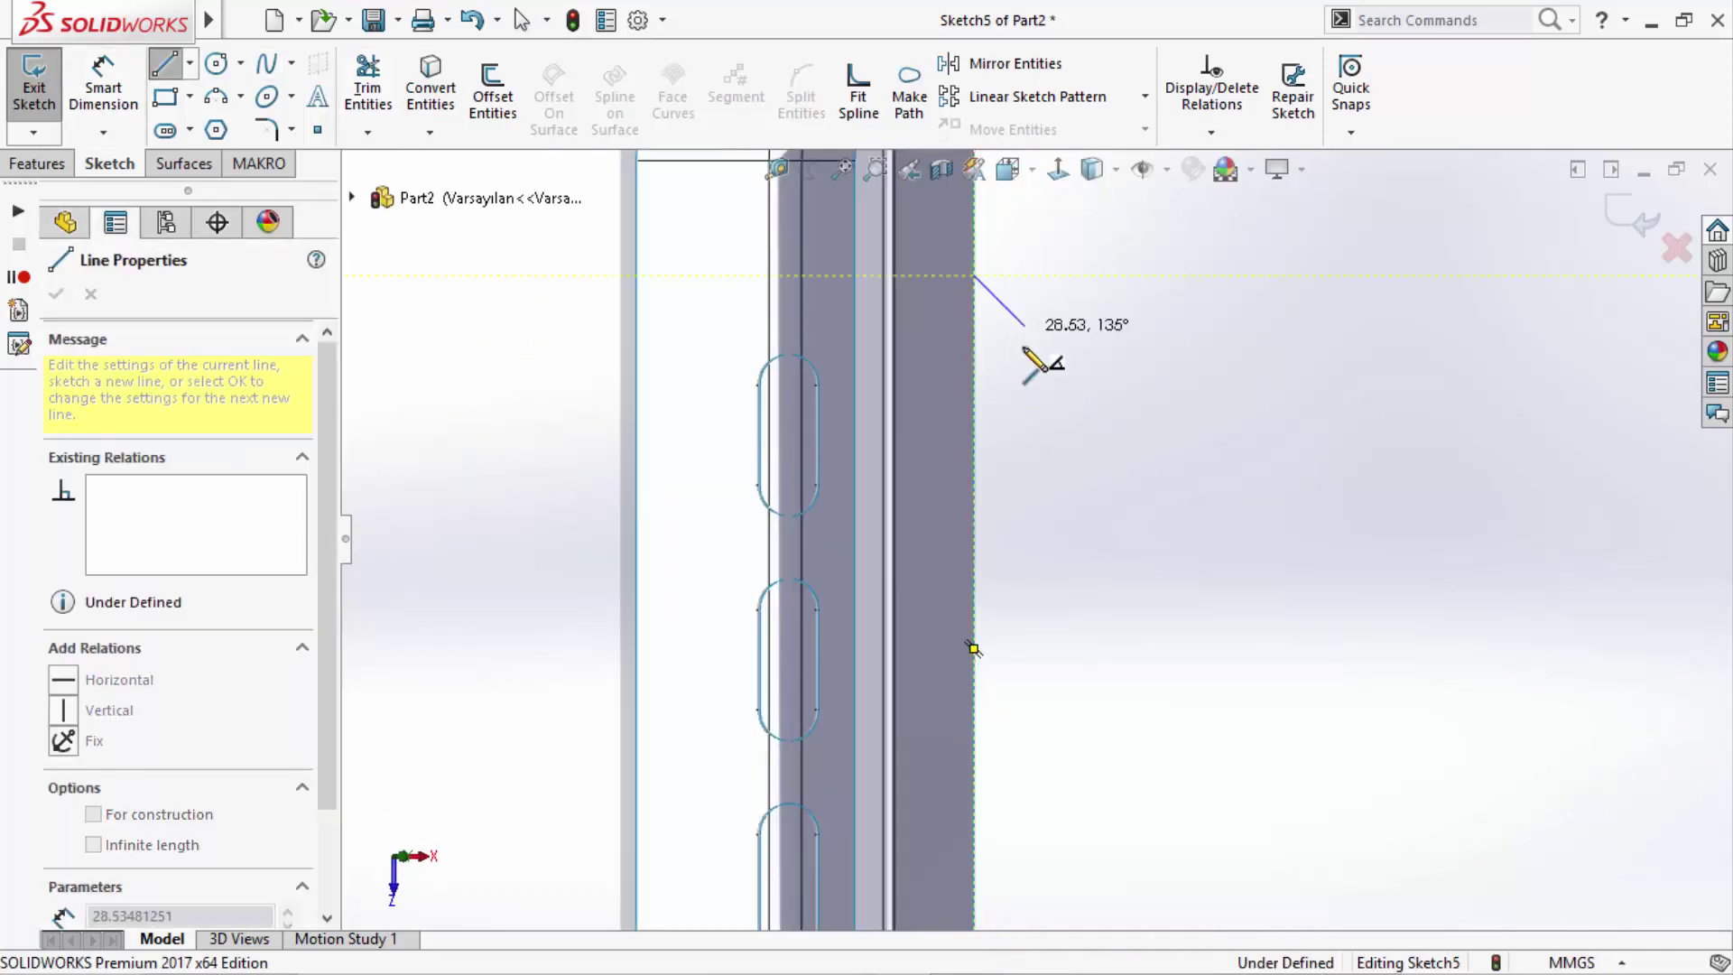
left_click(1024, 465)
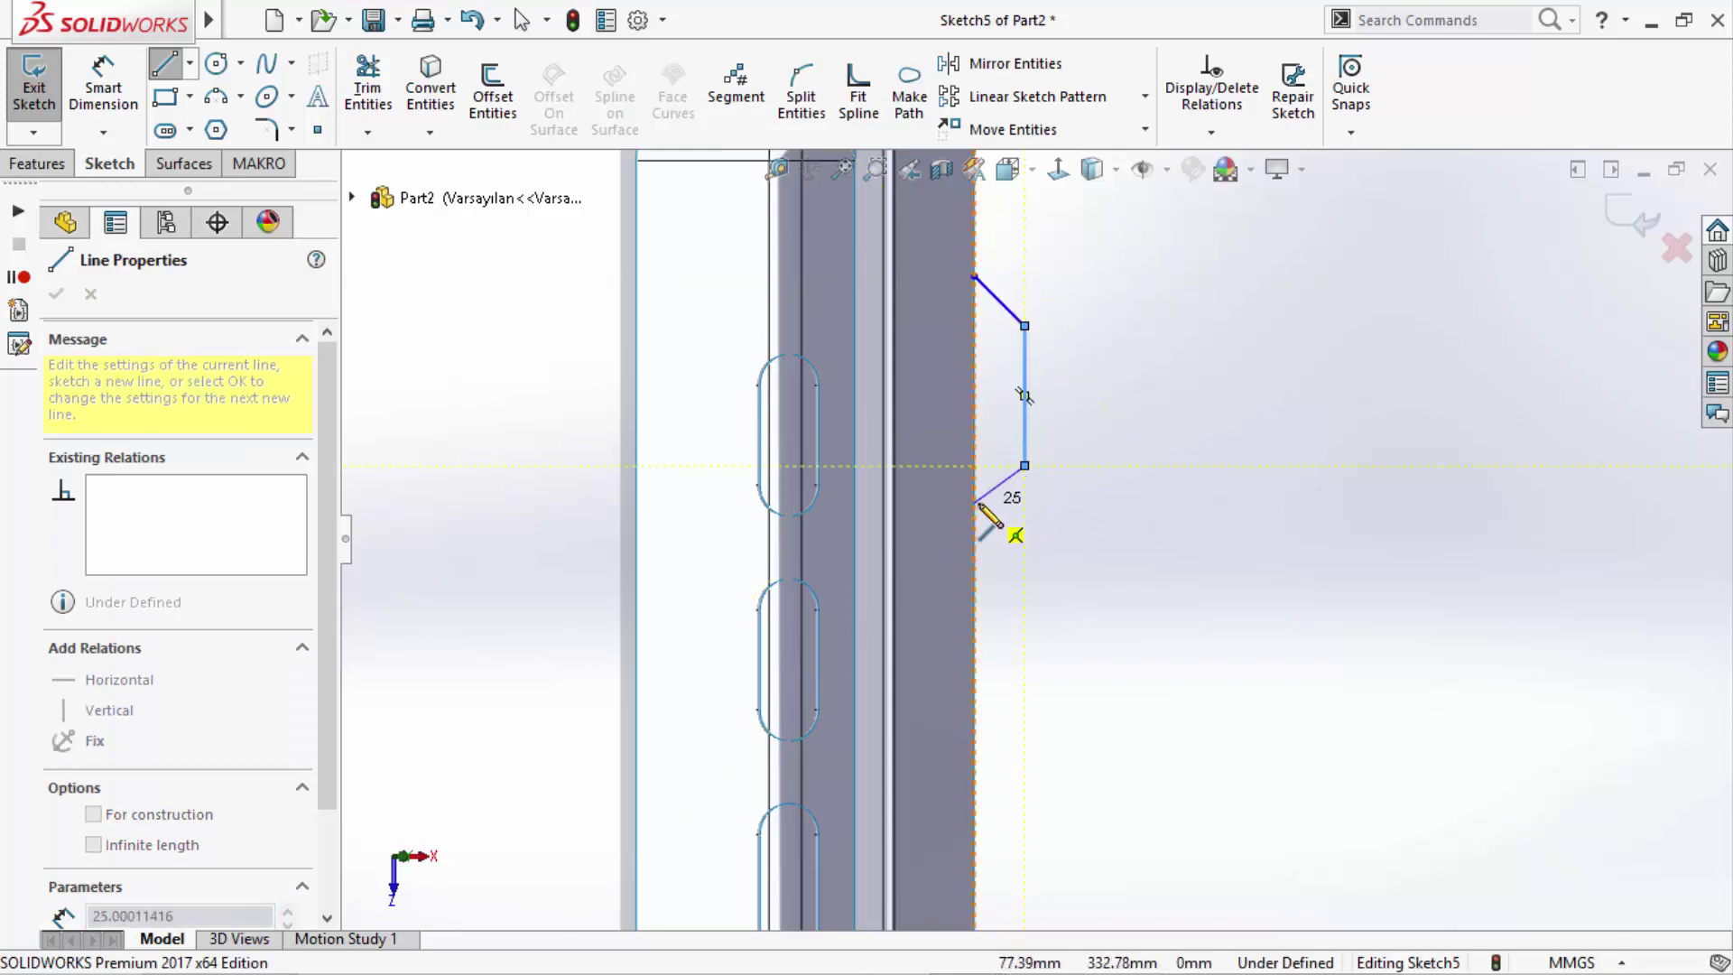
left_click(974, 501)
left_click(974, 276)
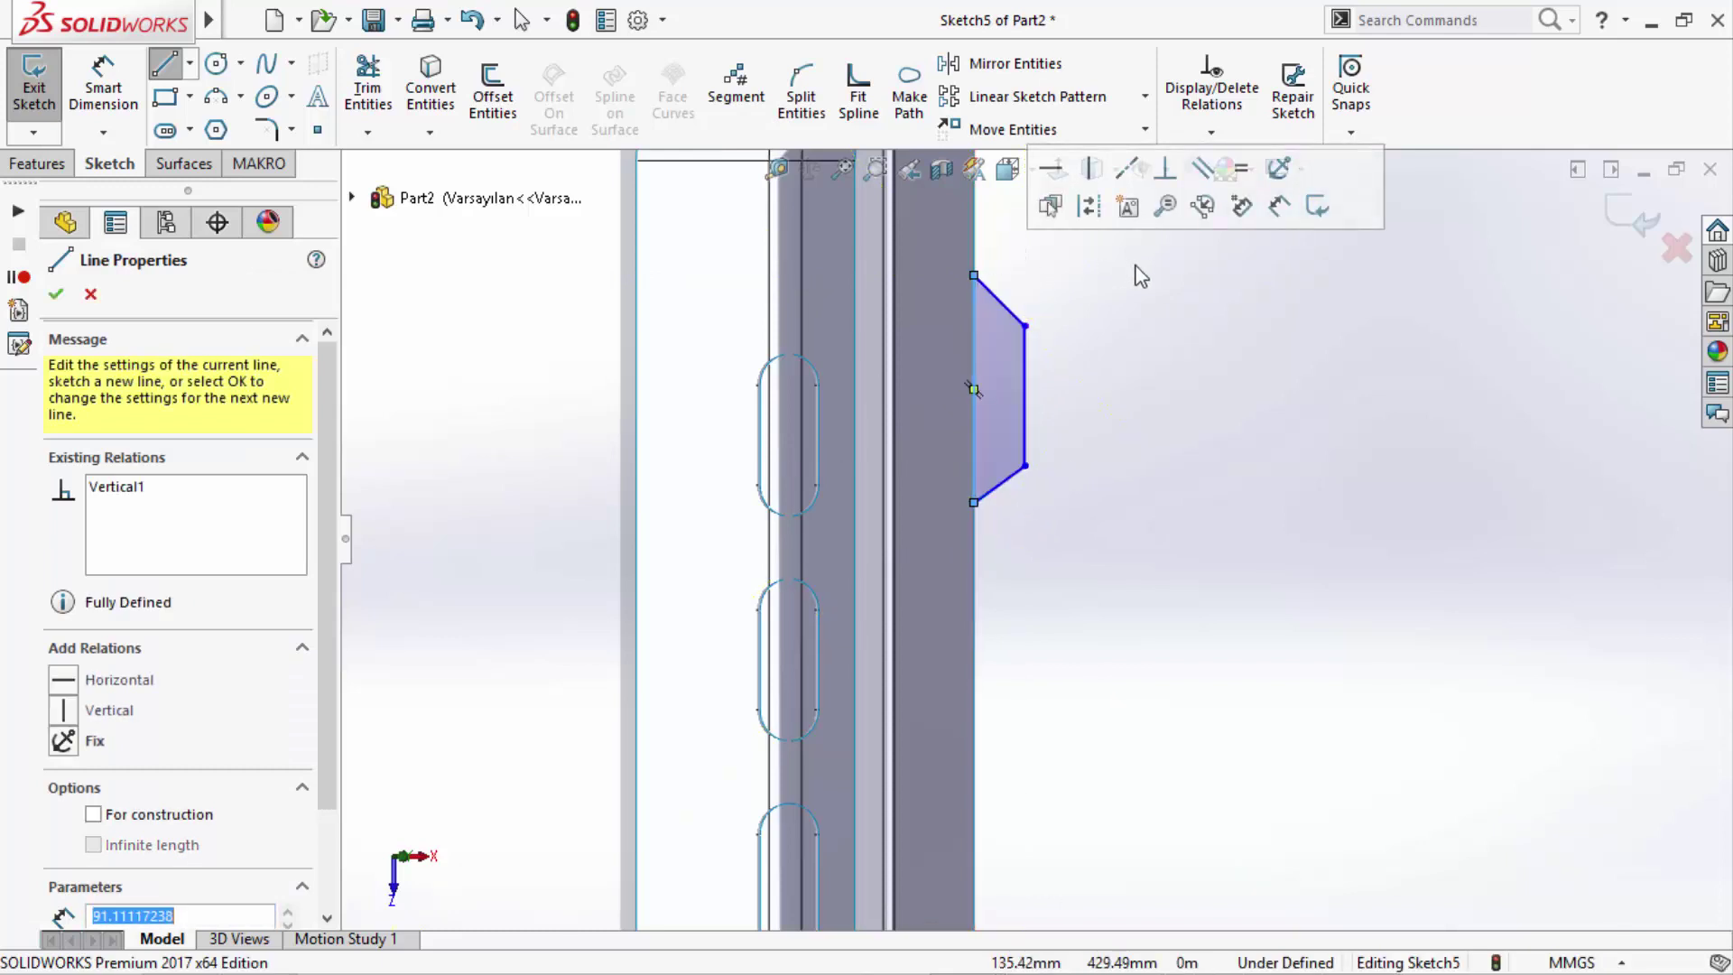
- Draw a line joining the two vertical edges' midpoints and make it horizontal
left_click_drag(1022, 395, 974, 389)
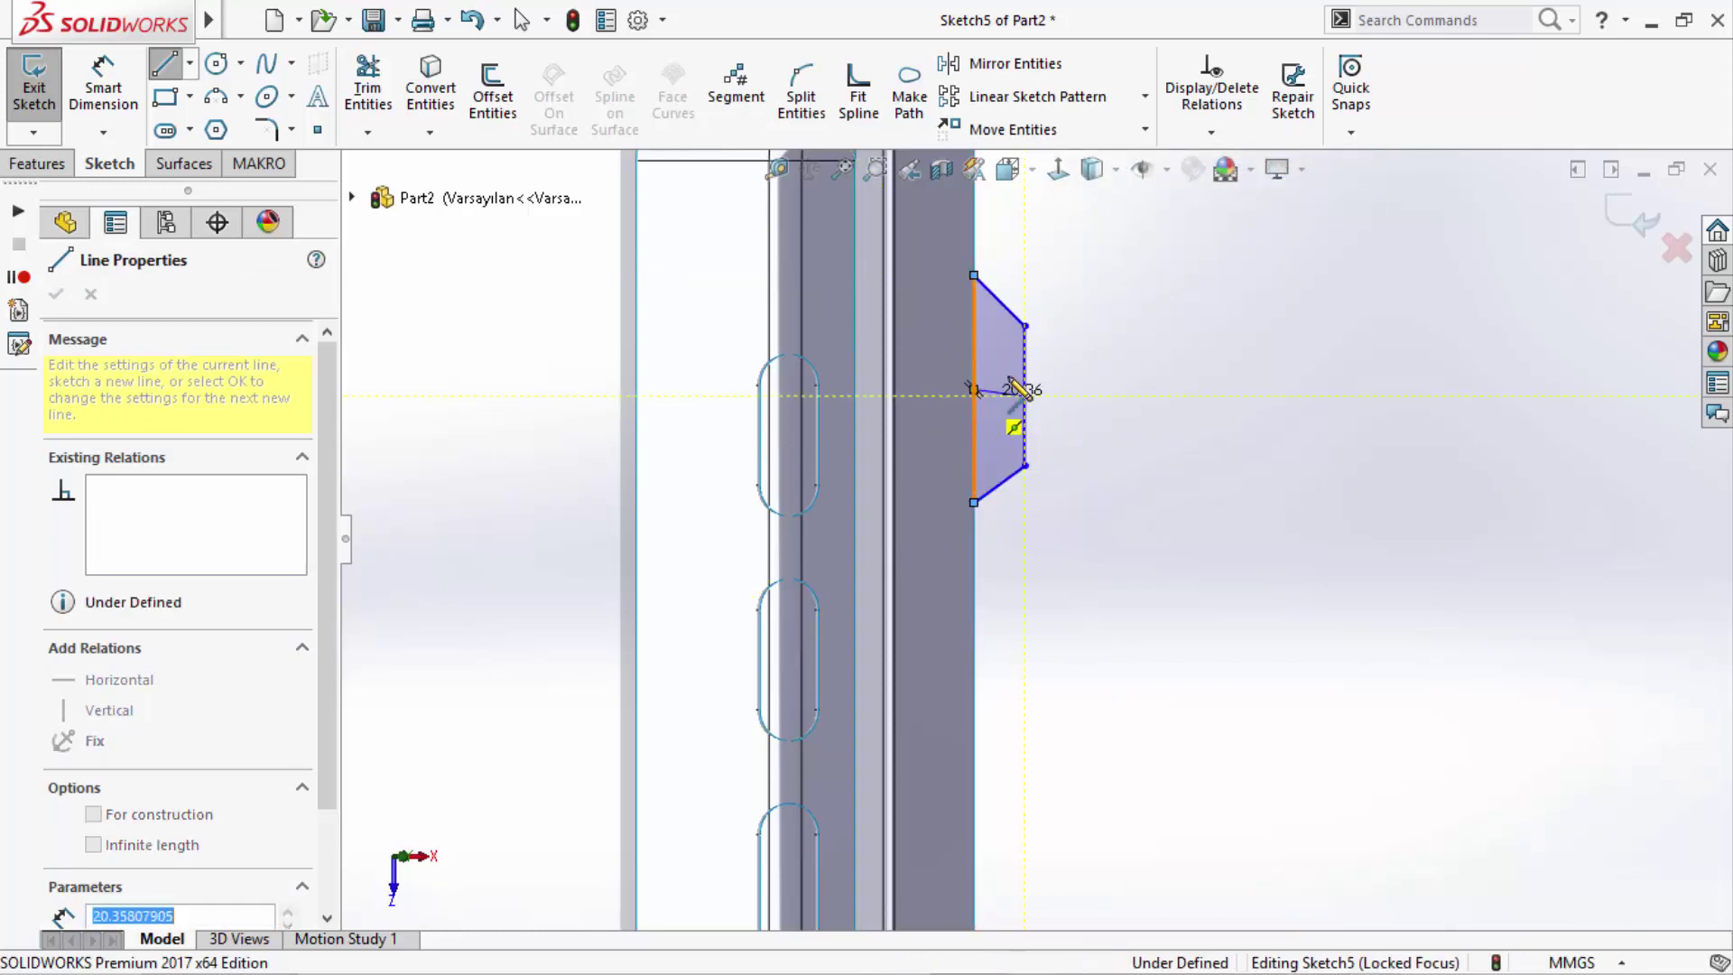
key("Escape")
left_click(999, 392)
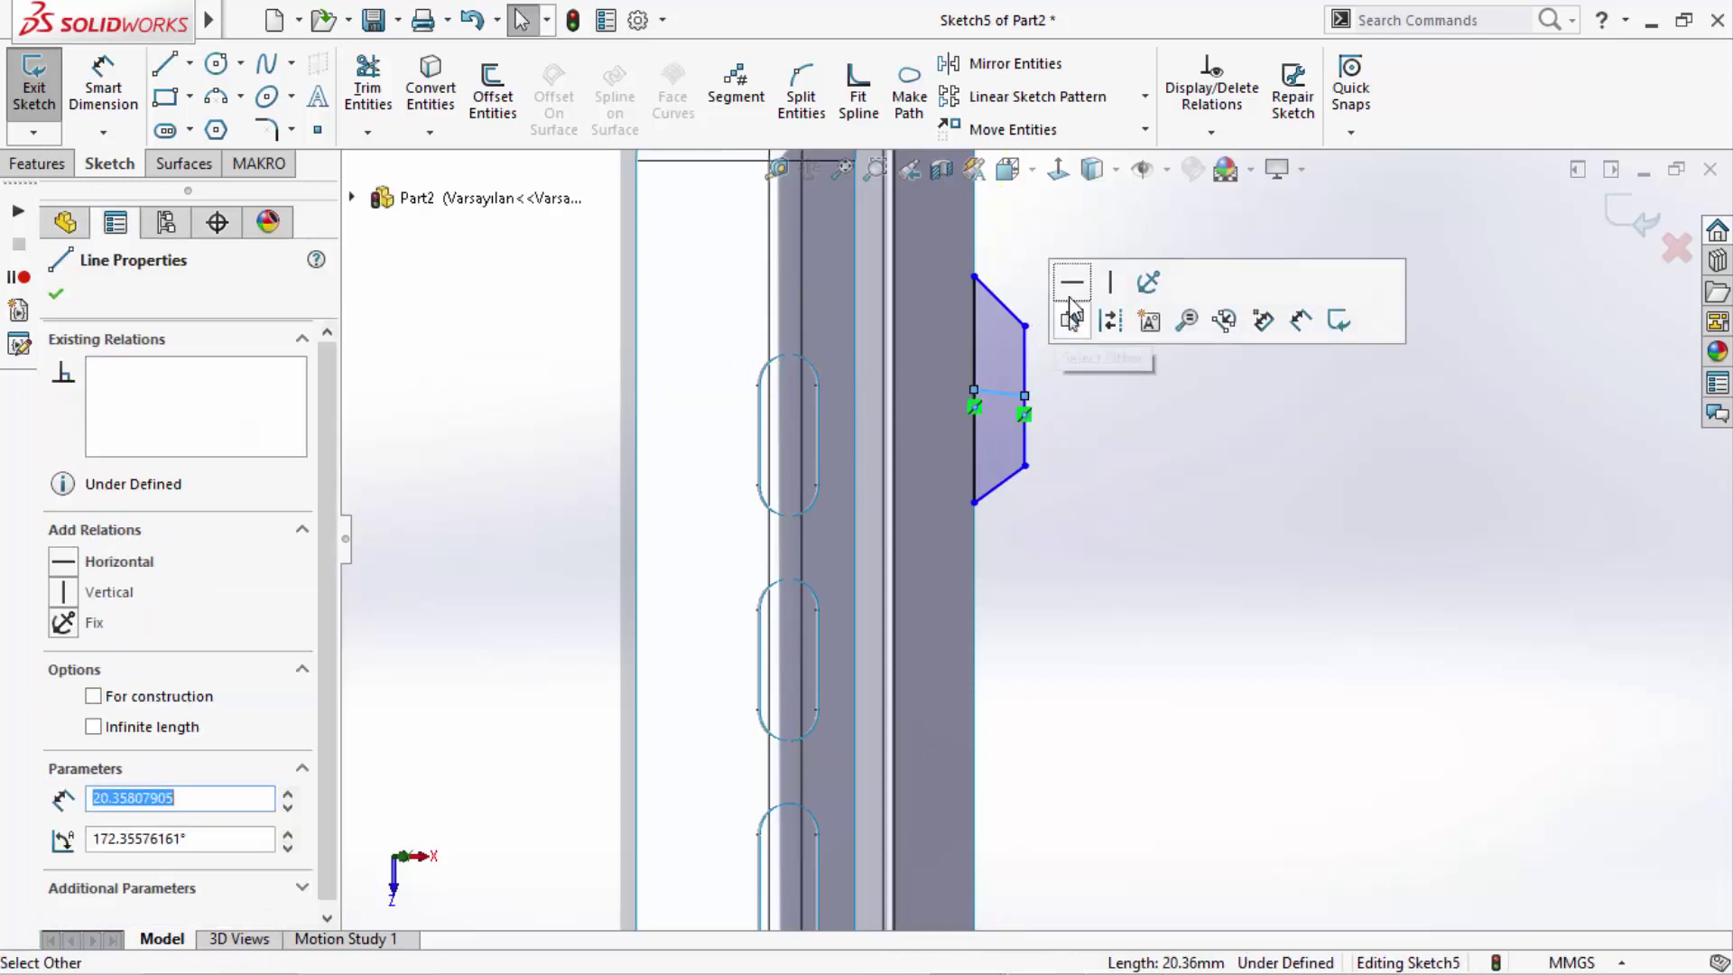
left_click(1074, 285)
left_click(1050, 403)
left_click(1003, 391)
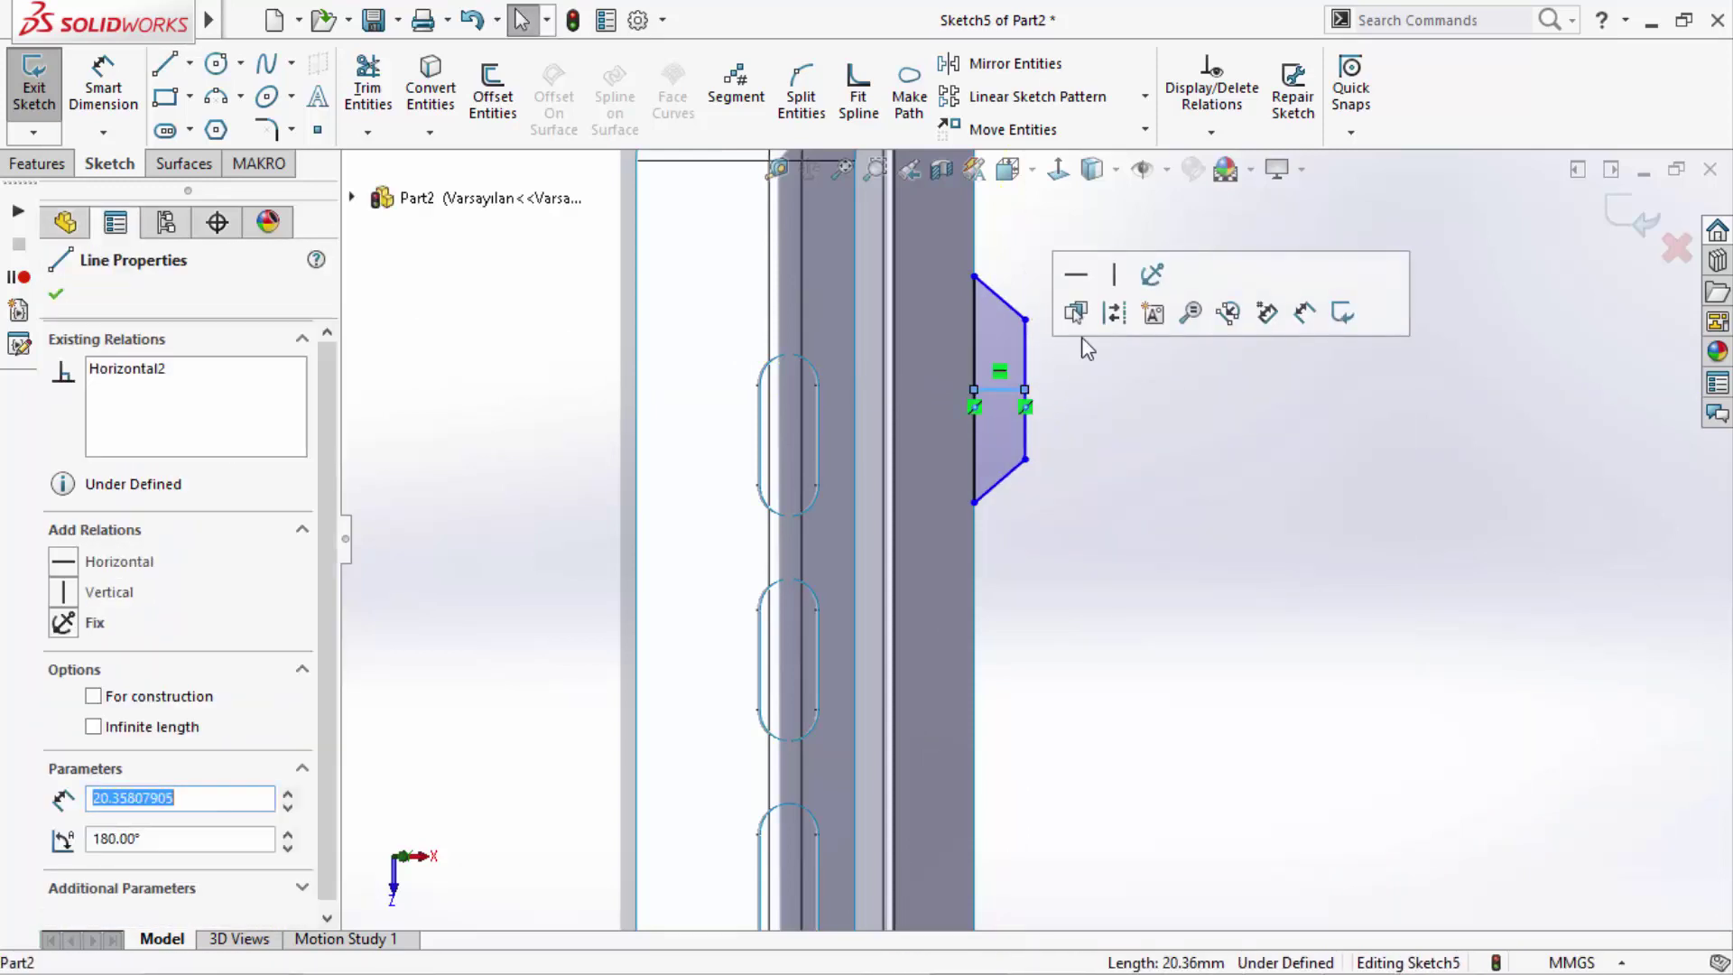
left_click(1112, 365)
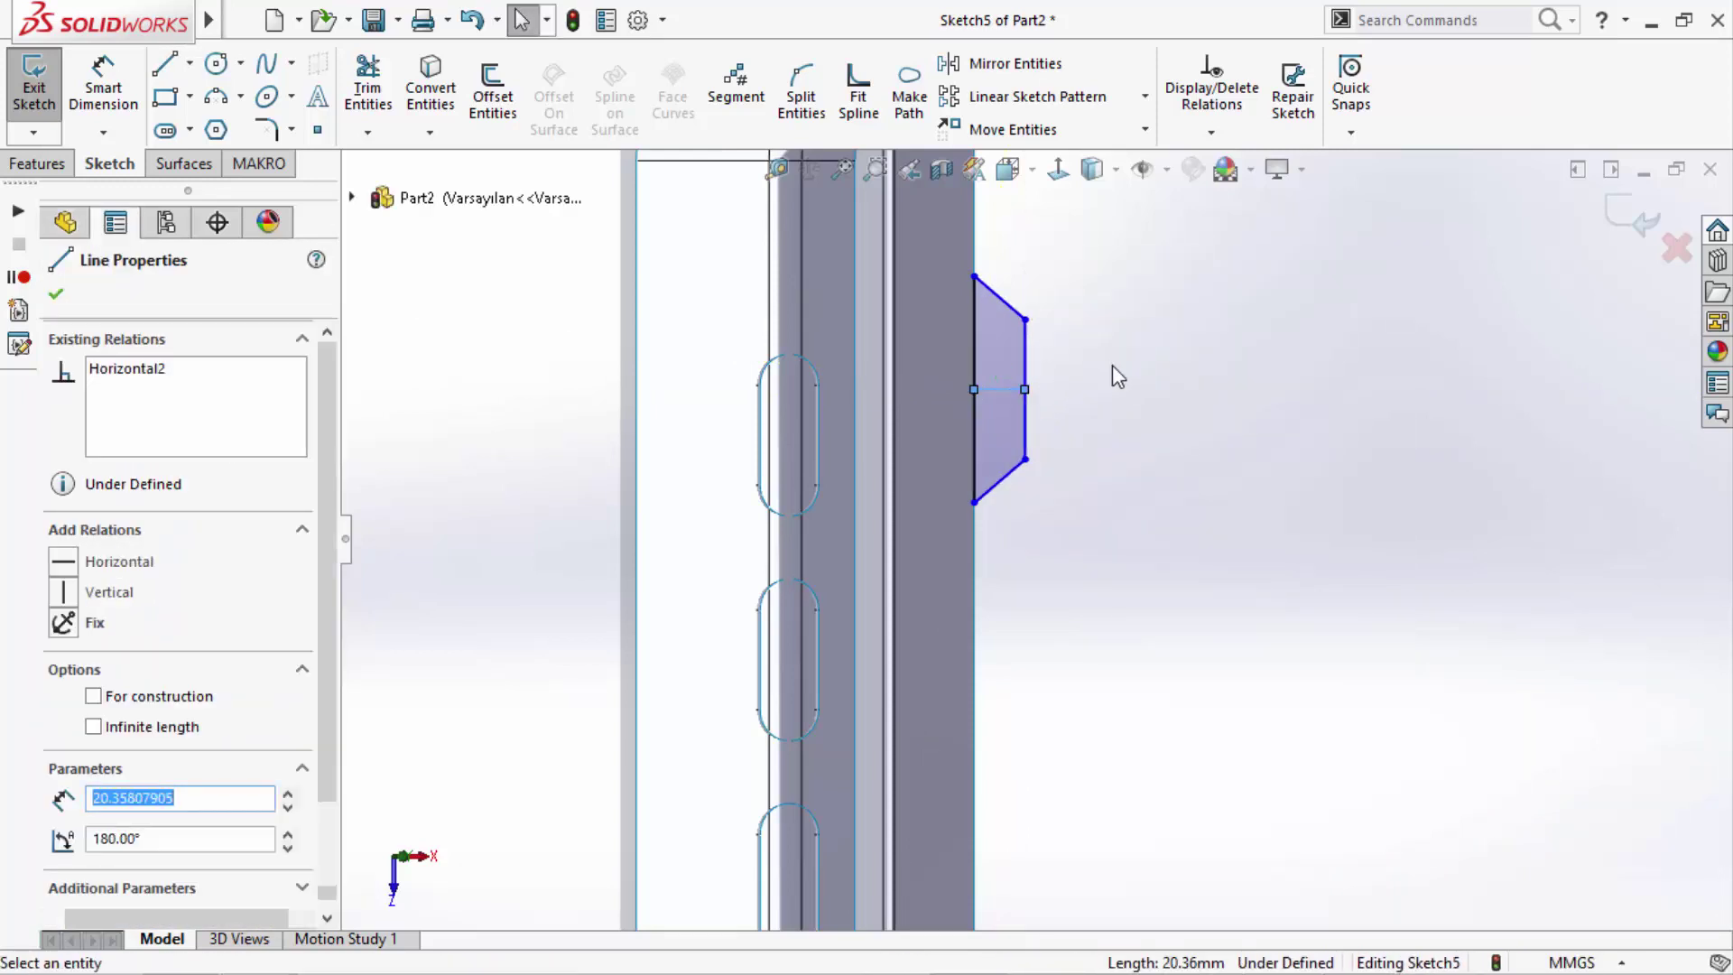
- Sketch a slot inside the tab and make it vertical
left_click(178, 131)
scroll(955, 375, "down", 5)
scroll(1199, 484, "down", 2)
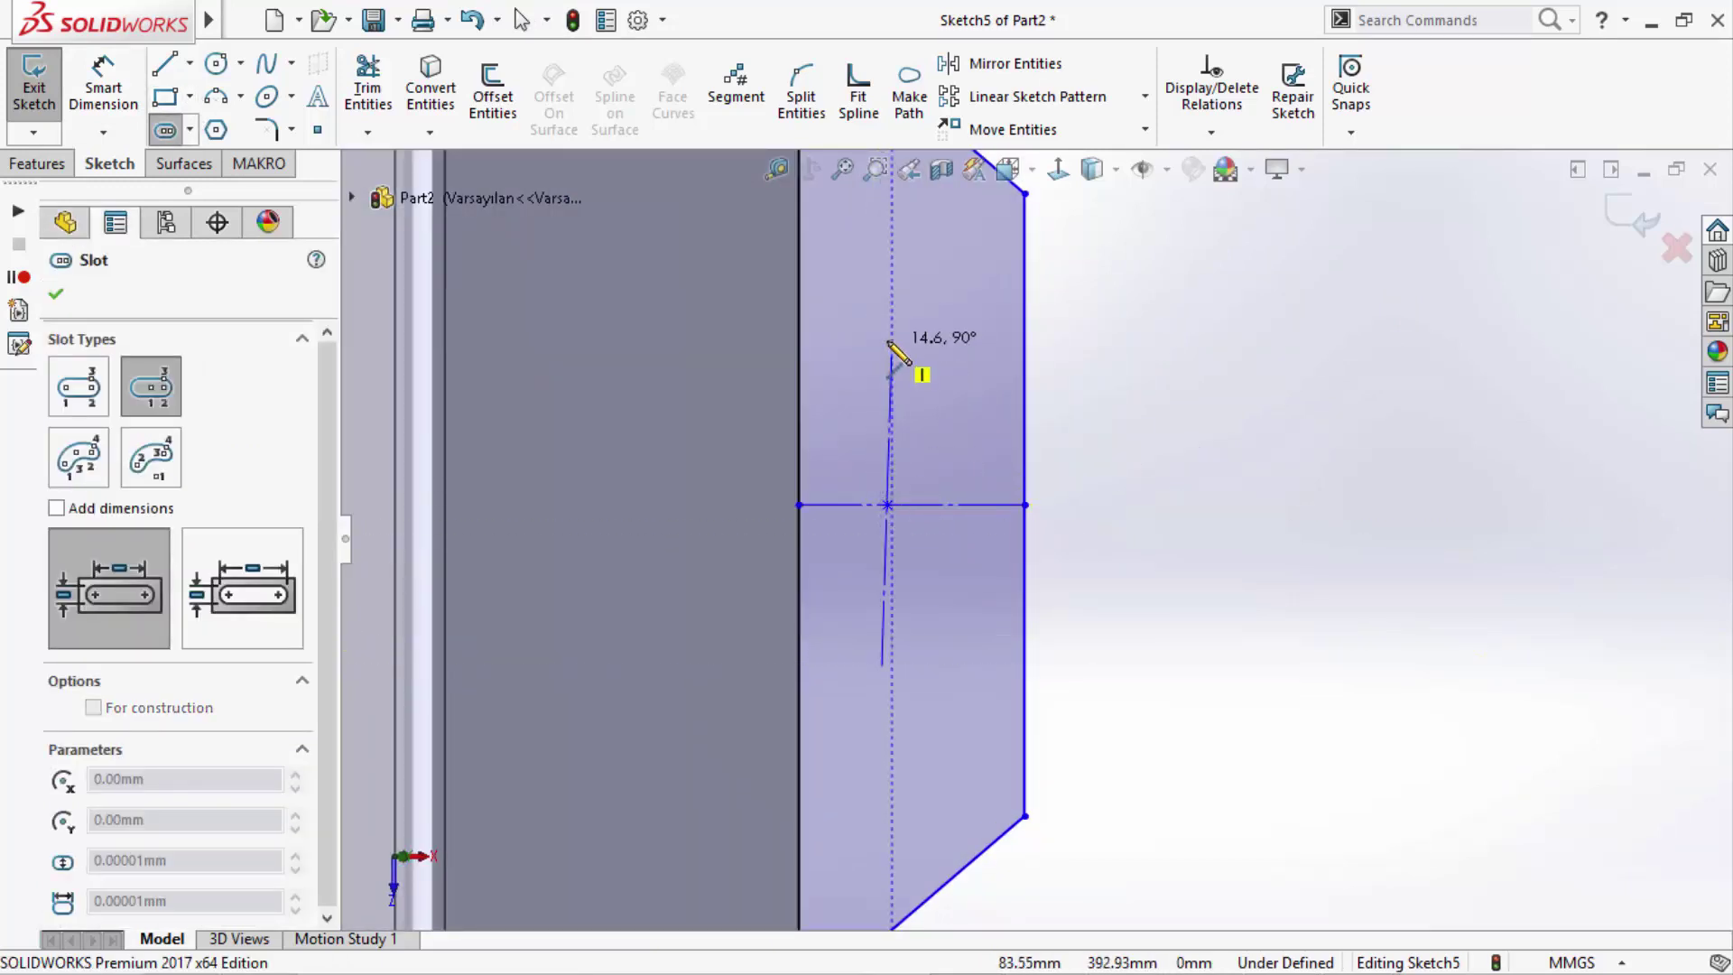
left_click(910, 270)
left_click(946, 311)
key("Escape")
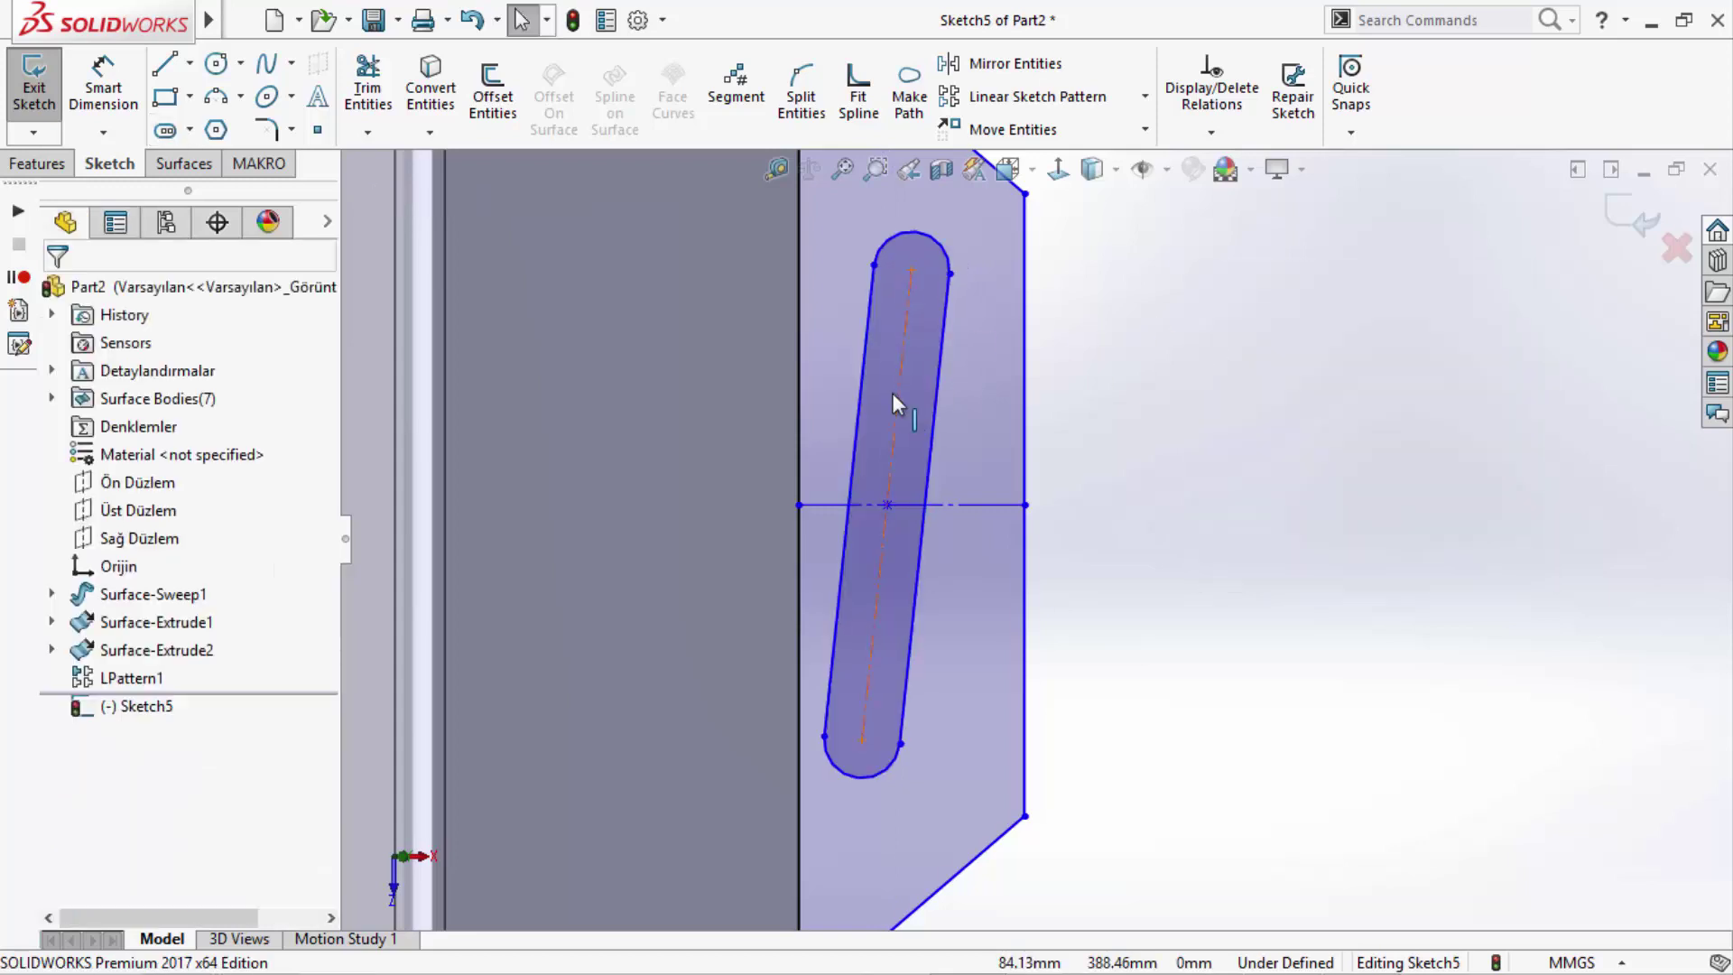
left_click(892, 397)
left_click(1038, 286)
left_click(1174, 460)
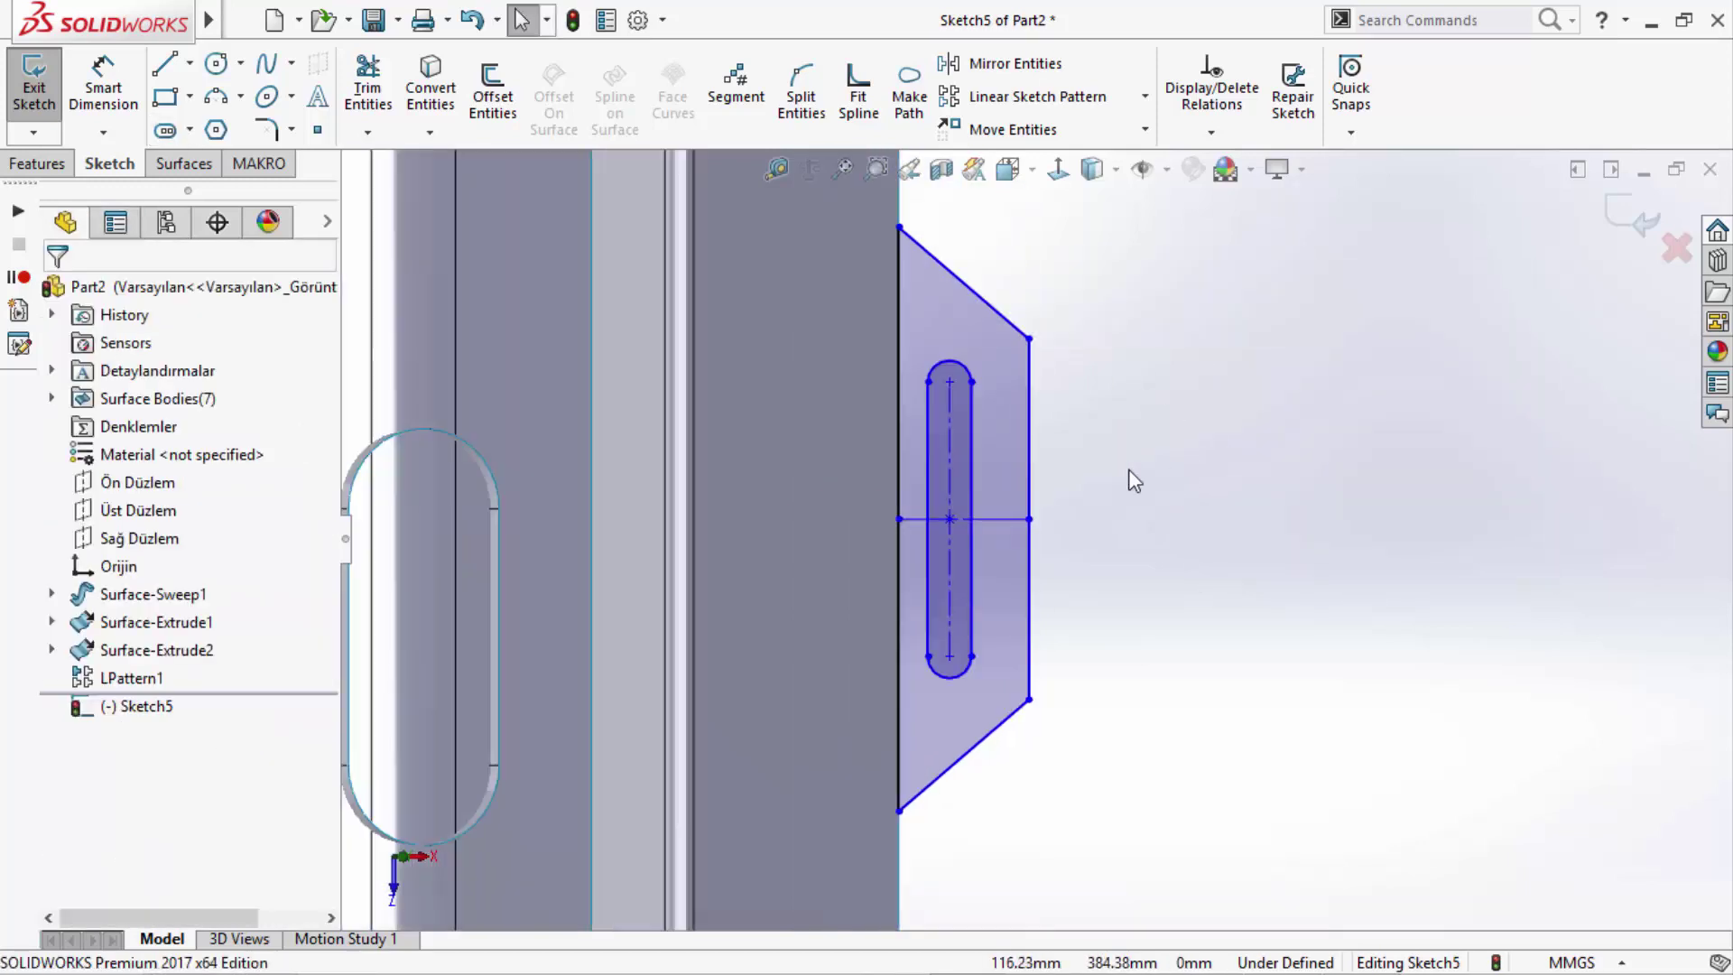
- Dimension the tab width to 30 mm and the corner distance to 25 mm
left_click(103, 91)
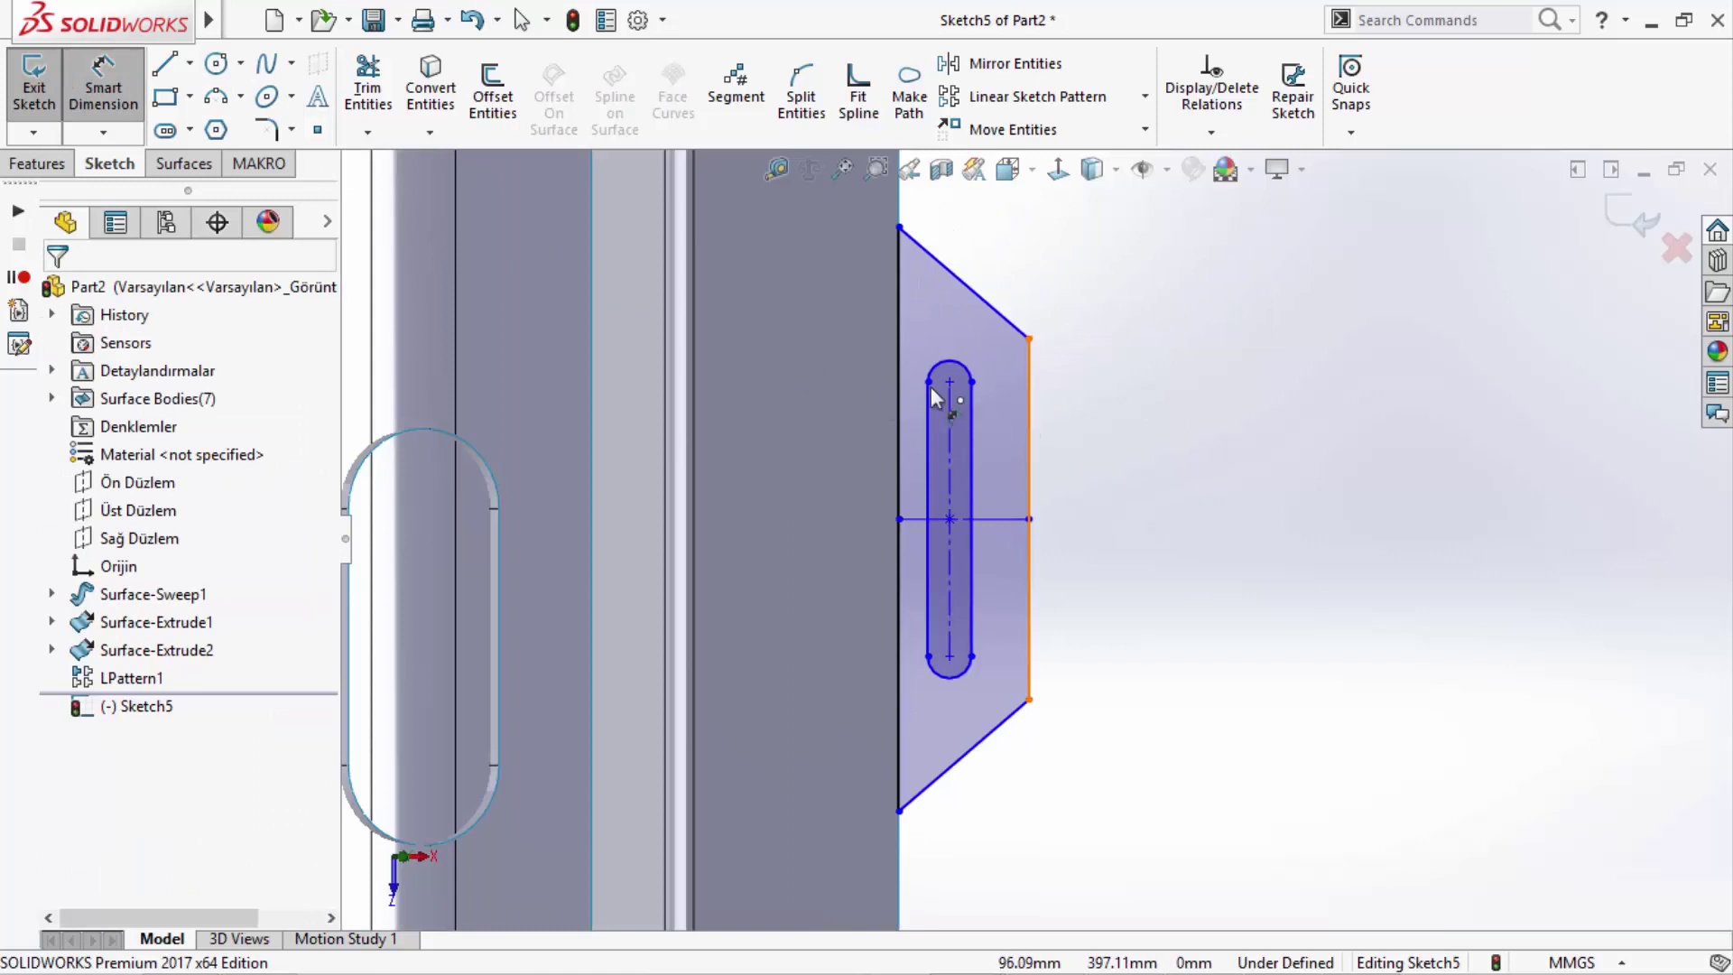
left_click(899, 397)
left_click(950, 452)
left_click(961, 330)
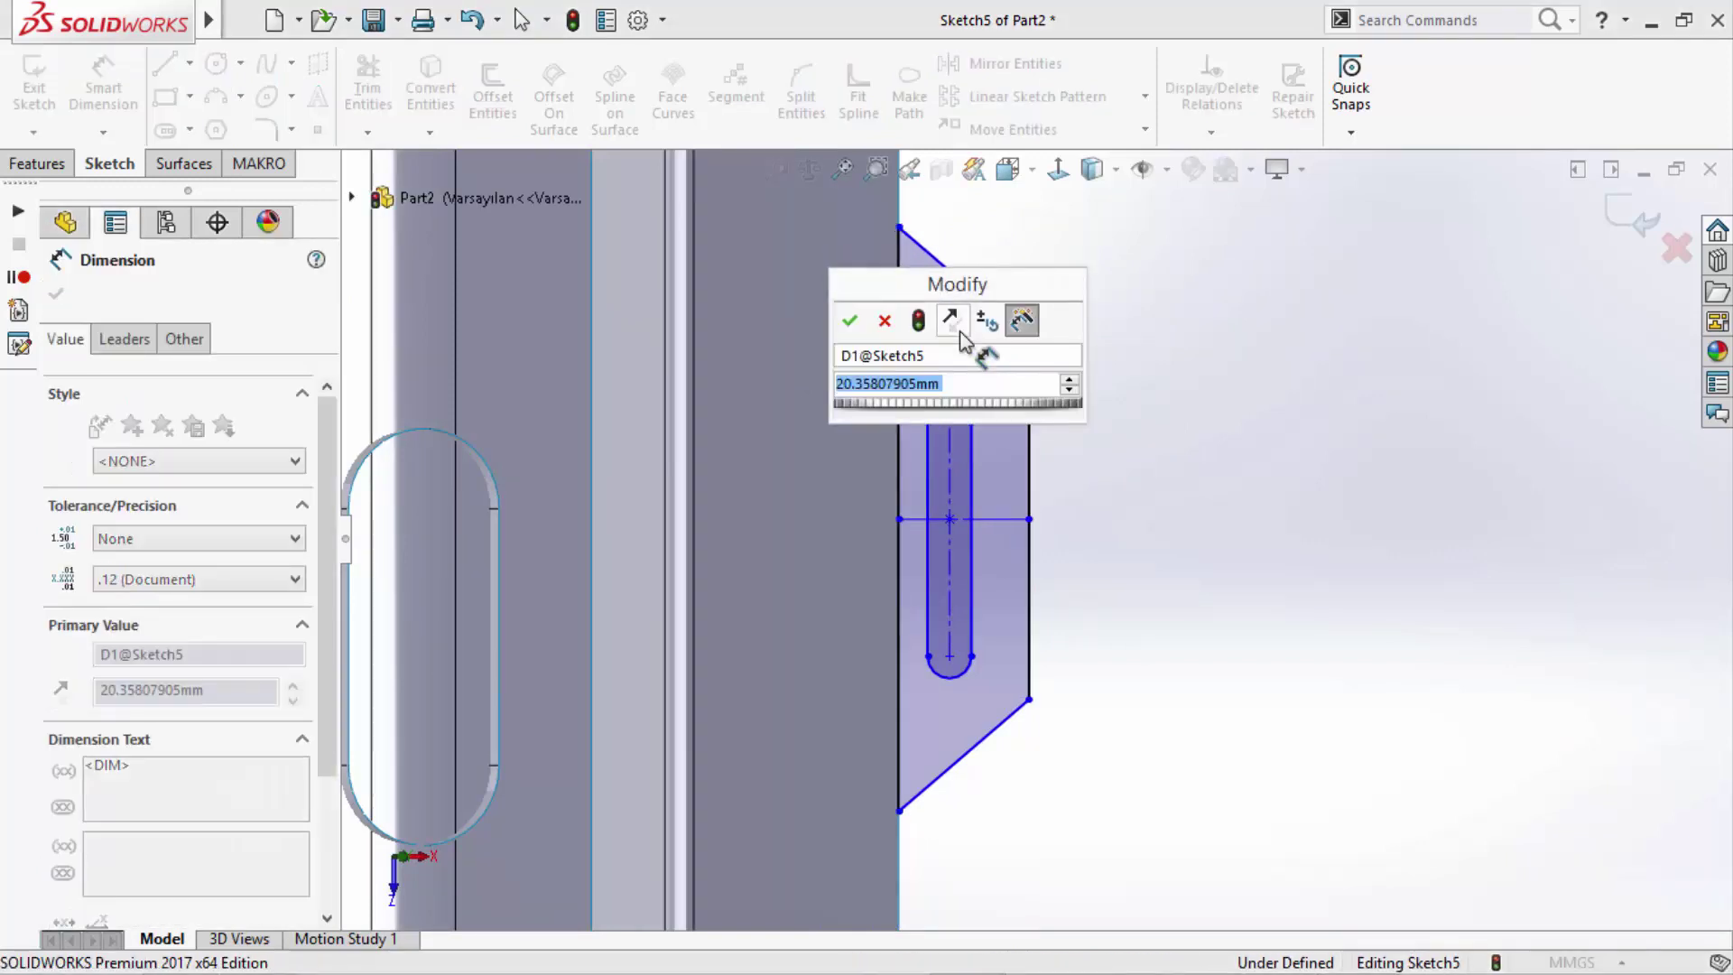
type("30")
key("Return")
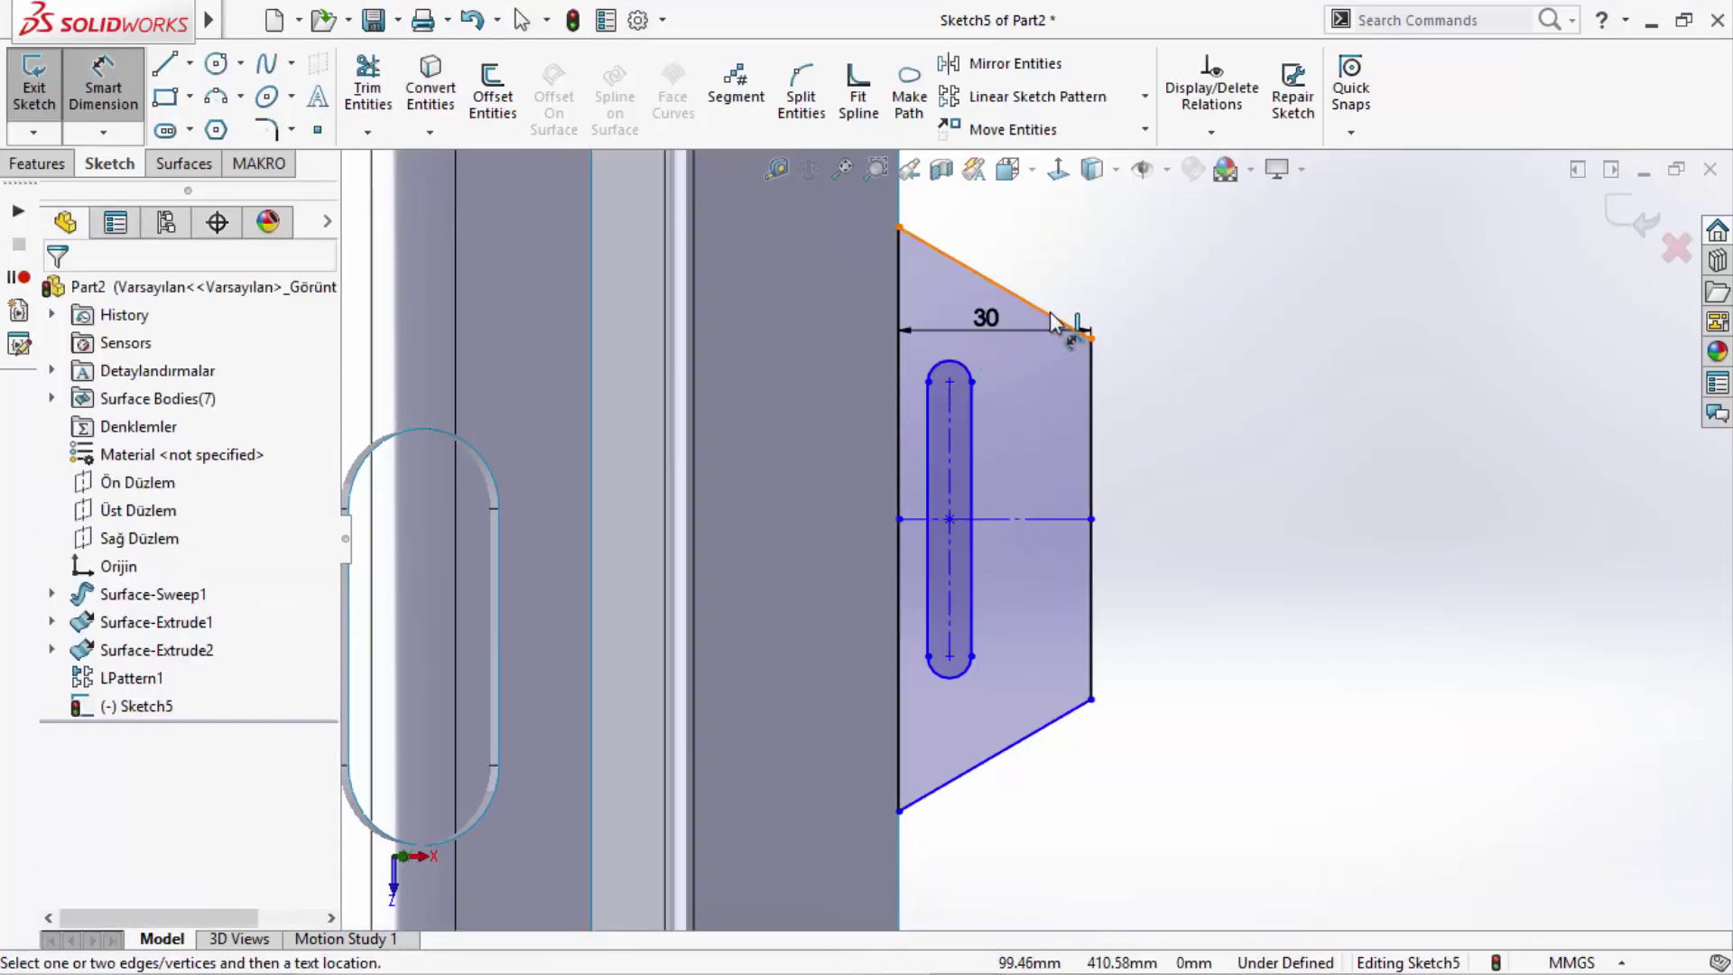
left_click_drag(1051, 320, 1092, 532)
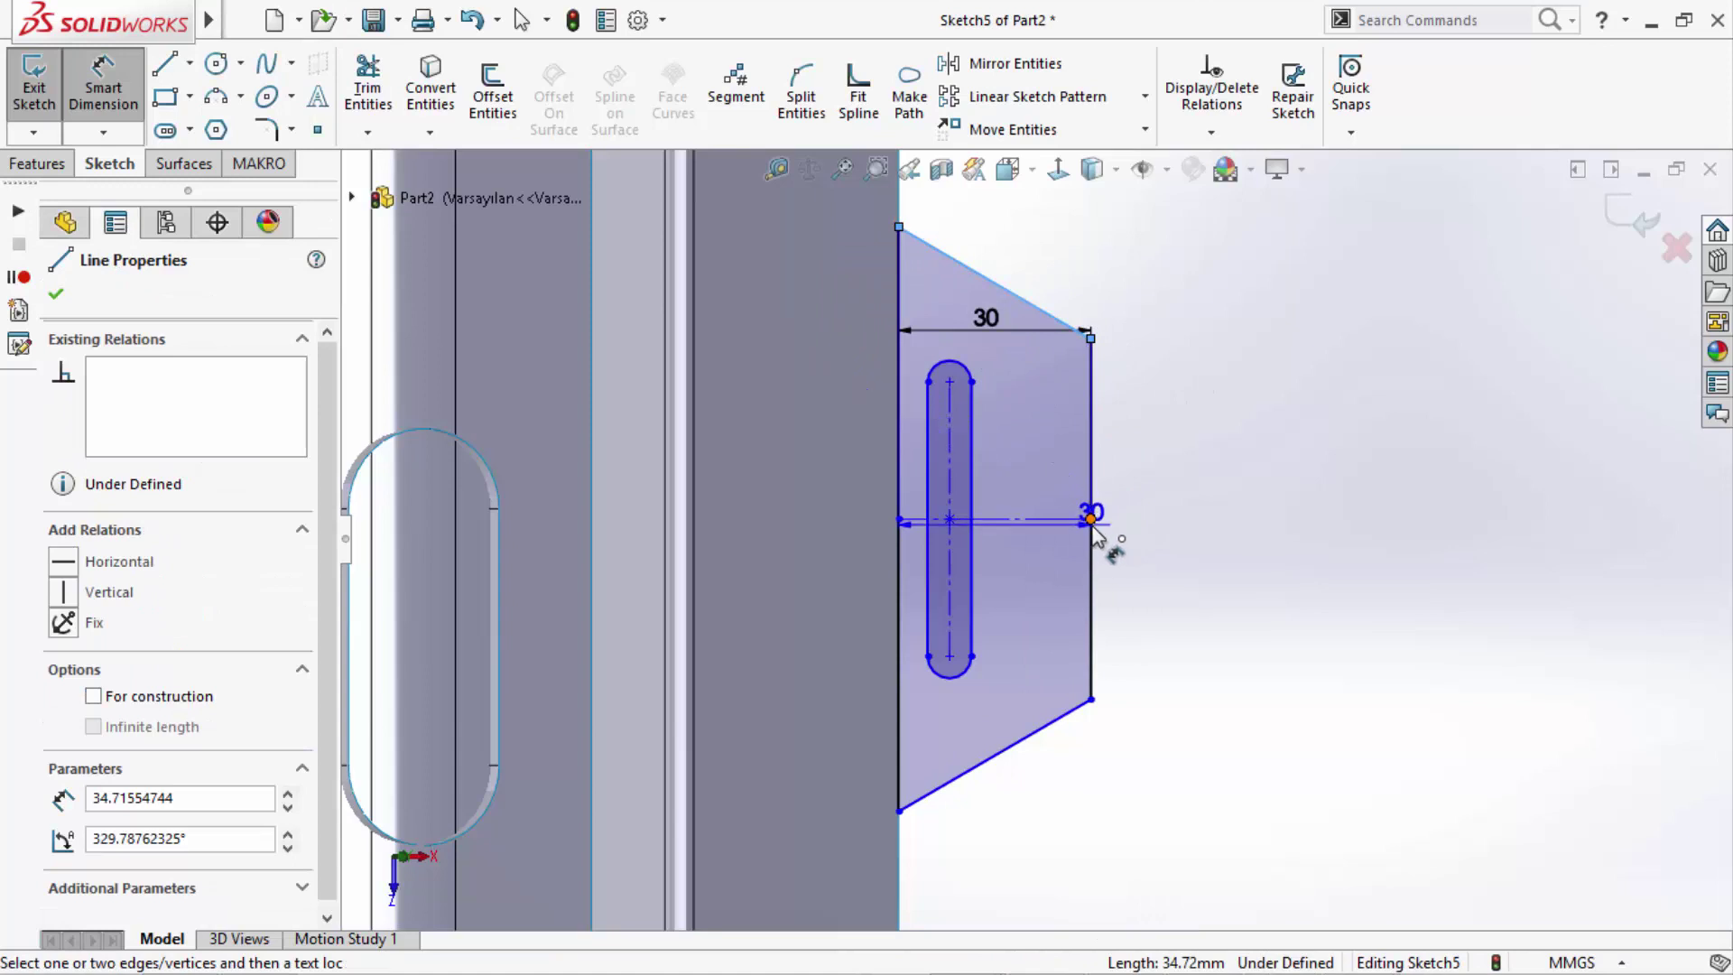
left_click(1092, 523)
left_click(1069, 467)
type("25")
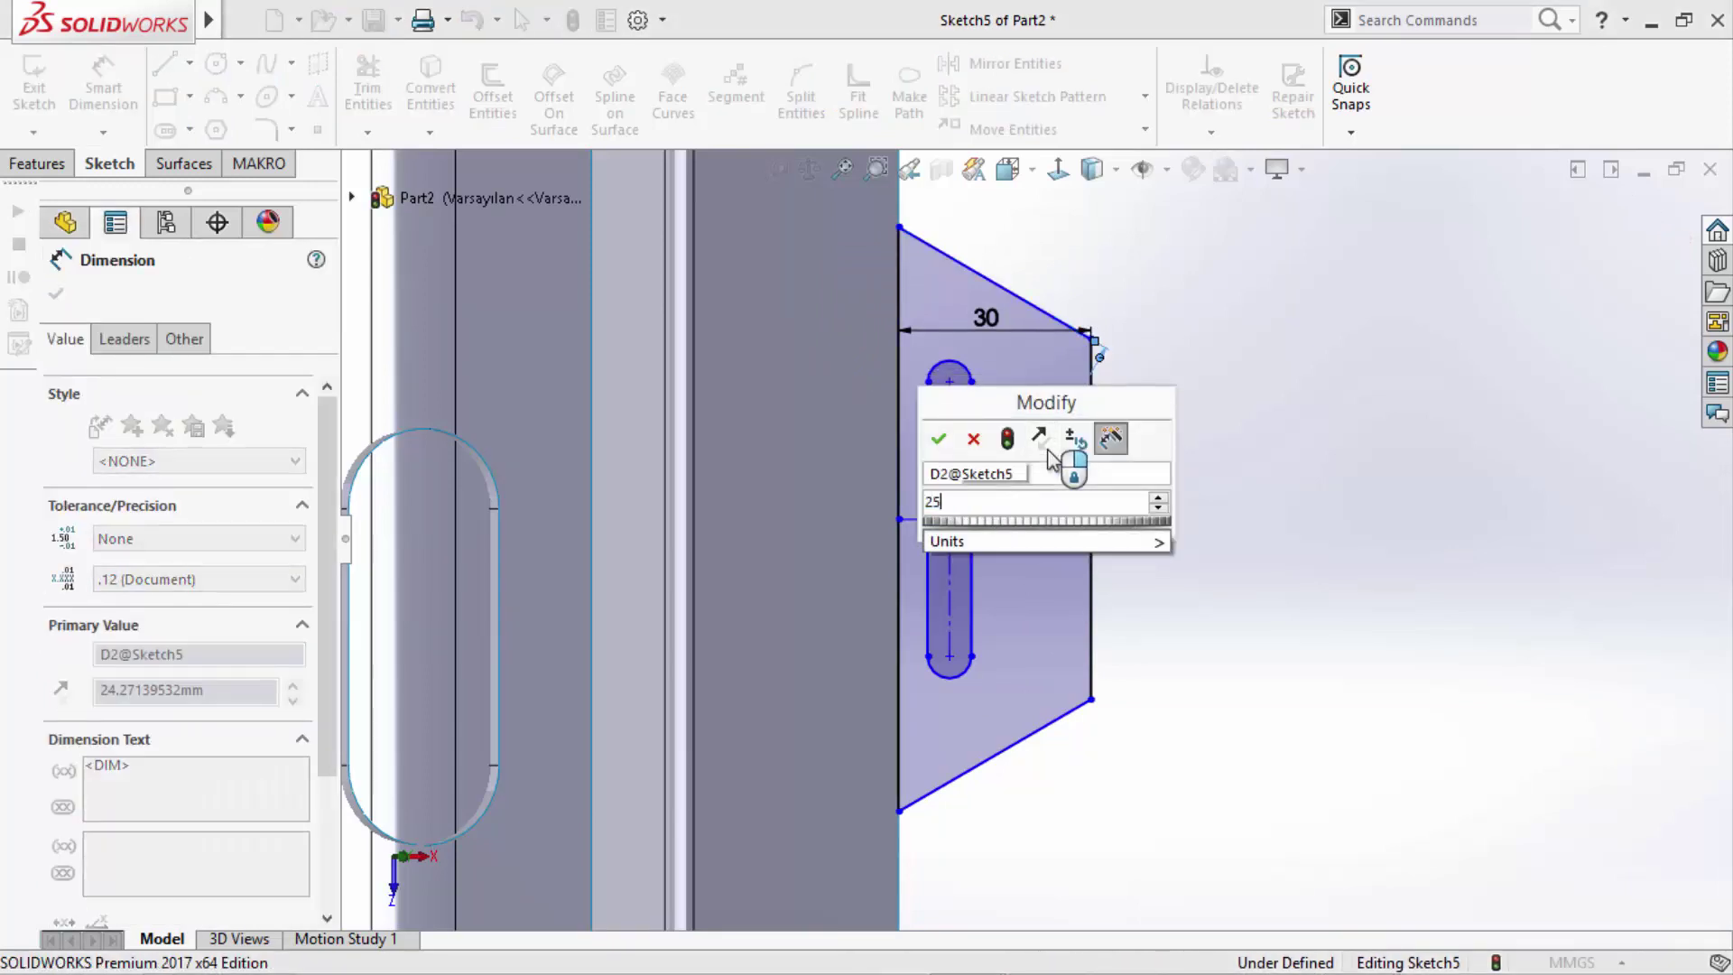
key("Return")
- Set a 45° angle between the tab's bottom and left edges
left_click(1010, 747)
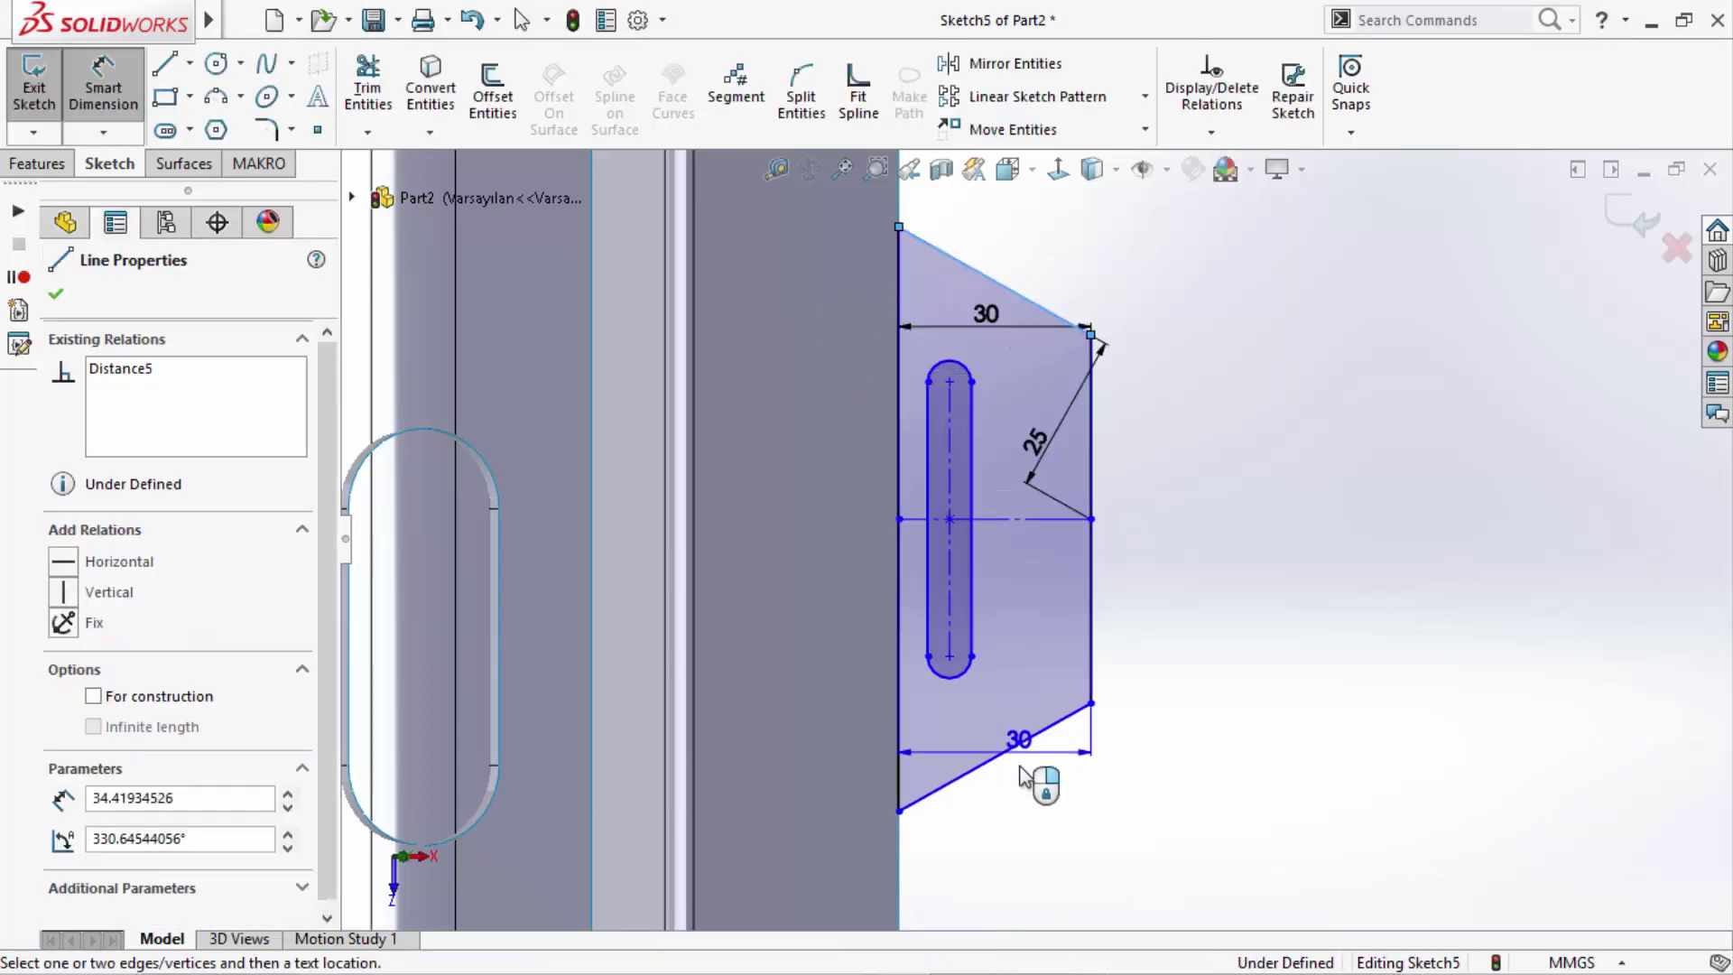
left_click(899, 668)
left_click(821, 604)
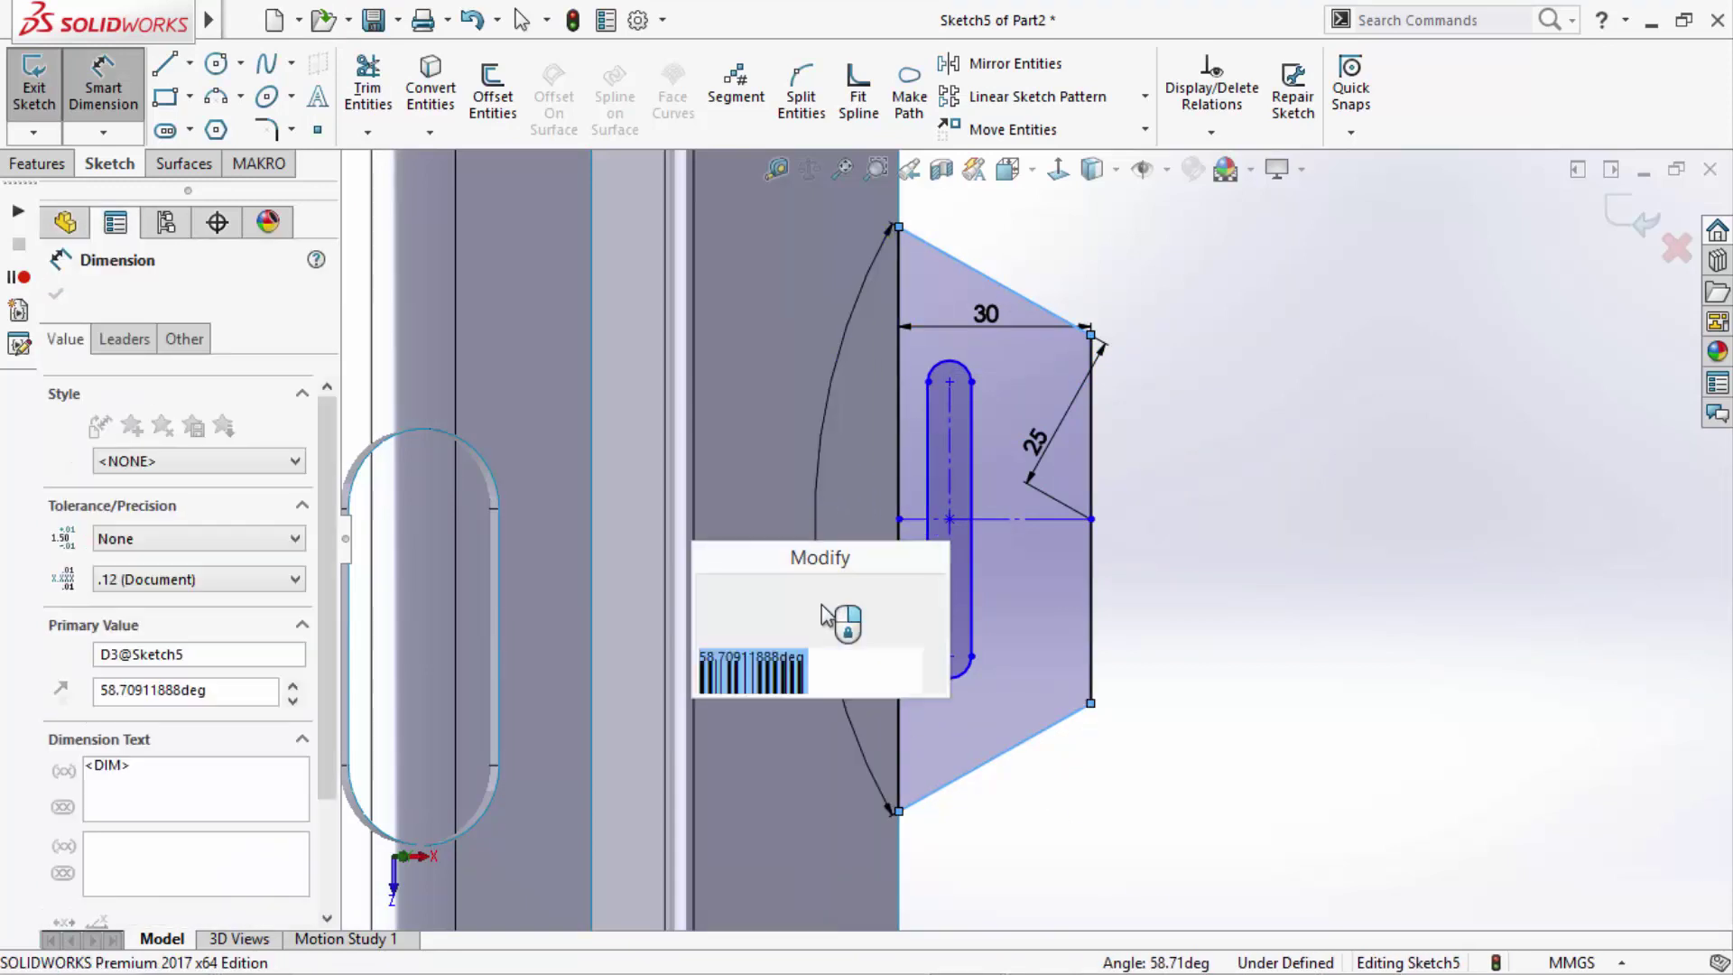
type("45")
key("Return")
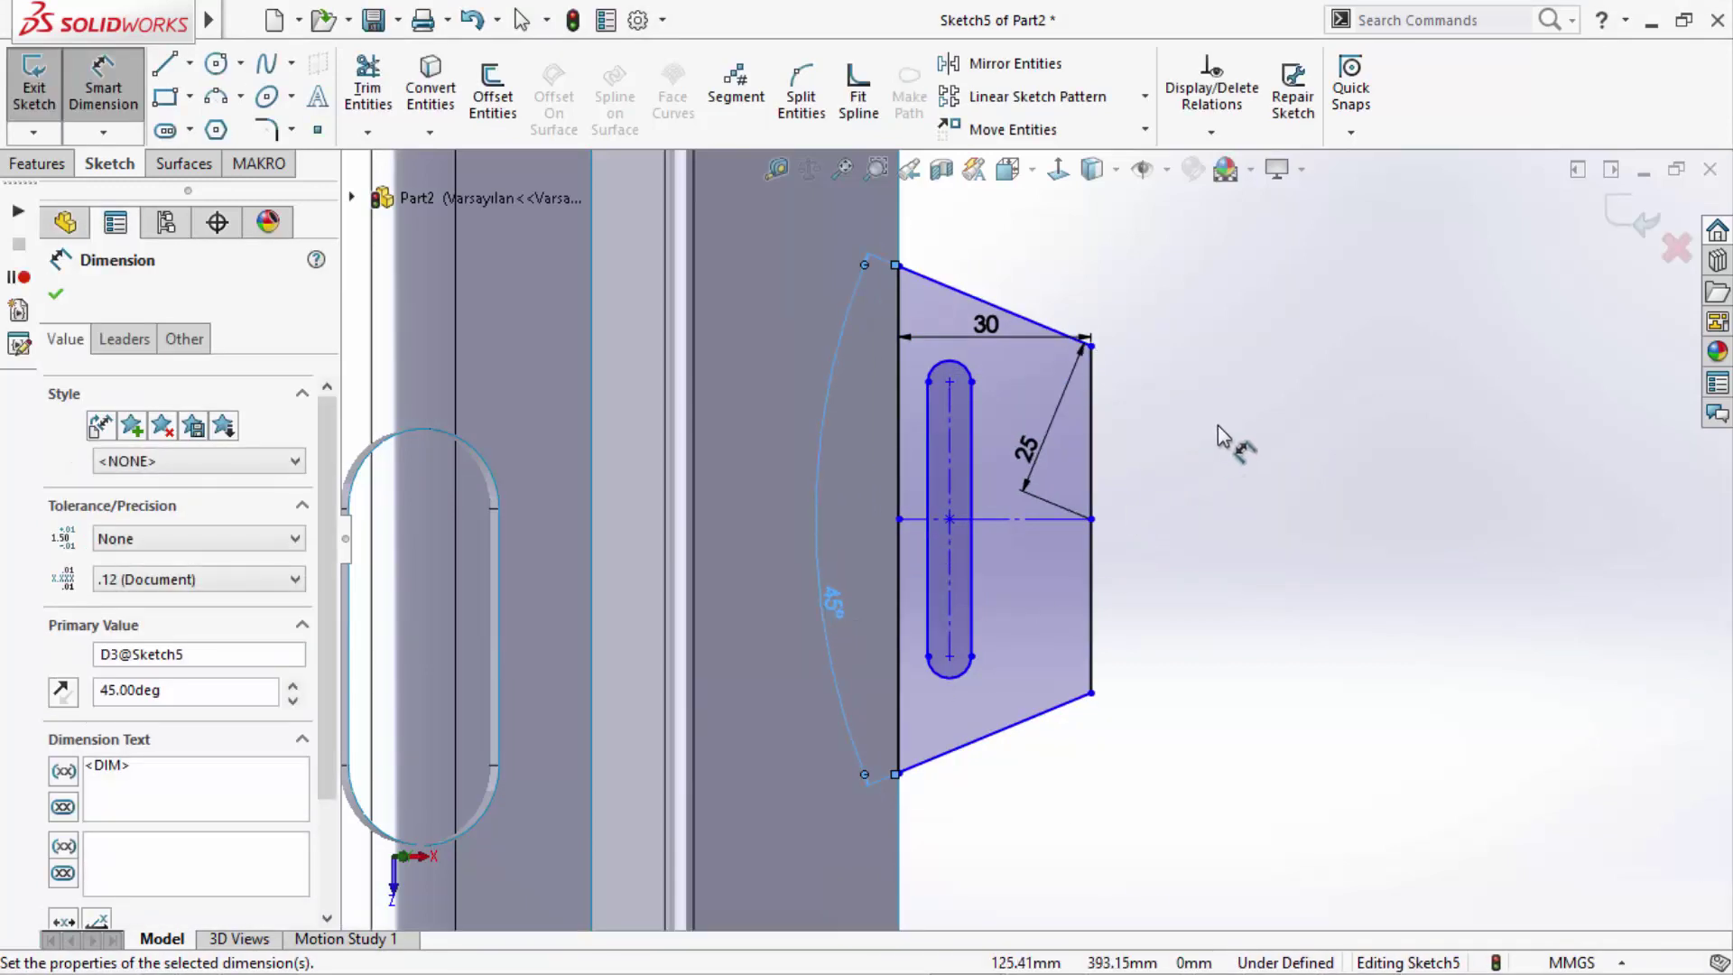
right_click(1213, 390)
left_click(1272, 461)
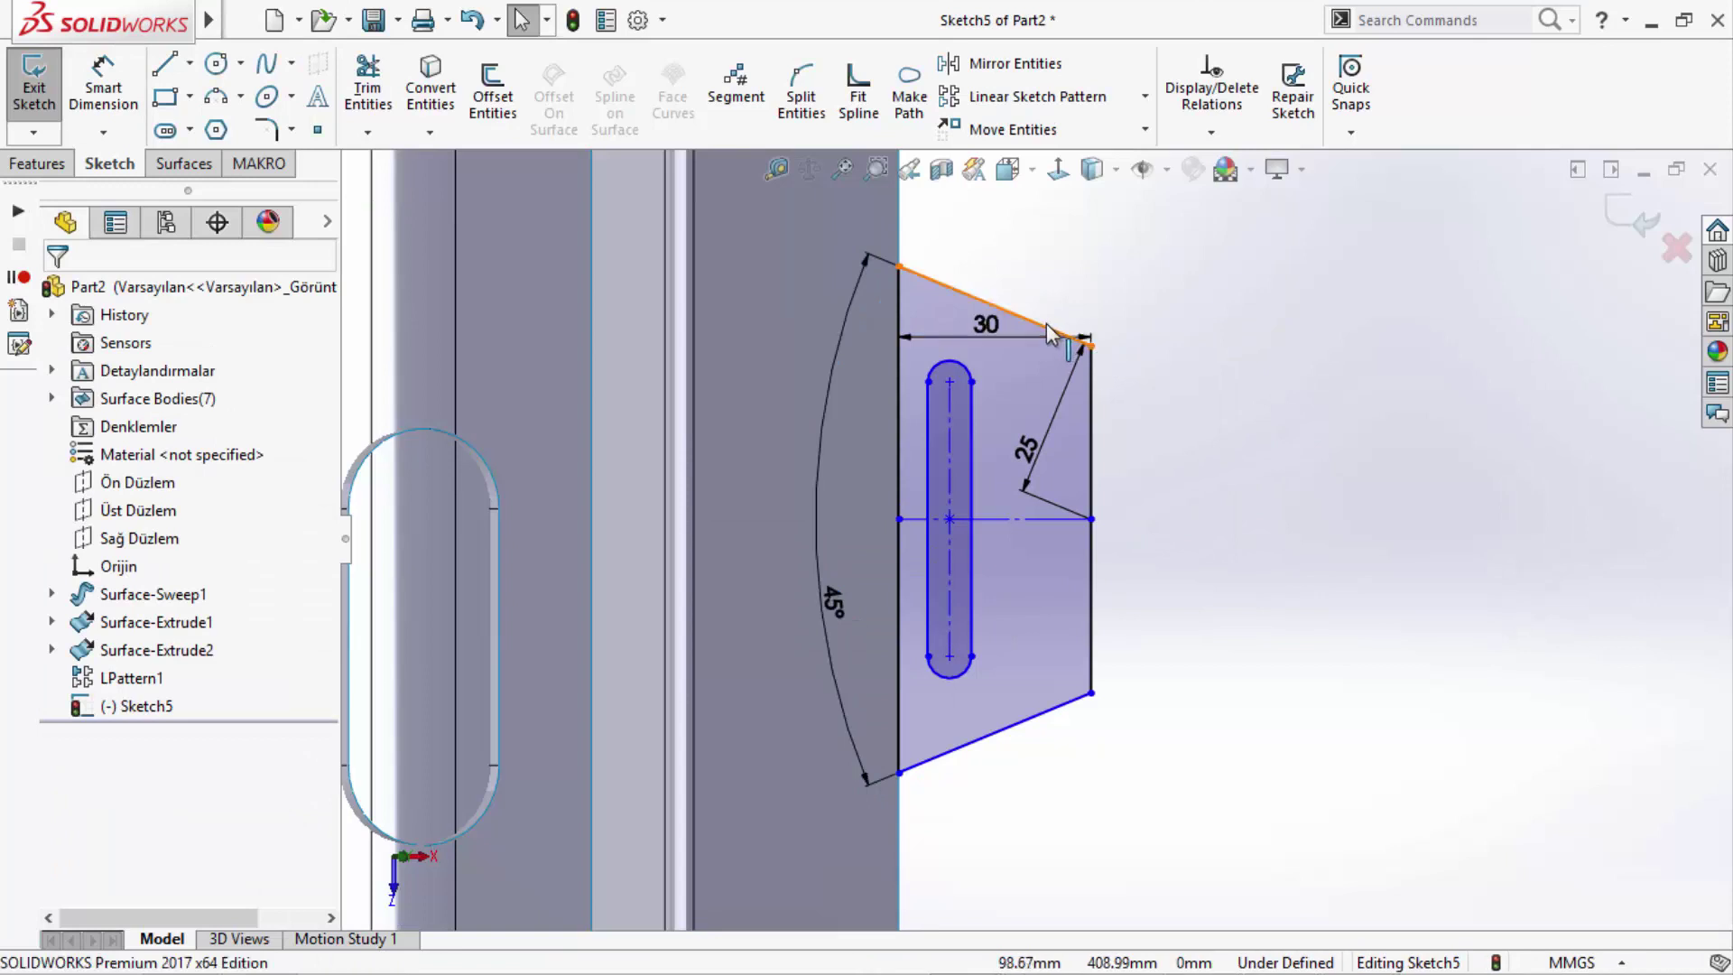
- Make the tab's top and bottom edges symmetric about the midpoint centreline
left_click(1049, 334)
left_click(993, 734, "ctrl")
left_click(1014, 514, "ctrl")
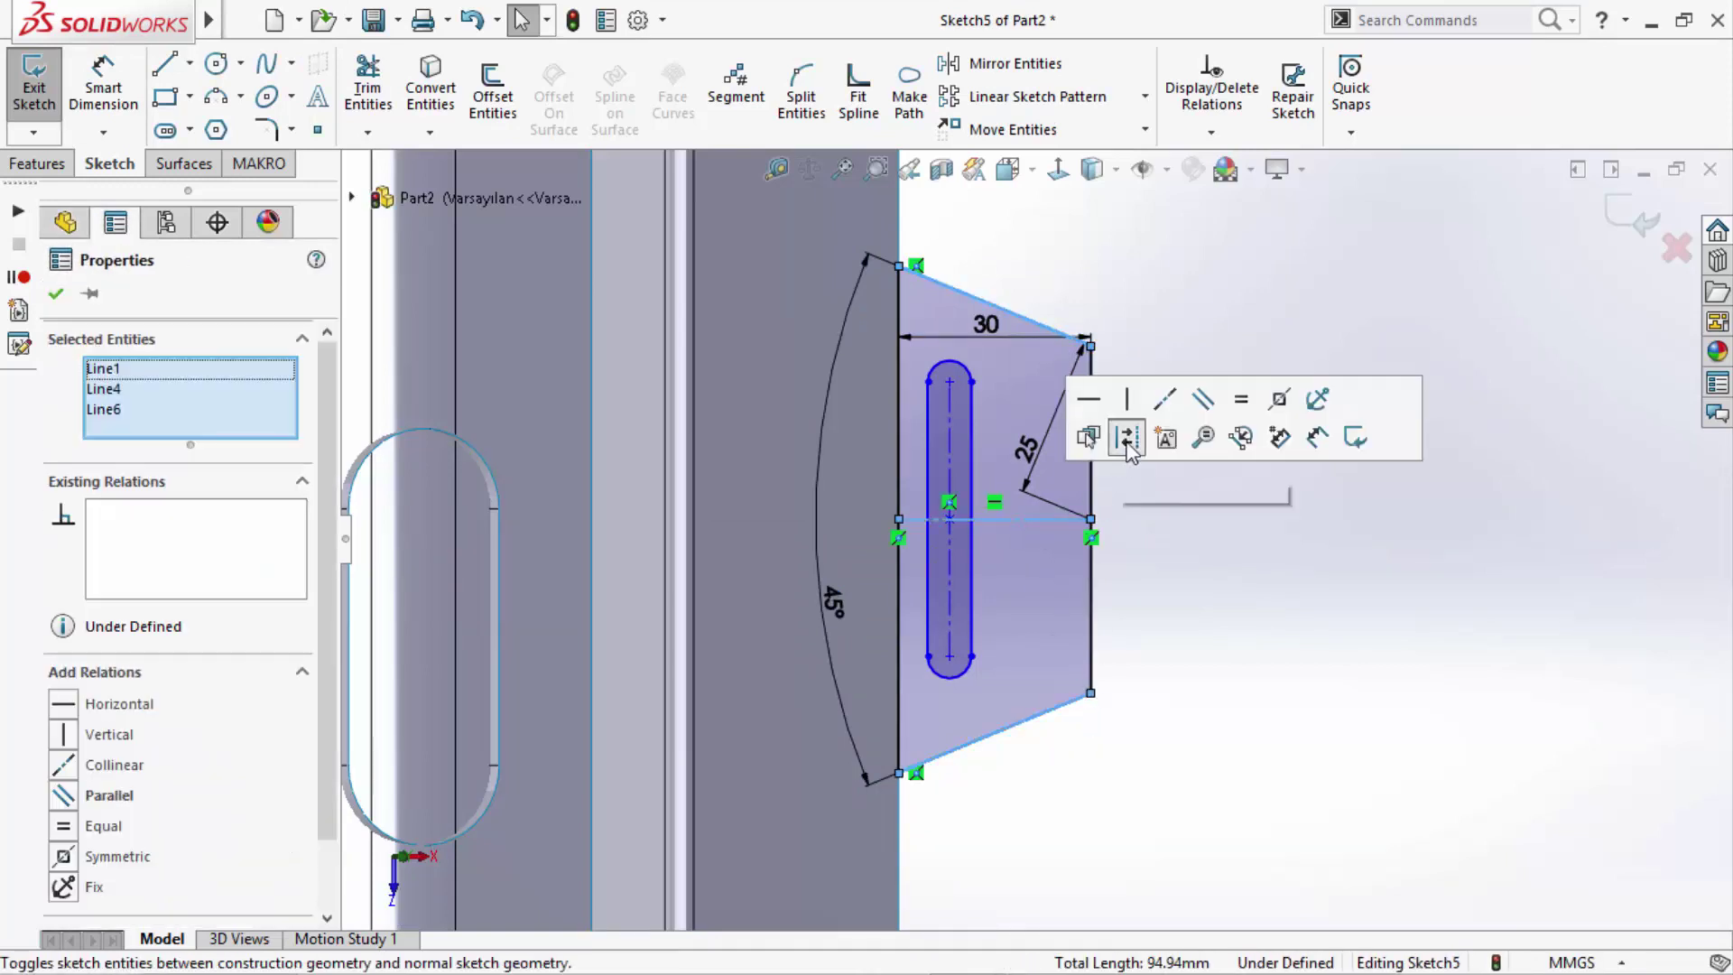
left_click(1279, 398)
left_click(1269, 541)
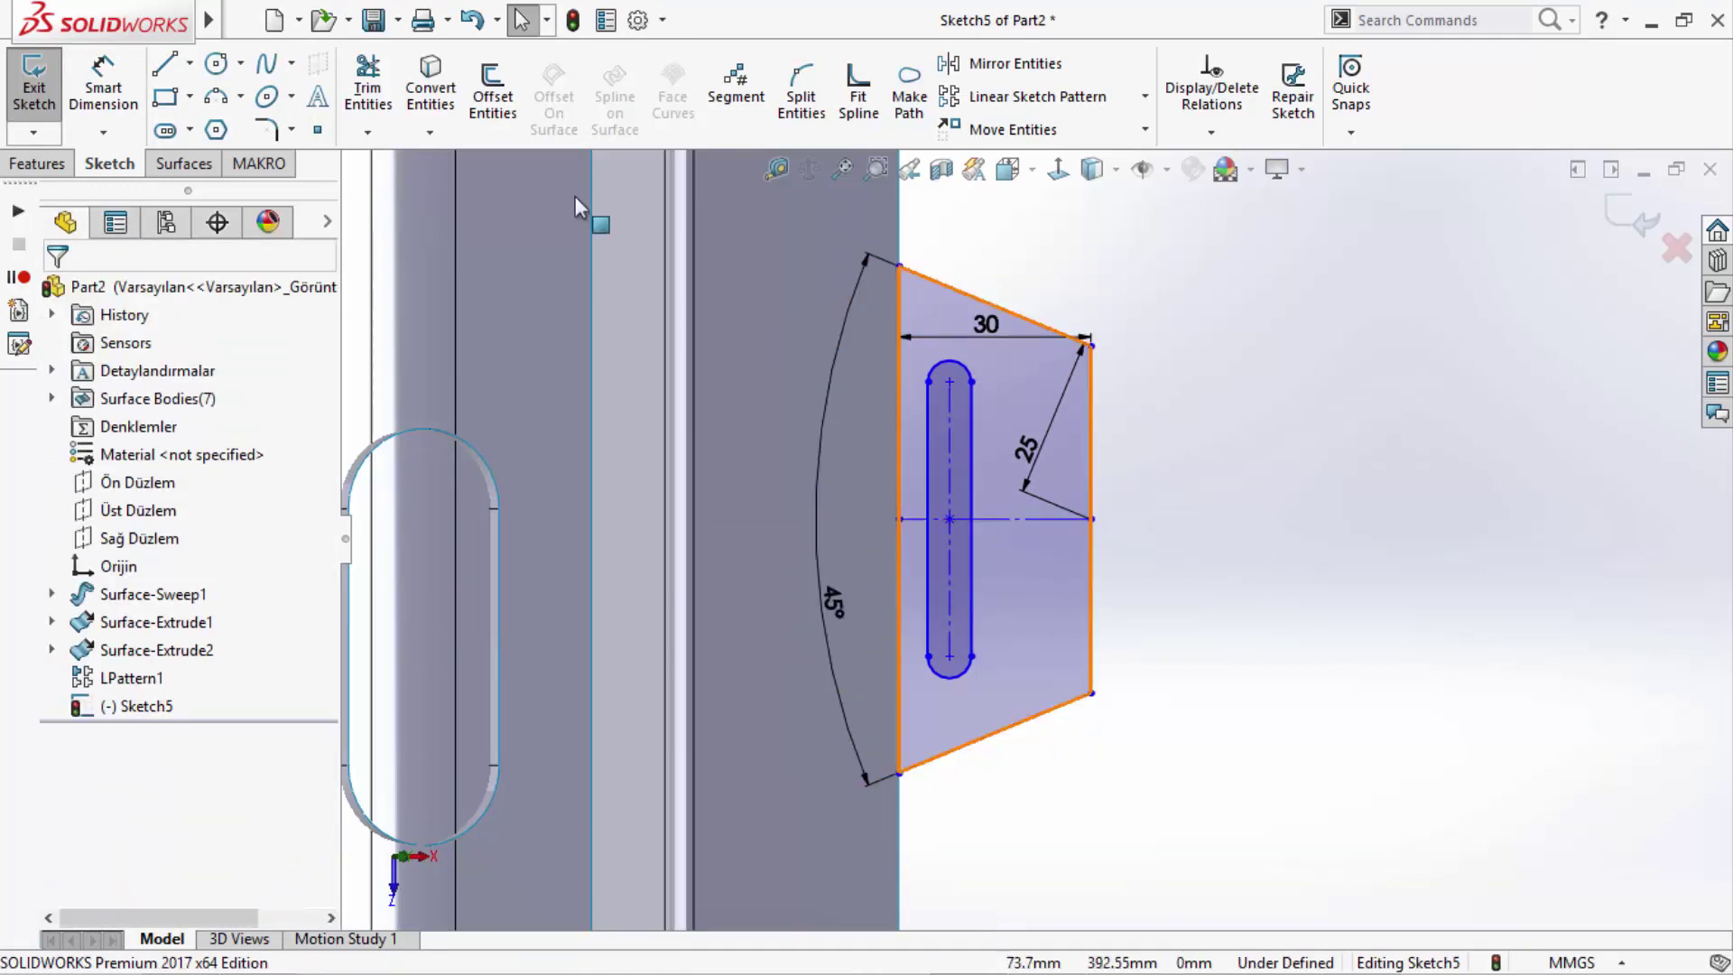
- Dimension the slot 17 mm from the tab's right edge
left_click(103, 87)
left_click(950, 522)
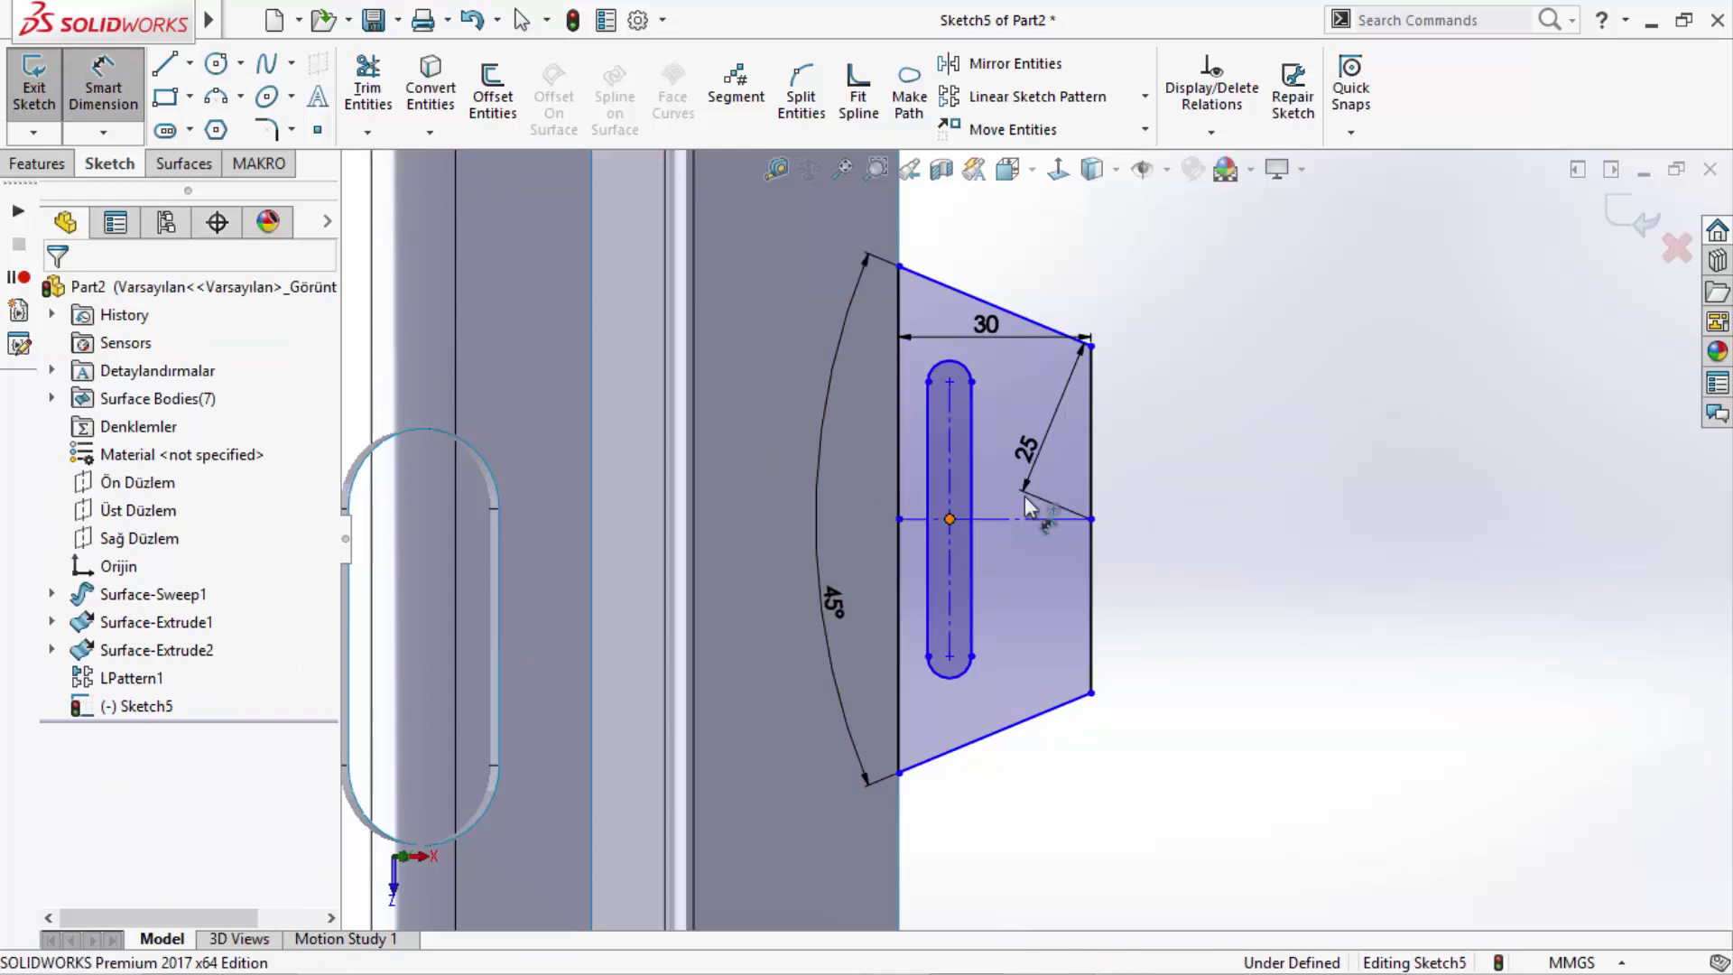
left_click(1093, 468)
left_click(1037, 290)
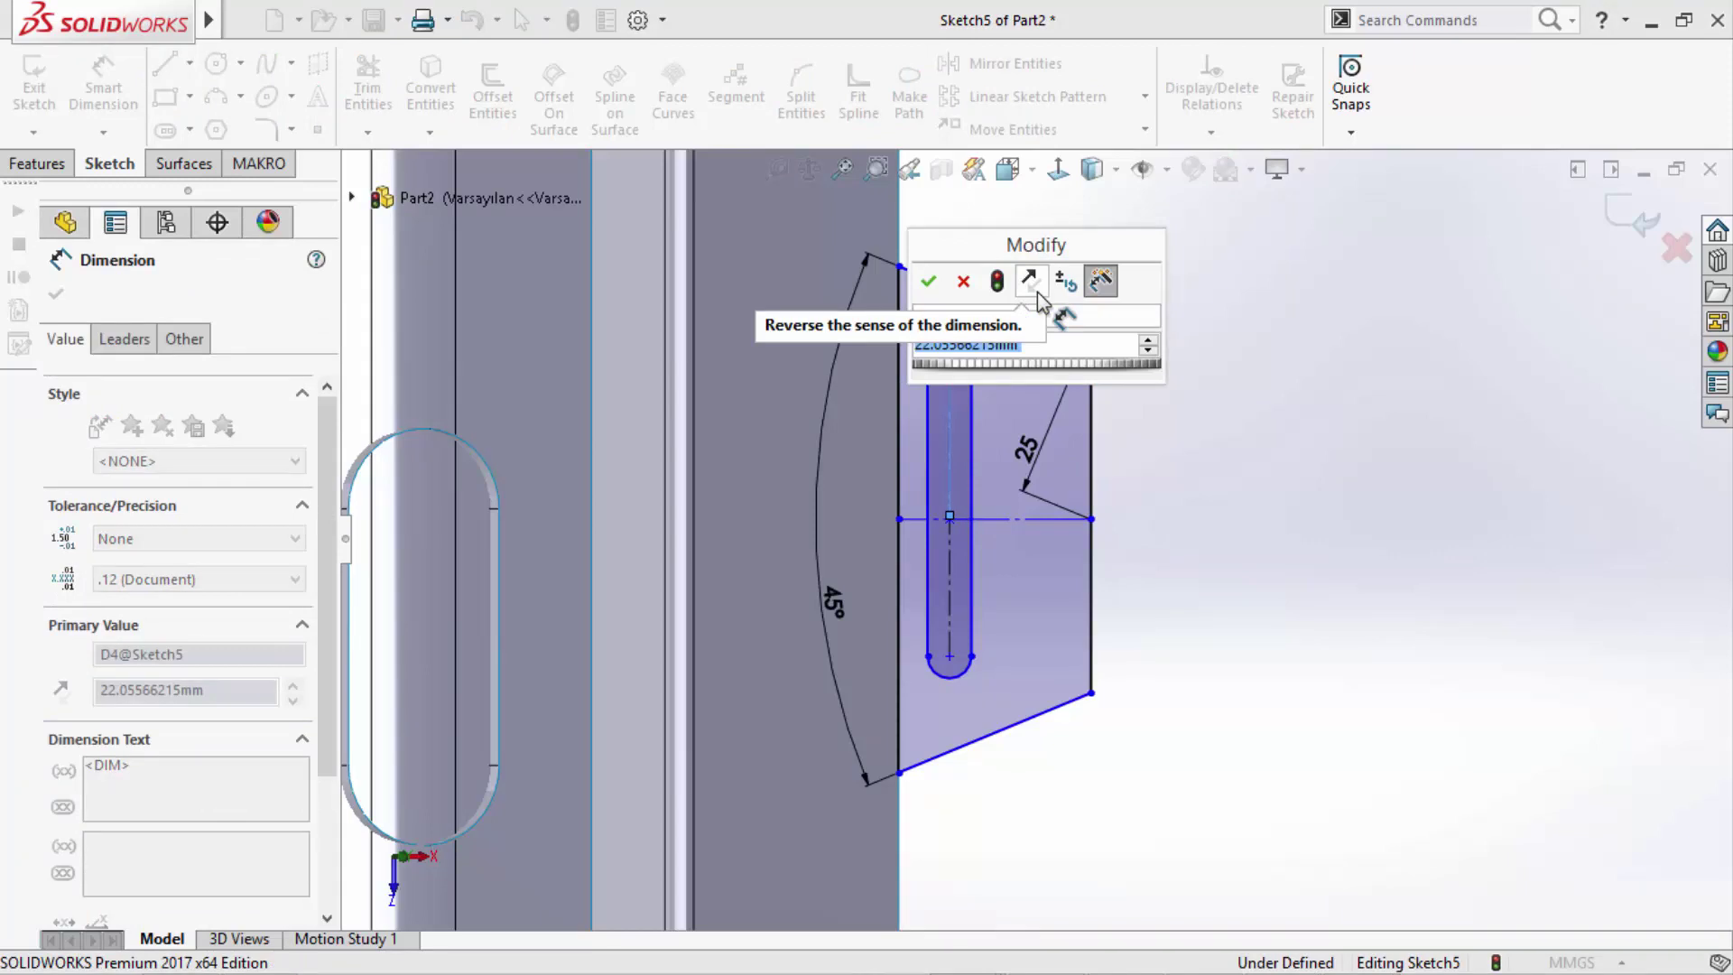
type("17")
key("Return")
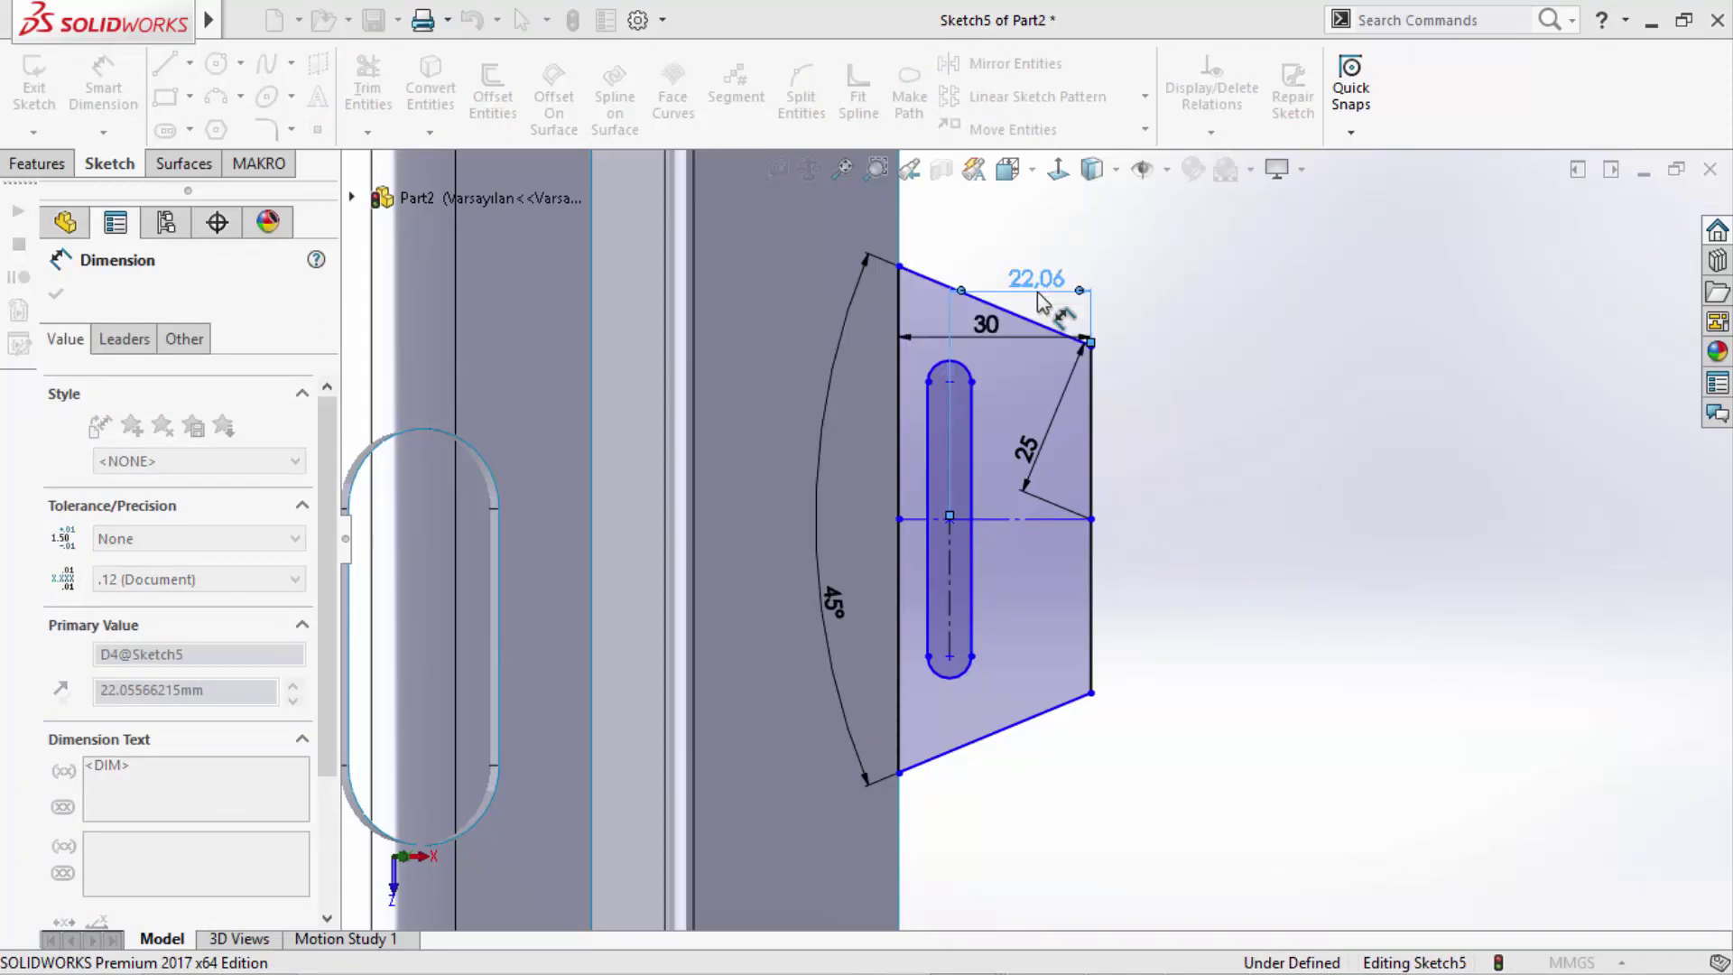
- Give the slot a 13 mm width and a 24 mm length
left_click(972, 436)
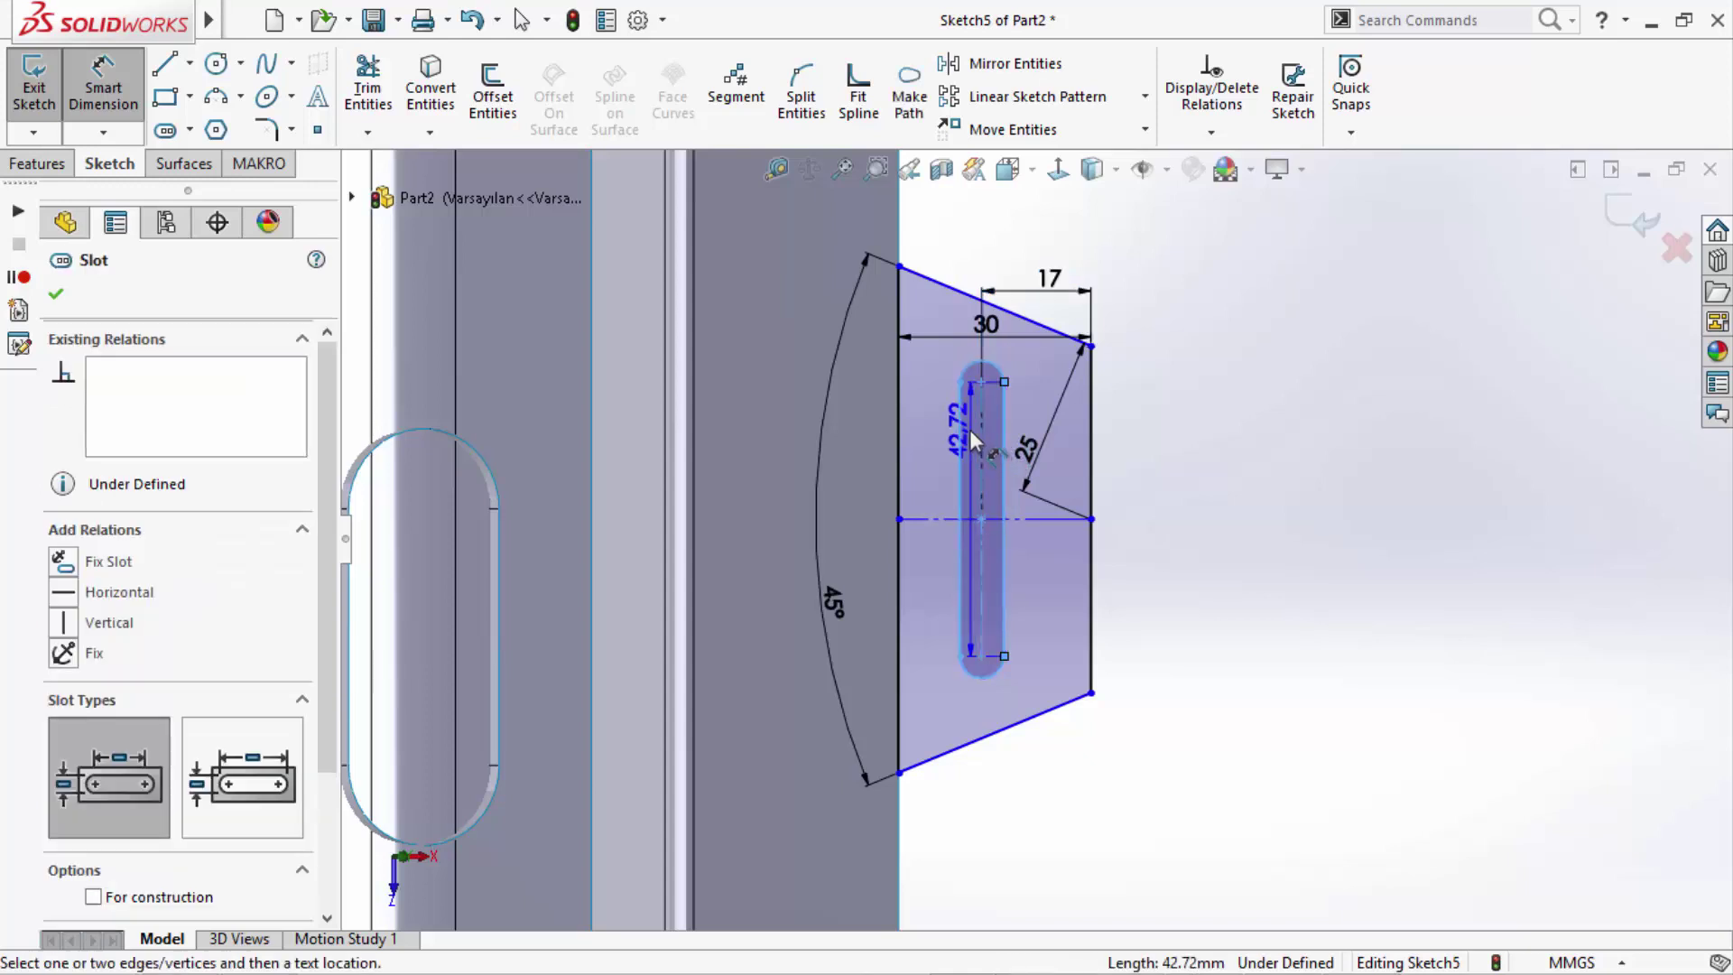
left_click(970, 438)
left_click(975, 237)
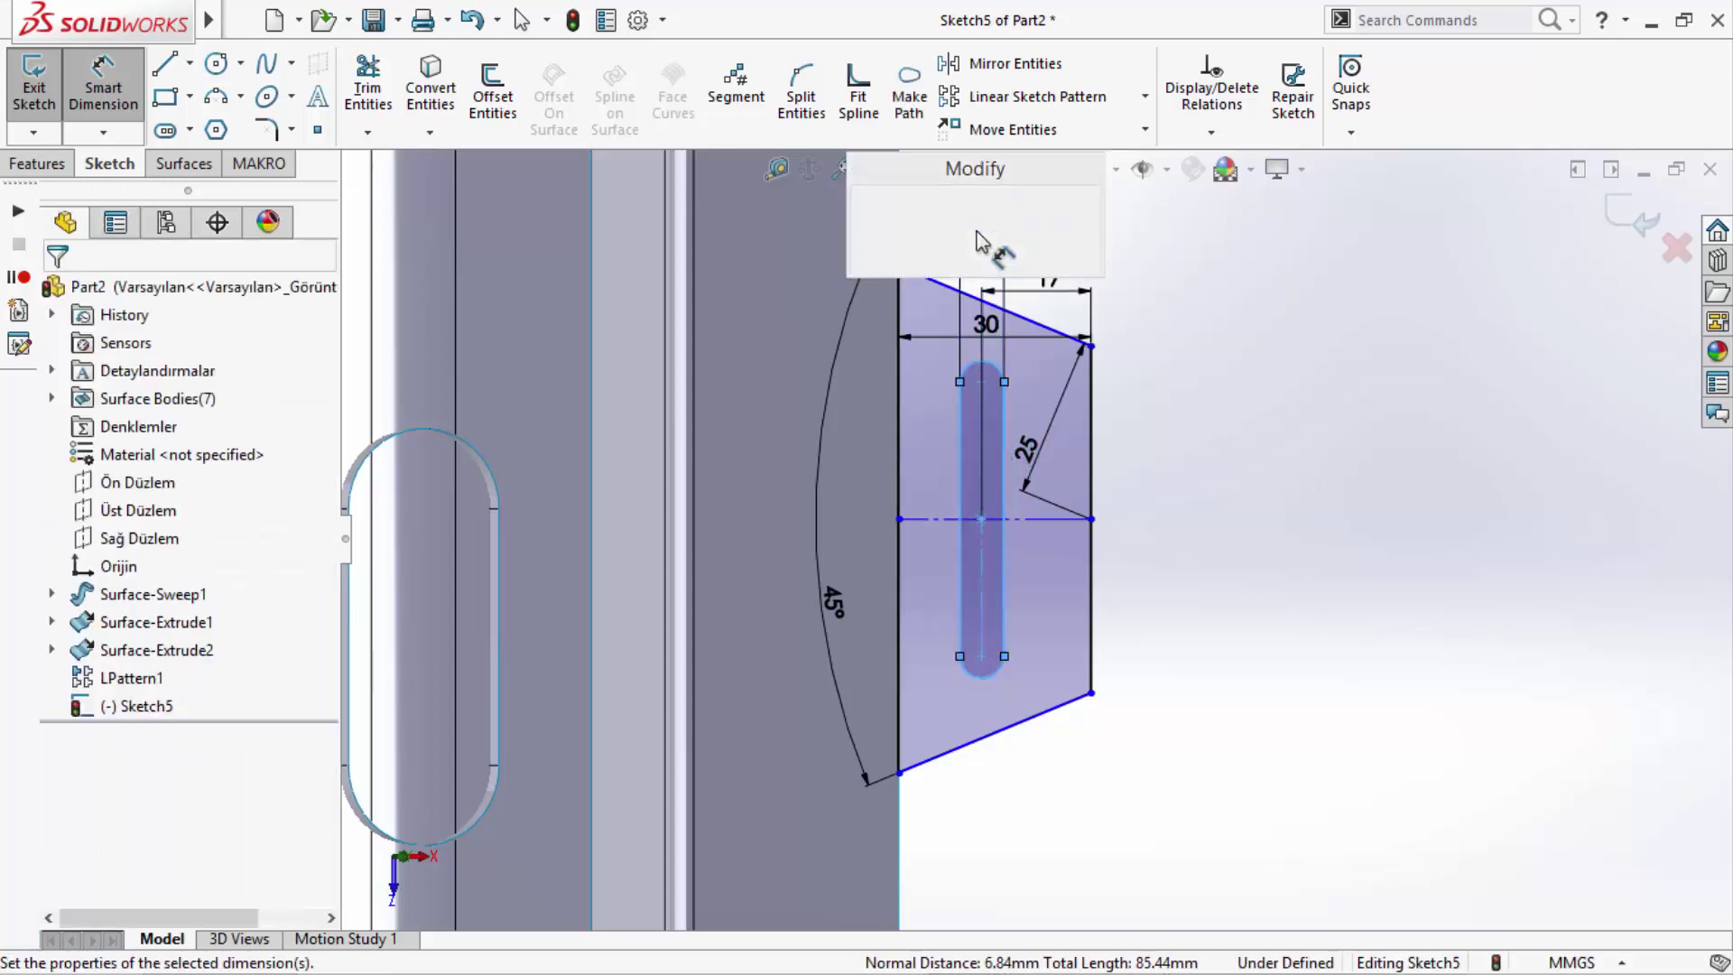
type("13")
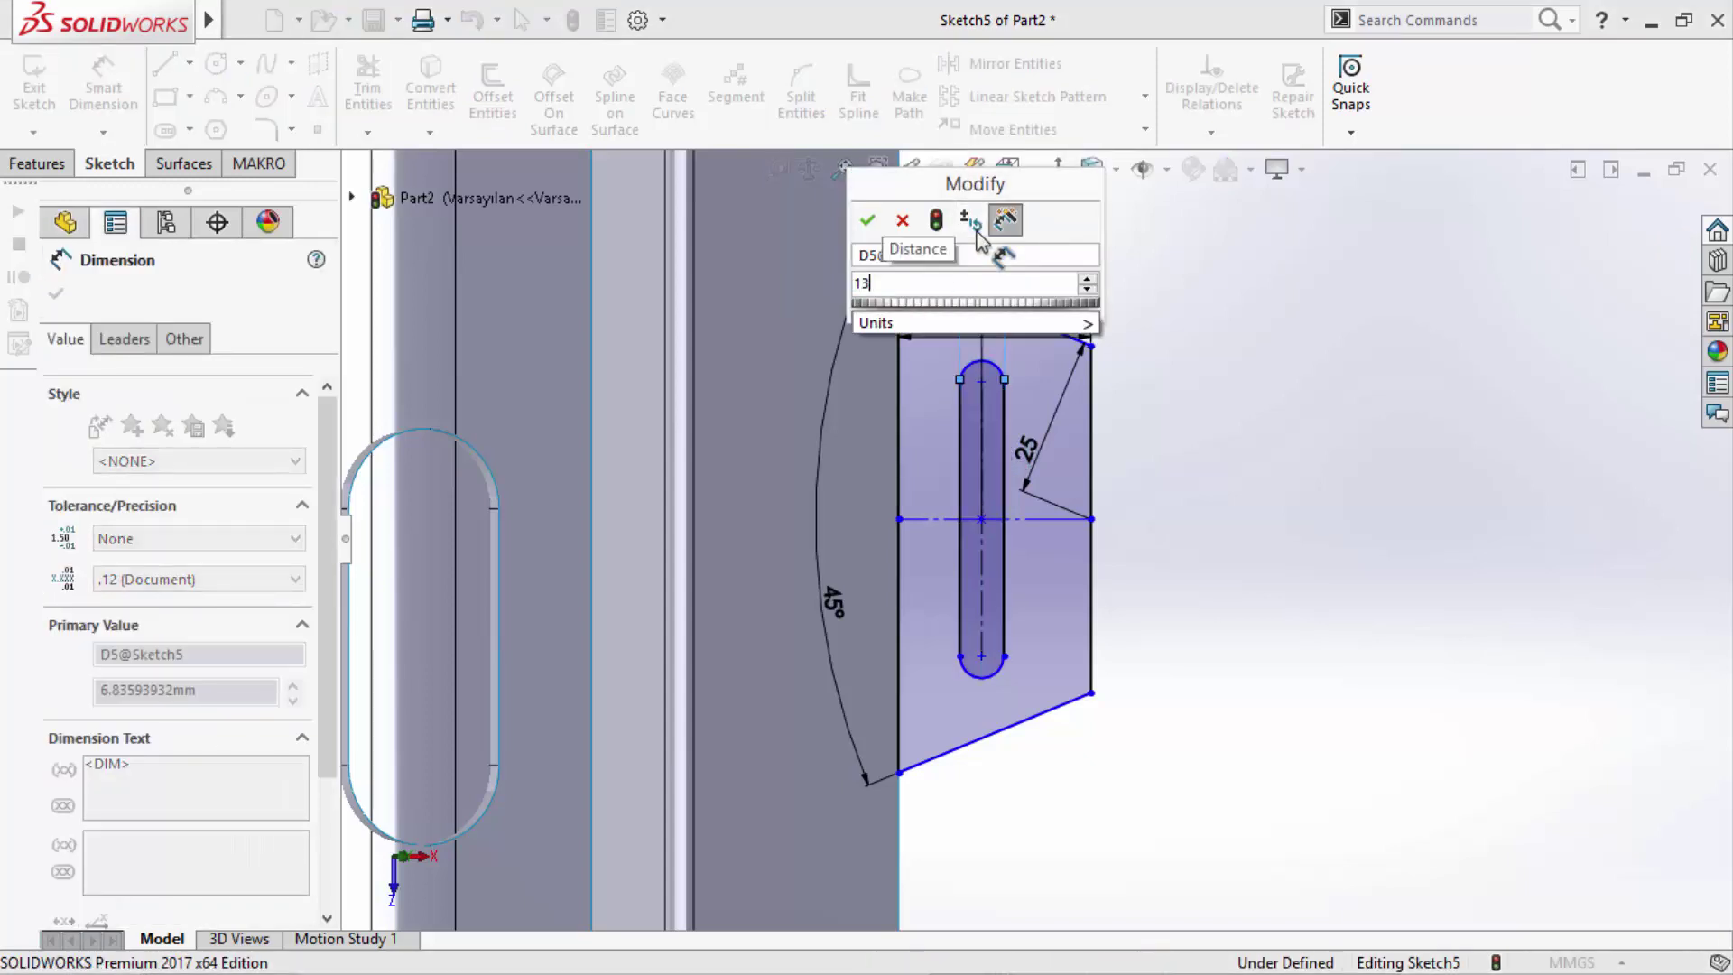
key("Return")
left_click(982, 465)
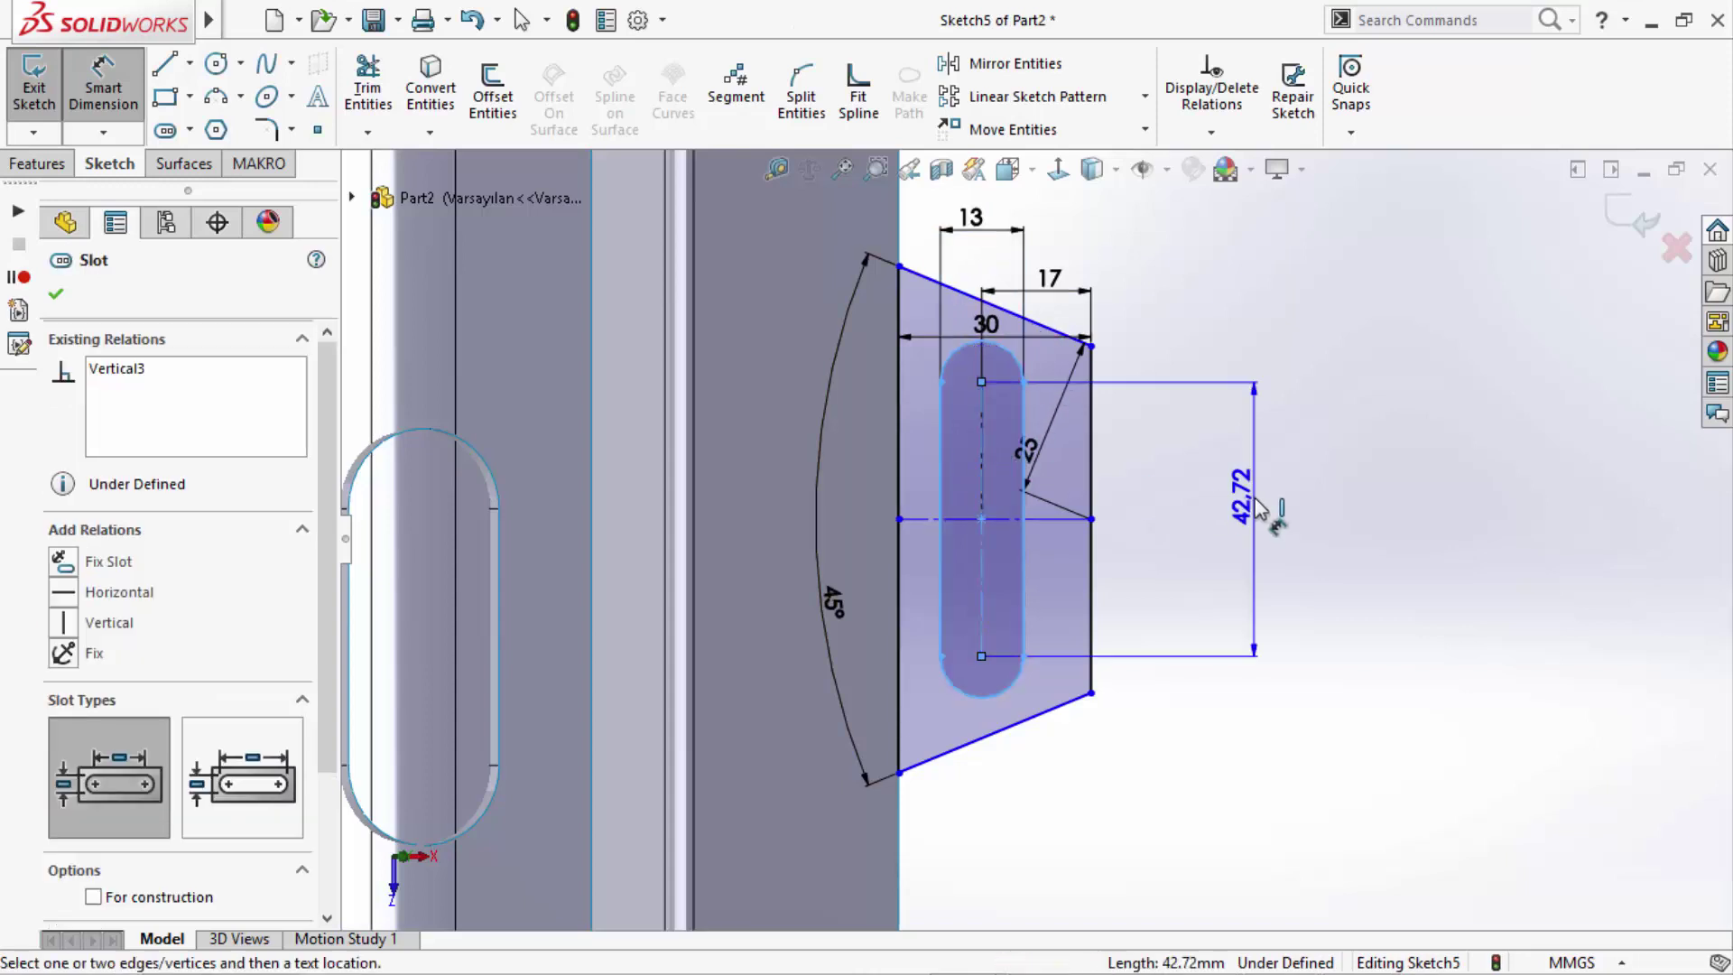
left_click(1259, 506)
type("24")
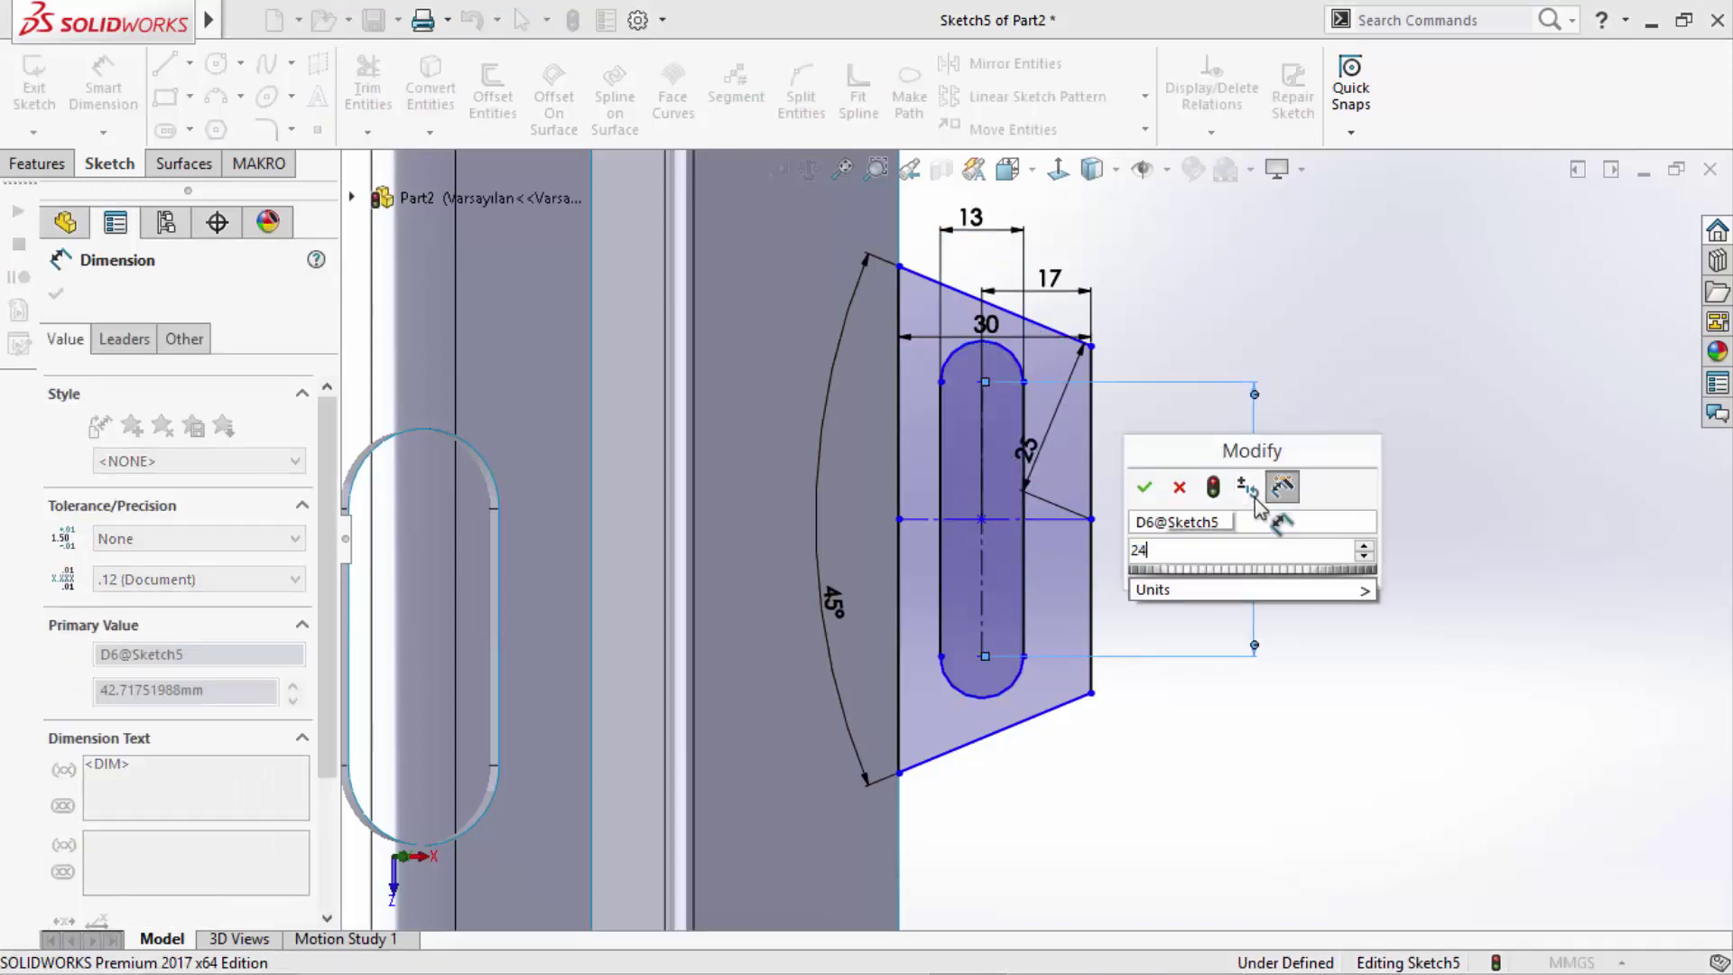
key("Return")
left_click(1289, 392)
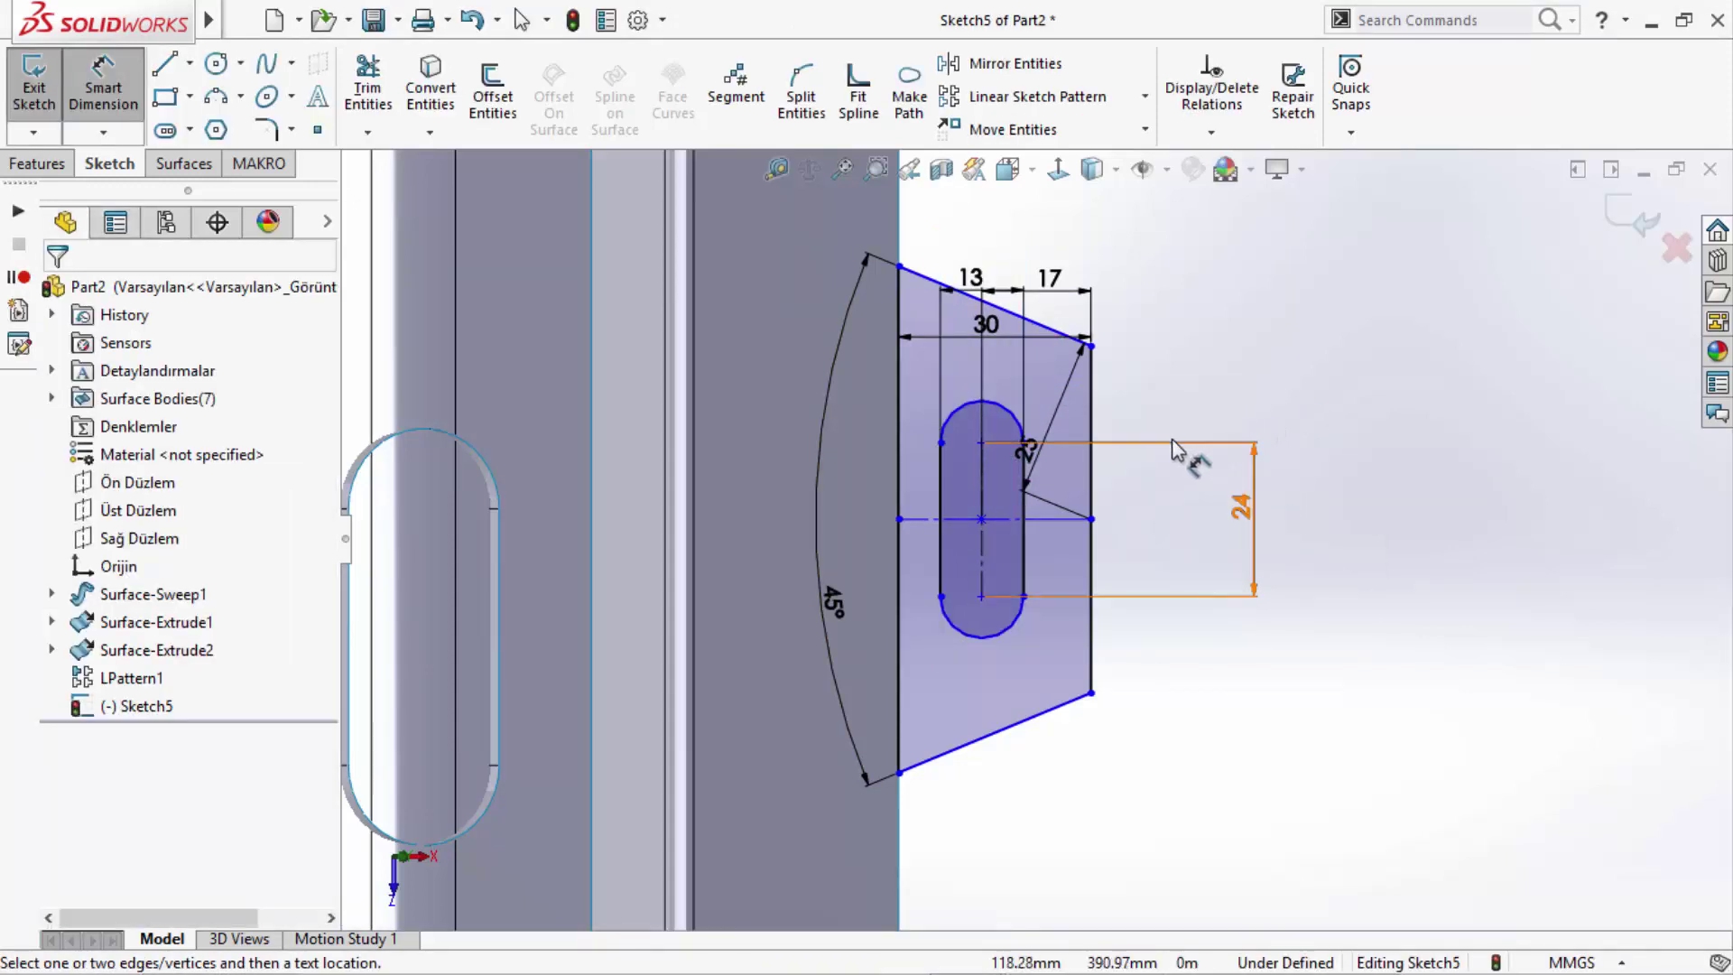
- Dimension the tab point 420 mm from the horizontal centreline, fully defining Sketch5
scroll(1167, 466, "up", 2)
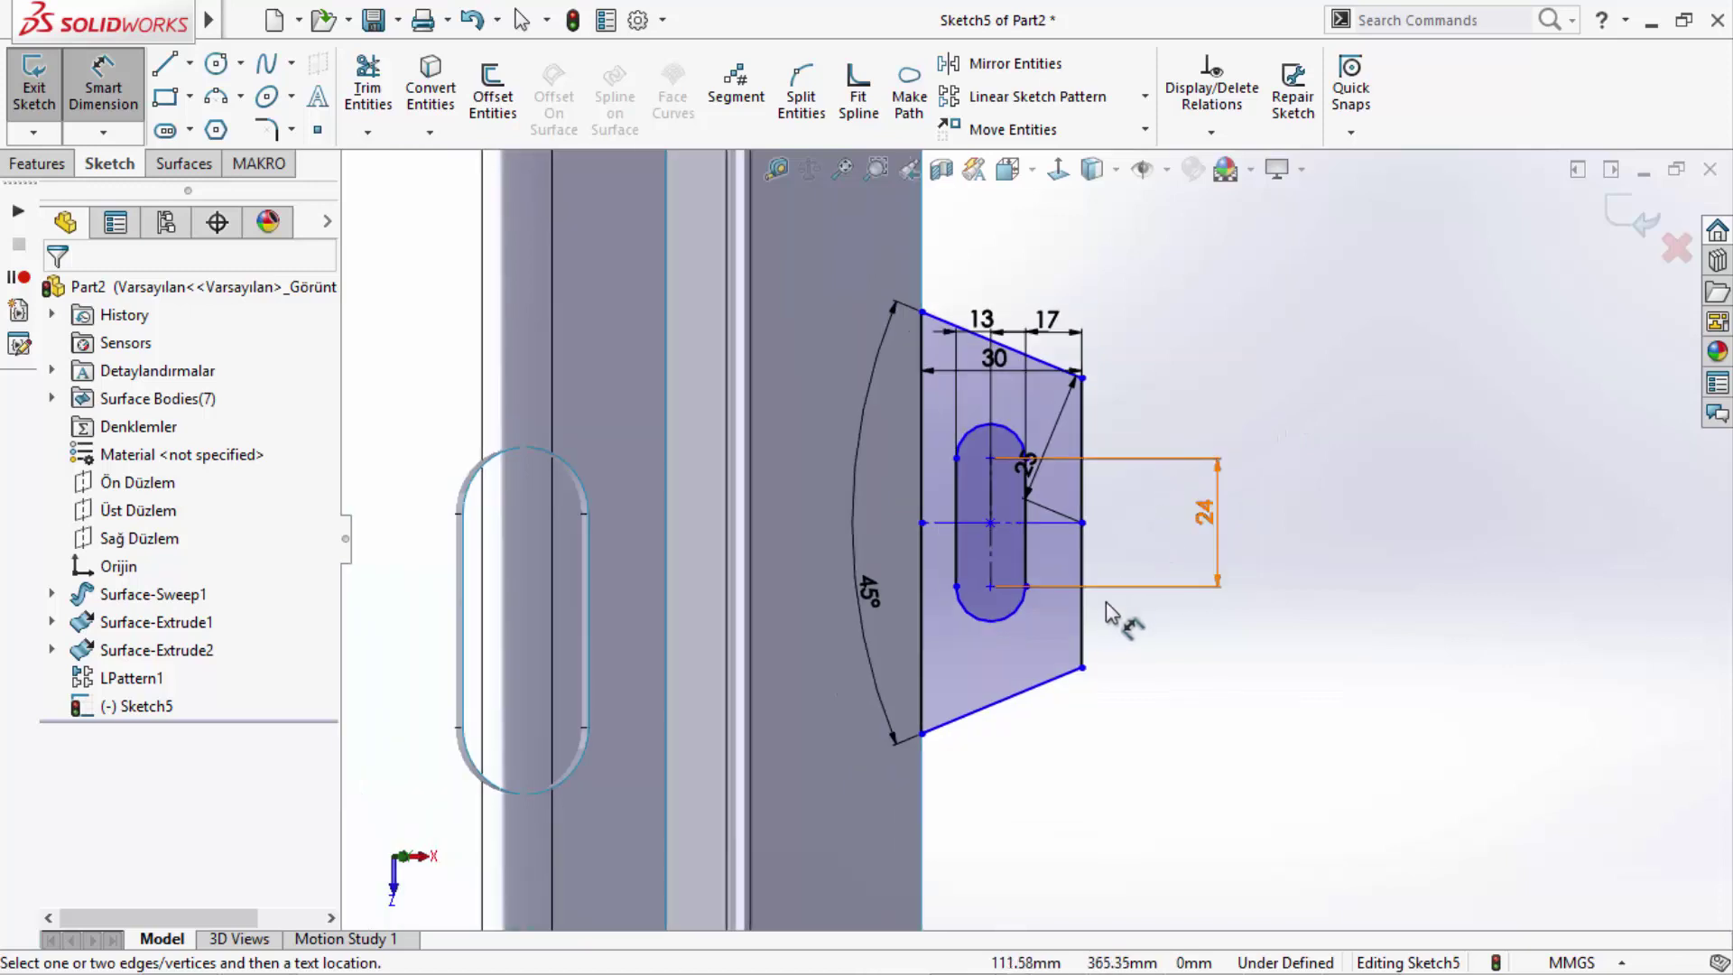
left_click(1038, 522)
scroll(1142, 424, "up", 3)
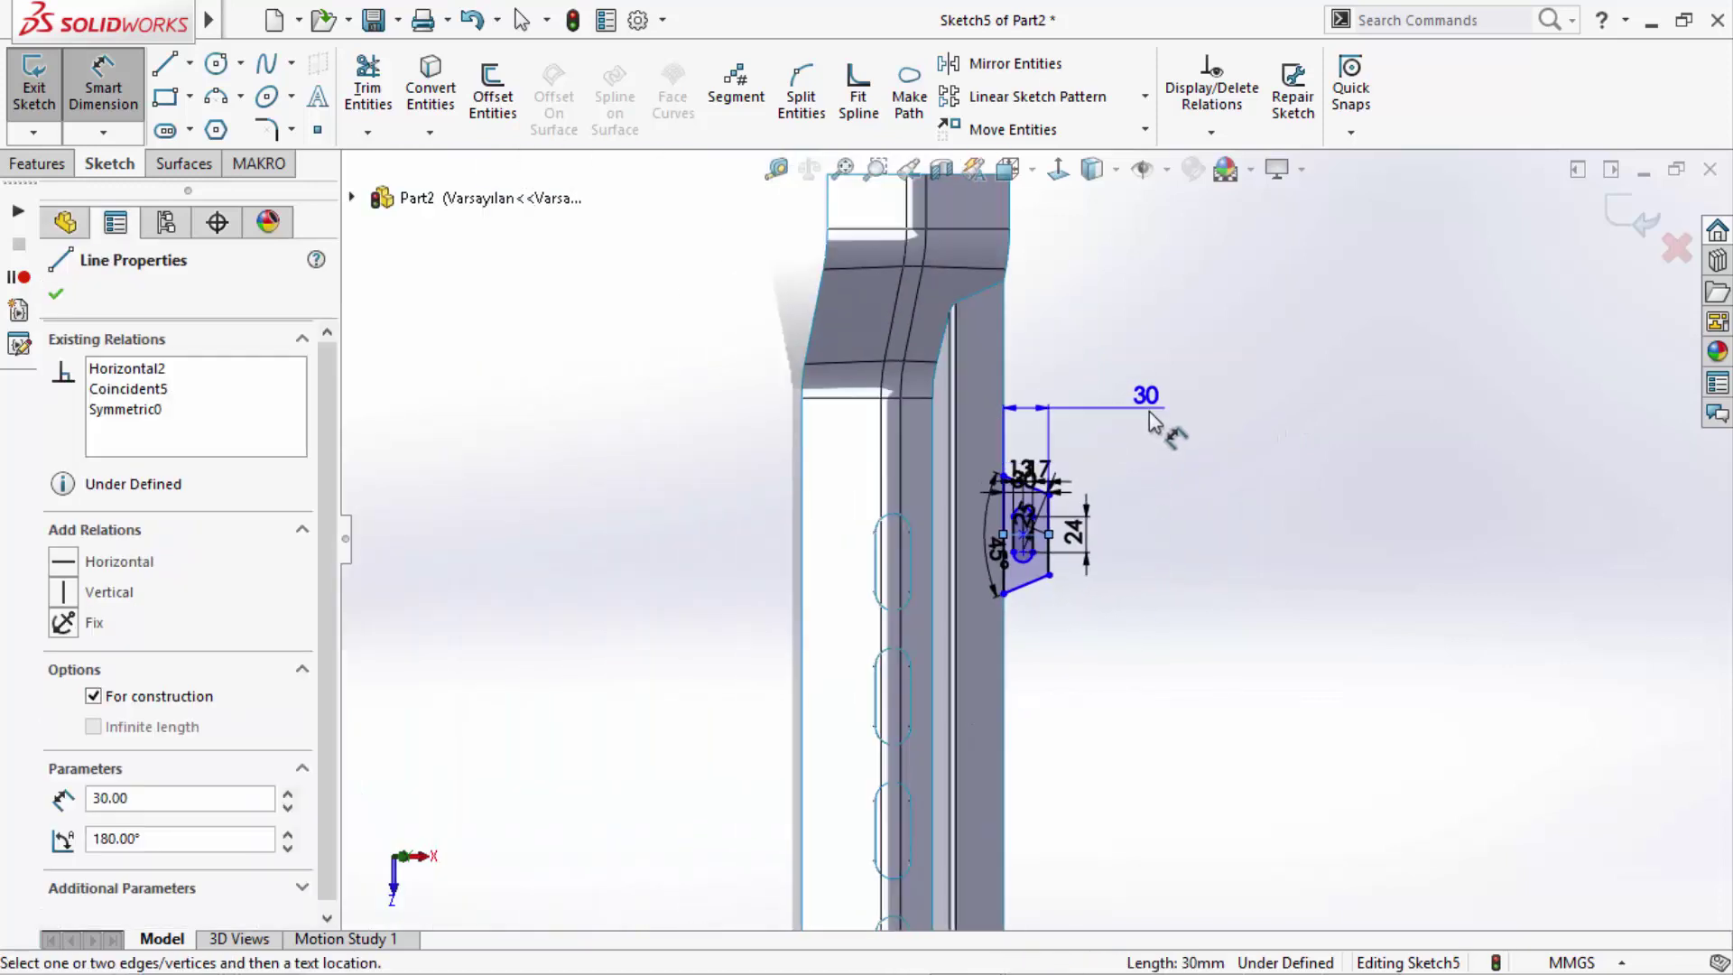
scroll(1151, 423, "up", 3)
left_click(967, 811)
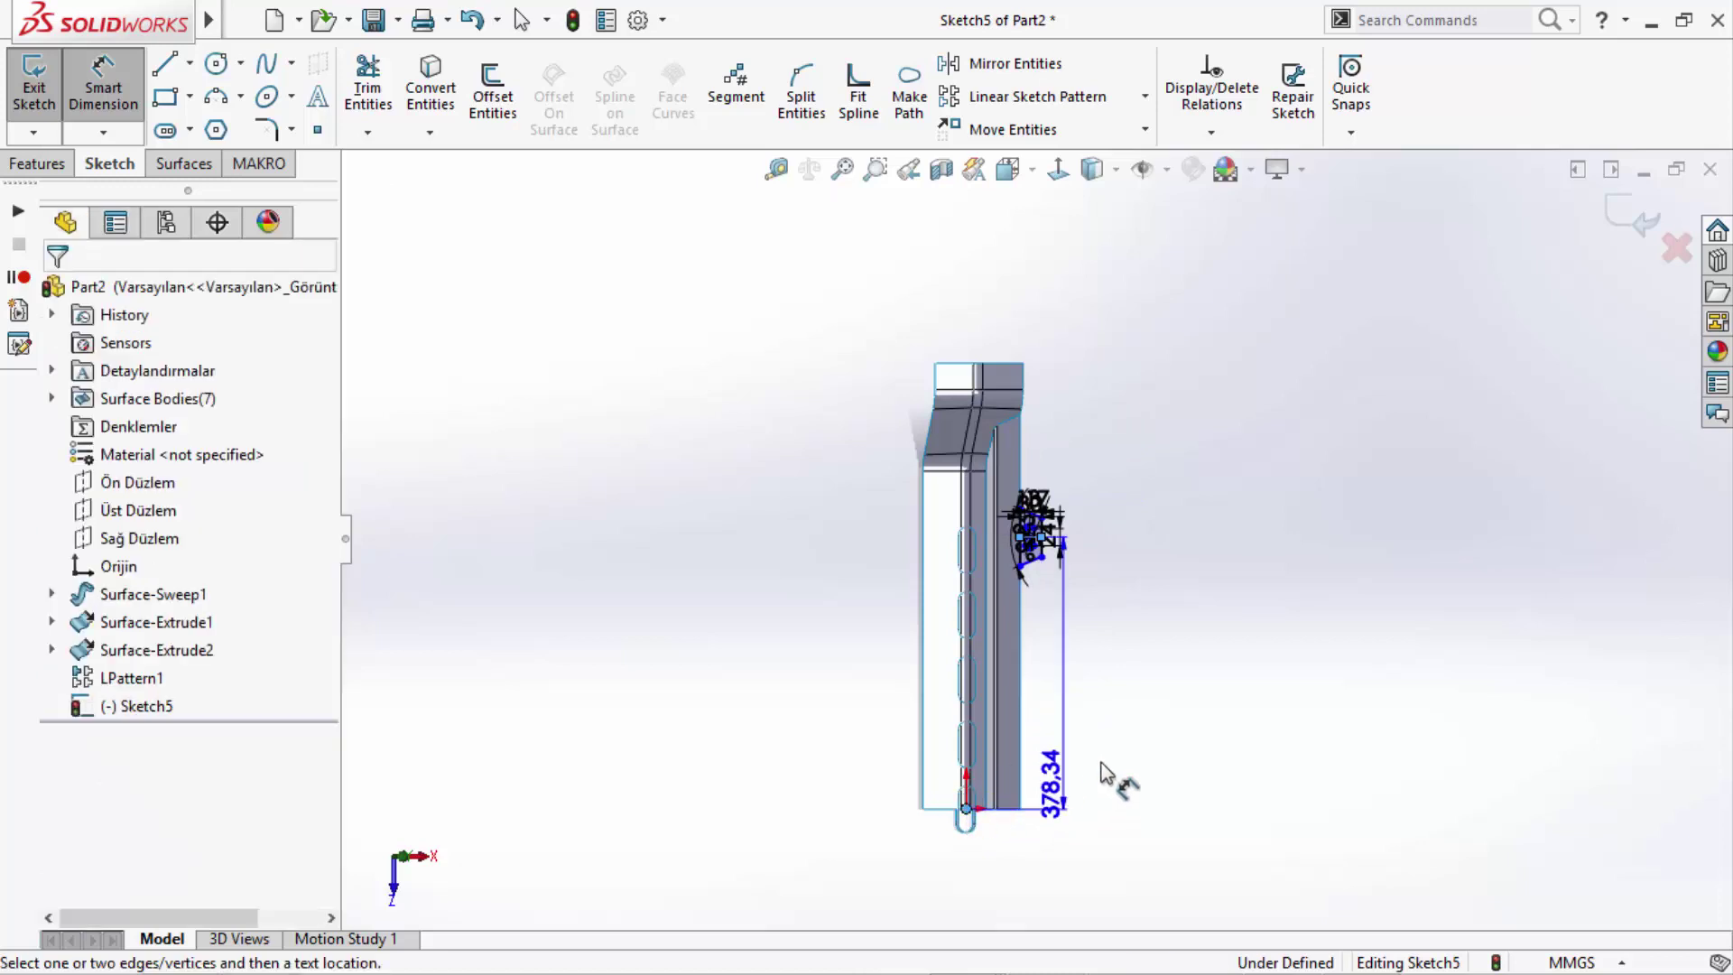
left_click(1135, 718)
type("420")
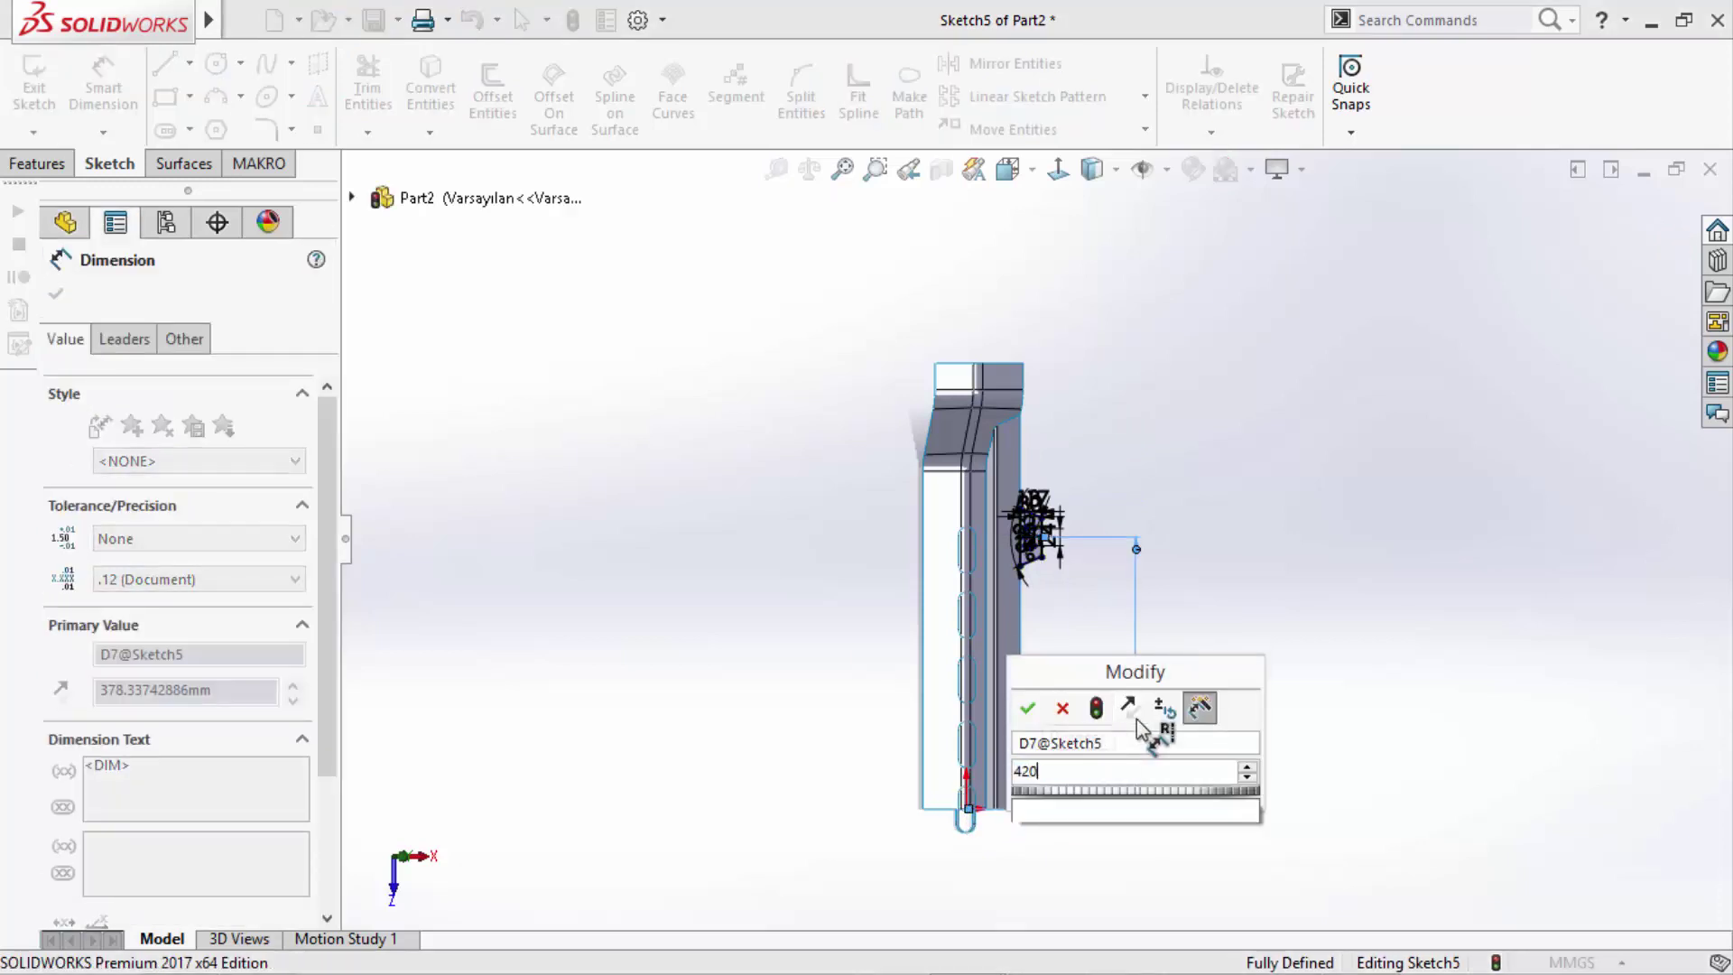
key("Return")
scroll(977, 334, "down", 5)
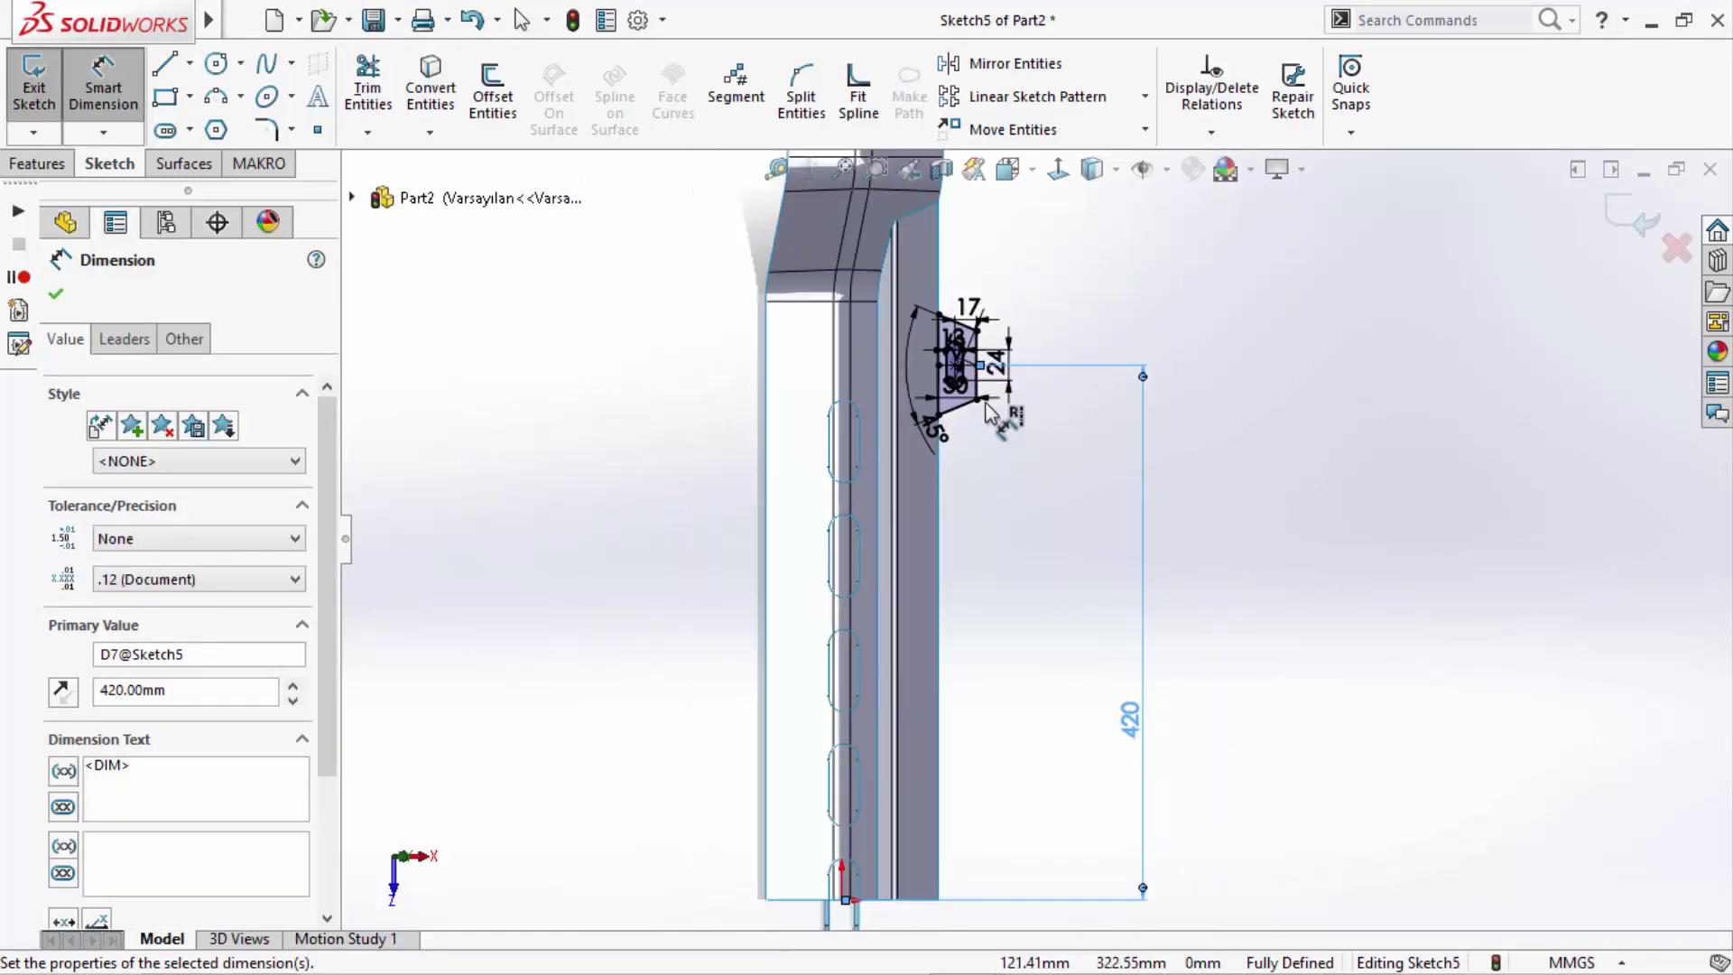
scroll(1038, 338, "down", 3)
right_click(1110, 340)
left_click(1138, 407)
scroll(1139, 410, "down", 3)
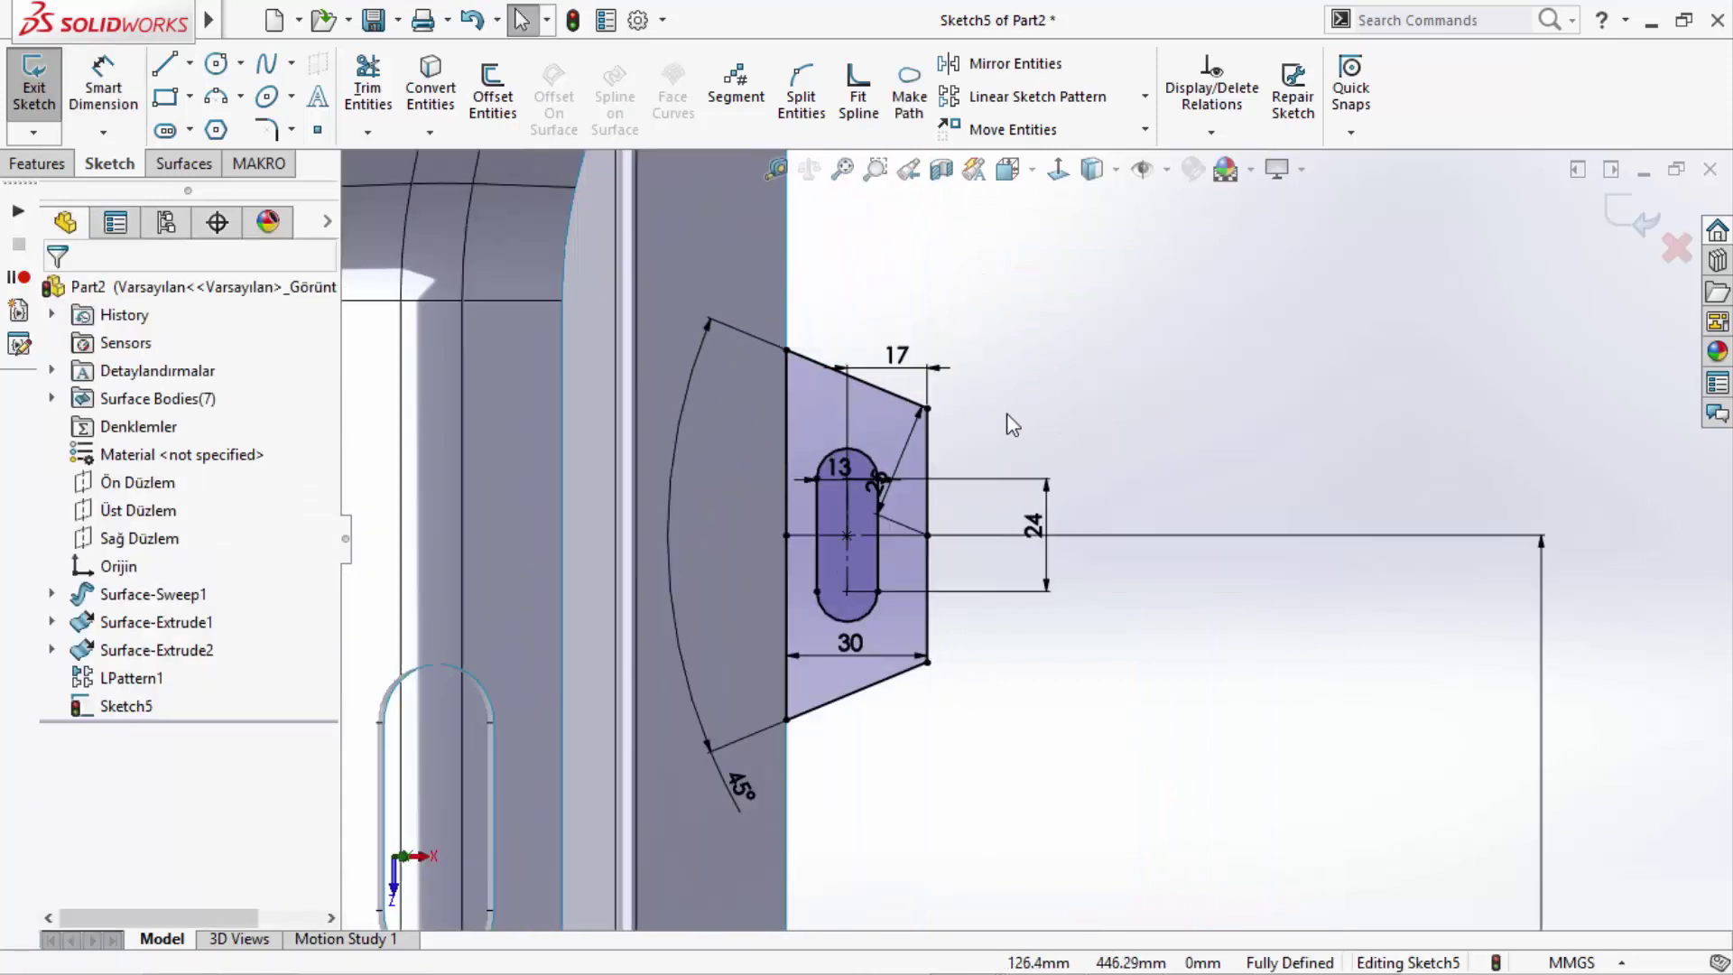
- Fillet the tab's top-right and bottom-right corners at 4 mm and exit Sketch5
left_click(926, 409)
left_click(927, 663, "ctrl")
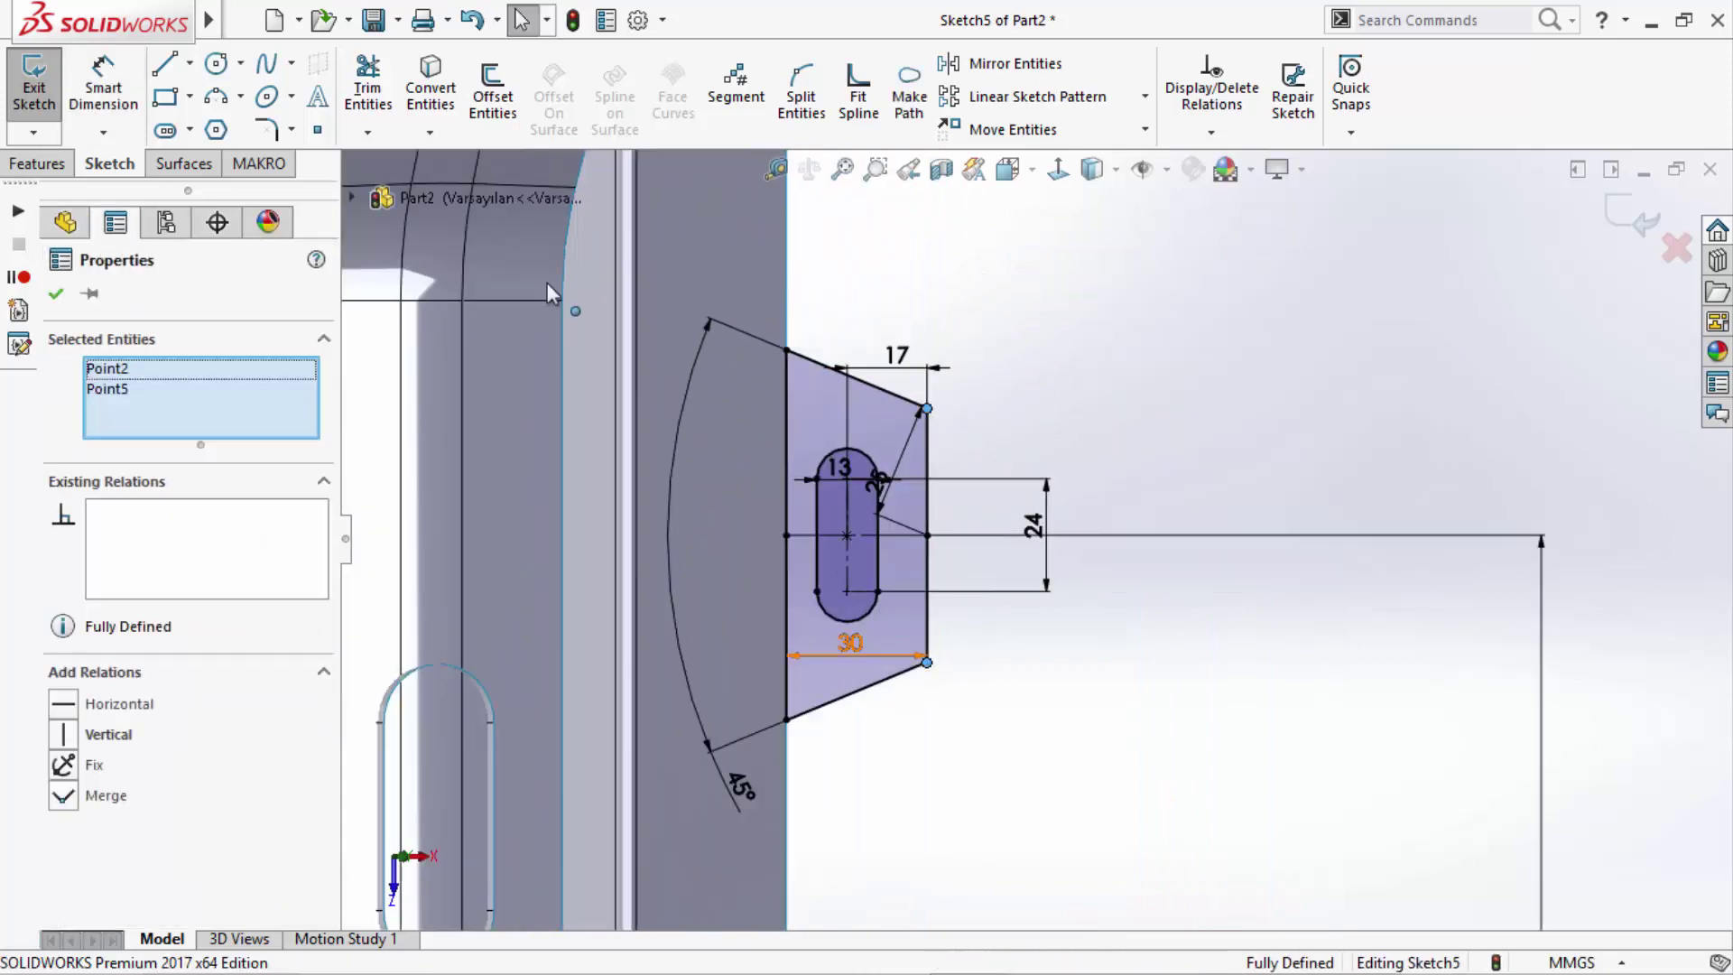
left_click(264, 129)
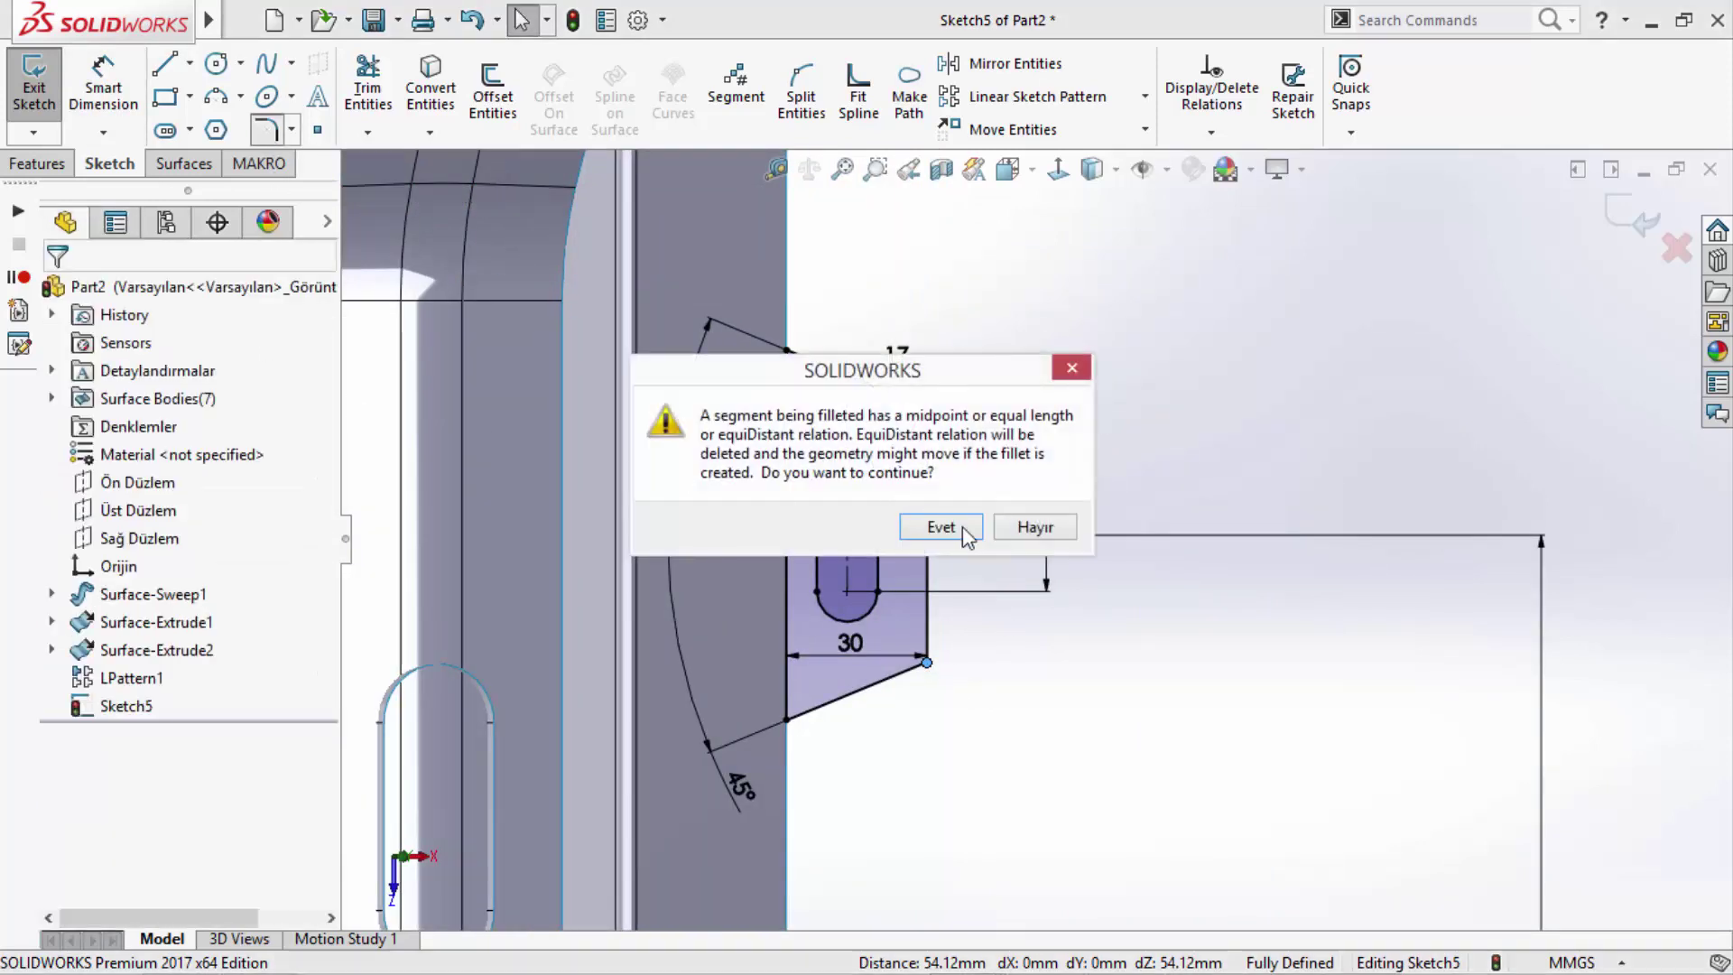
left_click(962, 528)
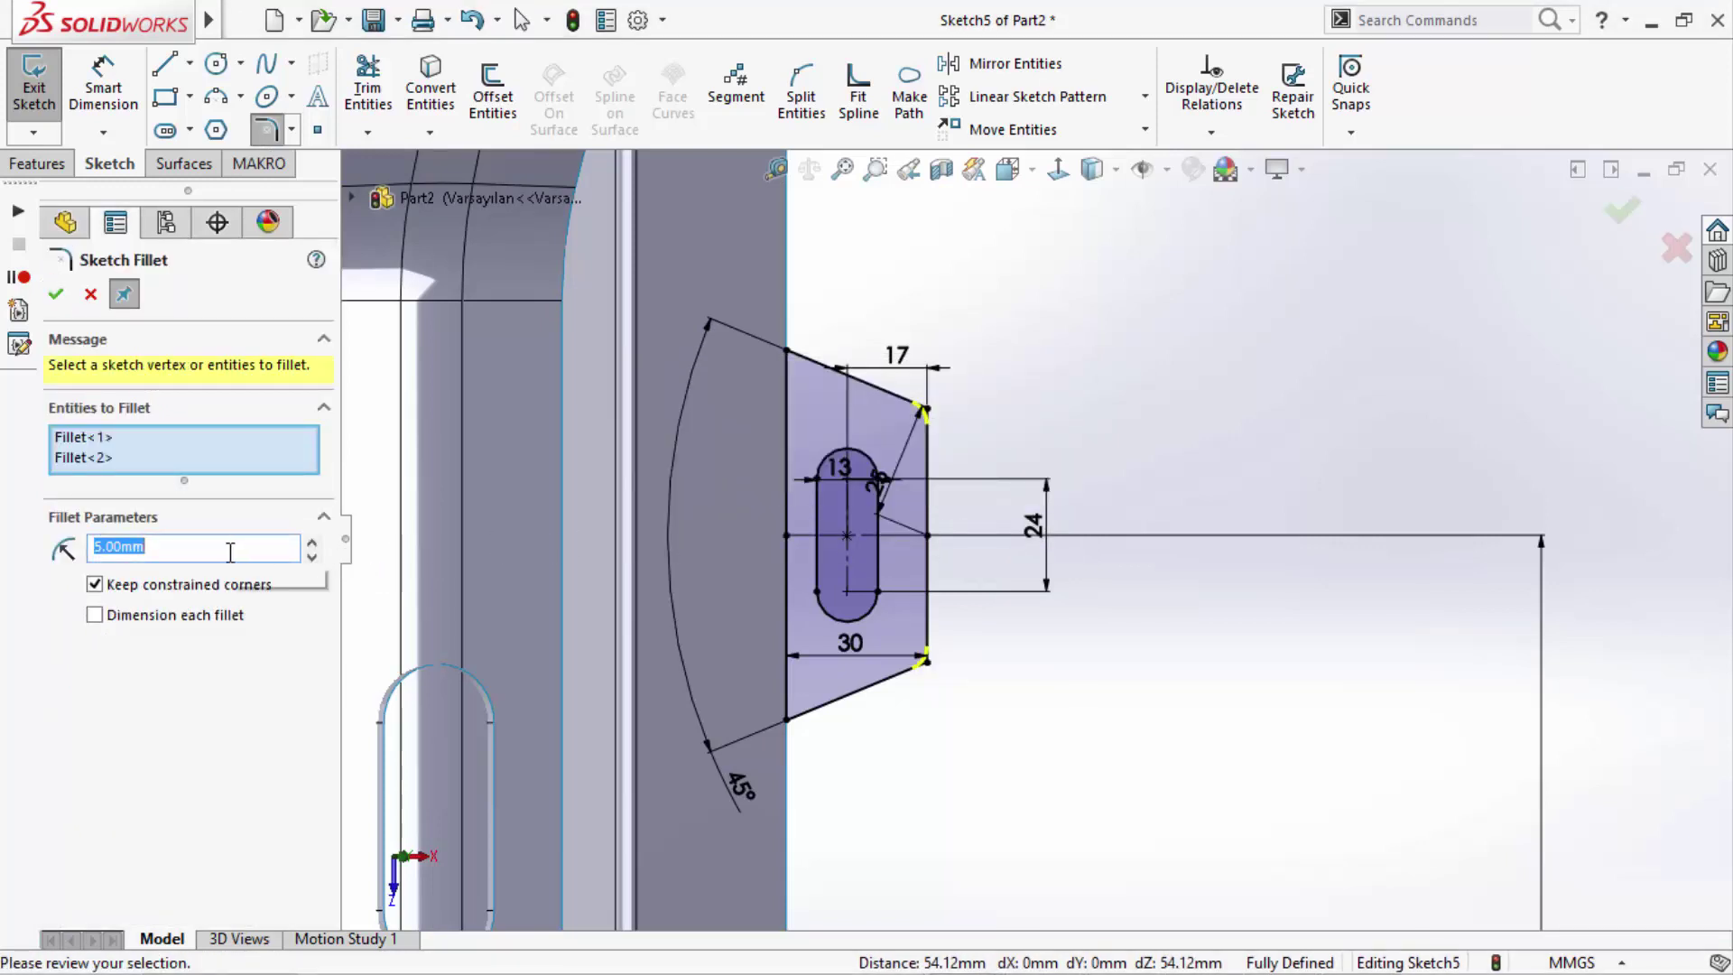
type("4")
key("Return")
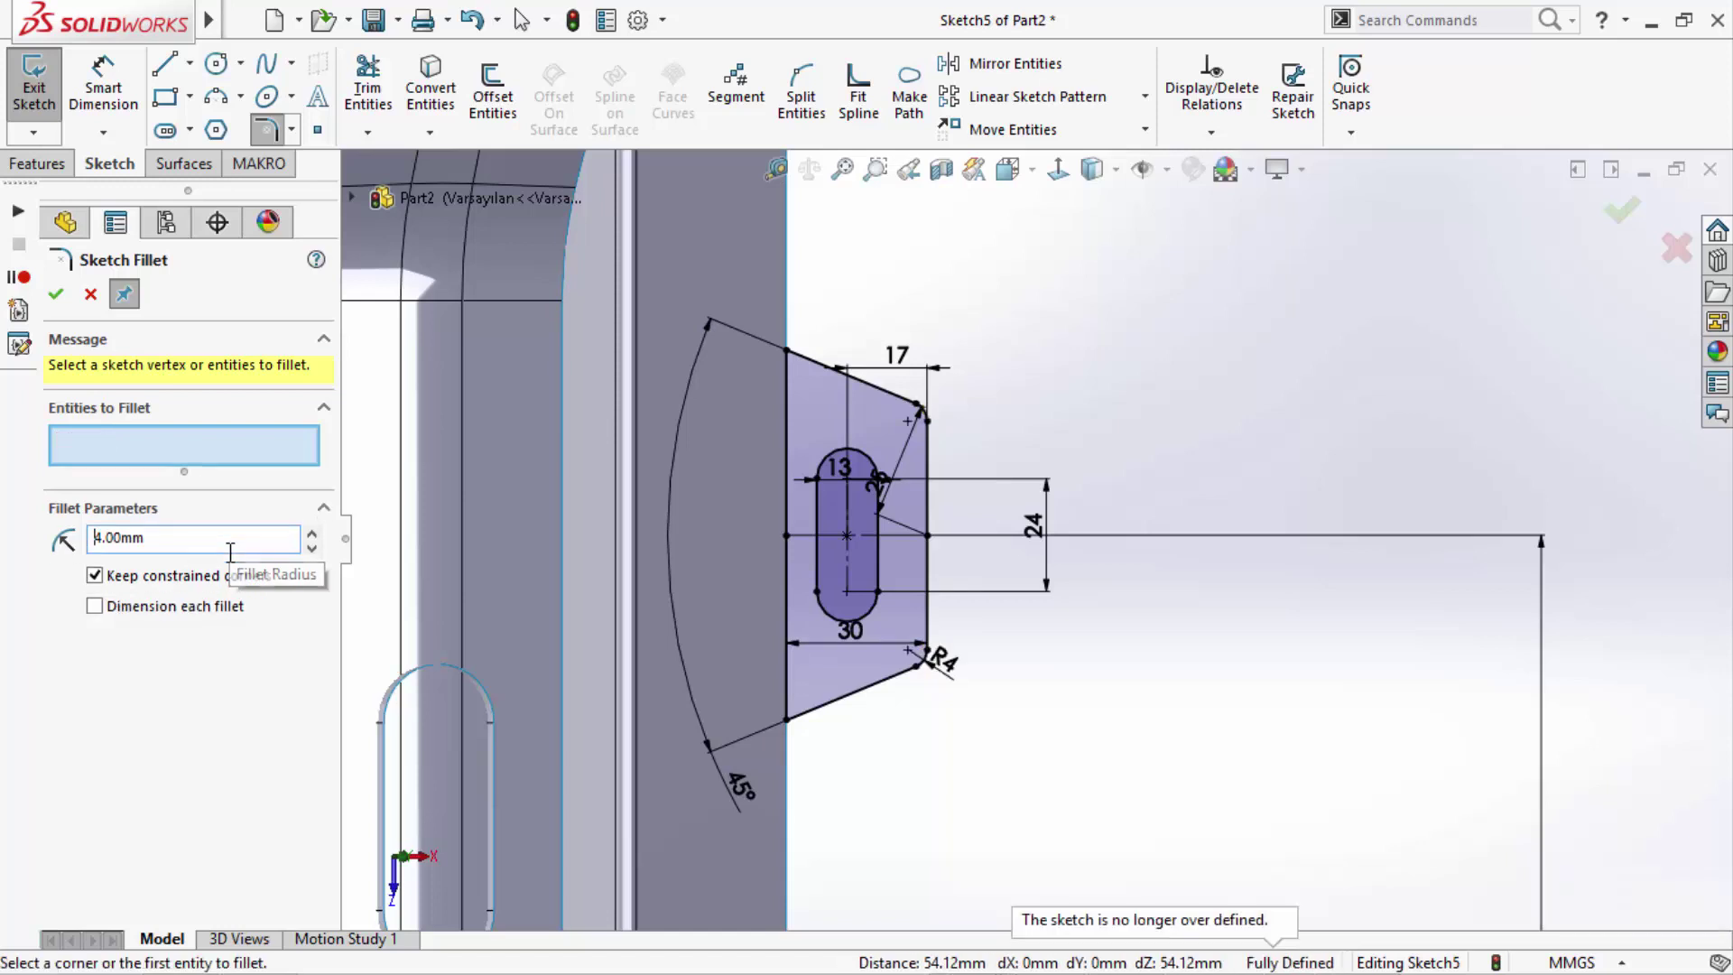
left_click(56, 295)
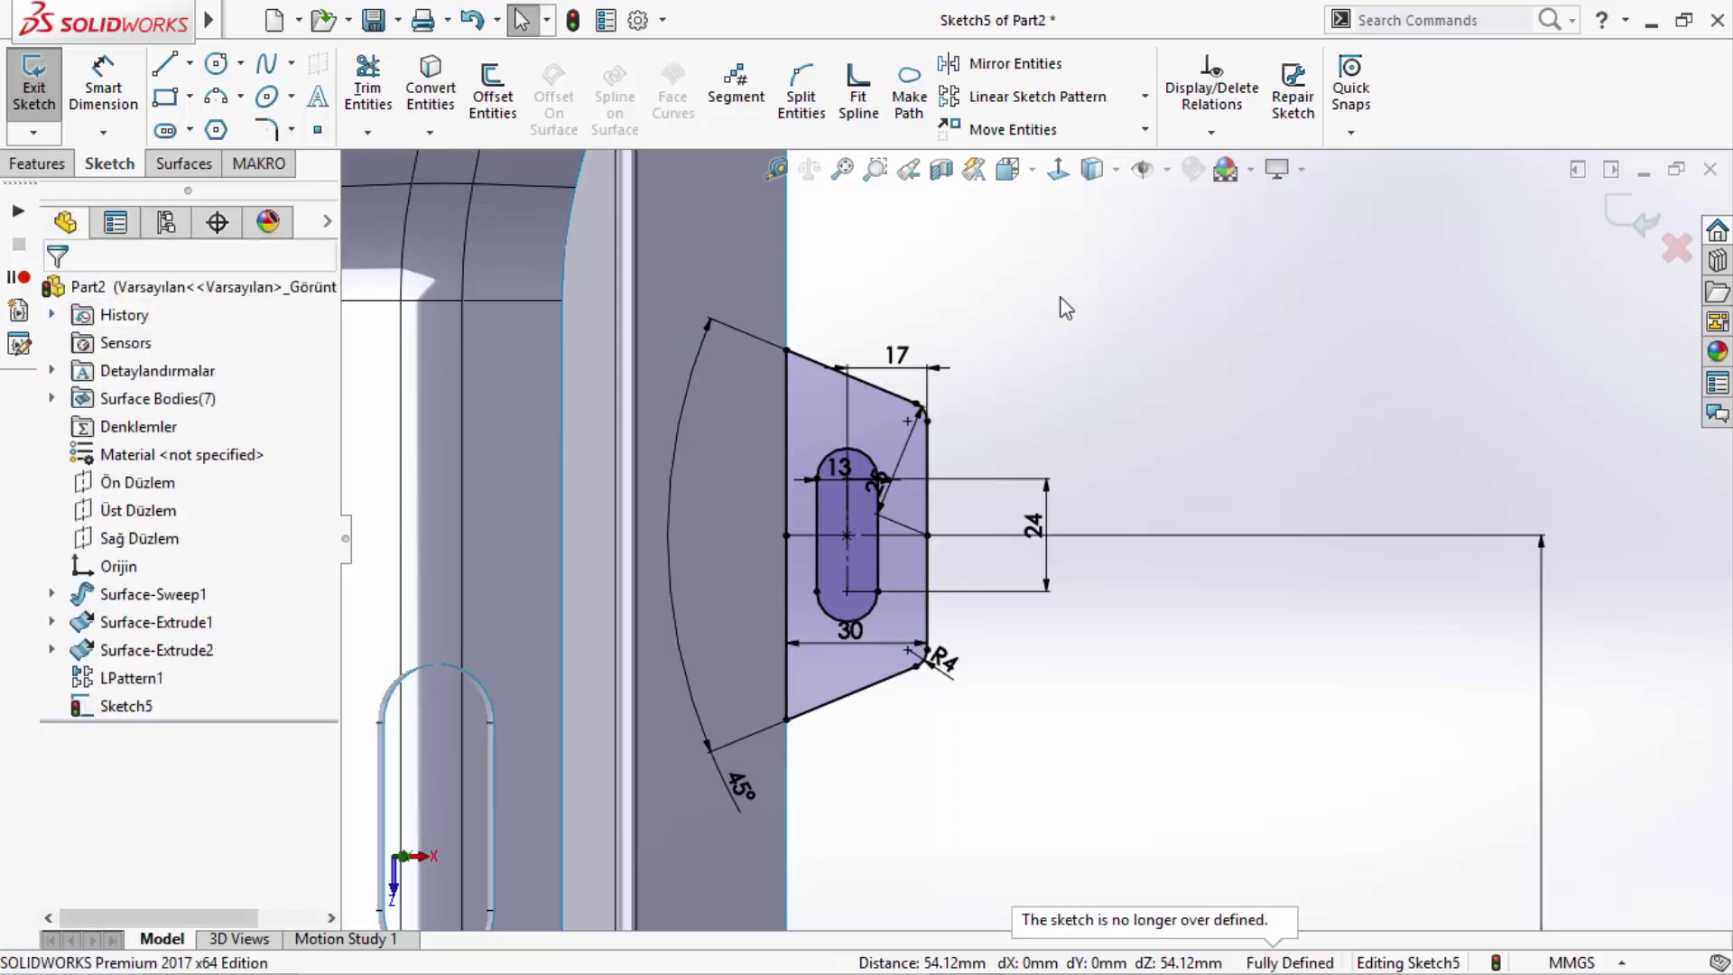
left_click(1615, 220)
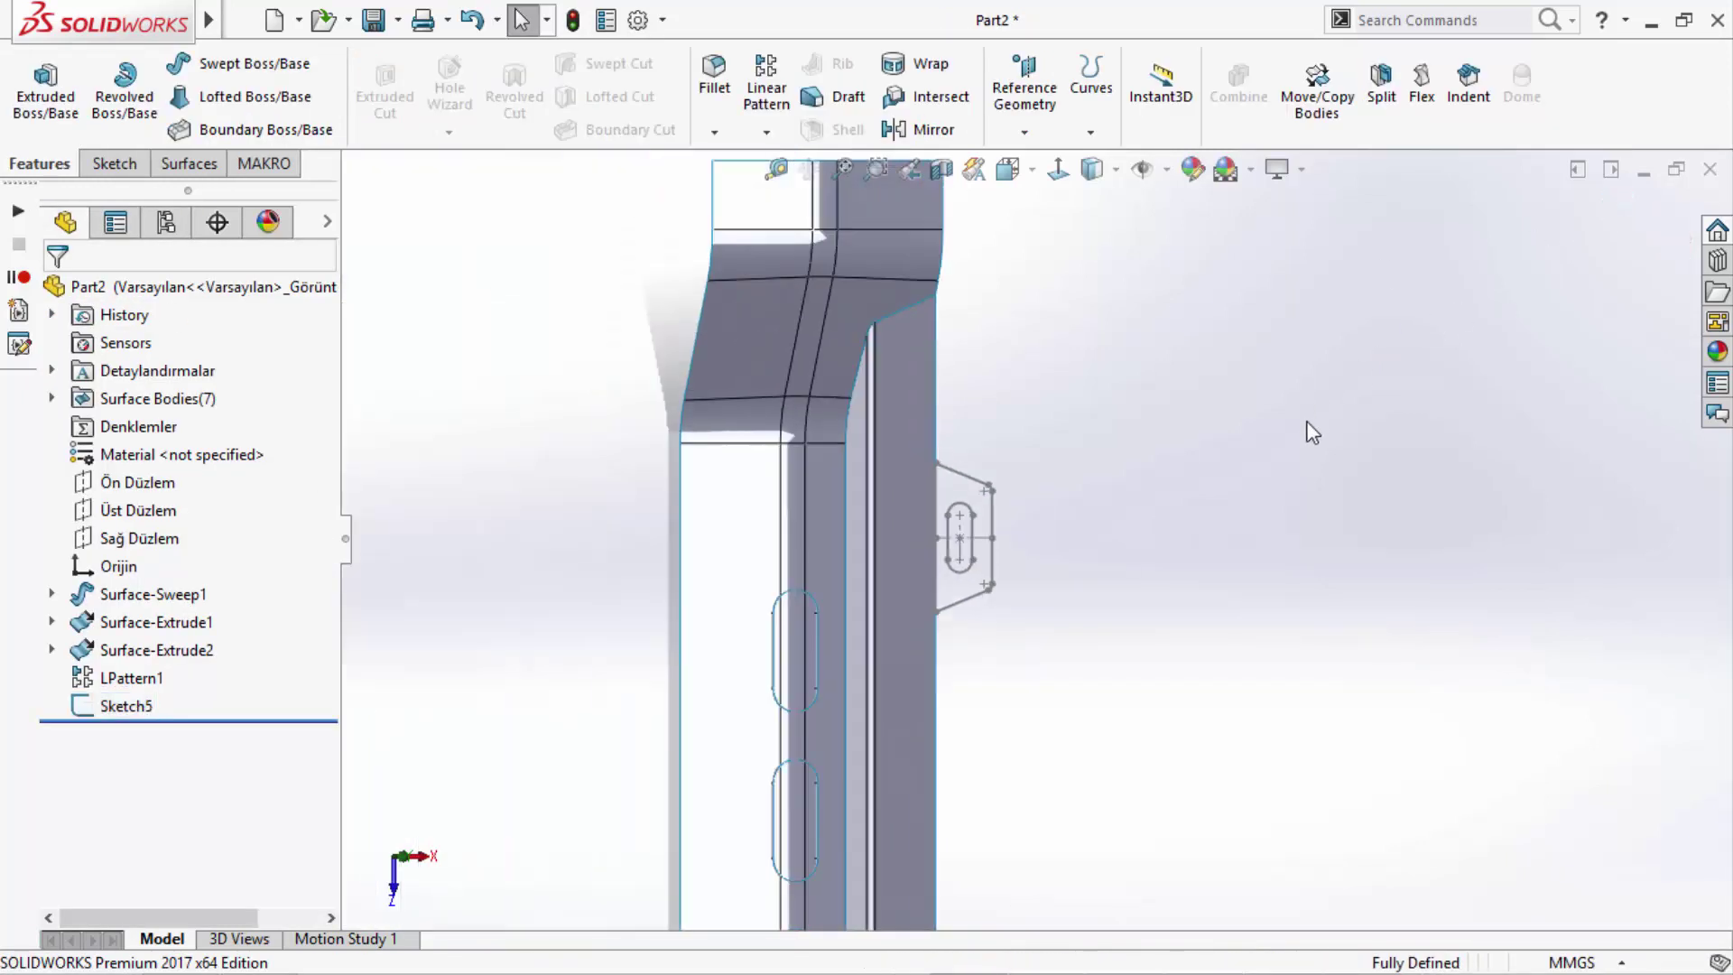
- Create planar surface Surface-Plane1 from Sketch5 and inspect the part
middle_click_drag(1275, 468, 966, 479)
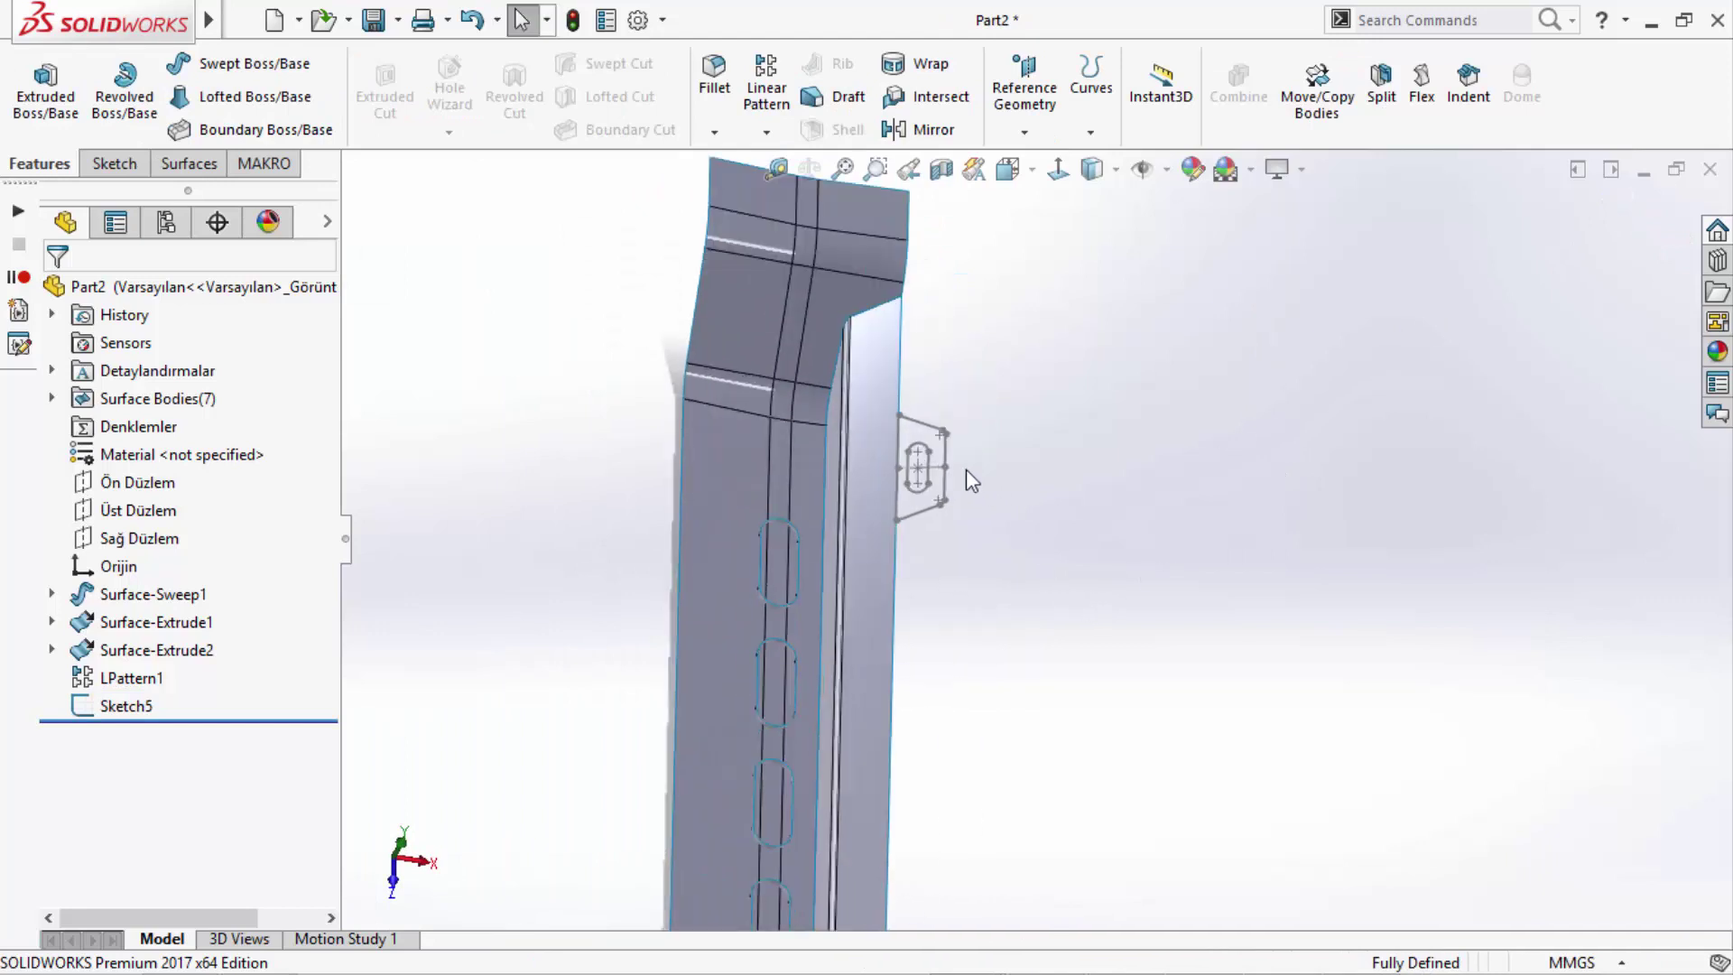
scroll(967, 480, "down", 3)
left_click(104, 695)
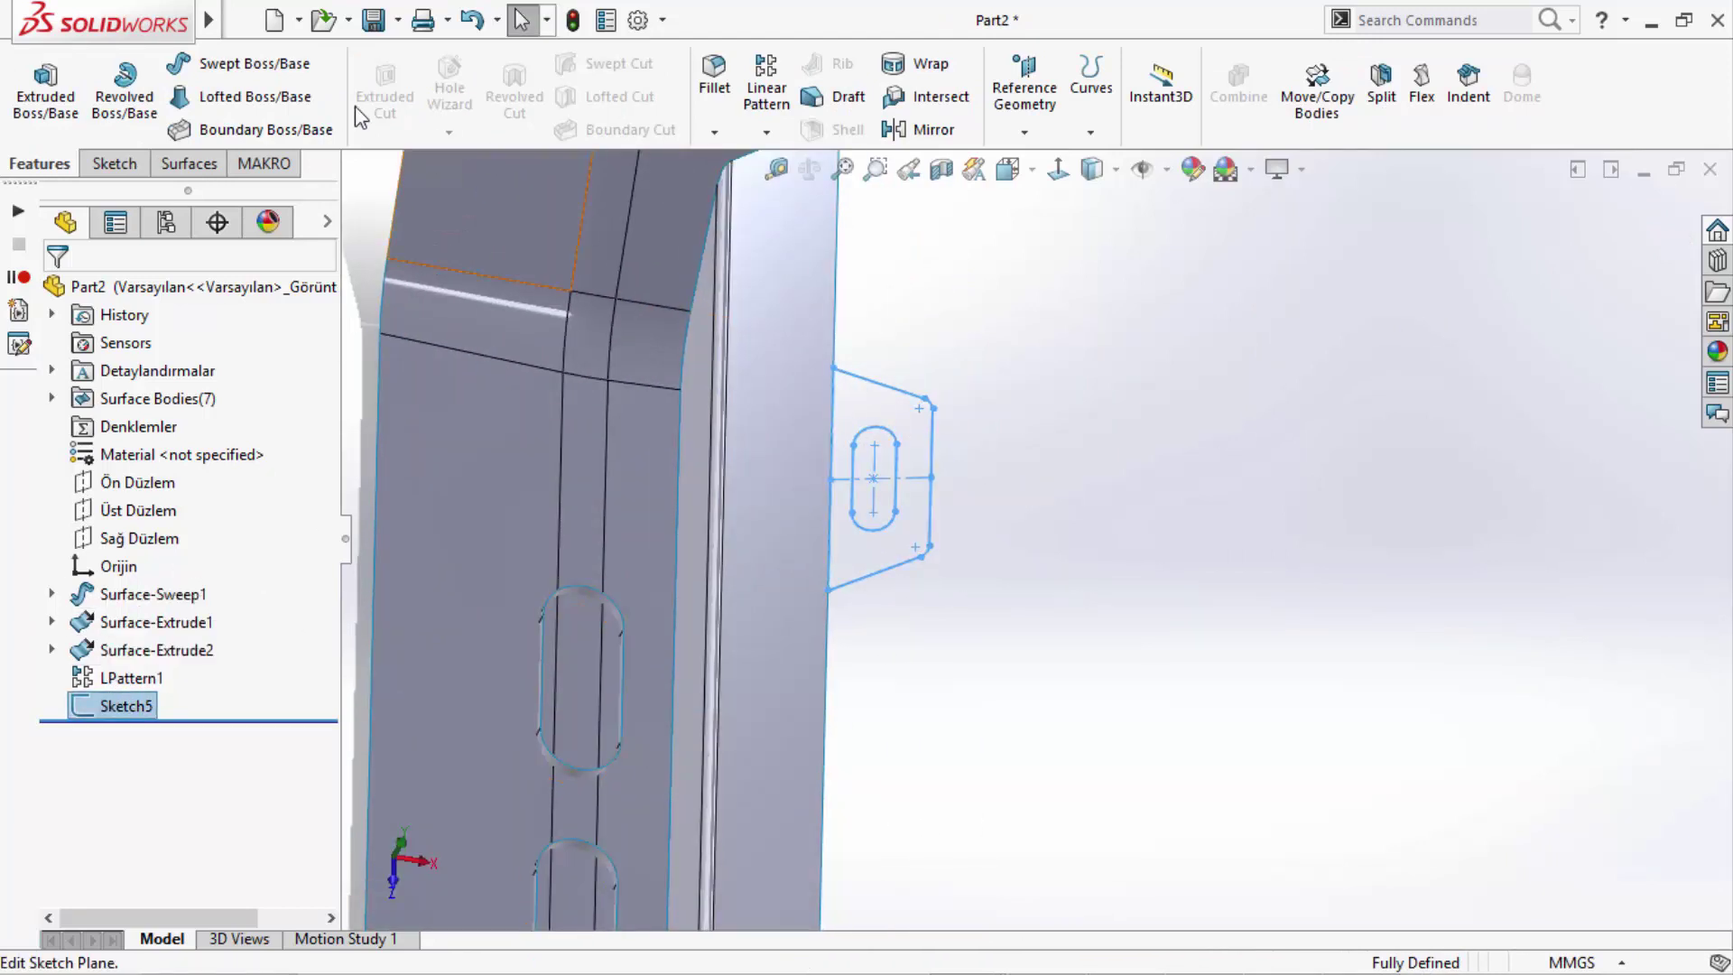
left_click(185, 164)
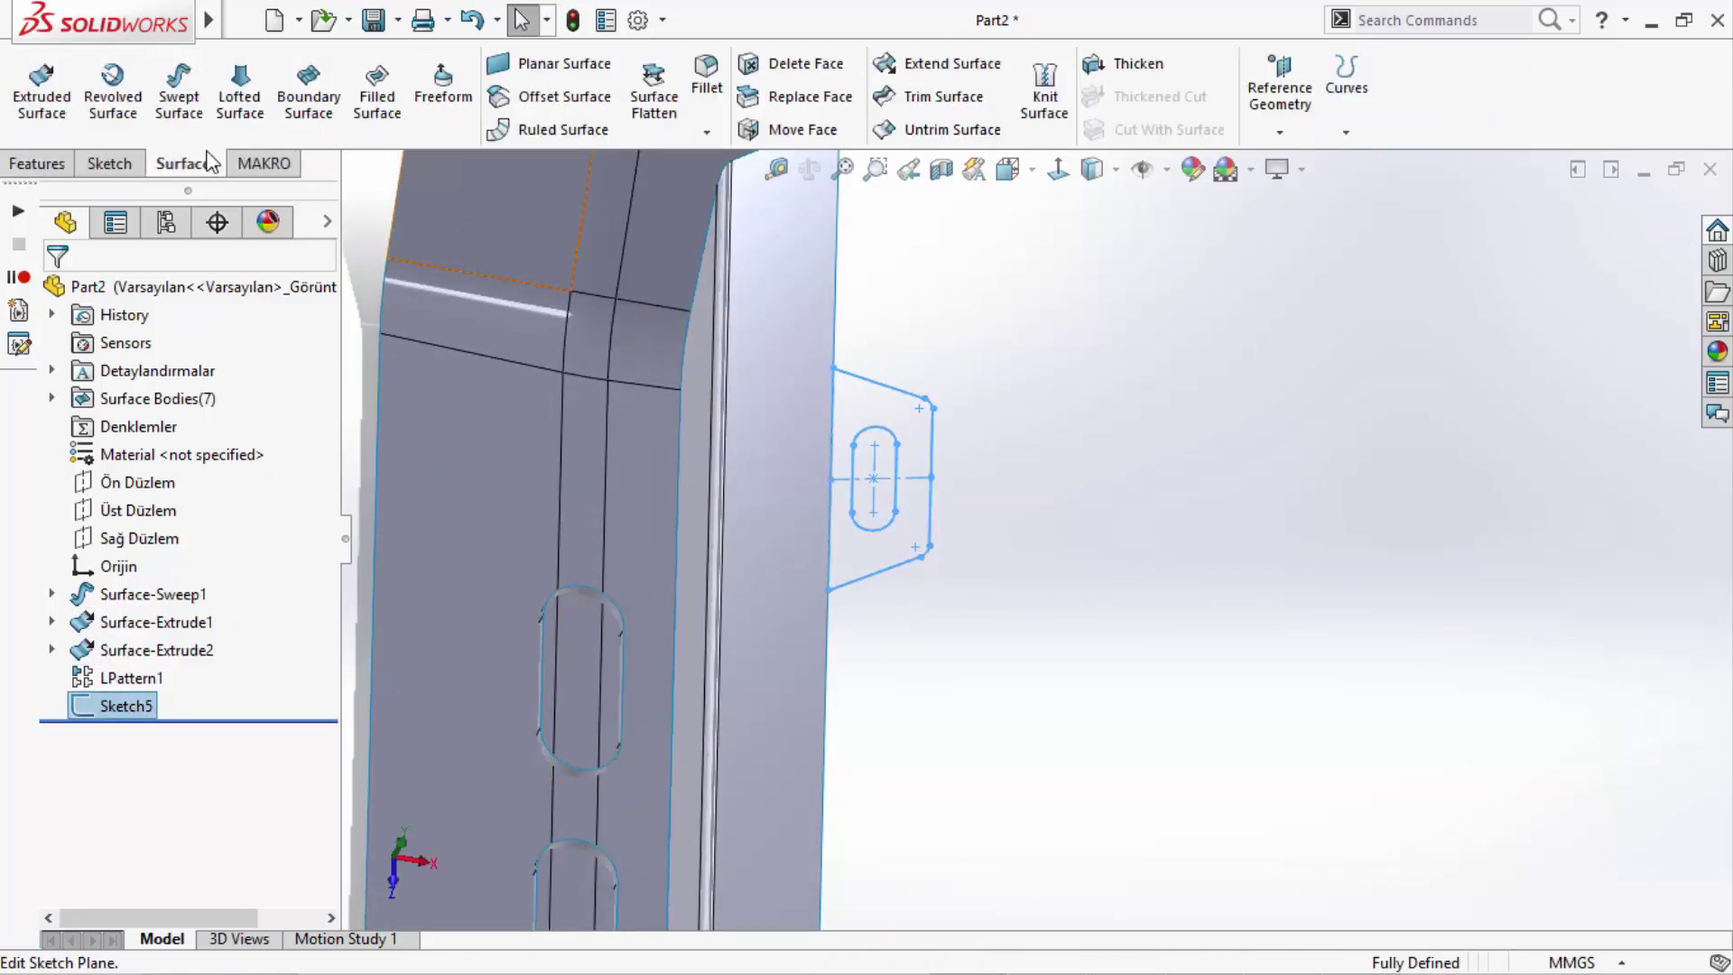
left_click(553, 65)
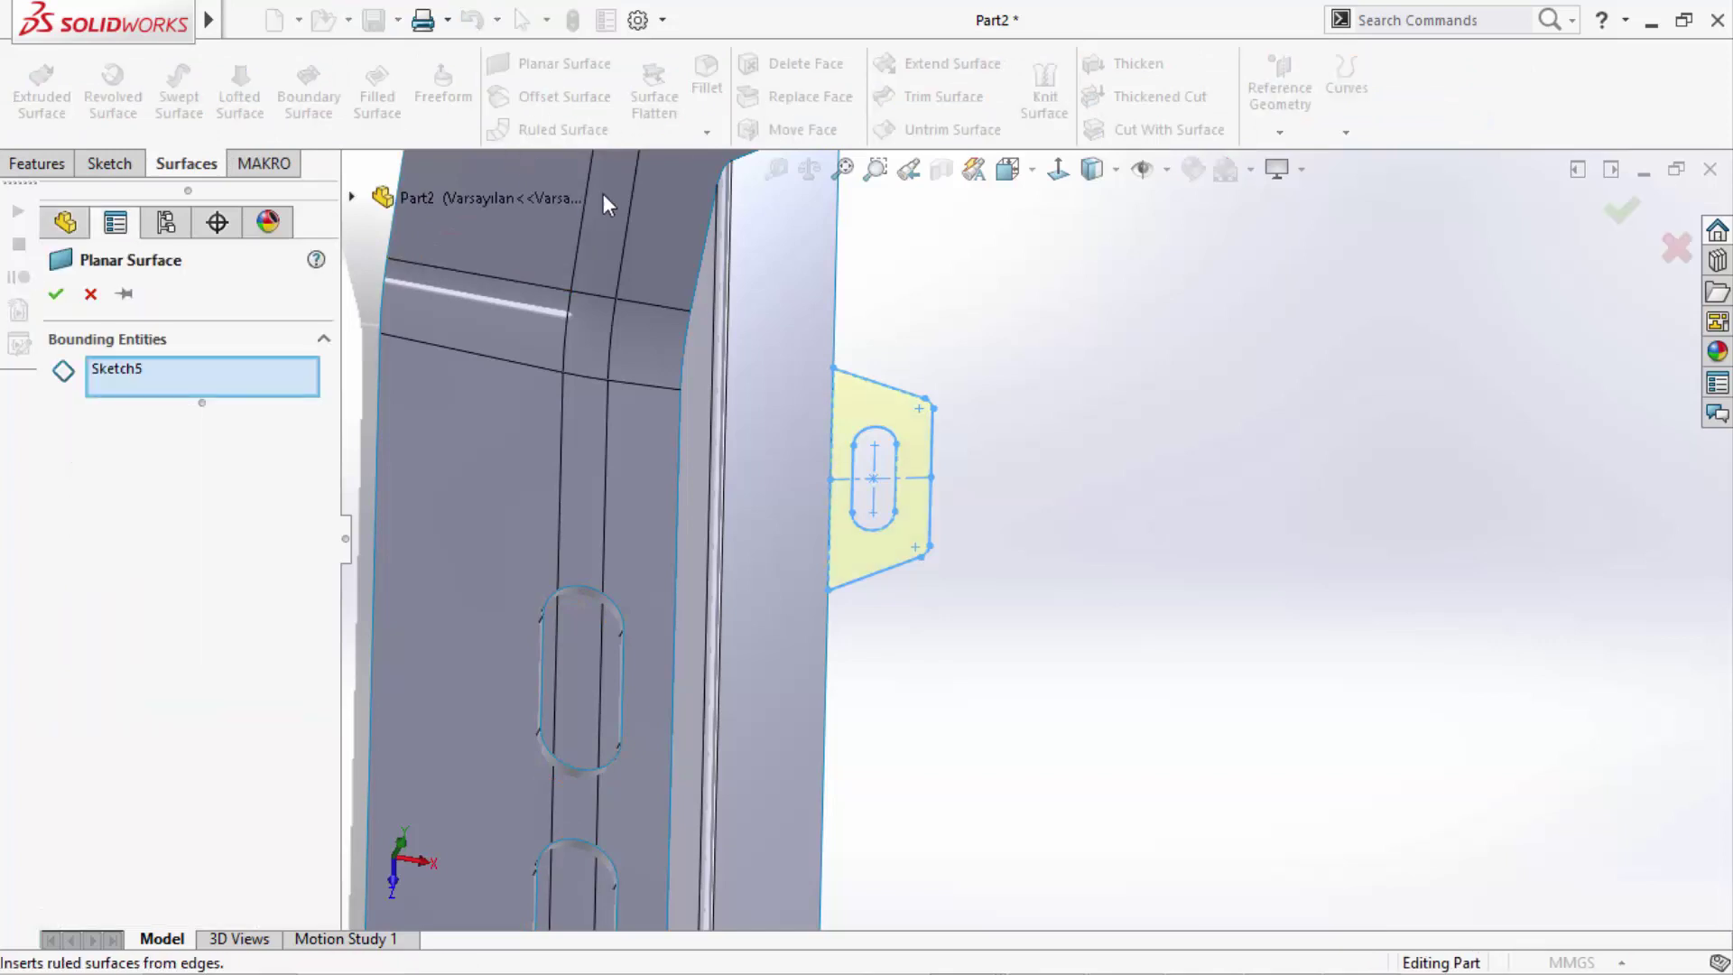
left_click(1622, 215)
scroll(1161, 472, "up", 3)
scroll(1133, 503, "up", 3)
scroll(1142, 447, "up", 2)
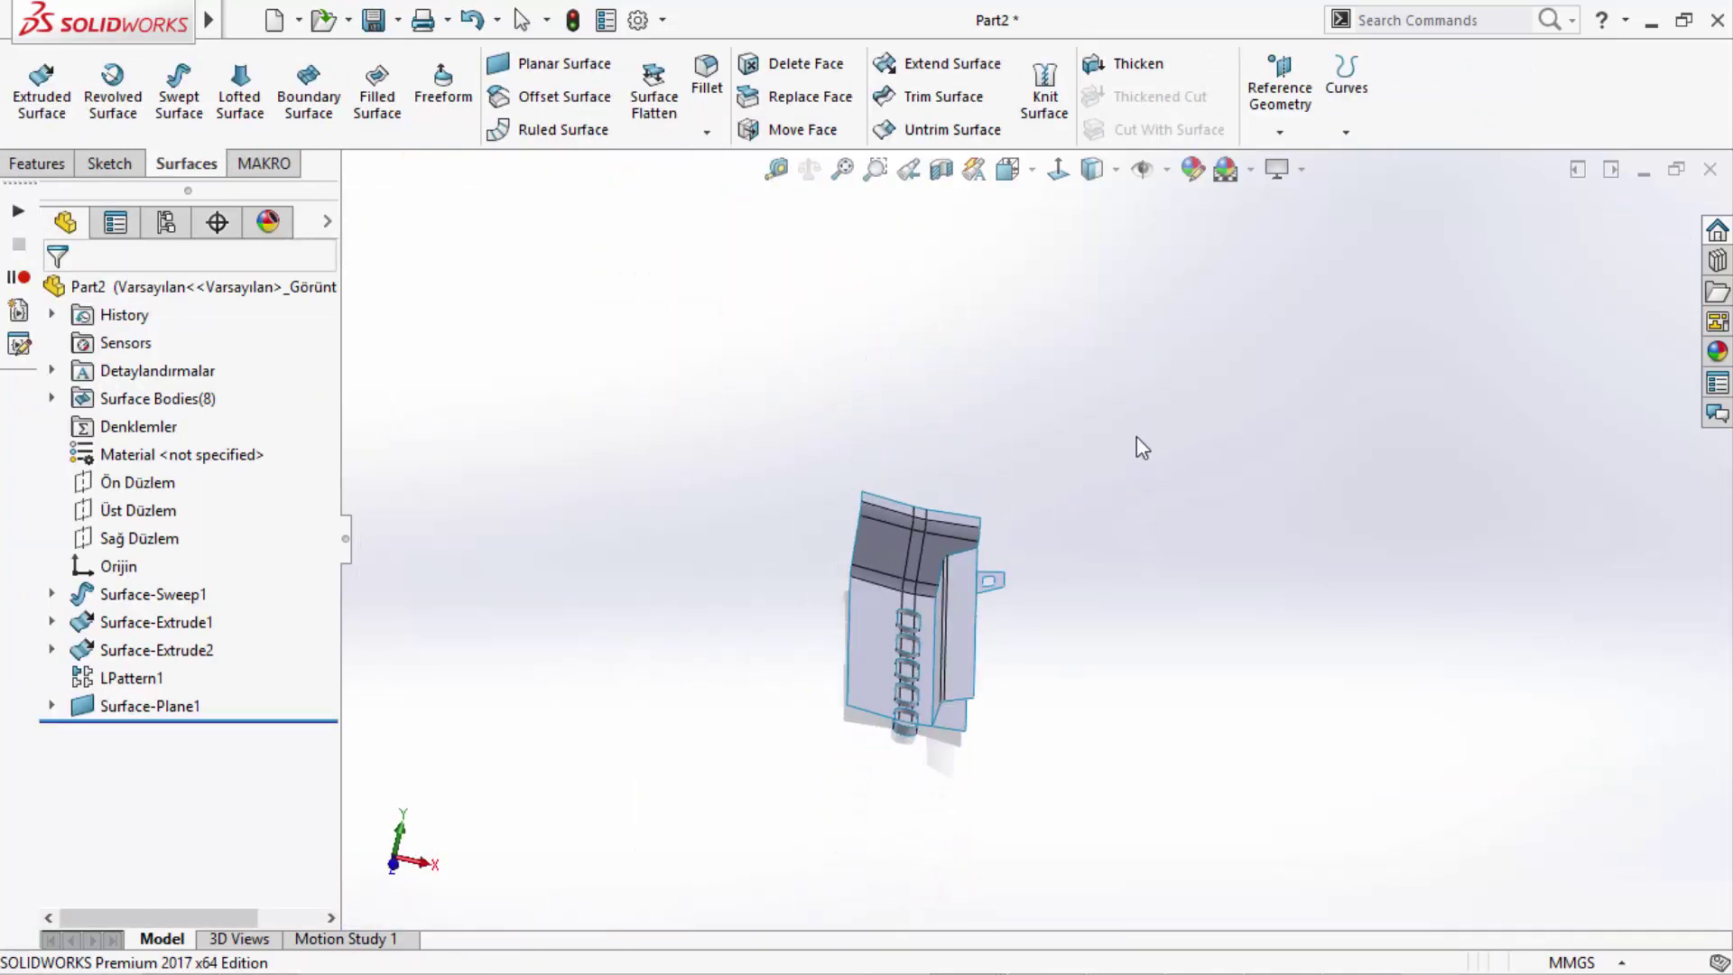
mouse_move(1135, 436)
middle_mouse_down()
mouse_move(970, 538)
mouse_move(986, 587)
mouse_move(974, 549)
middle_mouse_up()
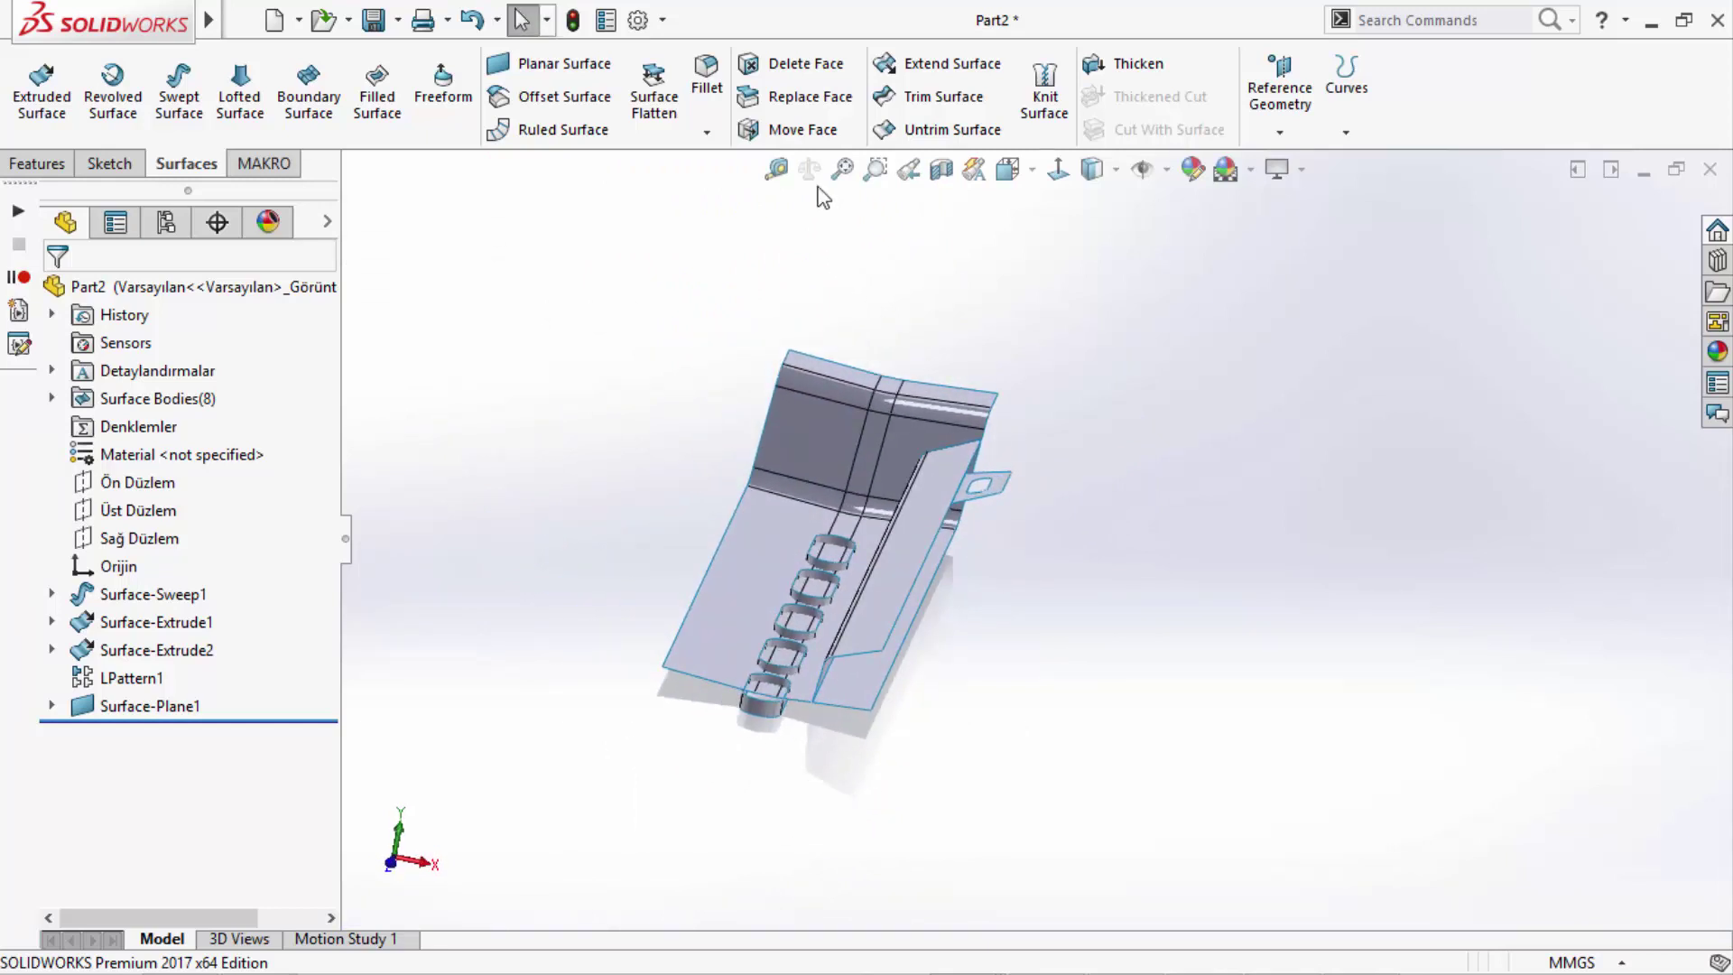
left_click(52, 166)
- Mirror Surface-Plane1 and Surface-Extrude1 across Sağ Düzlem to create Mirror1
left_click(896, 132)
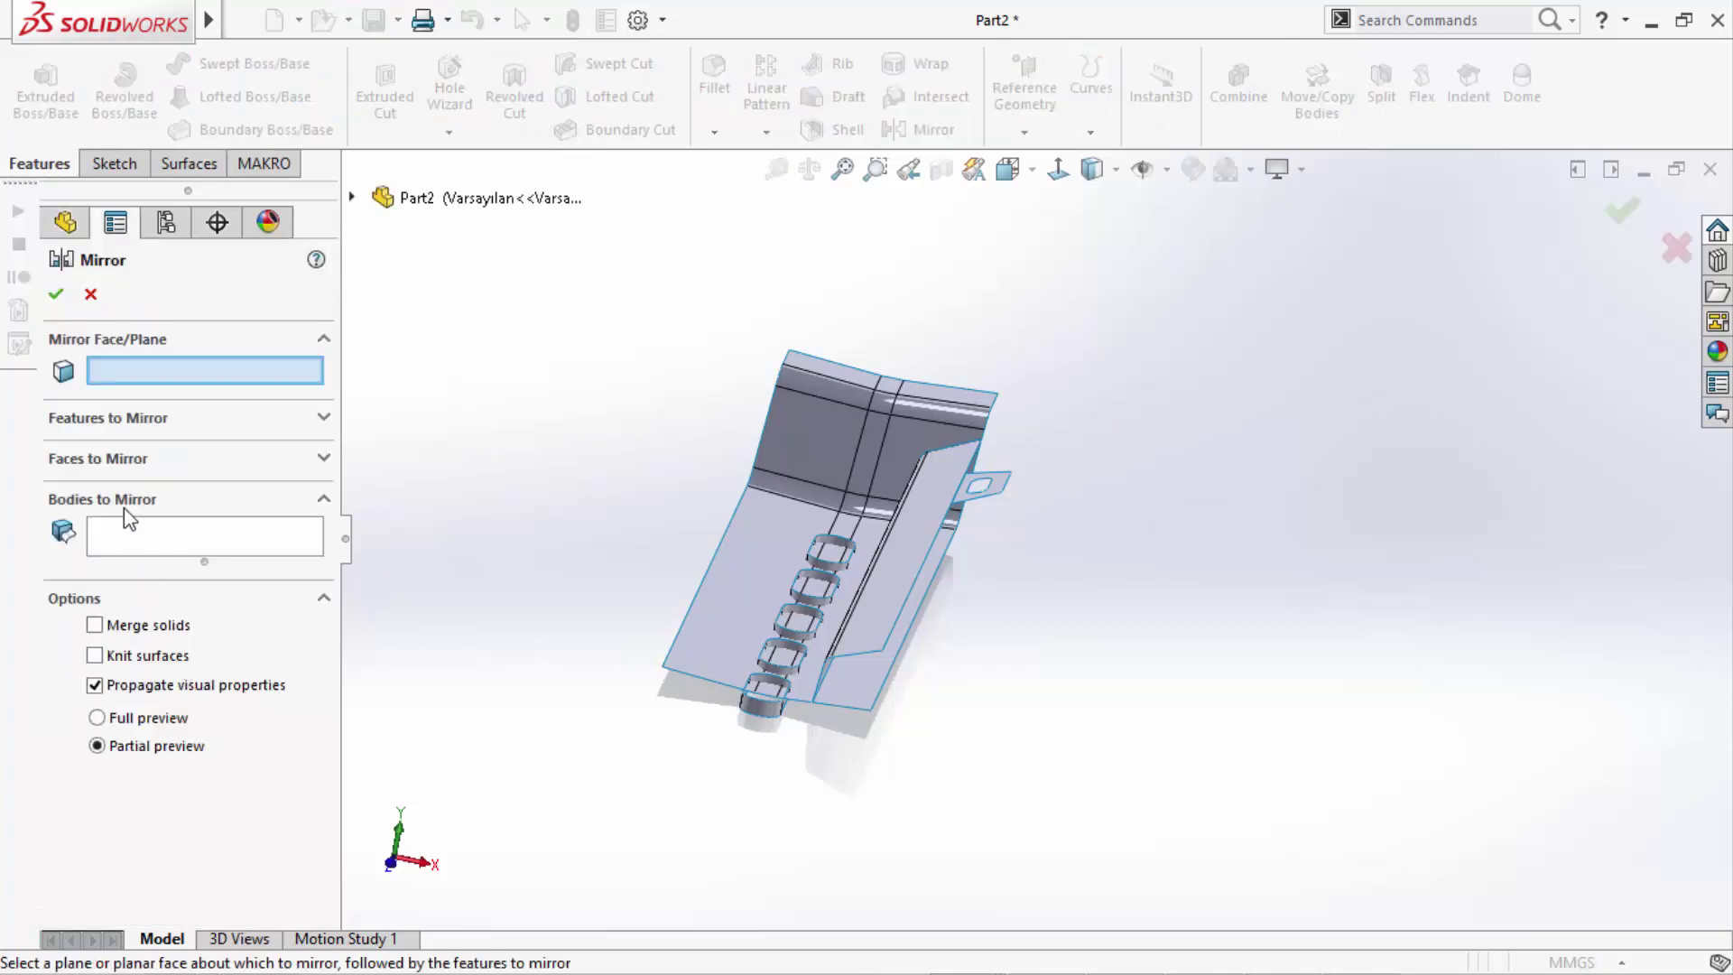
left_click(135, 535)
scroll(947, 575, "down", 5)
left_click(1057, 369)
left_click(911, 354)
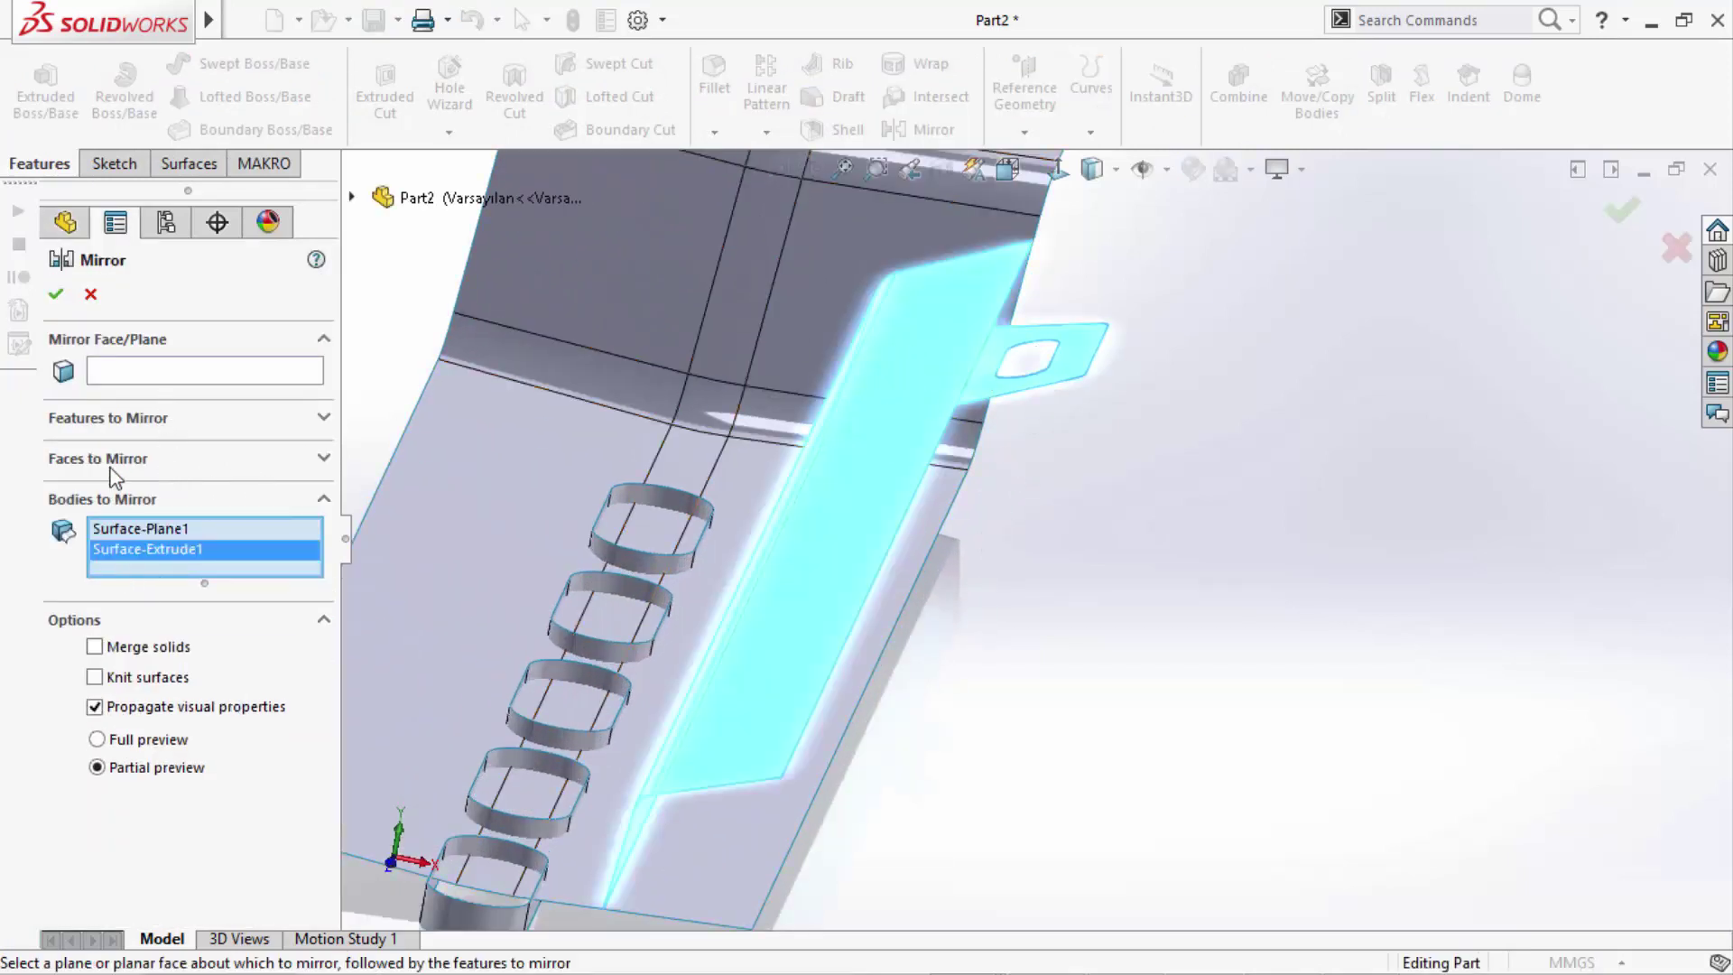
left_click(140, 375)
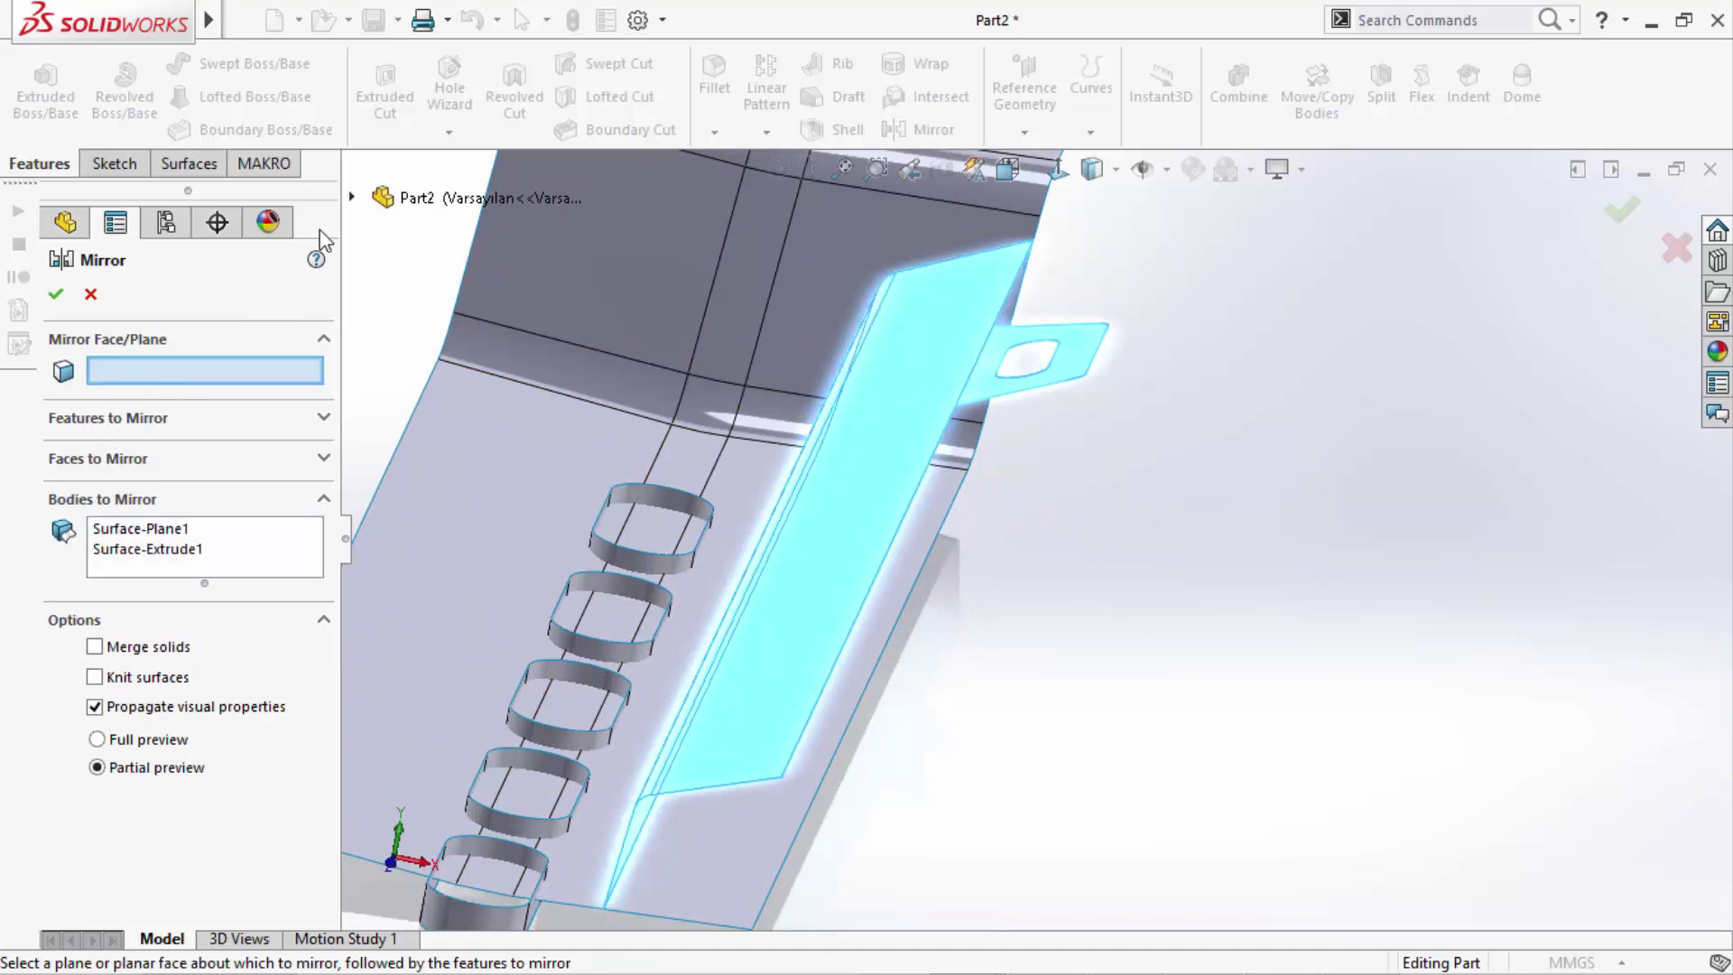
left_click(351, 198)
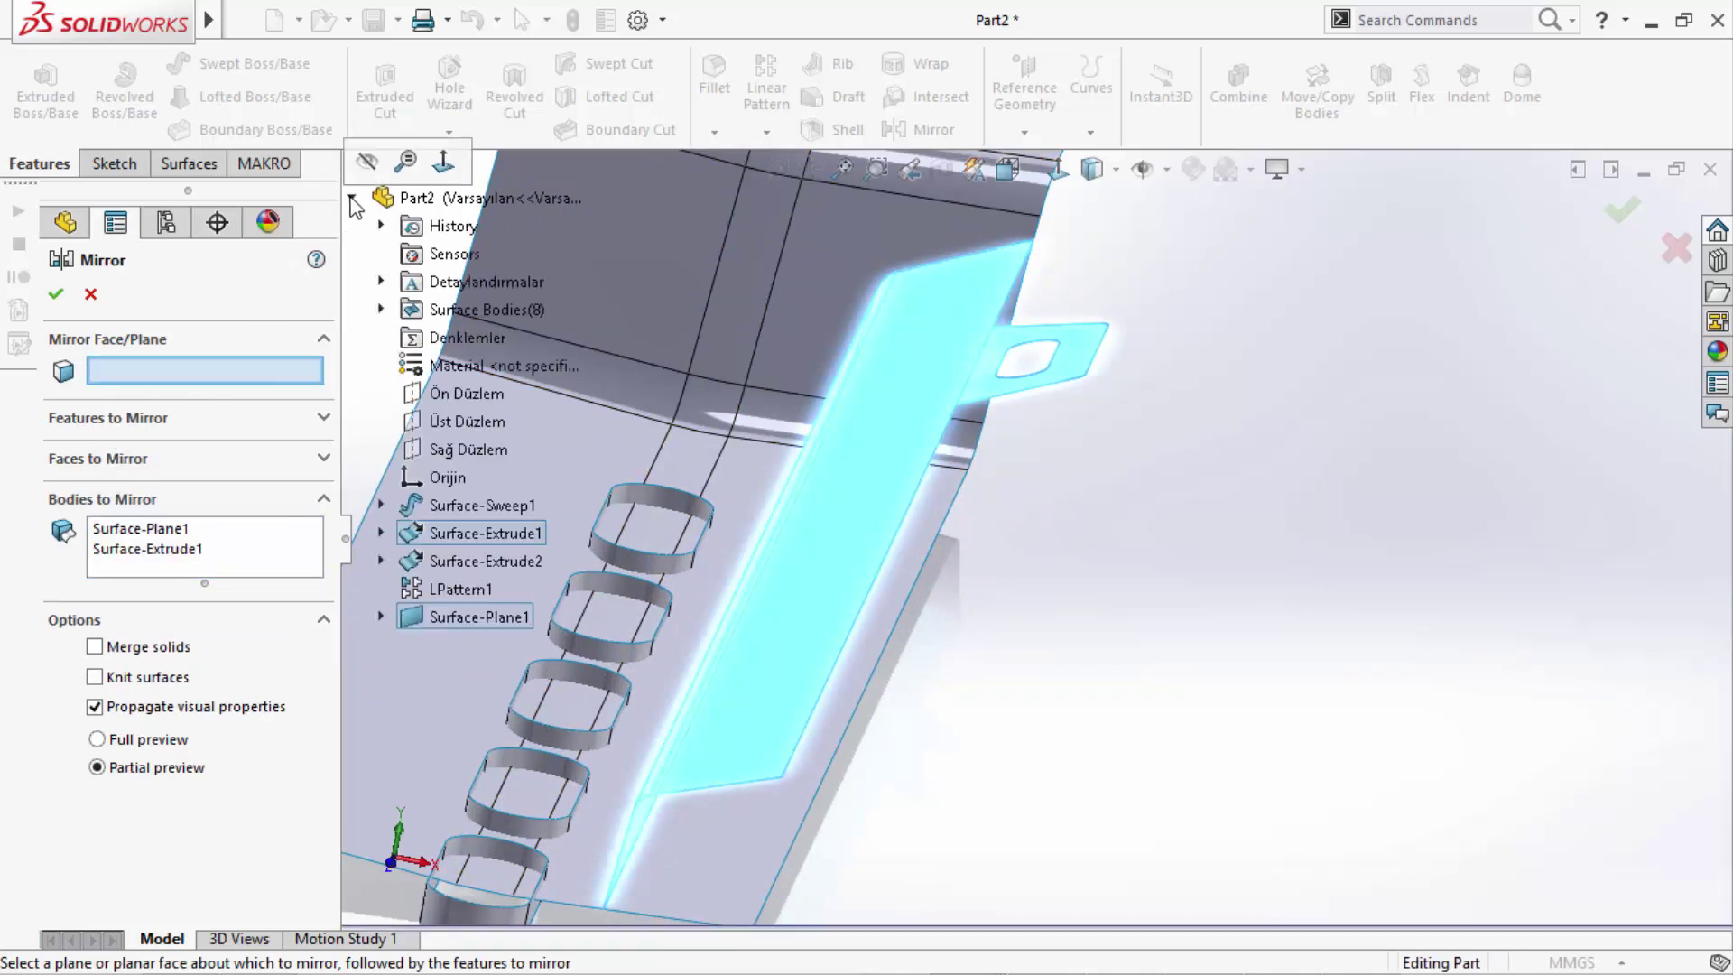
left_click(441, 449)
left_click(58, 295)
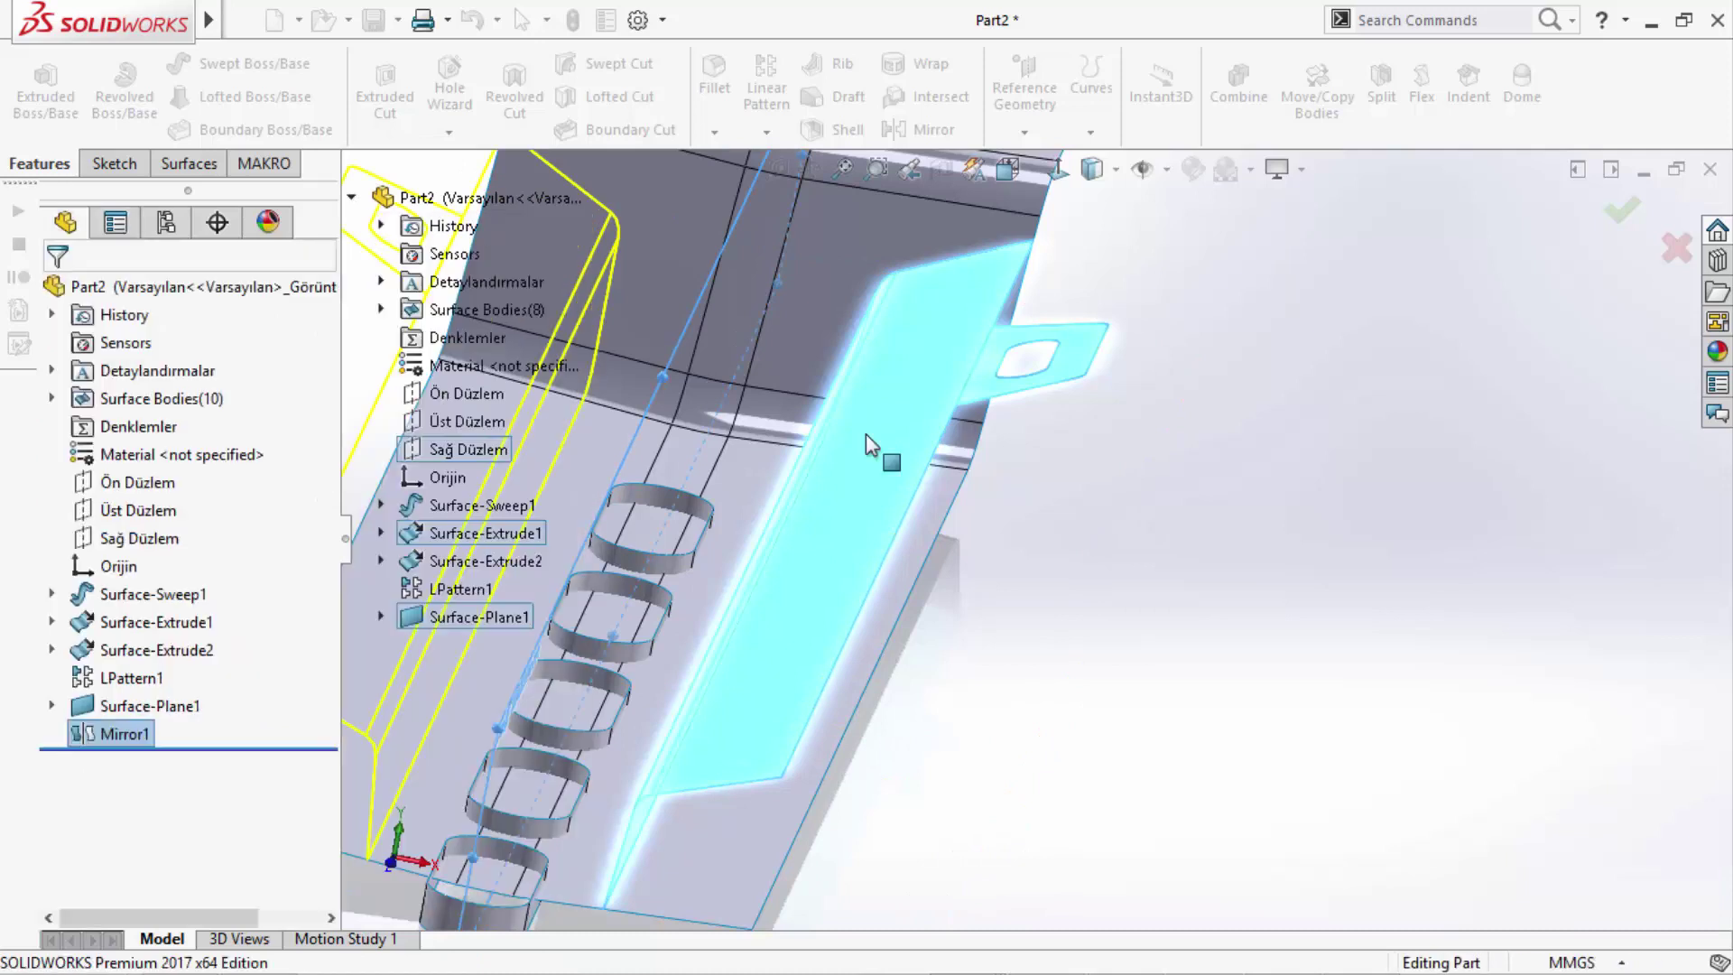
key("f")
left_click(641, 256)
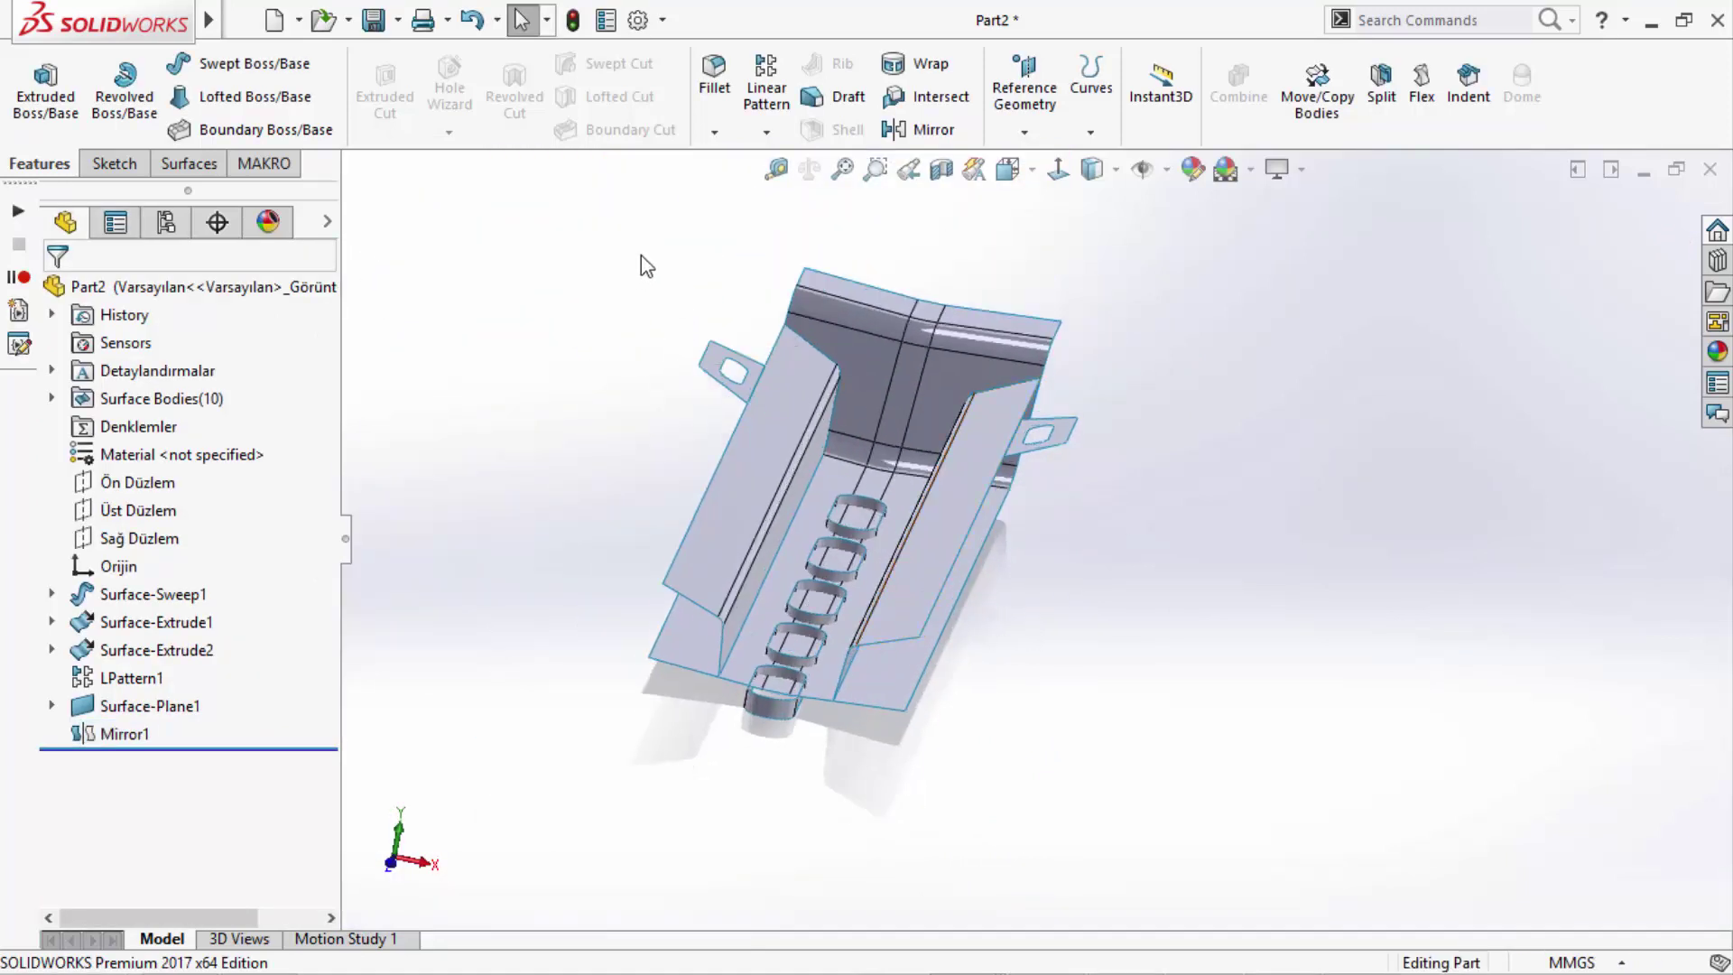
- Start a mutual surface trim with Mirror1, Surface-Sweep1, Surface-Extrude1, the cylinder and patterned rings
left_click(187, 167)
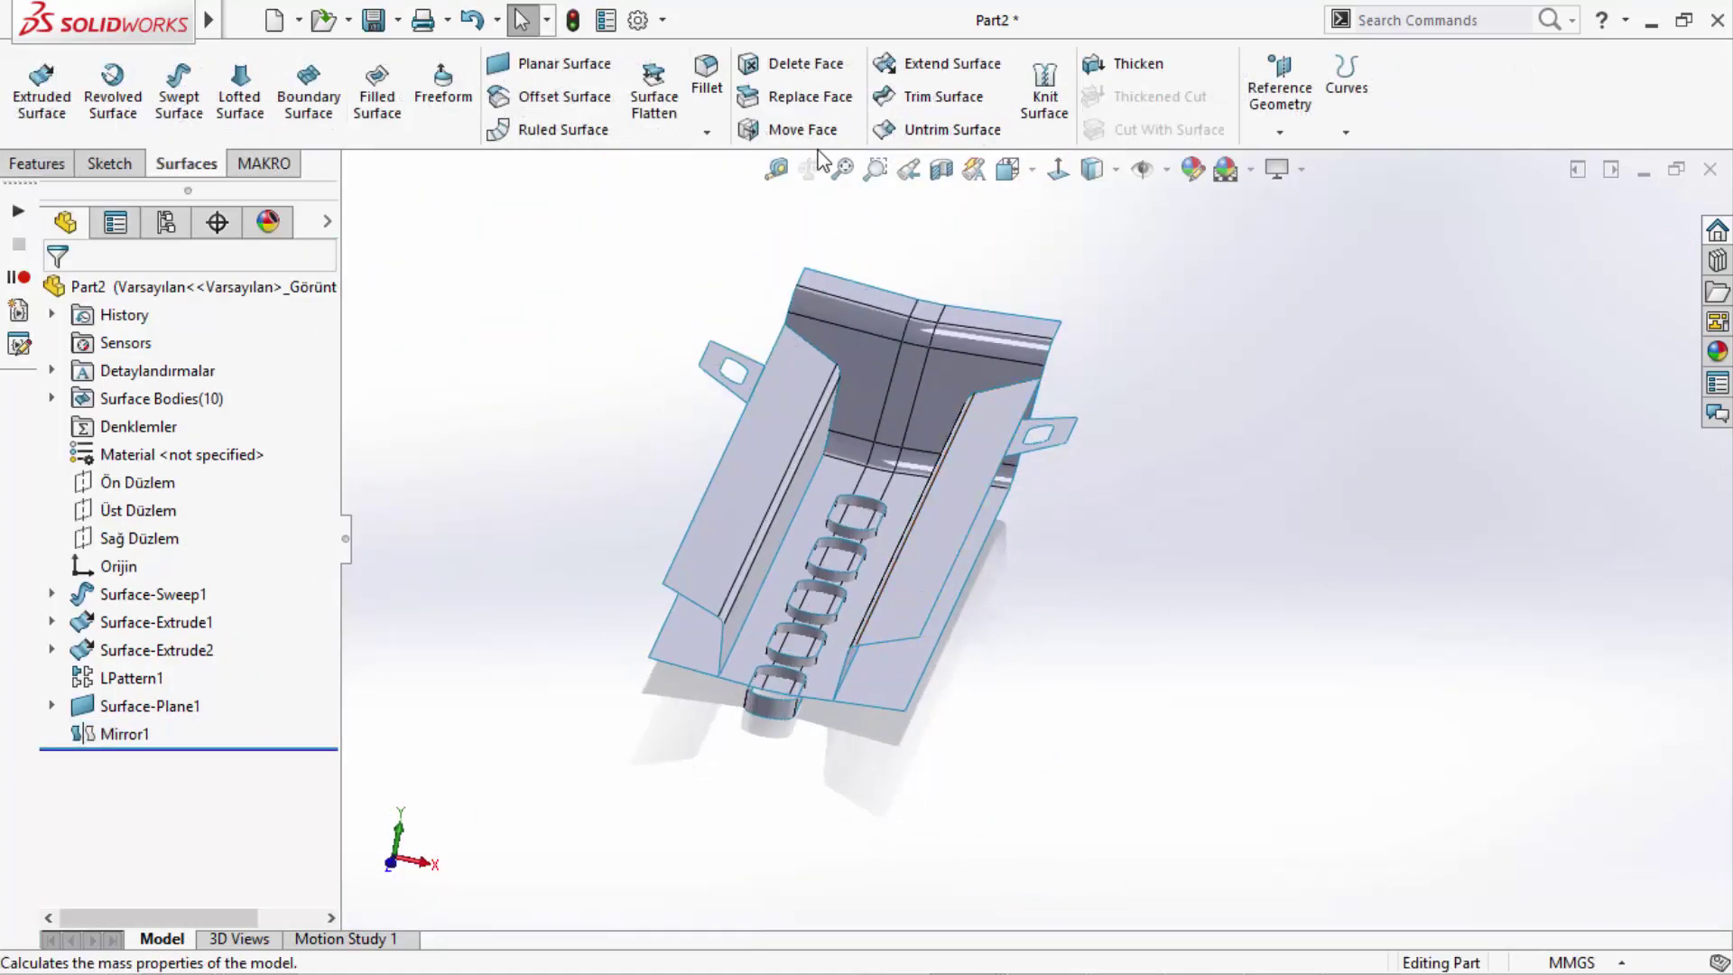
left_click(942, 97)
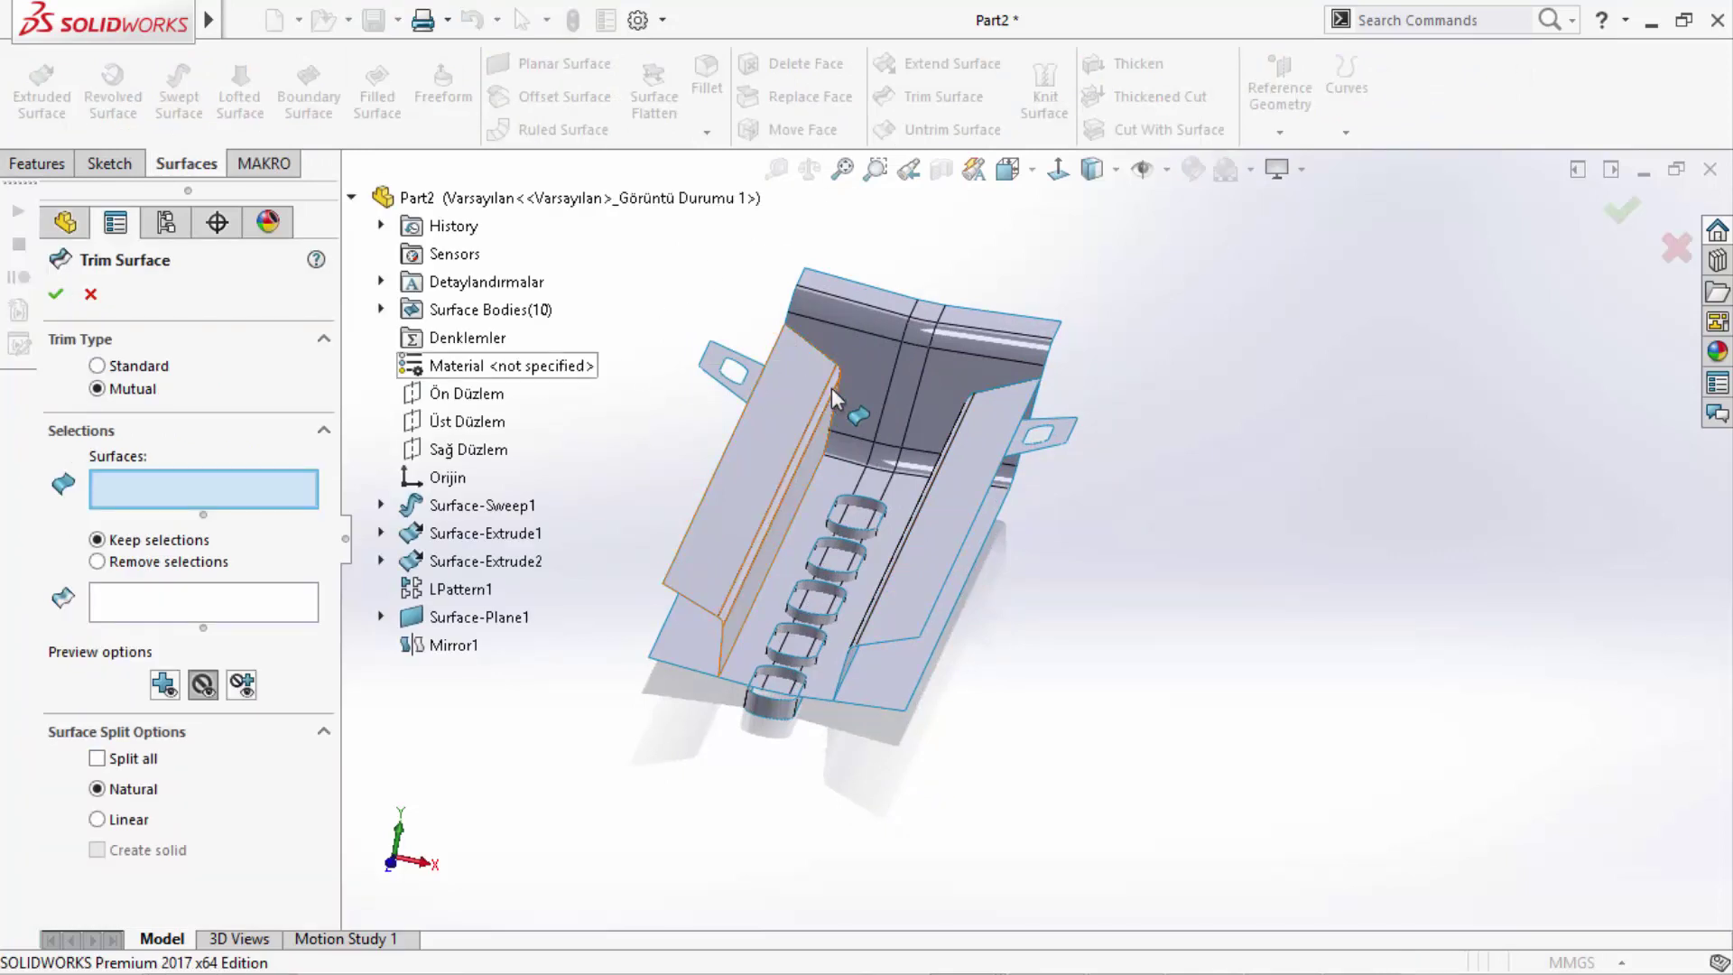
left_click(800, 397)
left_click(991, 402)
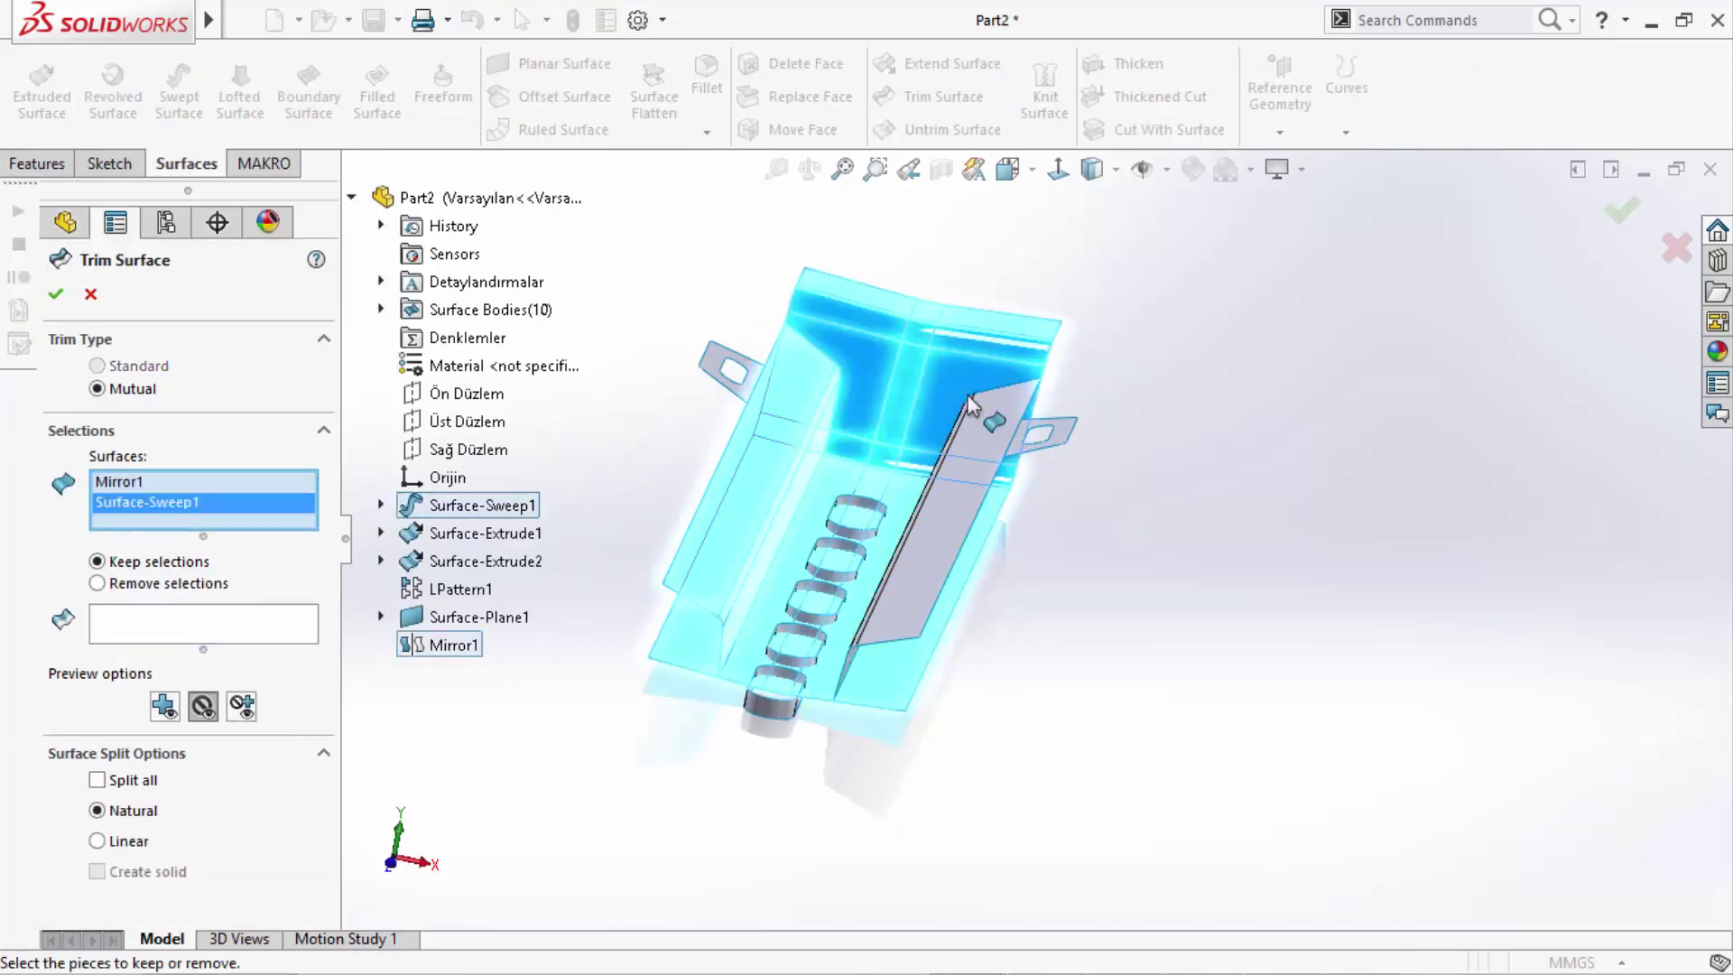
left_click(653, 514)
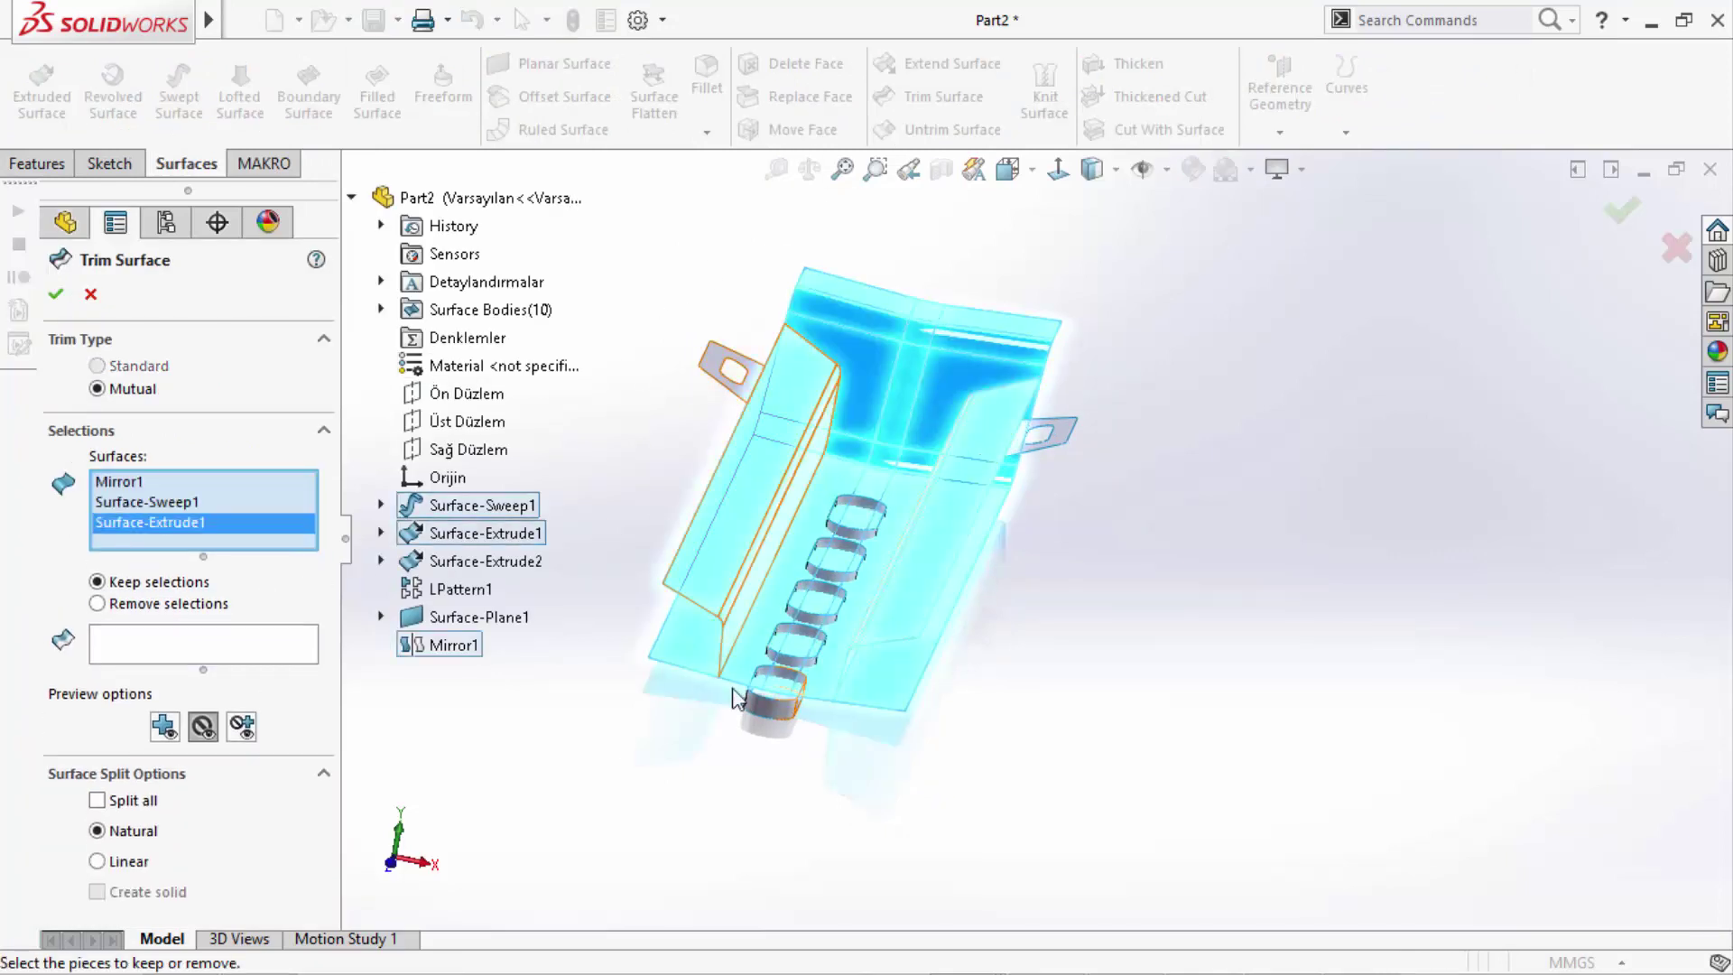
scroll(801, 727, "down", 5)
left_click(806, 650)
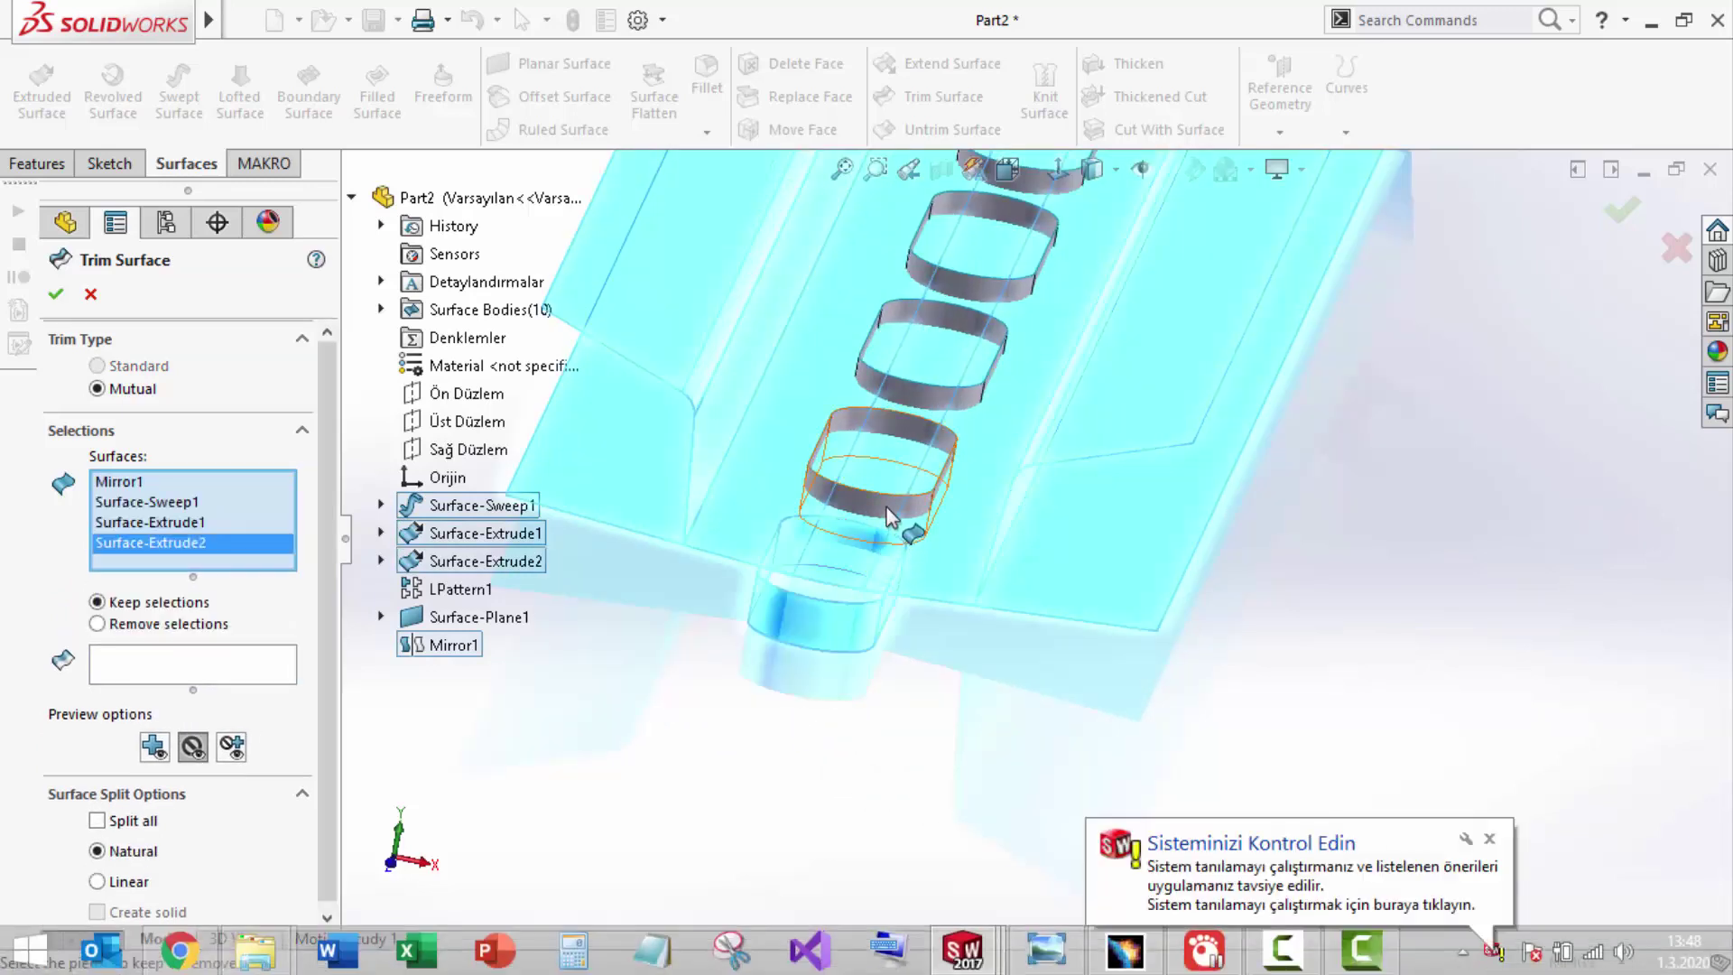
left_click(959, 358)
left_click(1036, 200)
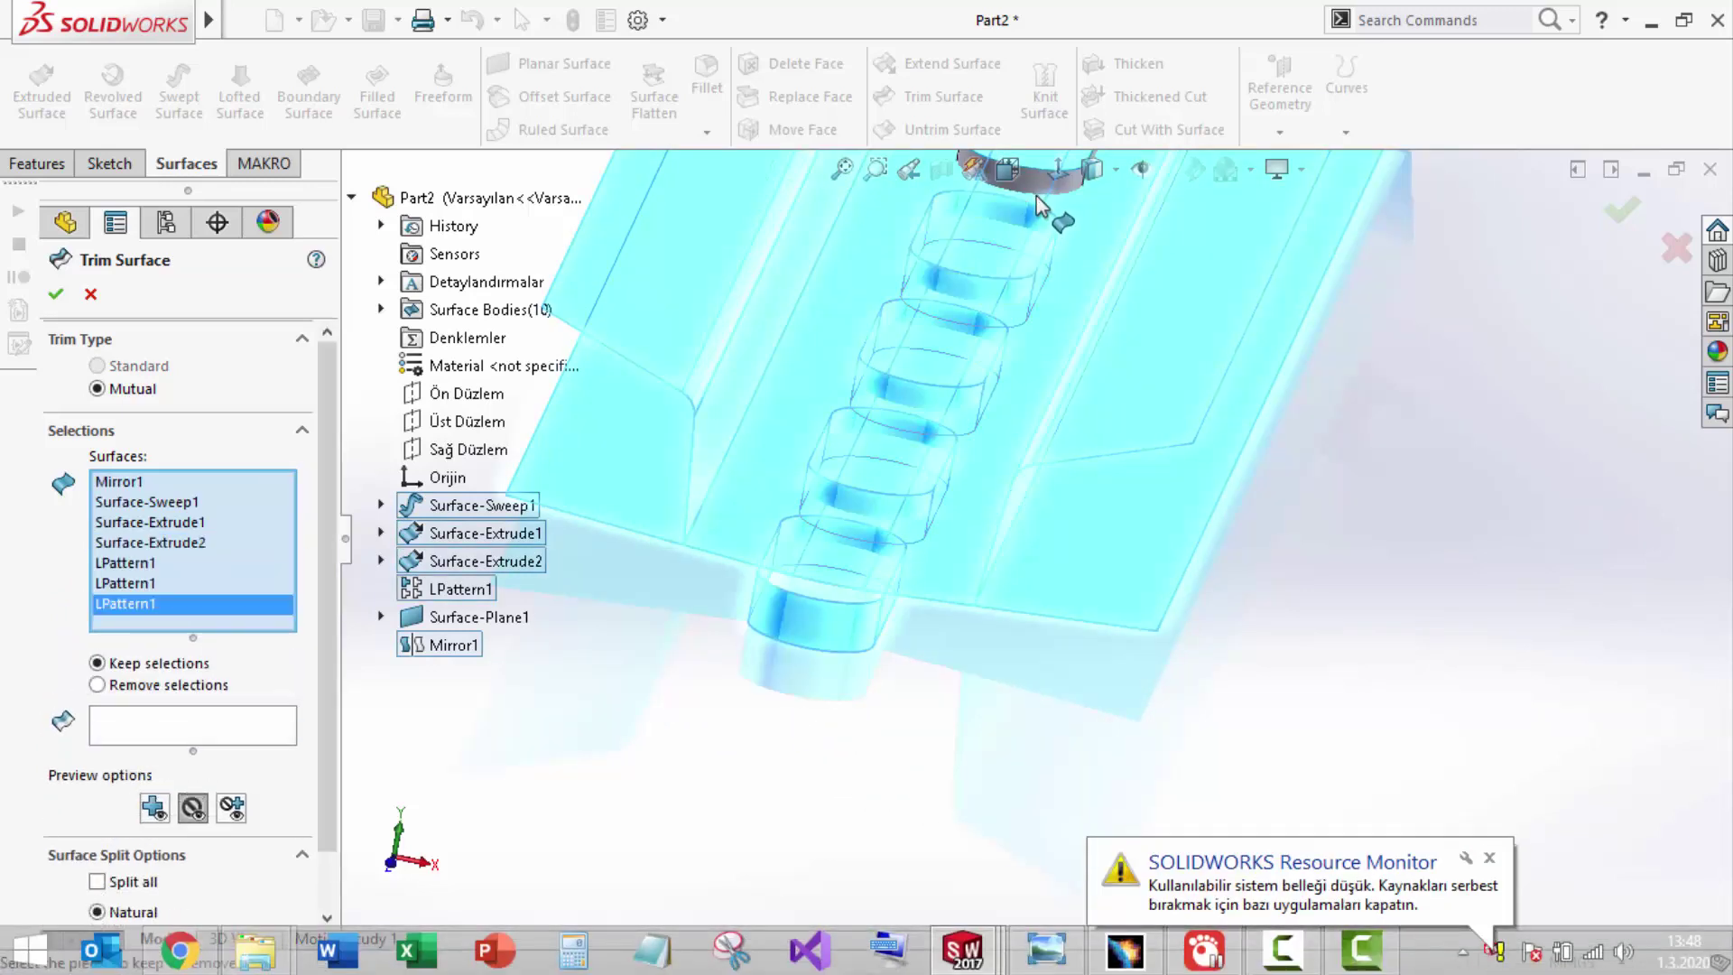
left_click(1036, 200)
scroll(1262, 658, "up", 5)
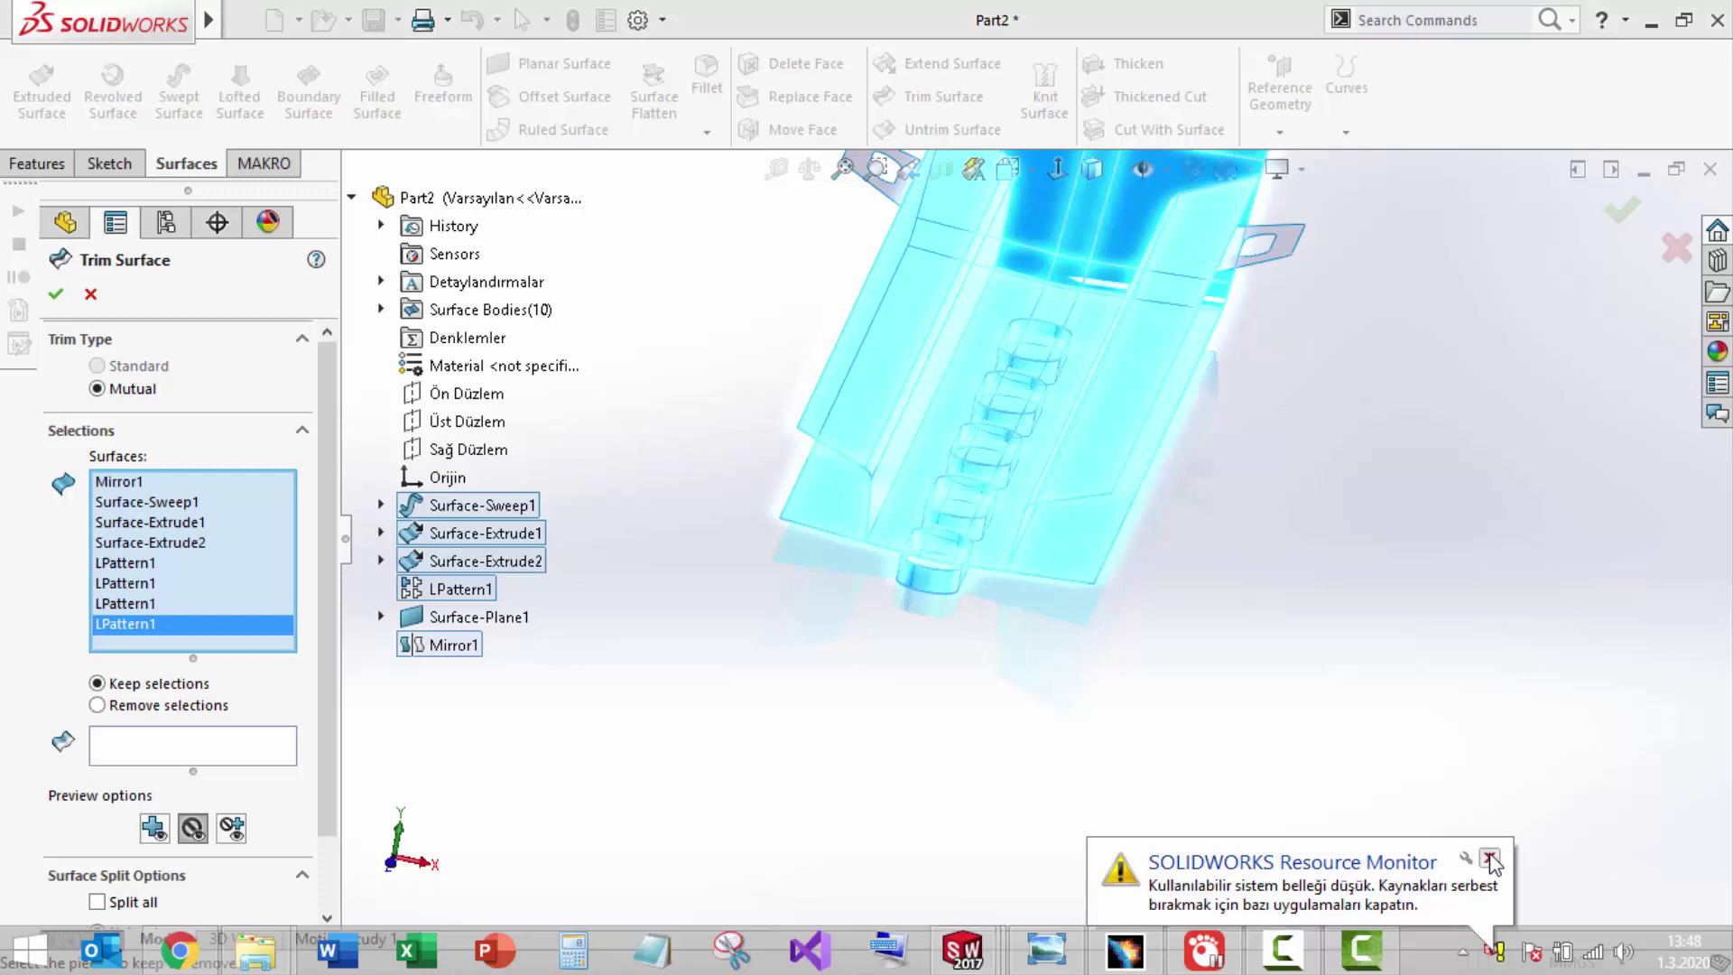
left_click(1482, 855)
- Clear the initially picked trim piece and switch to Remove selections
left_click(142, 738)
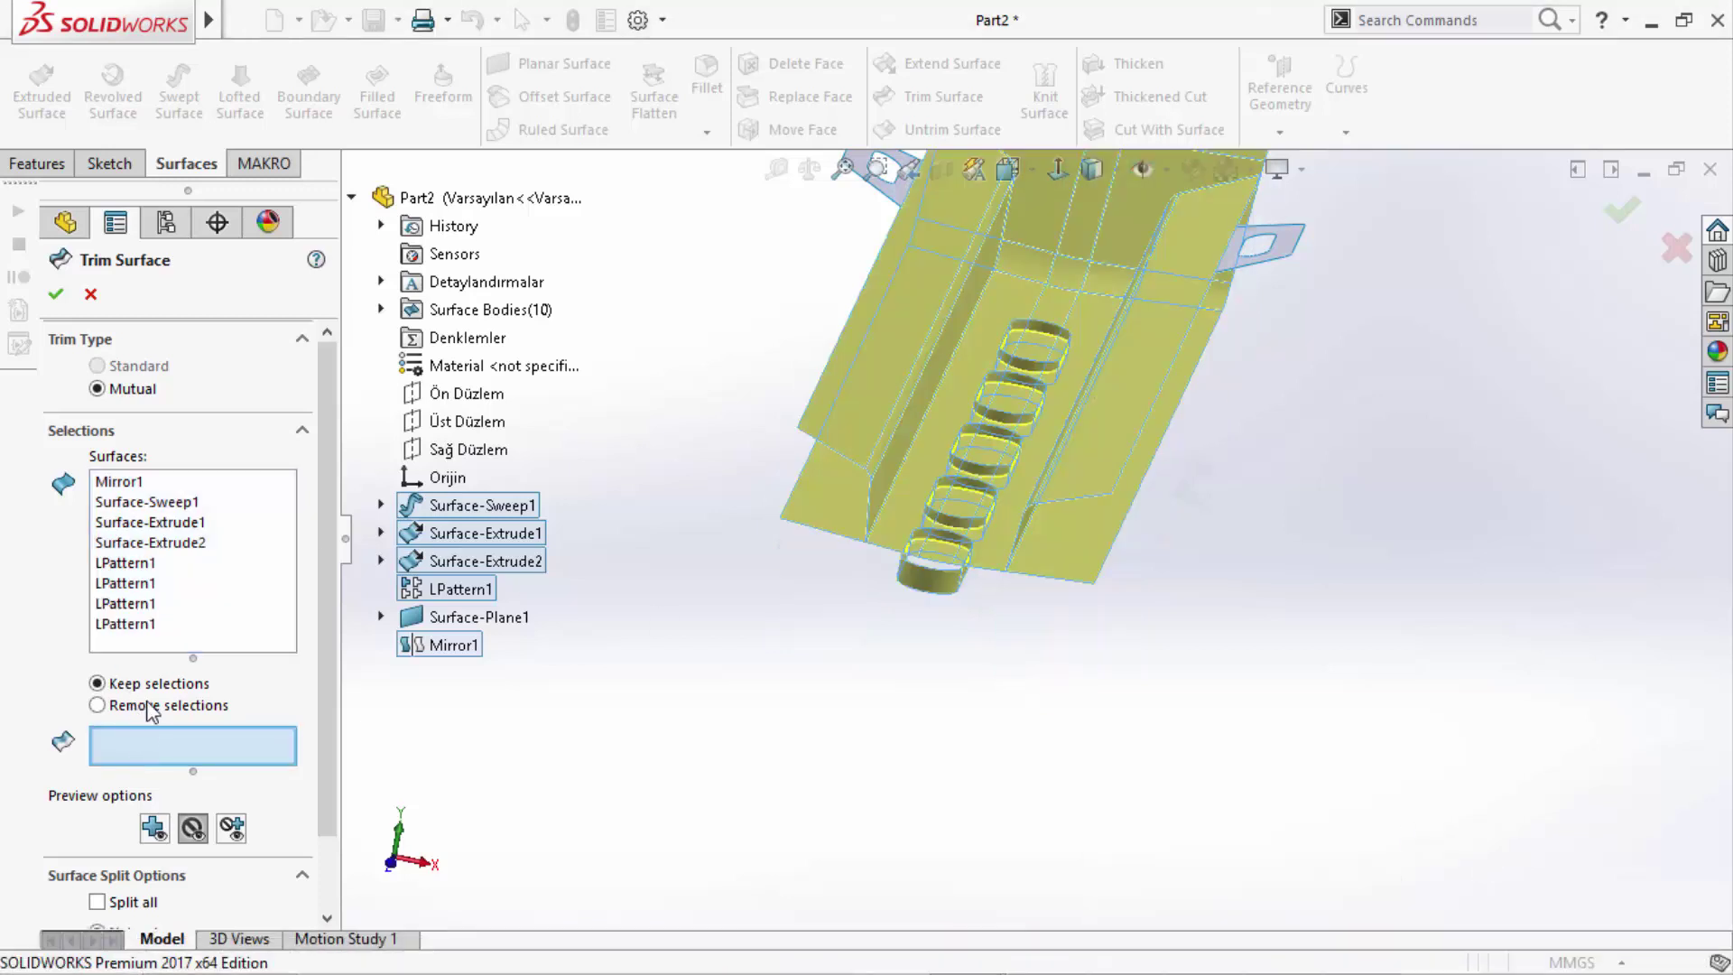
left_click(1043, 236)
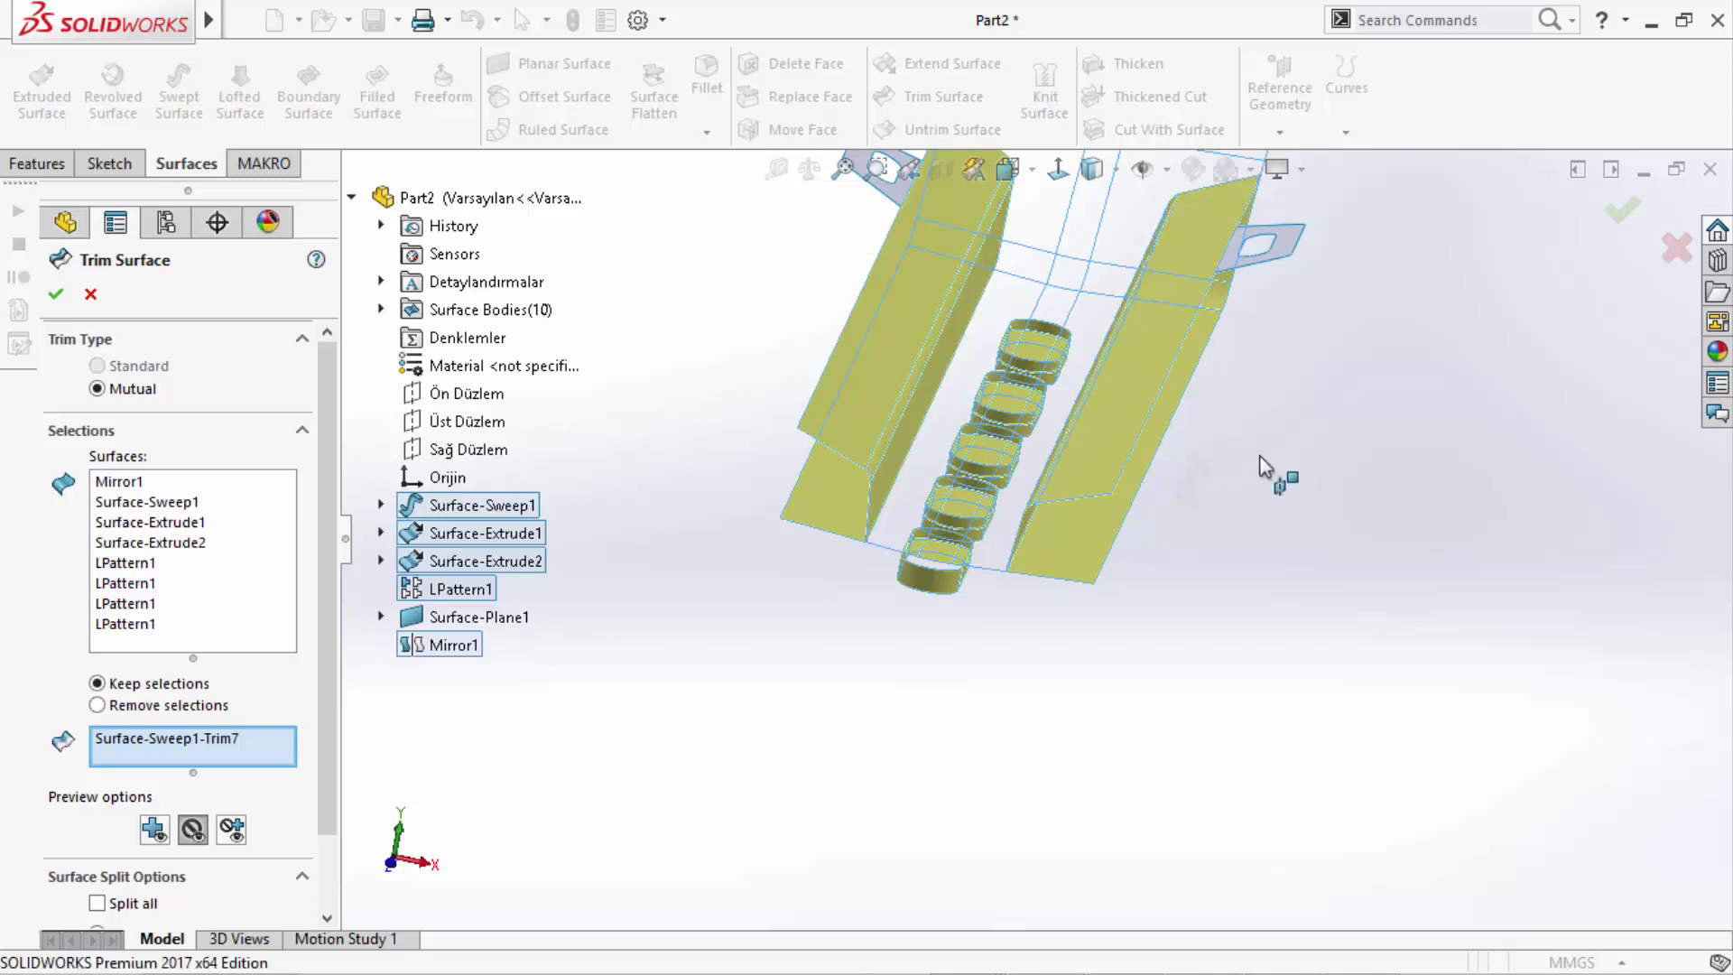
middle_click_drag(1218, 374, 1211, 392)
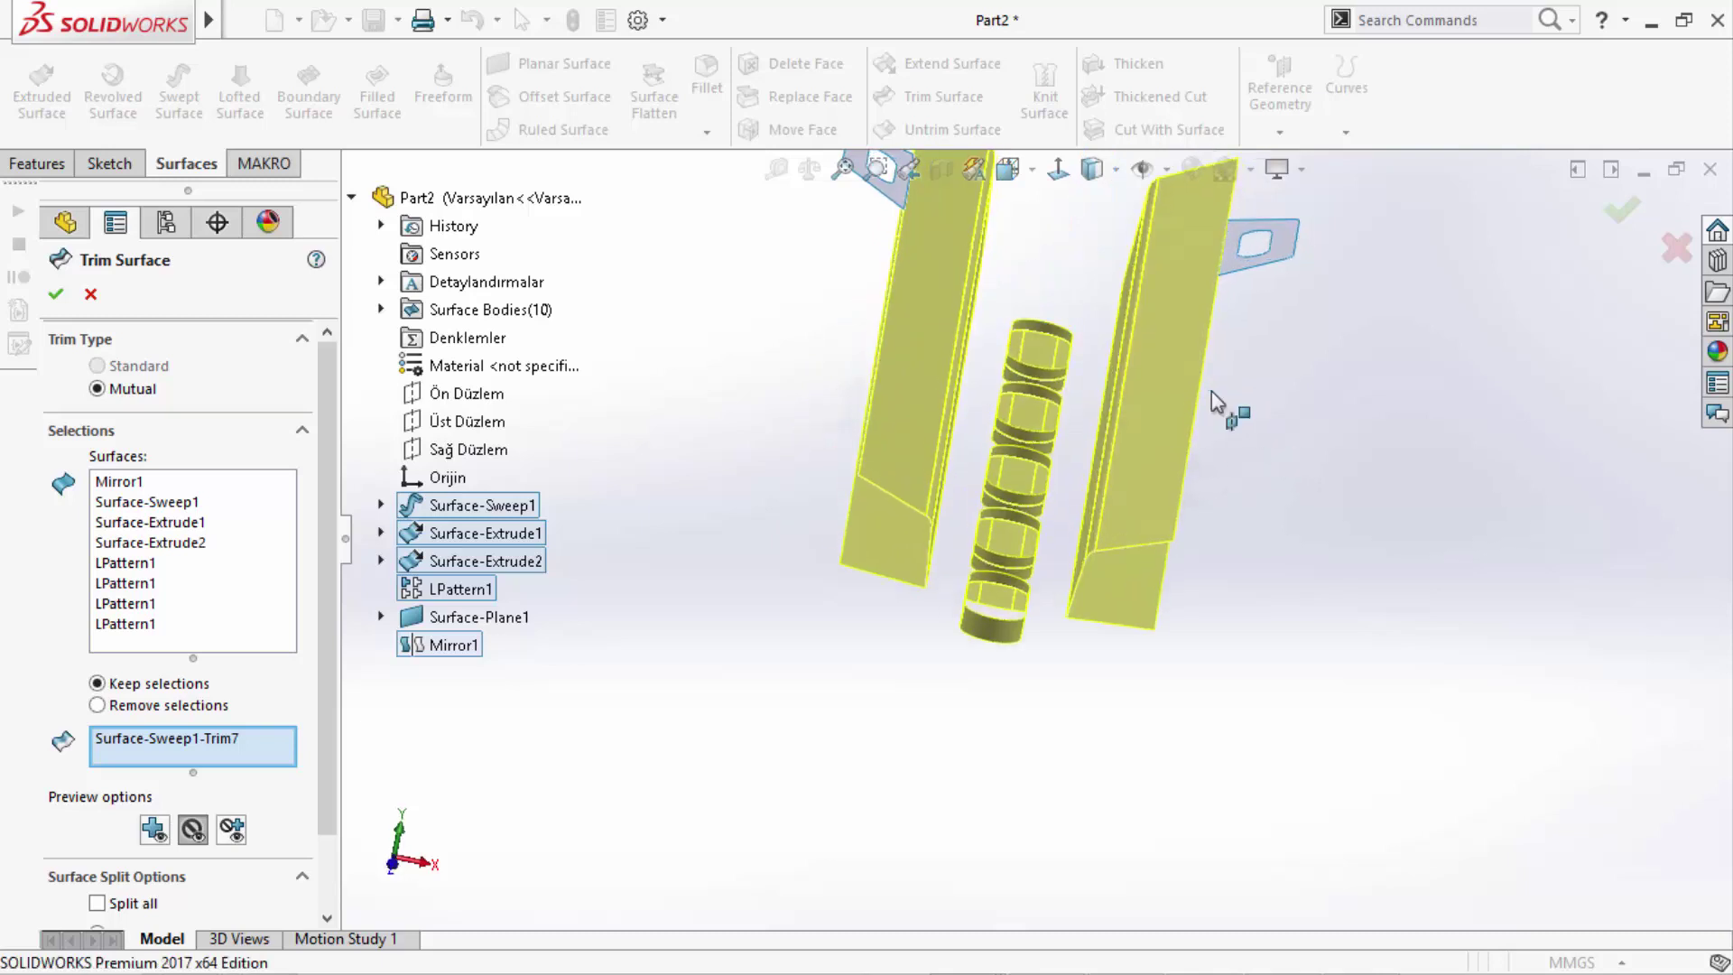
right_click(250, 737)
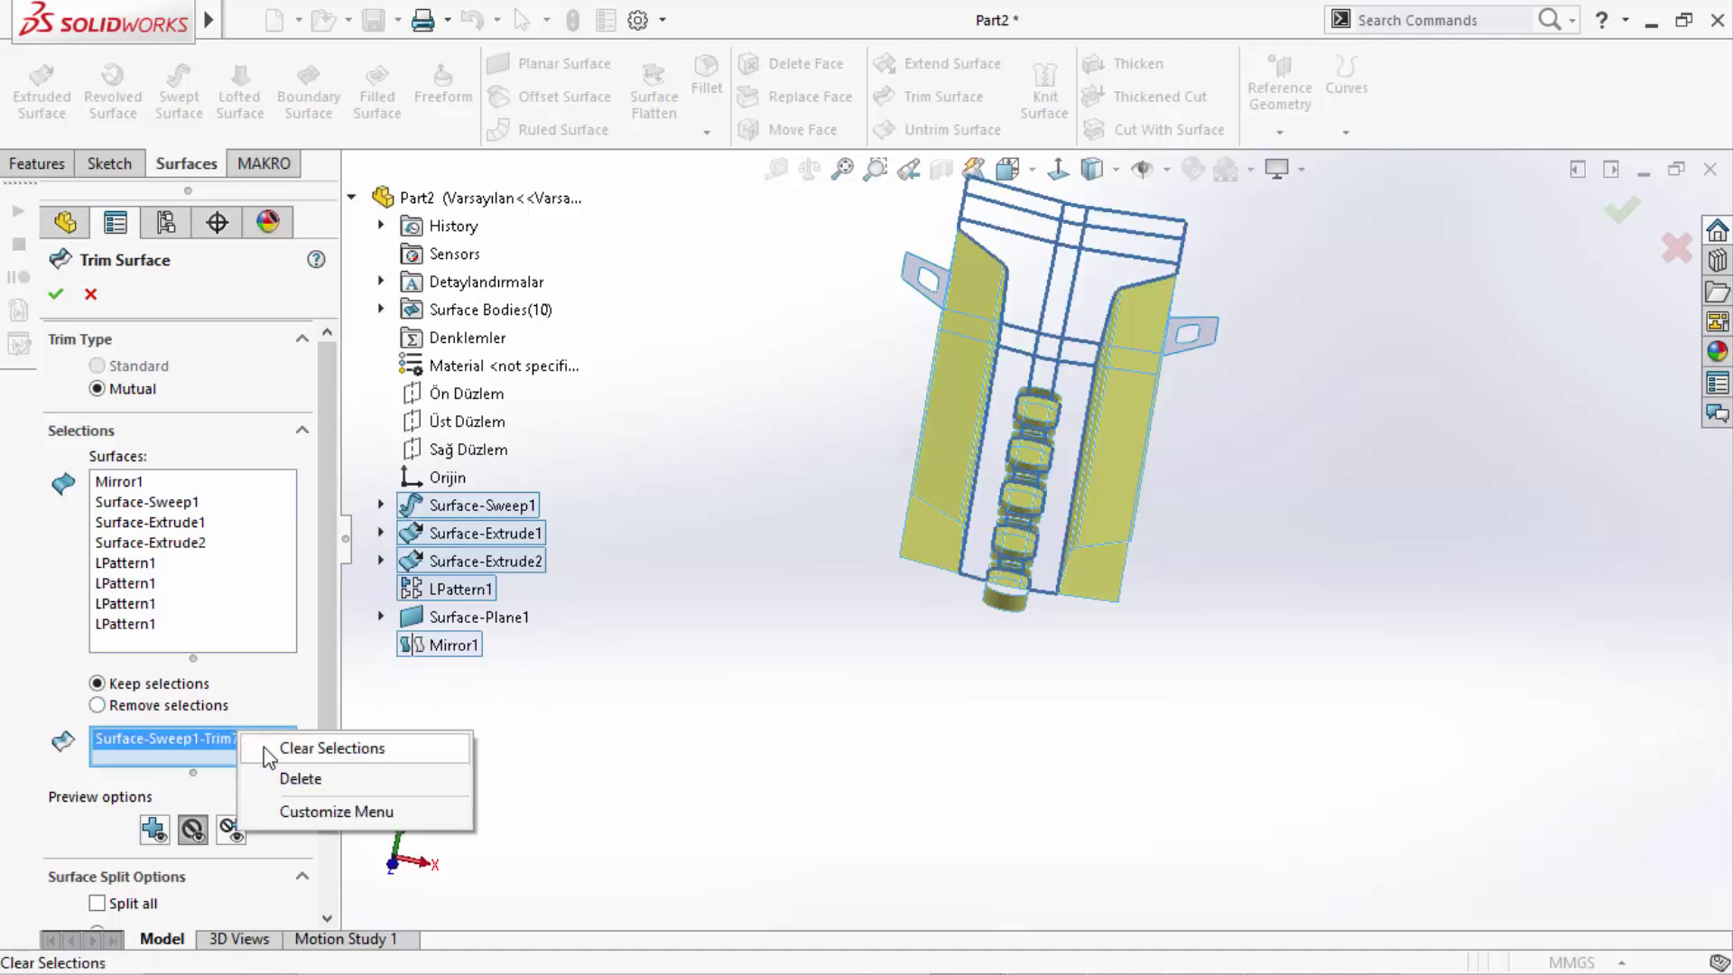
left_click(264, 746)
left_click(188, 709)
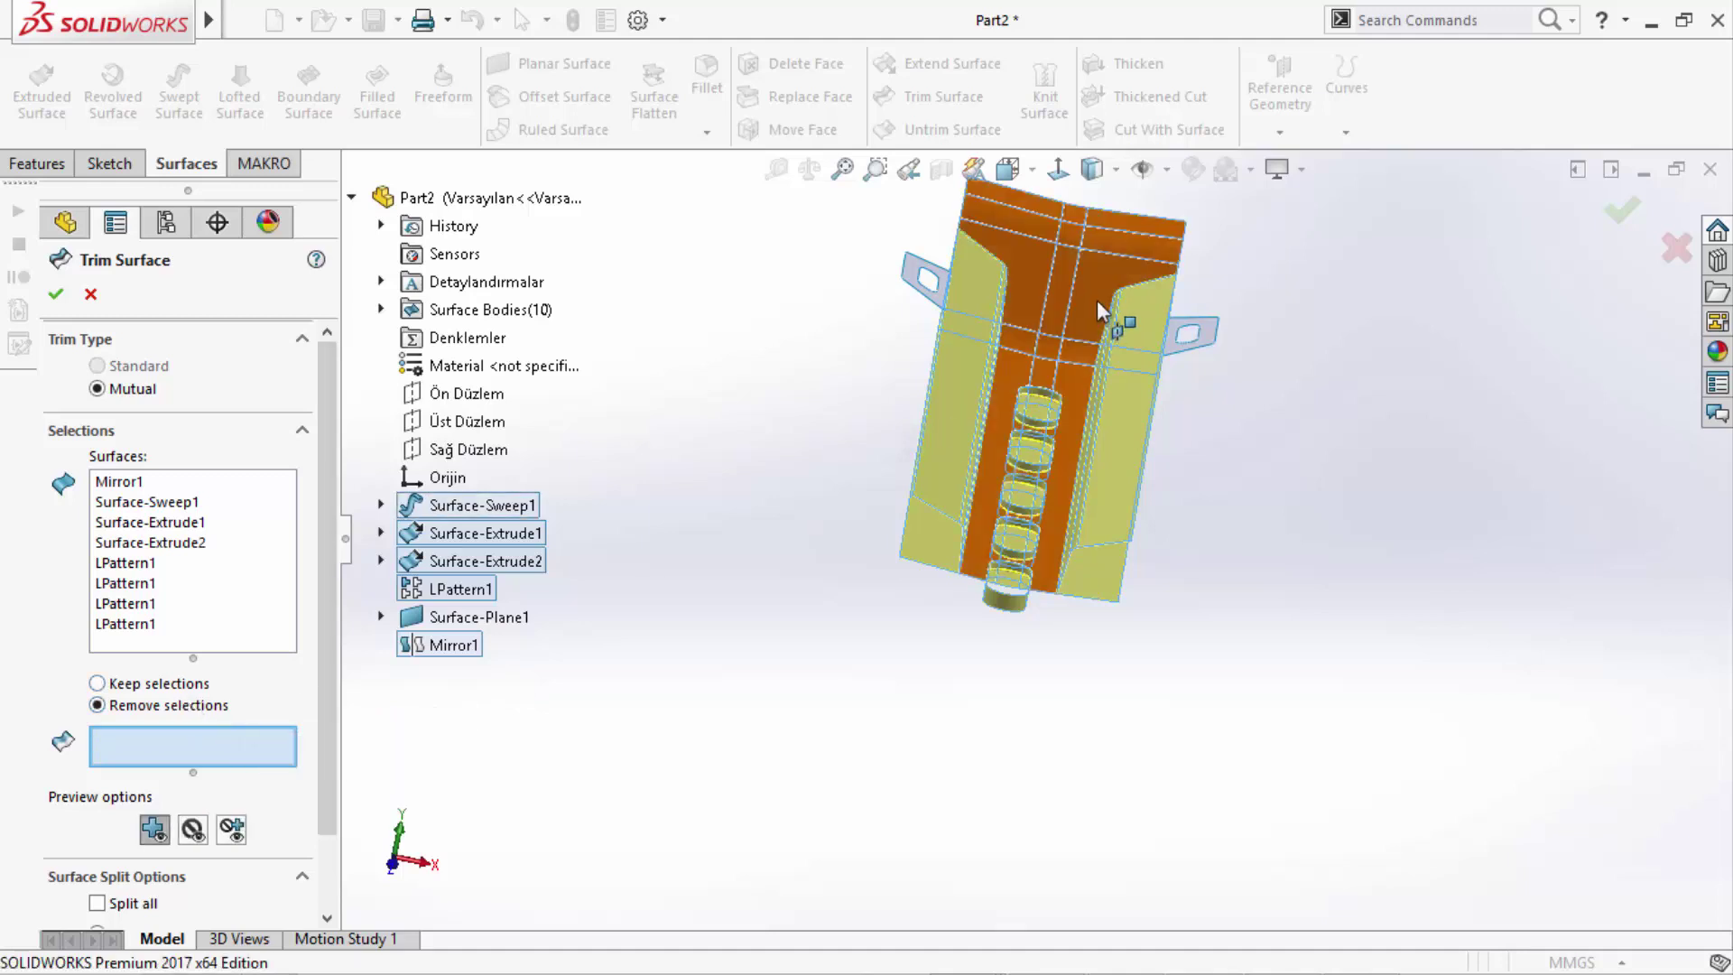
scroll(978, 527, "down", 3)
- Mark the eight excess sweep, slot-cap and outer pieces for removal and confirm
left_click(978, 527)
left_click(980, 576)
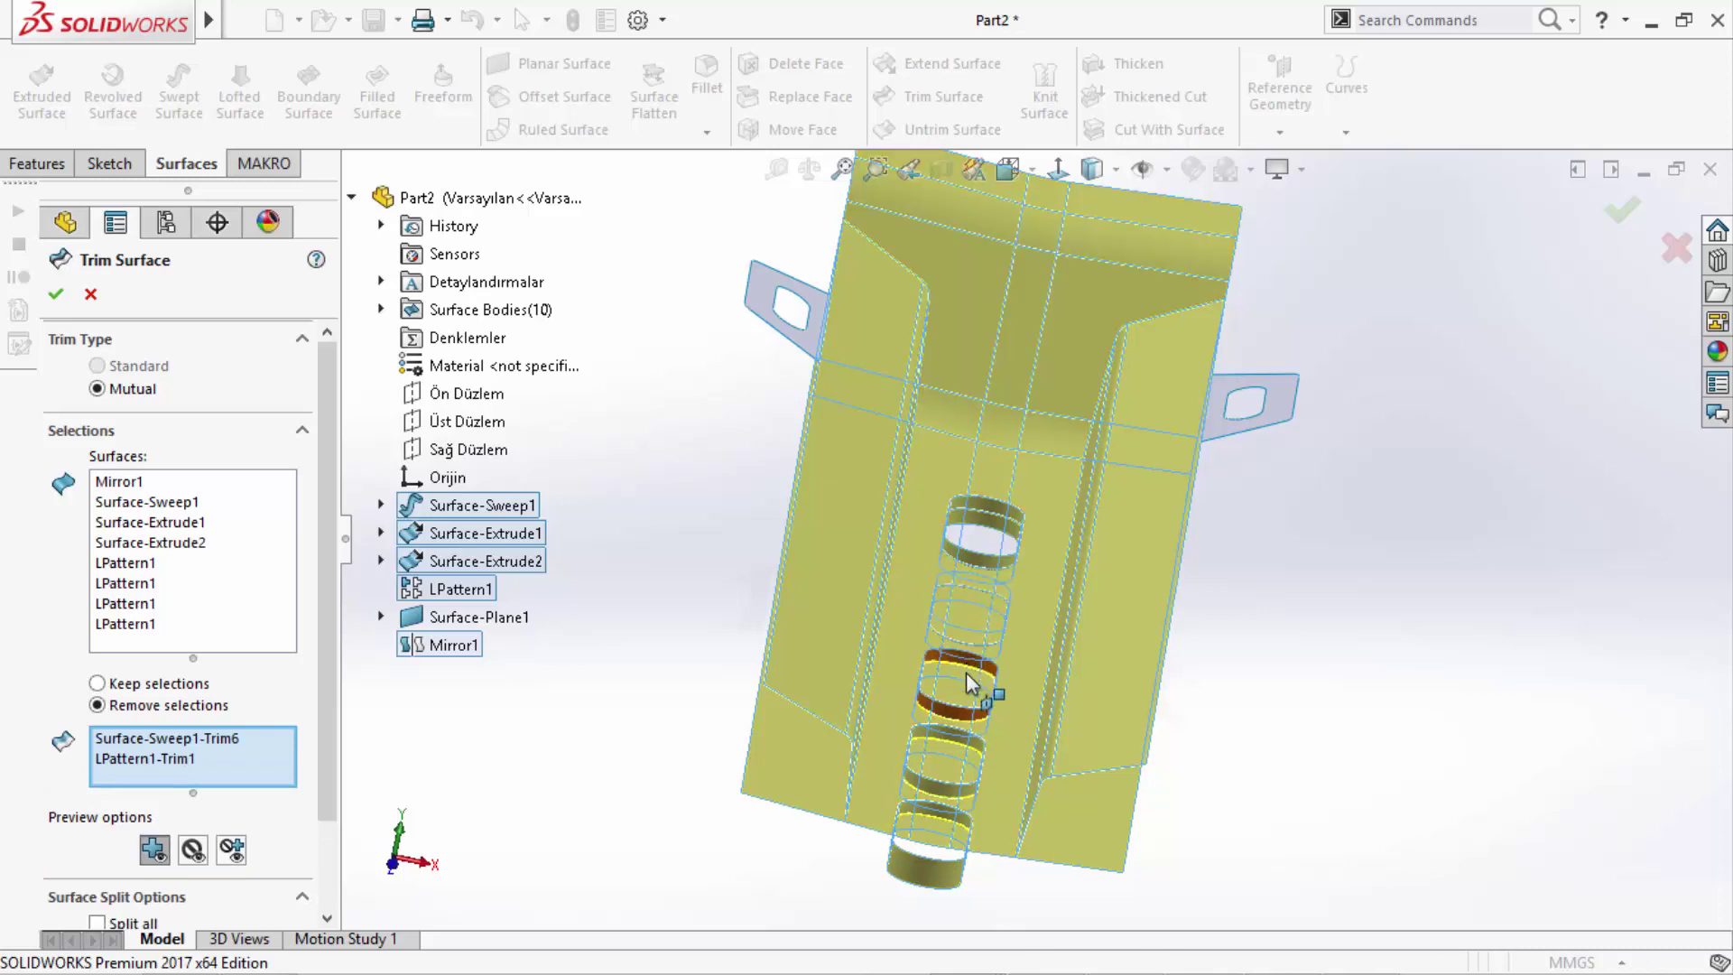
left_click(966, 673)
left_click(957, 763)
left_click(1135, 823)
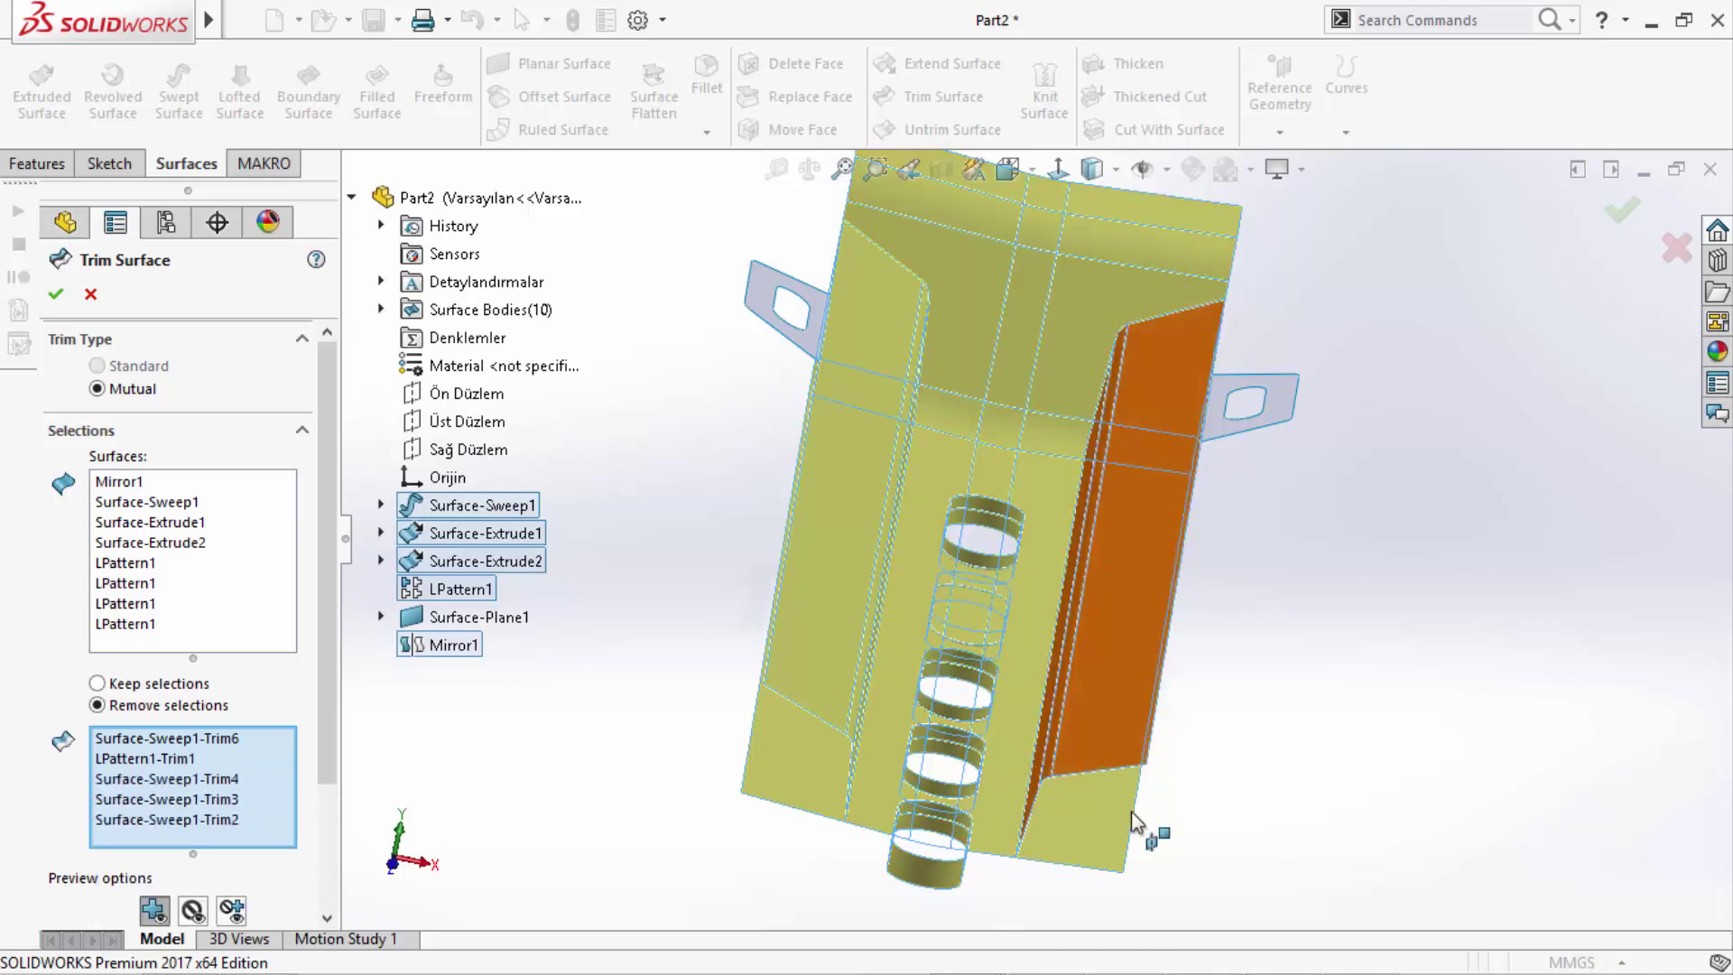
left_click(1083, 830)
left_click(787, 795)
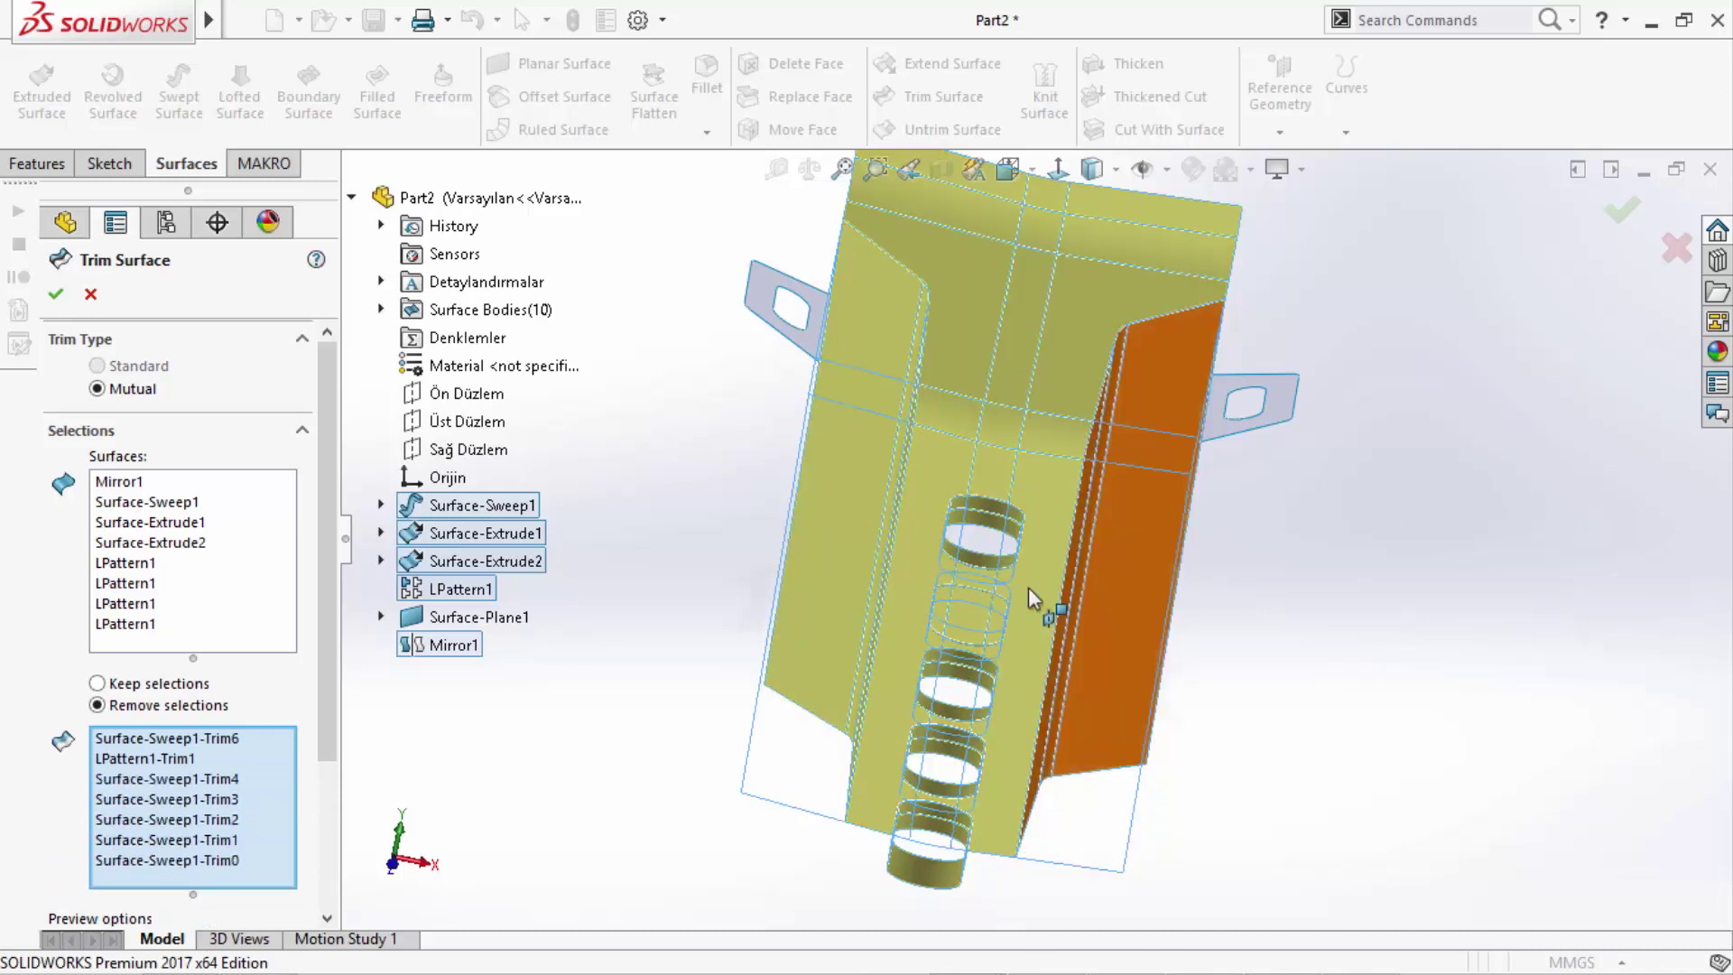
left_click(975, 586)
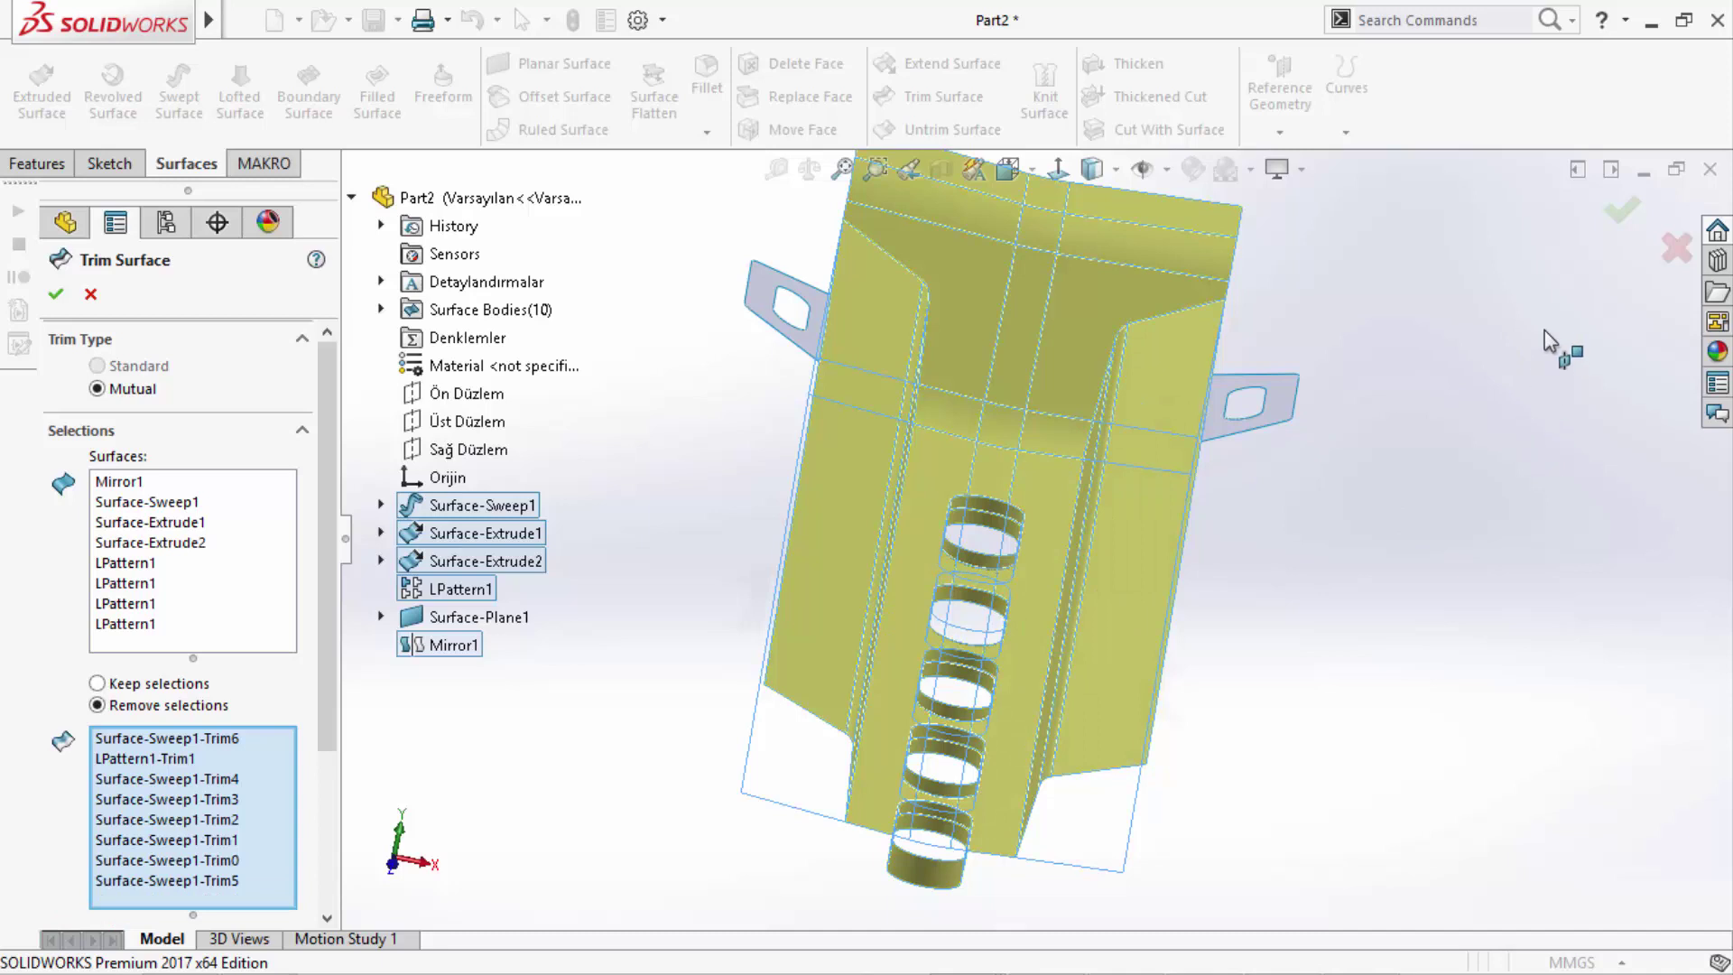
left_click(1622, 214)
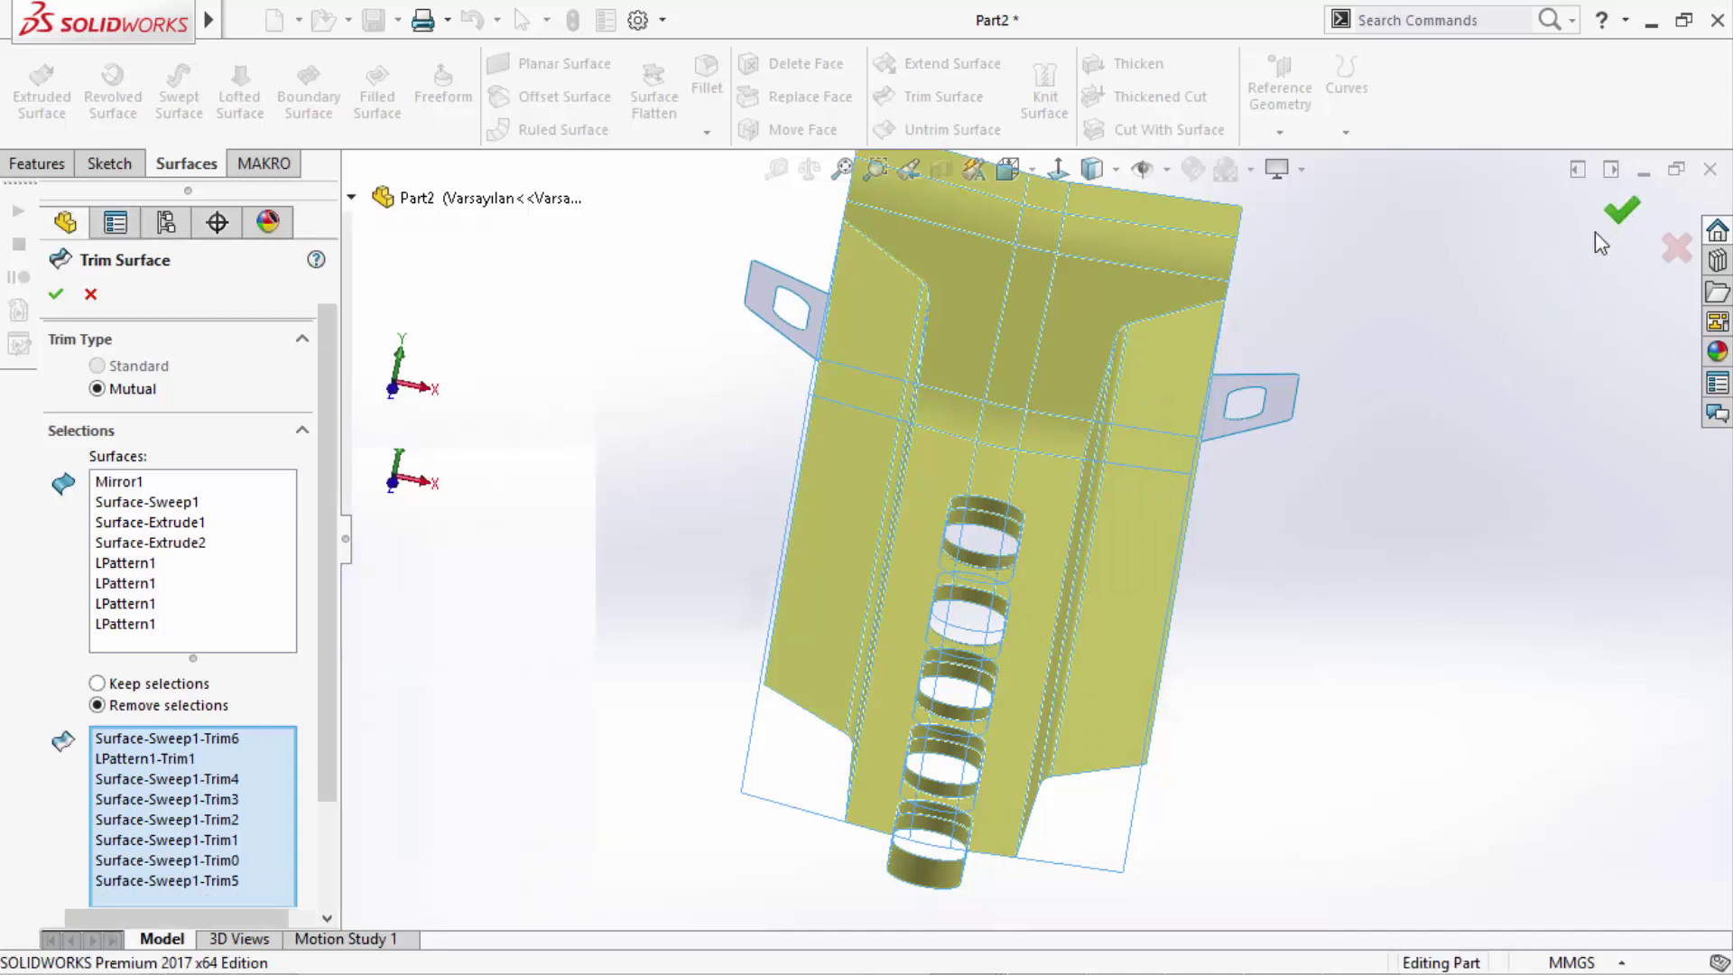
- Select the slot pattern and seed extrude features, then dismiss the options
mouse_move(637, 491)
middle_mouse_down()
mouse_move(588, 506)
mouse_move(596, 519)
middle_mouse_up()
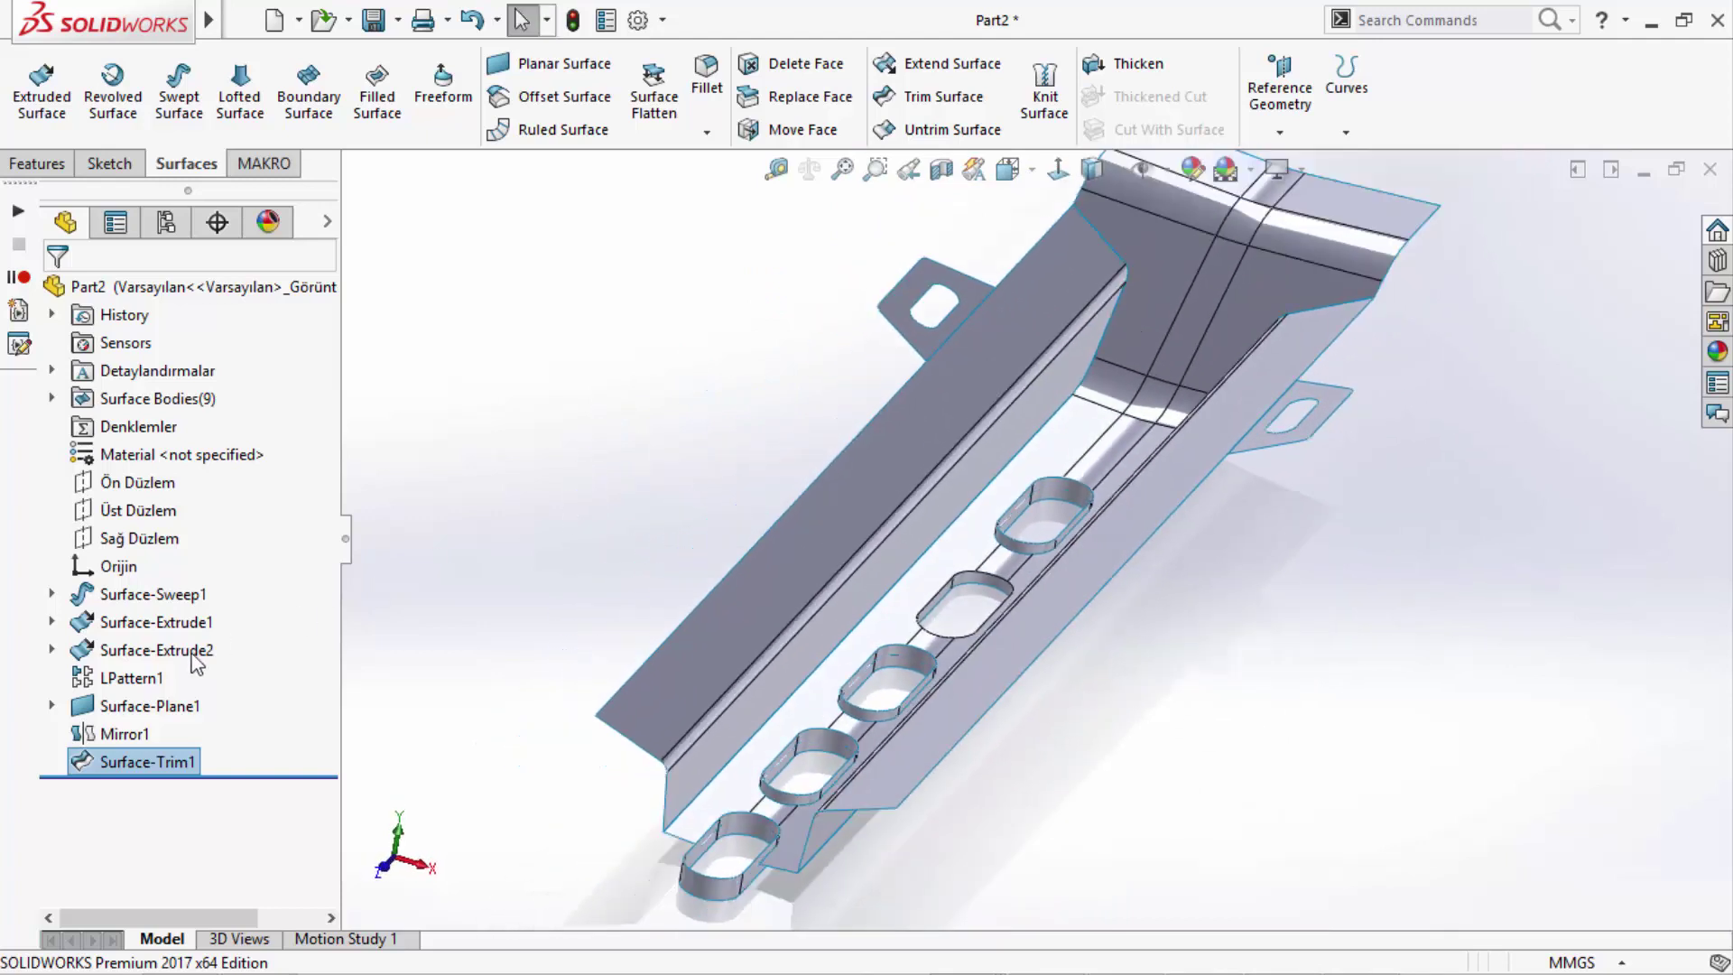
left_click(131, 678)
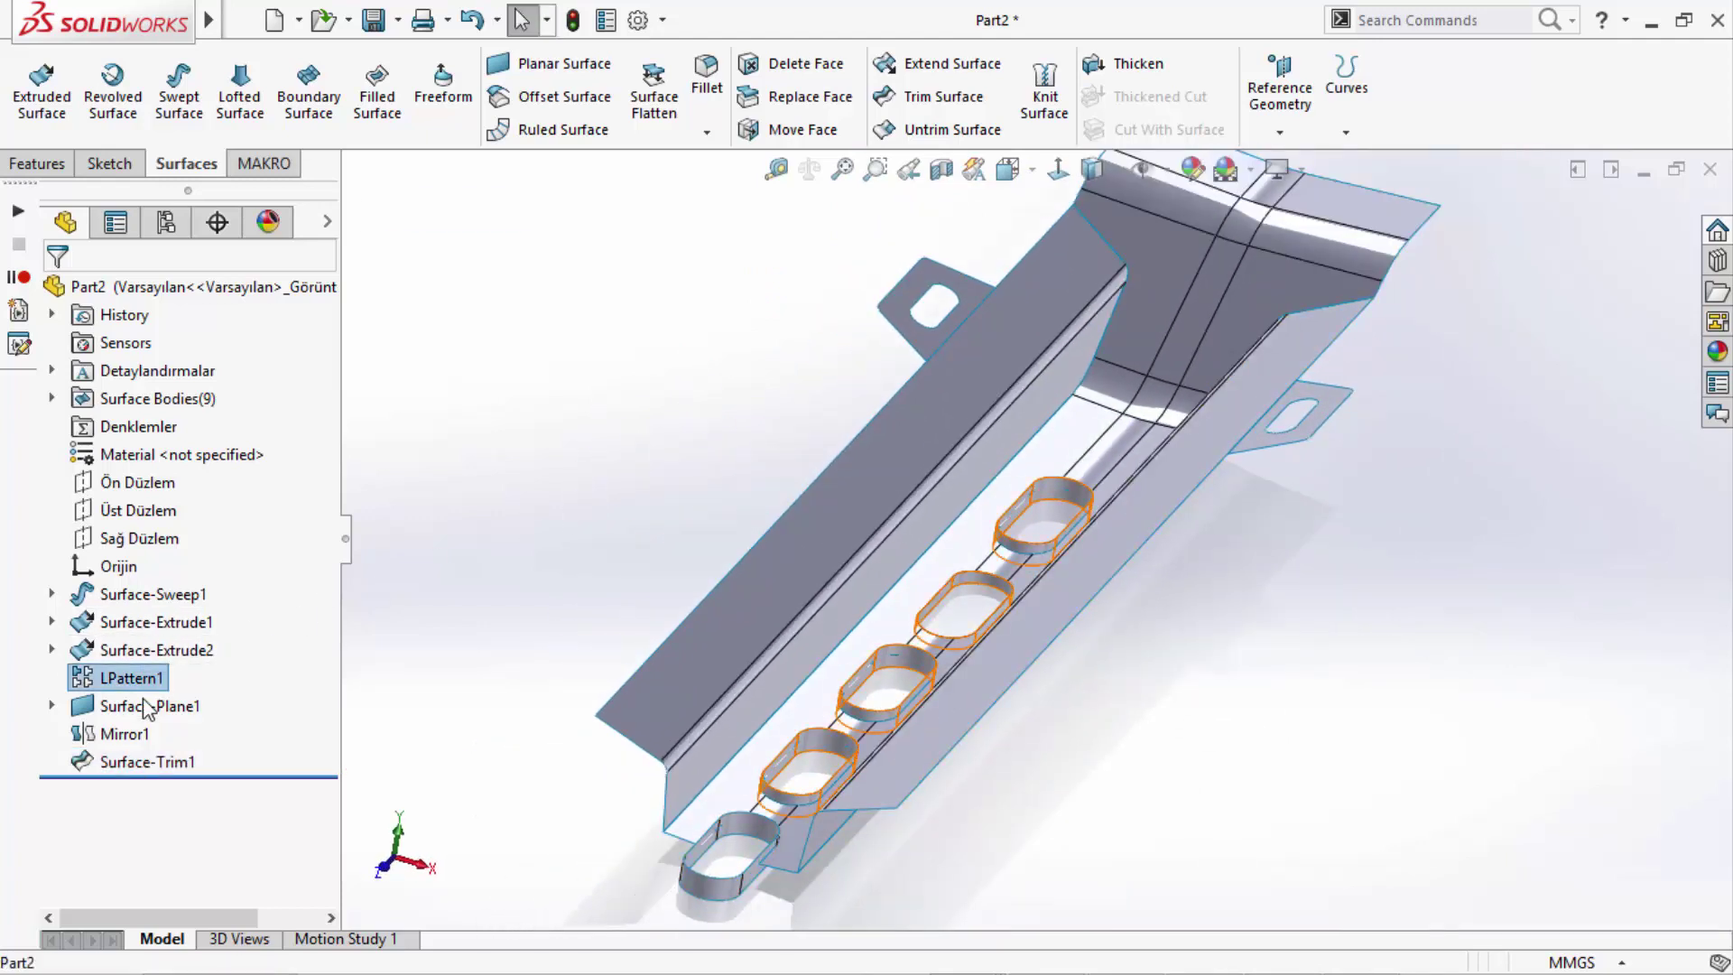
left_click(123, 654, "ctrl")
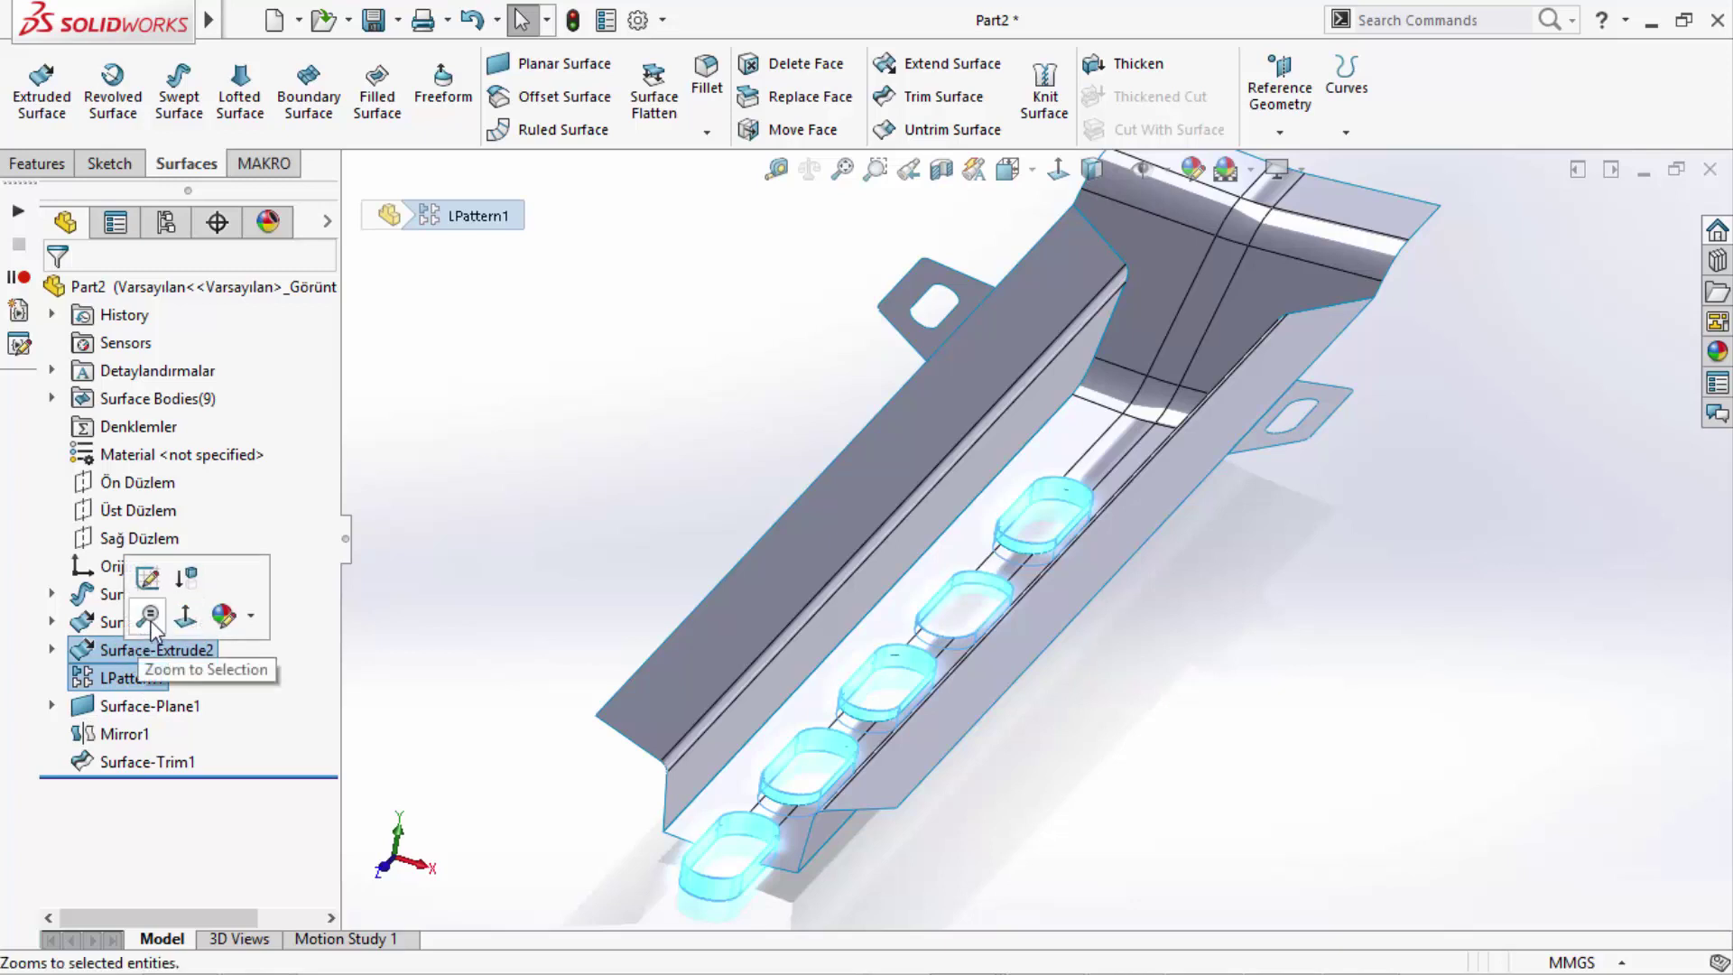
right_click(124, 657)
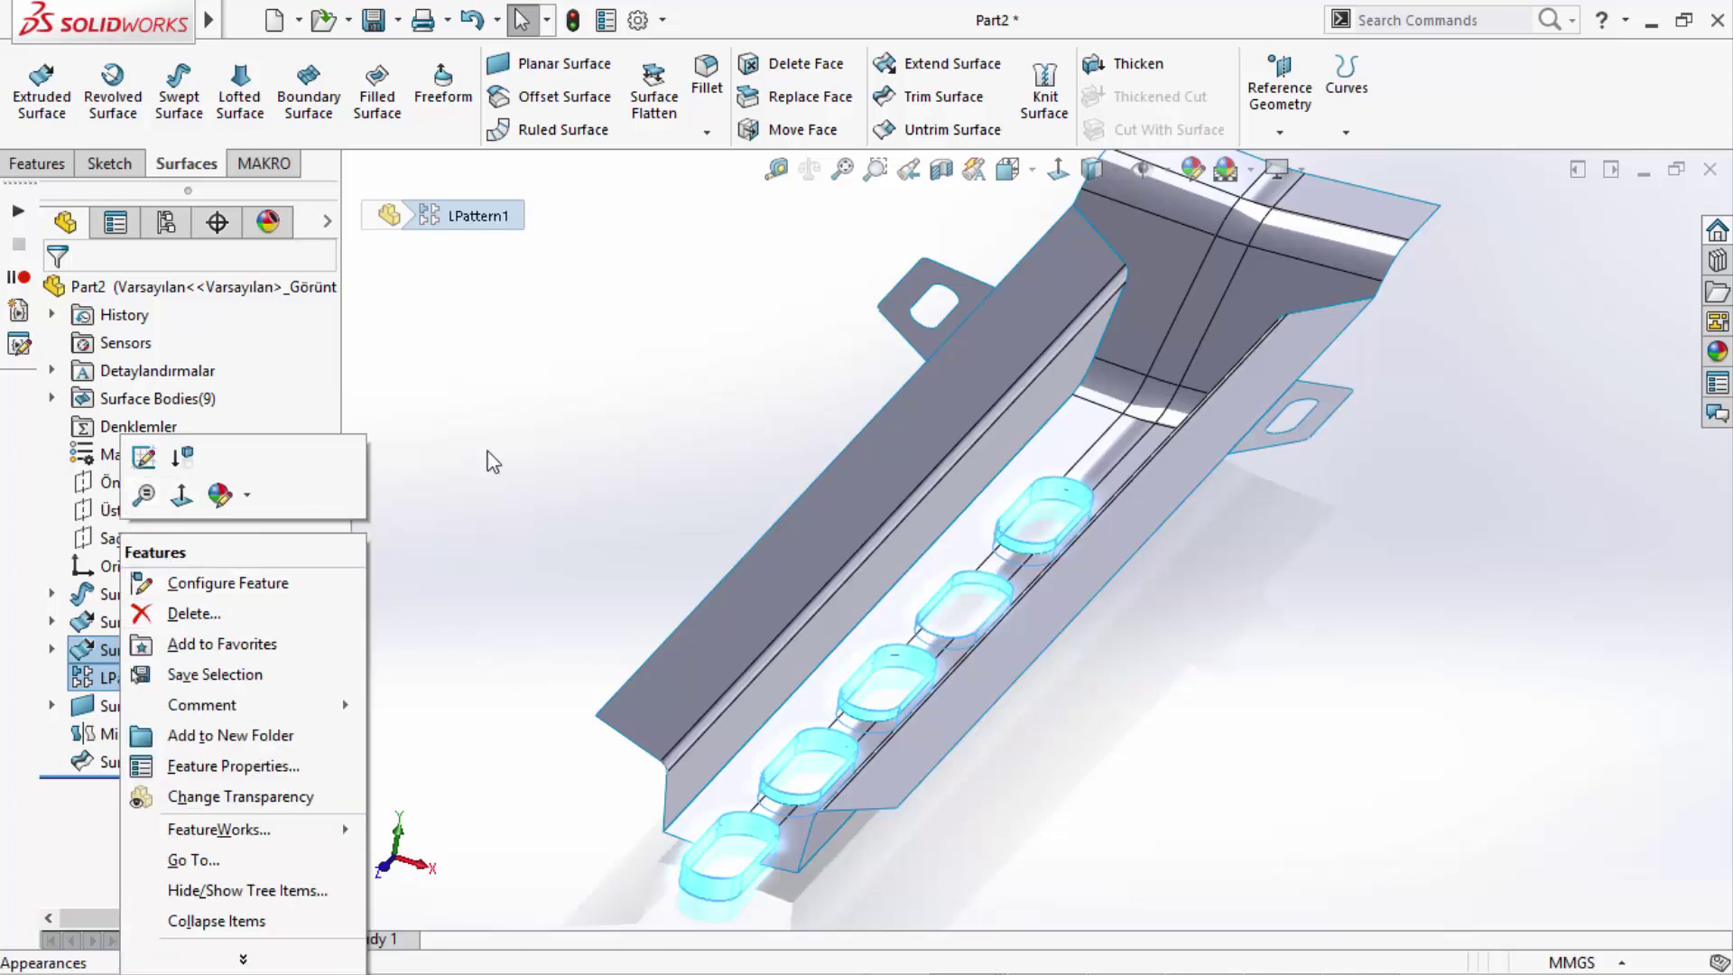
left_click(535, 446)
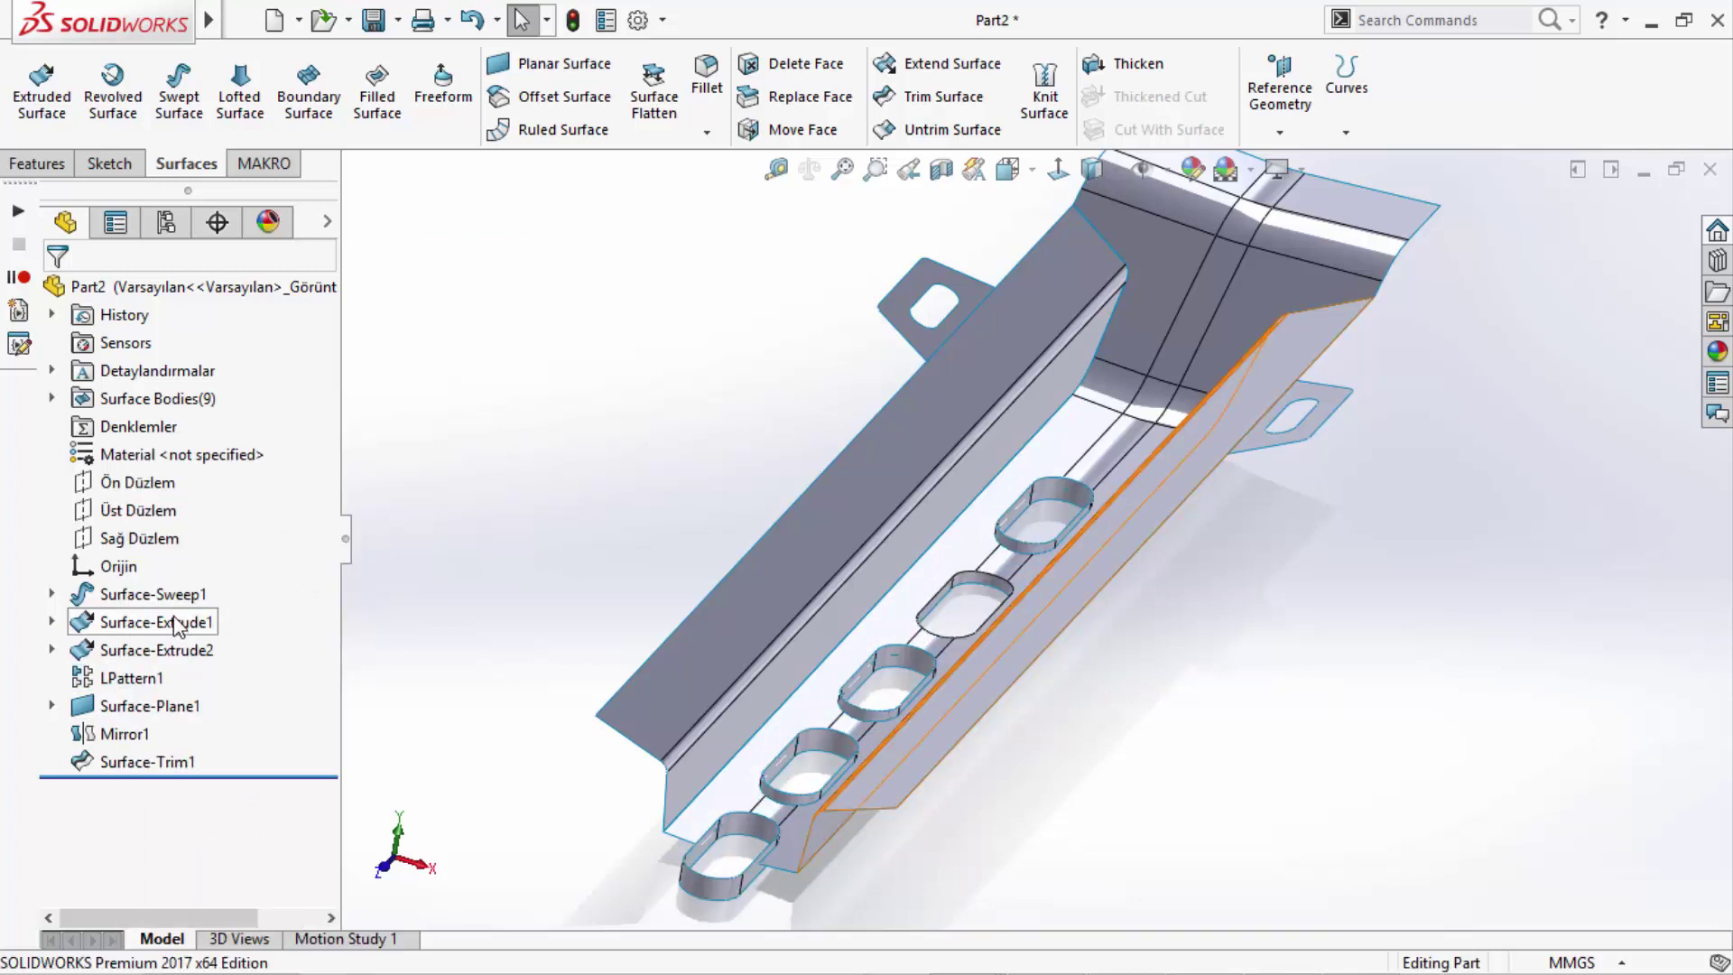
- Hide the Surface-Extrude2 and LPattern1[1], [2], [4] bodies
left_click(51, 398)
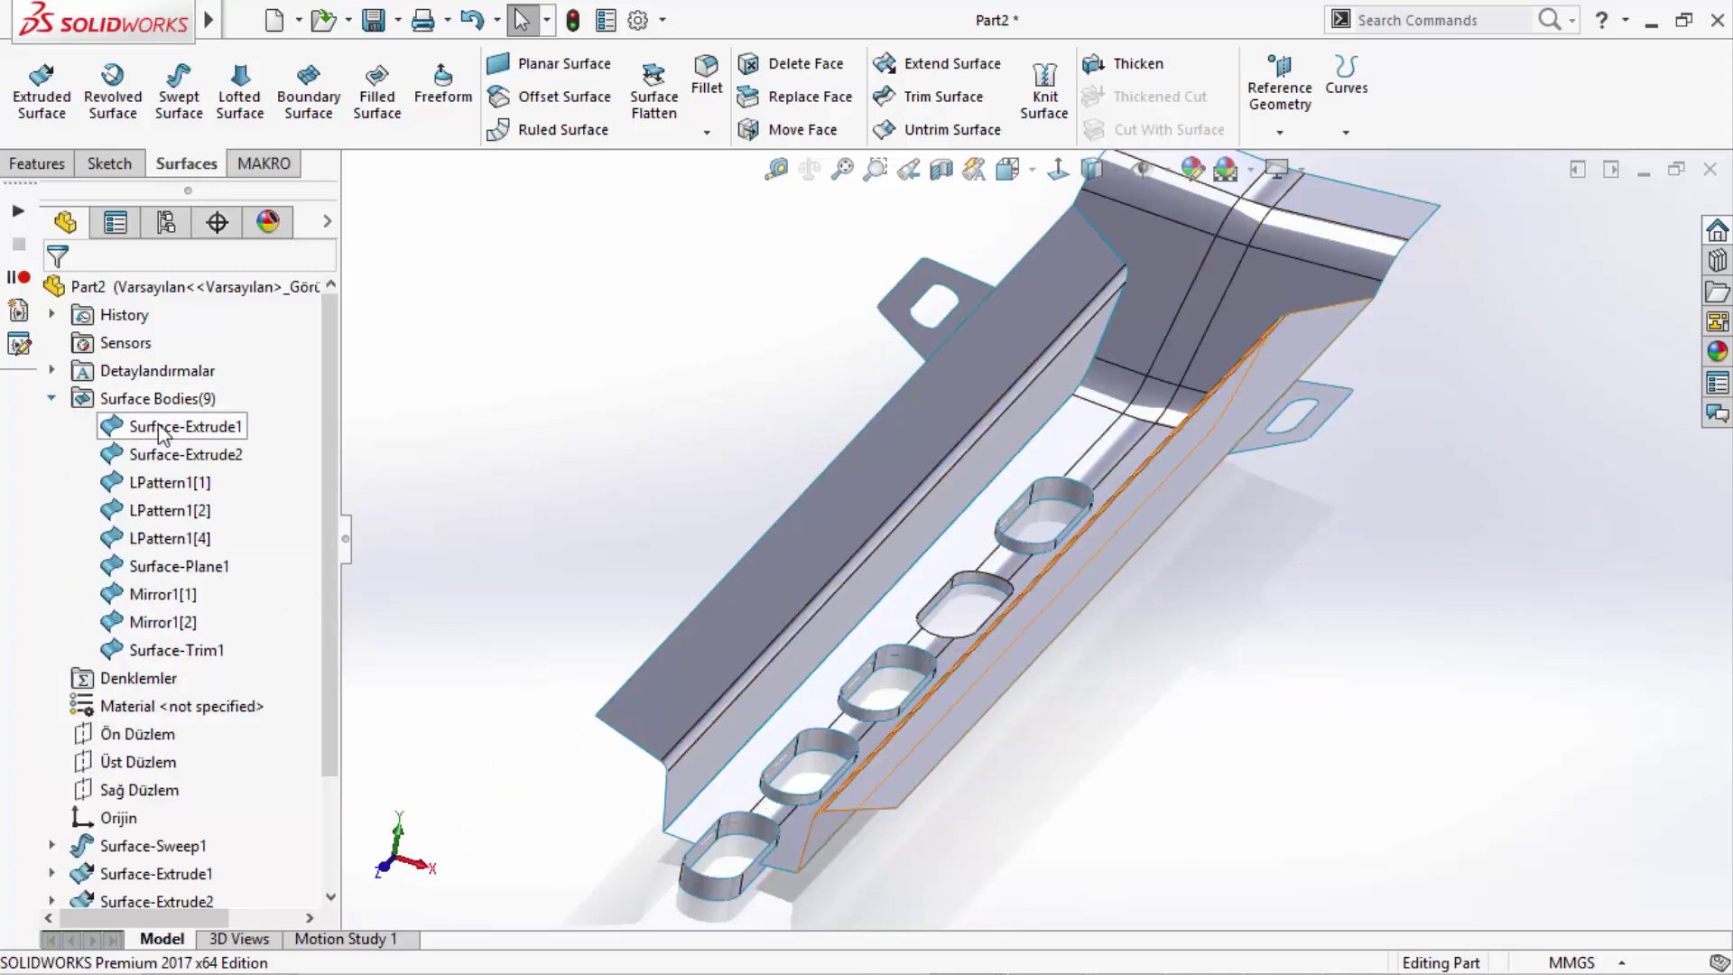
left_click(162, 451)
left_click(165, 482)
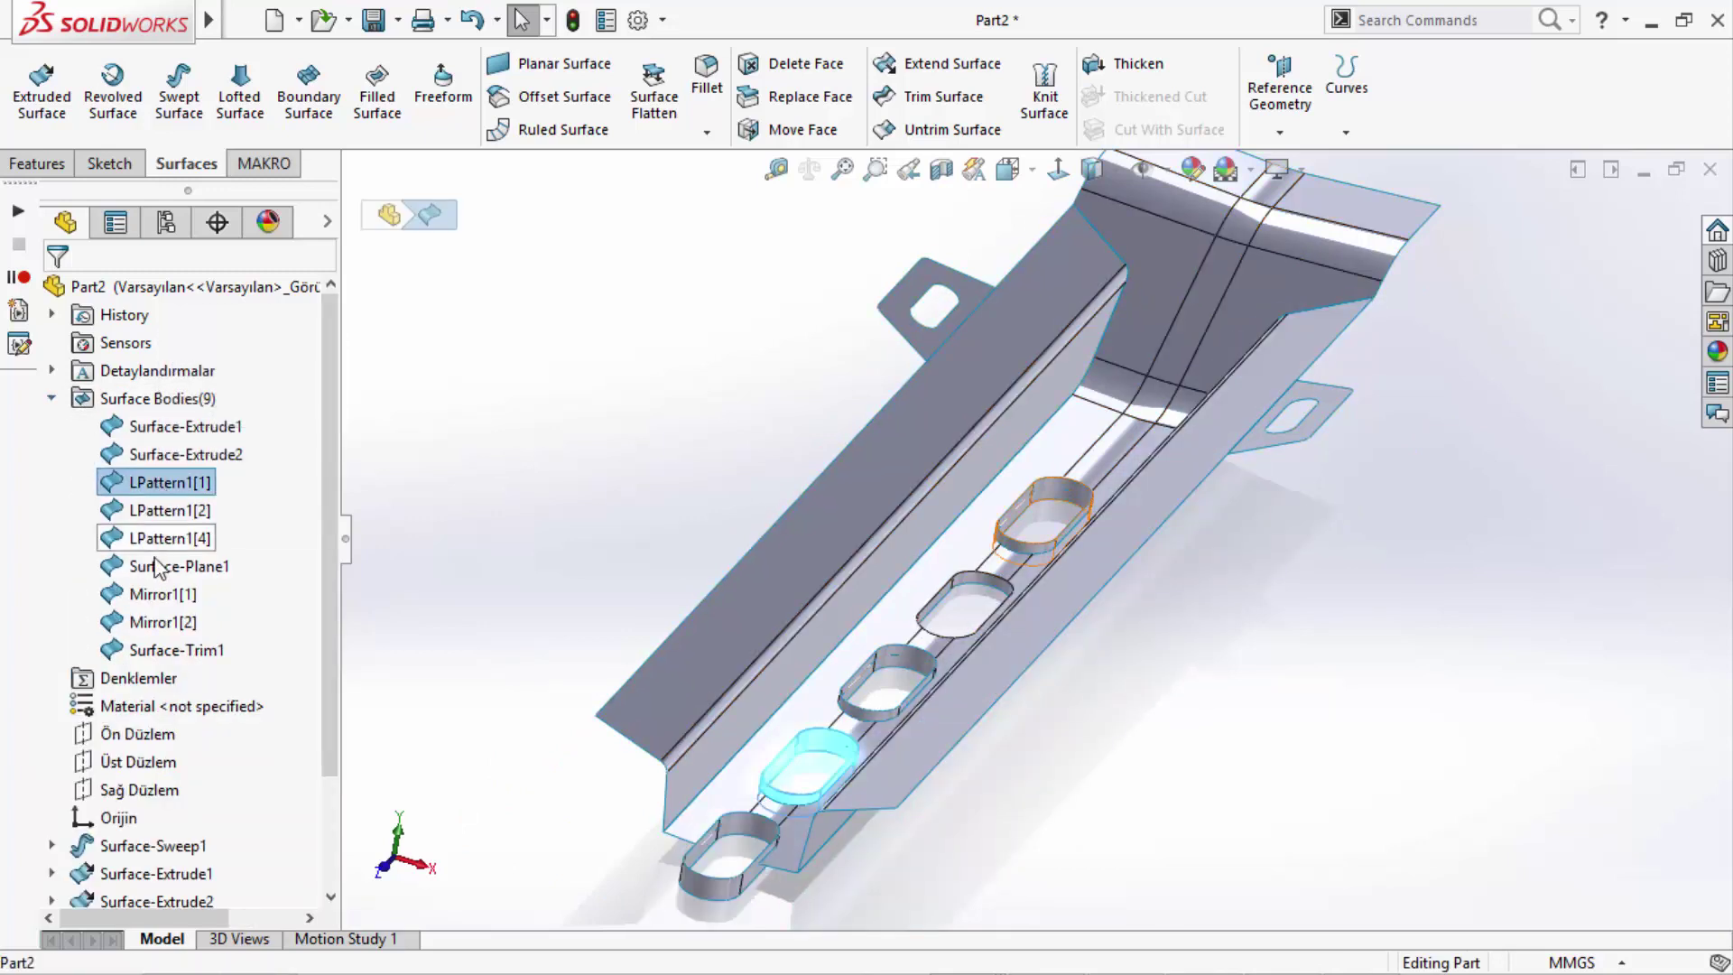
left_click(155, 569, "shift")
right_click(155, 569)
left_click(357, 476)
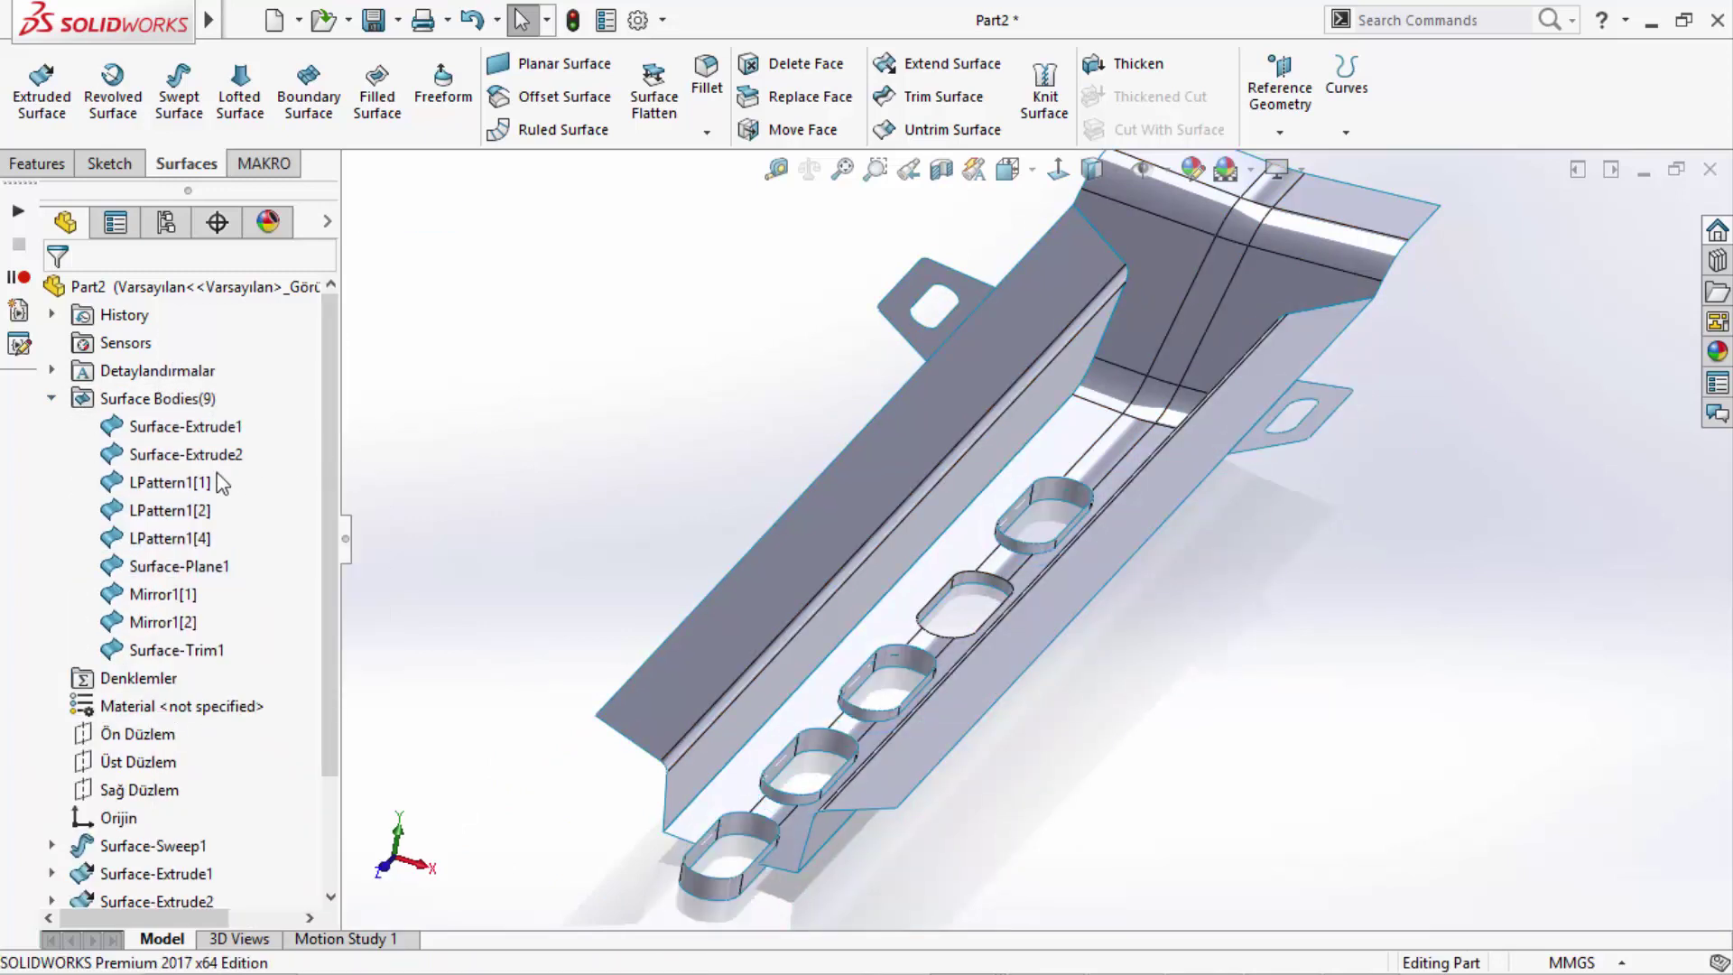
left_click(167, 482)
left_click(170, 538, "shift")
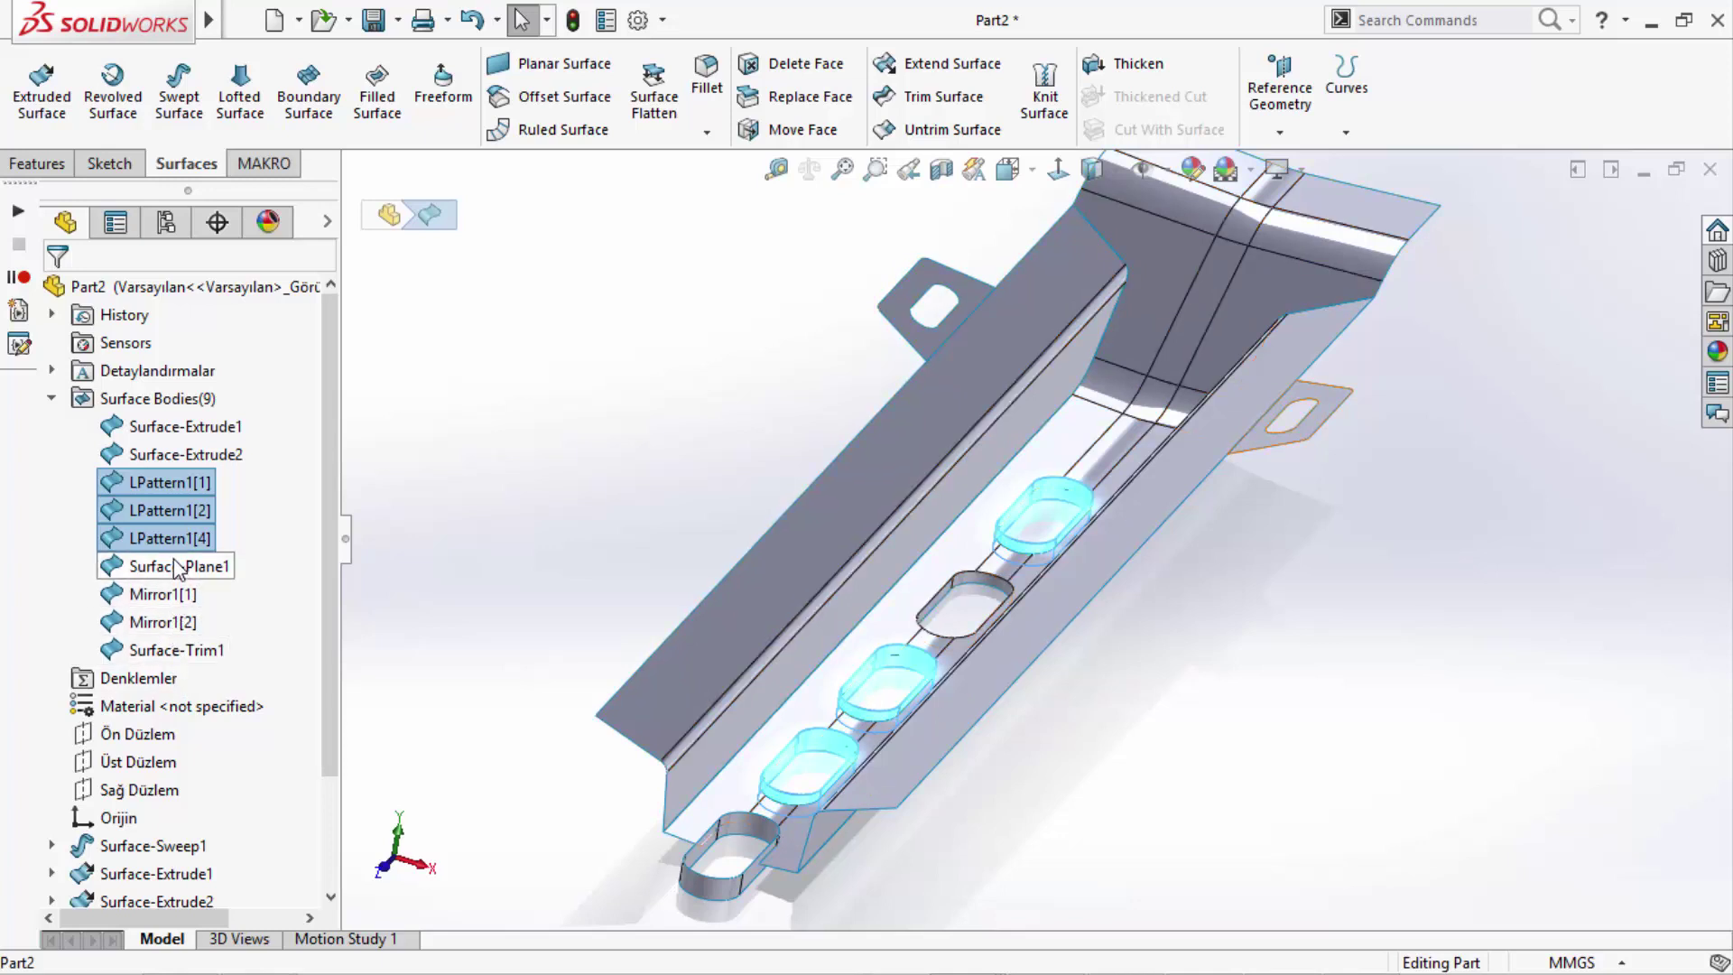
left_click(176, 451, "ctrl")
left_click(207, 428)
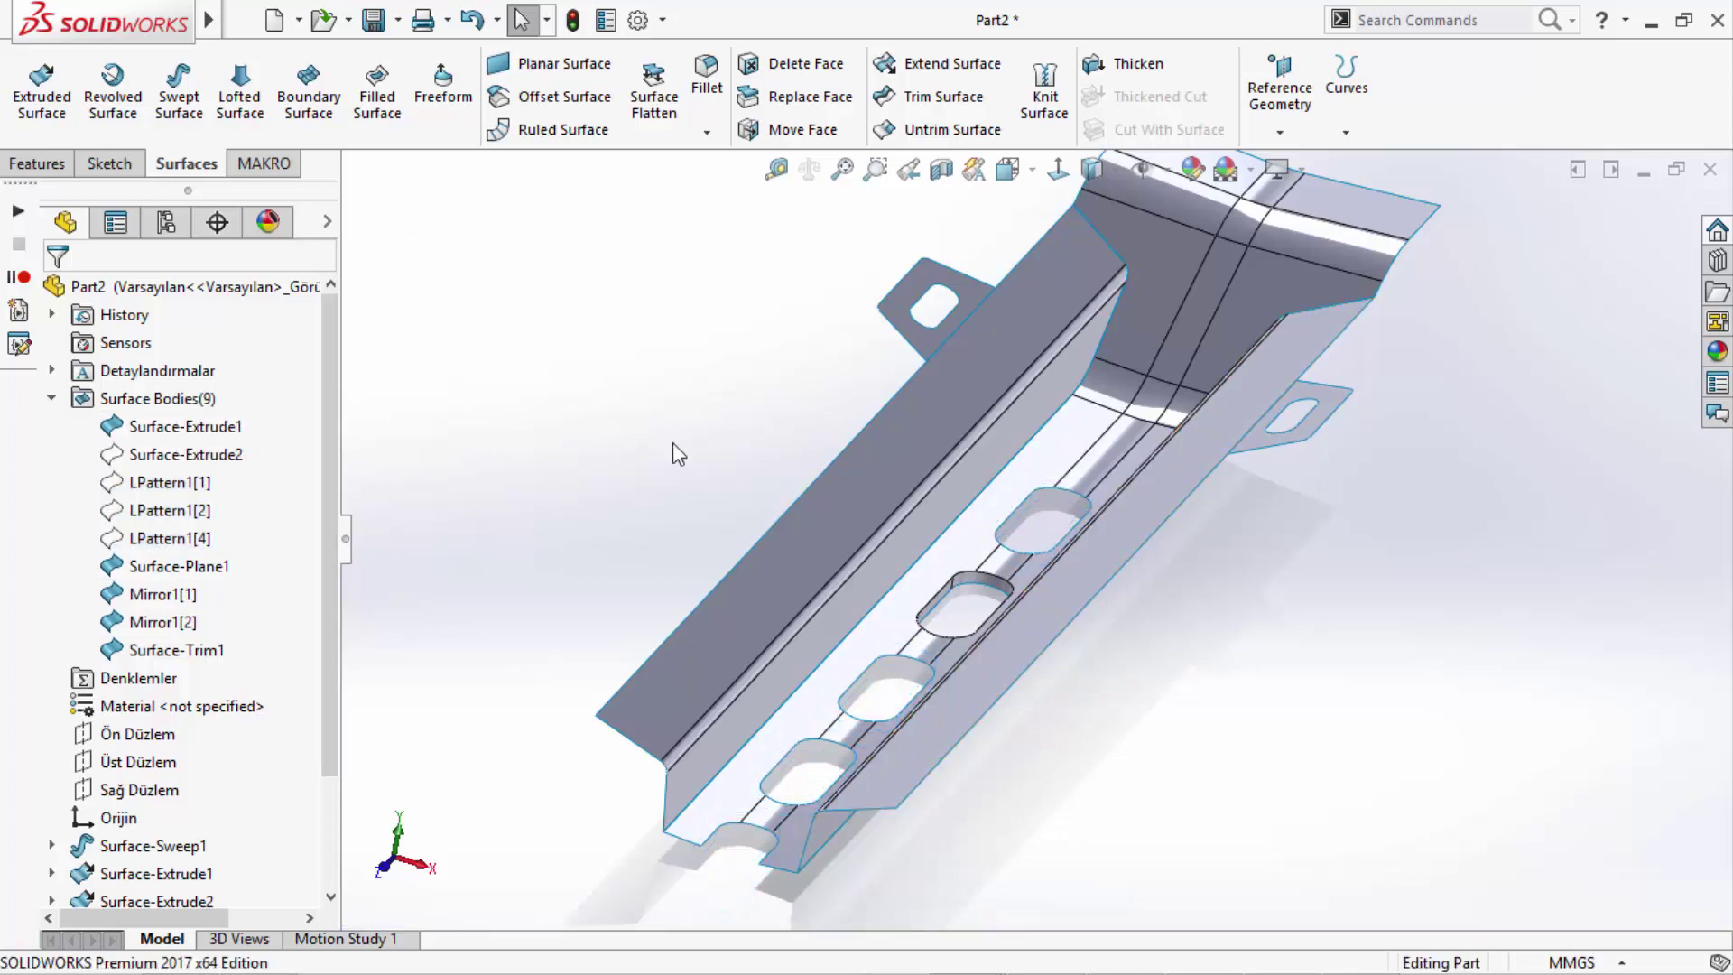
- Select a slot's curved face and then the trimmed surface body
scroll(1087, 585, "down", 5)
scroll(1094, 571, "down", 3)
left_click(1094, 571)
scroll(632, 407, "up", 5)
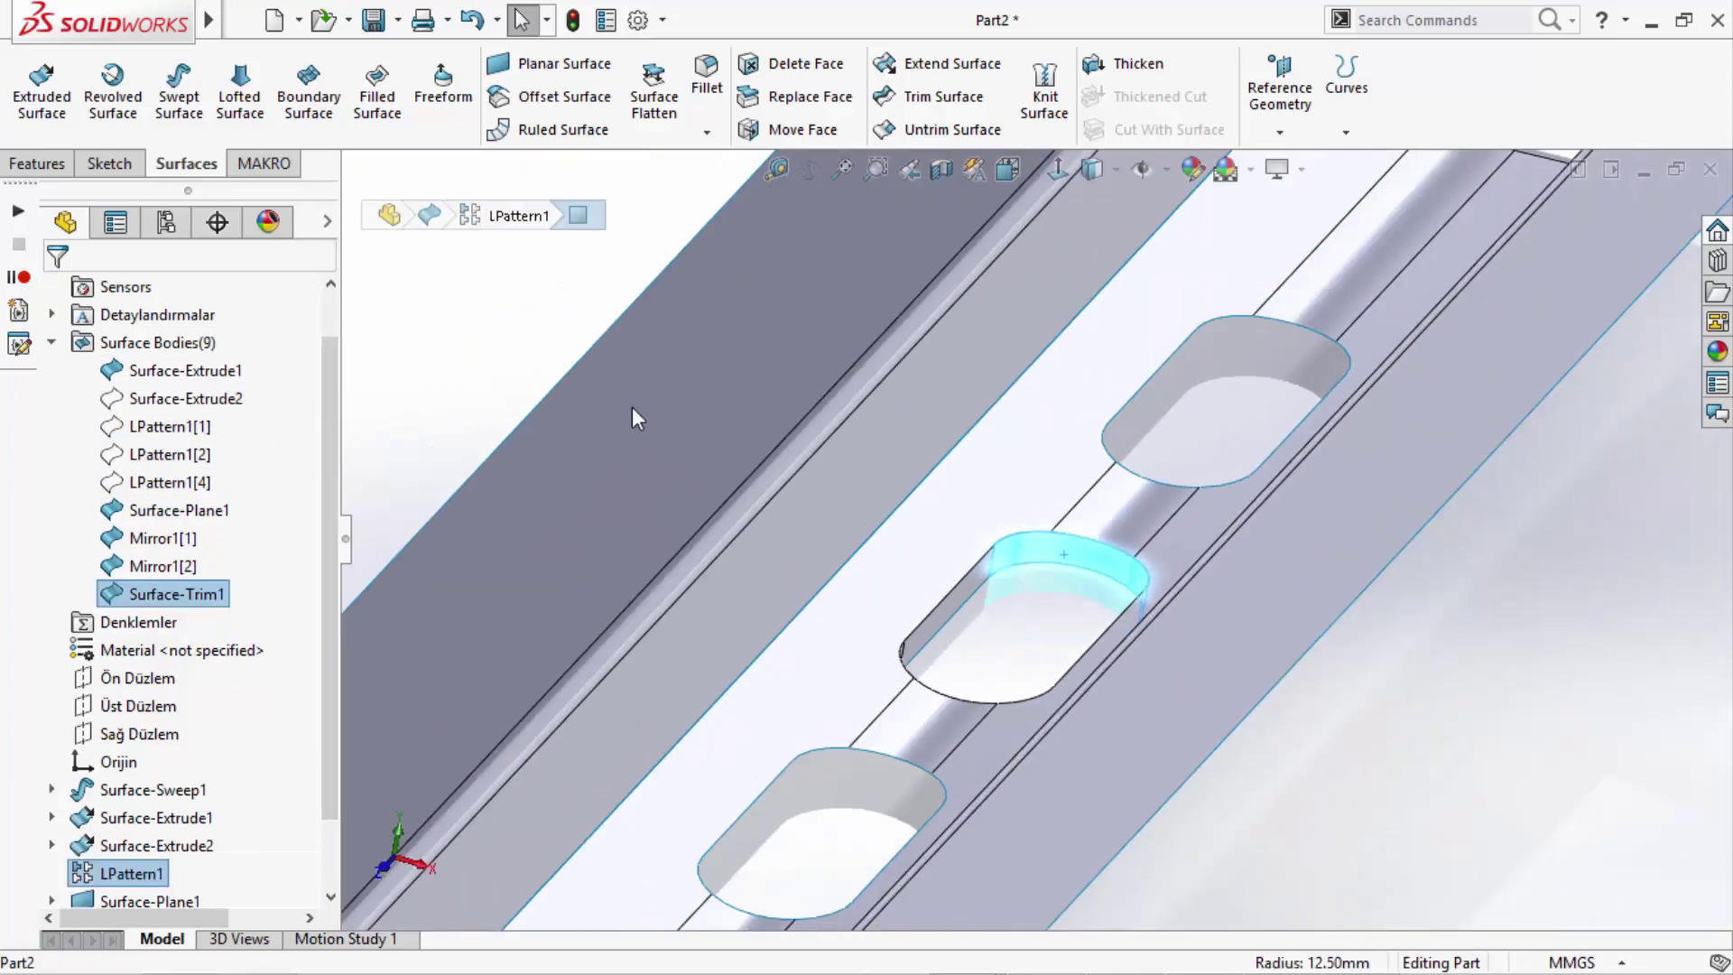
left_click(483, 375)
left_click(158, 871)
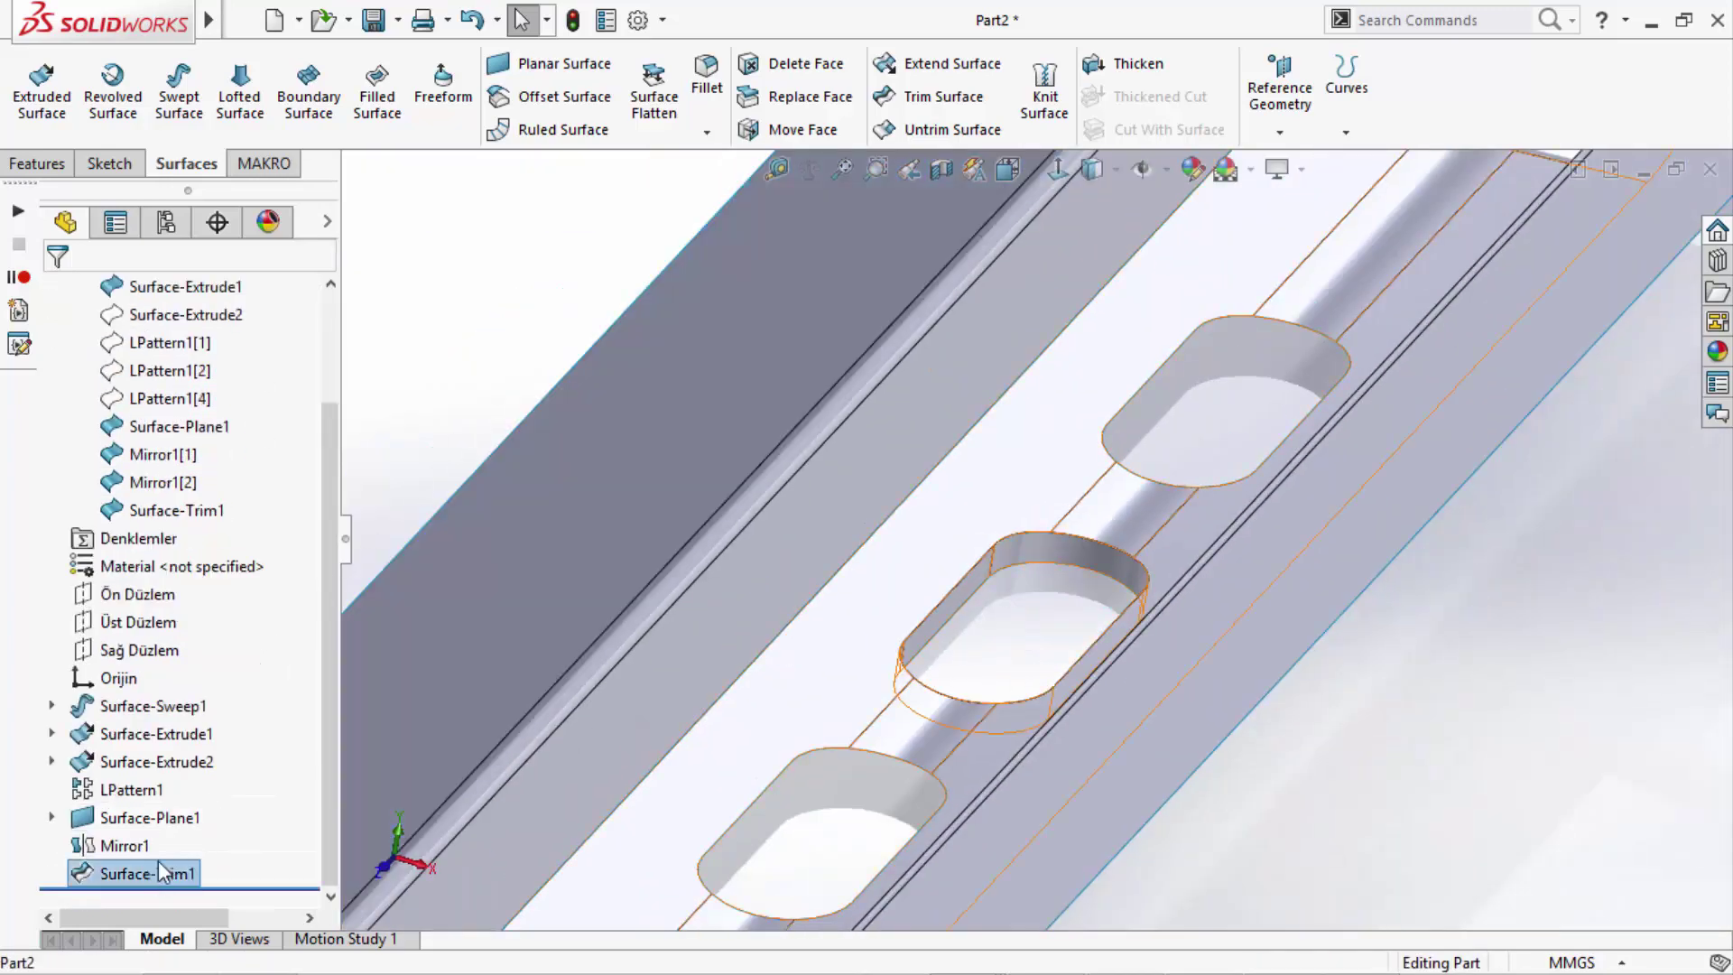
left_click(185, 798)
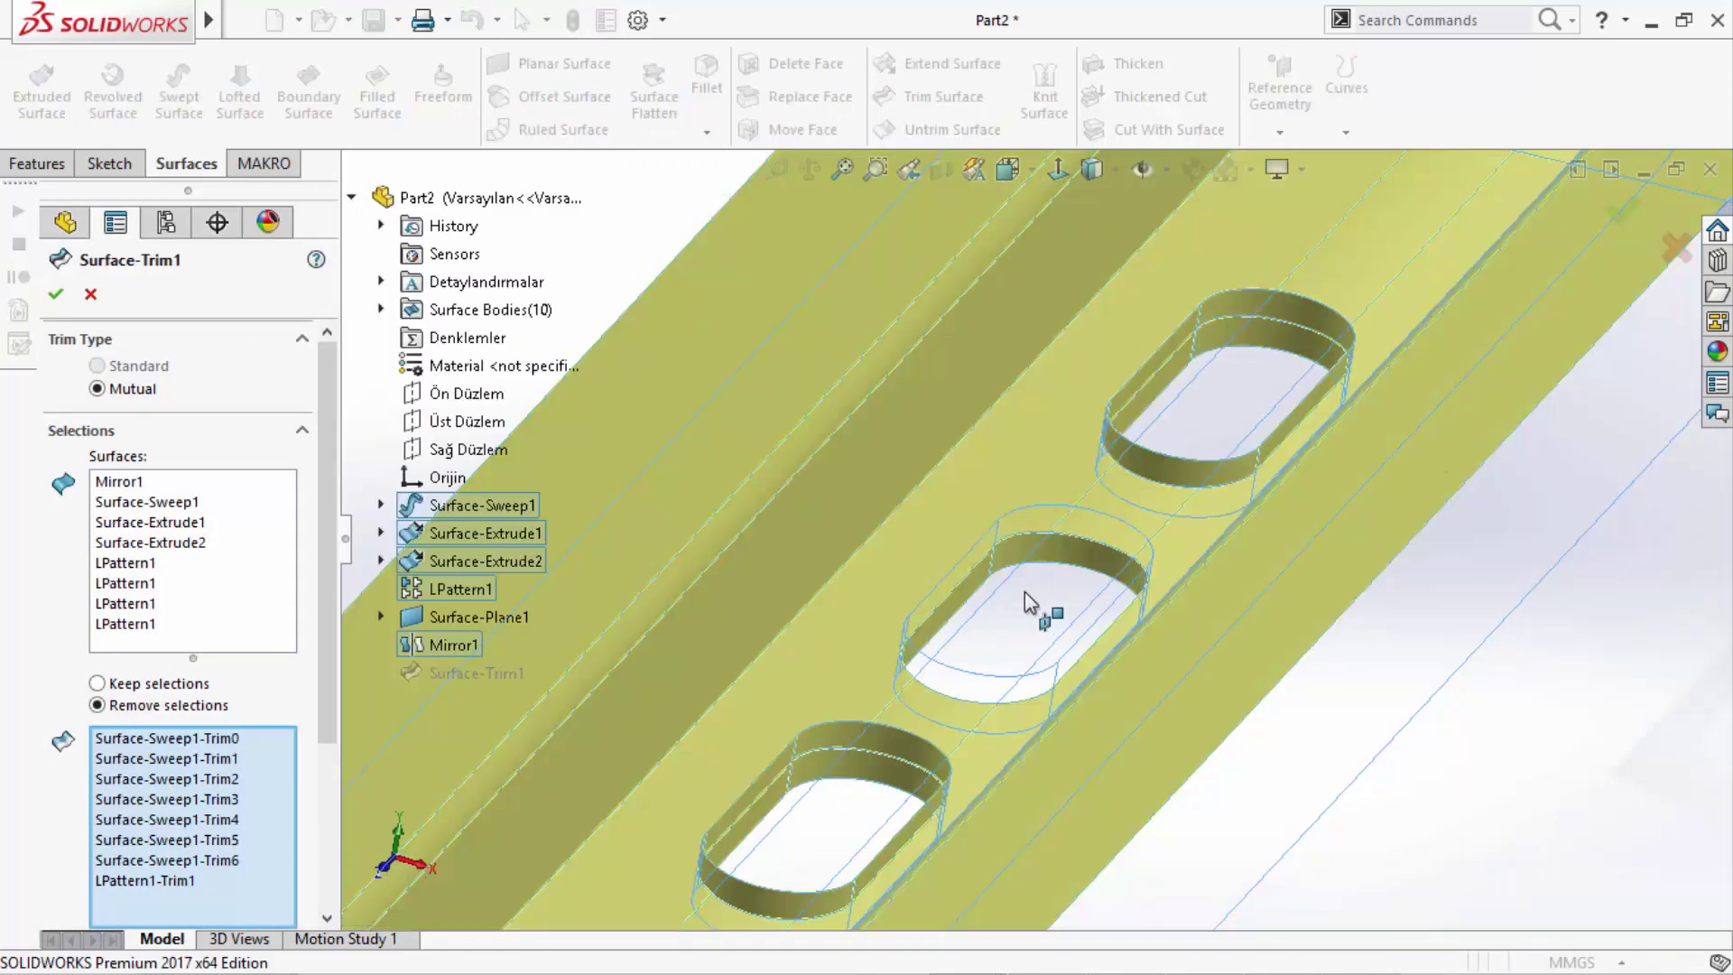
scroll(180, 736, "down", 3)
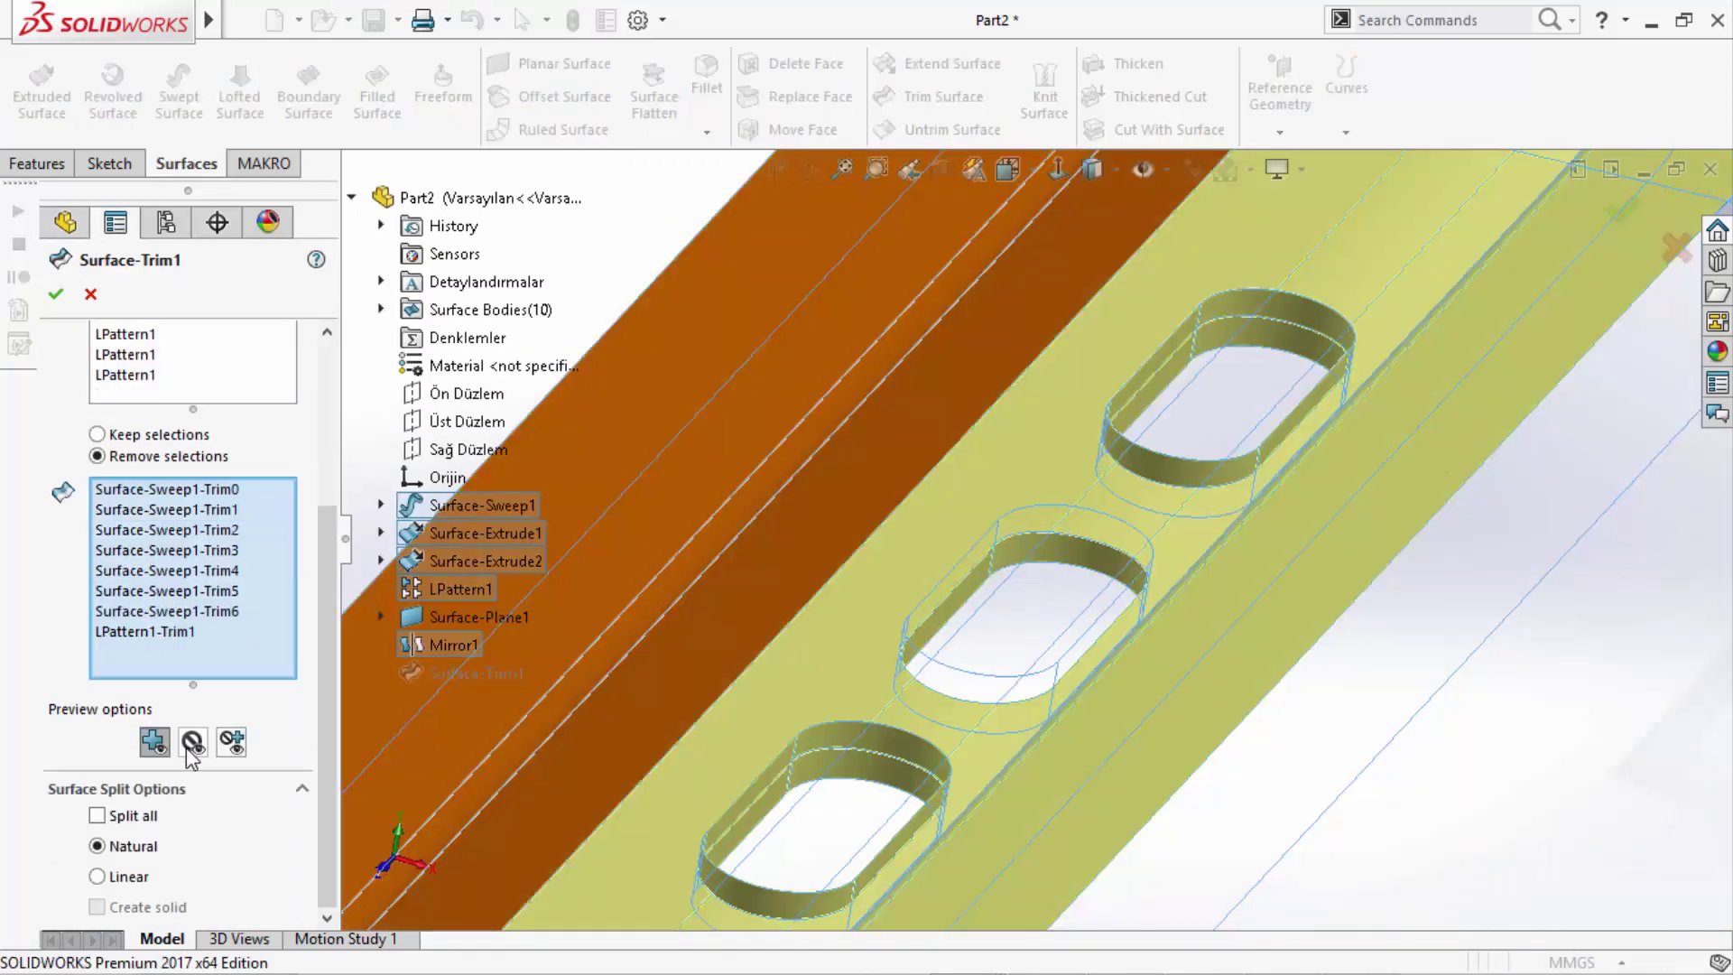
left_click(232, 742)
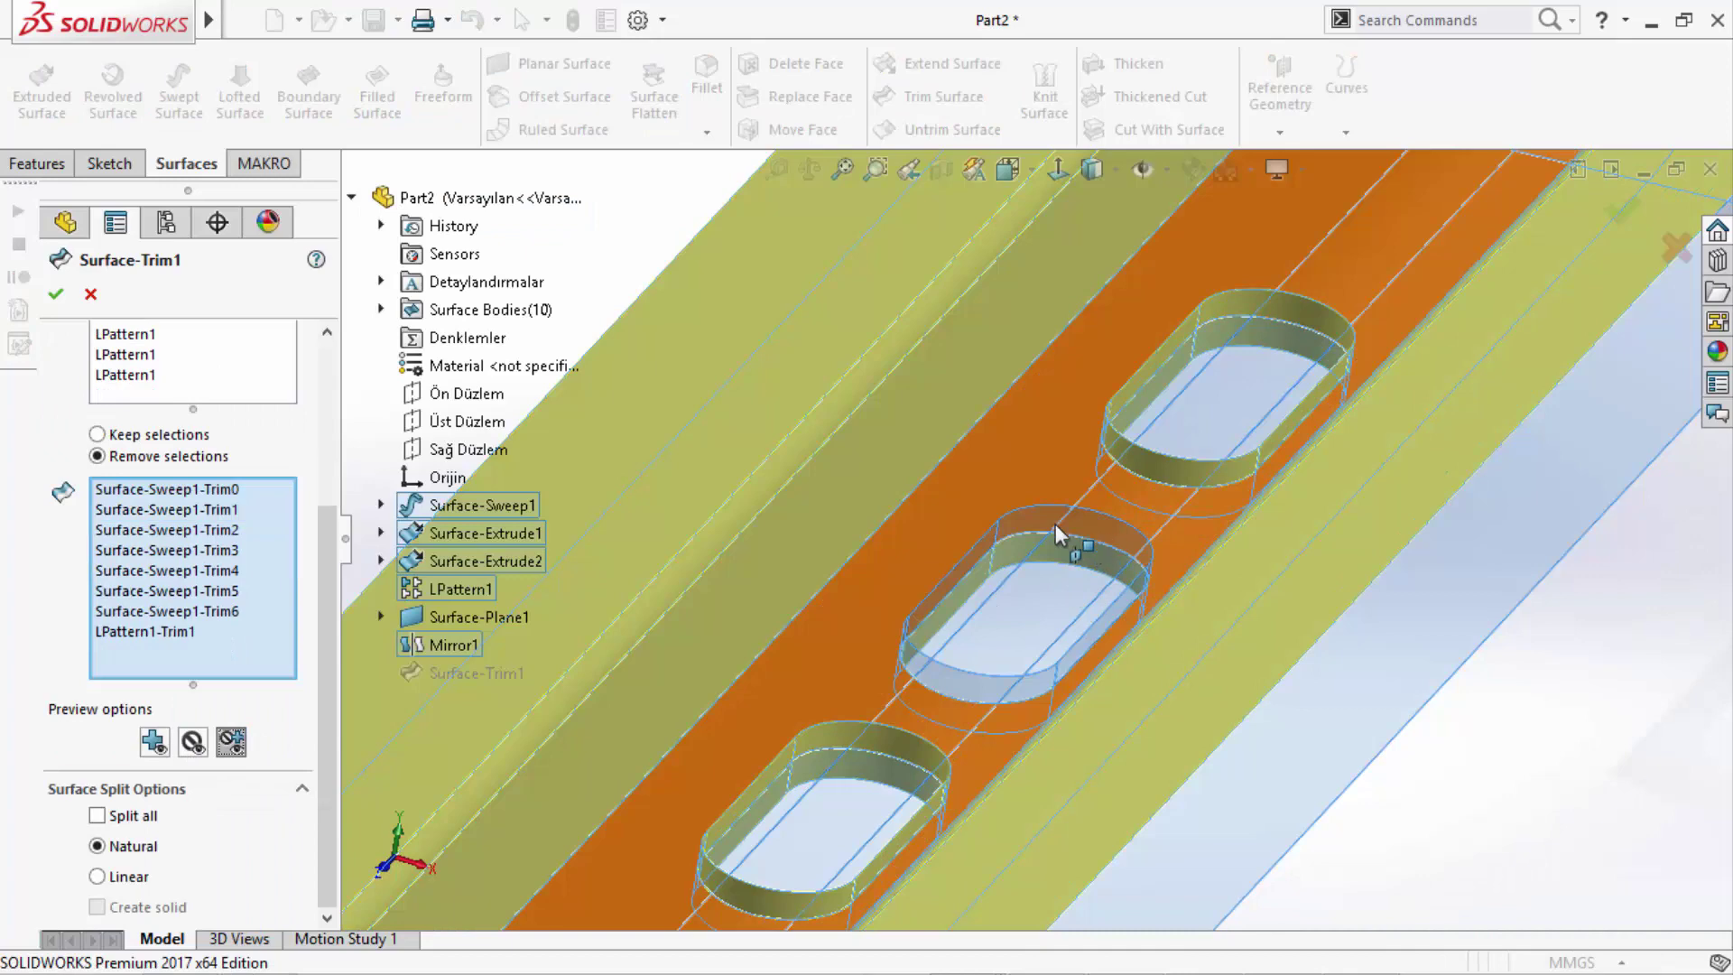
left_click(192, 742)
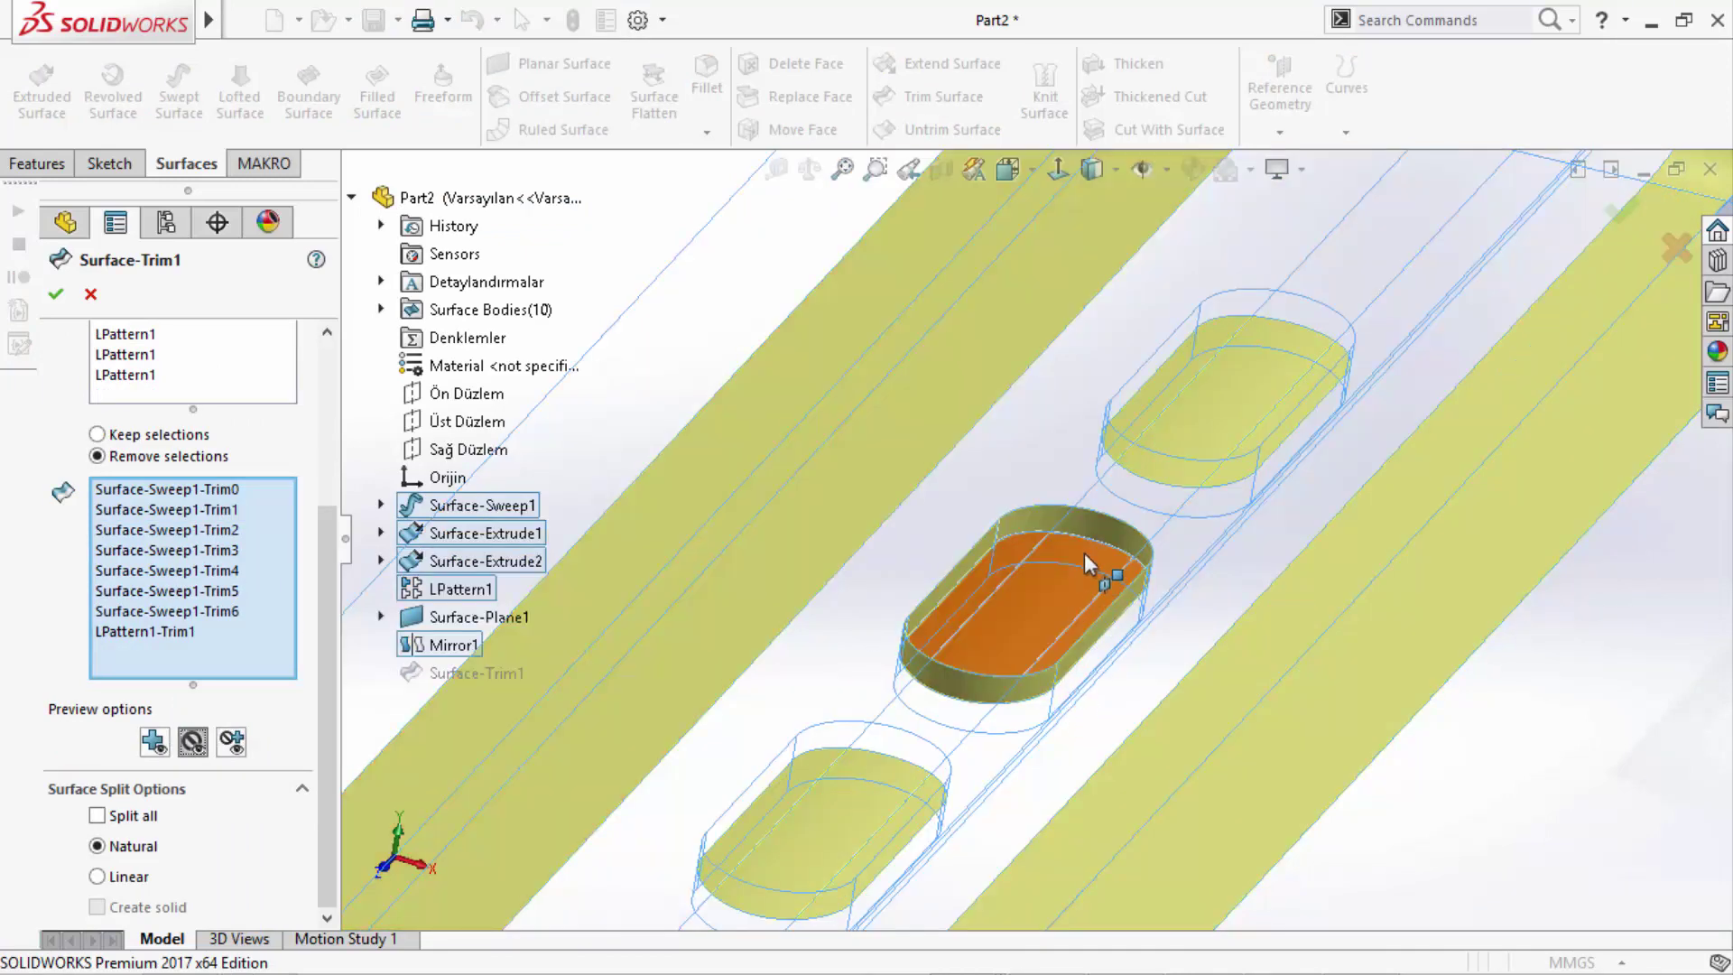
left_click(1119, 552)
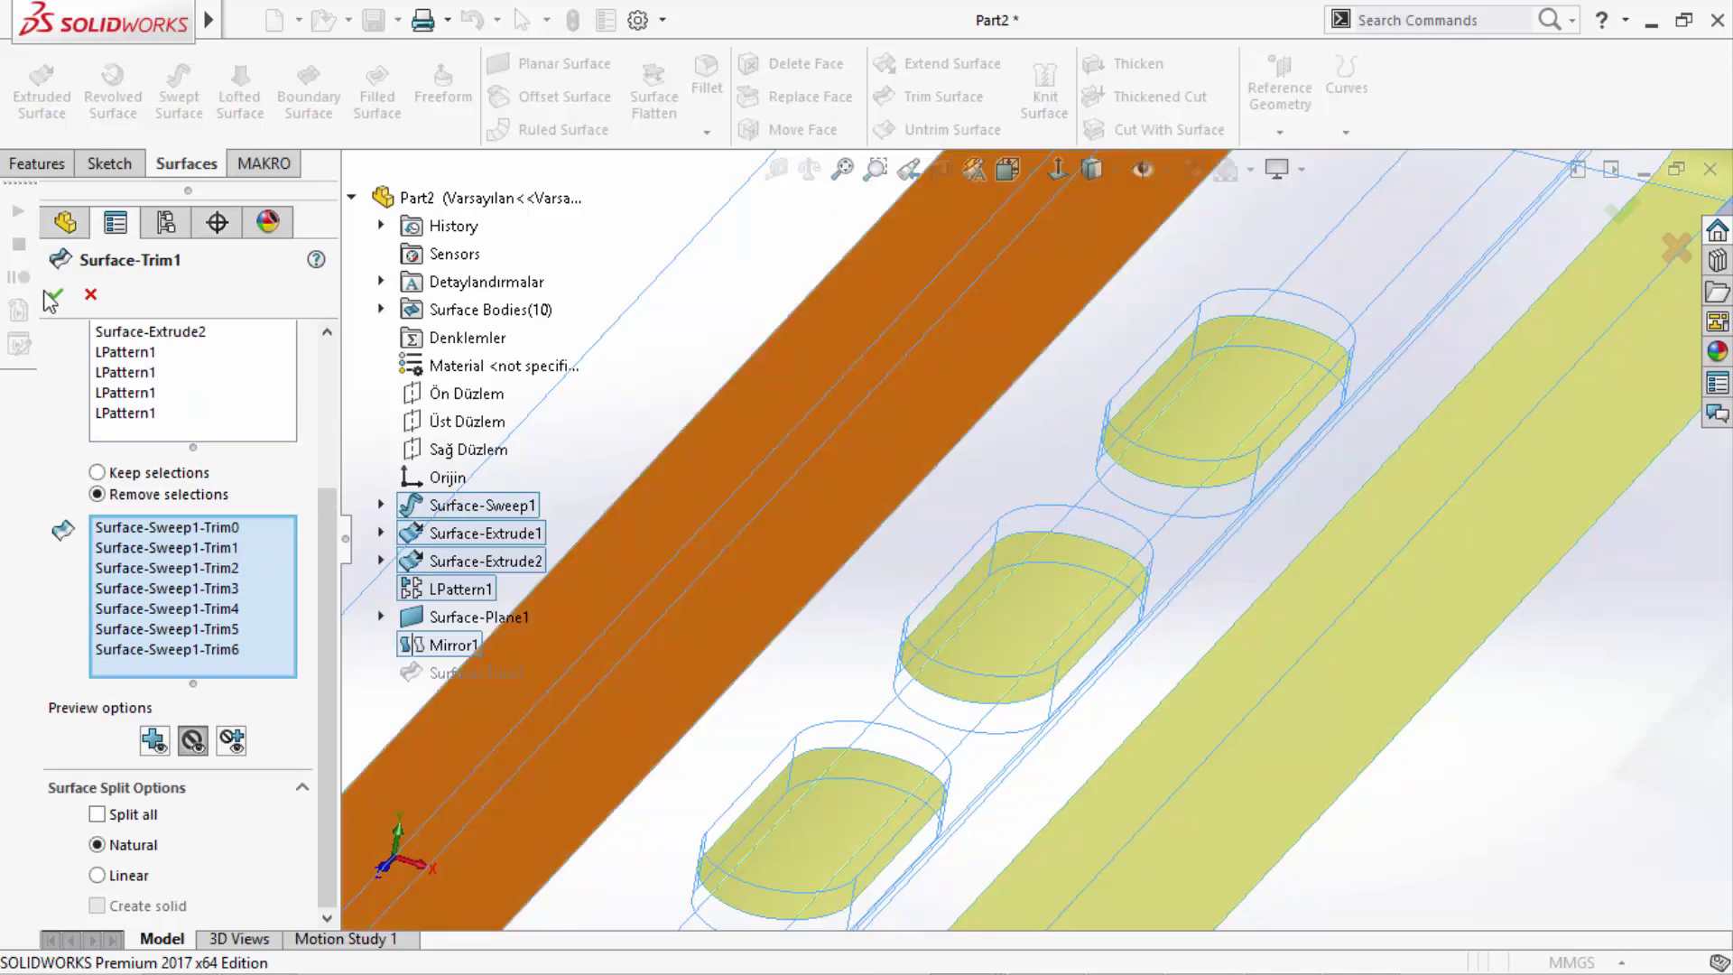
scroll(968, 474, "up", 5)
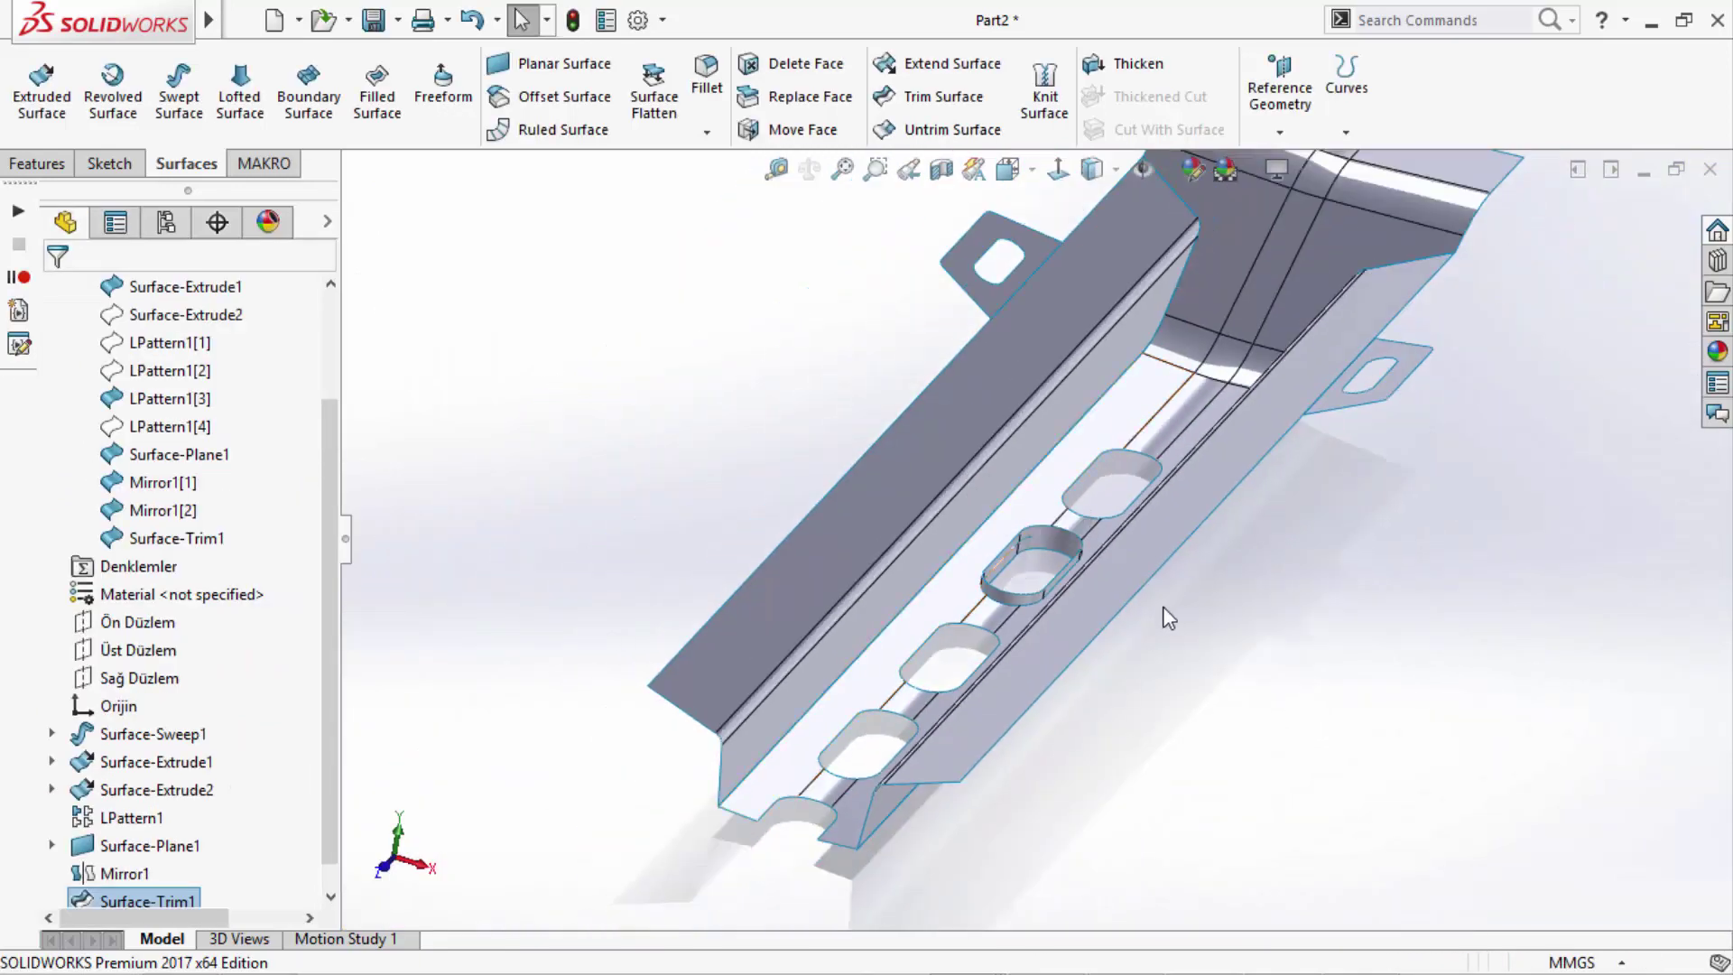
scroll(968, 475, "down", 5)
left_click(951, 456)
left_click(1038, 357)
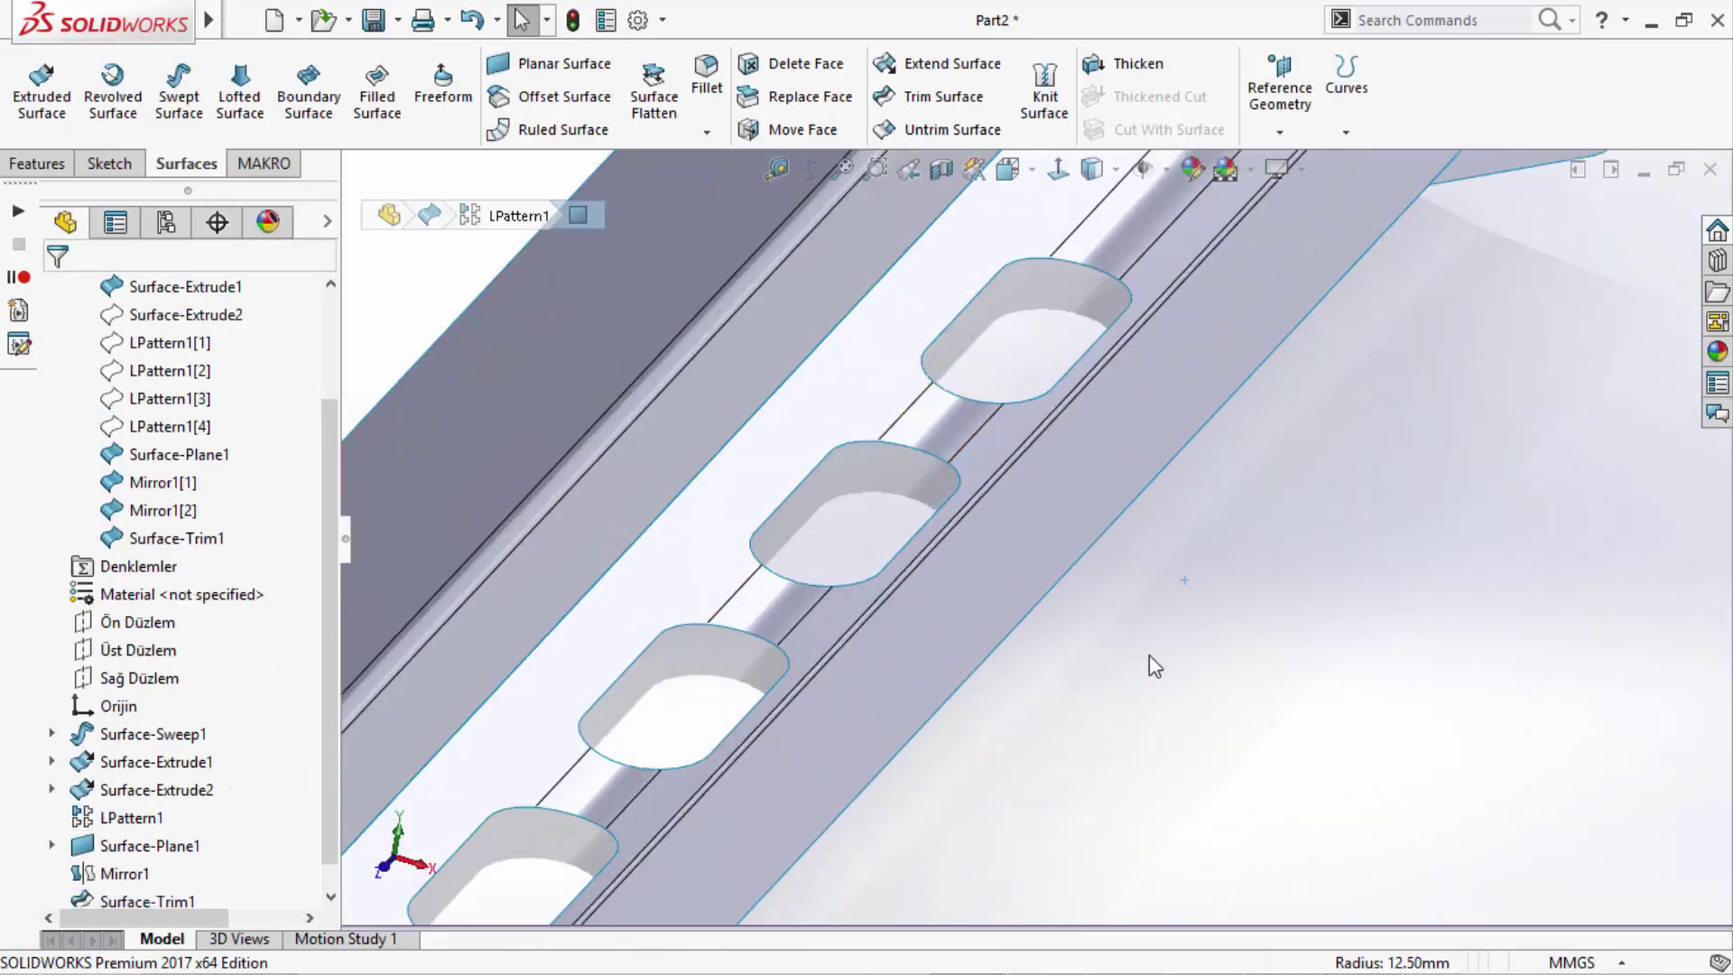
scroll(1200, 668, "up", 5)
scroll(1254, 677, "up", 2)
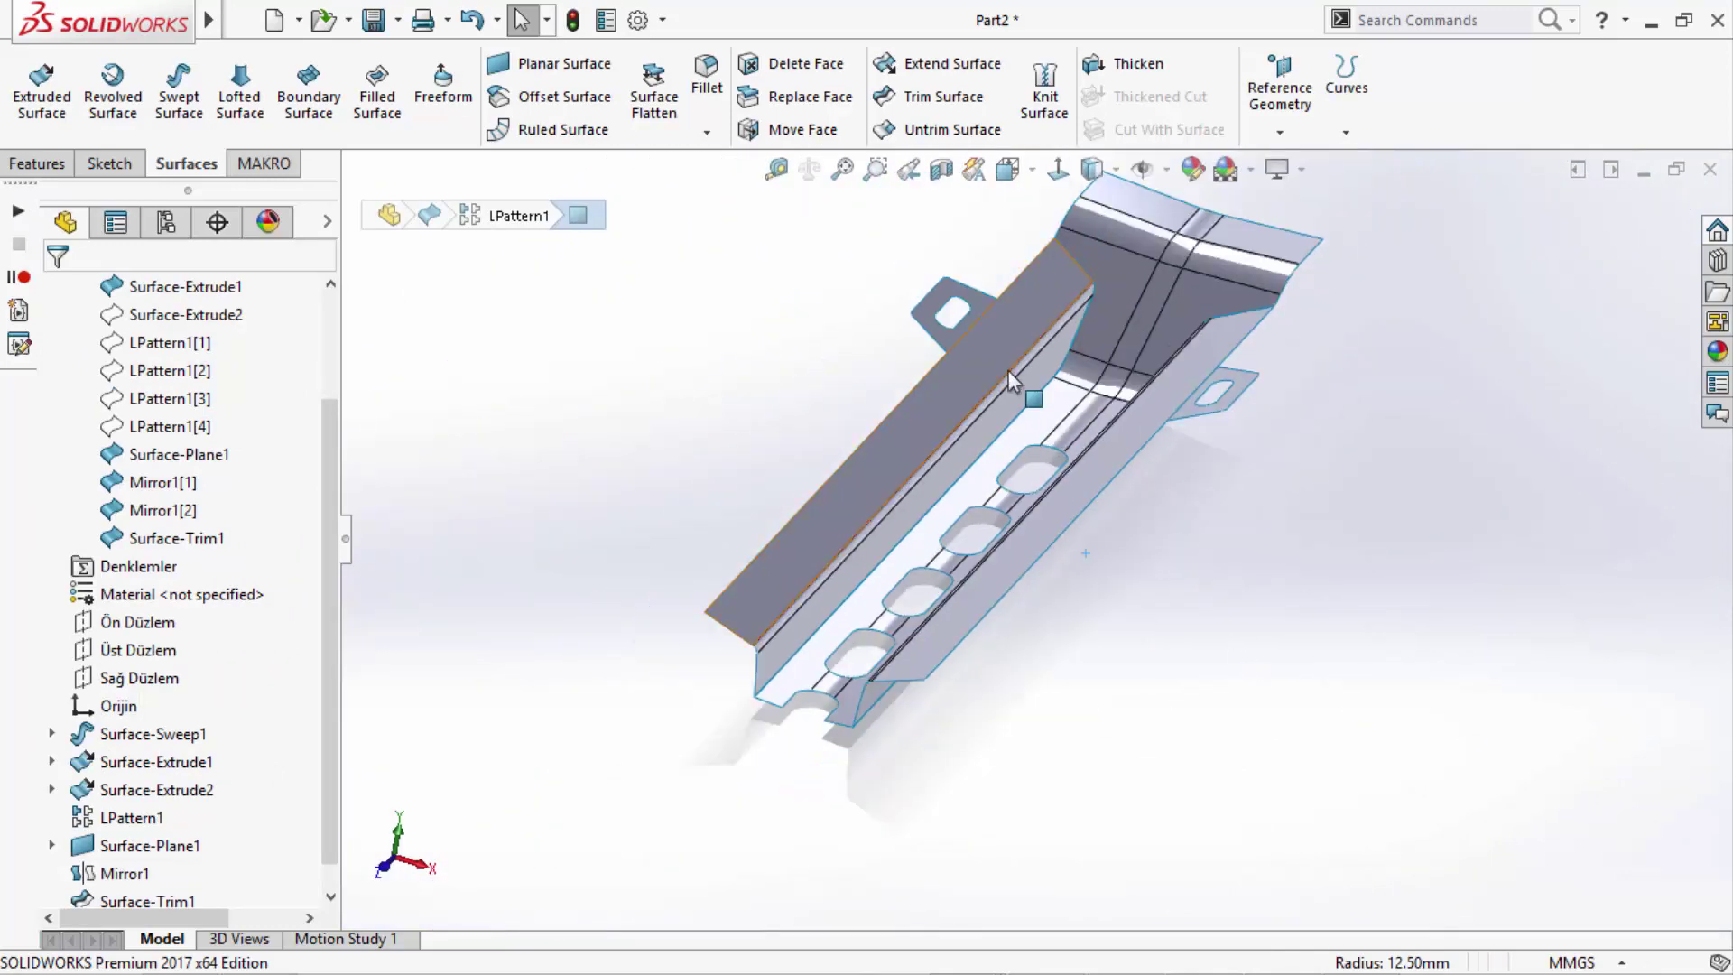
scroll(1009, 372, "up", 3)
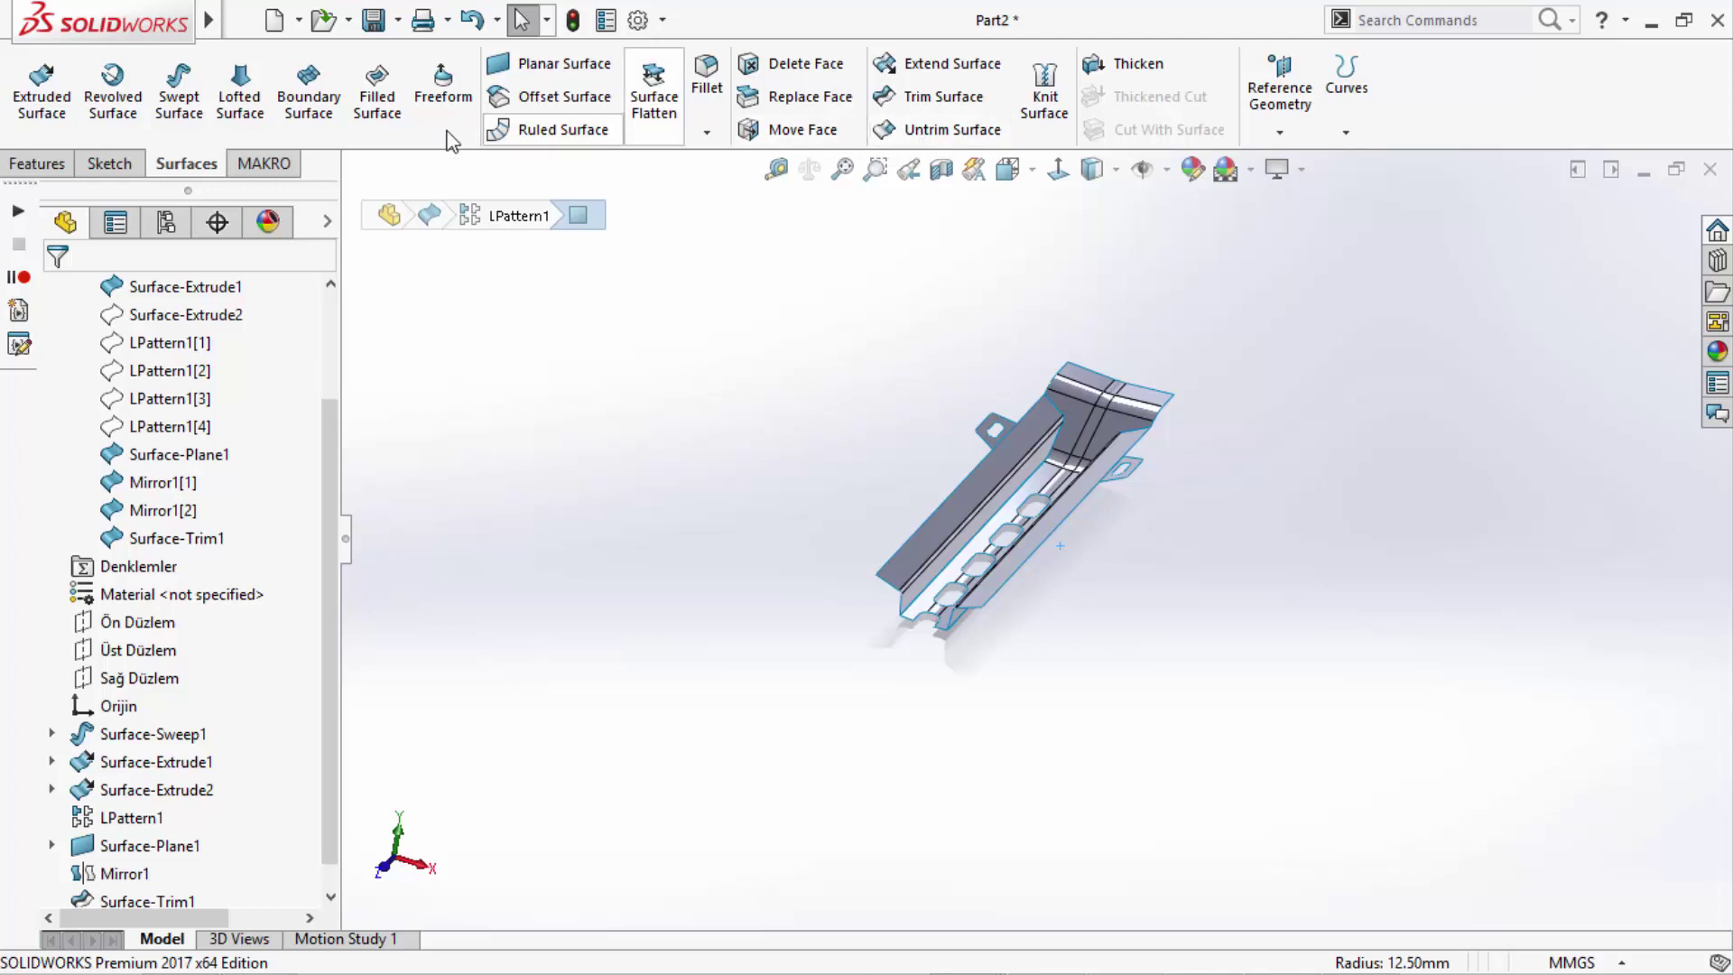
- Start a body Mirror and box-select all five surface bodies to mirror
left_click(60, 171)
left_click(924, 132)
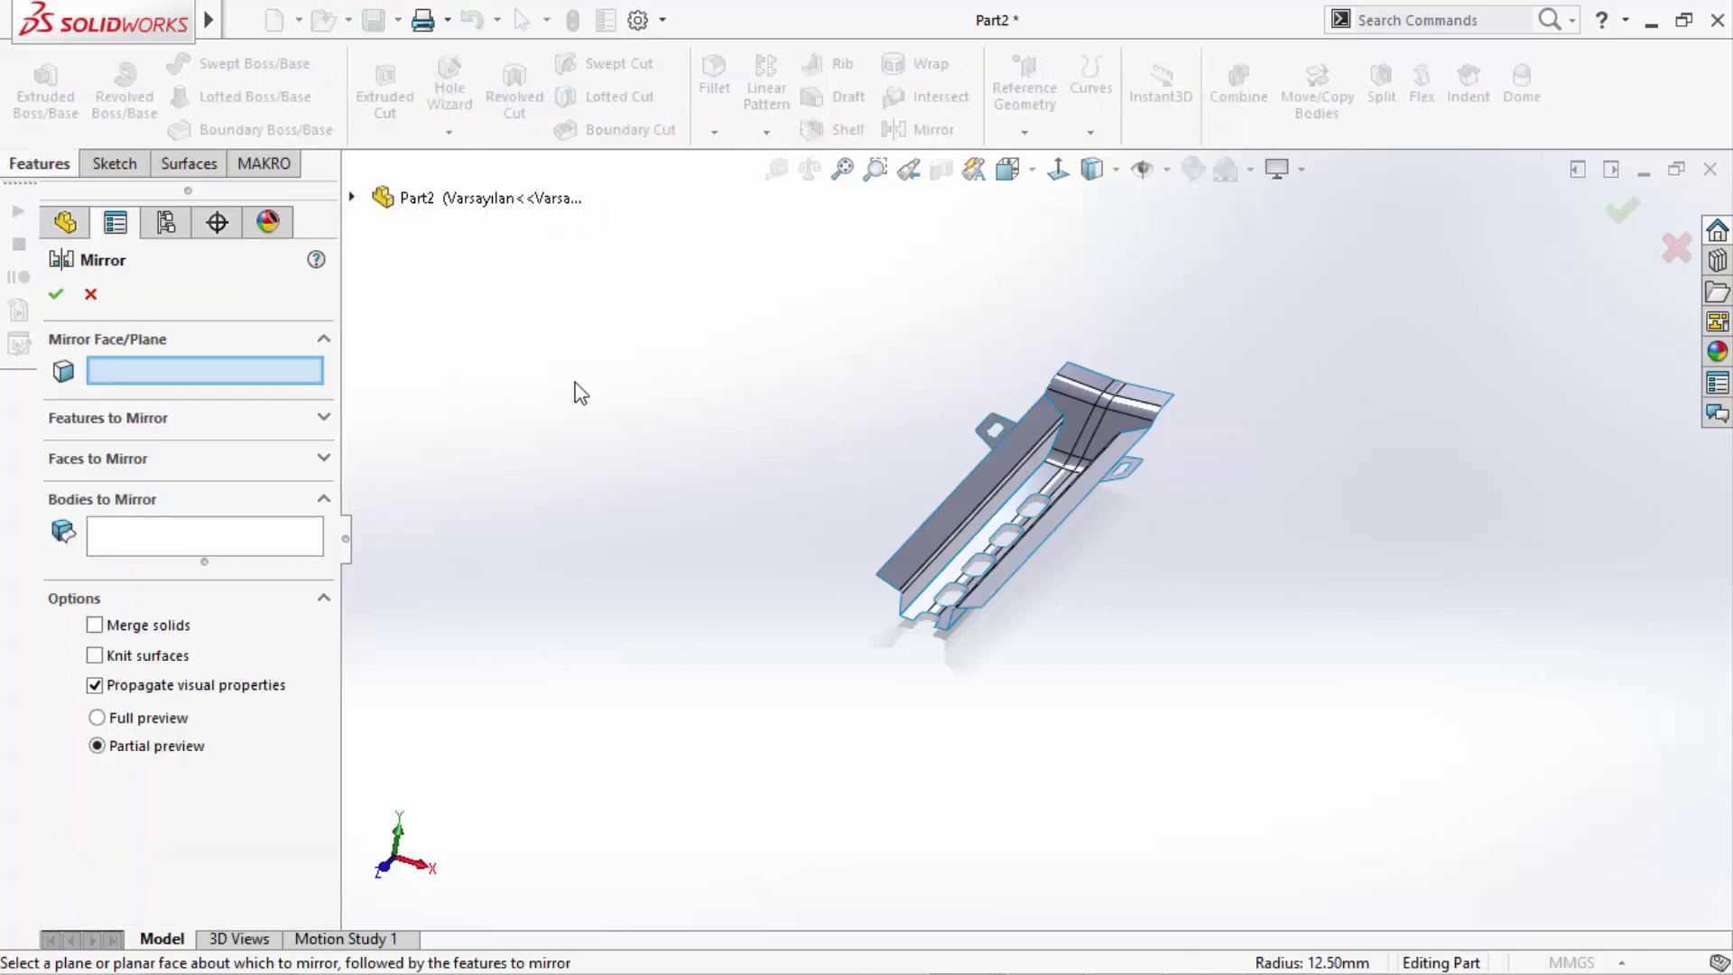
left_click(248, 536)
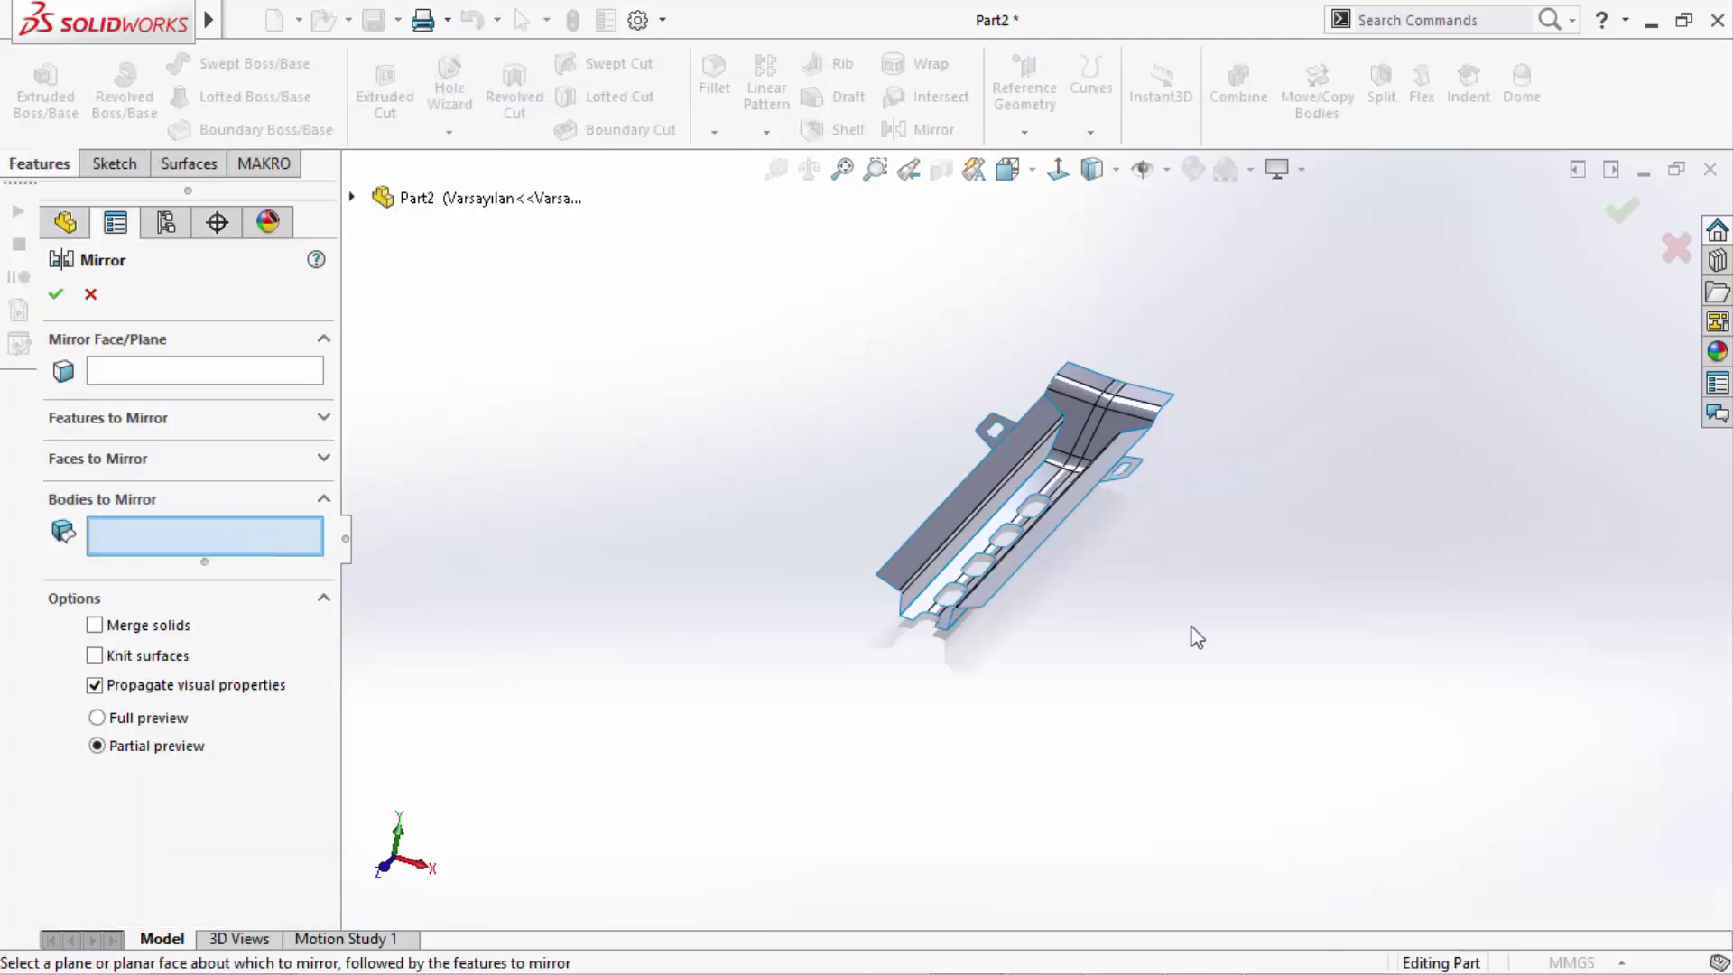
left_click_drag(1196, 637, 719, 646)
- Set Ön Düzlem as the mirror plane, replacing the mistakenly picked Sağ Düzlem
left_click(228, 336)
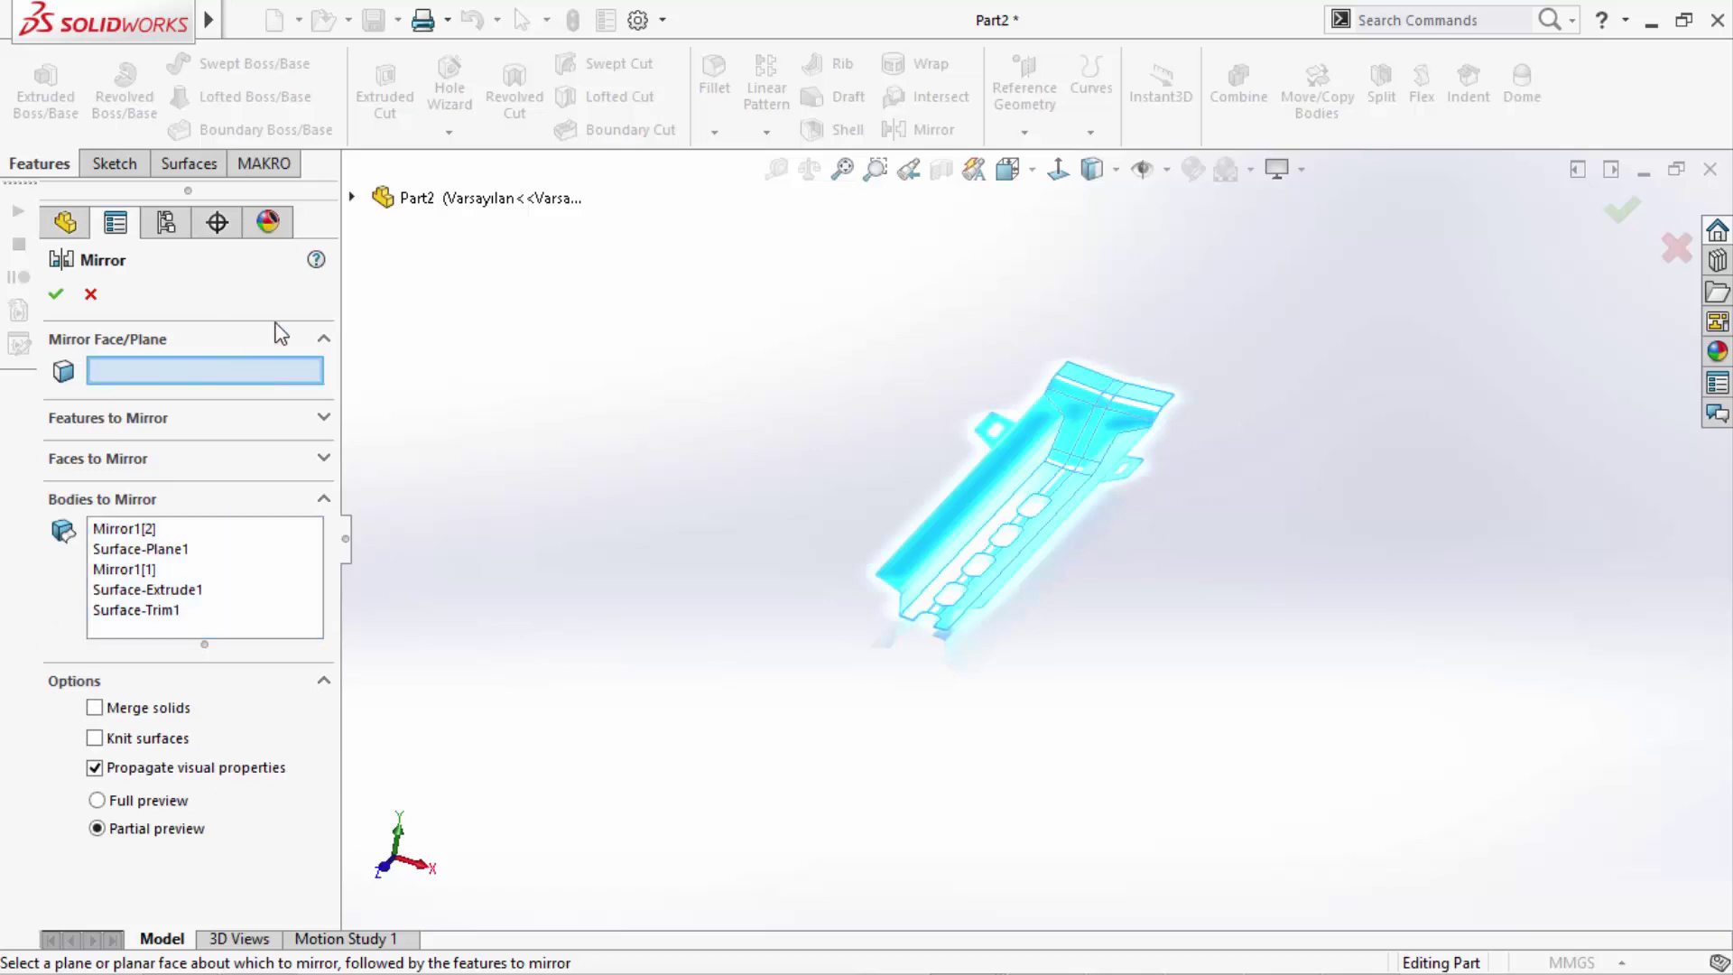
left_click(353, 198)
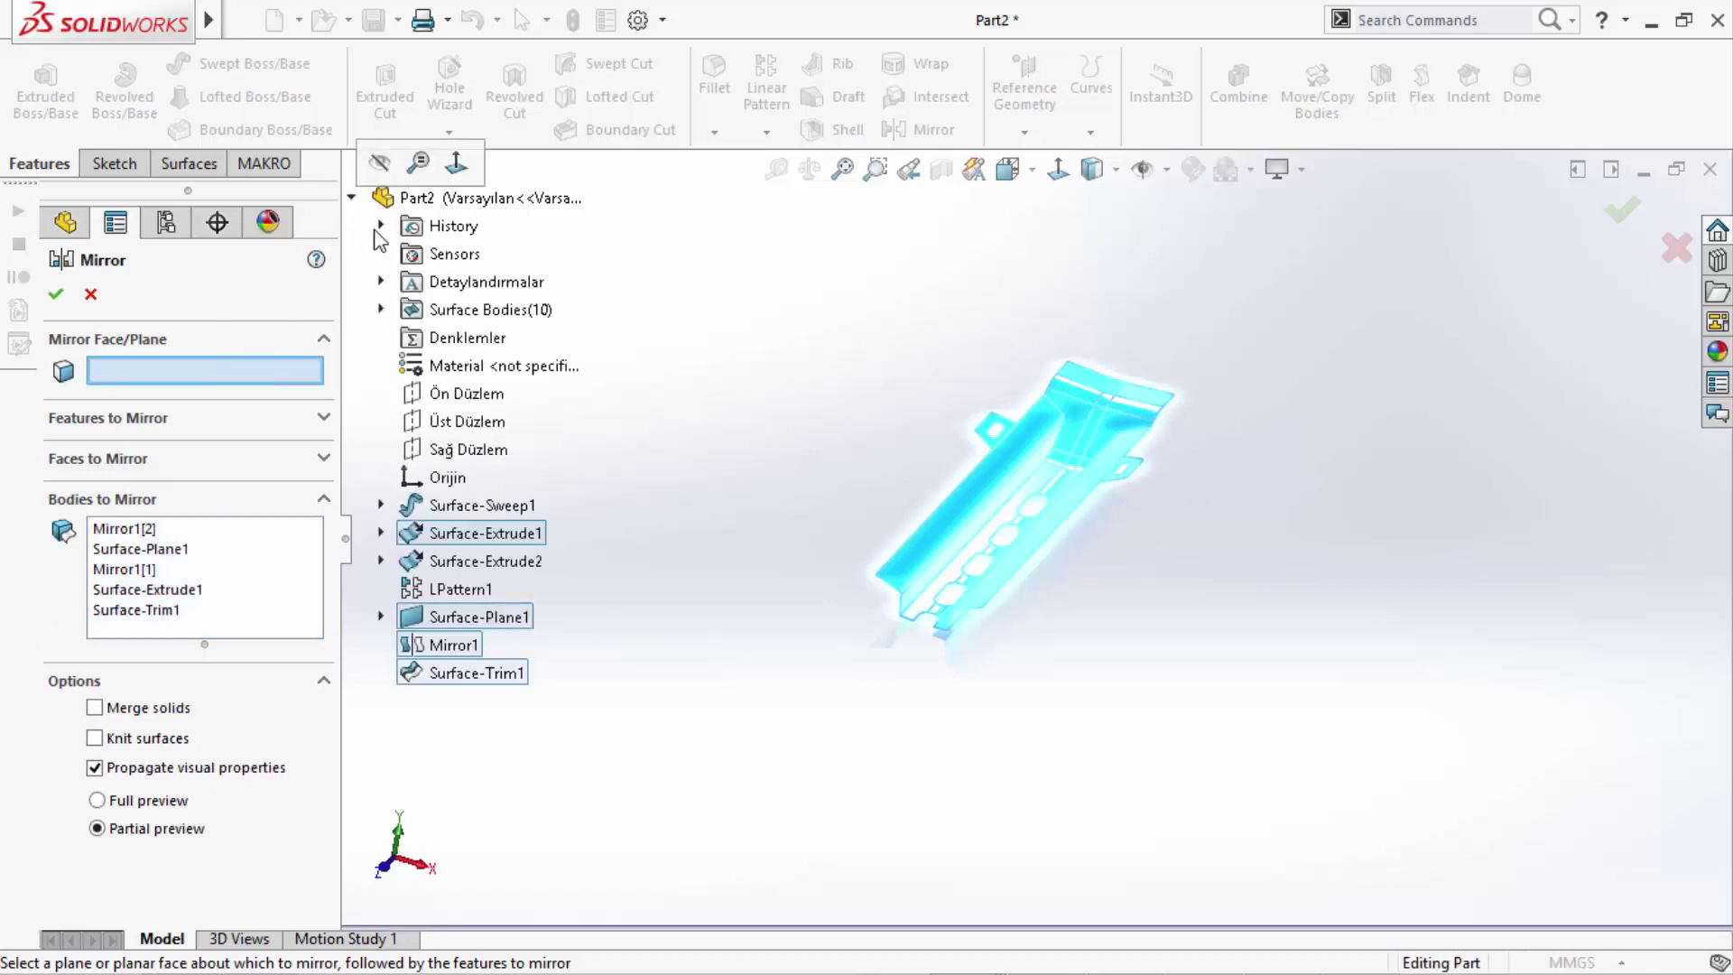
left_click(467, 449)
right_click(230, 541)
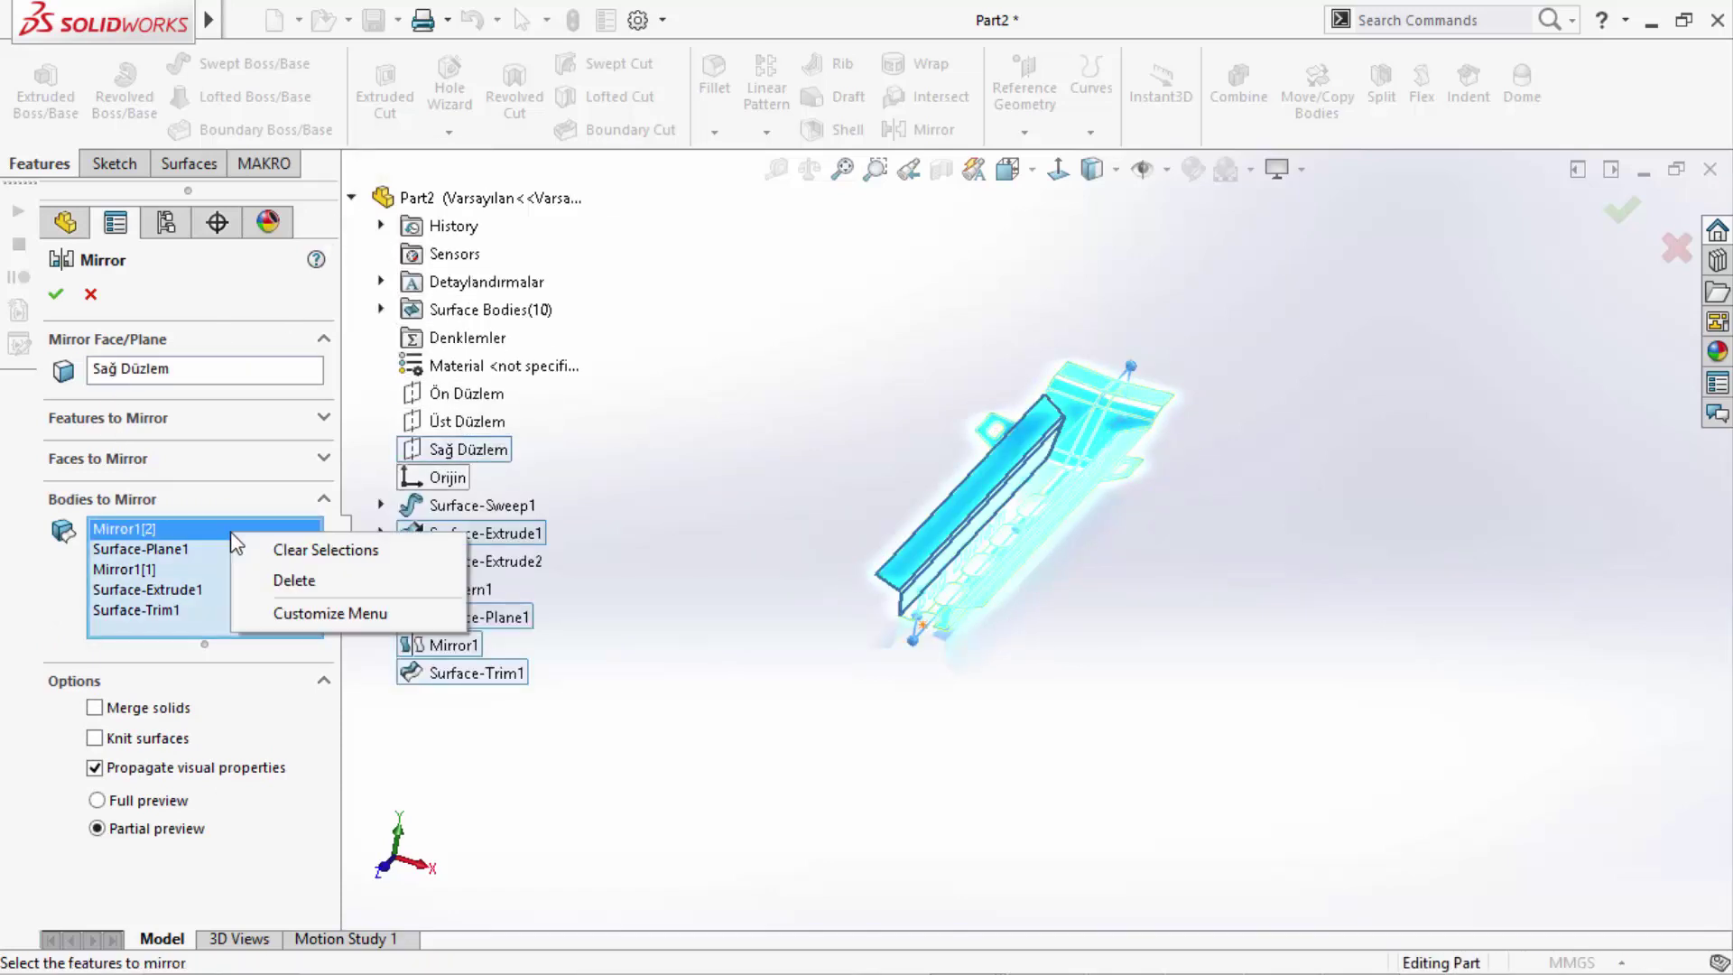
right_click(208, 372)
left_click(293, 384)
left_click(442, 393)
- Leave Knit surfaces unchecked and confirm the mirror across Ön Düzlem
left_click(211, 624)
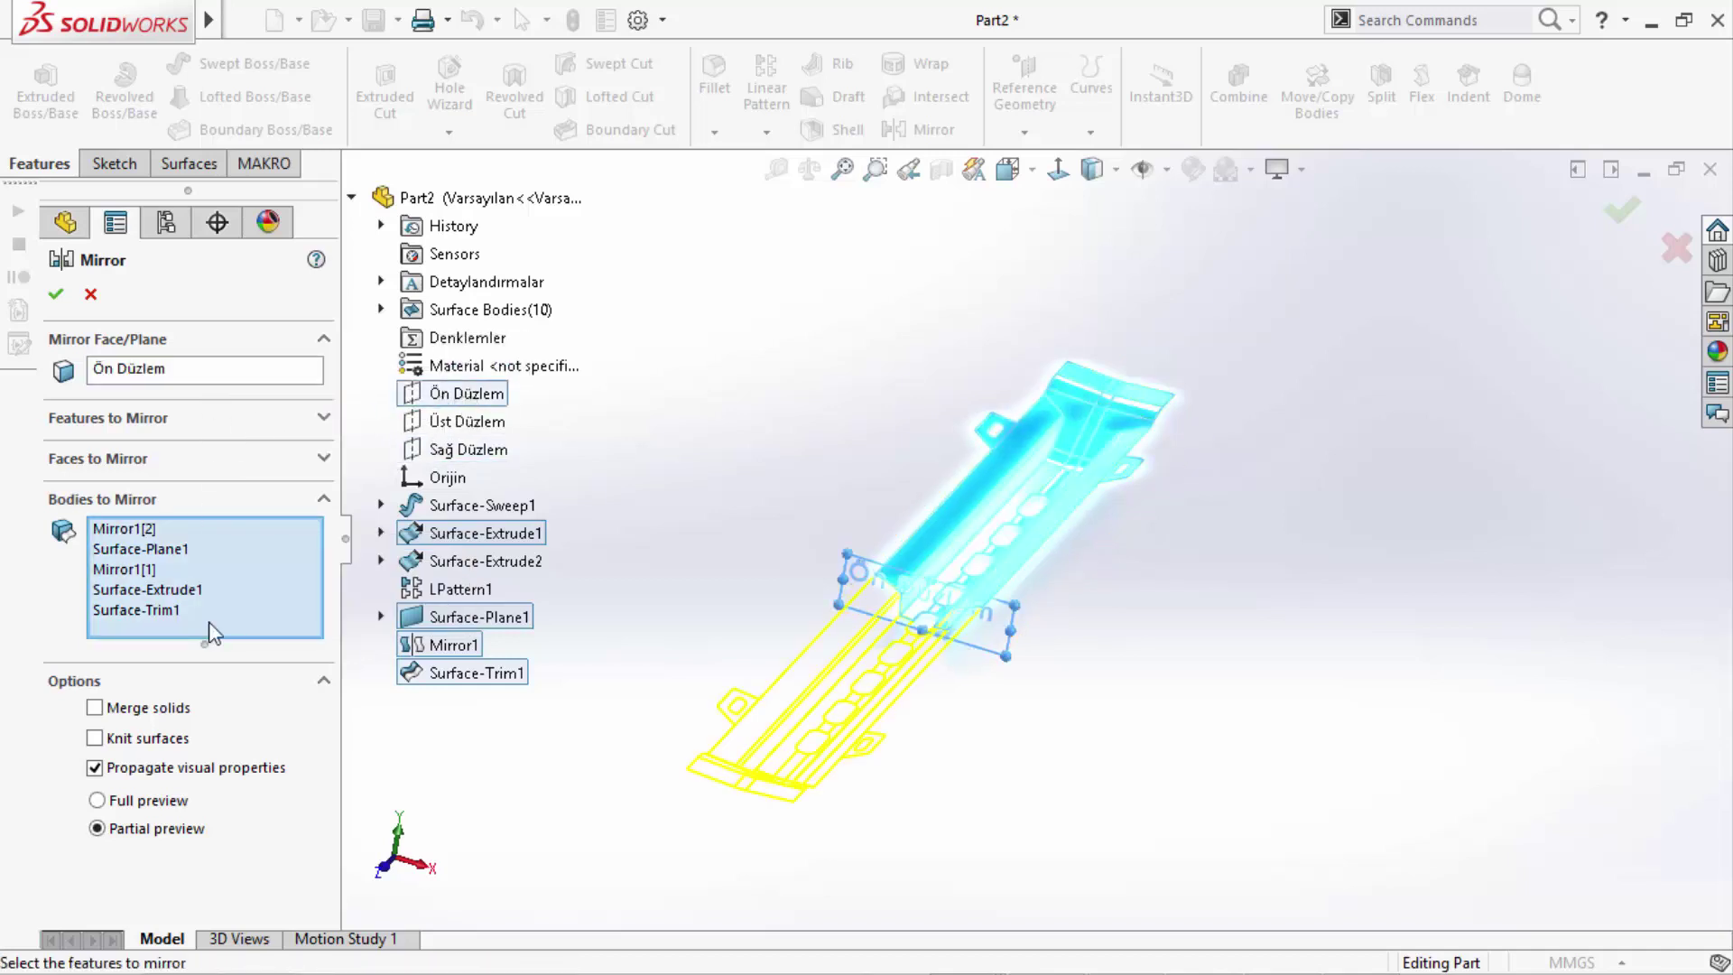
left_click(59, 294)
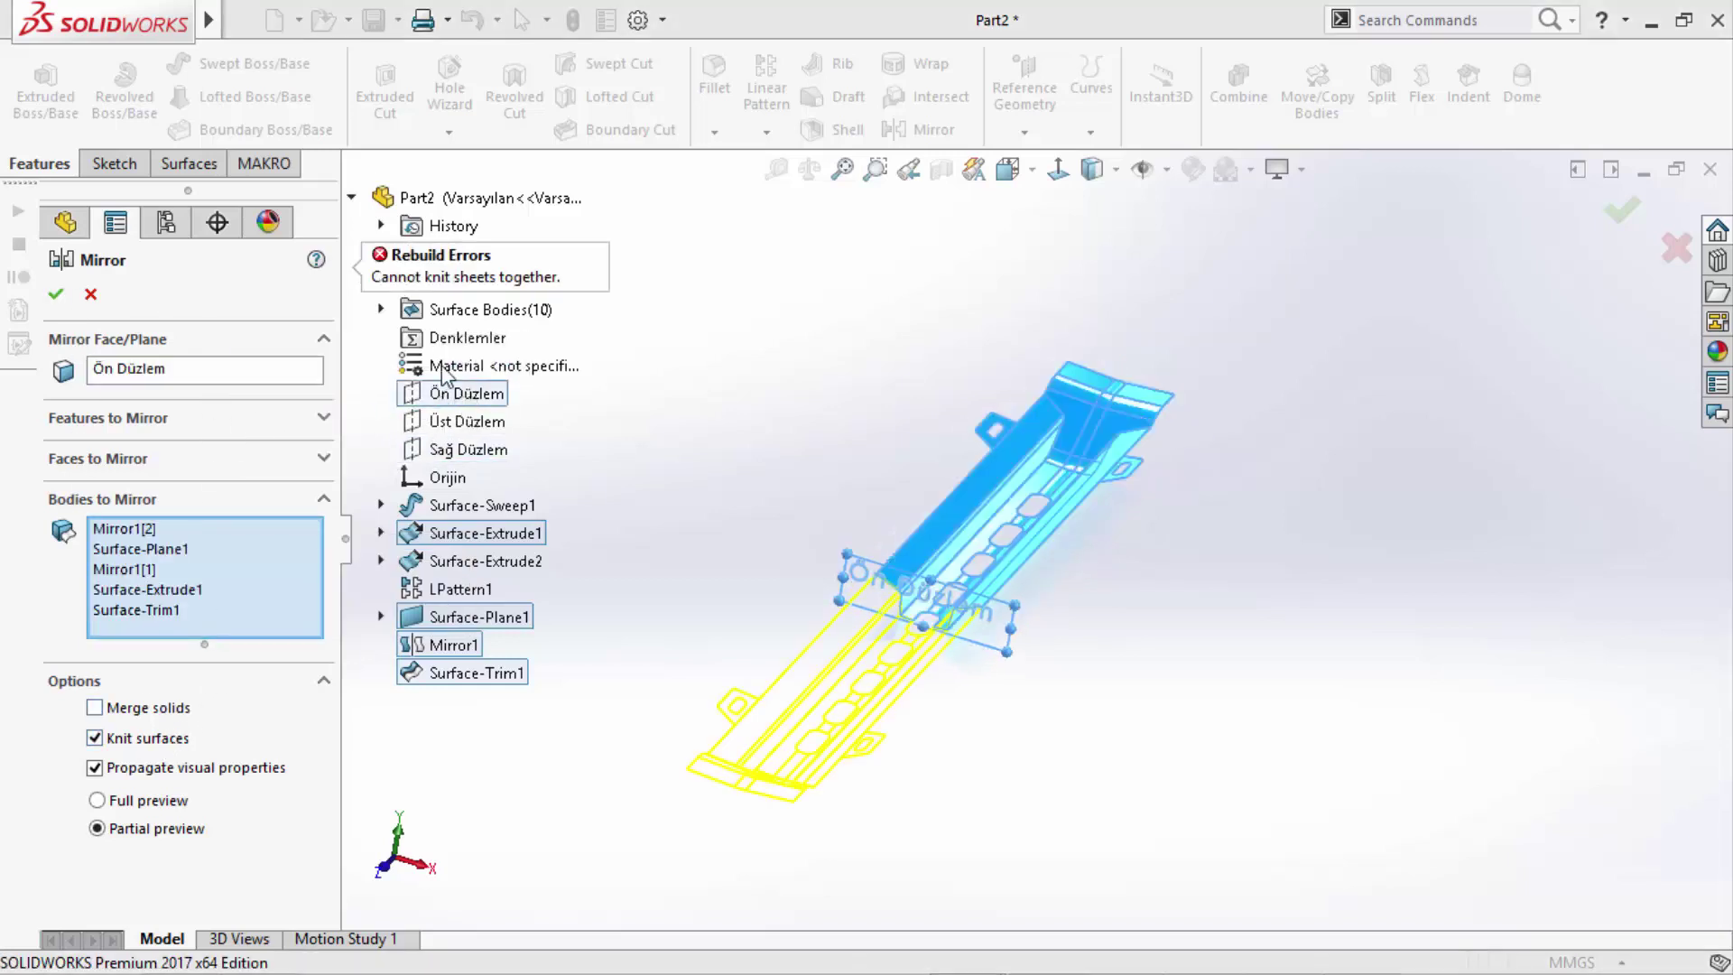
left_click(170, 743)
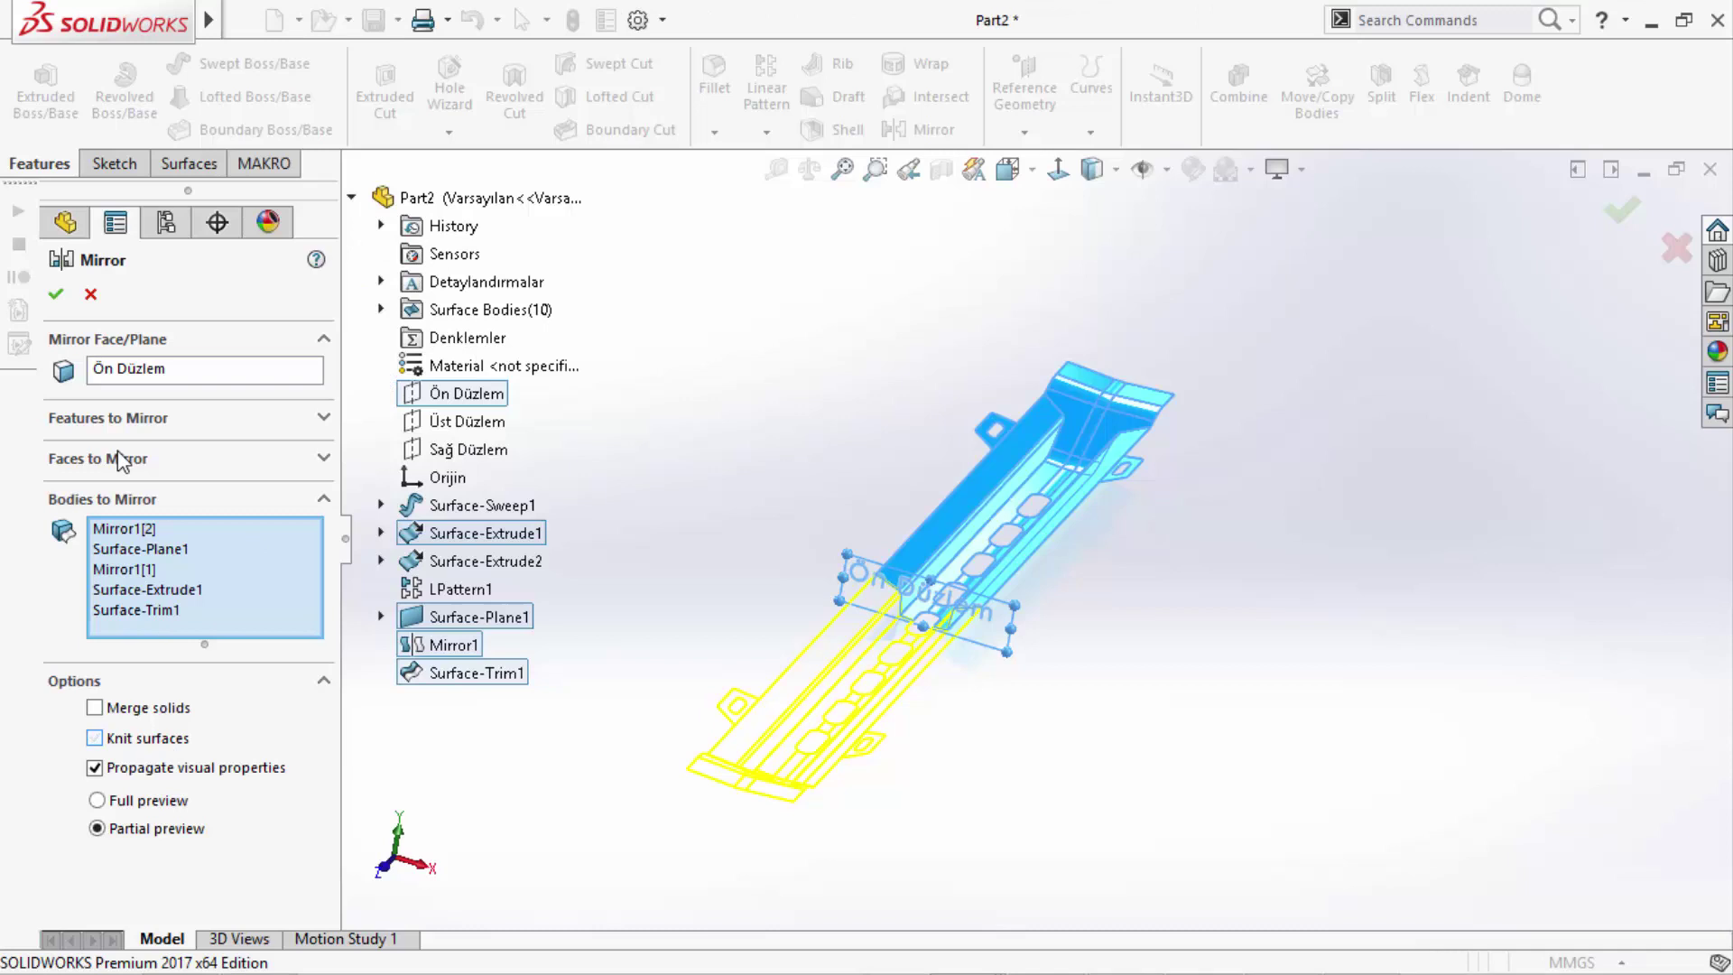
left_click(56, 294)
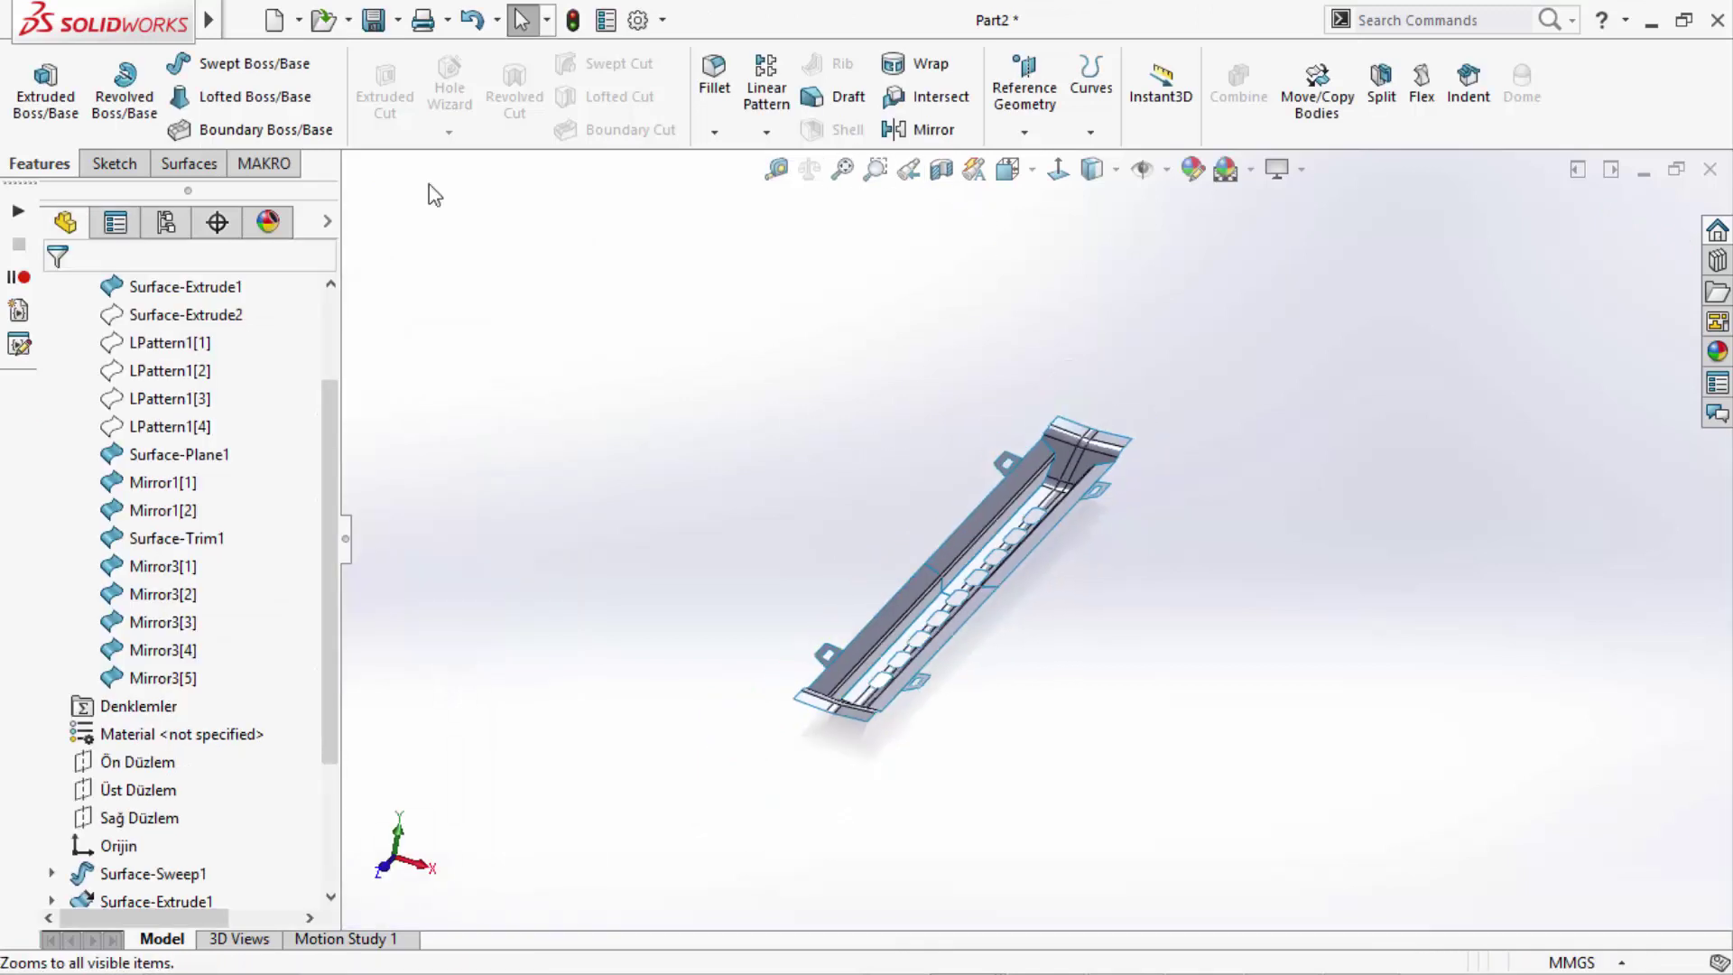
- Box-select all the mirrored surface bodies and knit them into a single Surface-Knit1
left_click(187, 164)
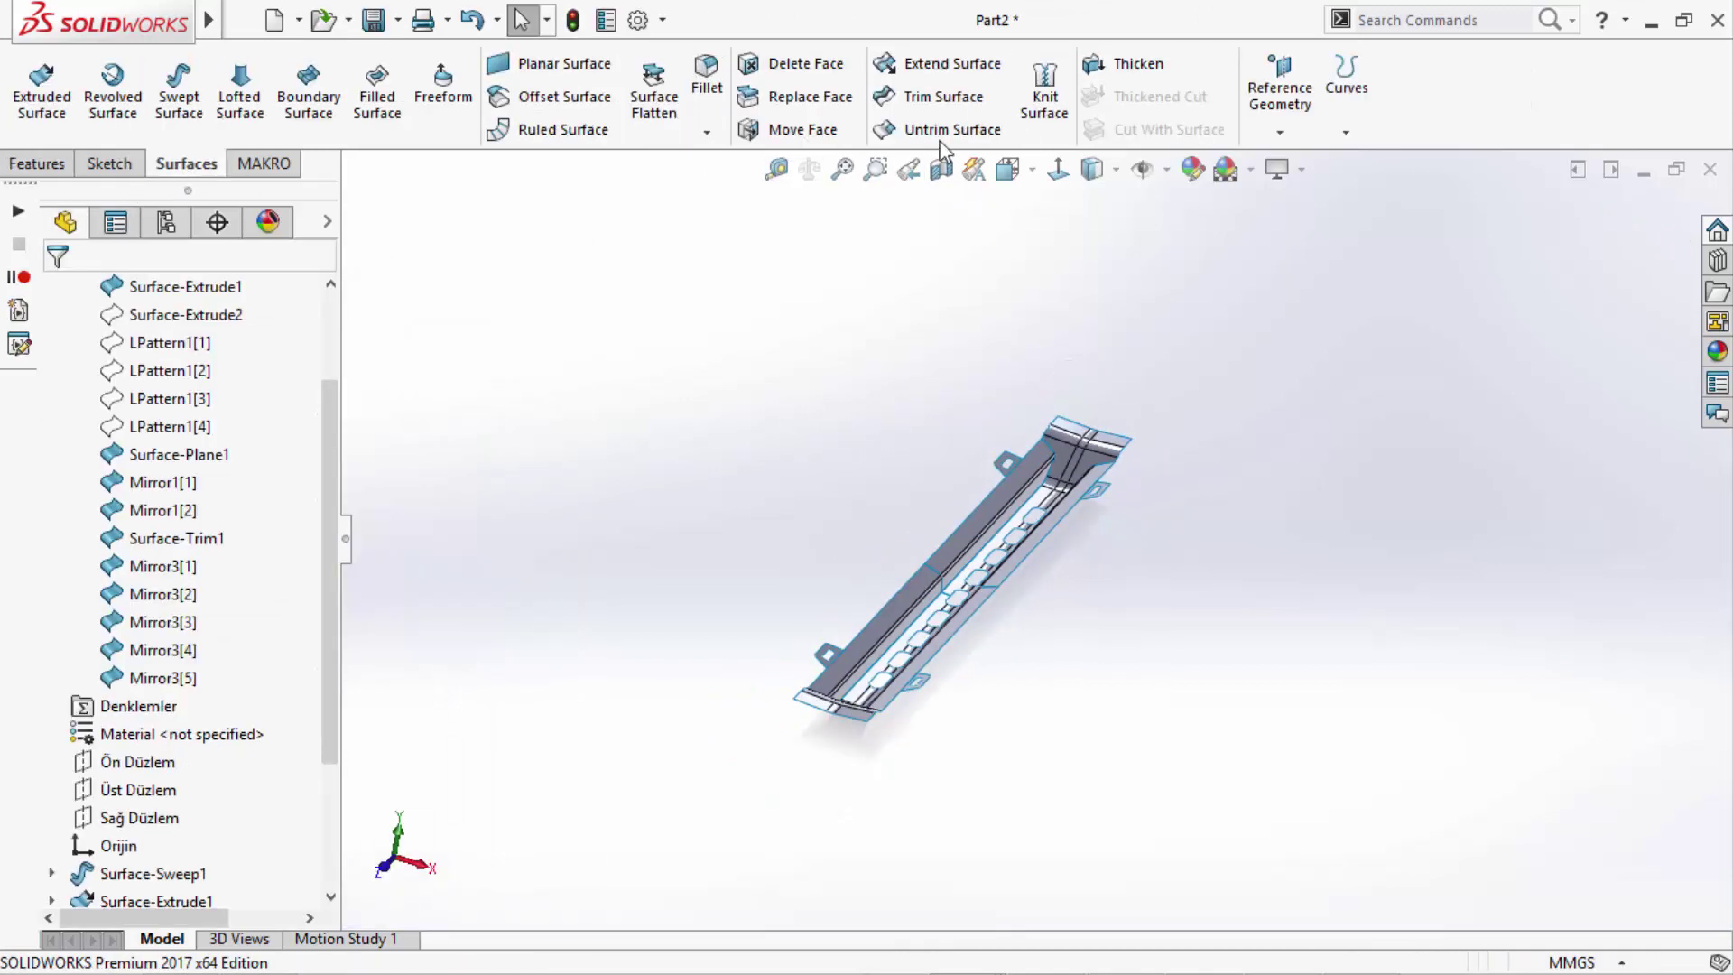
left_click(1044, 99)
left_click_drag(1191, 348, 686, 816)
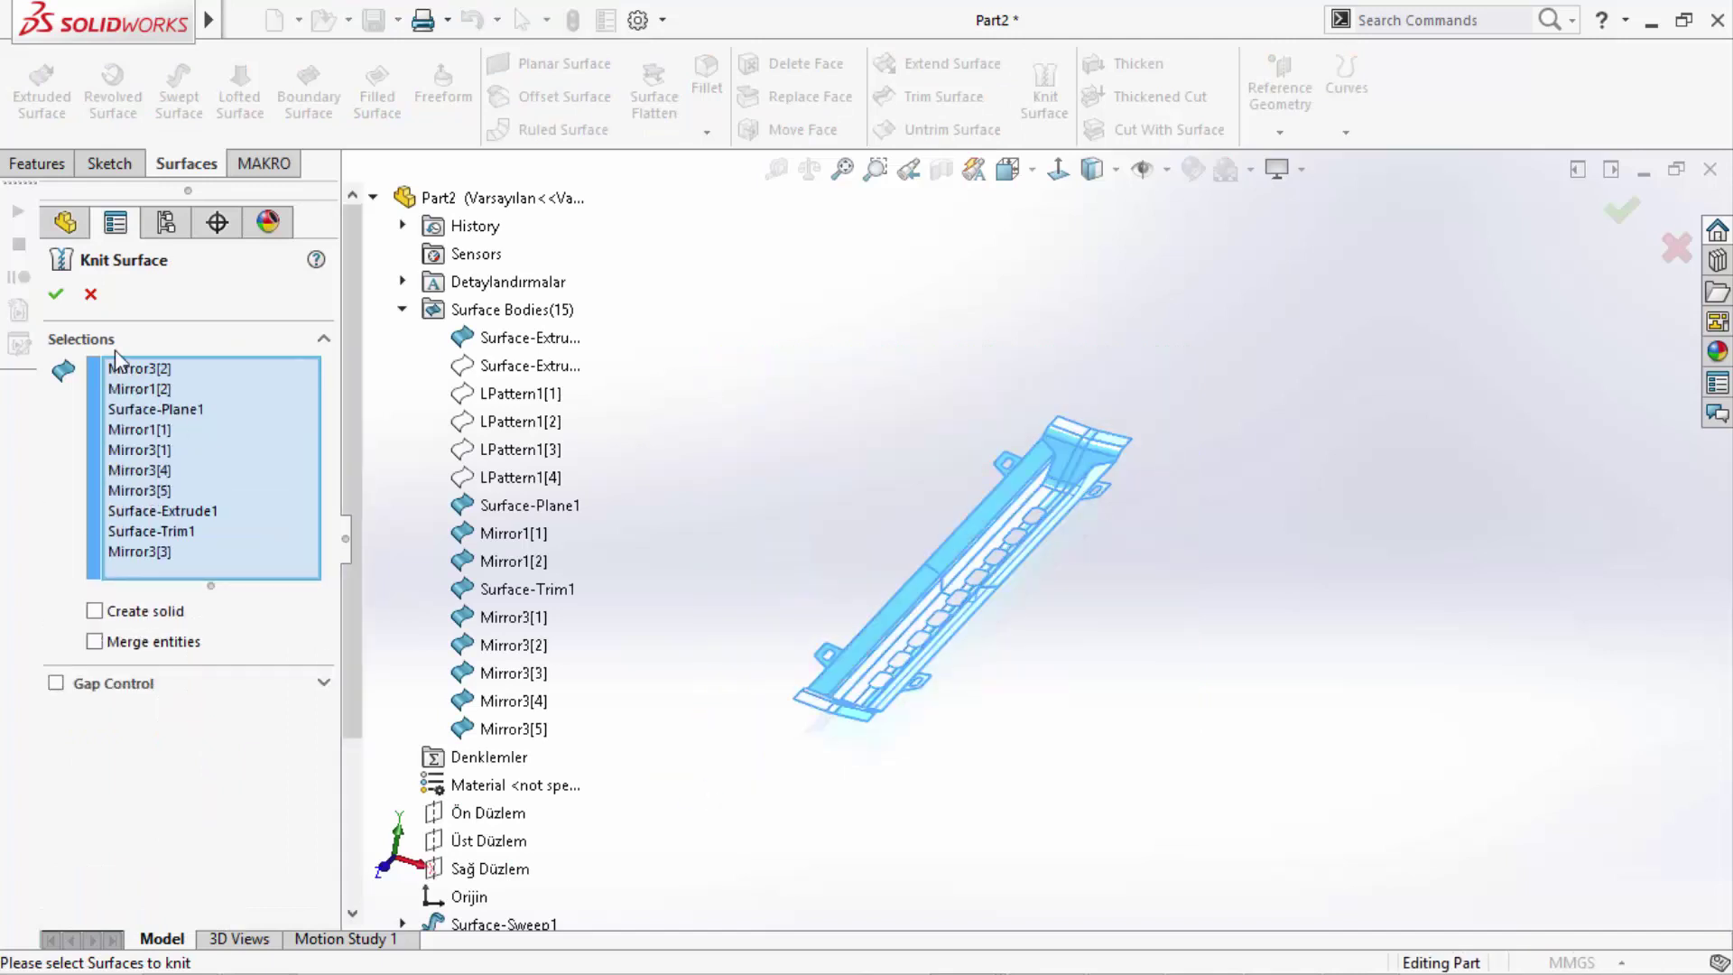
left_click(56, 294)
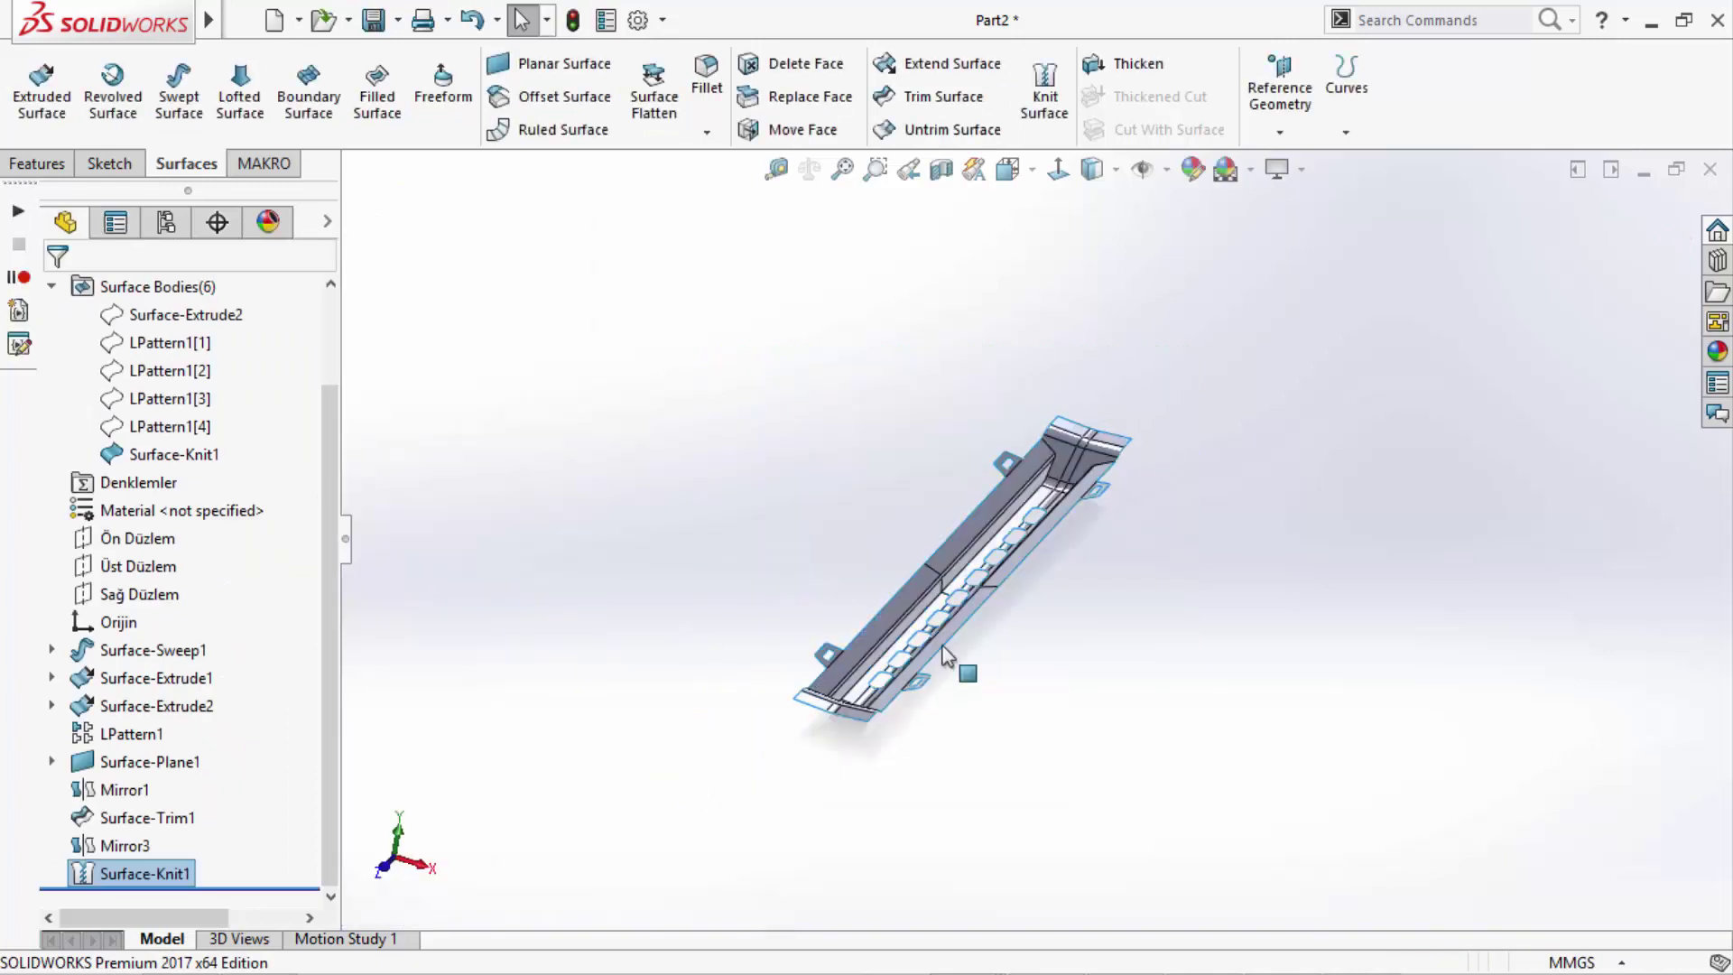
scroll(1016, 639, "down", 3)
scroll(1034, 611, "down", 3)
scroll(1043, 612, "up", 3)
scroll(1047, 612, "up", 2)
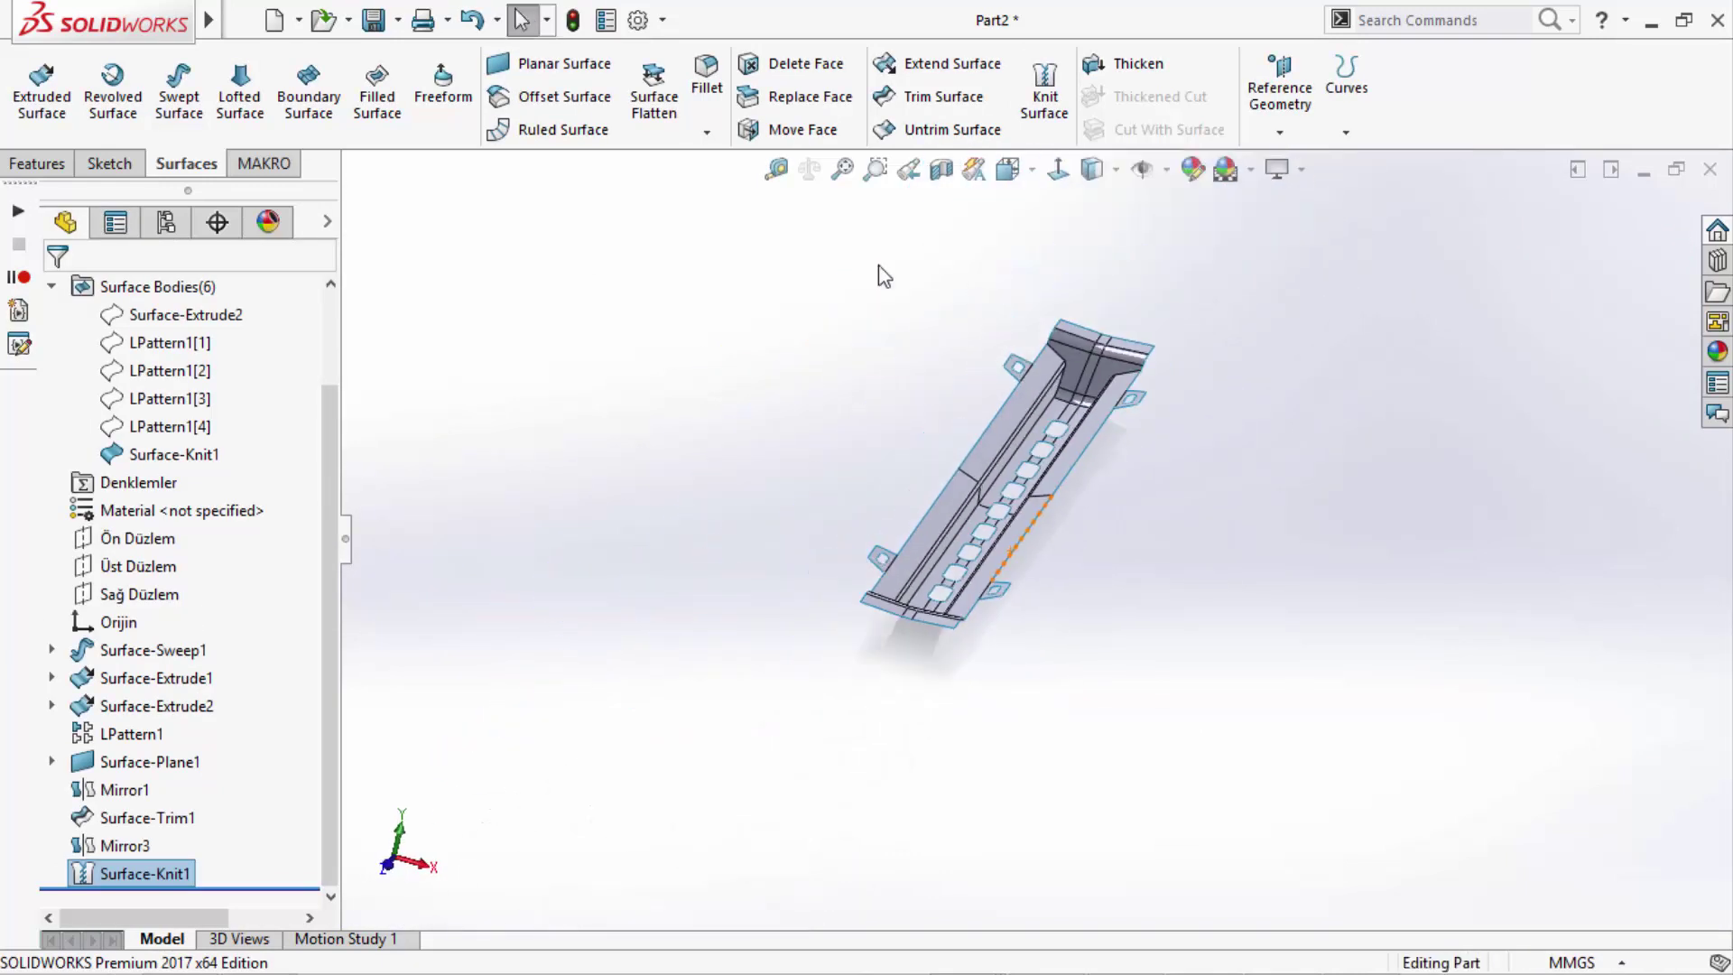
left_click(701, 86)
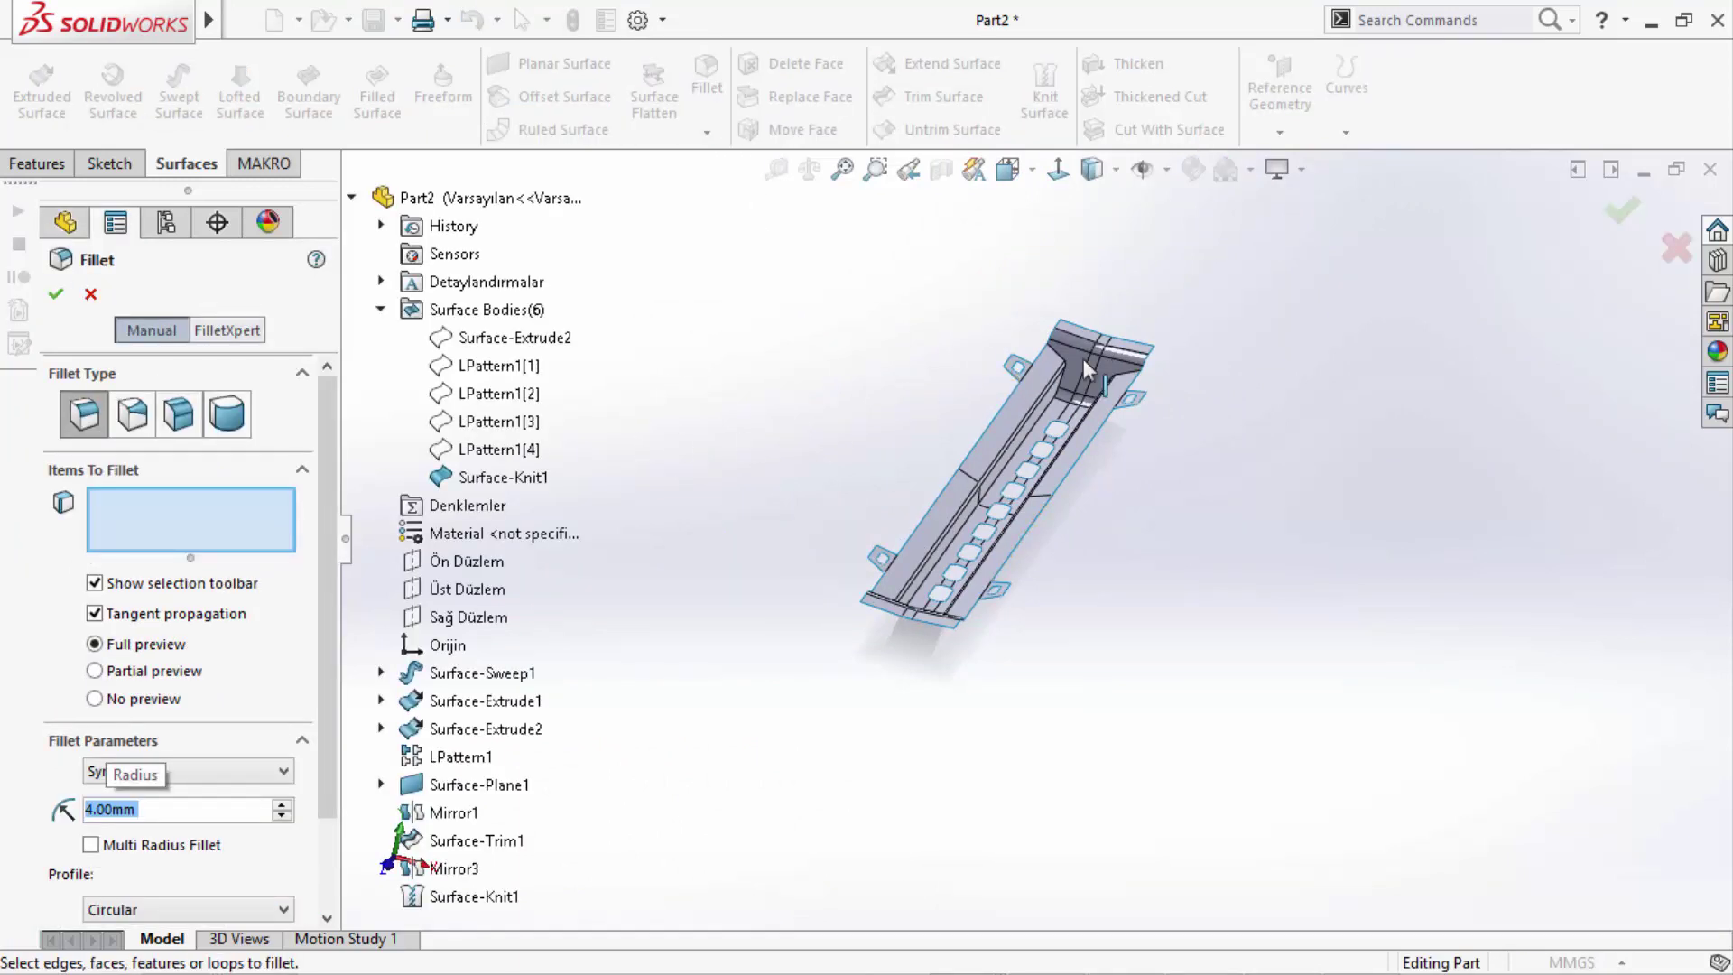
- Fillet the two channel edges at the raised end section with a 4 mm radius
scroll(1083, 360, "down", 5)
left_click(891, 494)
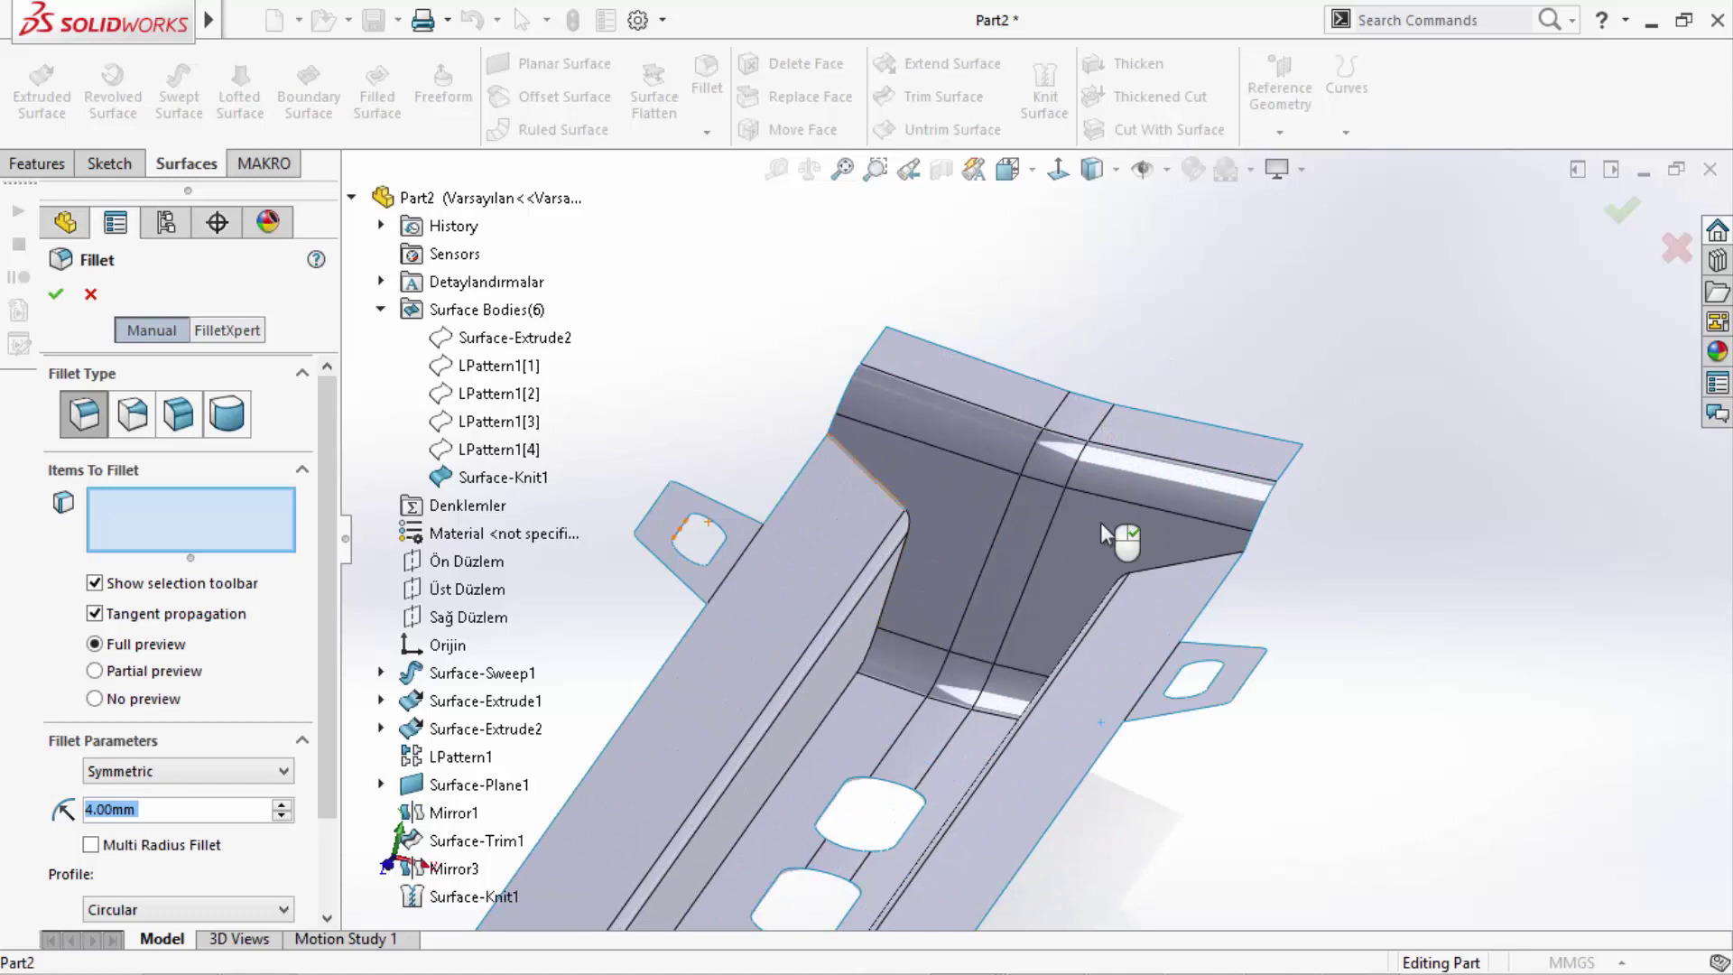
left_click(1204, 562)
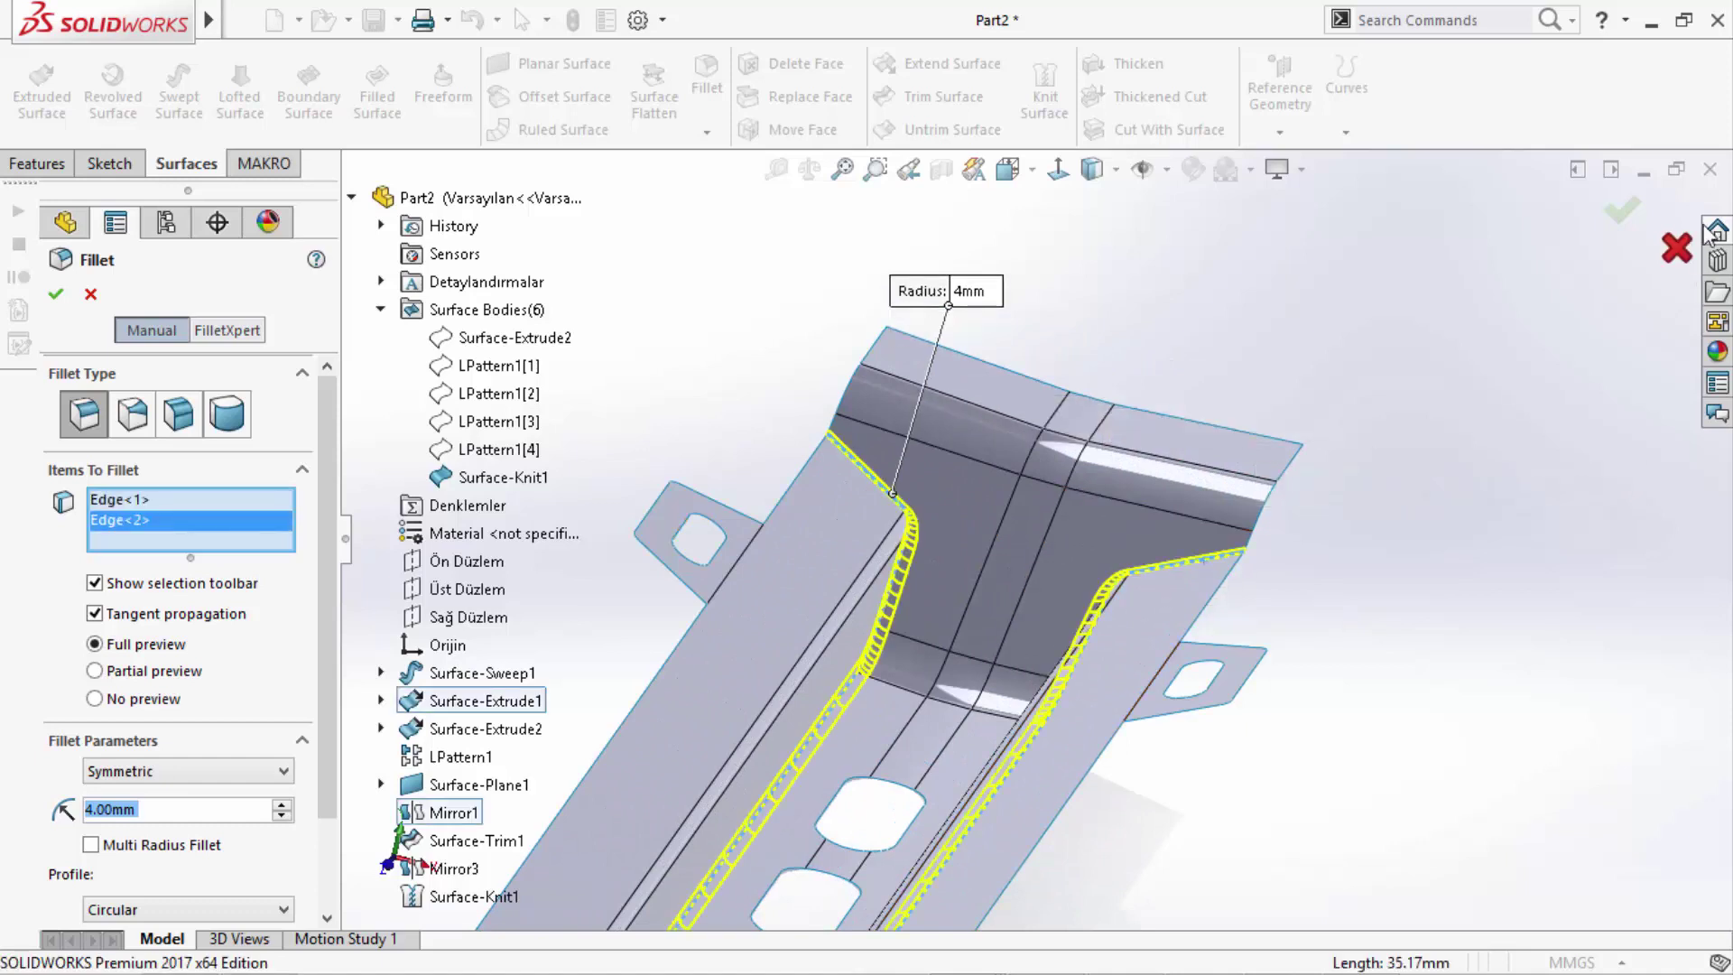
left_click(1623, 215)
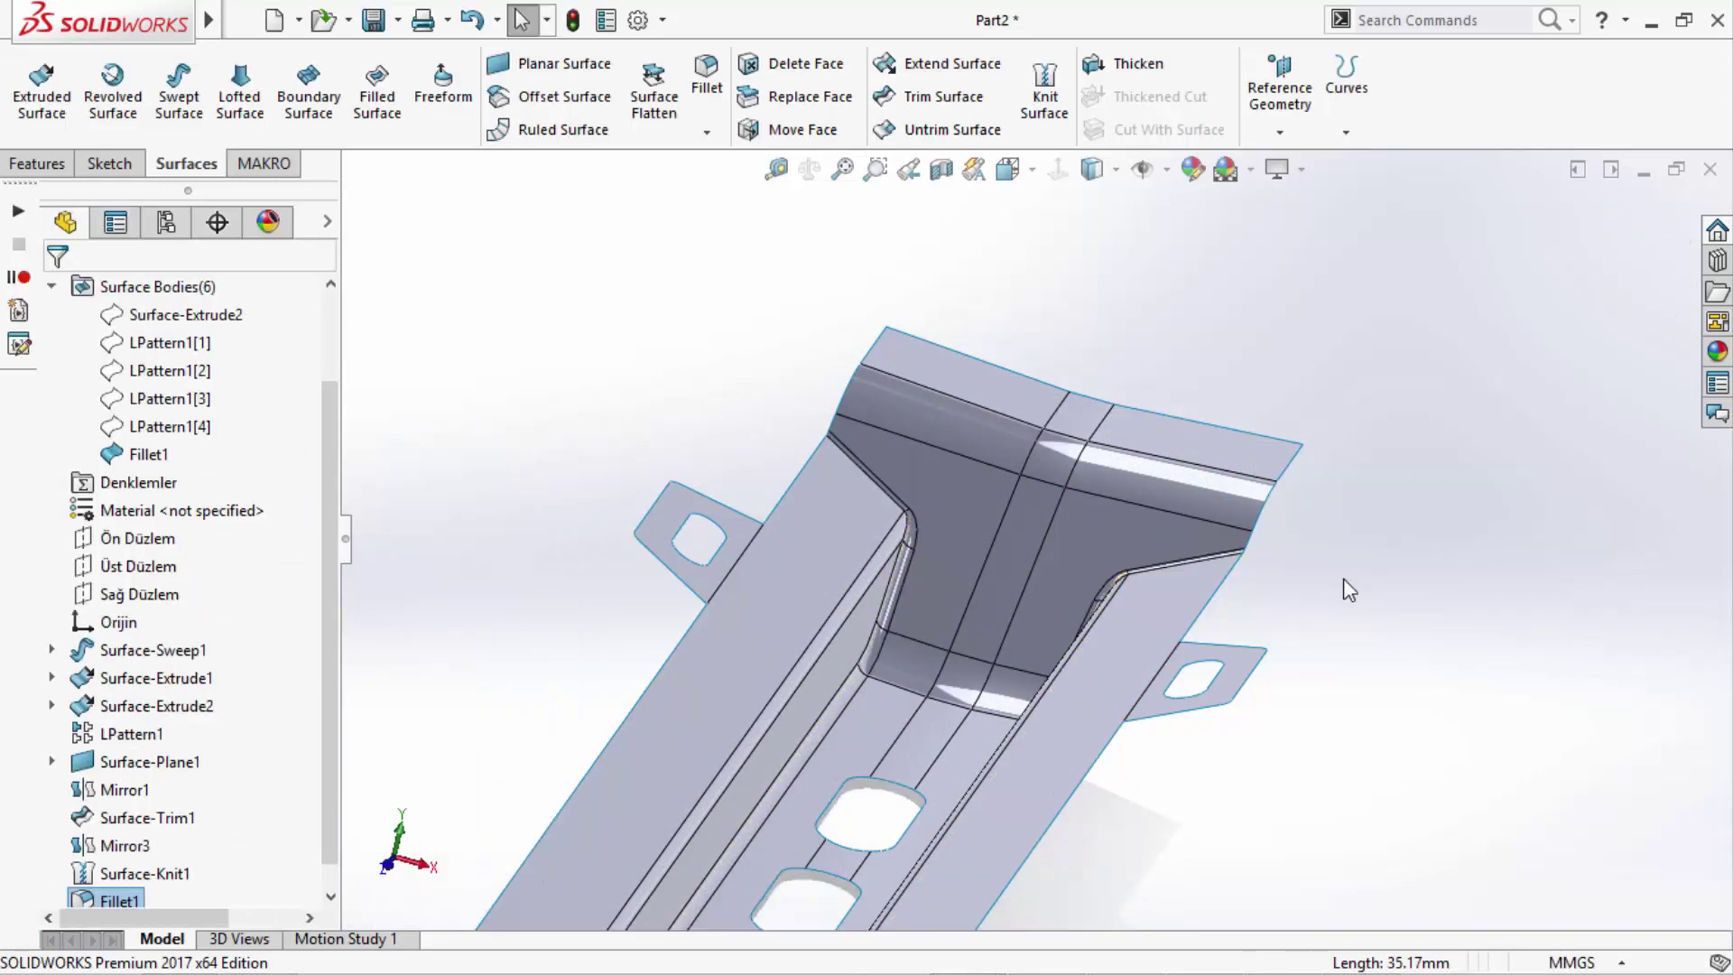
- Inspect the new fillet face and rotate the view to see the whole sill
left_click(1200, 503)
left_click(568, 518)
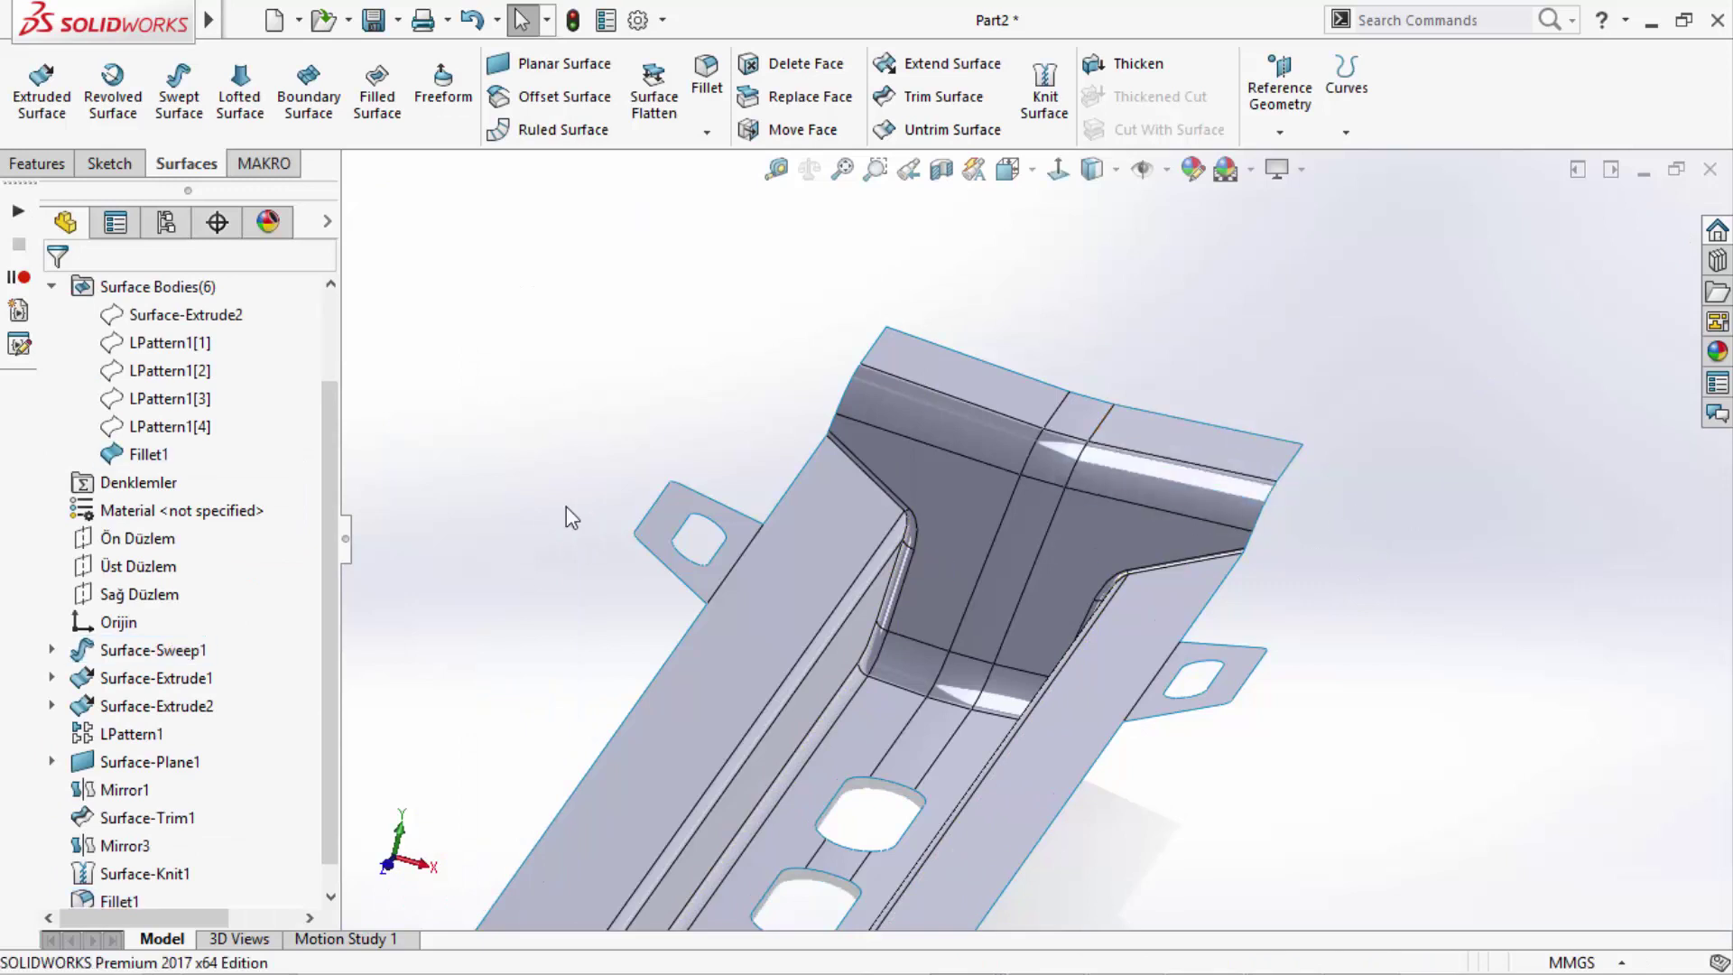
scroll(815, 514, "up", 3)
mouse_move(814, 515)
middle_mouse_down()
mouse_move(1164, 715)
mouse_move(1071, 510)
mouse_move(1044, 503)
mouse_move(1238, 689)
mouse_move(1237, 804)
mouse_move(1178, 894)
mouse_move(1327, 514)
mouse_move(1435, 468)
mouse_move(1543, 743)
mouse_move(1547, 830)
mouse_move(1609, 719)
mouse_move(1609, 665)
mouse_move(1387, 688)
middle_mouse_up()
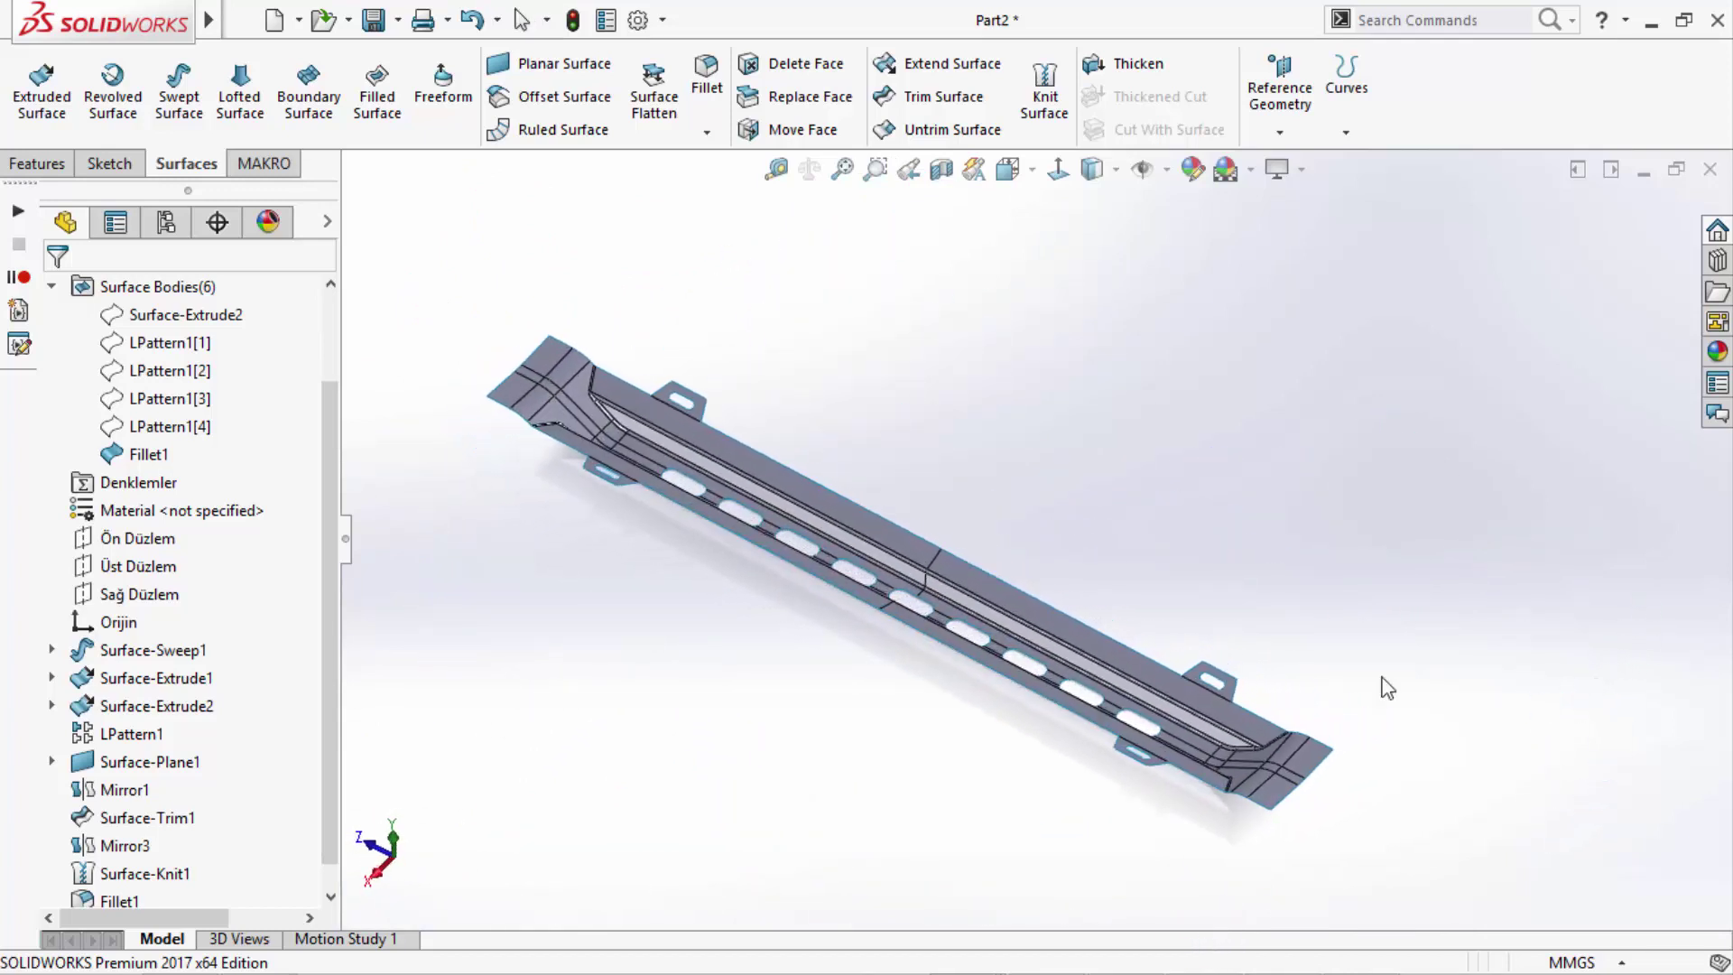
left_click(65, 166)
left_click(187, 171)
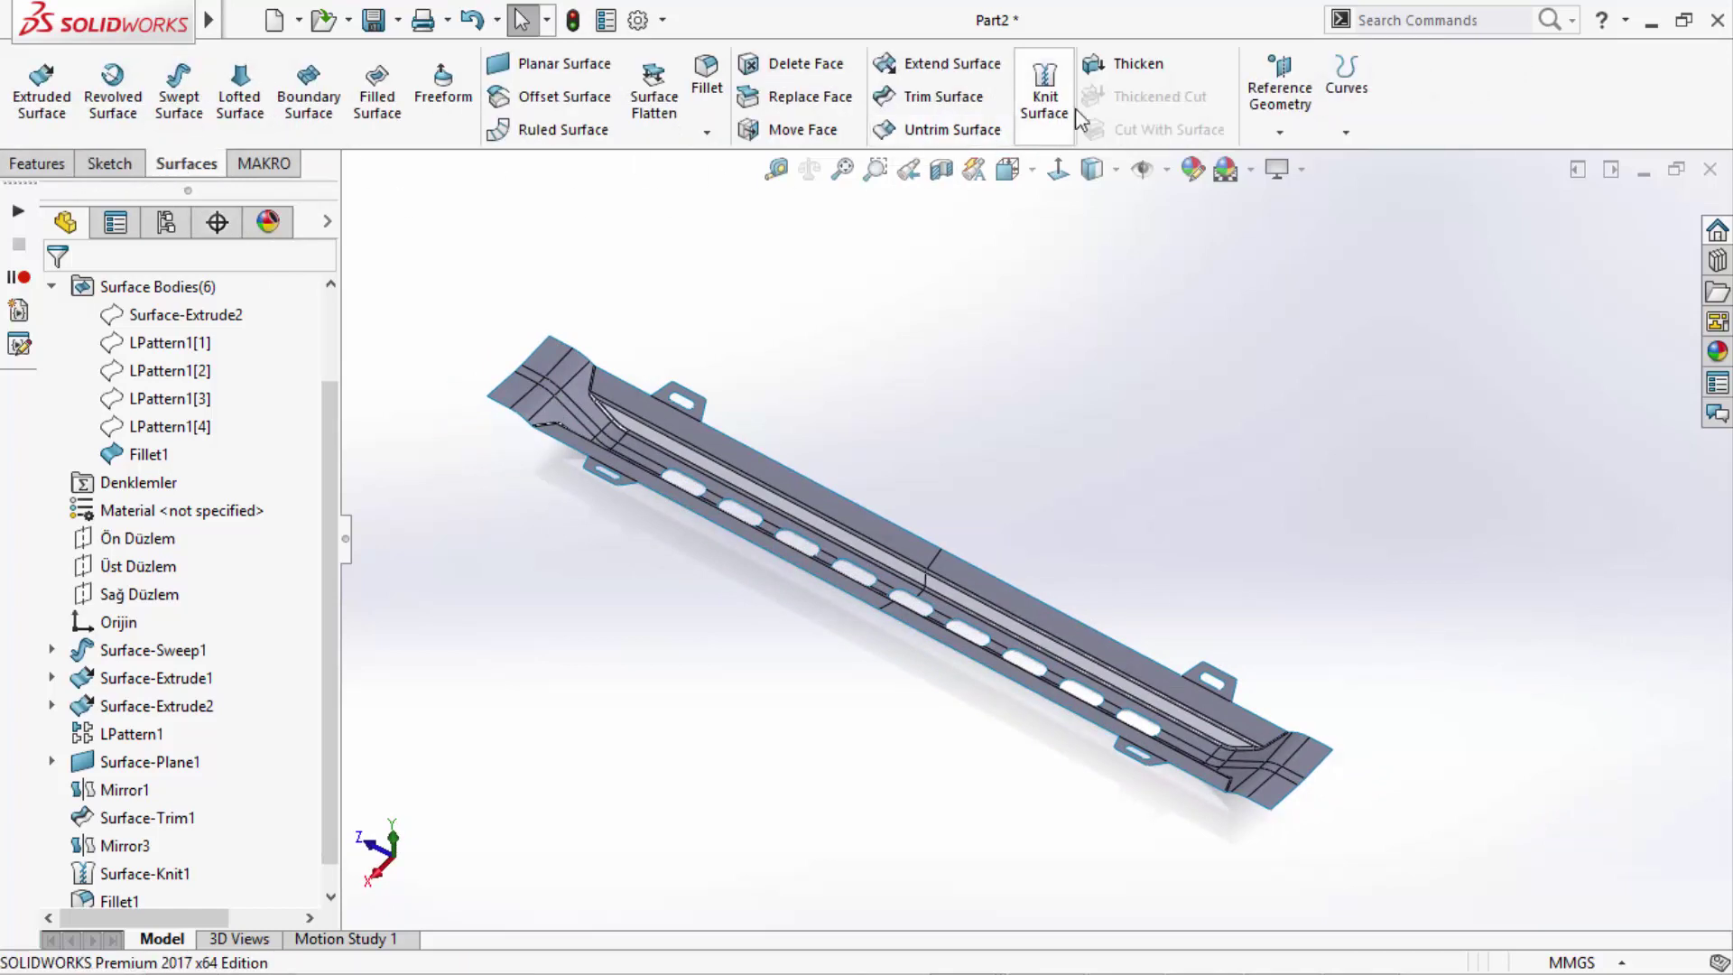
- Thicken Fillet1 by 10 mm on both sides into a solid body
left_click(1106, 70)
left_click(636, 388)
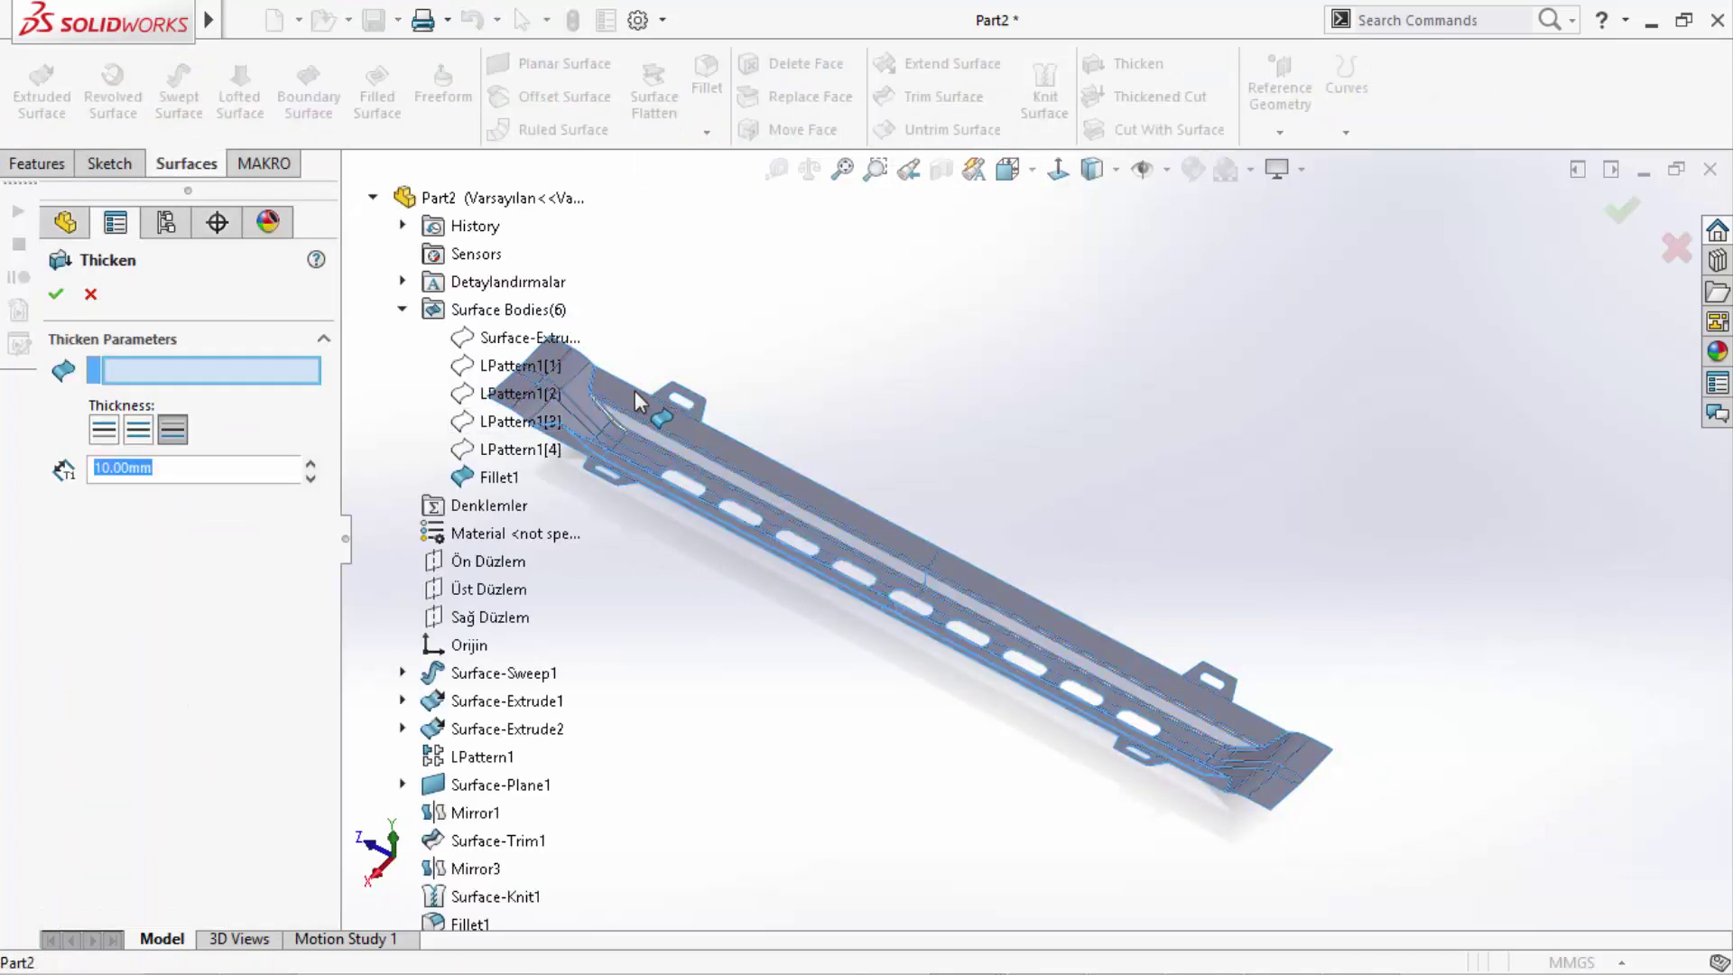
left_click(373, 197)
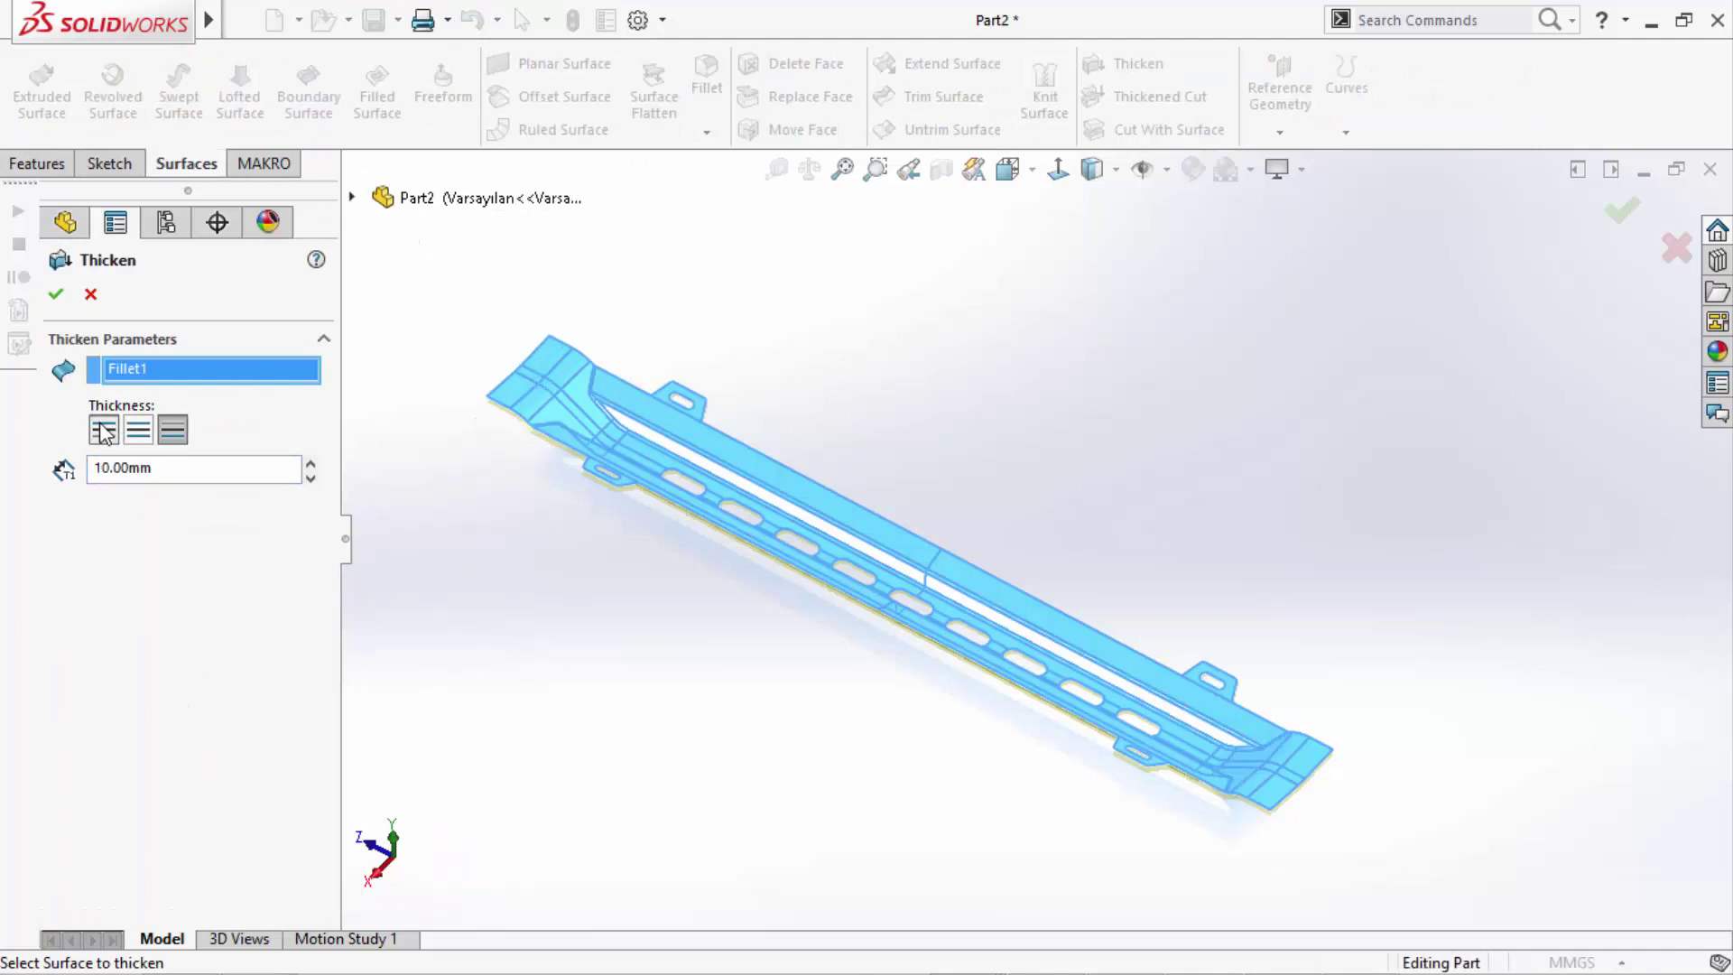
left_click(104, 431)
left_click(181, 440)
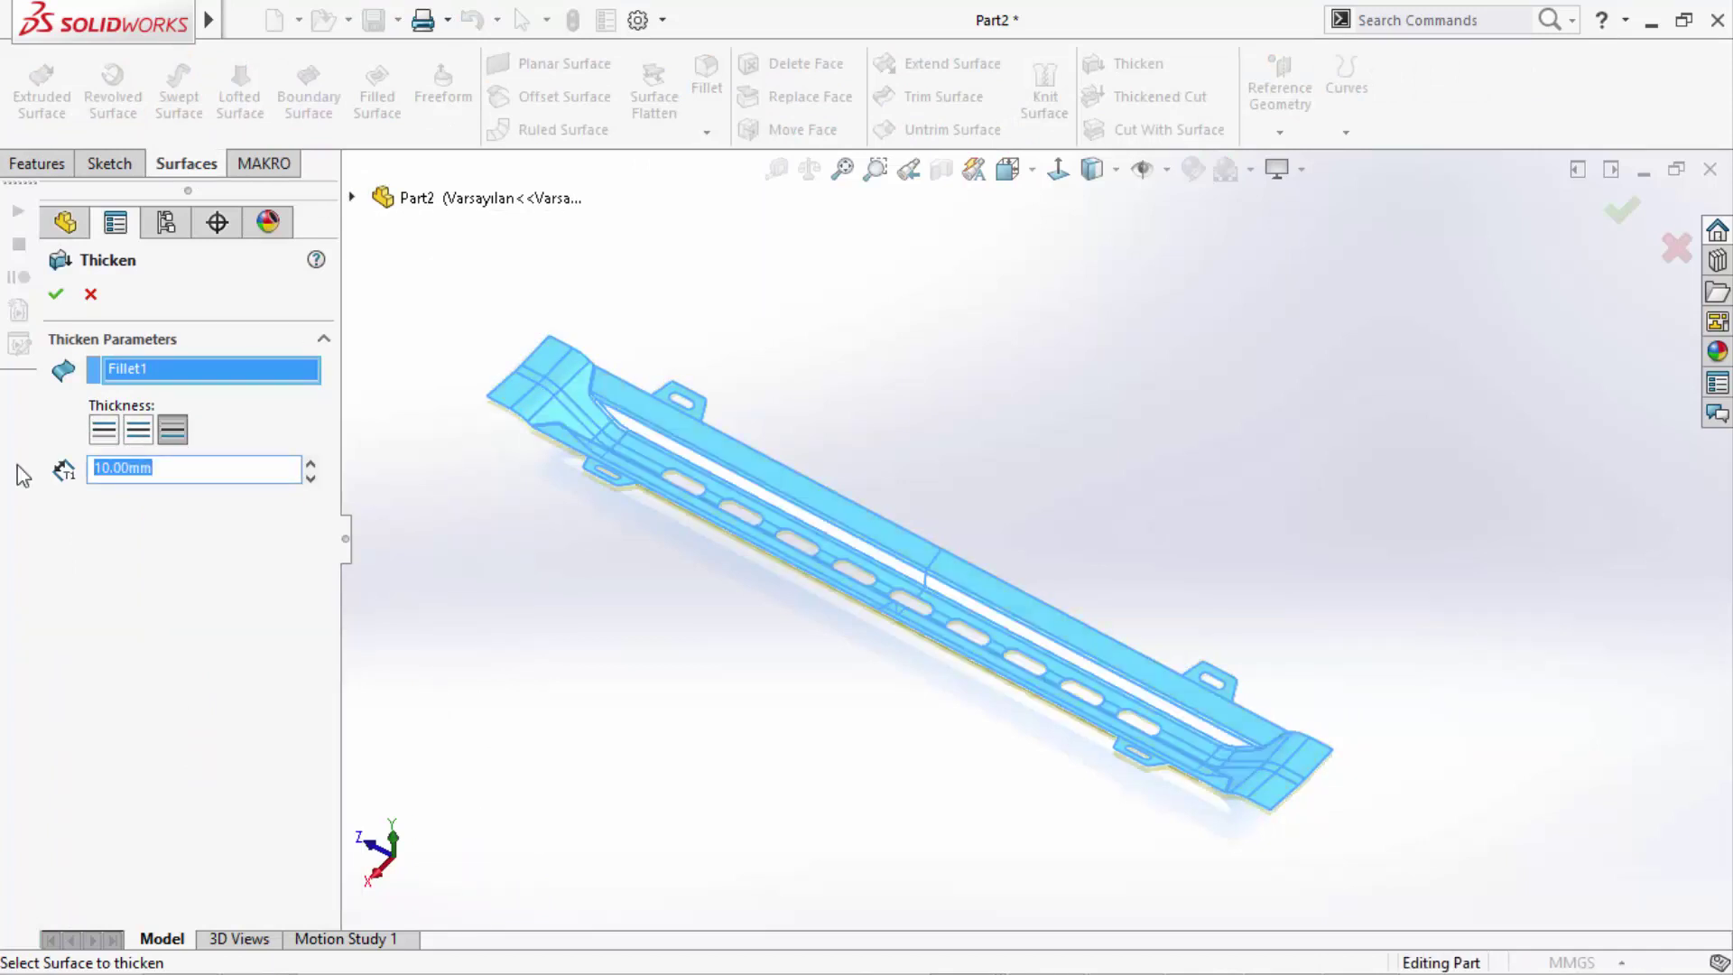
type("2")
key("Return")
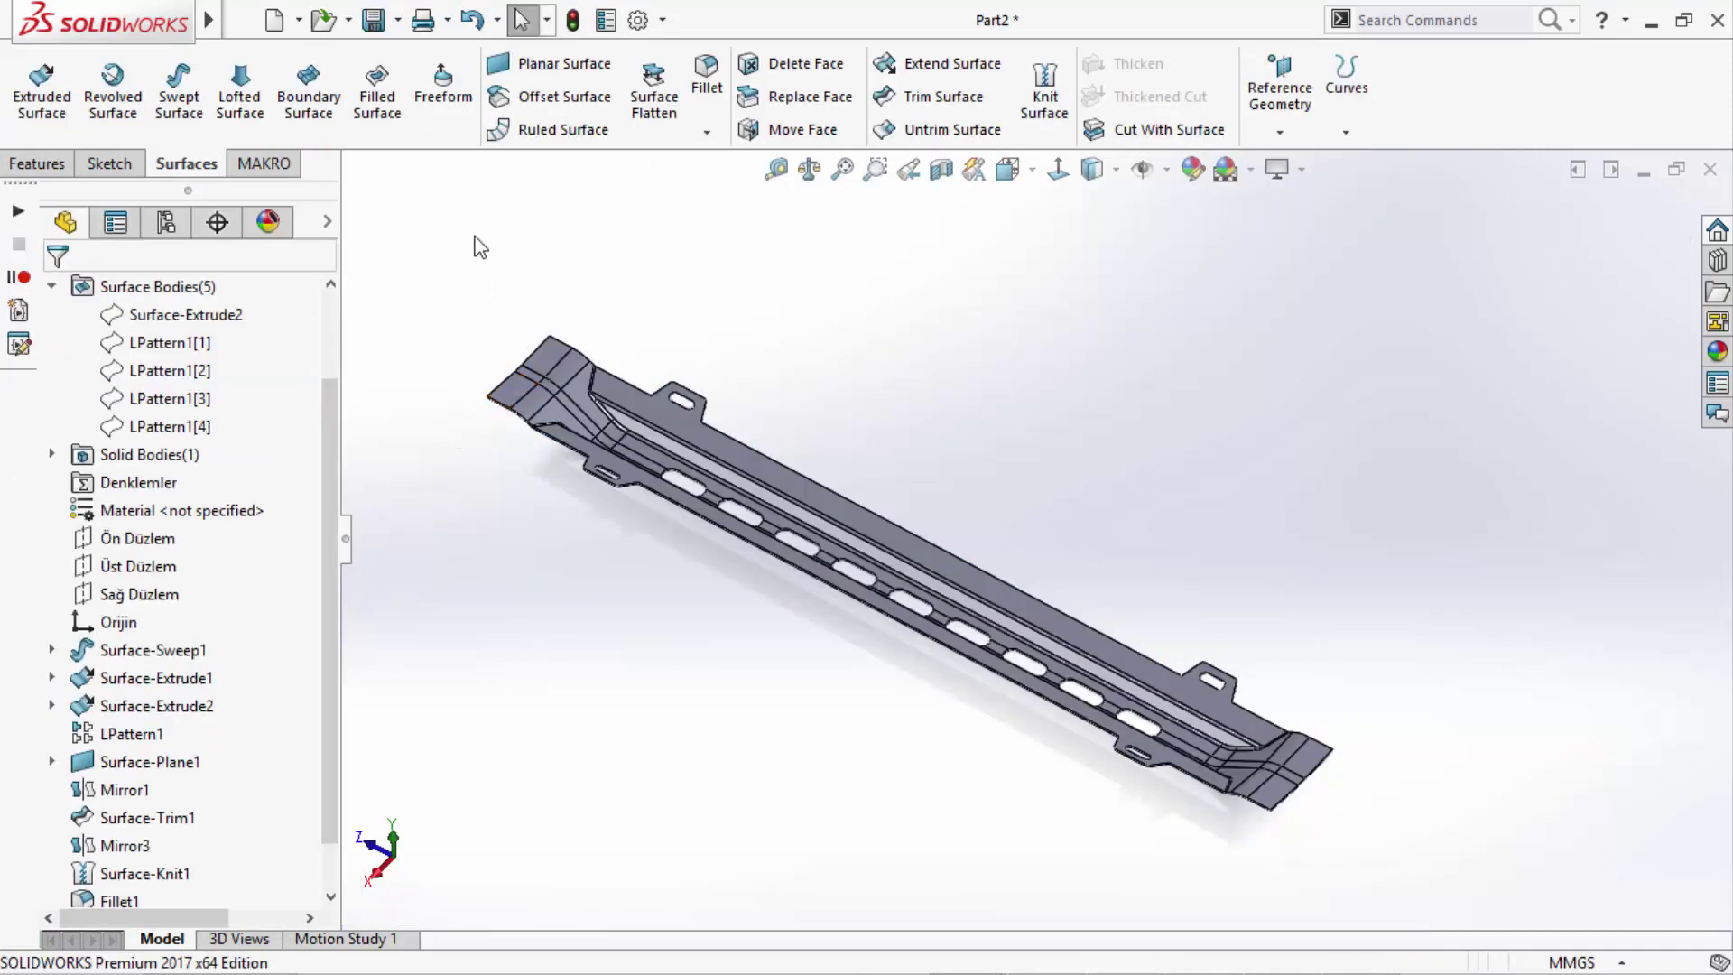
- Start a 25 mm fillet and select the first two end-corner edges
left_click(707, 95)
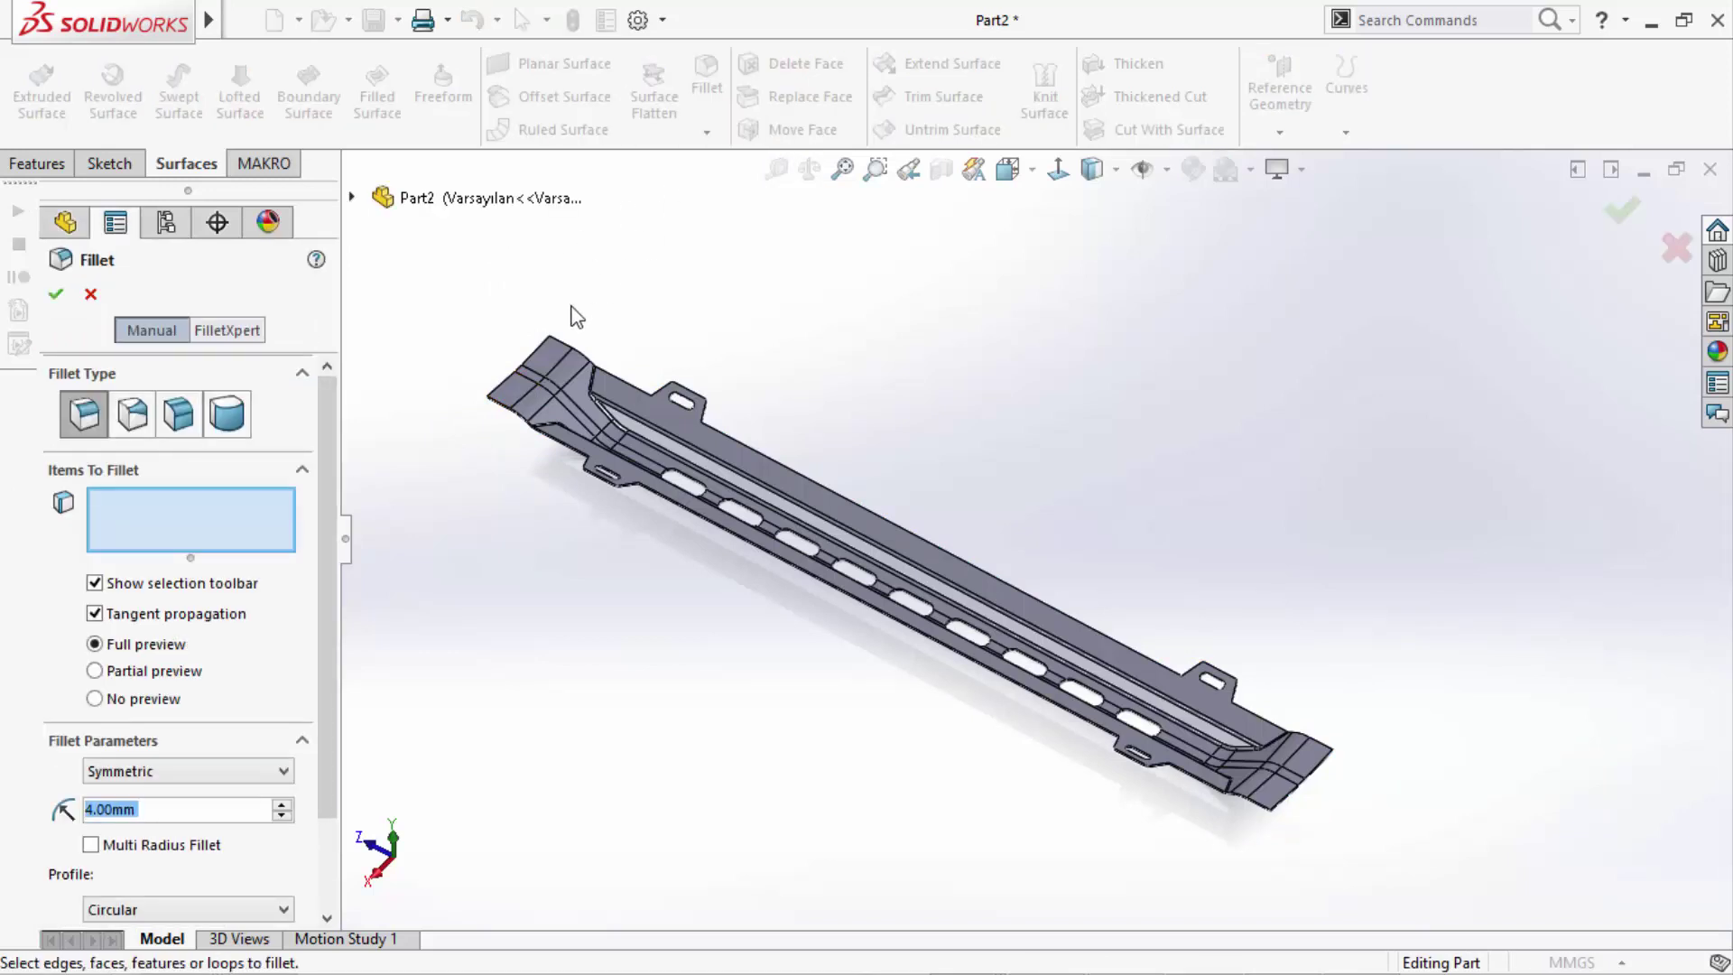
type("25")
key("Return")
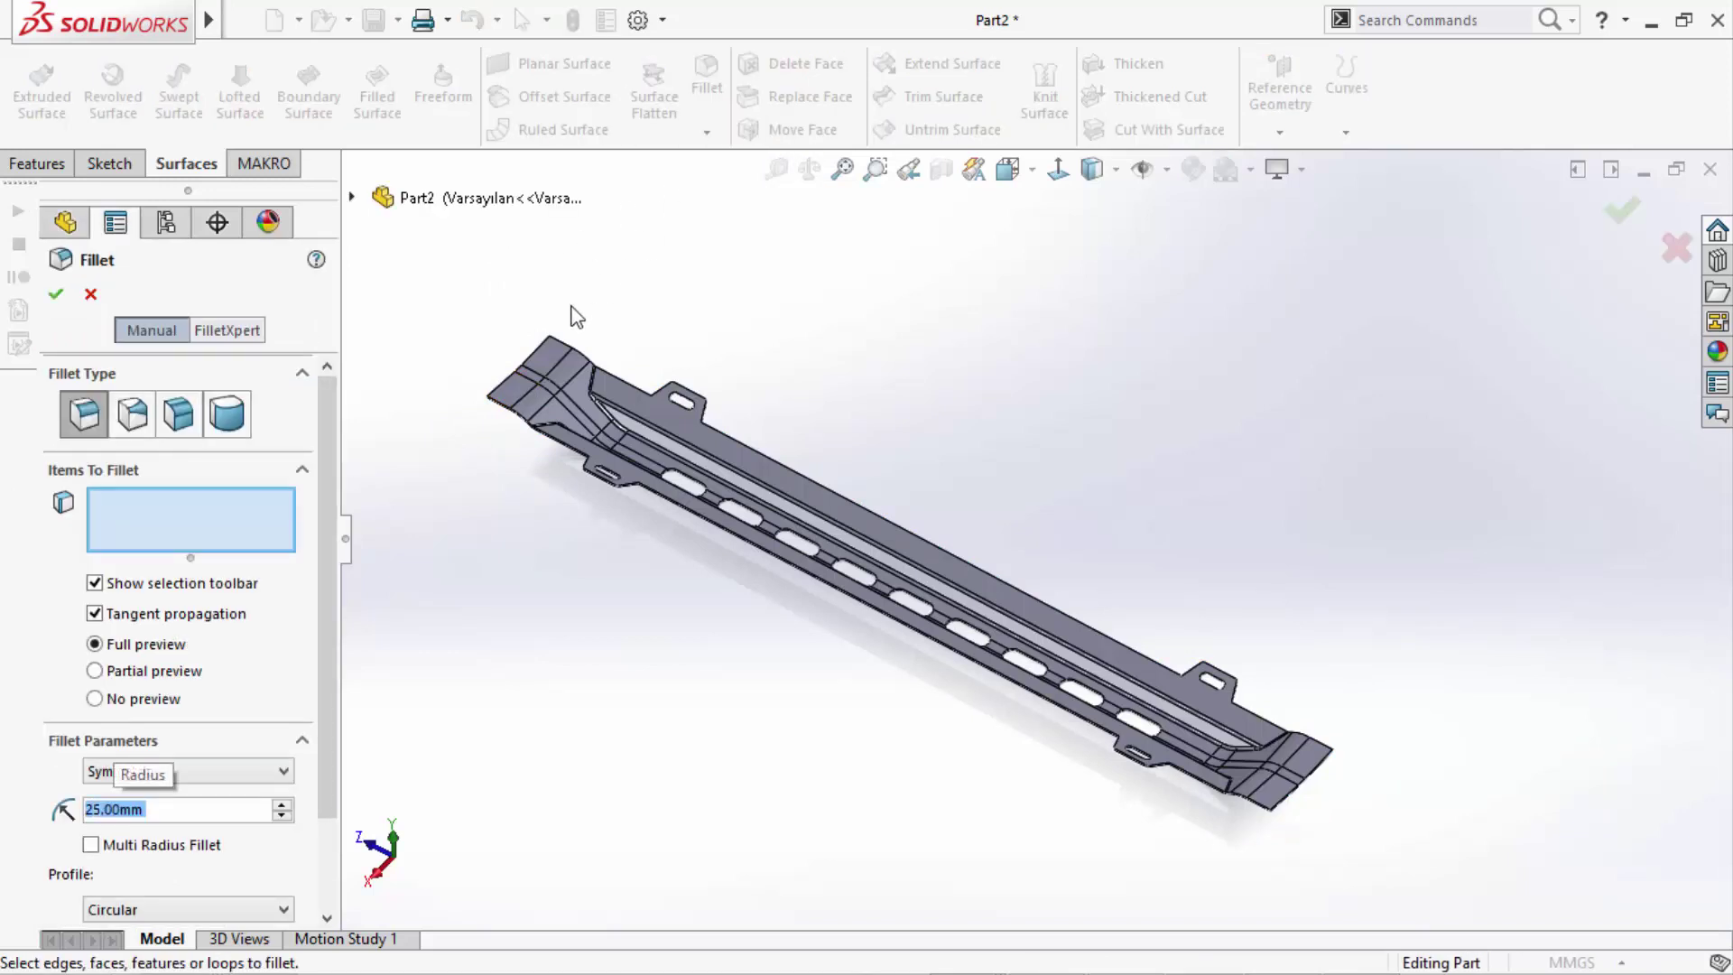
scroll(631, 437, "down", 3)
scroll(774, 642, "down", 3)
scroll(774, 643, "down", 2)
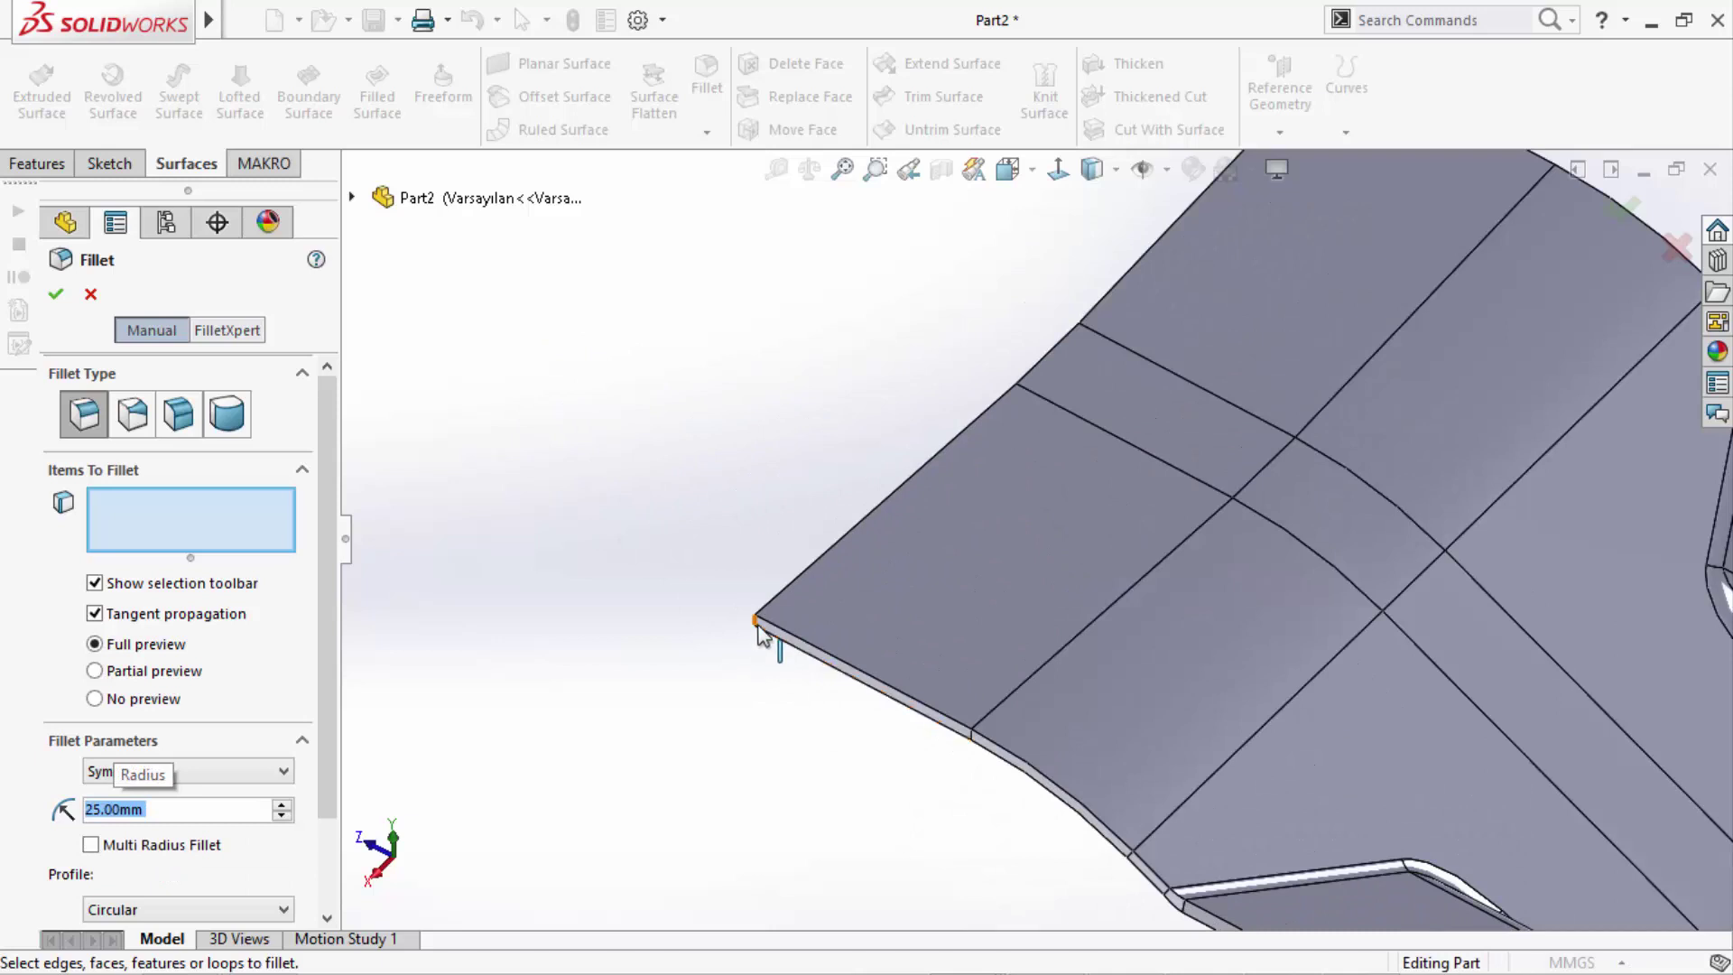
left_click(763, 631)
middle_click_drag(1412, 282, 1200, 317)
scroll(1017, 436, "down", 2)
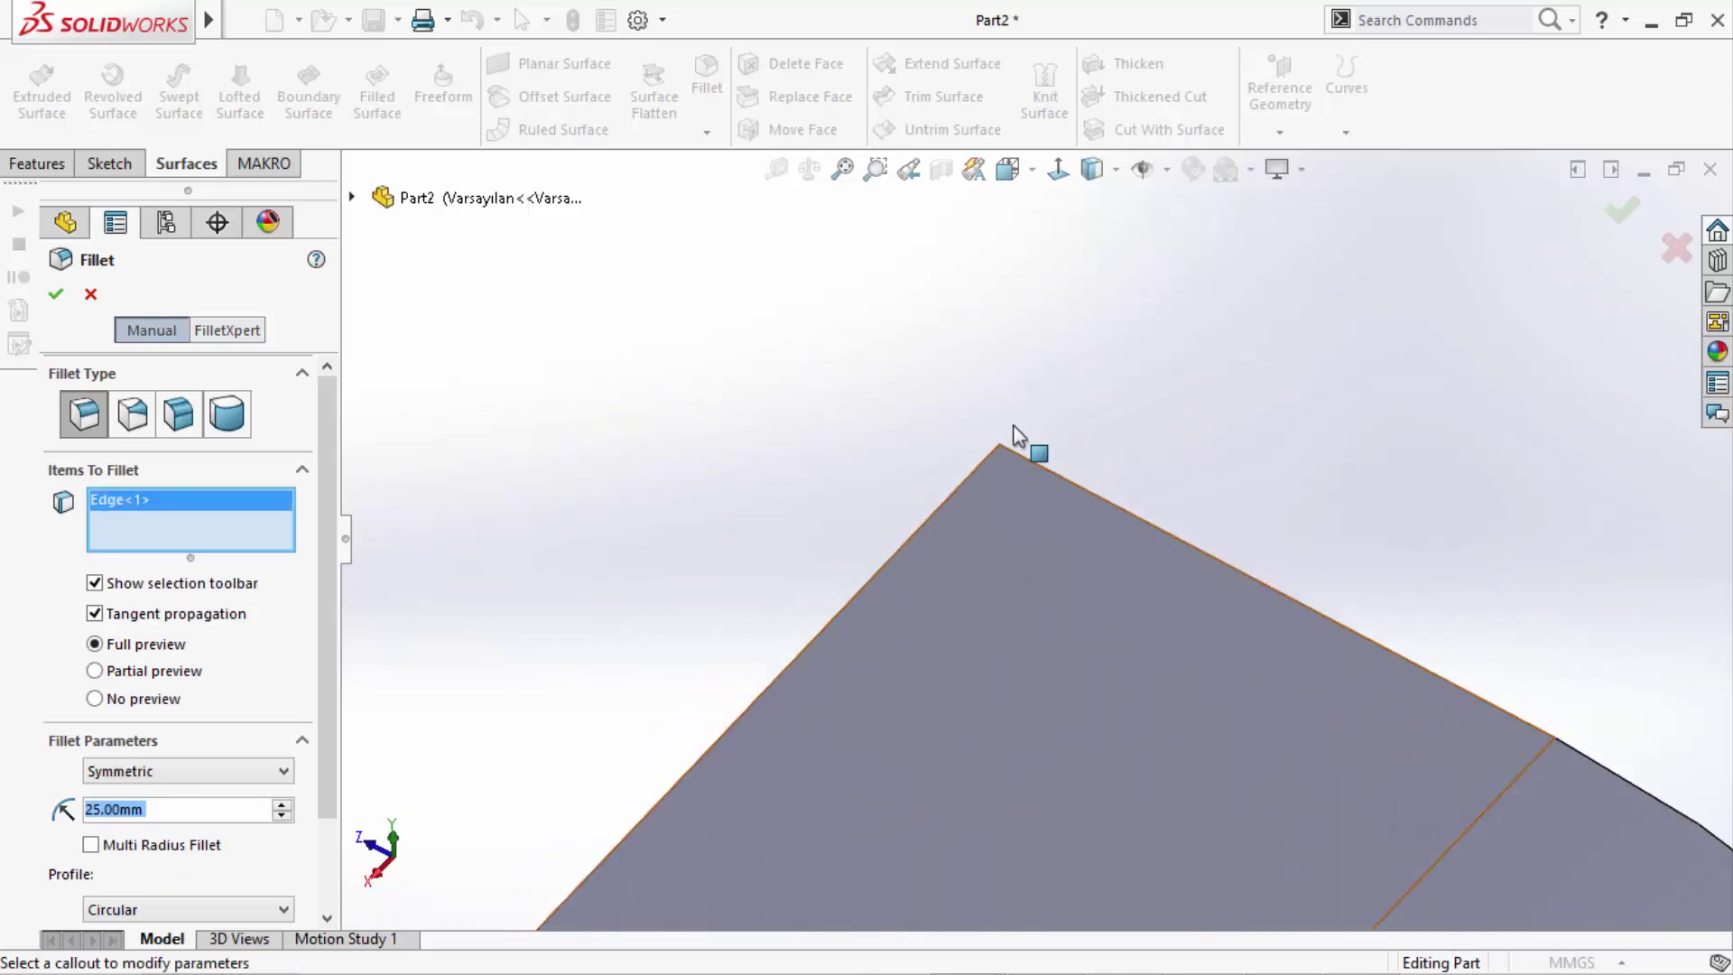
left_click(1002, 458)
- Add the third and fourth end-corner edges and accept the 25 mm fillet
scroll(817, 462, "up", 4)
scroll(798, 450, "up", 2)
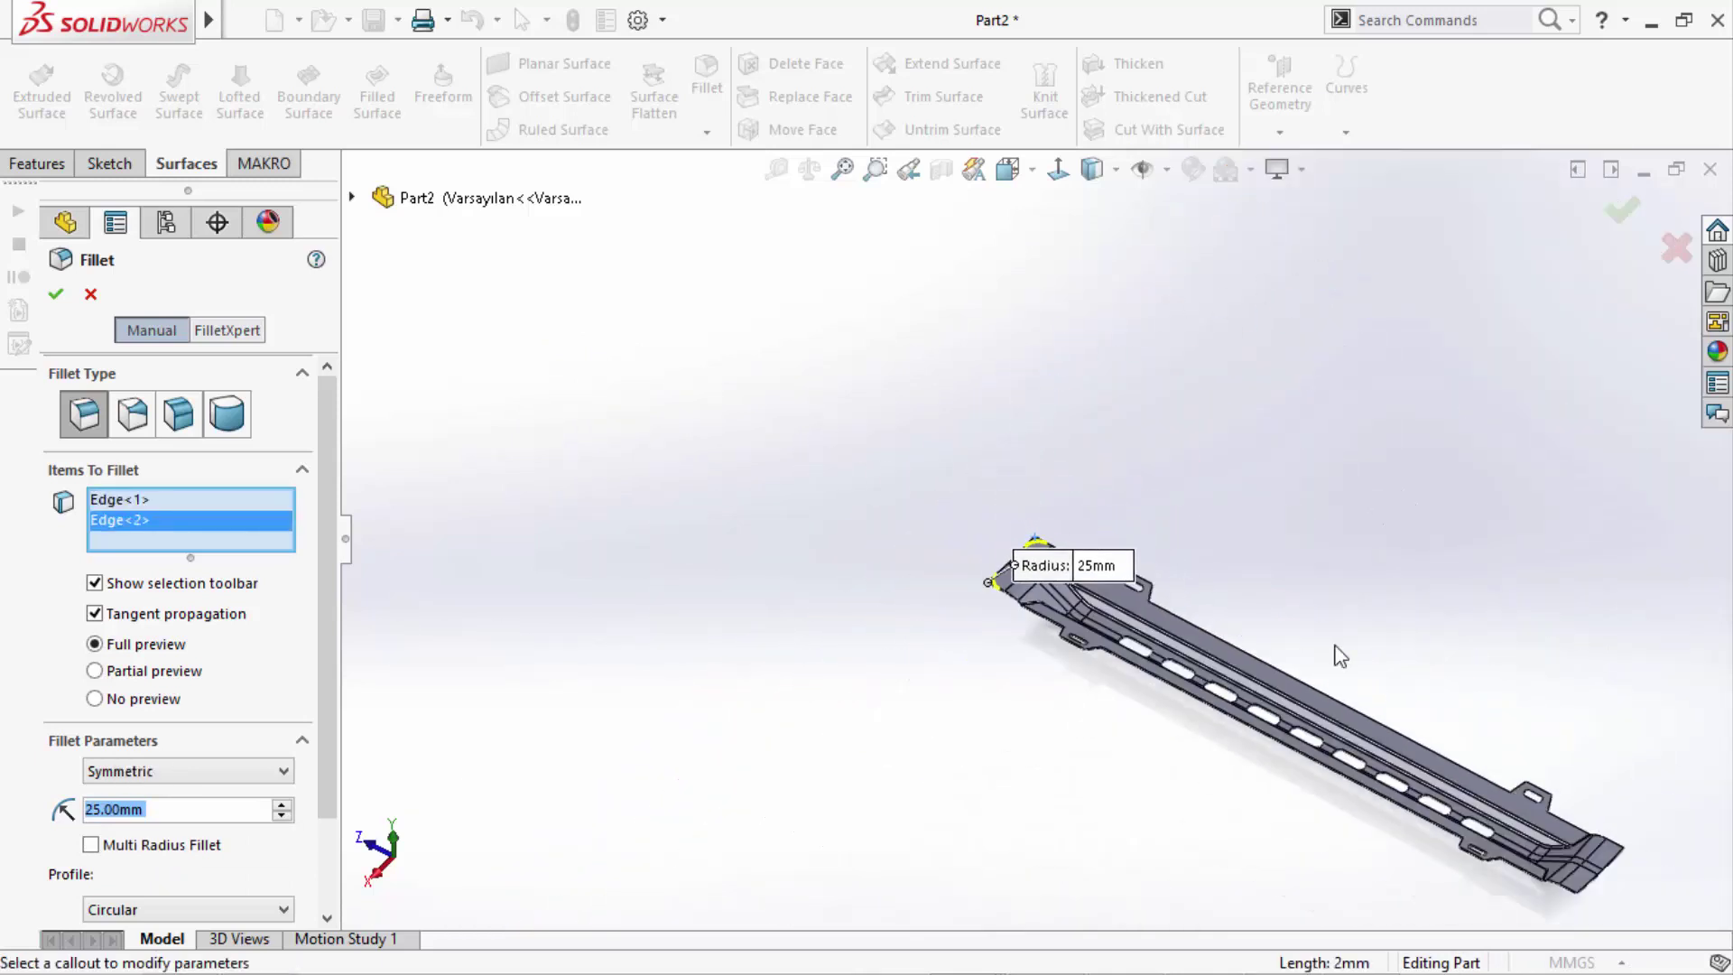
scroll(1548, 834, "down", 1)
scroll(1316, 774, "down", 4)
scroll(1308, 776, "down", 3)
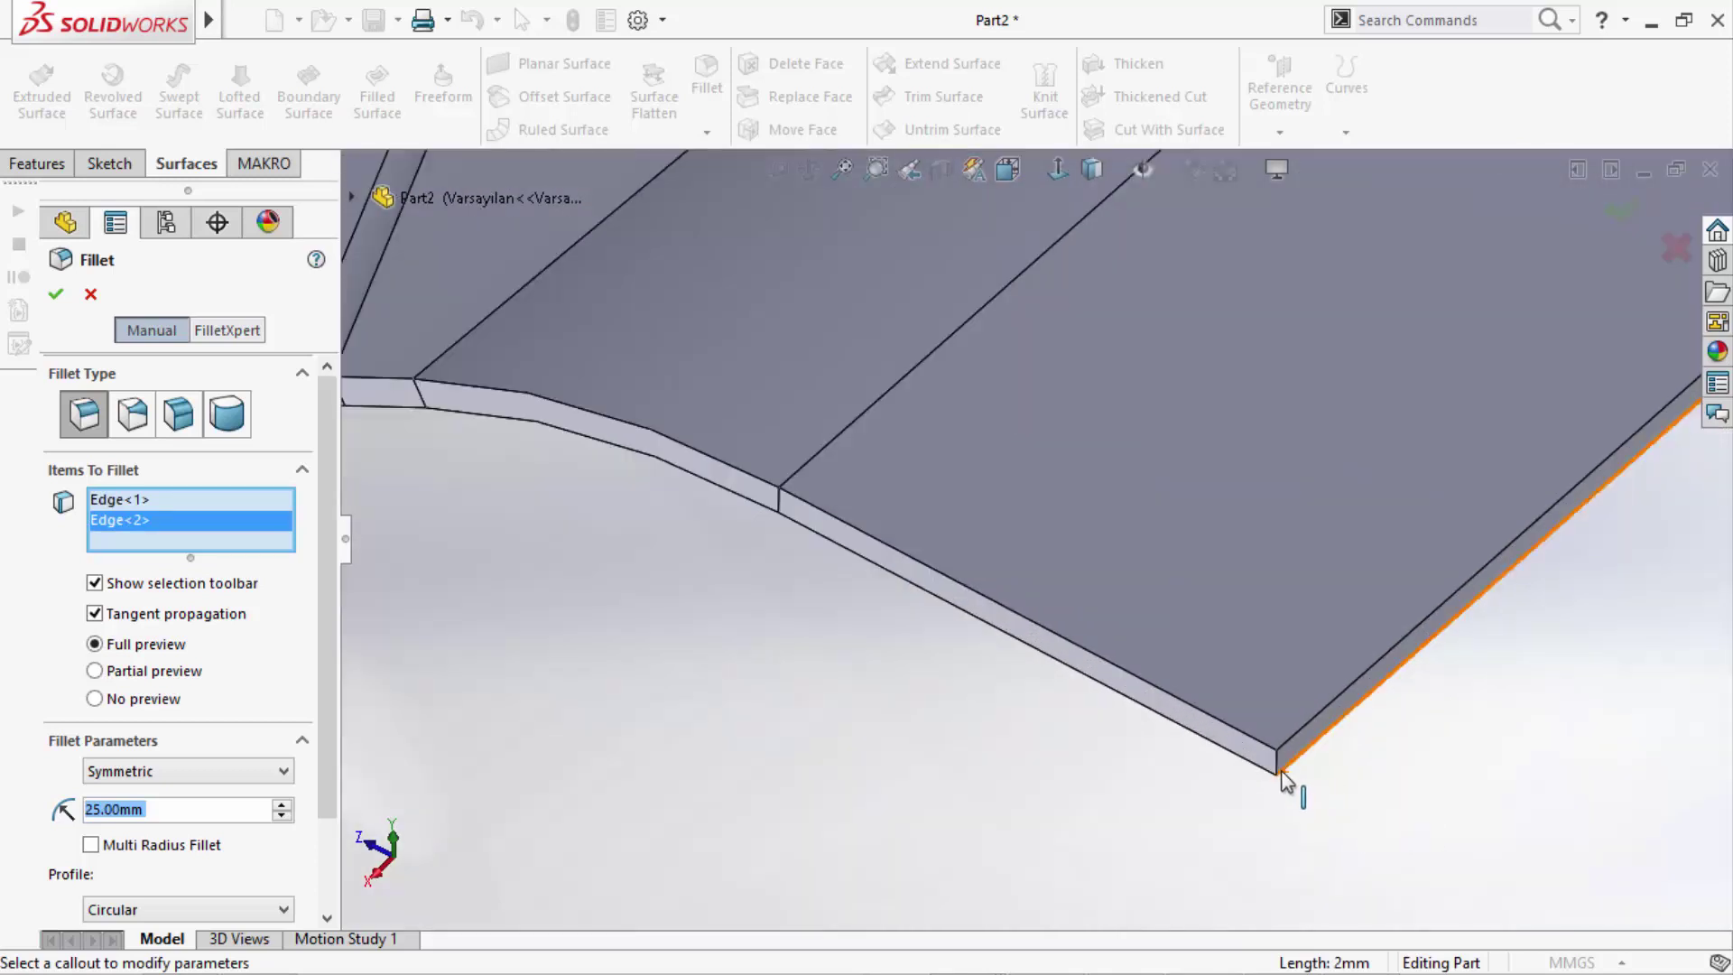
left_click(1280, 776)
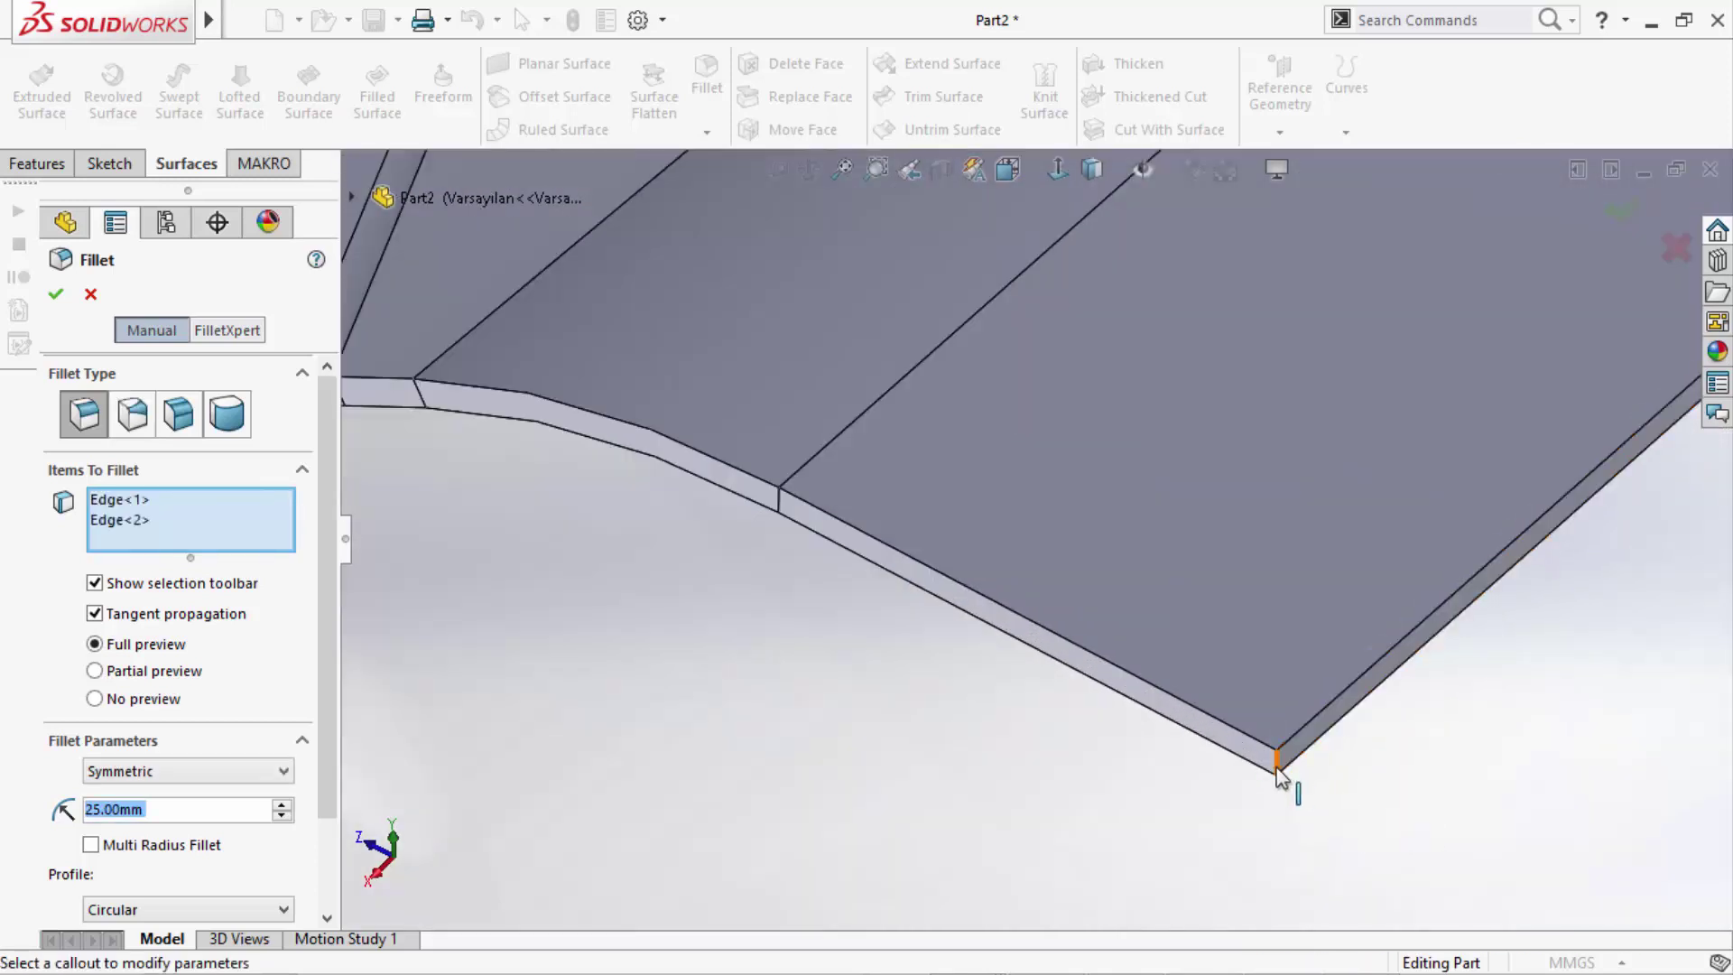
left_click(1281, 774)
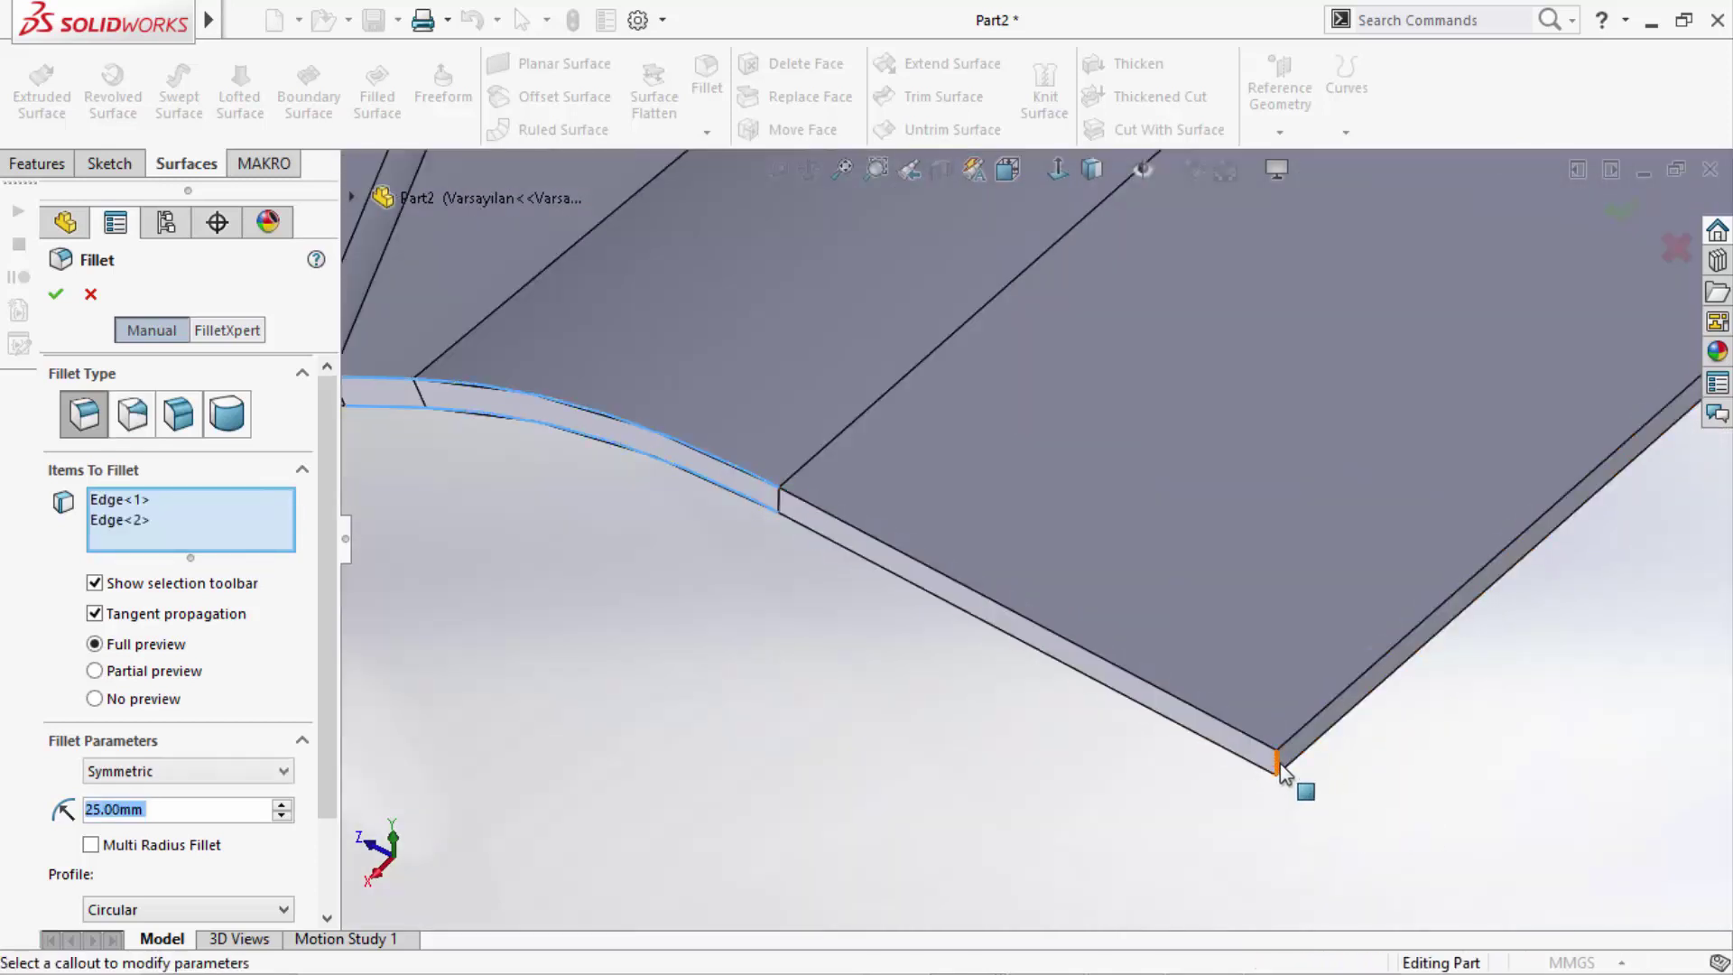
left_click(1281, 774)
scroll(1205, 787, "up", 5)
mouse_move(1205, 787)
middle_mouse_down()
mouse_move(1558, 348)
mouse_move(1486, 307)
middle_mouse_up()
scroll(1188, 348, "down", 5)
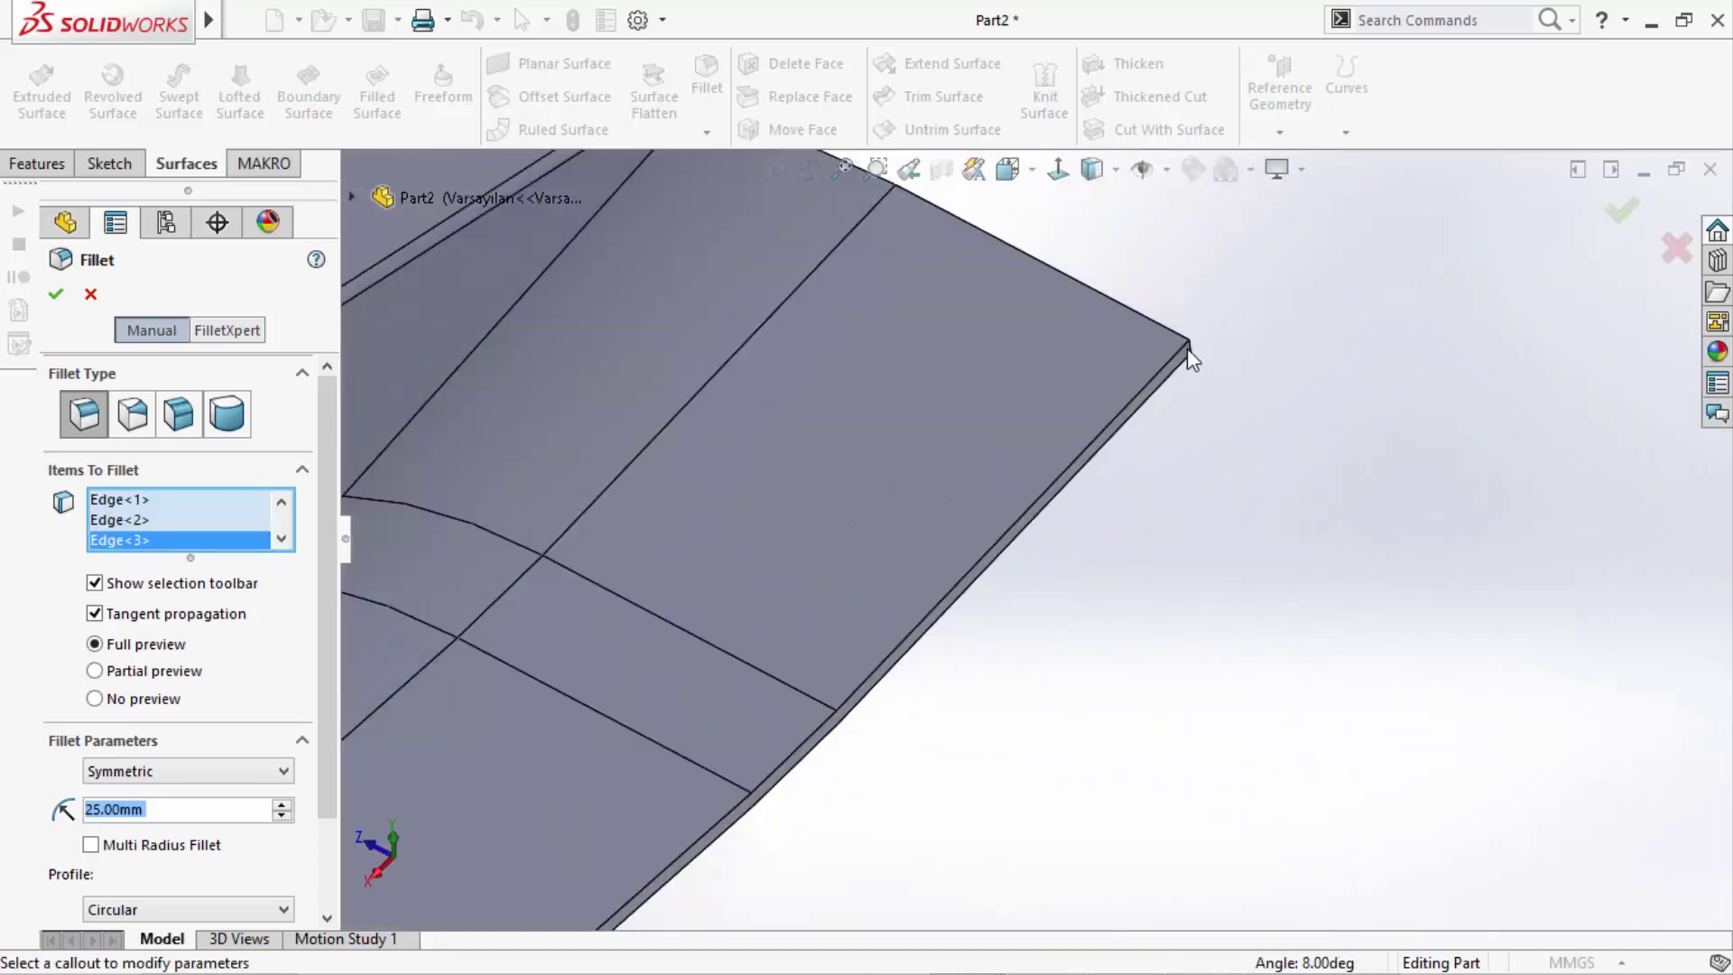
scroll(1150, 412, "down", 3)
left_click(1143, 423)
key("Return")
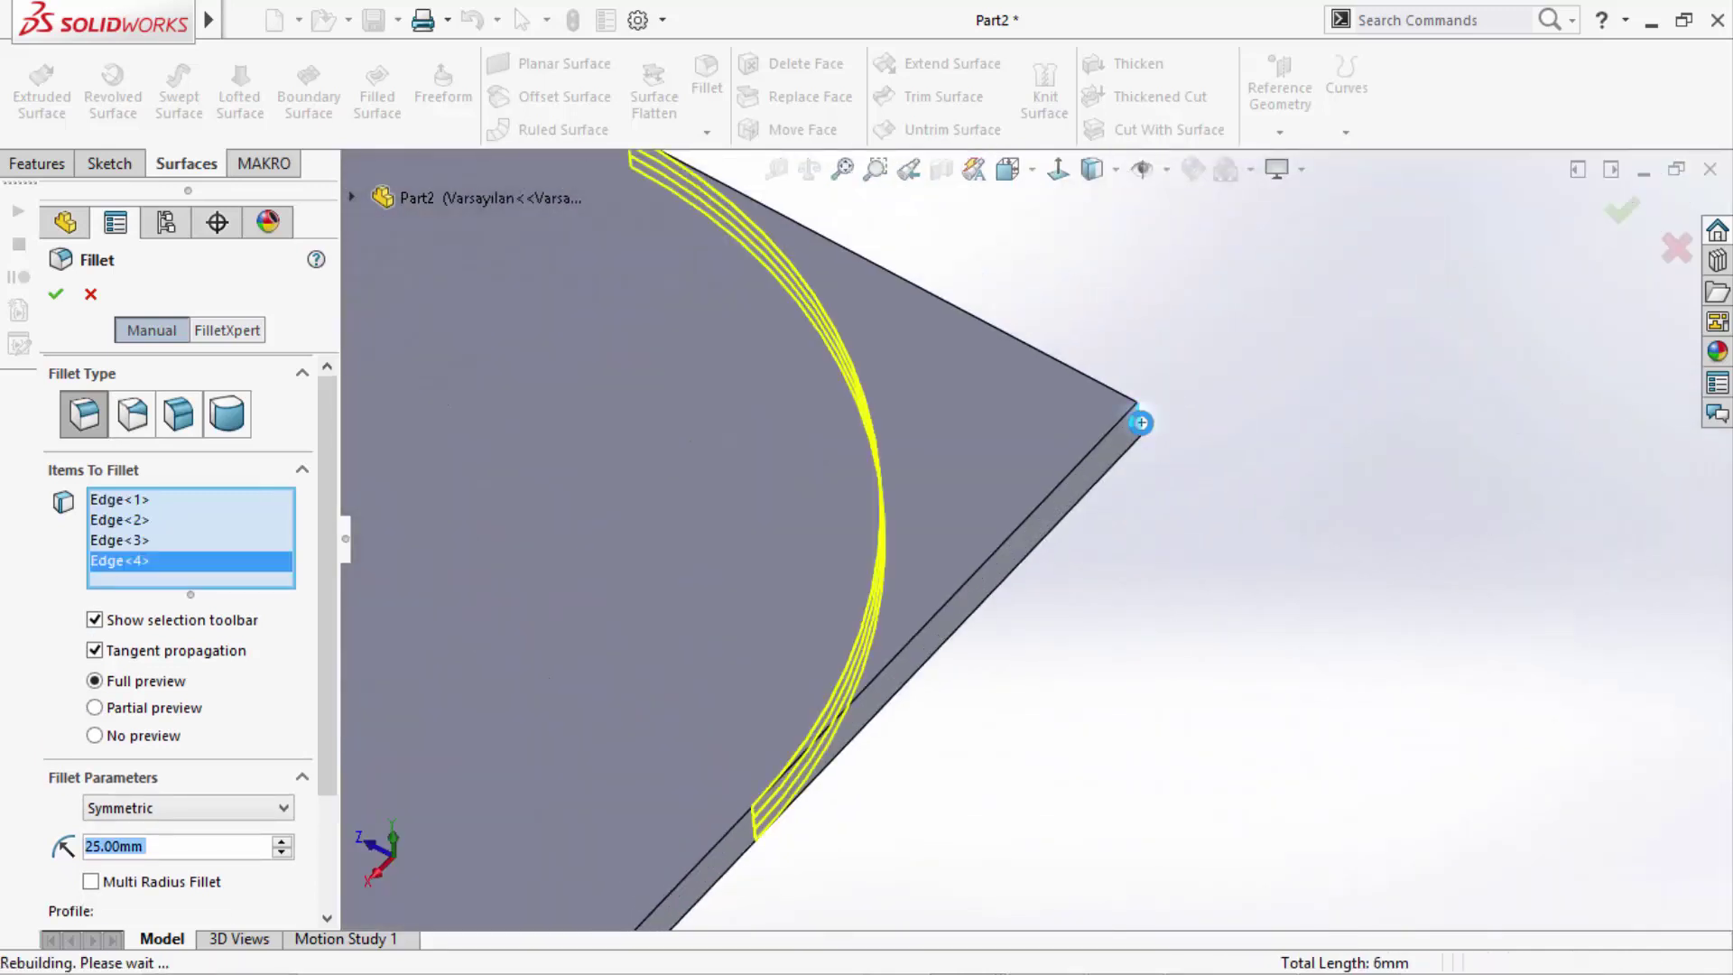
scroll(1388, 506, "up", 3)
scroll(1384, 521, "up", 5)
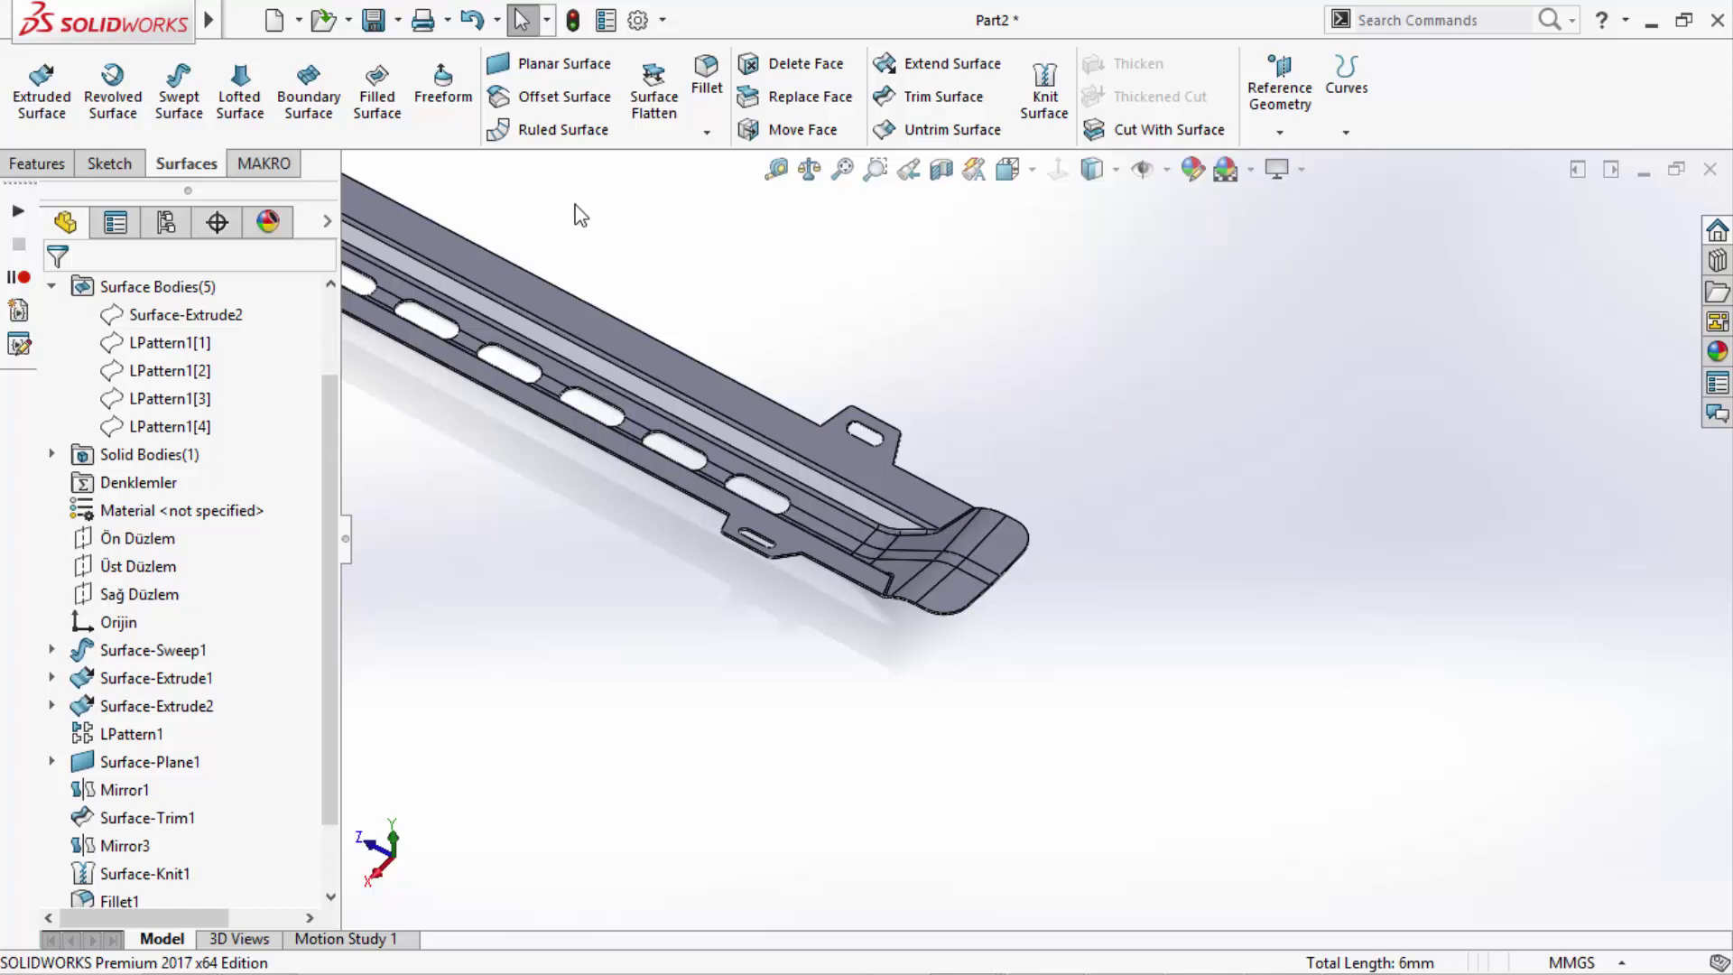
- Start a 5 mm fillet and select the first two tab corner edges
left_click(707, 81)
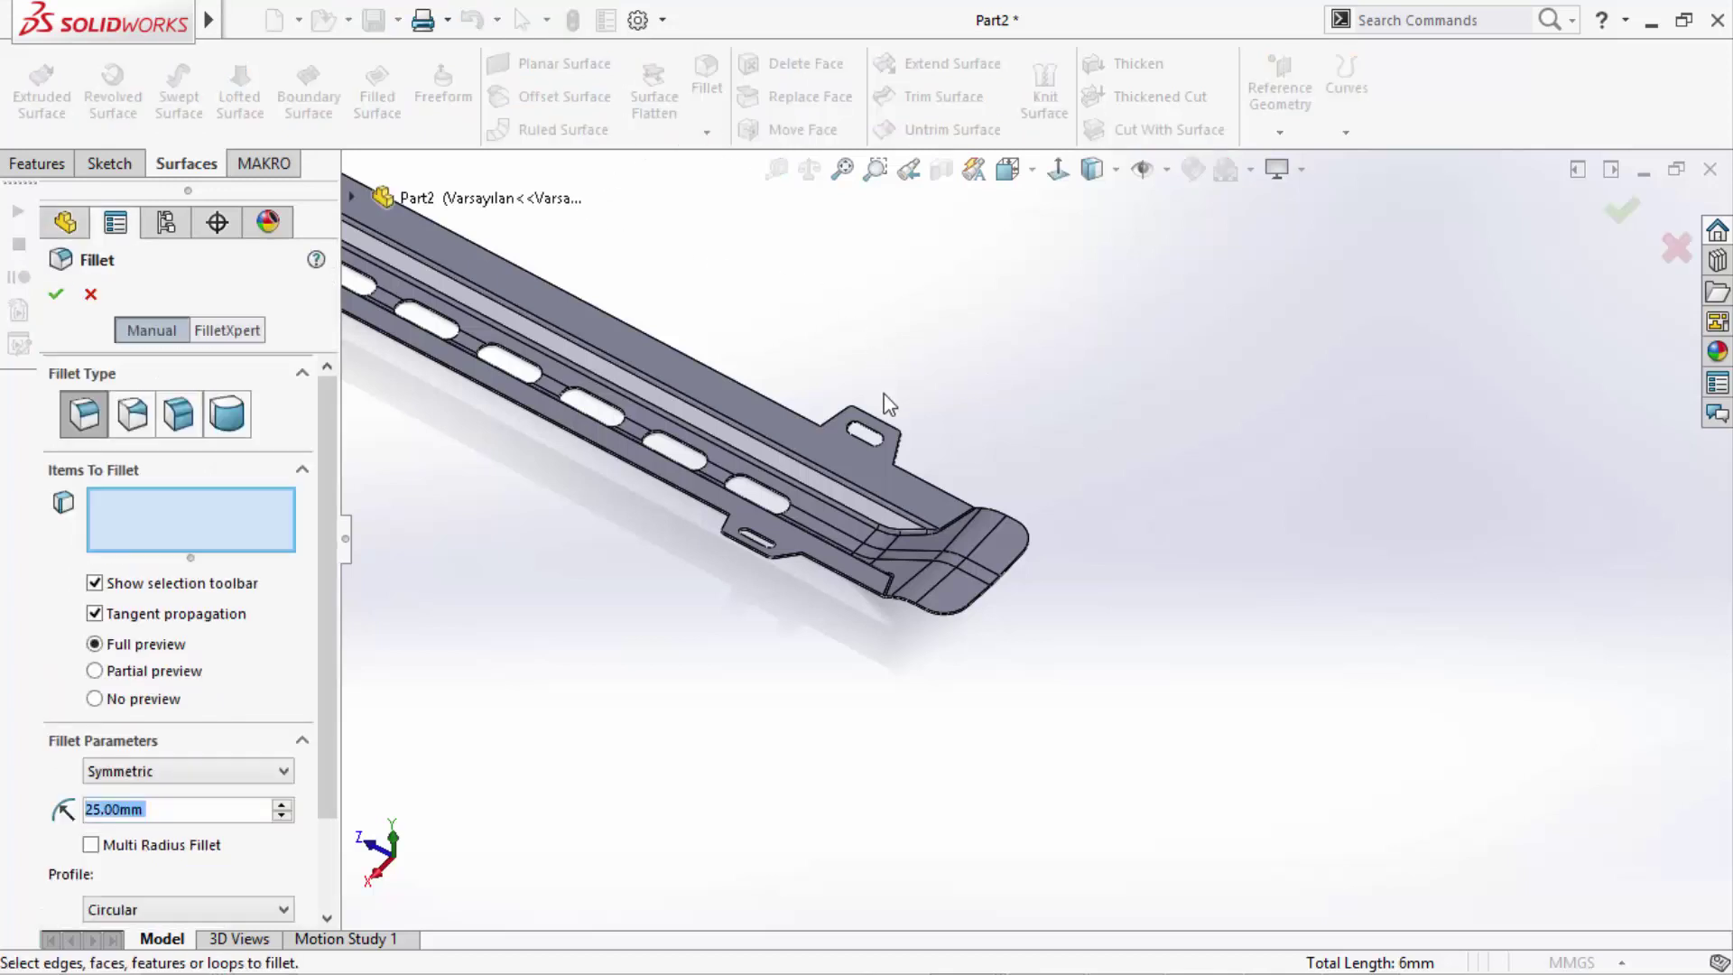
scroll(872, 454, "up", 2)
scroll(802, 523, "up", 3)
scroll(800, 521, "down", 2)
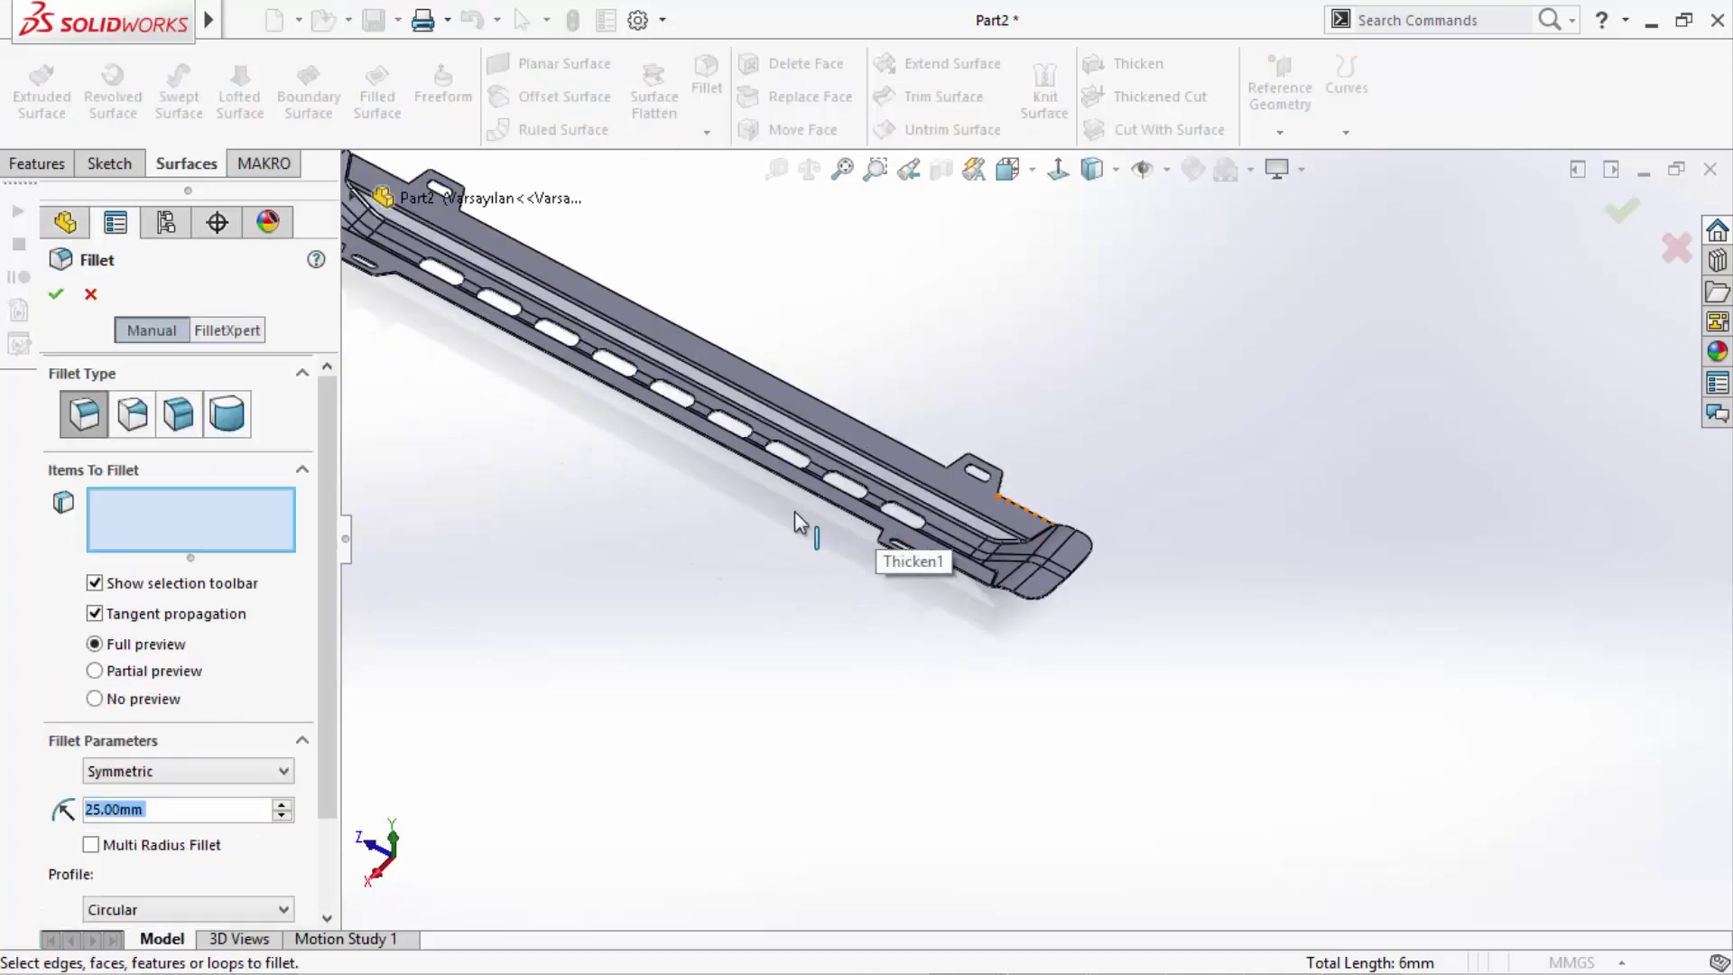
type("5")
key("Return")
scroll(1102, 554, "down", 3)
scroll(894, 542, "down", 2)
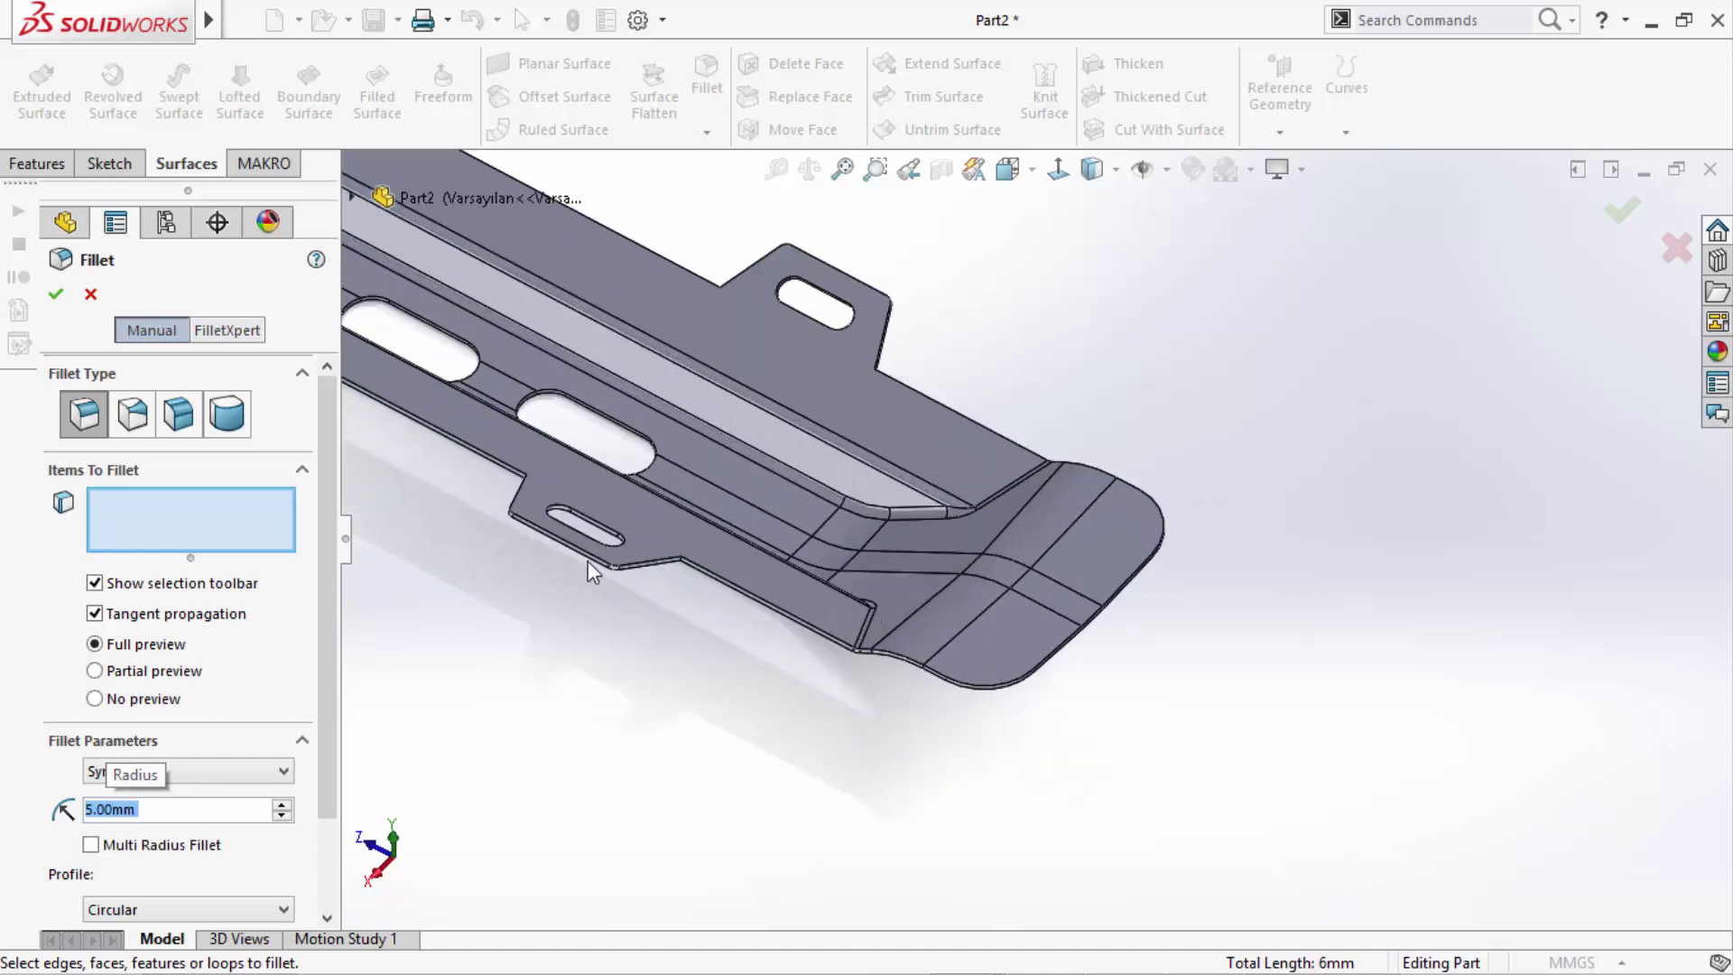
scroll(588, 564, "down", 4)
left_click(1067, 542)
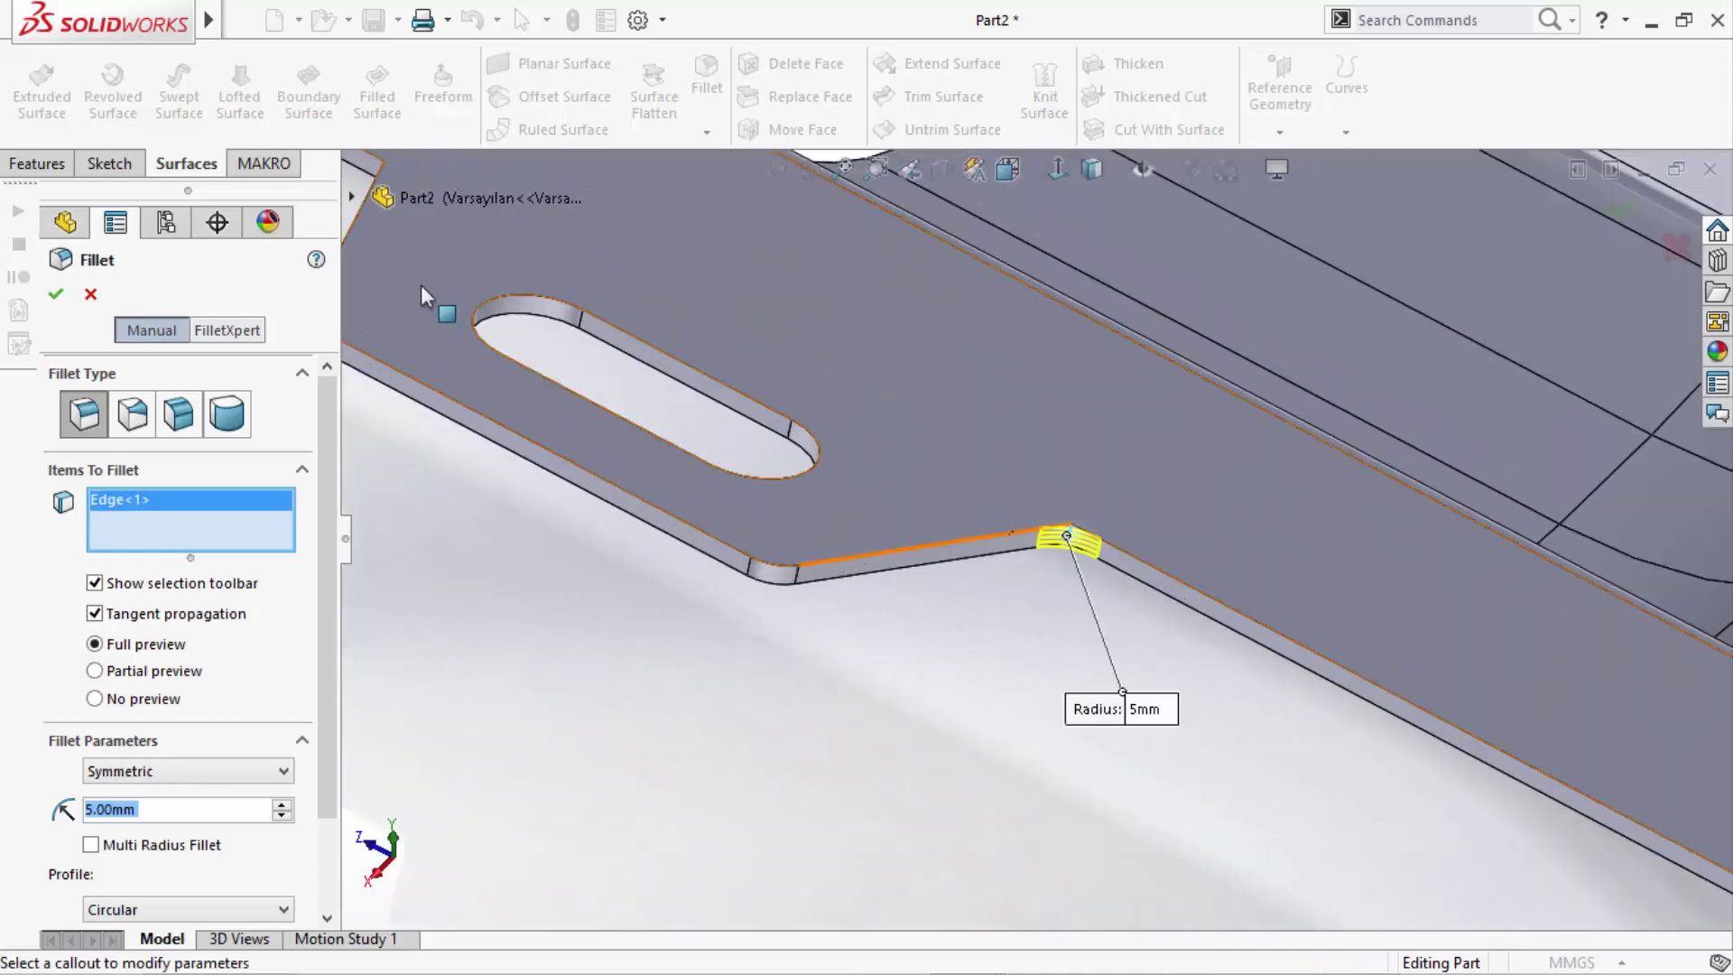
middle_click_drag(1065, 542, 935, 421)
scroll(935, 421, "down", 3)
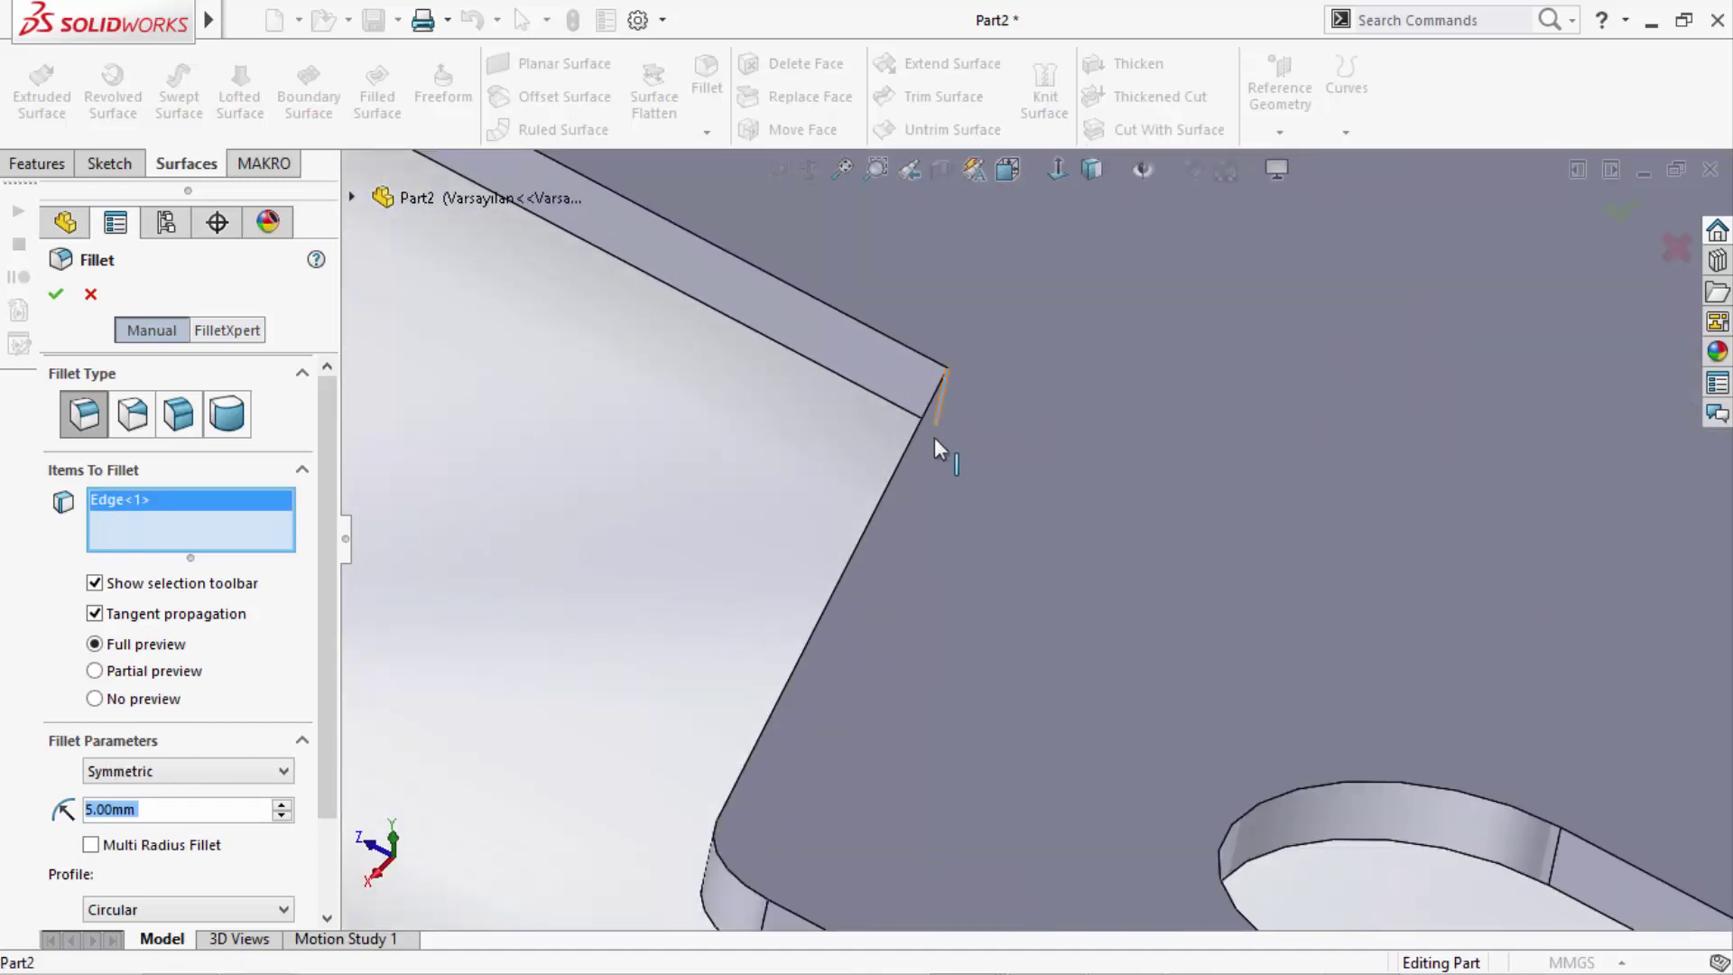
left_click(936, 442)
- Add the tab's short vertical corner edge and two notch corner edges to the fillet
scroll(935, 442, "up", 4)
scroll(820, 534, "up", 2)
scroll(1313, 441, "down", 3)
scroll(1435, 465, "down", 3)
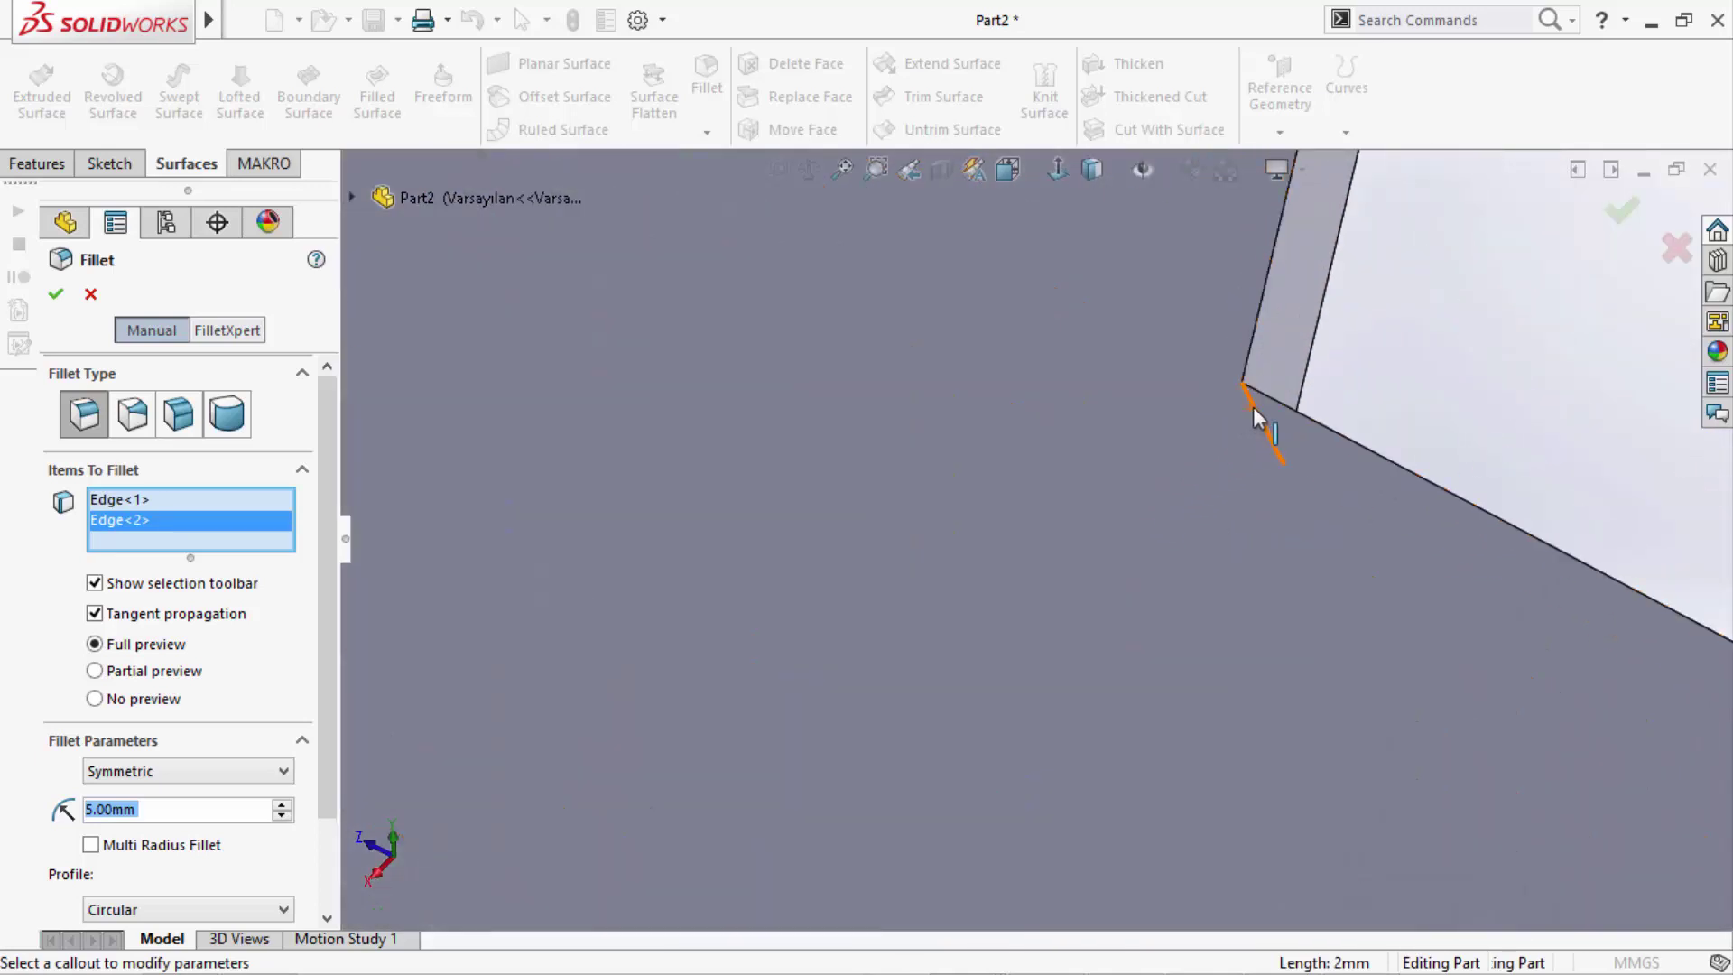
left_click(1254, 408)
scroll(1255, 415, "up", 2)
scroll(1246, 572, "up", 2)
scroll(599, 298, "down", 3)
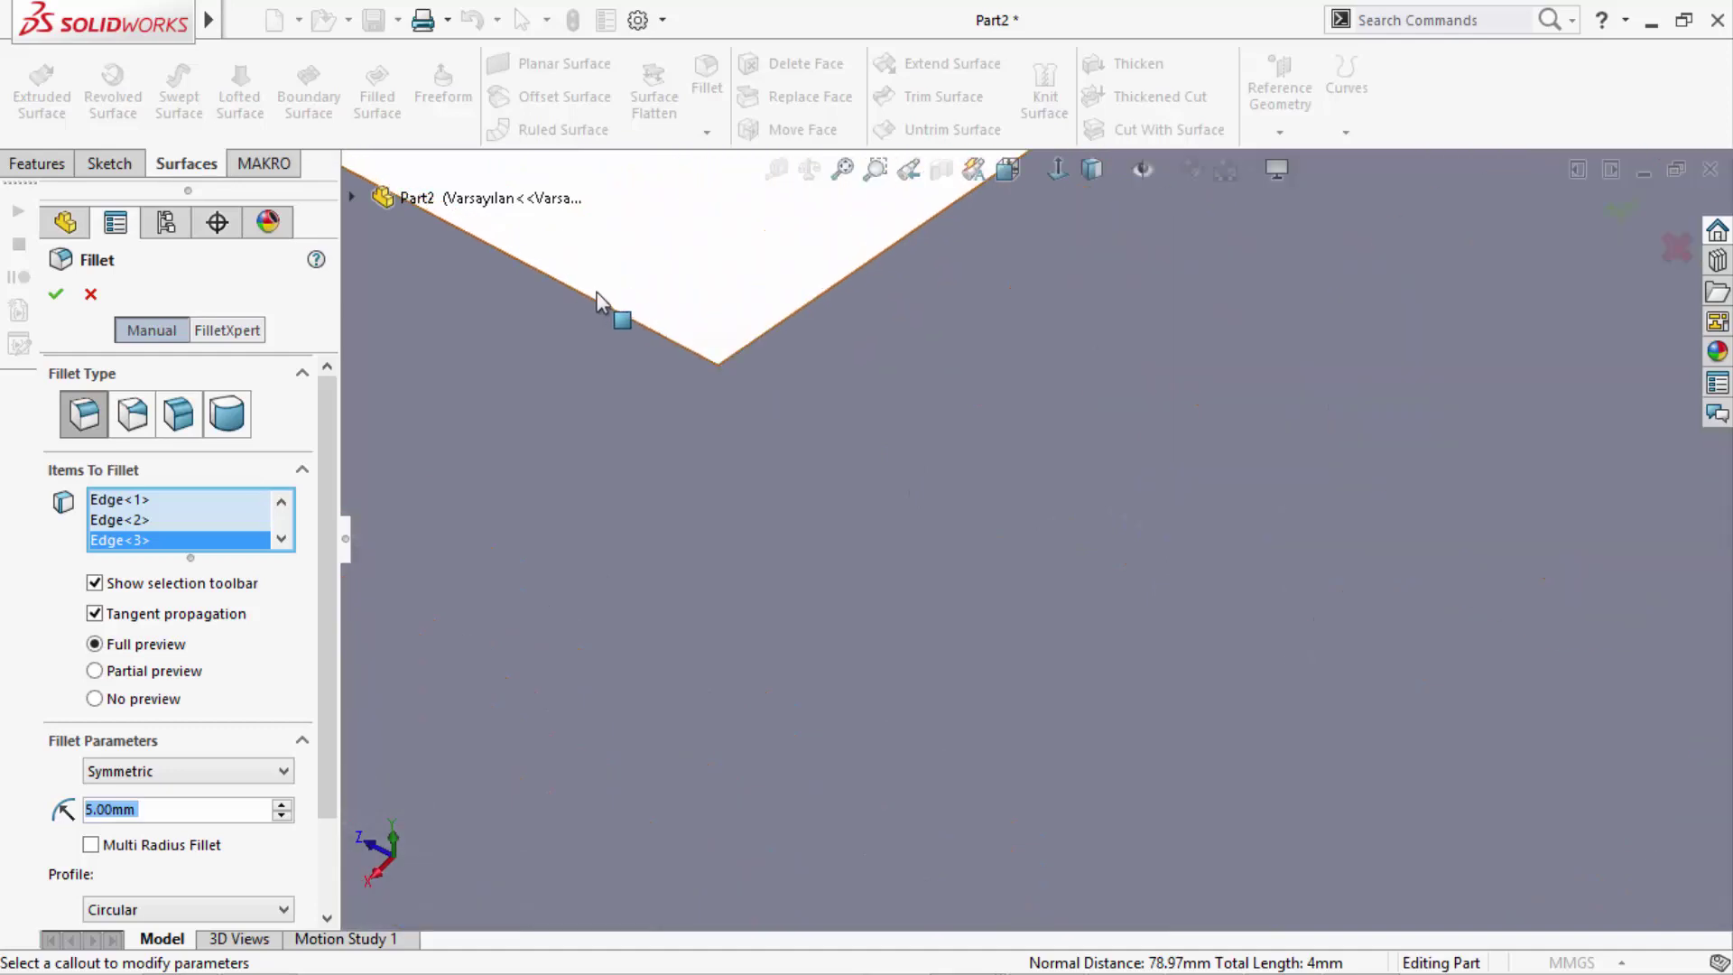
scroll(812, 434, "down", 2)
left_click(796, 430)
scroll(1024, 628, "up", 2)
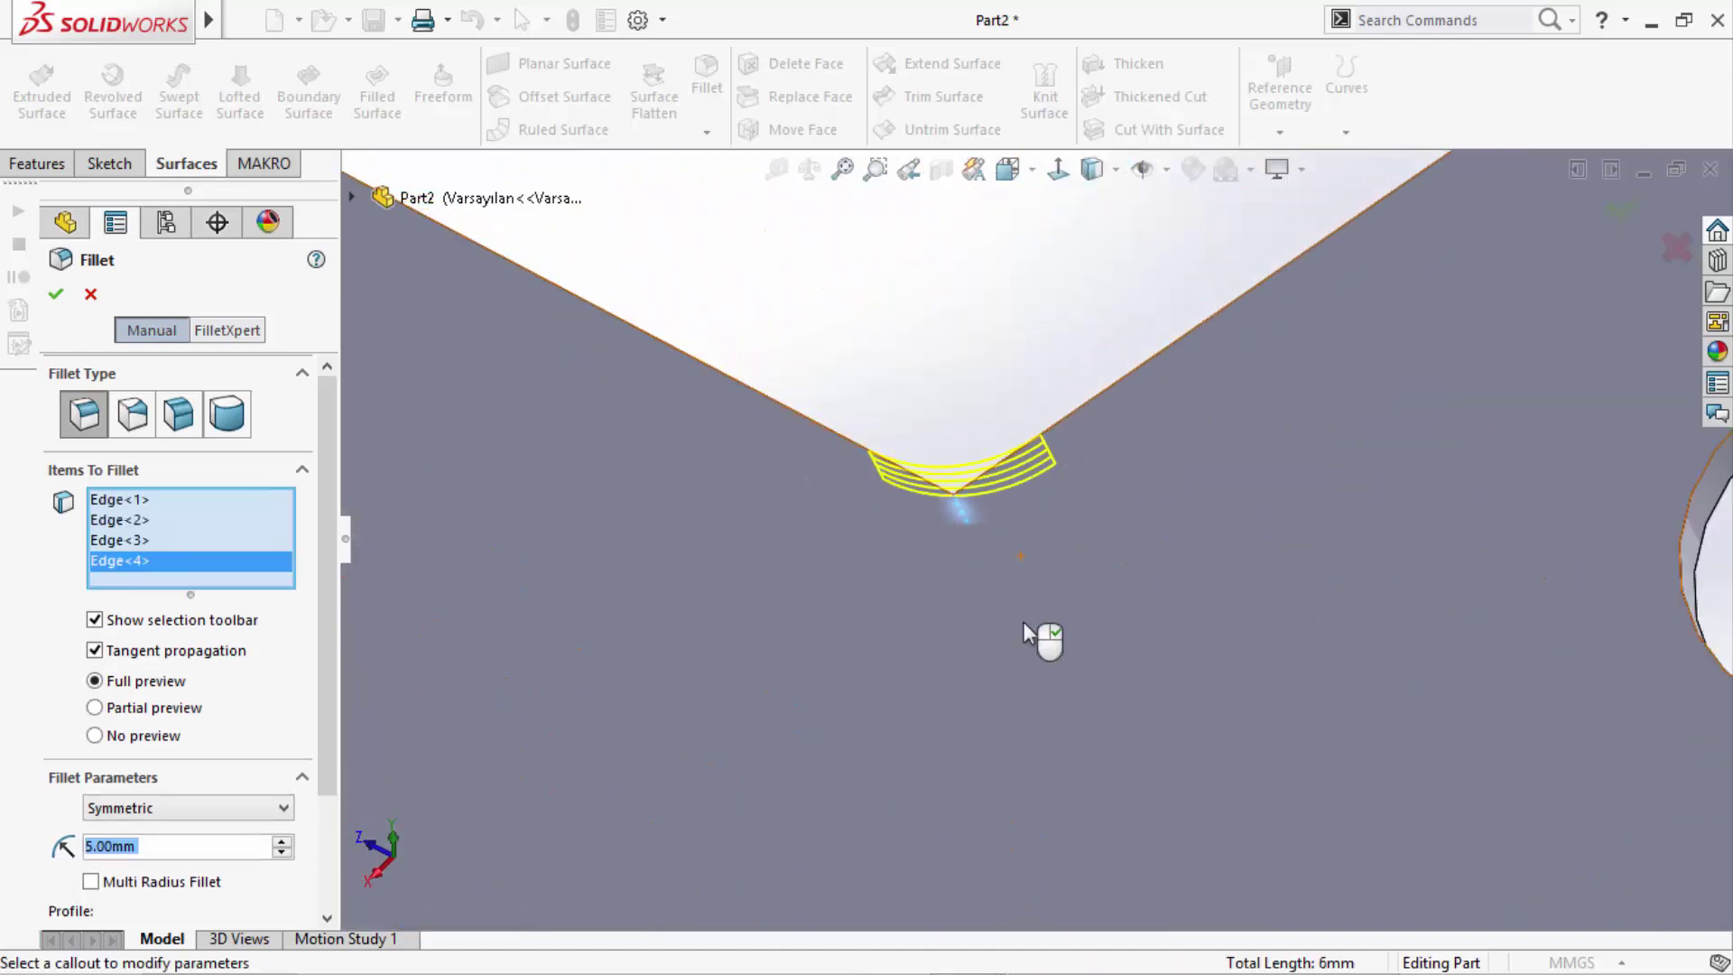
scroll(1022, 625, "up", 2)
scroll(1025, 627, "up", 2)
scroll(1024, 627, "up", 2)
scroll(620, 345, "down", 3)
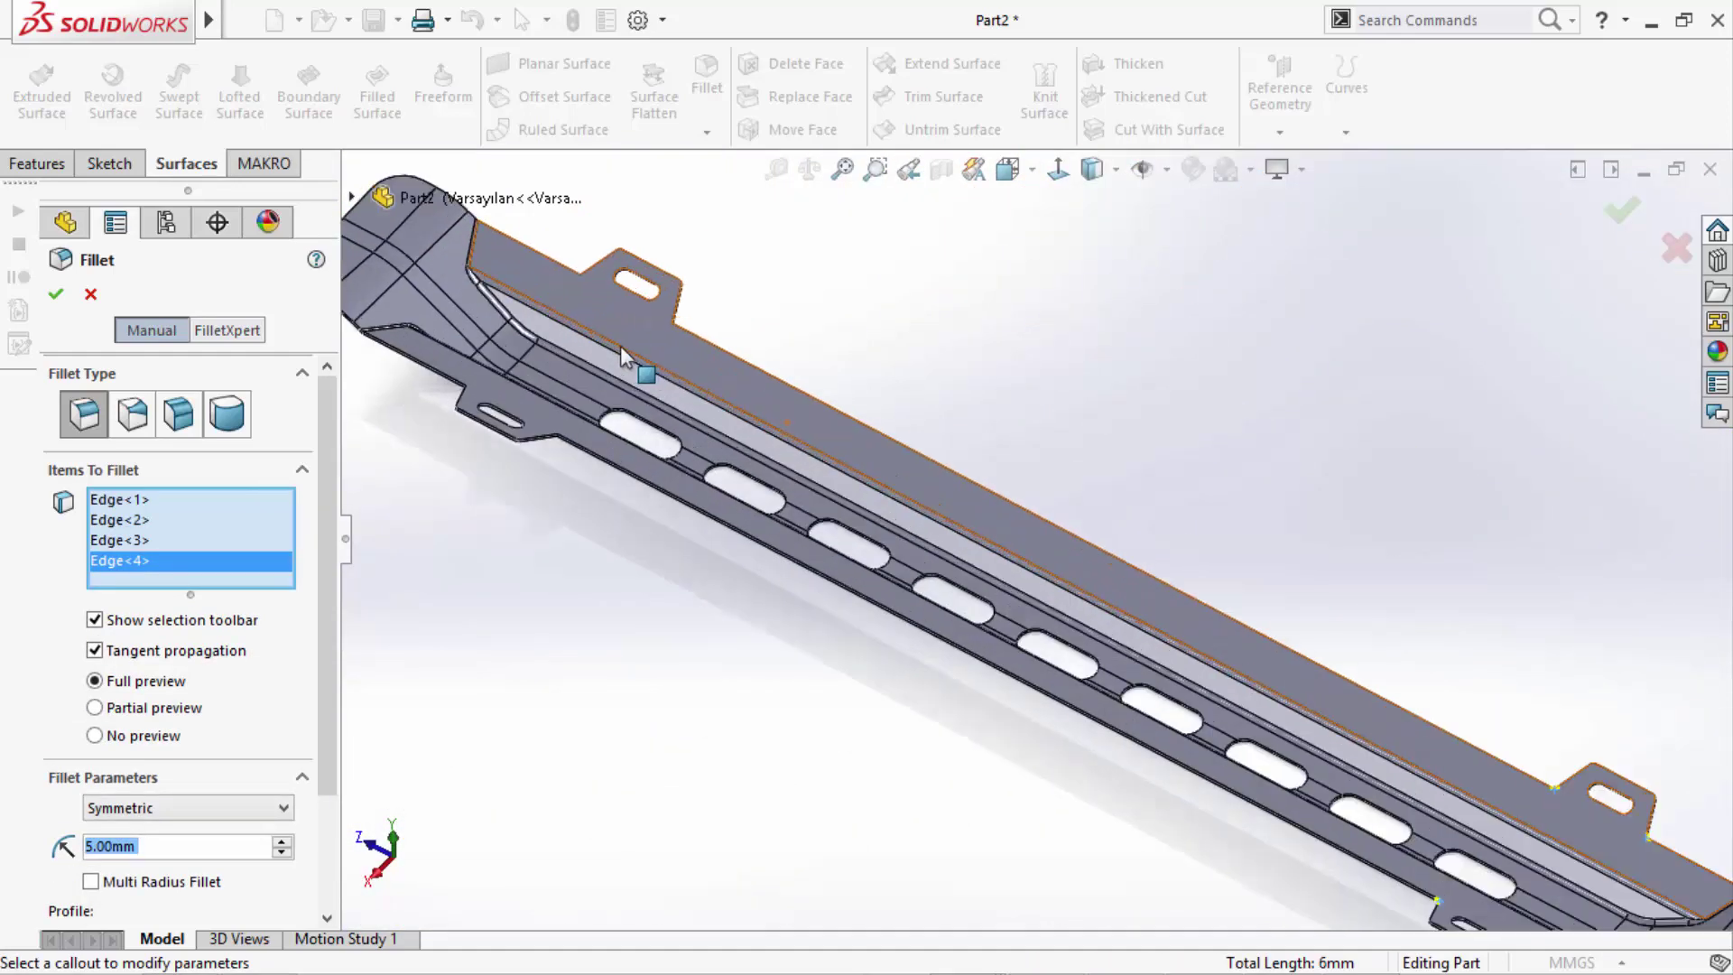
scroll(527, 447, "down", 2)
scroll(527, 455, "down", 2)
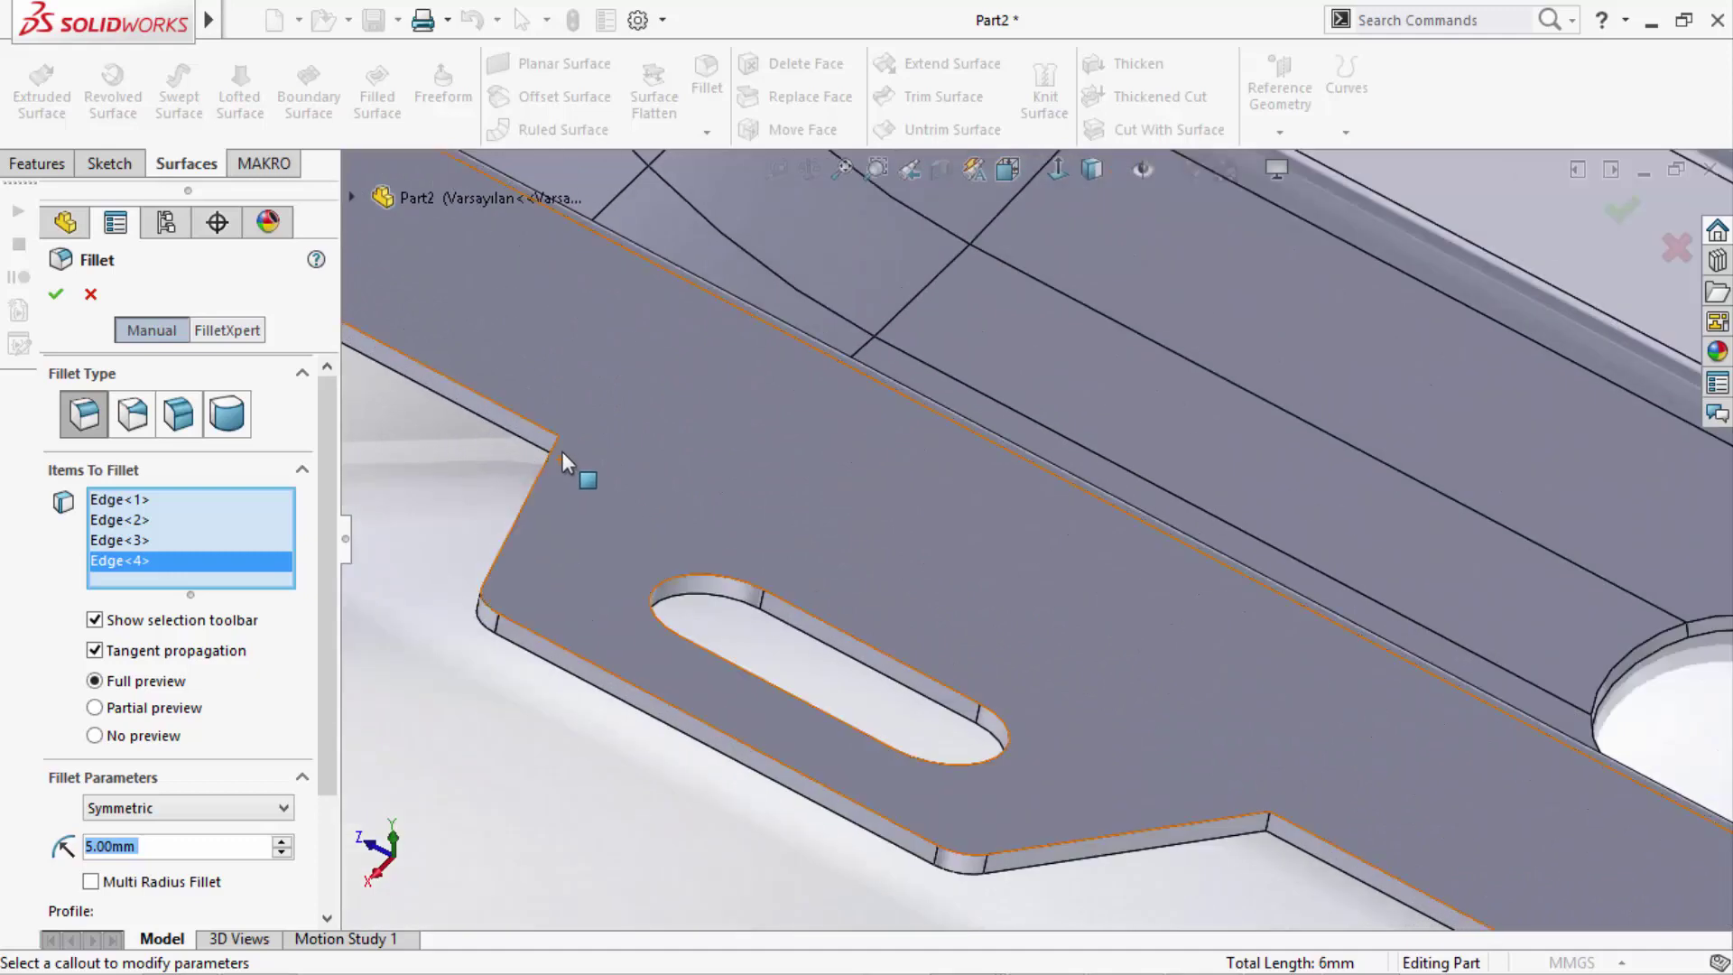
left_click(558, 451)
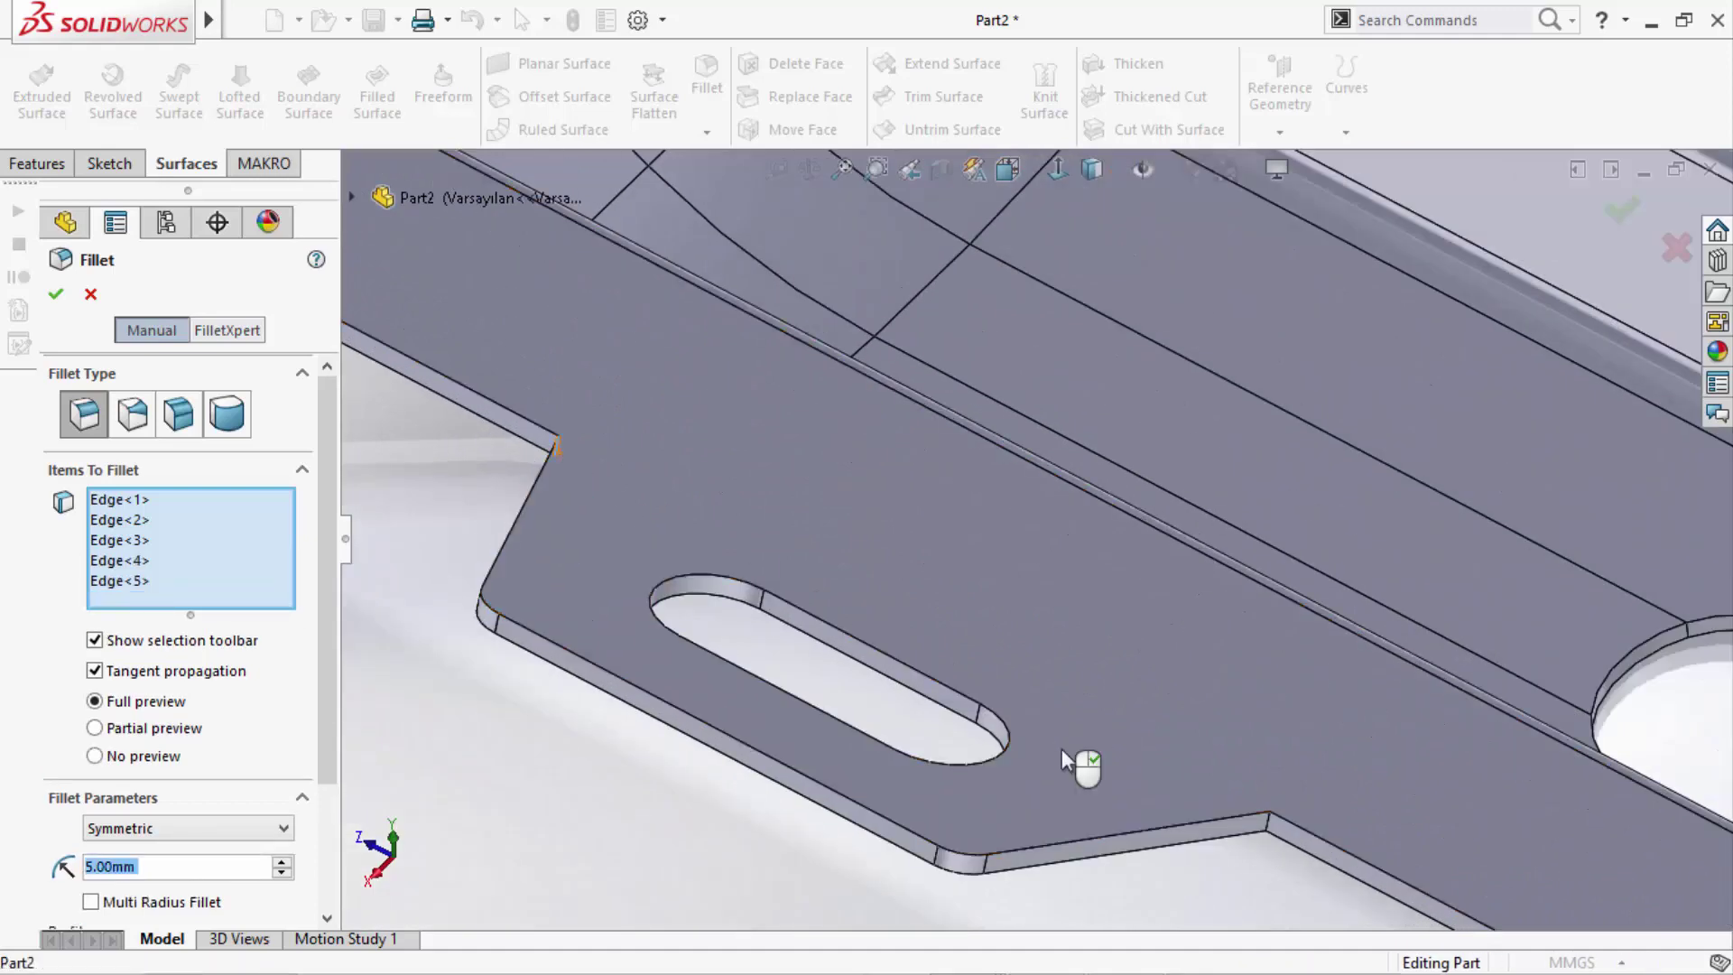
- Add the sixth to eighth tab corner edges and accept the 5 mm fillet
left_click(1269, 826)
scroll(947, 767, "up", 2)
middle_click_drag(1179, 588, 1287, 349)
scroll(1317, 459, "down", 3)
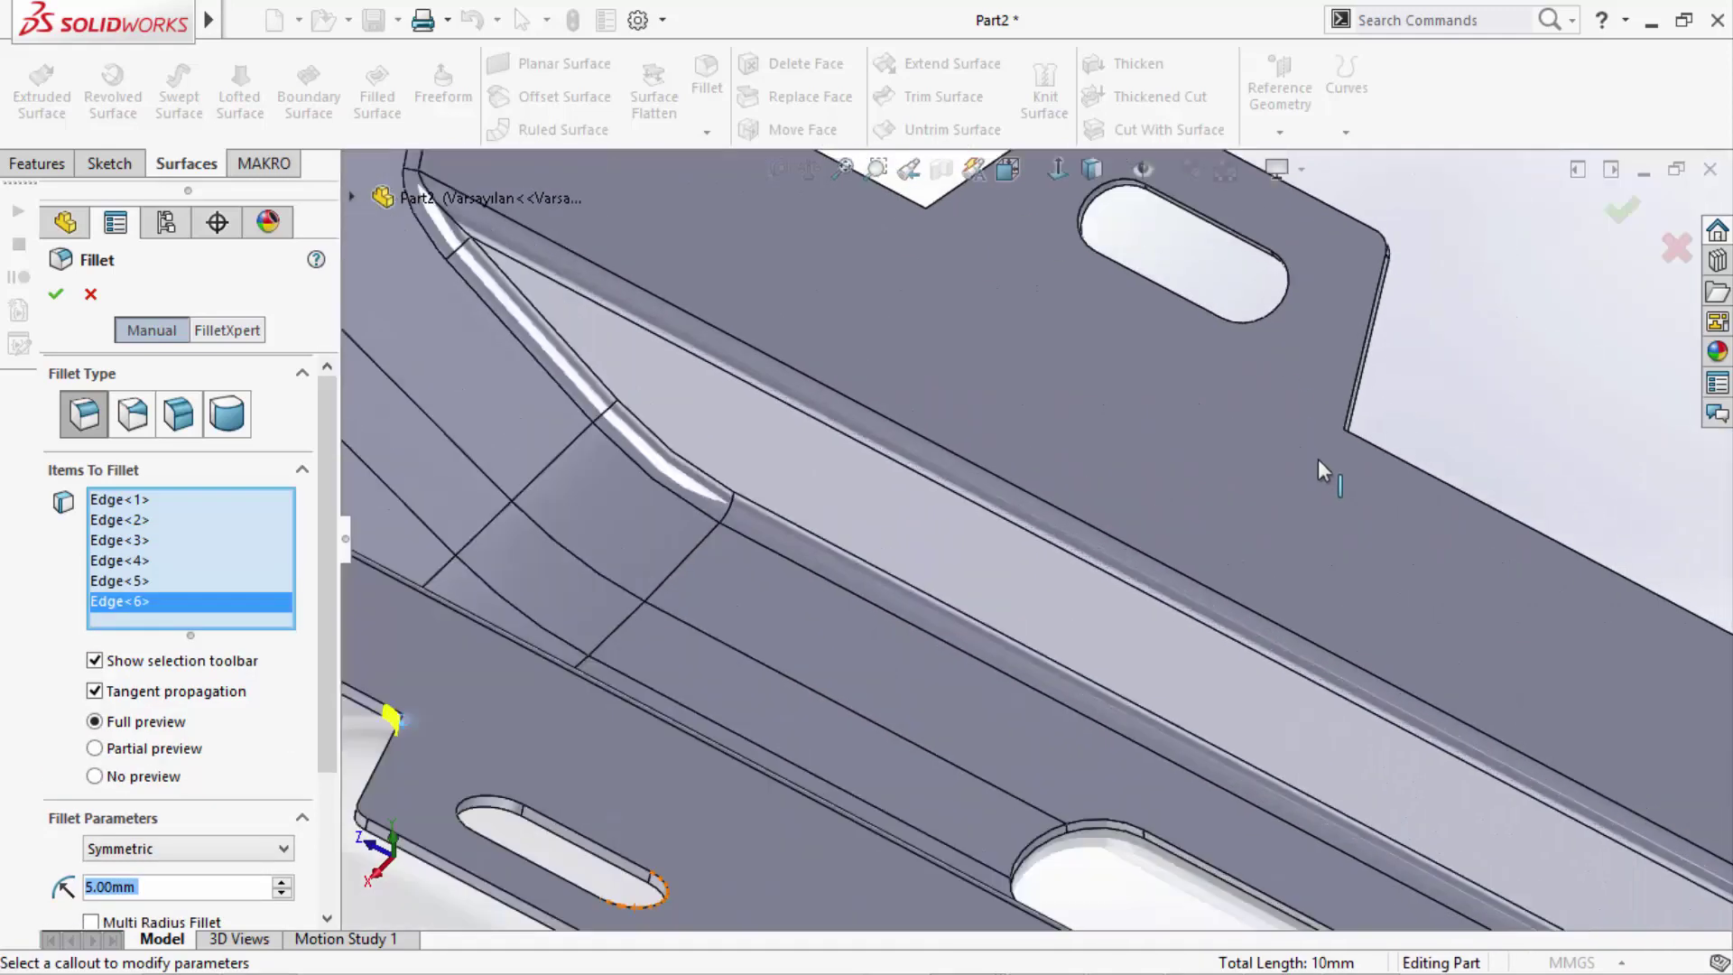
scroll(1318, 459, "down", 3)
left_click(1189, 428)
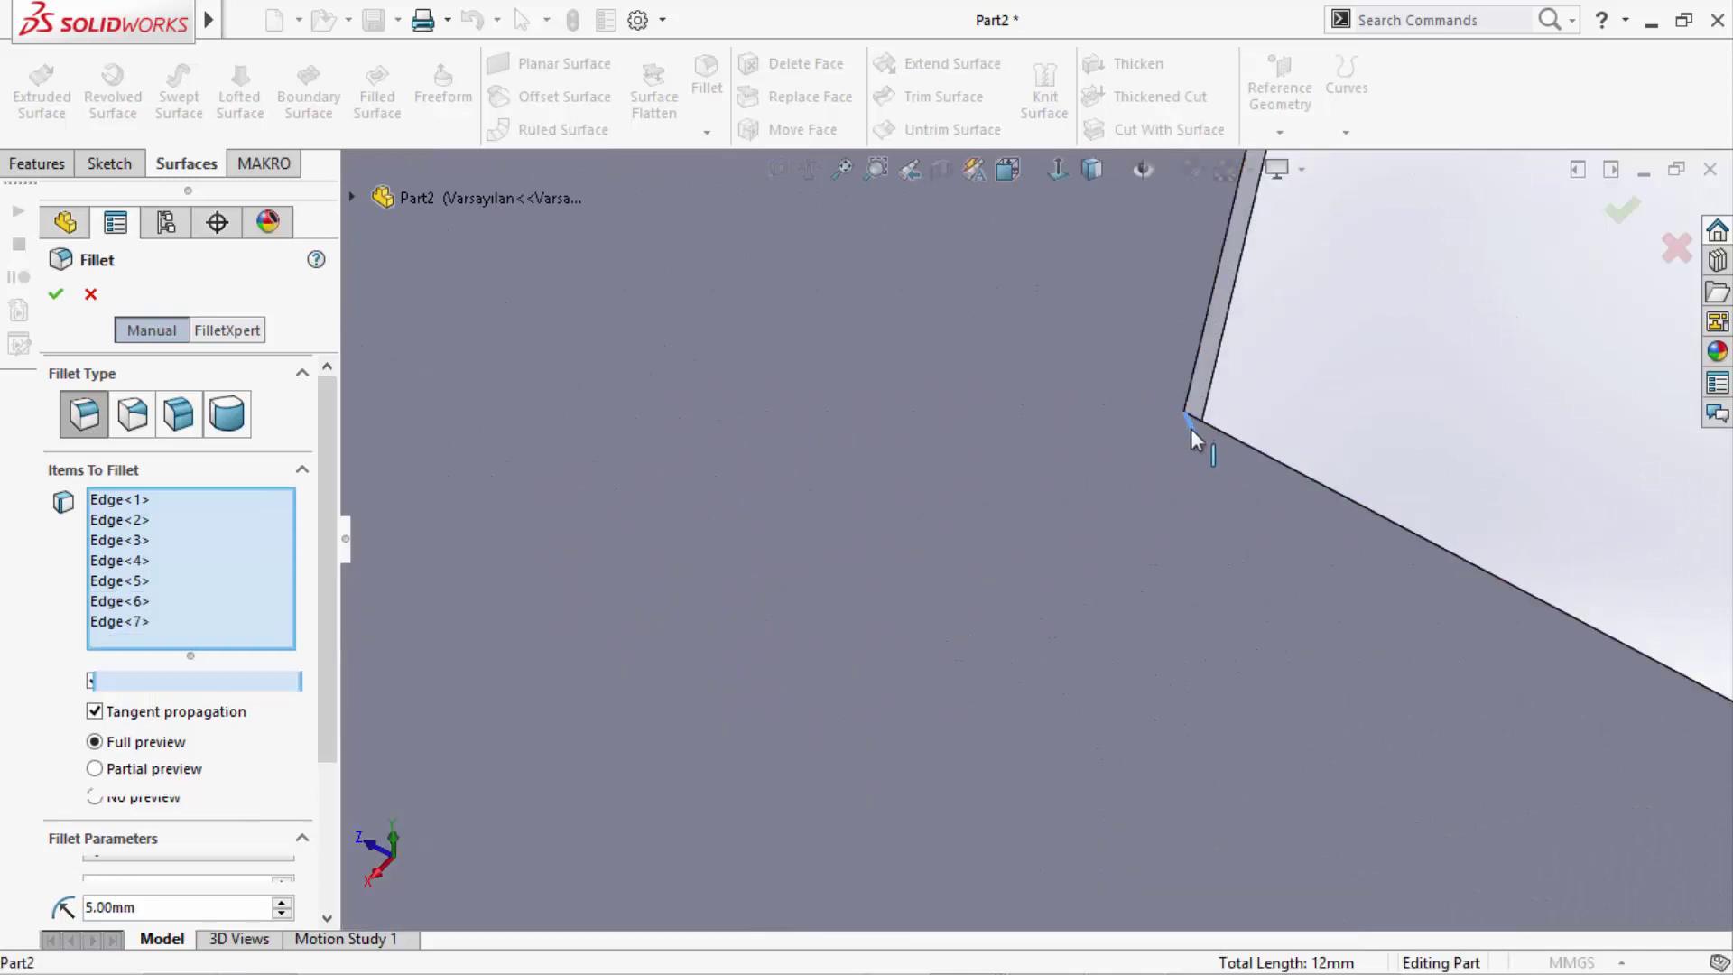
scroll(1076, 608, "up", 3)
scroll(1009, 541, "up", 2)
scroll(809, 392, "up", 1)
scroll(809, 393, "down", 3)
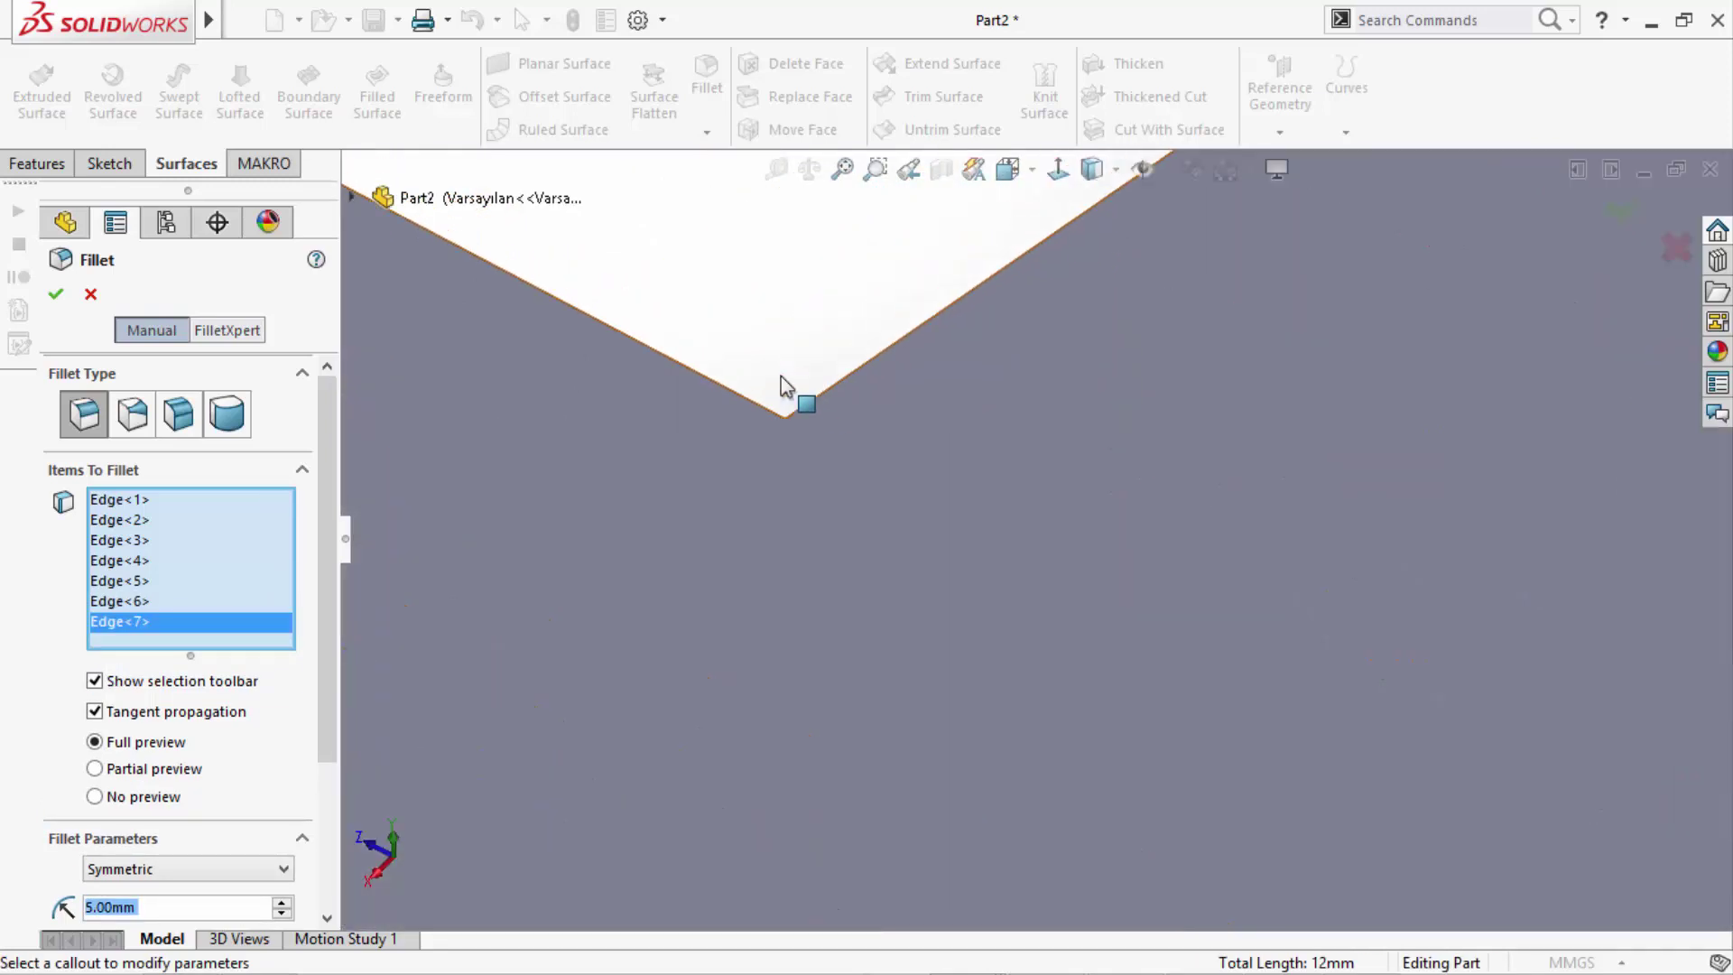
left_click(796, 464)
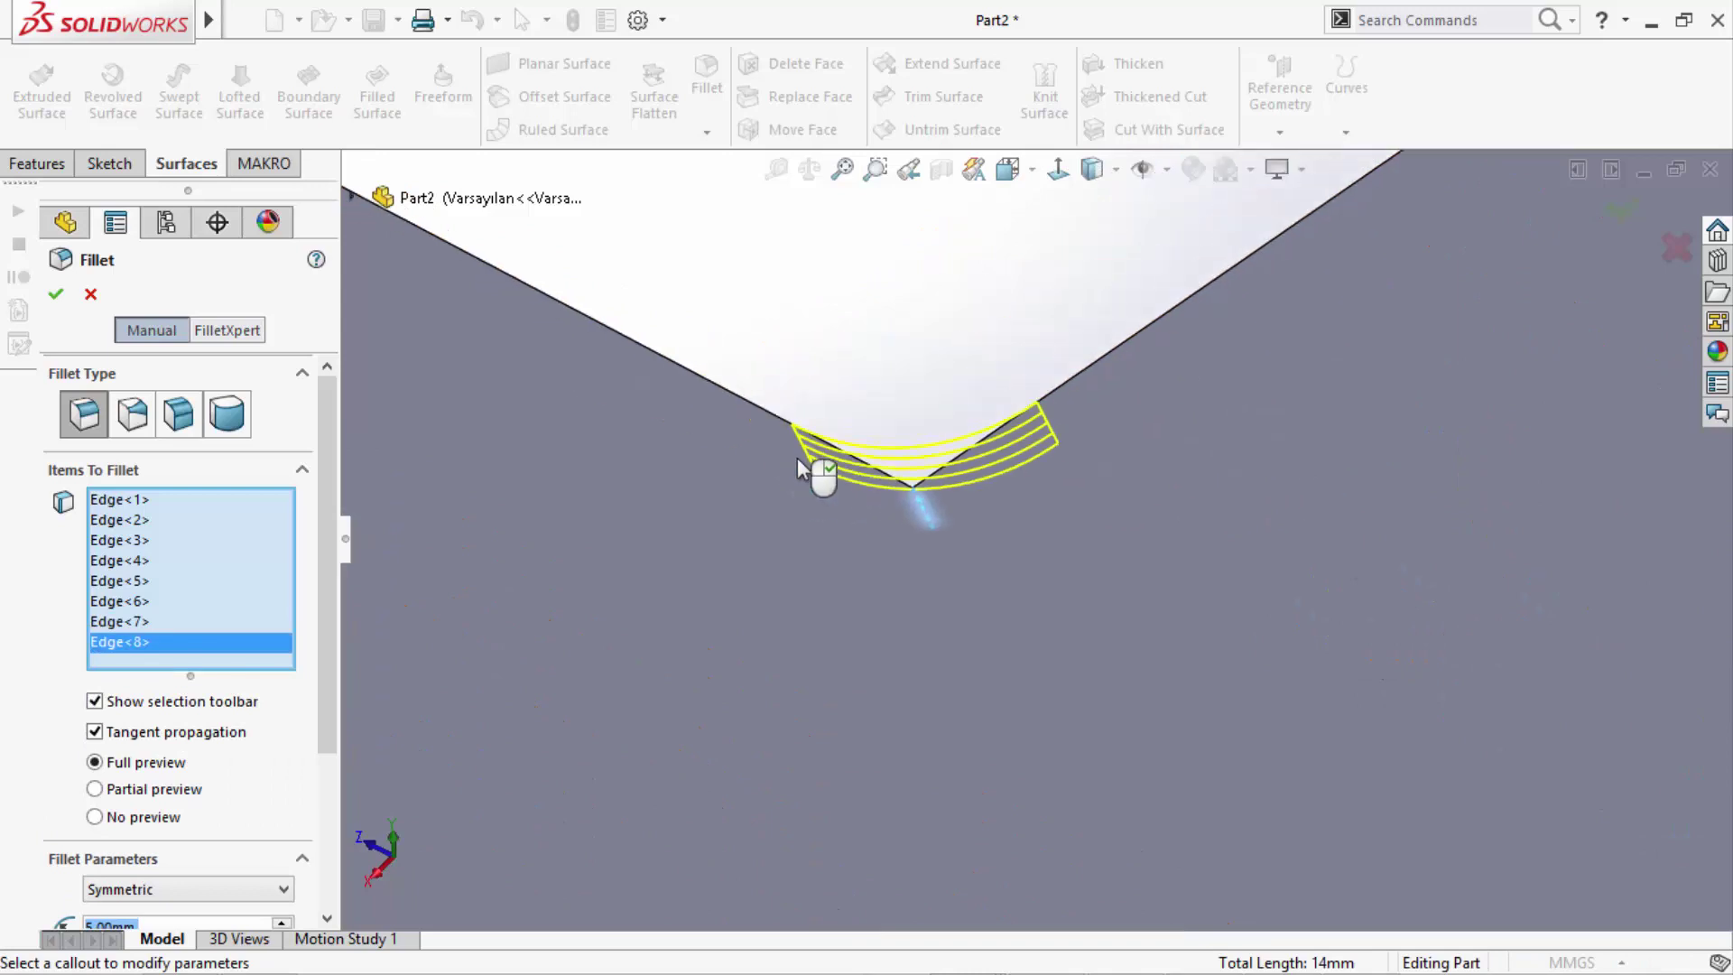
scroll(797, 459, "up", 3)
scroll(798, 459, "down", 1)
key("Return")
scroll(798, 460, "up", 3)
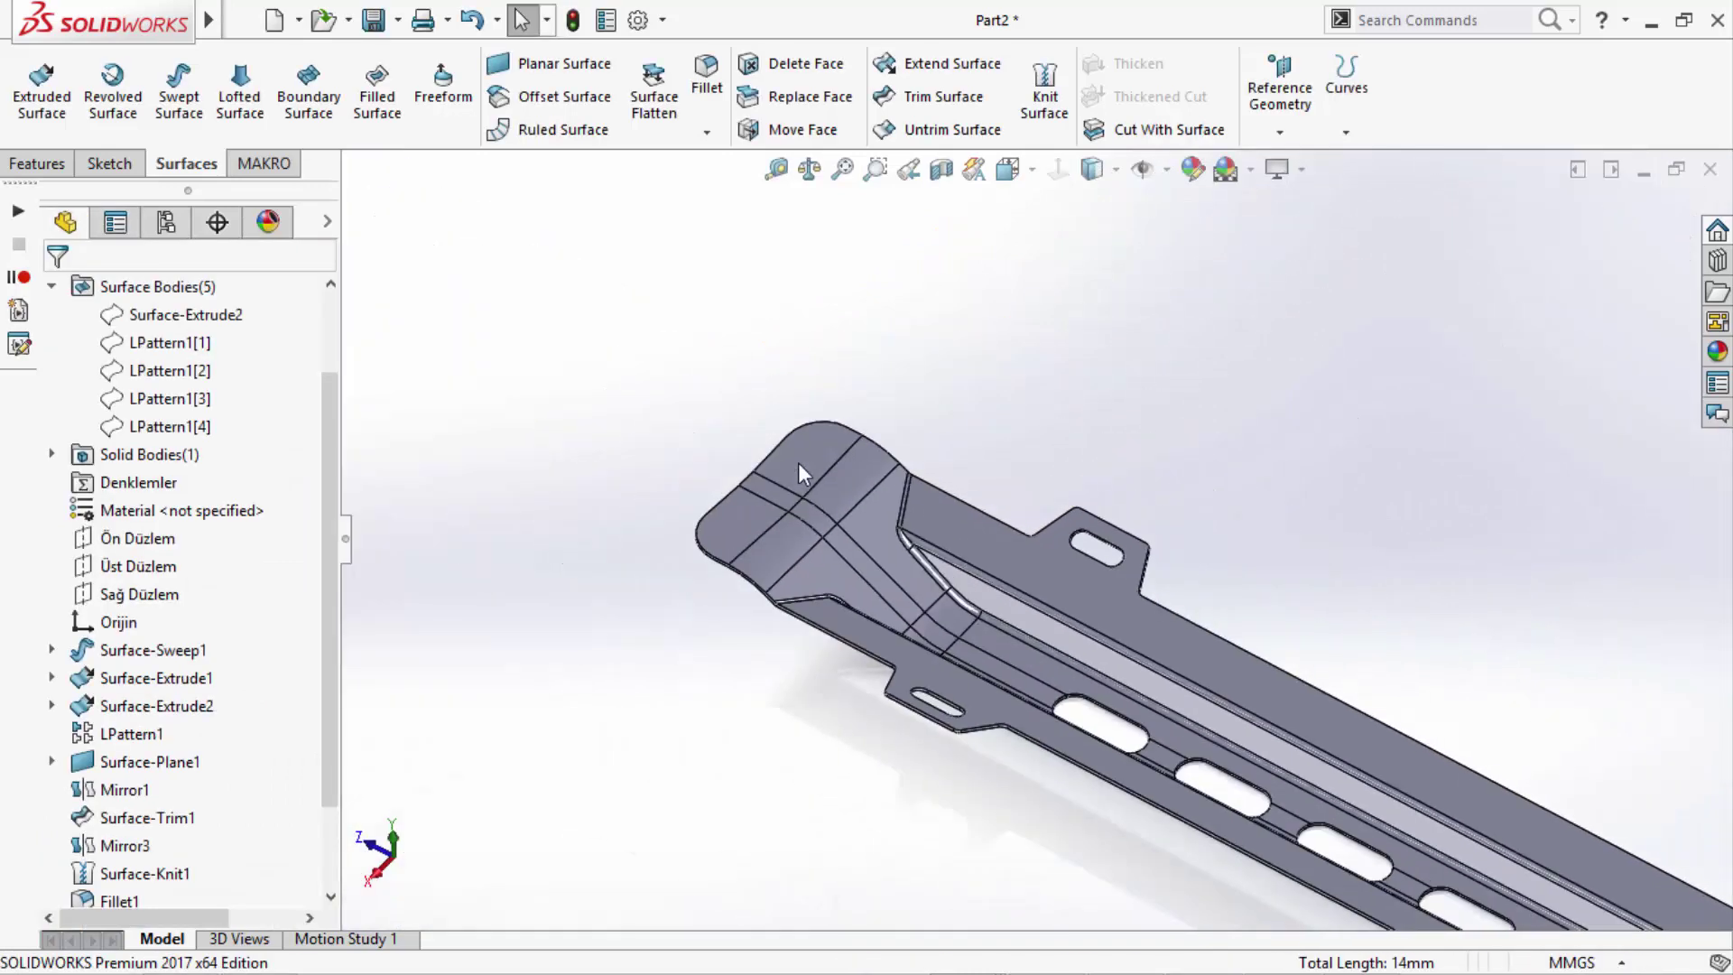
scroll(1102, 502, "up", 1)
scroll(1268, 727, "up", 1)
- Collapse Surface Bodies(5) to show the tree down to Fillet3, and orbit the finished sill
key("f")
mouse_move(1347, 783)
middle_mouse_down()
mouse_move(1354, 577)
mouse_move(1215, 425)
mouse_move(1071, 442)
mouse_move(962, 492)
mouse_move(938, 480)
middle_mouse_up()
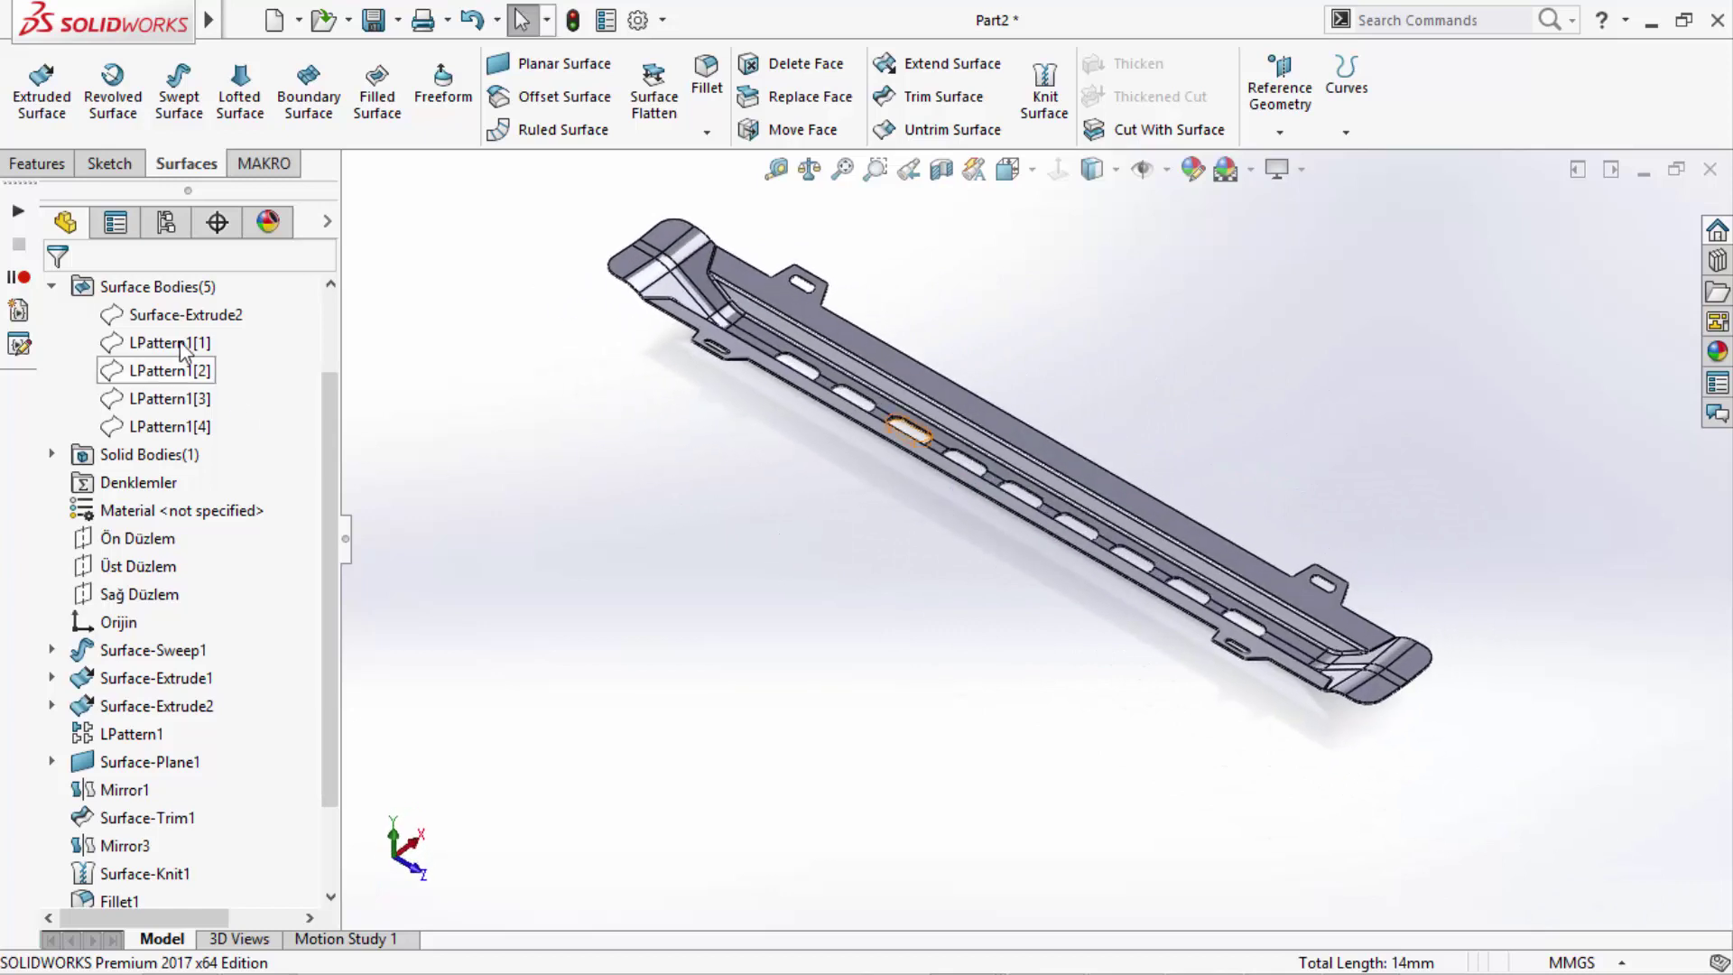
left_click(51, 286)
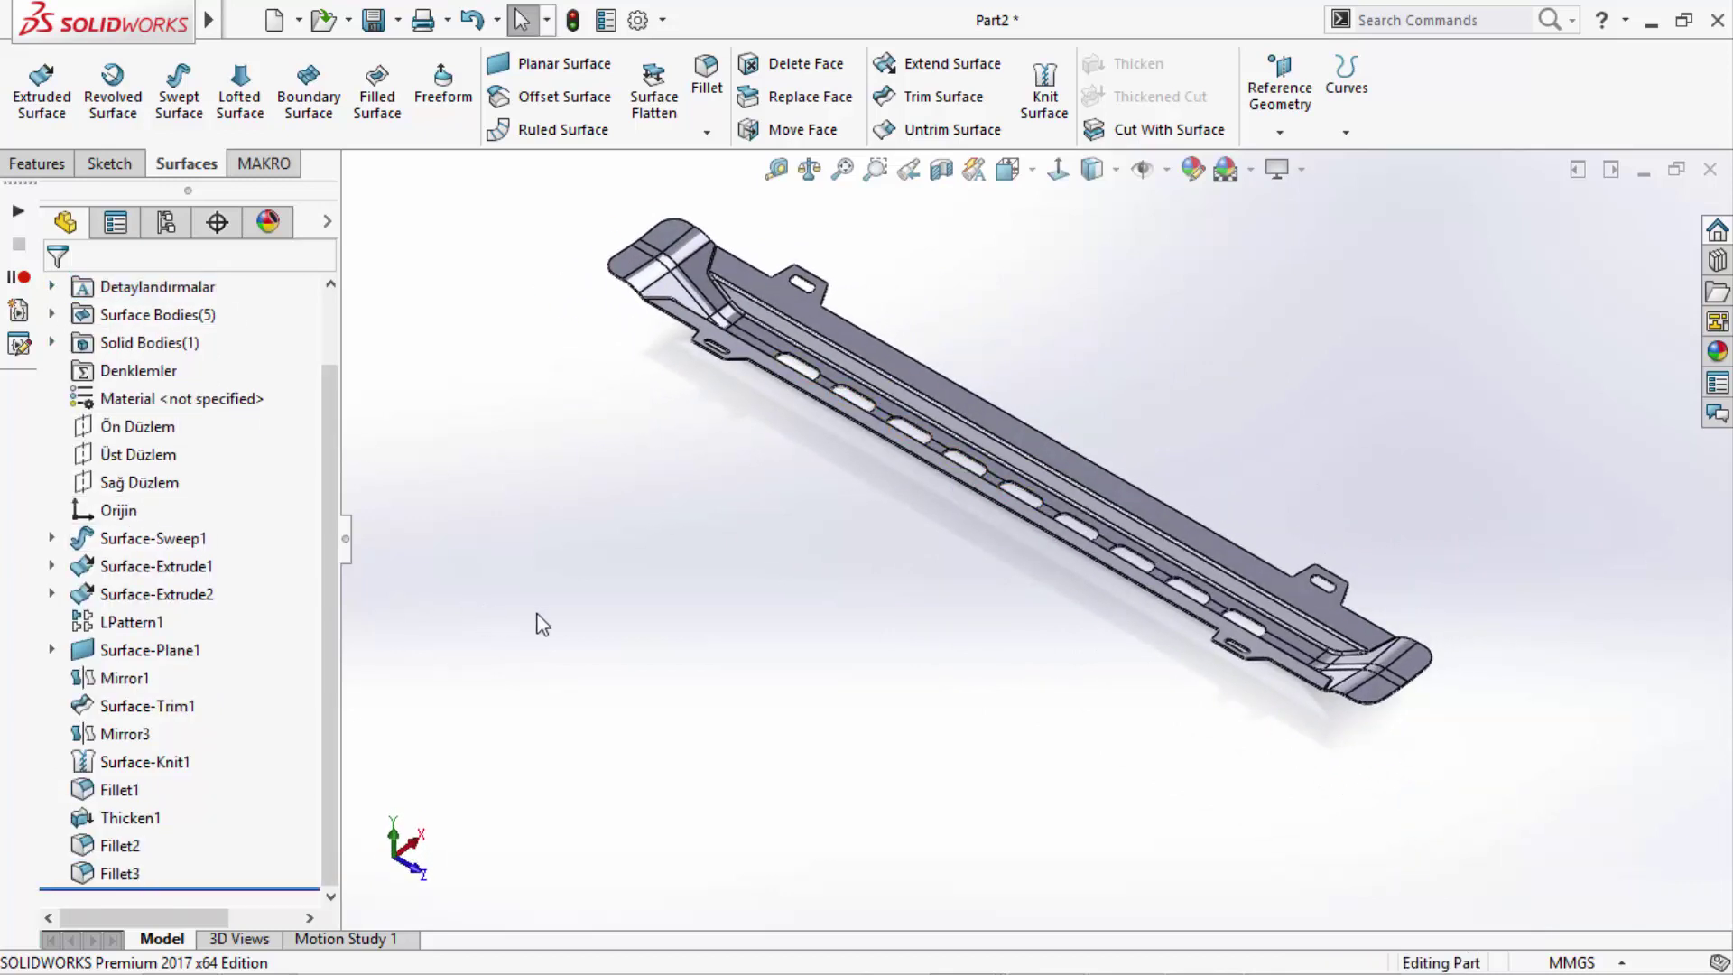
scroll(989, 394, "down", 2)
mouse_move(1027, 595)
middle_mouse_down()
mouse_move(1024, 703)
mouse_move(1064, 376)
mouse_move(1005, 259)
mouse_move(835, 306)
mouse_move(624, 194)
mouse_move(607, 352)
mouse_move(569, 410)
mouse_move(747, 294)
mouse_move(701, 424)
middle_mouse_up()
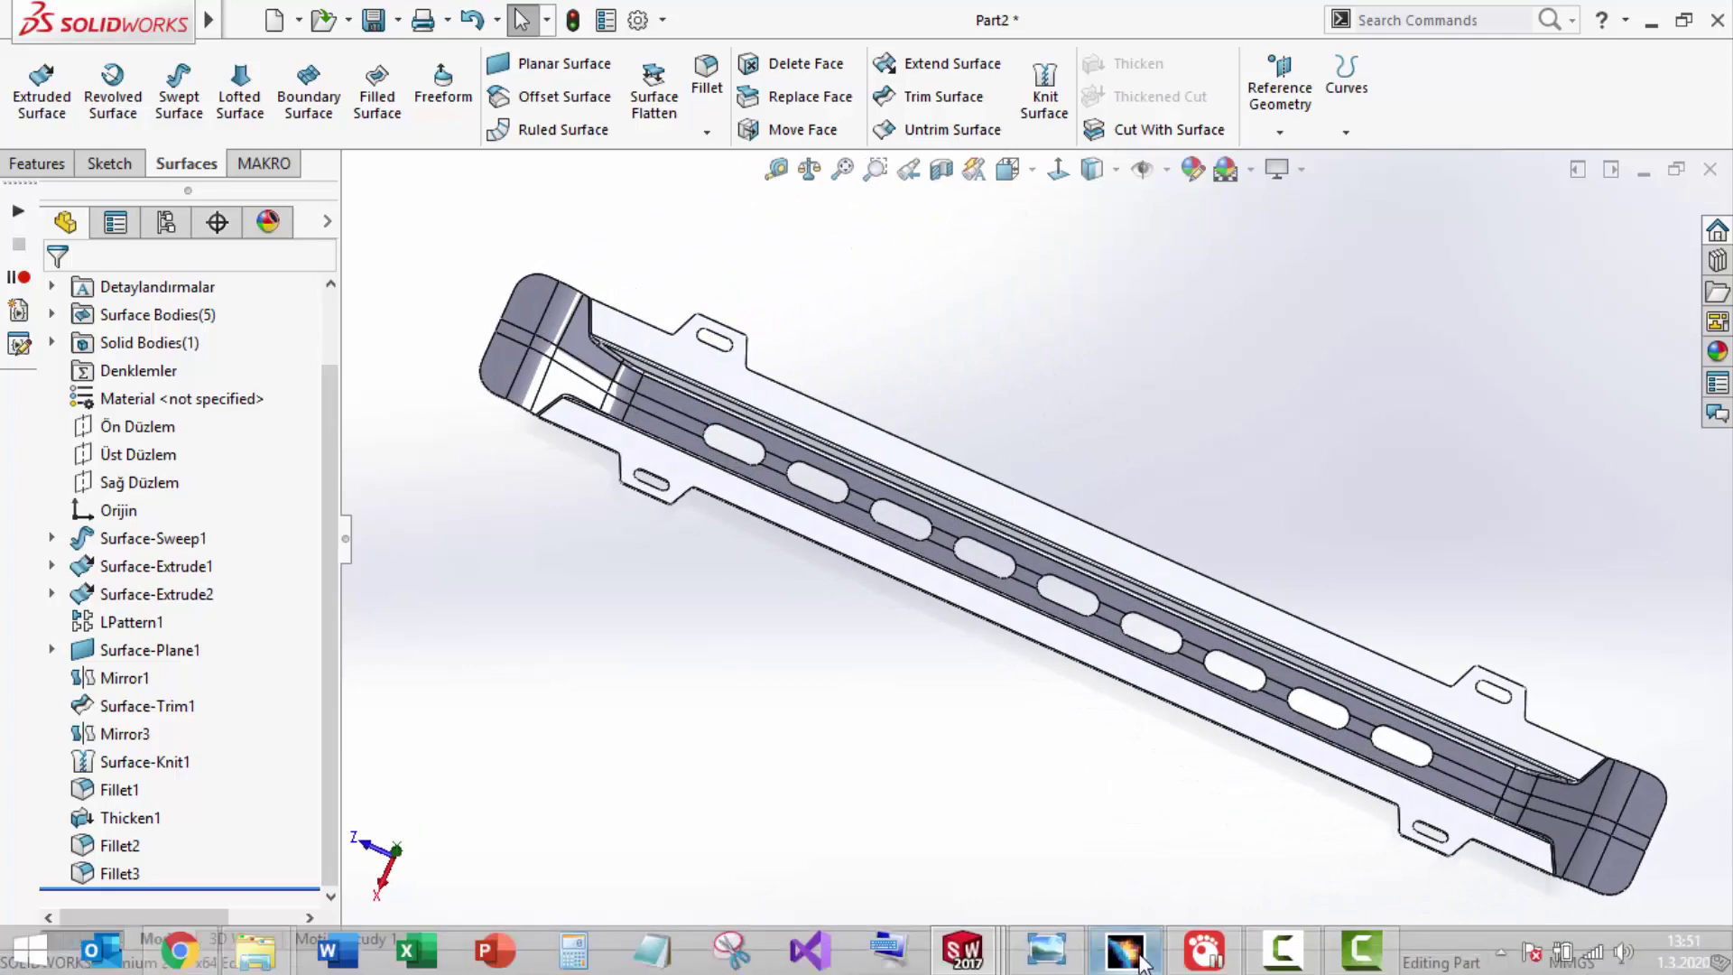